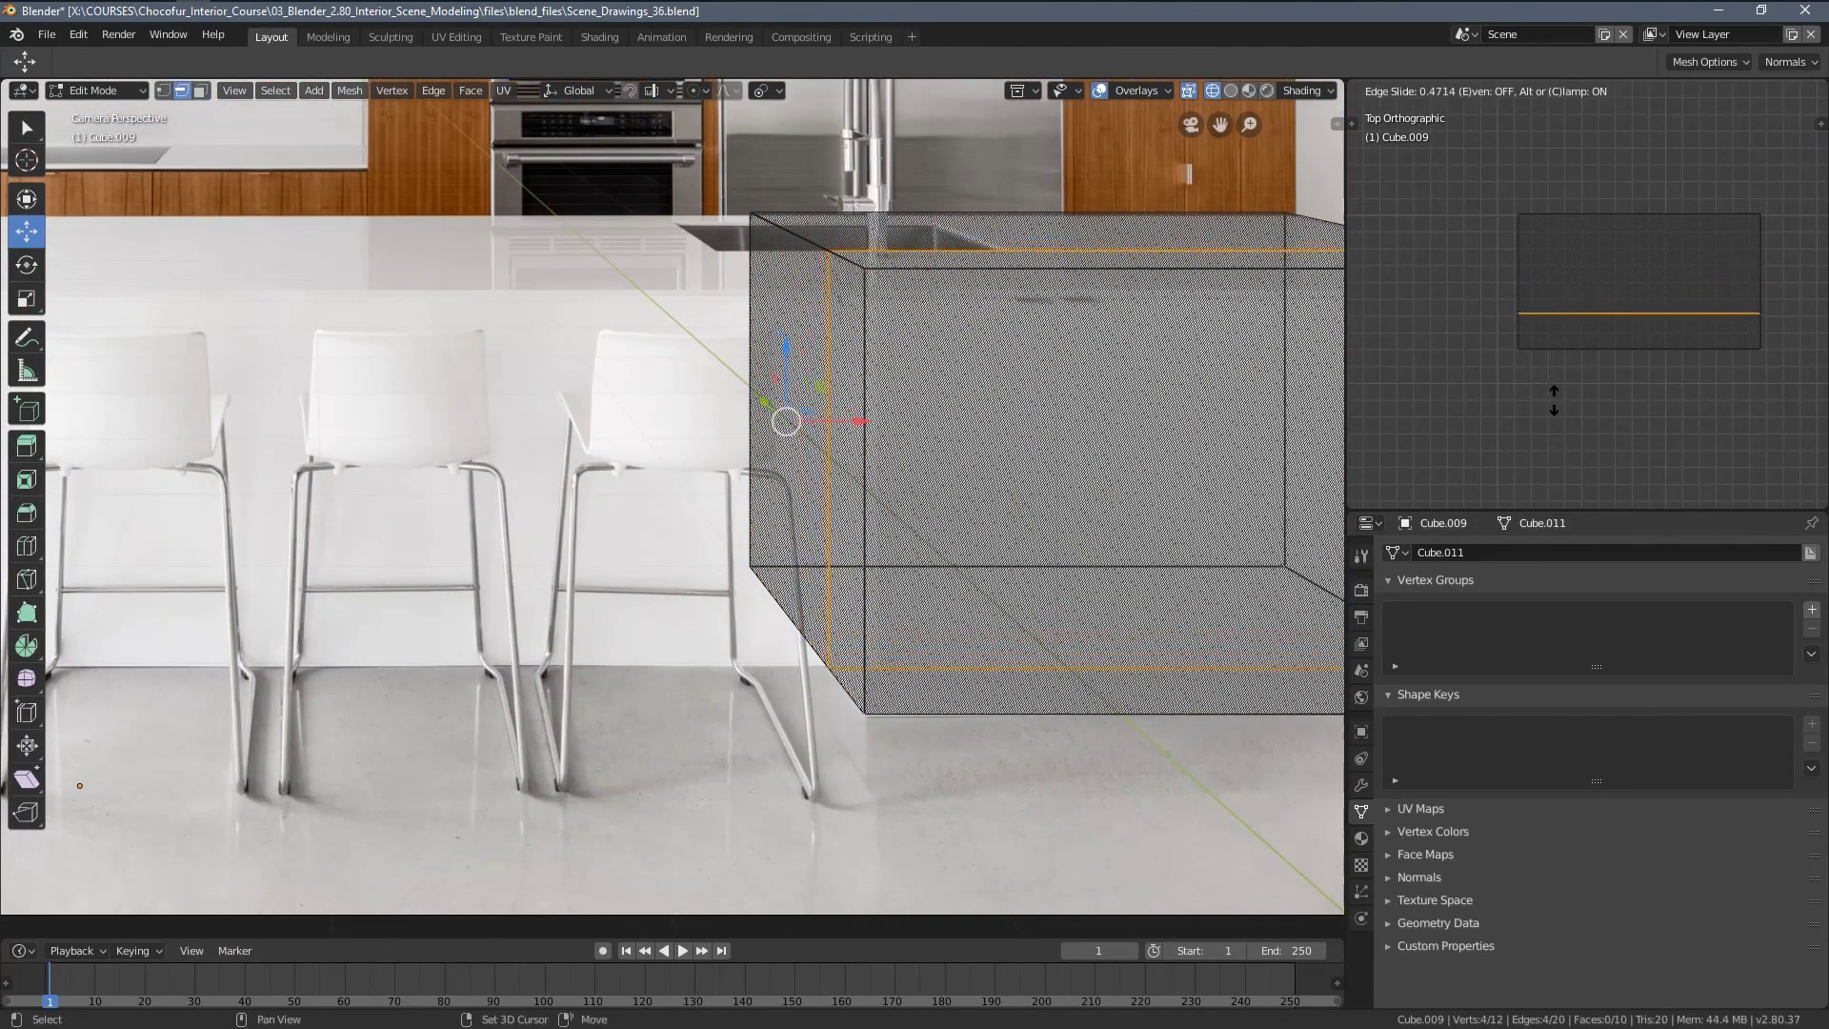
Place a lengthwise loop cut across the island block and extrude the countertop's end face outward to match the photo's overhang
left_click(1554, 400)
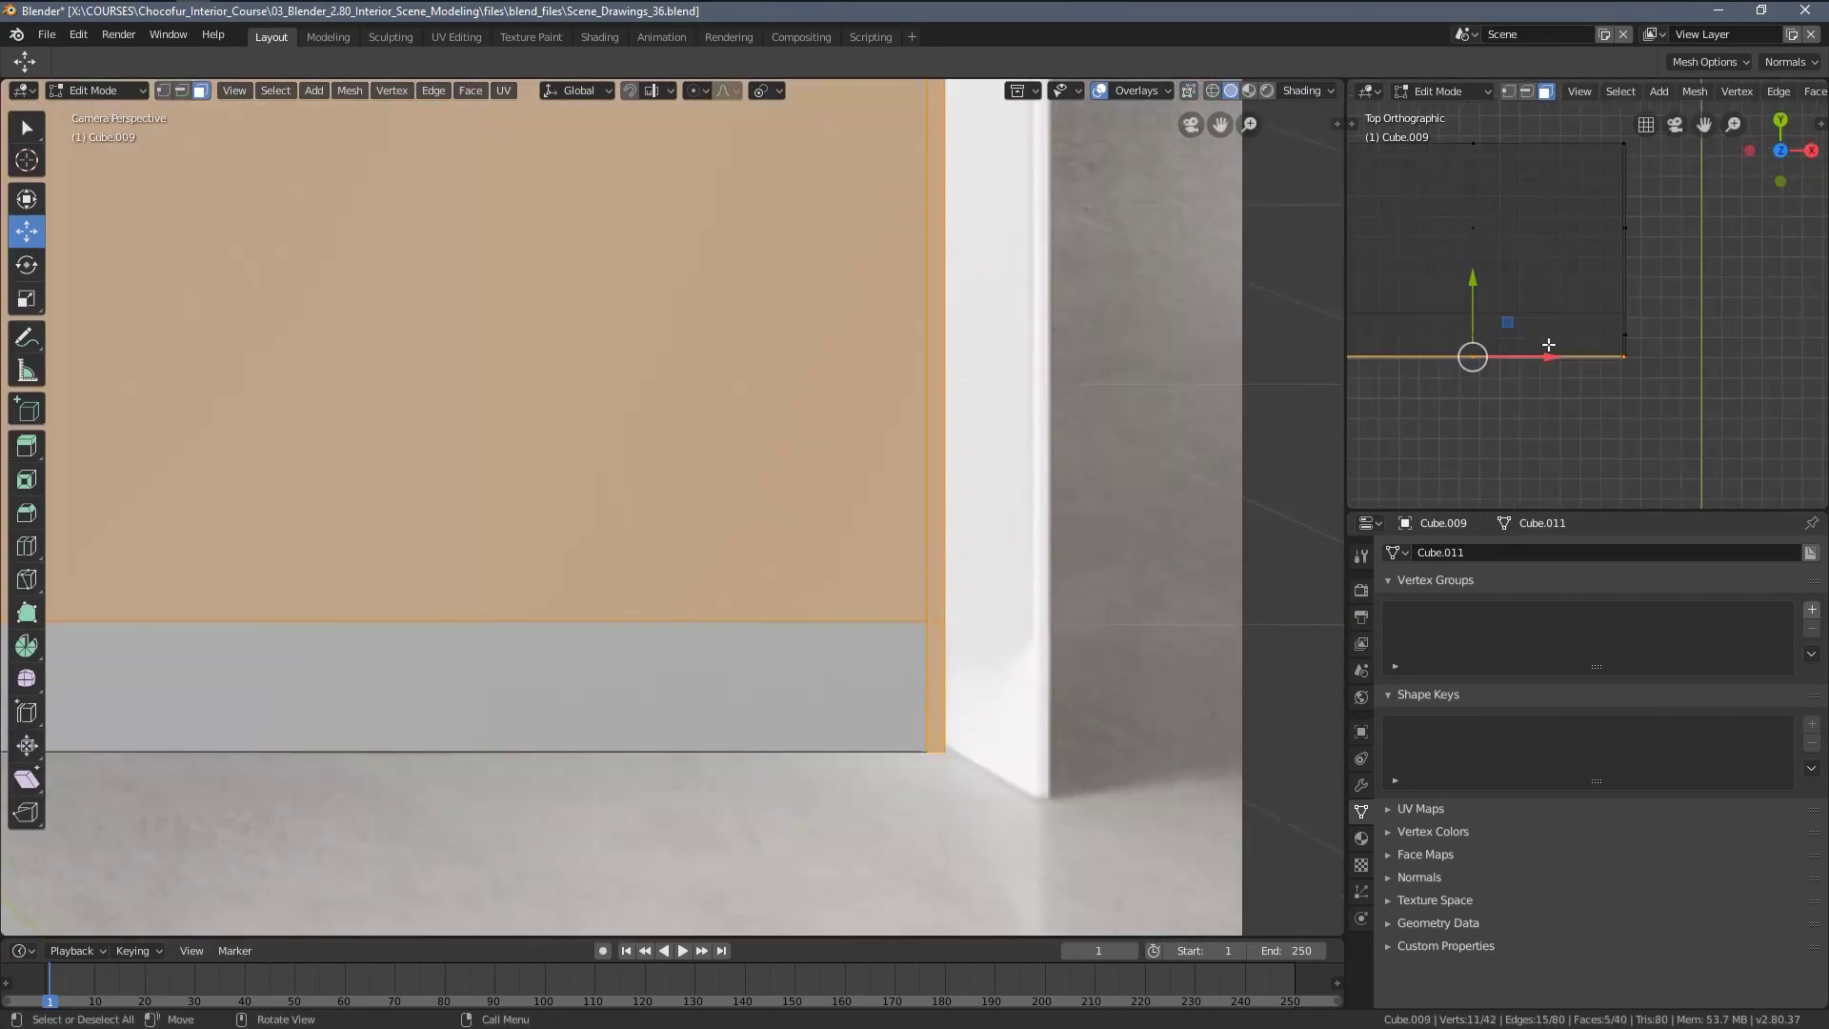
key("e")
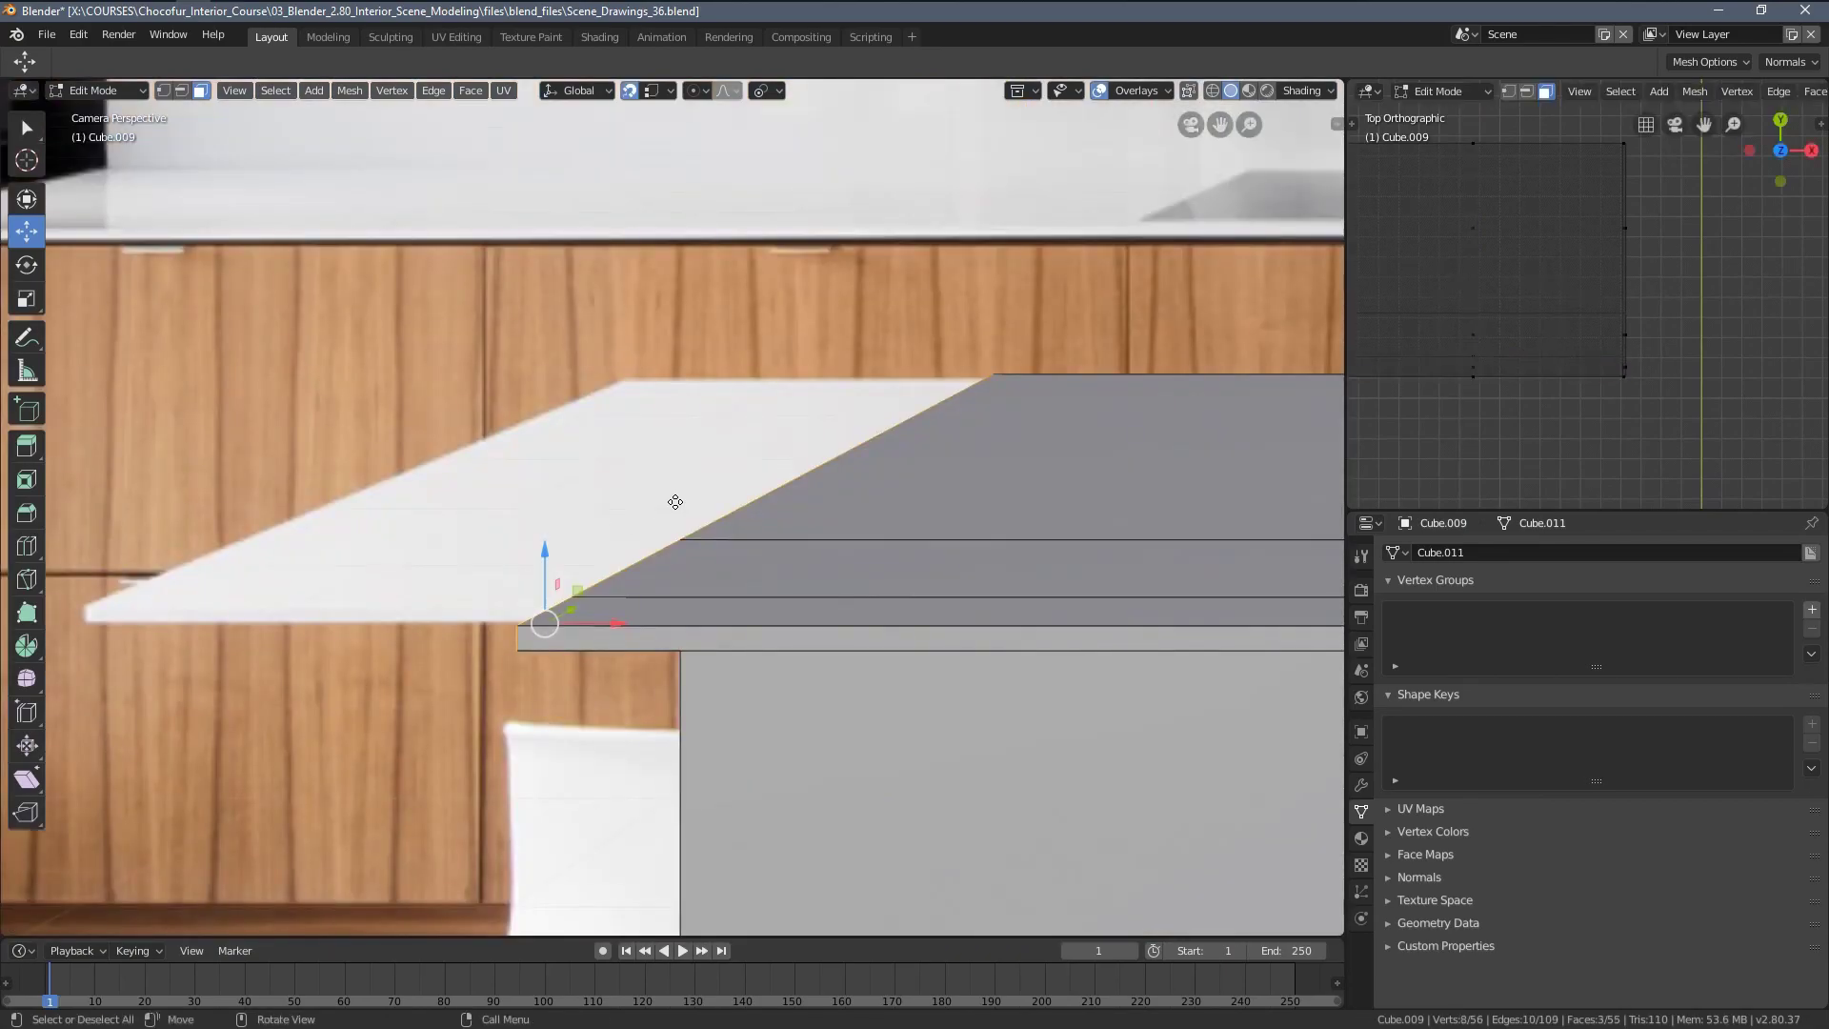
key("e")
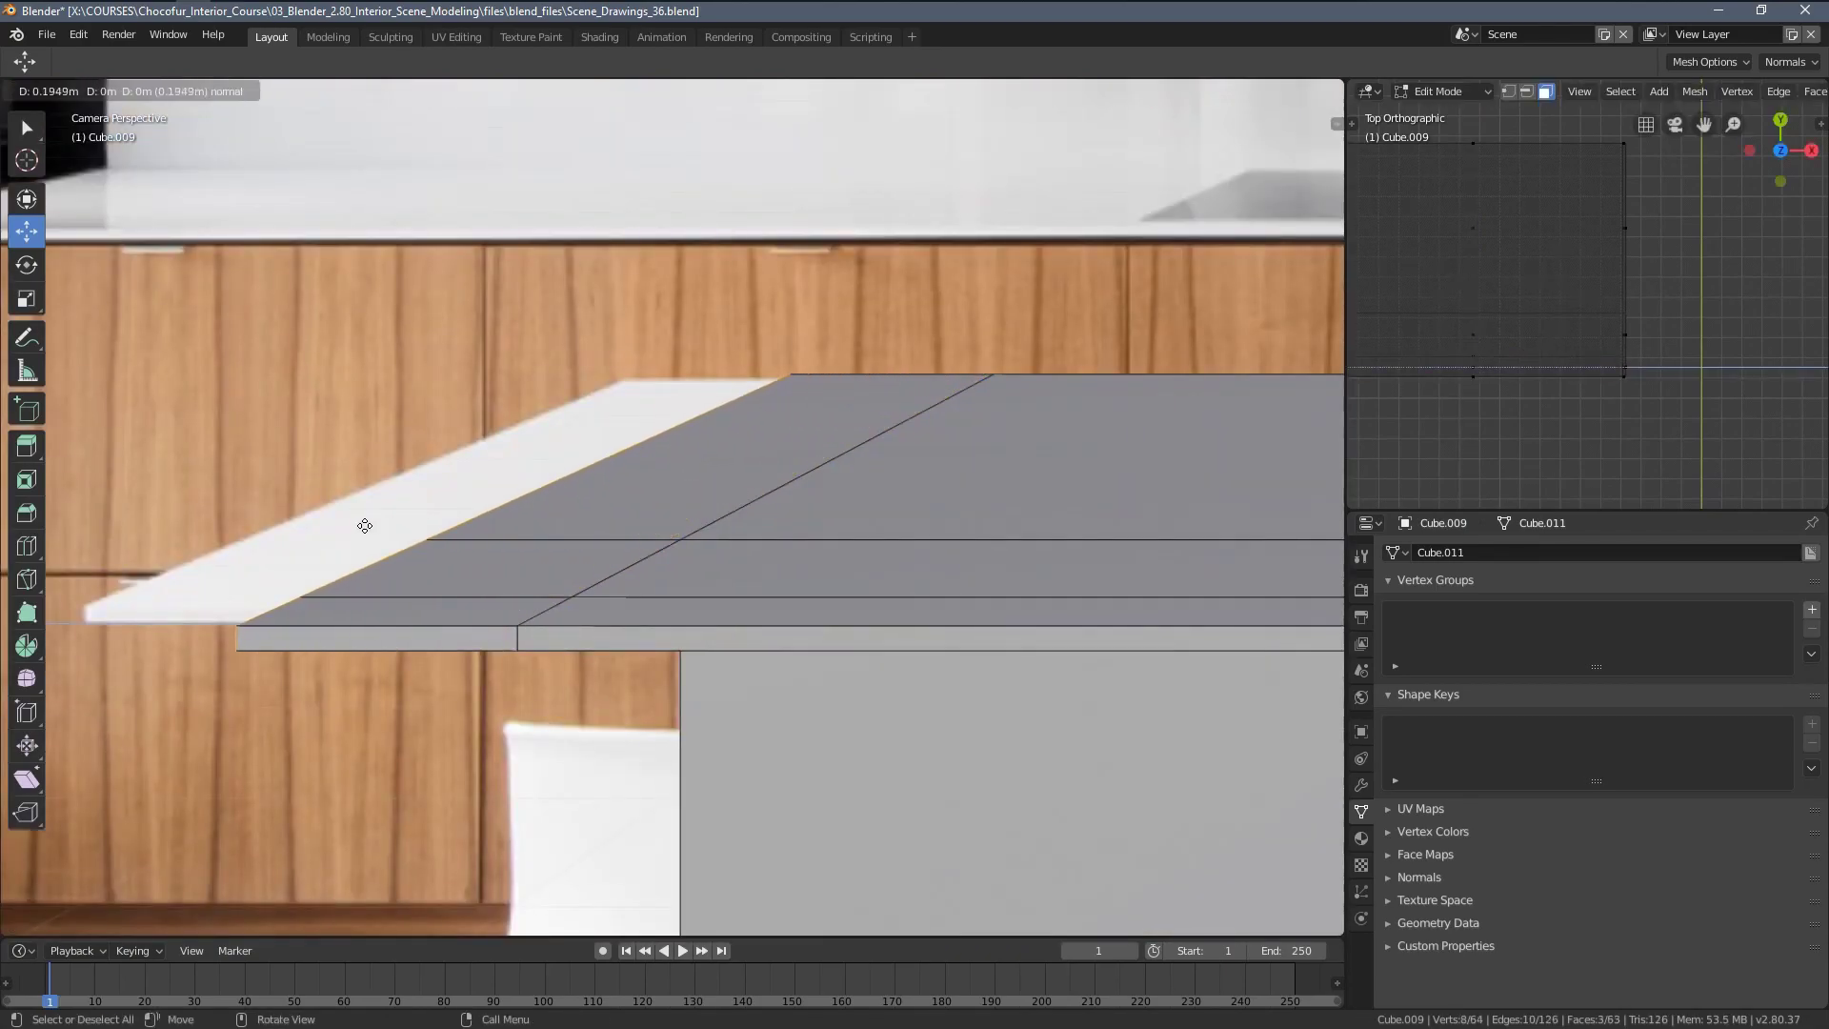
left_click(198, 537)
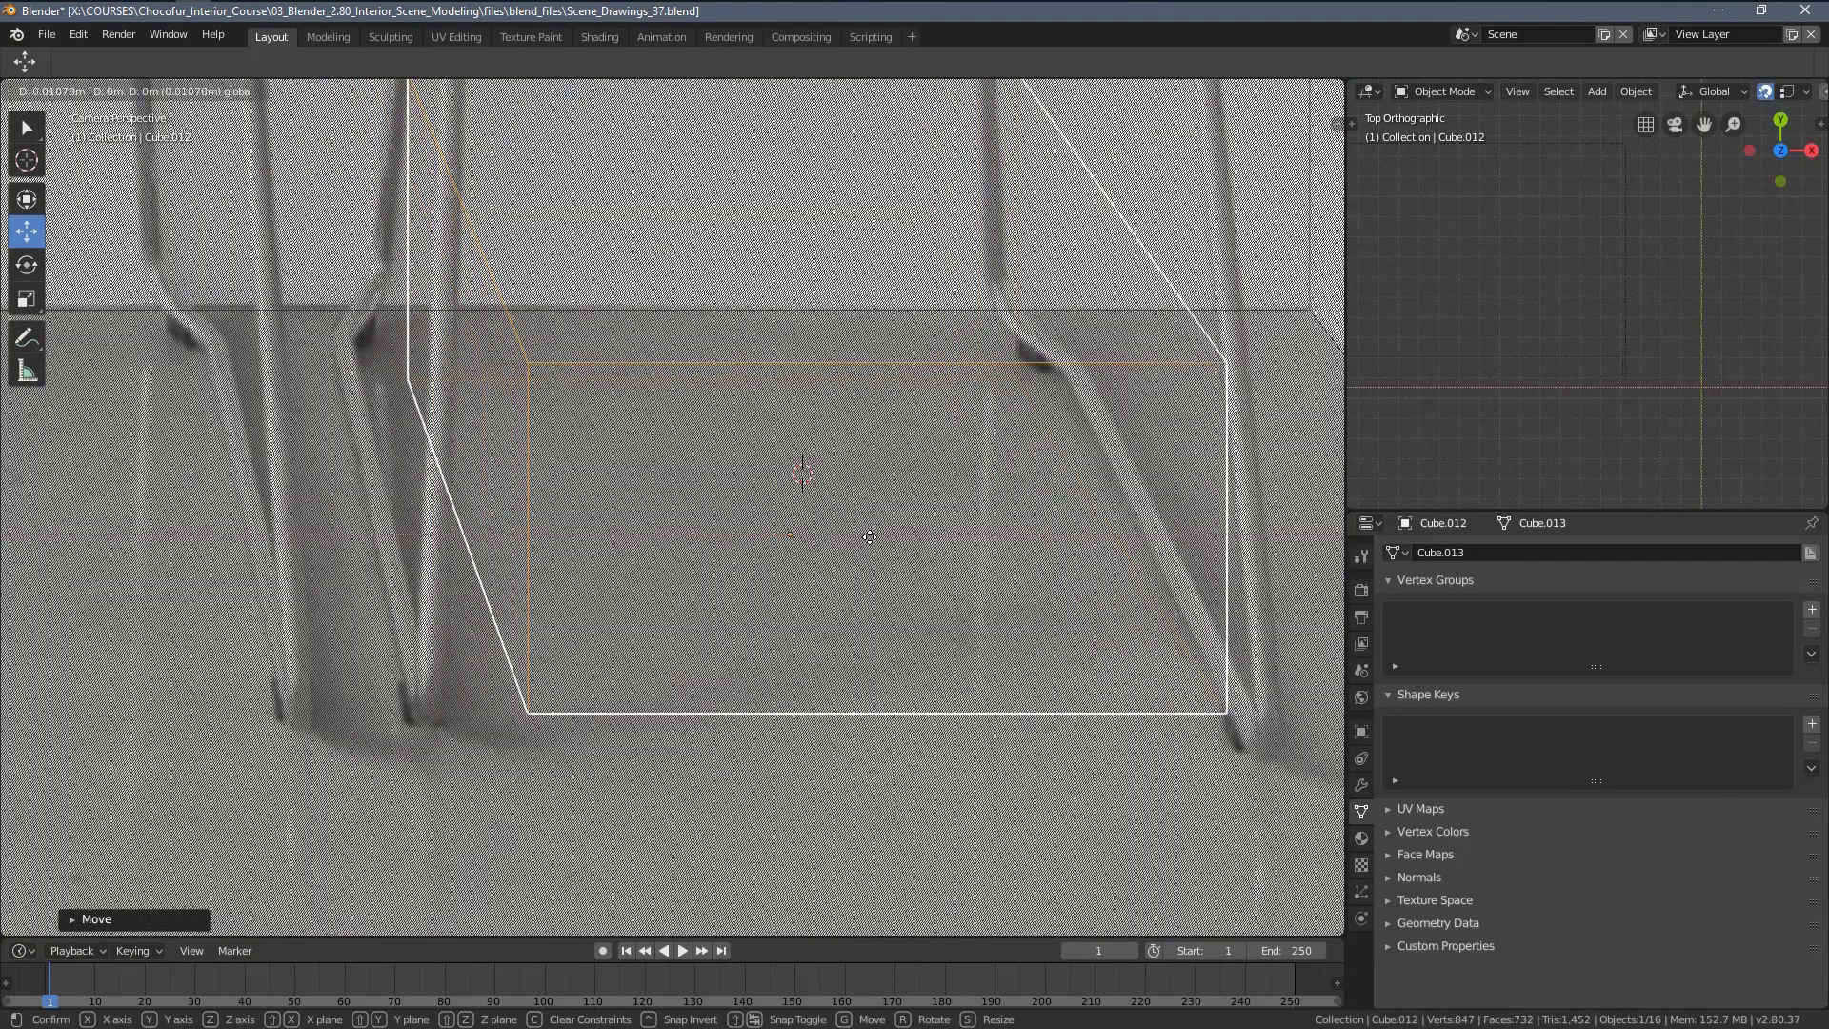
Scale the stool's base box along X to fit the chair's footprint in the reference photo
left_click(804, 470)
key("s")
key("x")
left_click(1000, 607)
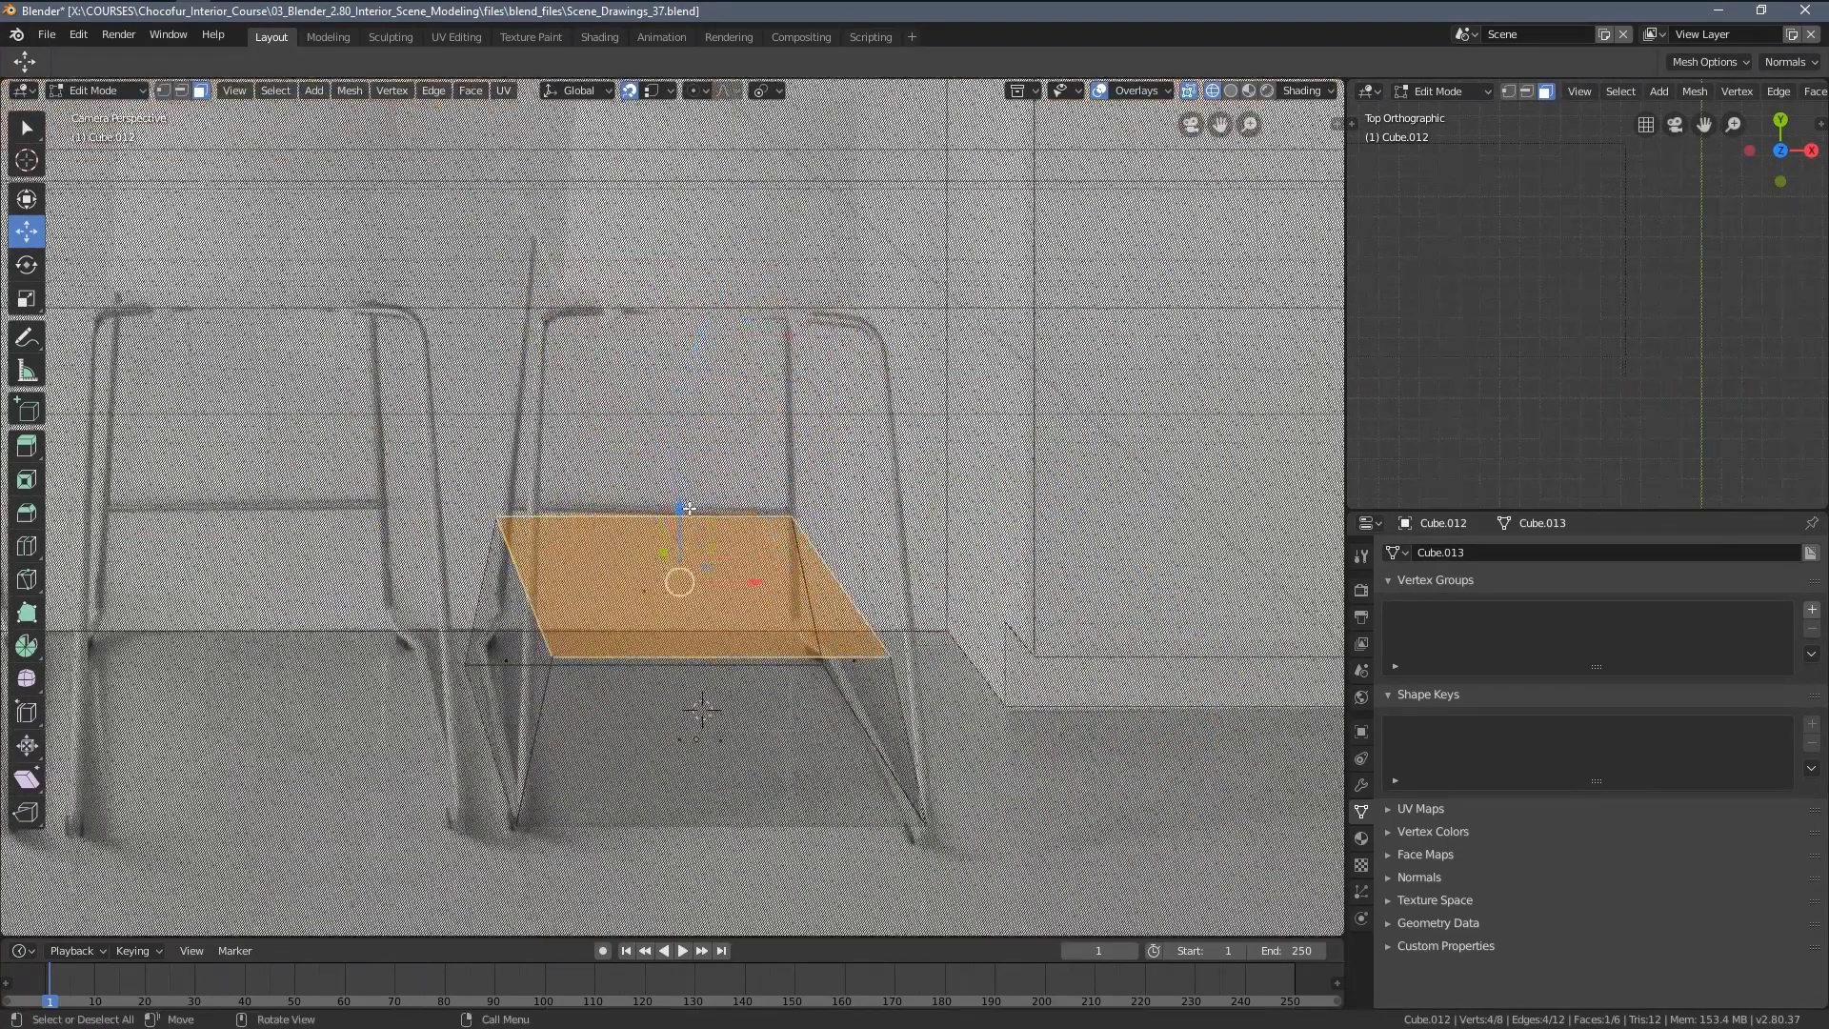
Raise the stool box's top face to seat height and extrude its near strip upward as the backrest
left_click_drag(688, 508, 687, 297)
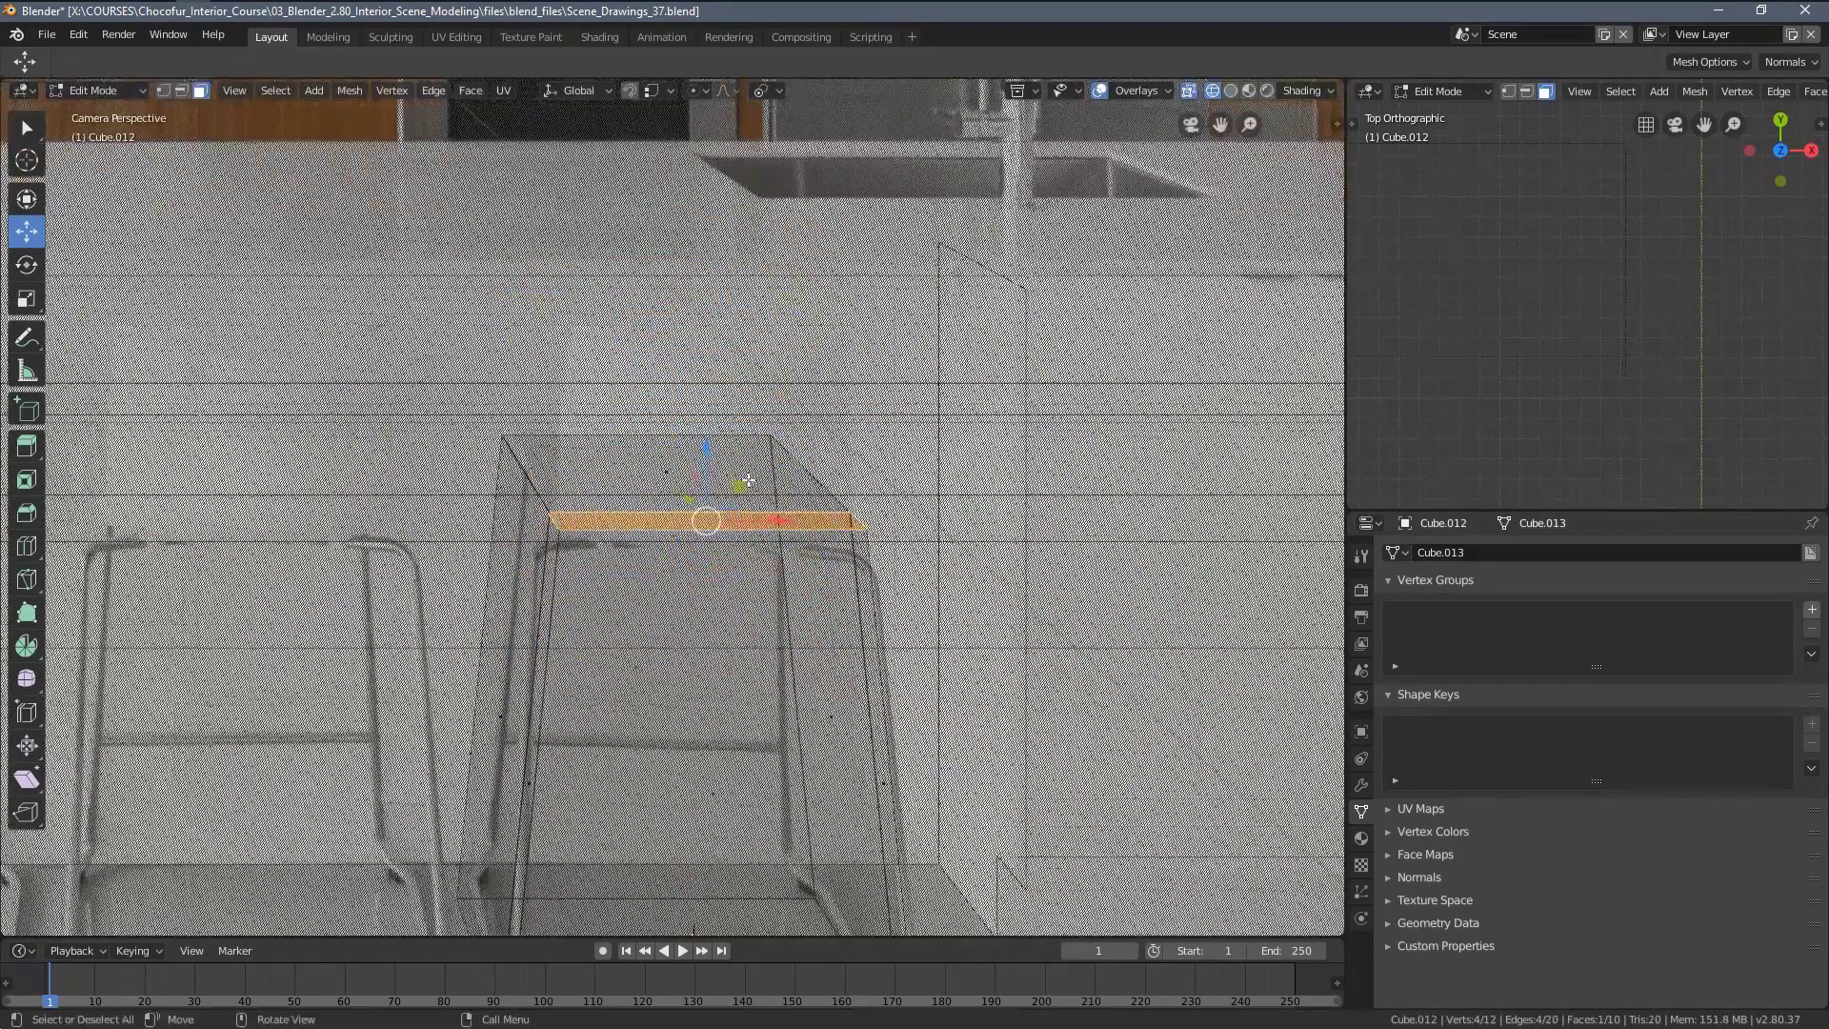
key("e")
left_click(741, 294)
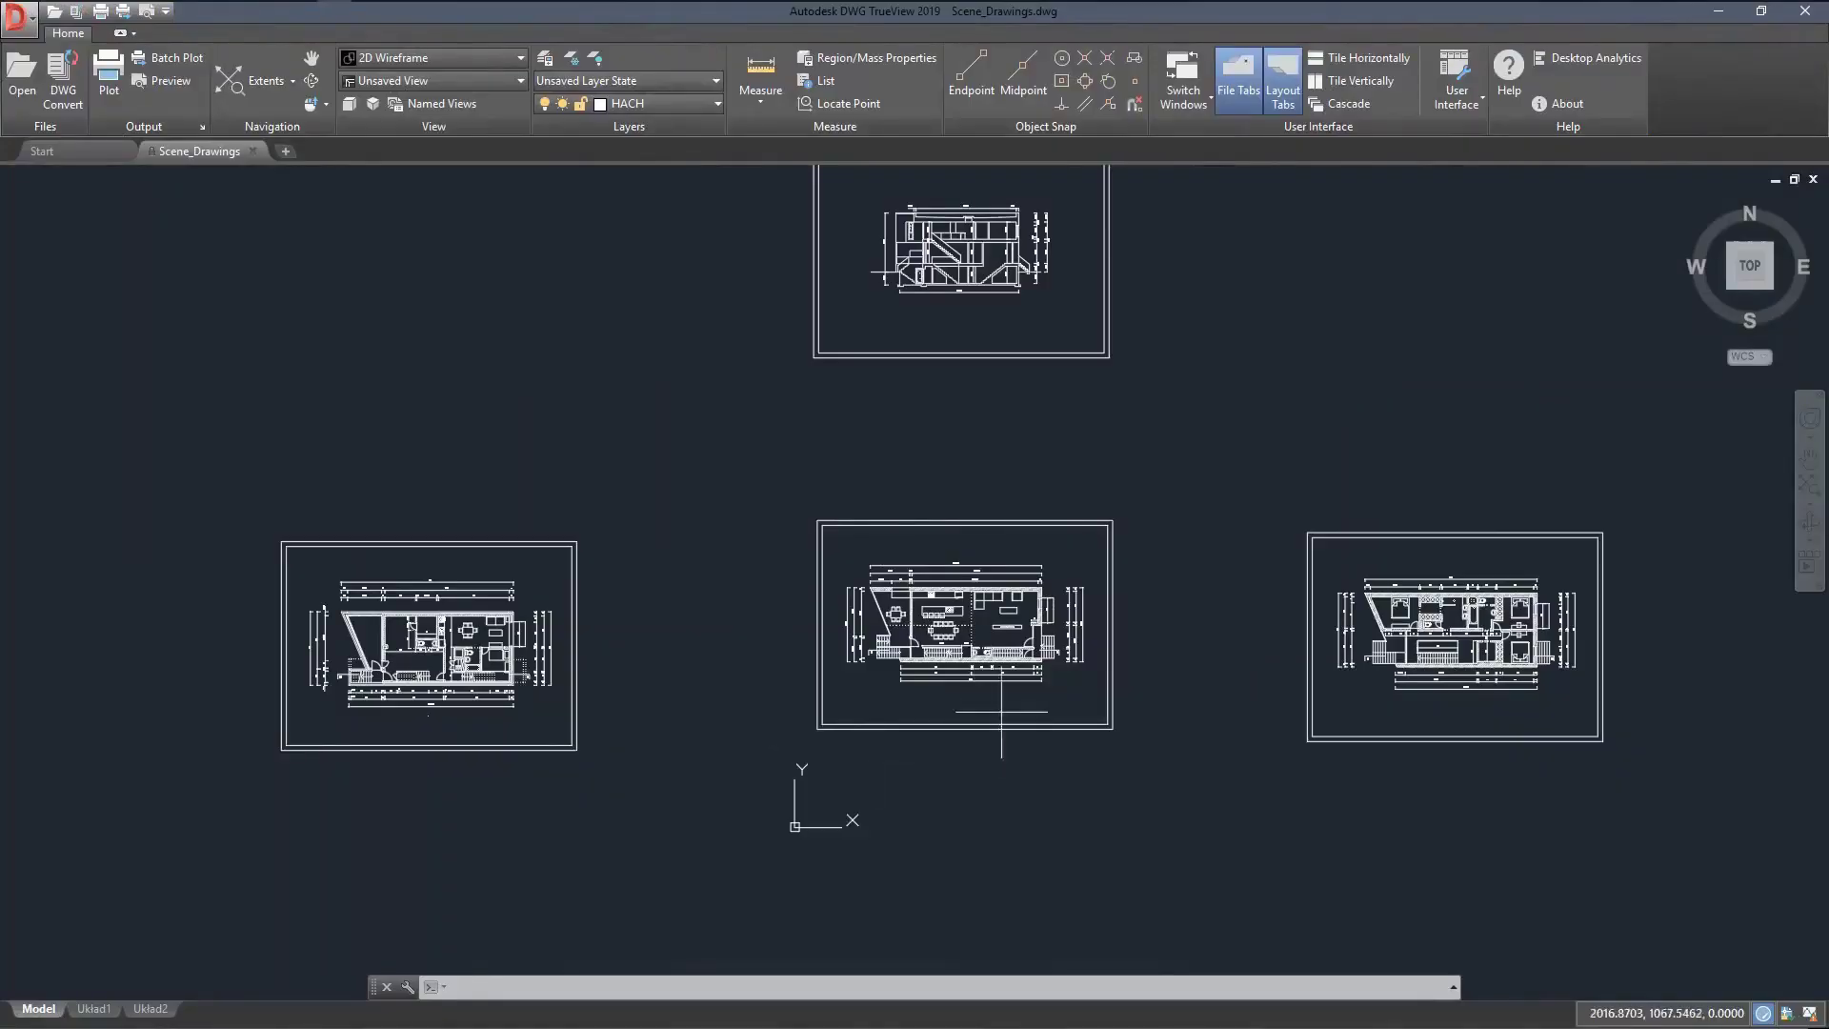
Inspect the floor plans in DWG TrueView and browse the kitchen reference photos in the online gallery
scroll(953, 628, "up", 5)
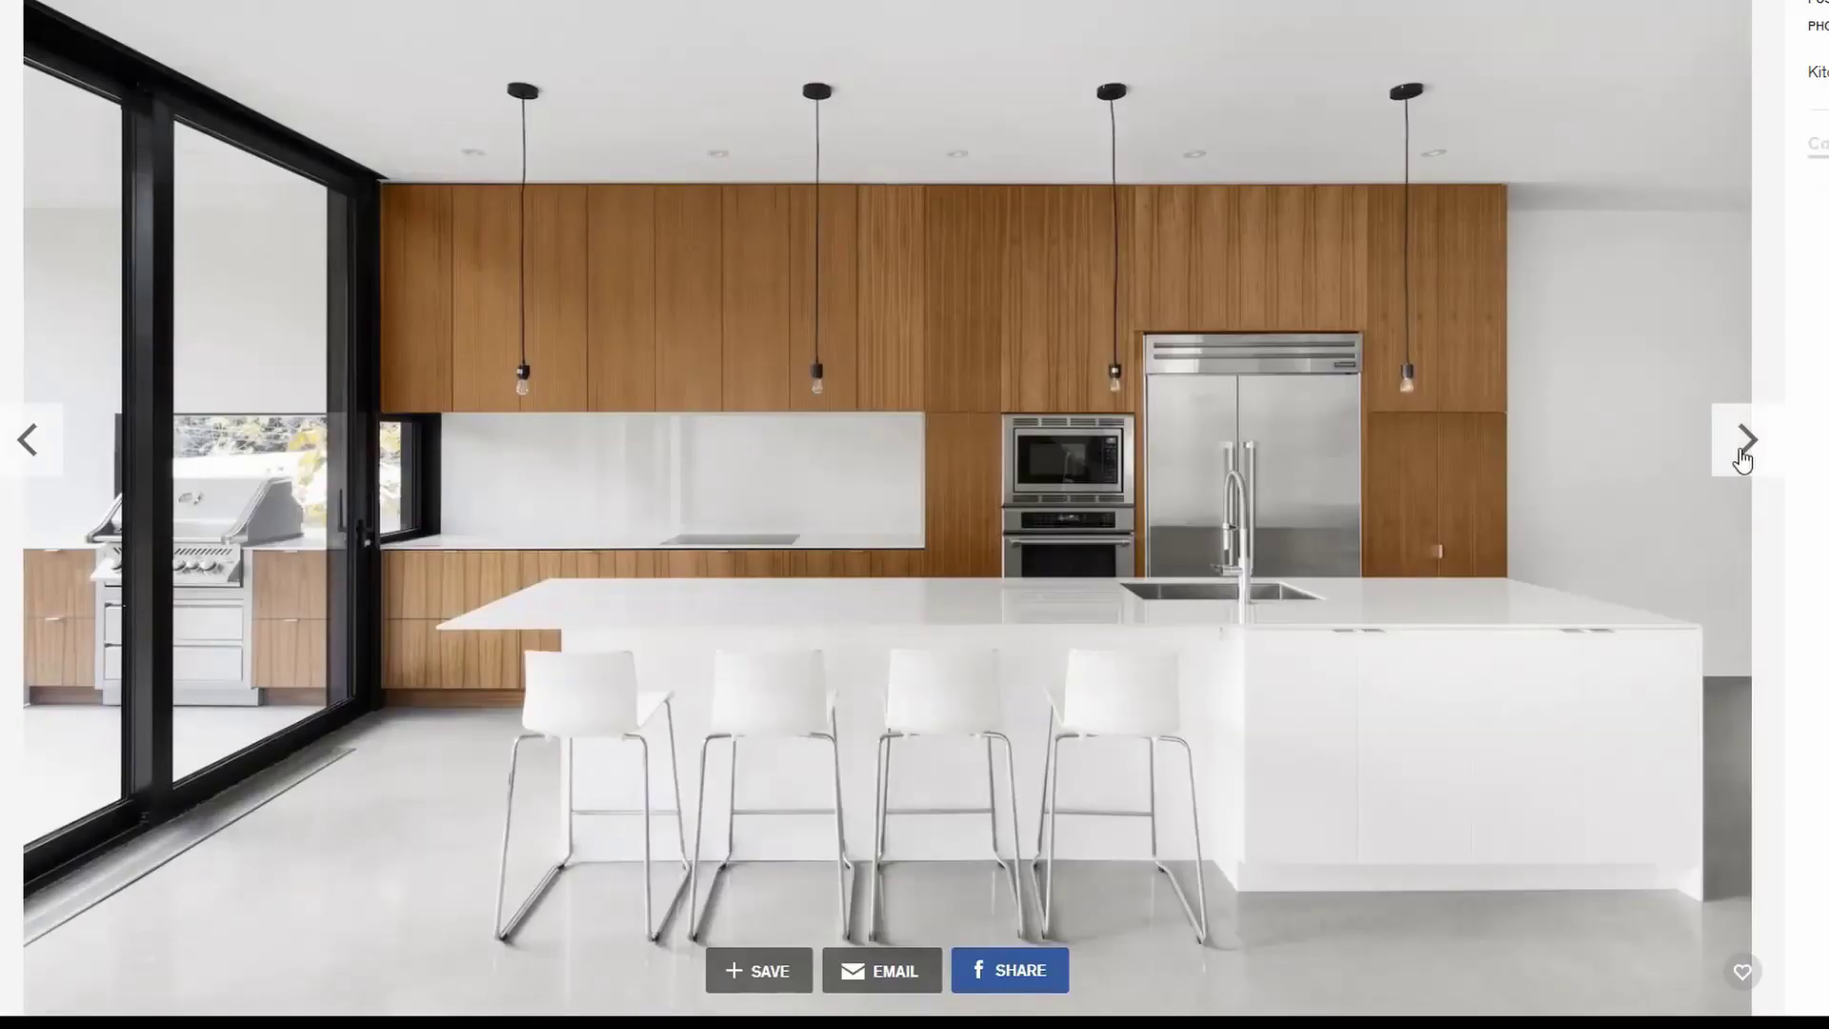
left_click(1743, 443)
left_click(1743, 460)
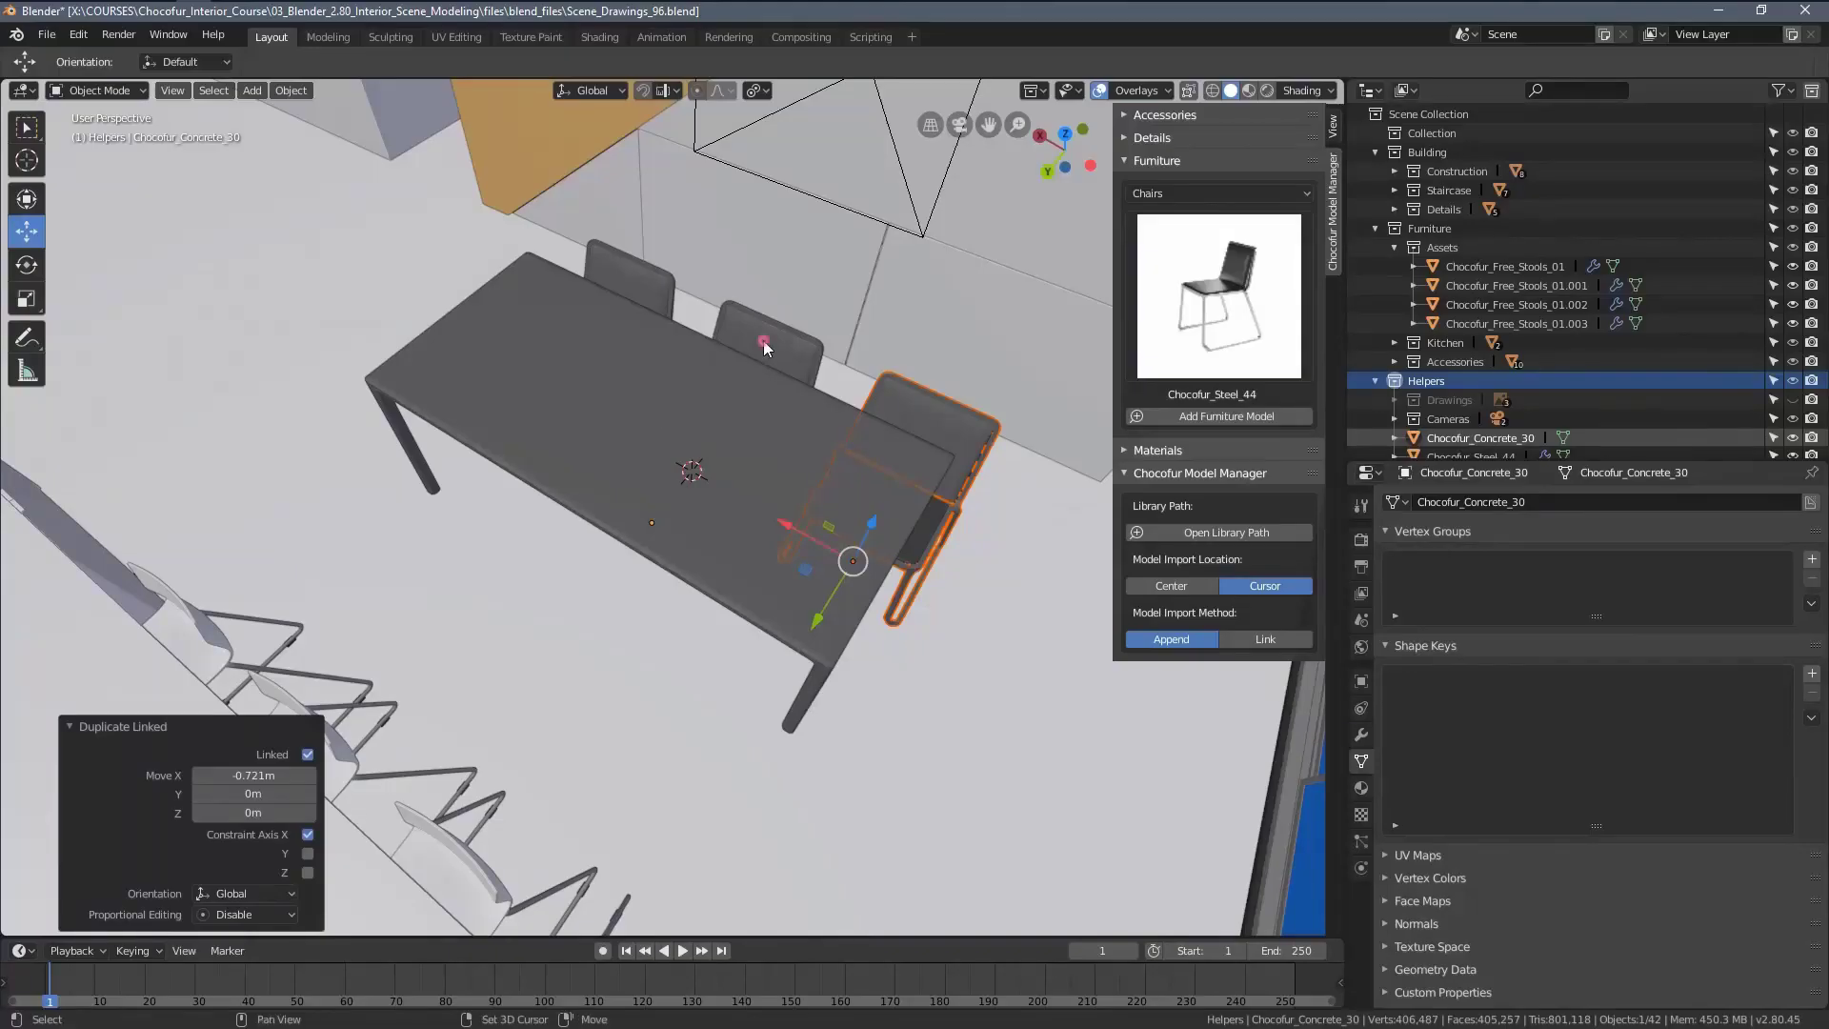
Move a chair to another place around the dining table
key("g")
left_click(534, 486)
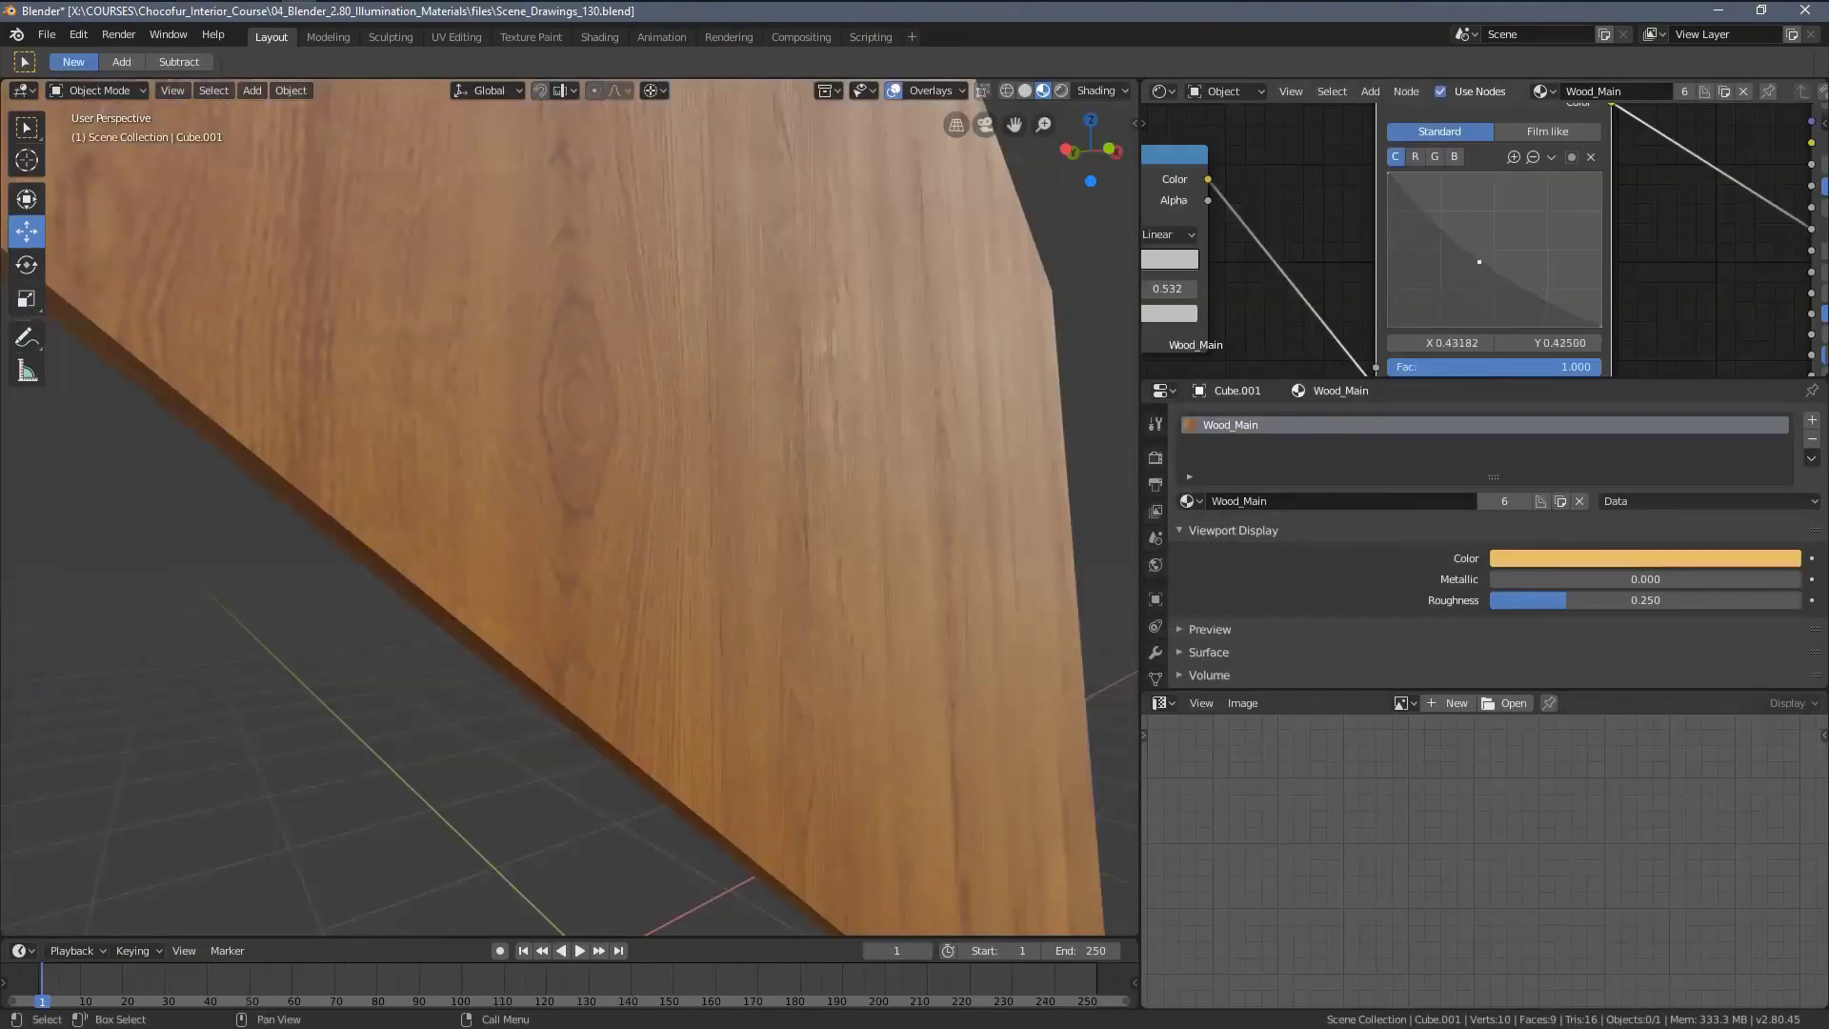
Lower the middle point of the RGB curve slightly in the Wood_Main material
left_click_drag(1479, 261, 1477, 268)
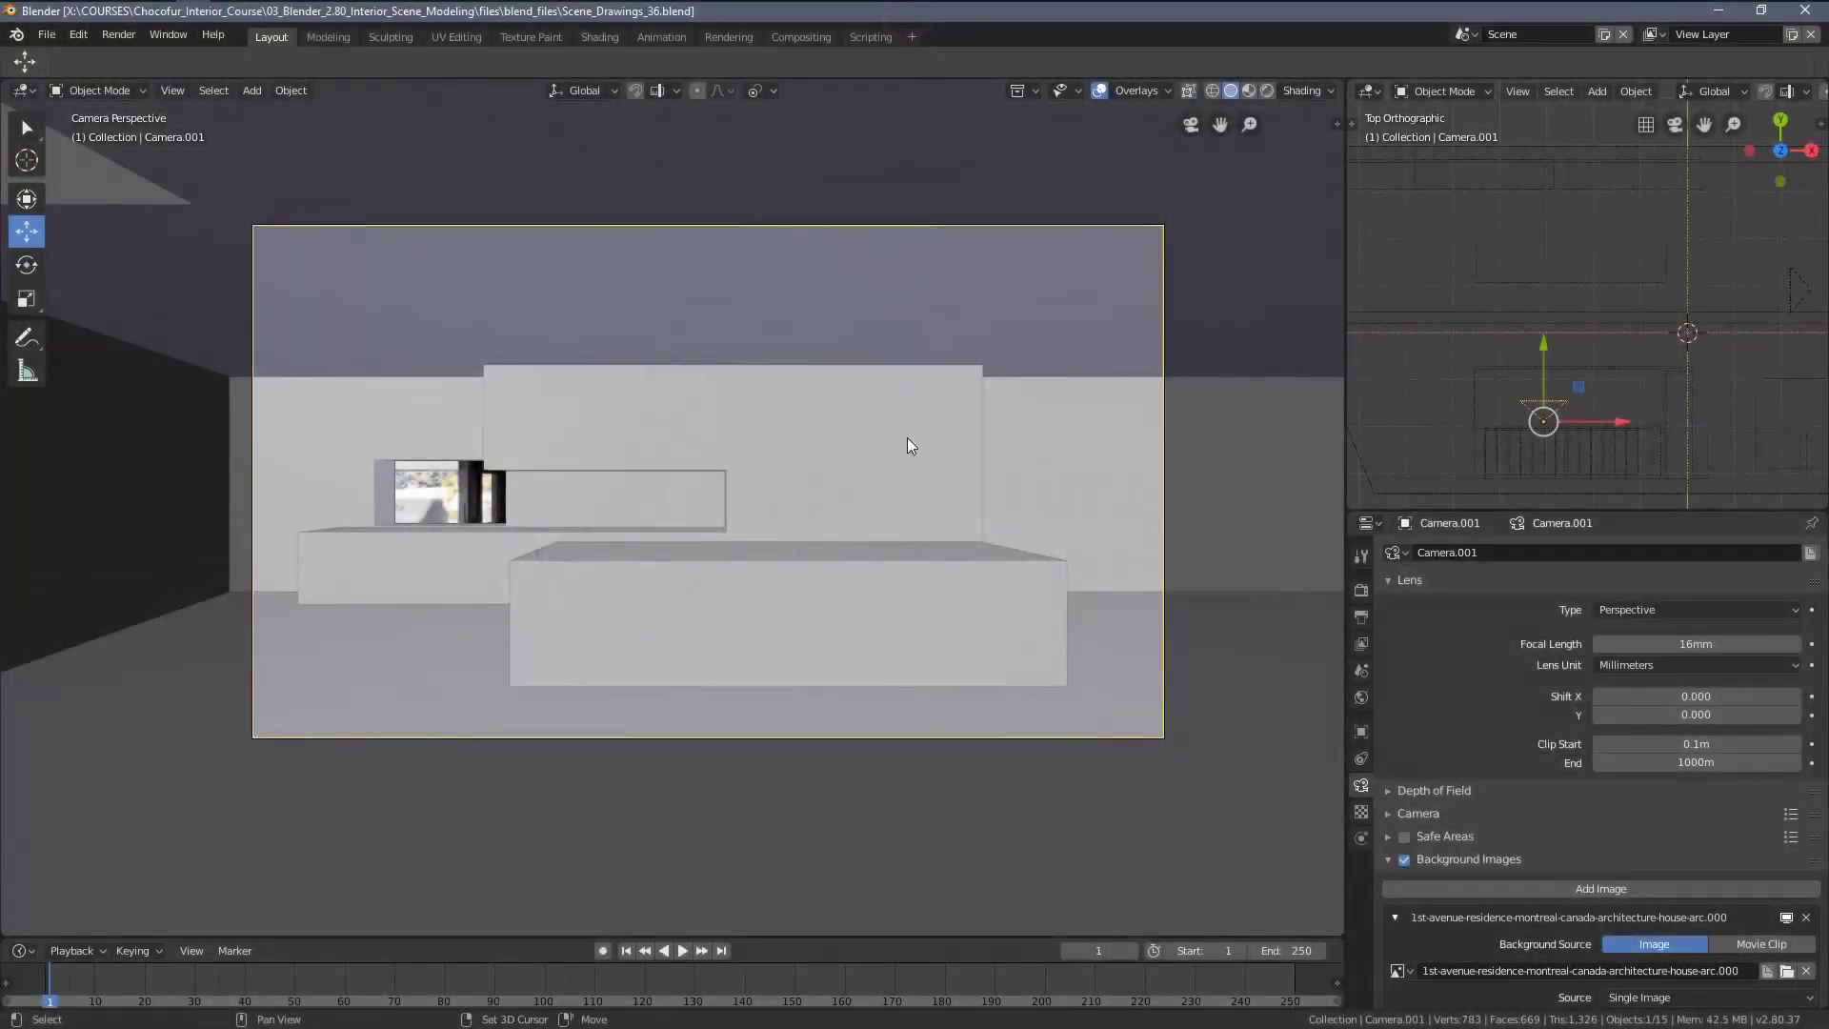
Compare the room geometry with the camera's background photo in wireframe shading, and return to solid shading
middle_click_drag(907, 438, 1027, 427, "shift")
key("z")
left_click(886, 448)
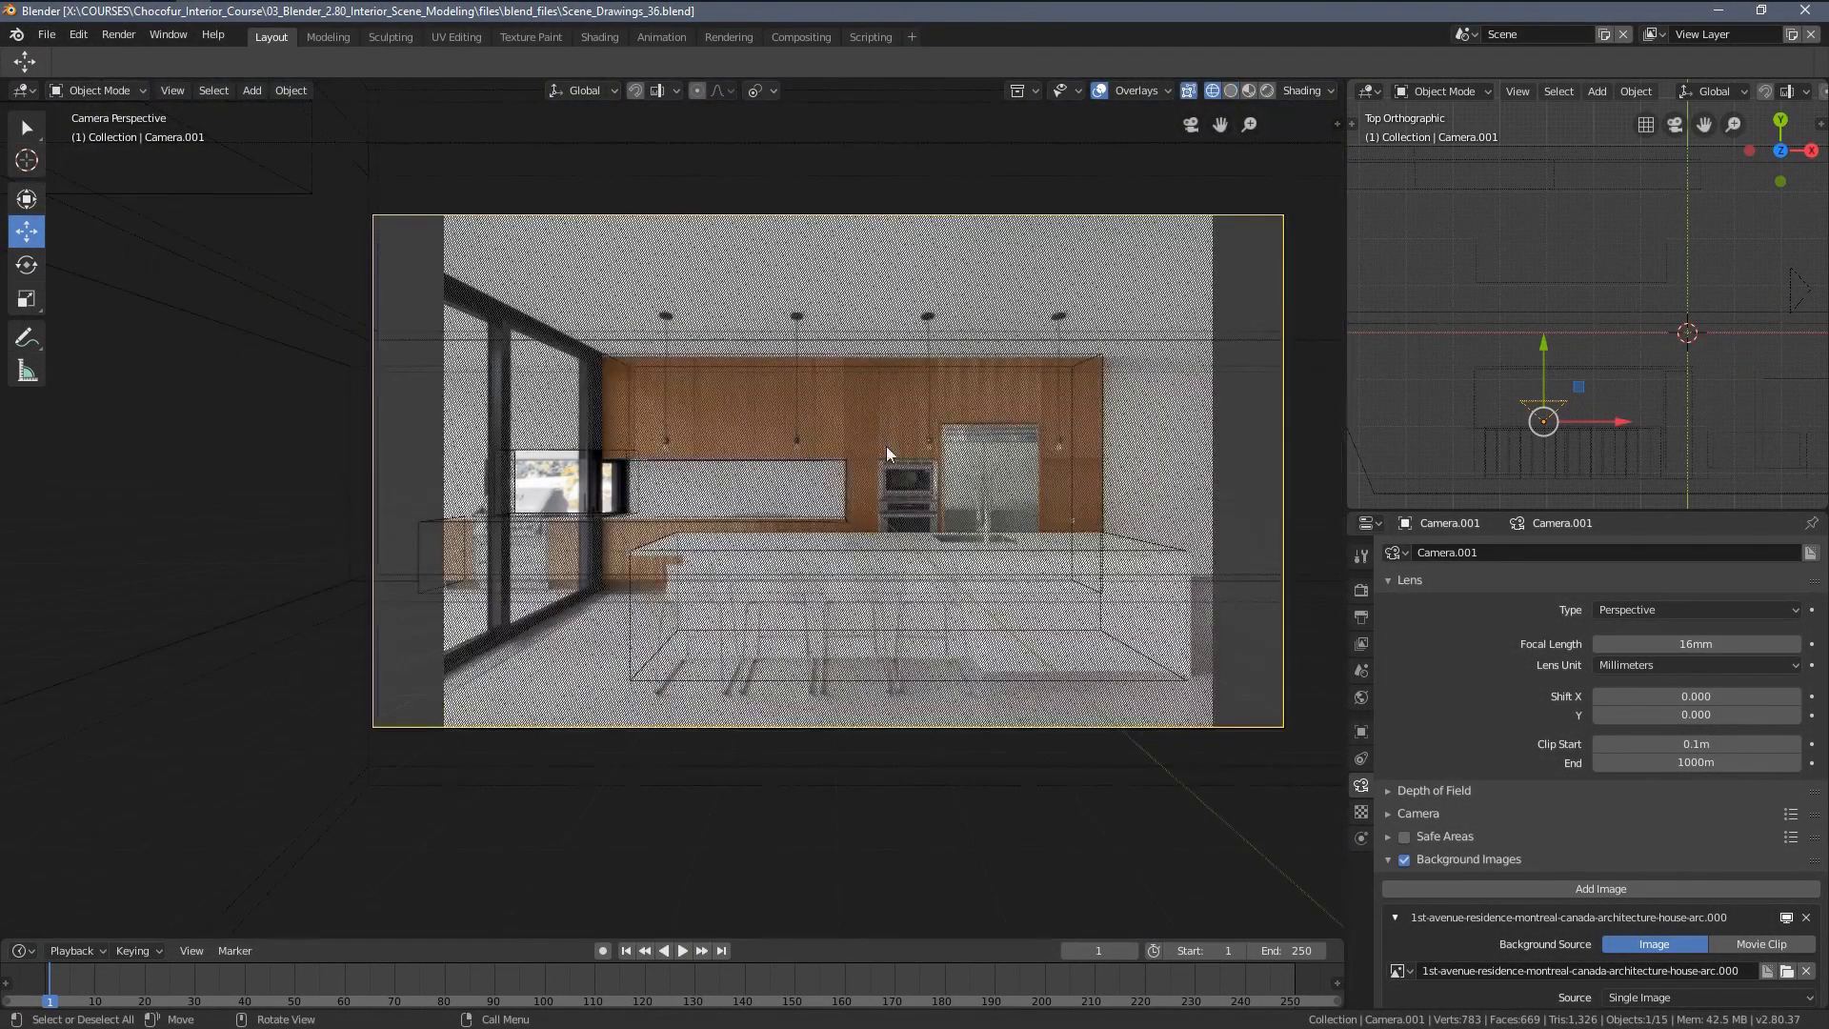
key("z")
left_click(1124, 567)
Isolate the kitchen island block by hiding all other objects, and open it in Edit Mode with wireframe shading
left_click(924, 535)
scroll(919, 538, "up", 2)
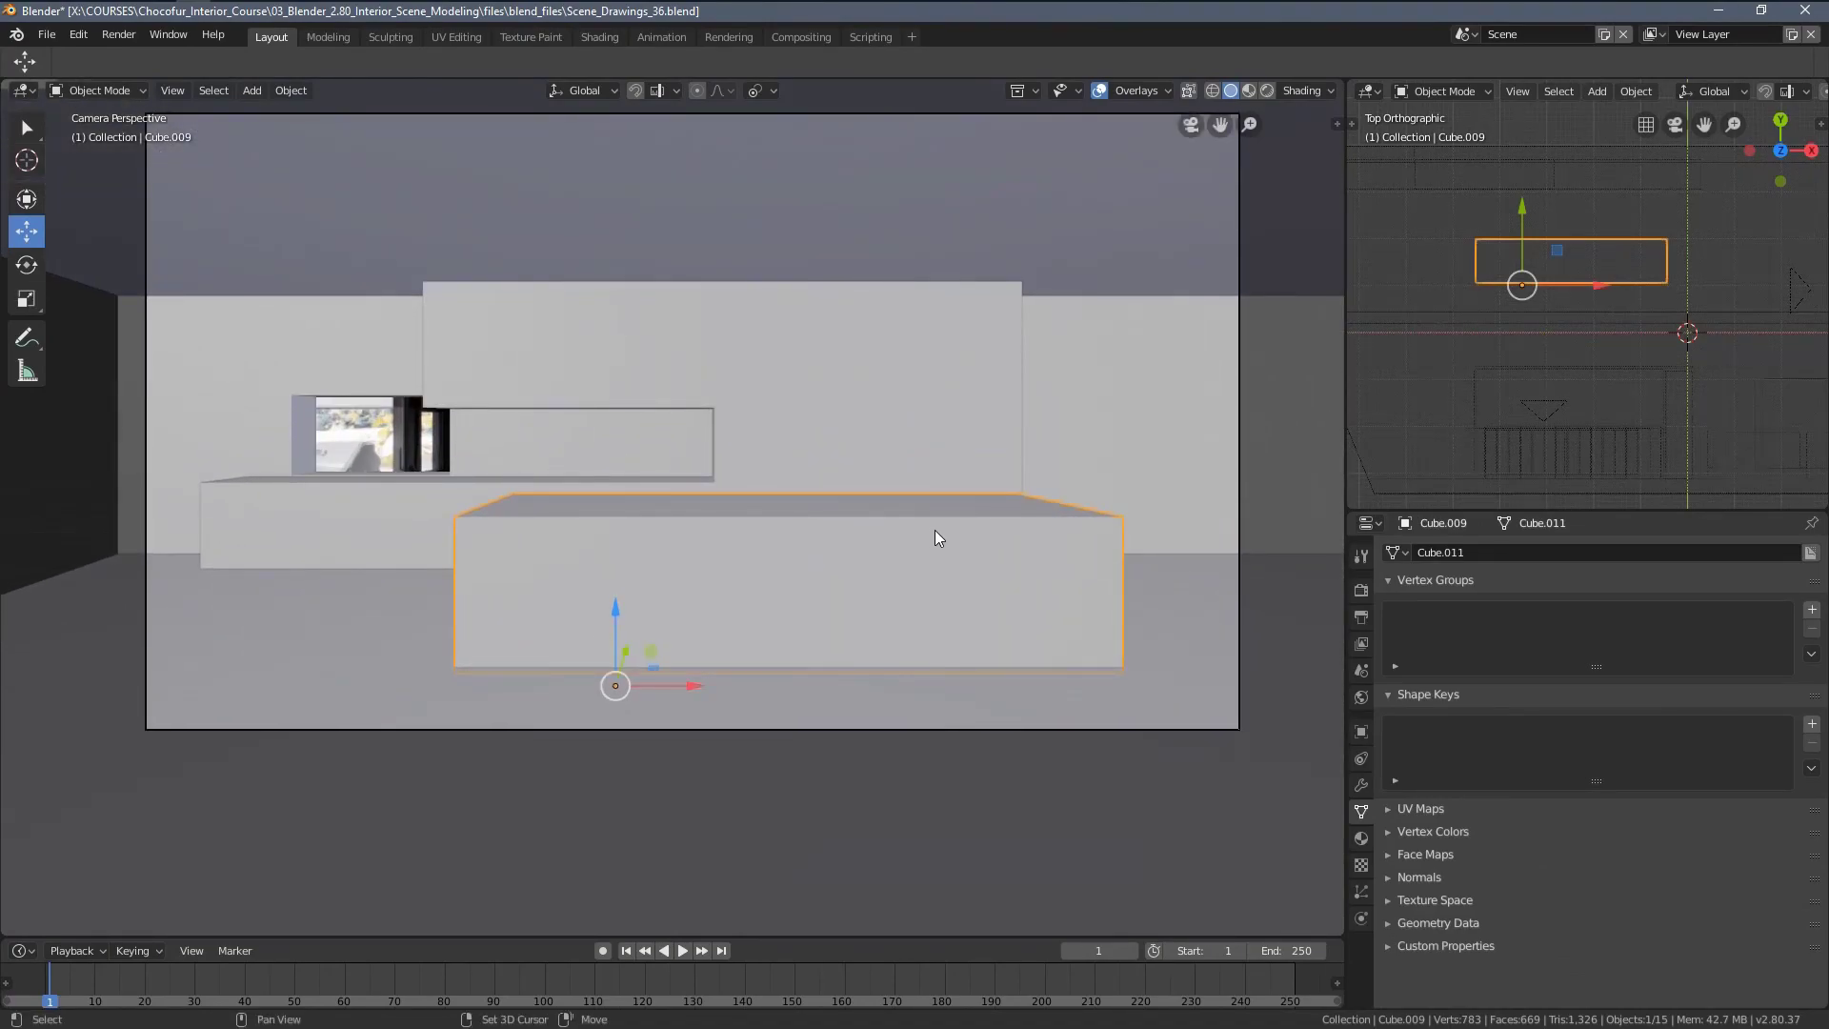
key("shift+h")
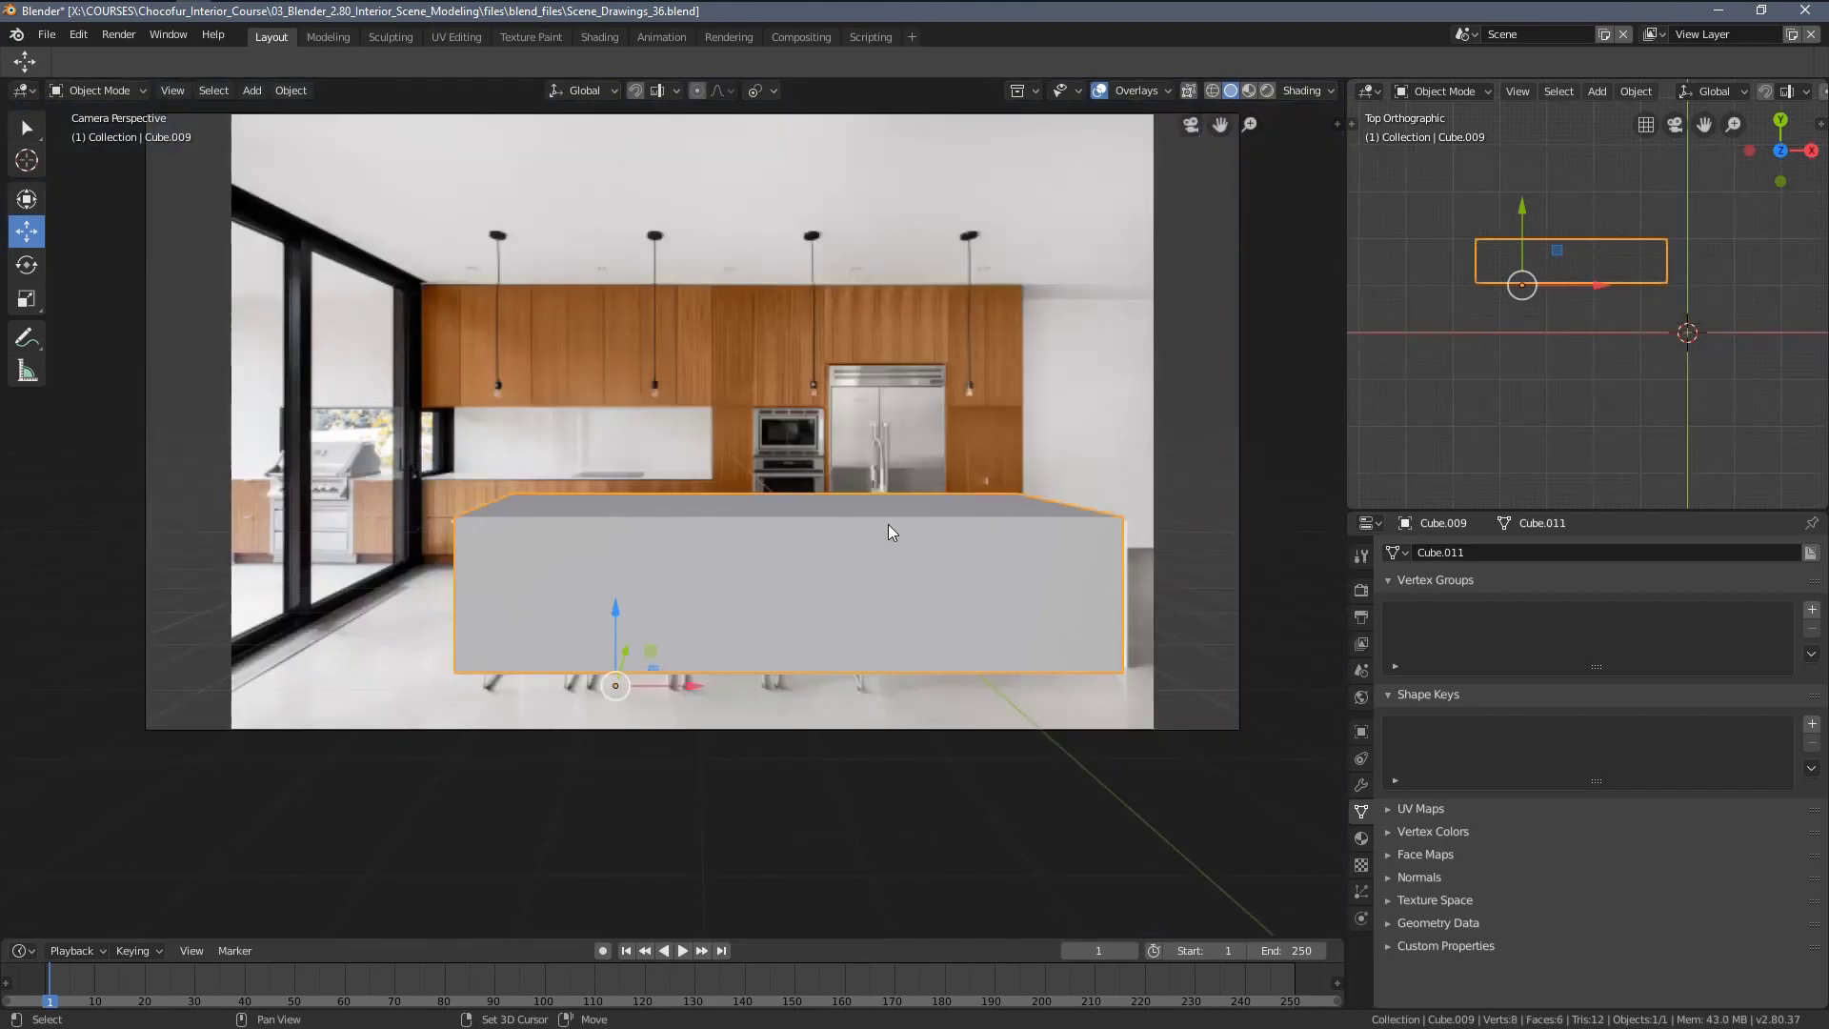
middle_click_drag(906, 551, 808, 505, "shift")
scroll(809, 506, "up", 2)
key("z")
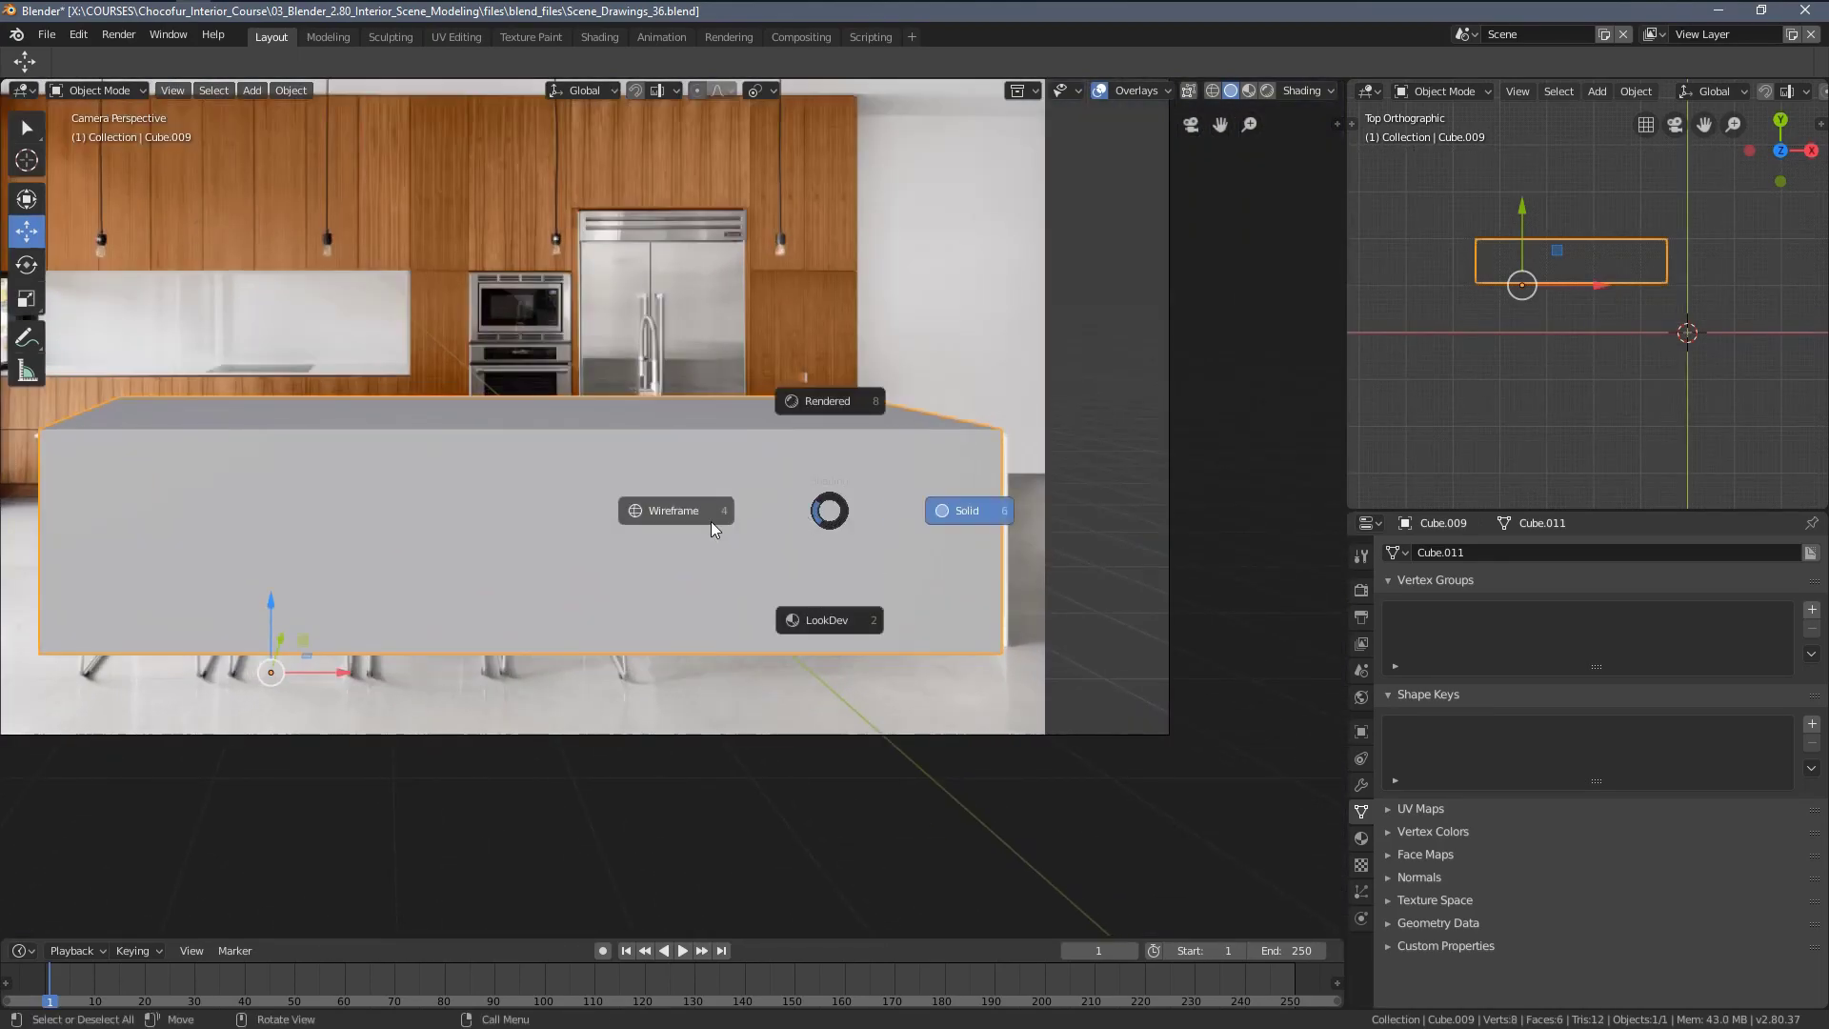
left_click(712, 522)
key("Tab")
middle_click_drag(395, 604, 447, 602, "shift")
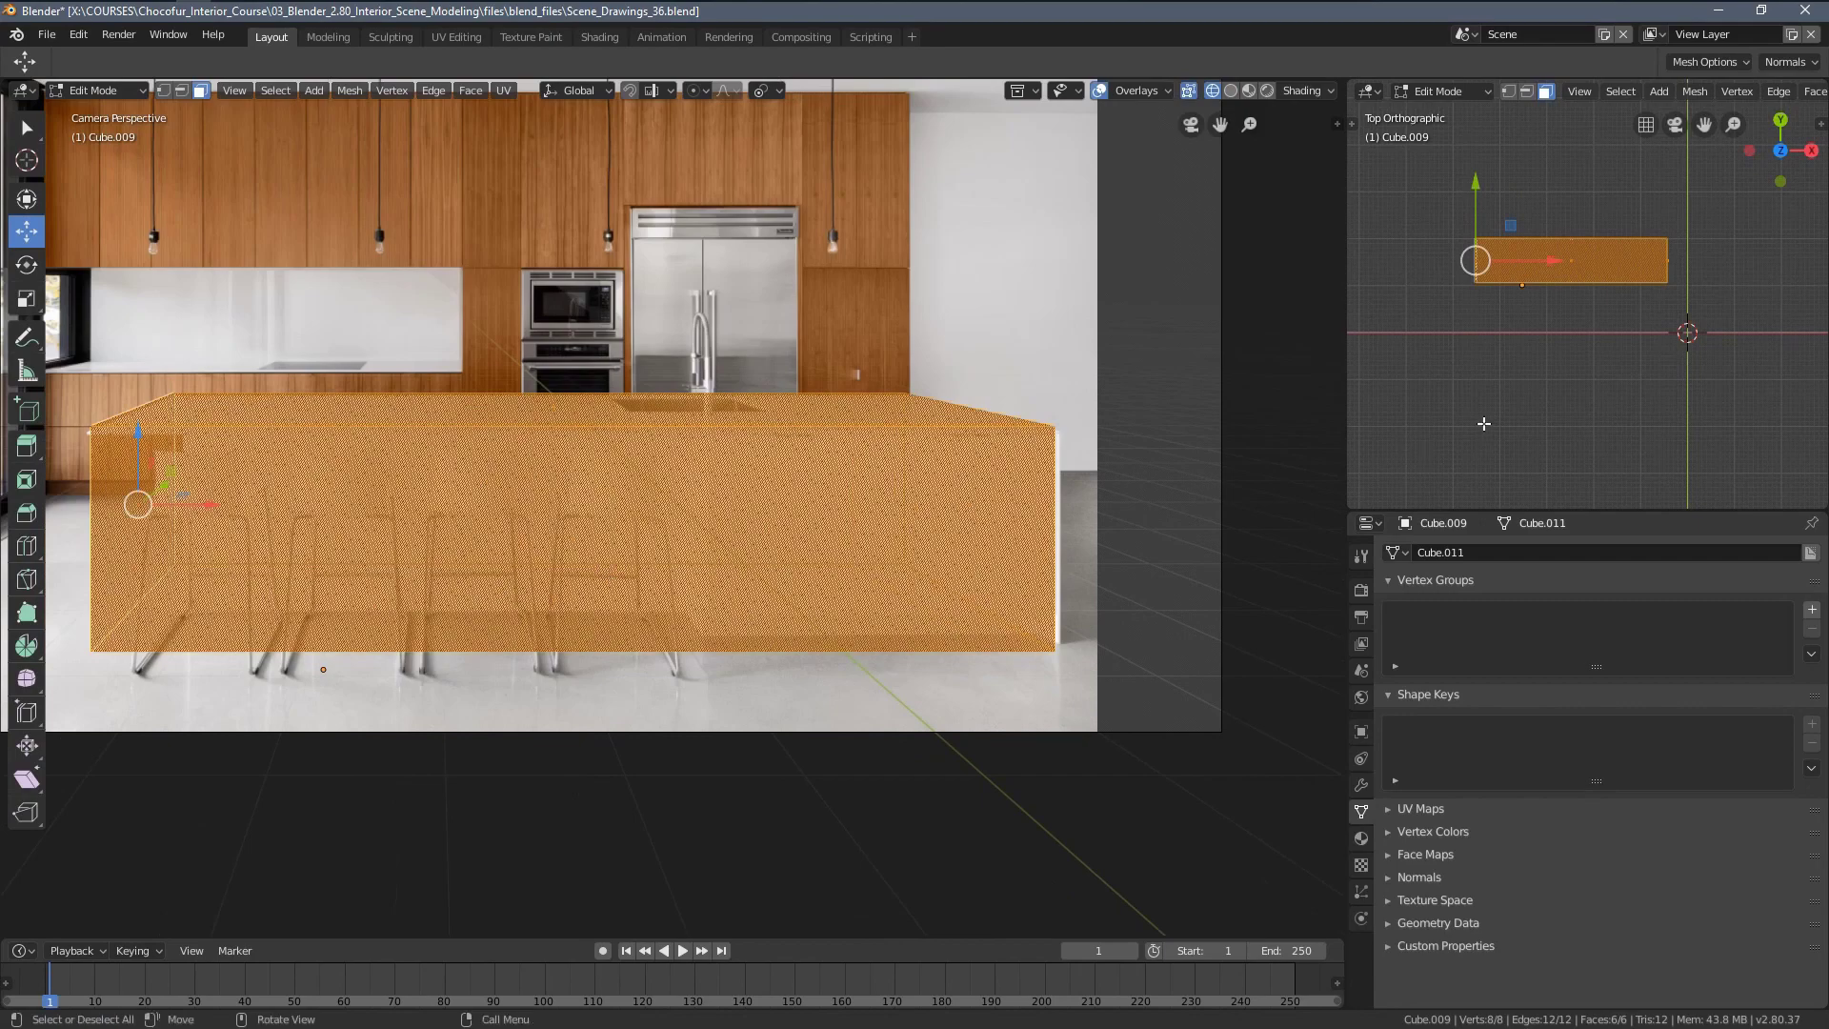
Move the island block's front face back along Y so its bottom edge lines up with the island base in the photo
left_click(1570, 286)
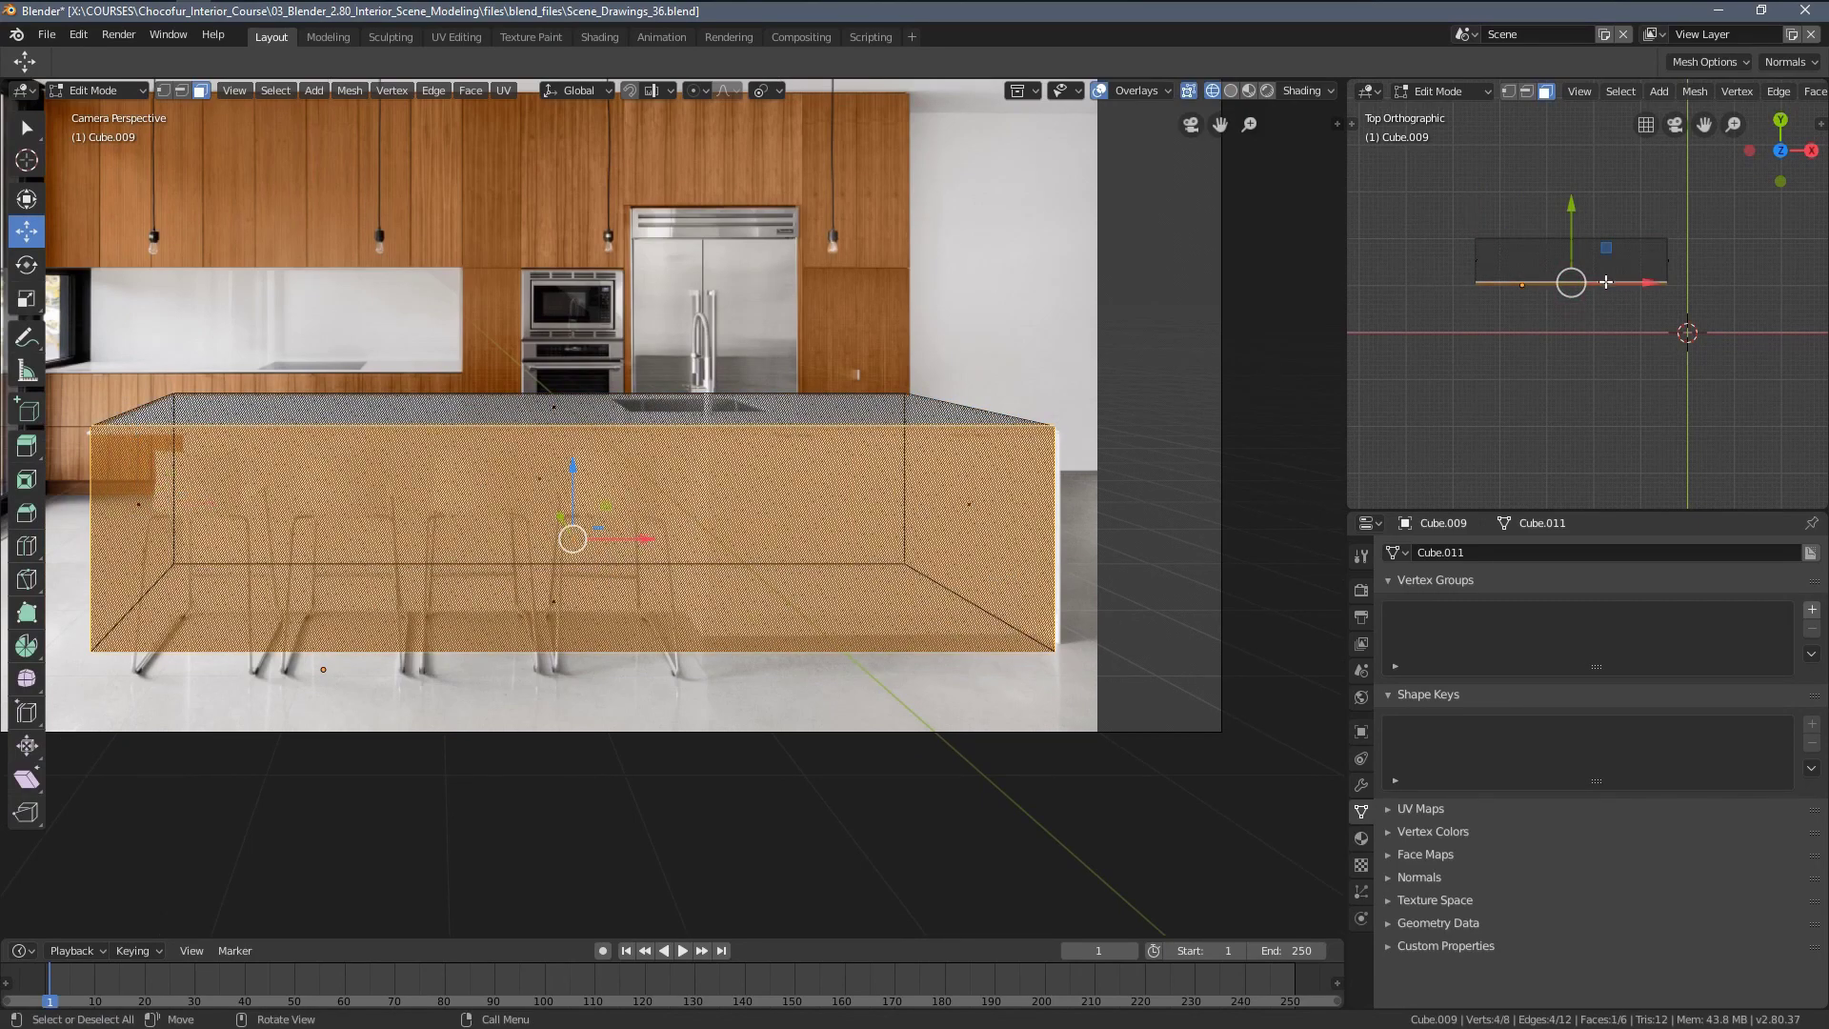
scroll(1606, 282, "up", 3)
scroll(991, 632, "up", 5)
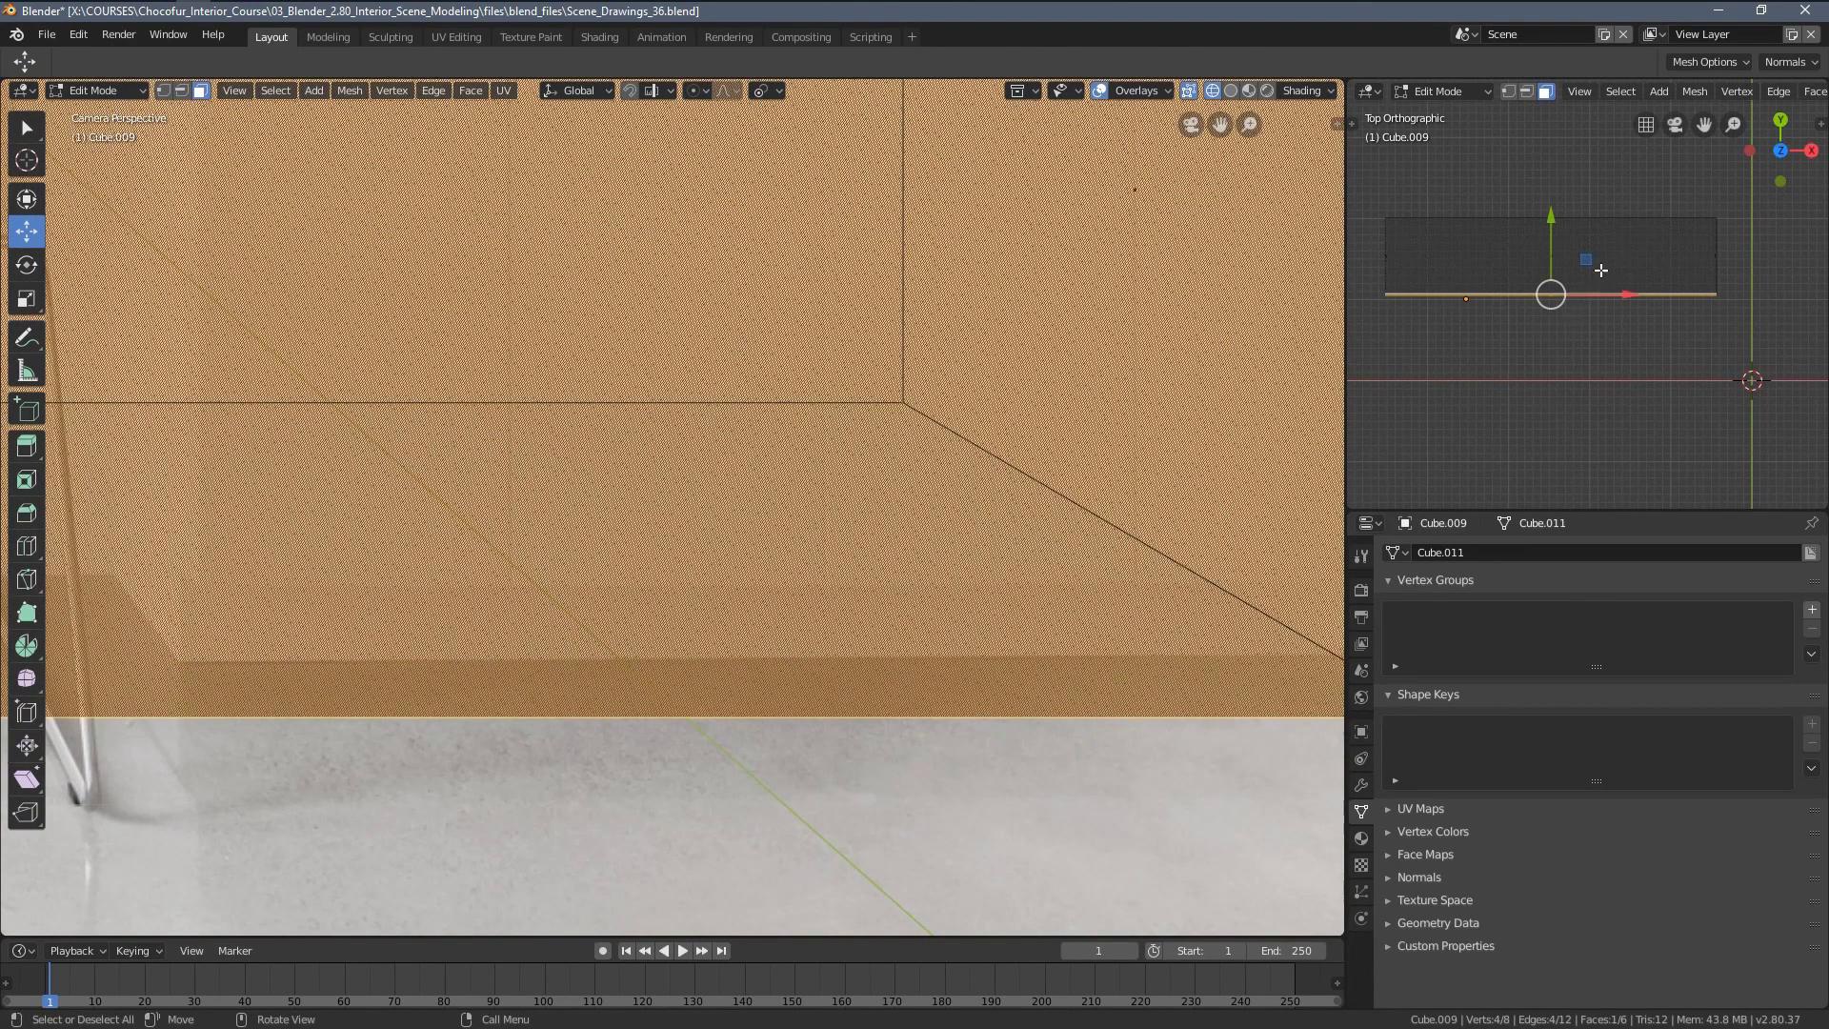
left_click_drag(1540, 222, 1540, 210)
middle_click_drag(1024, 581, 662, 614, "shift")
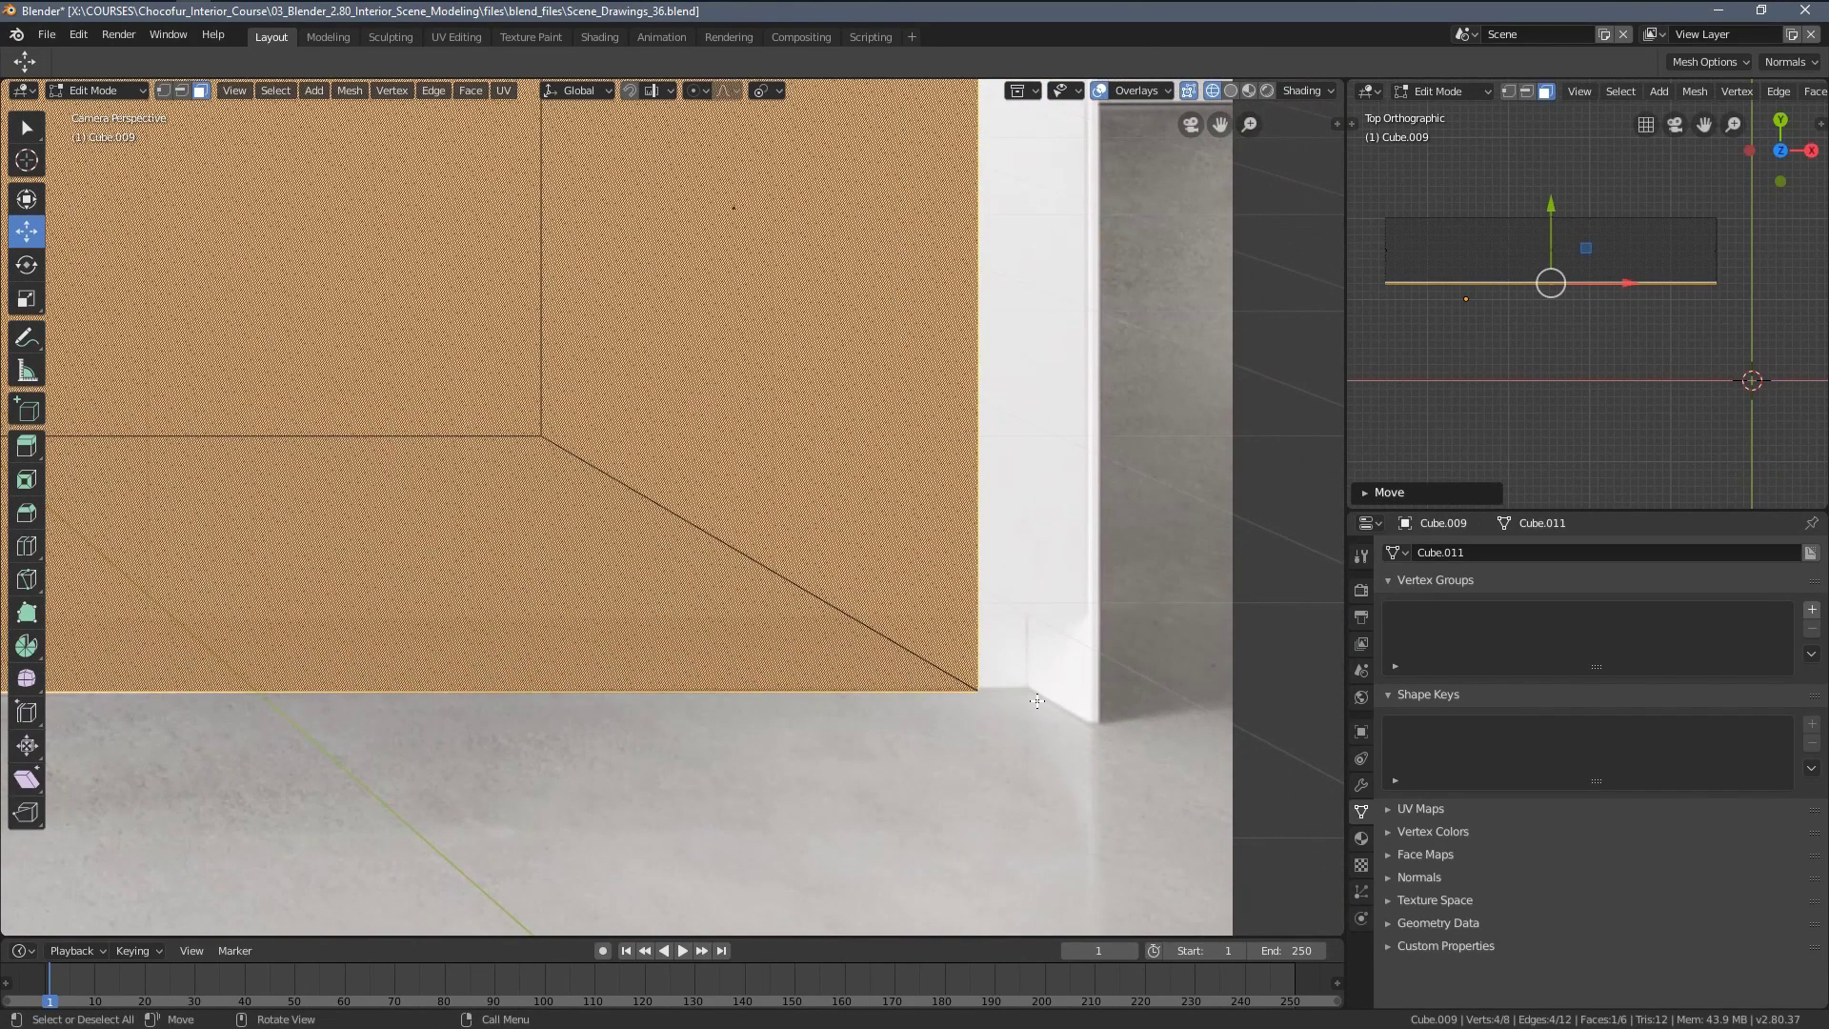
middle_click_drag(1085, 688, 1034, 812, "shift")
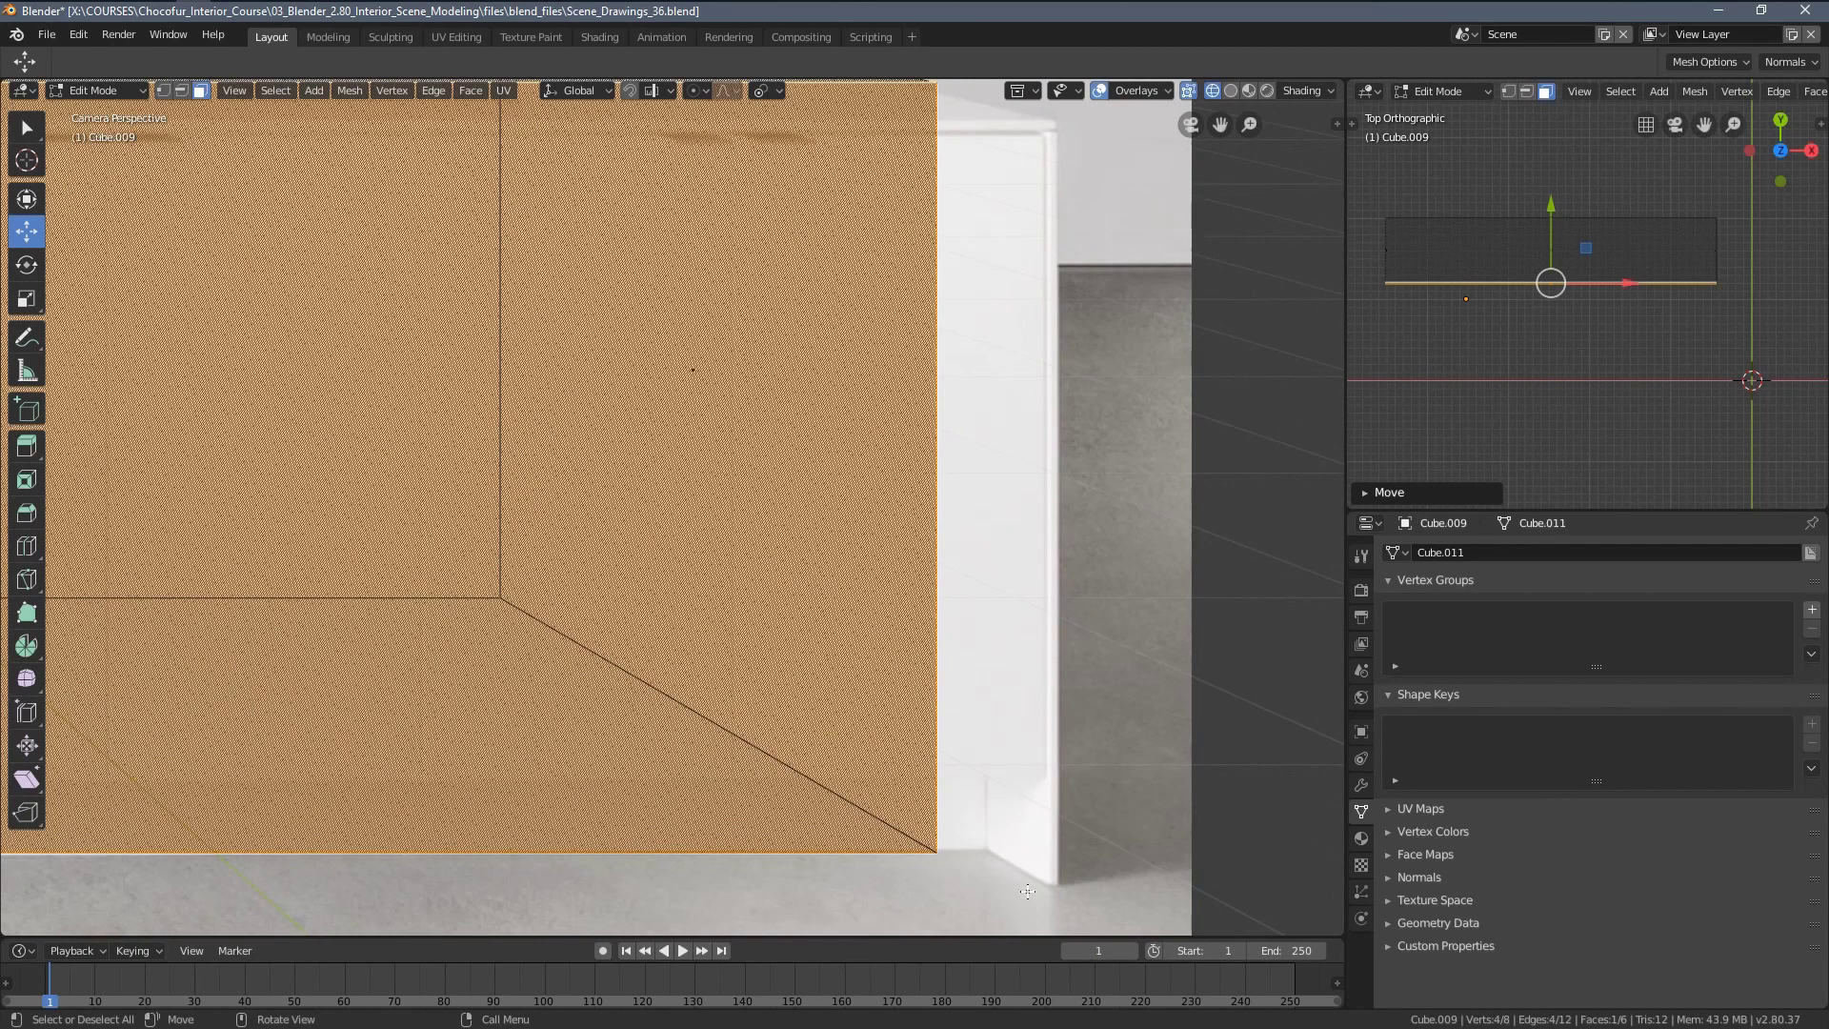
Move the island block's left end face along X to the left edge of the protruding cabinet section in the photo
scroll(1183, 563, "down", 3)
scroll(1729, 312, "down", 2)
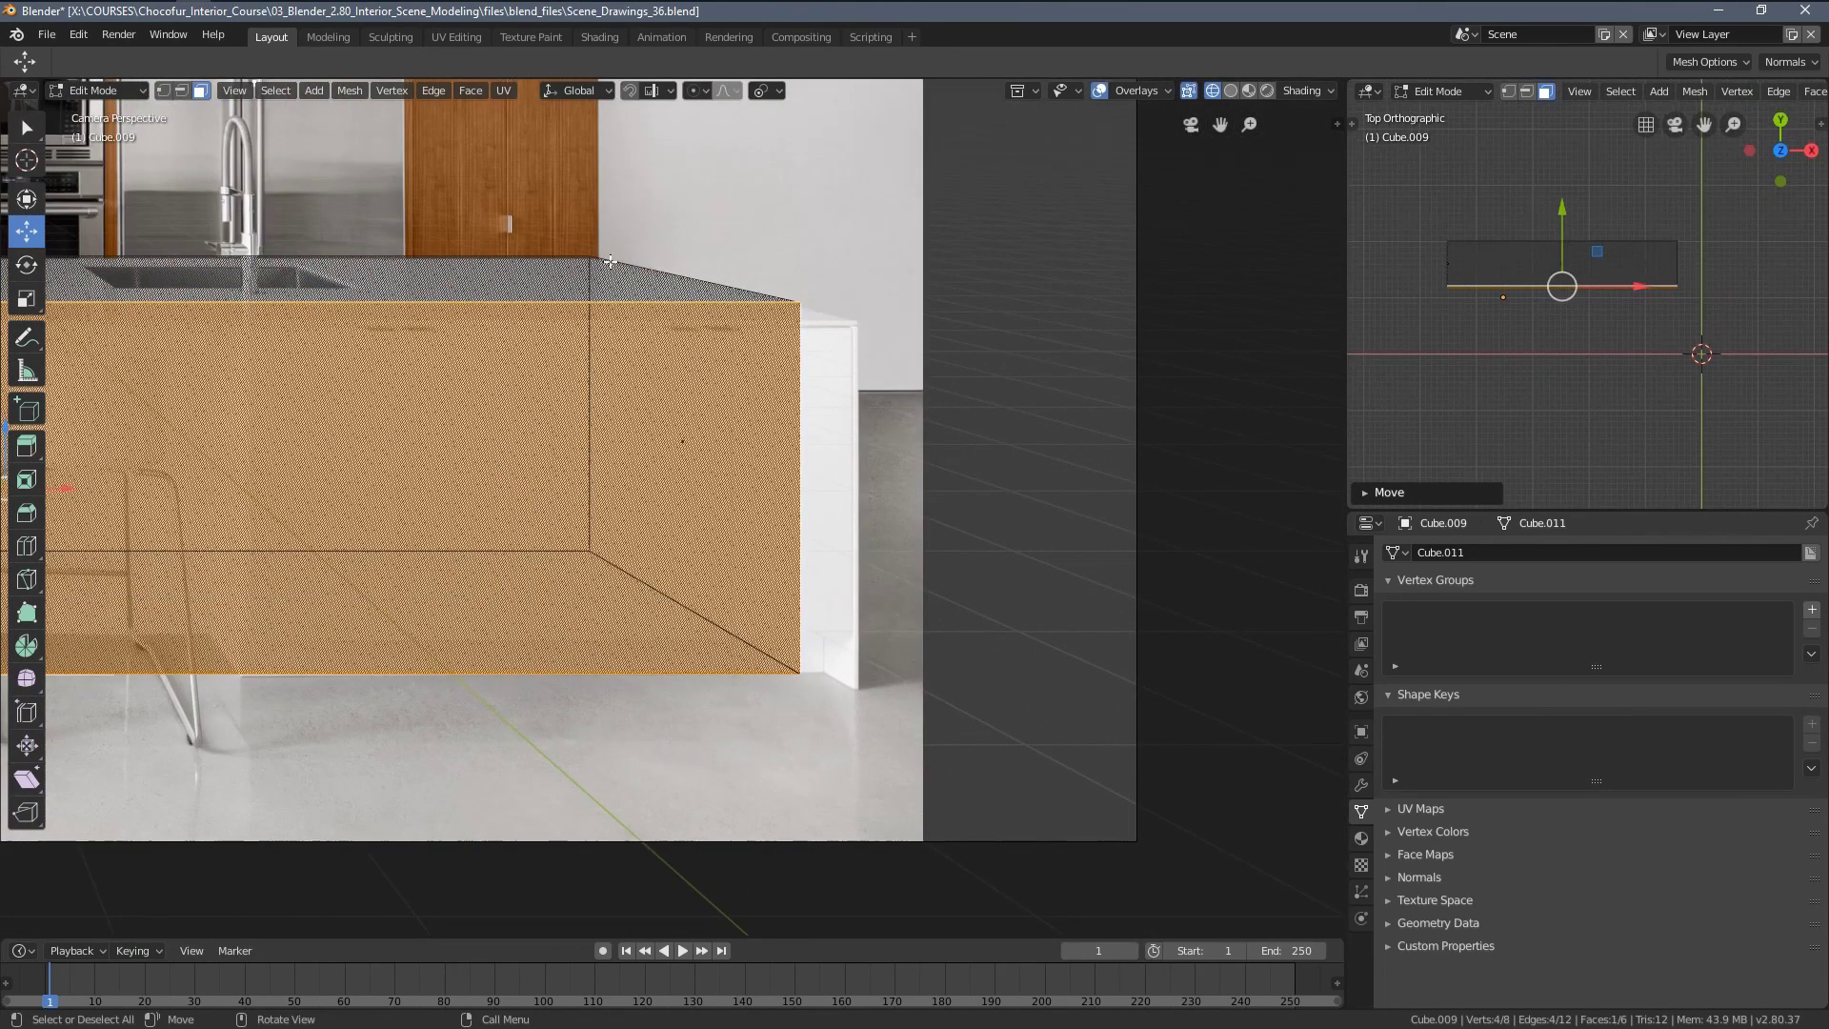
middle_click_drag(455, 636, 570, 667, "shift")
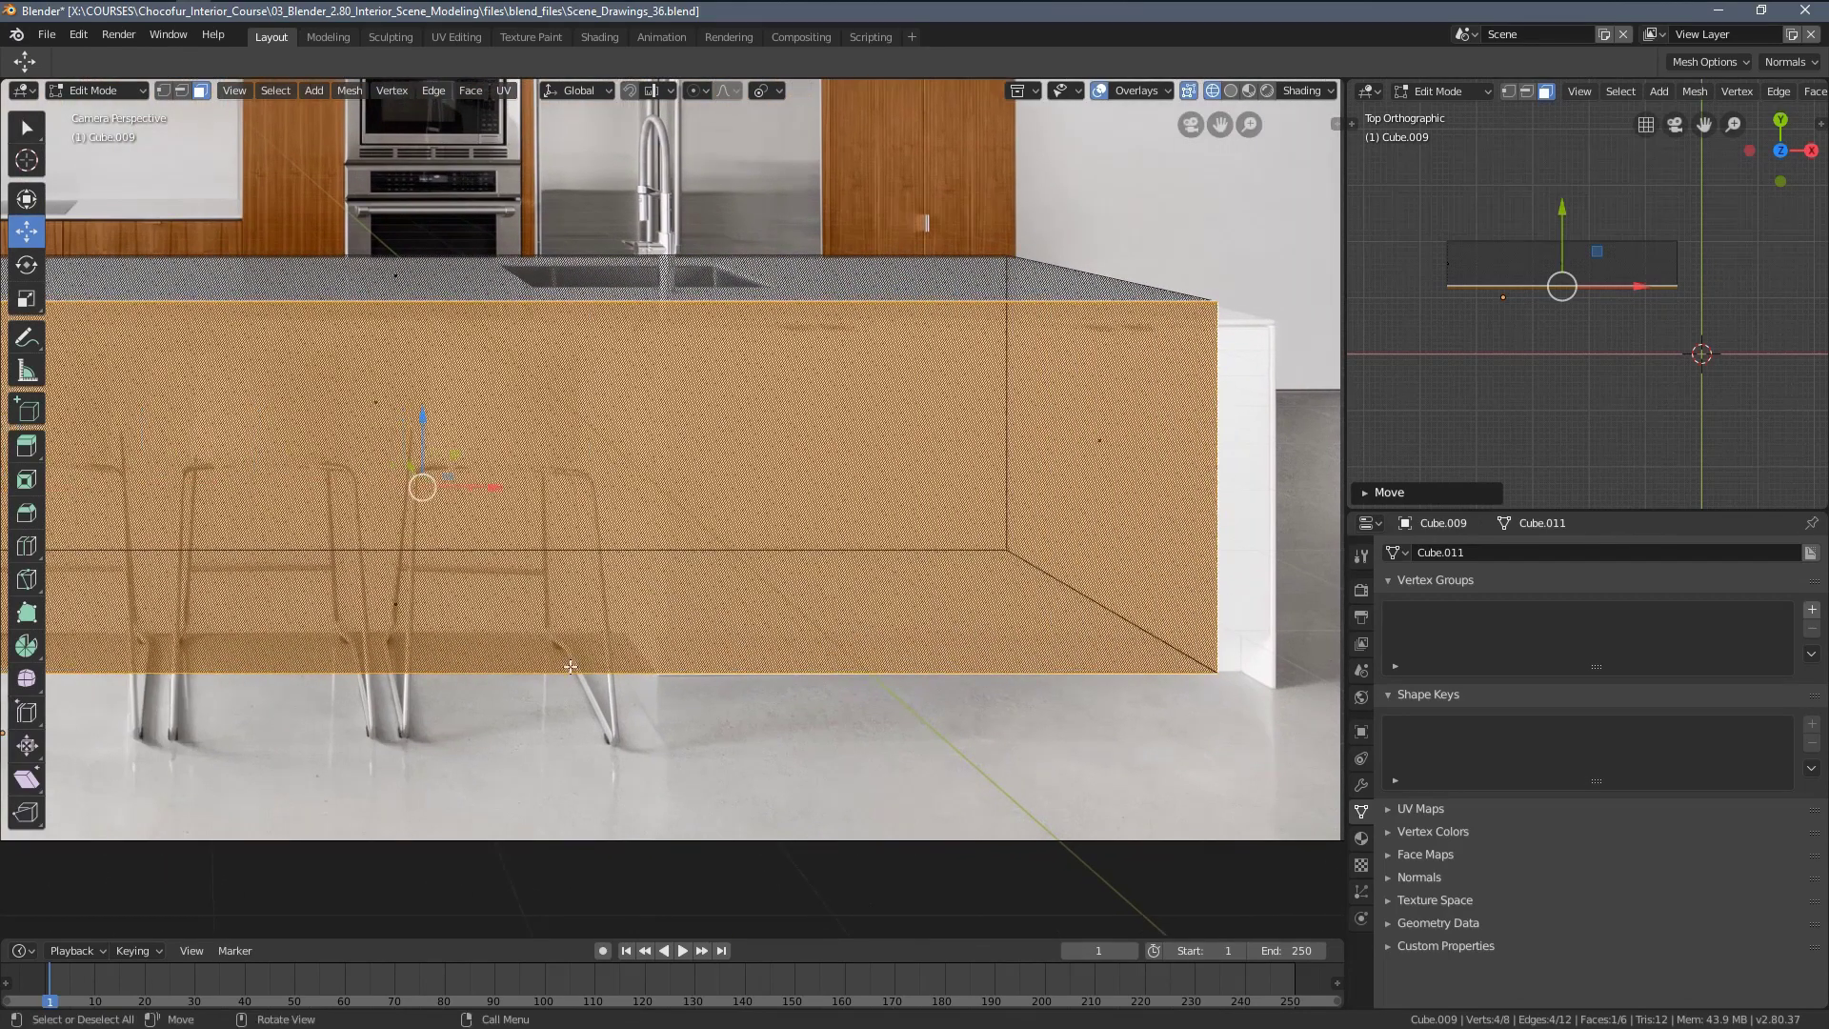
scroll(654, 674, "down", 5)
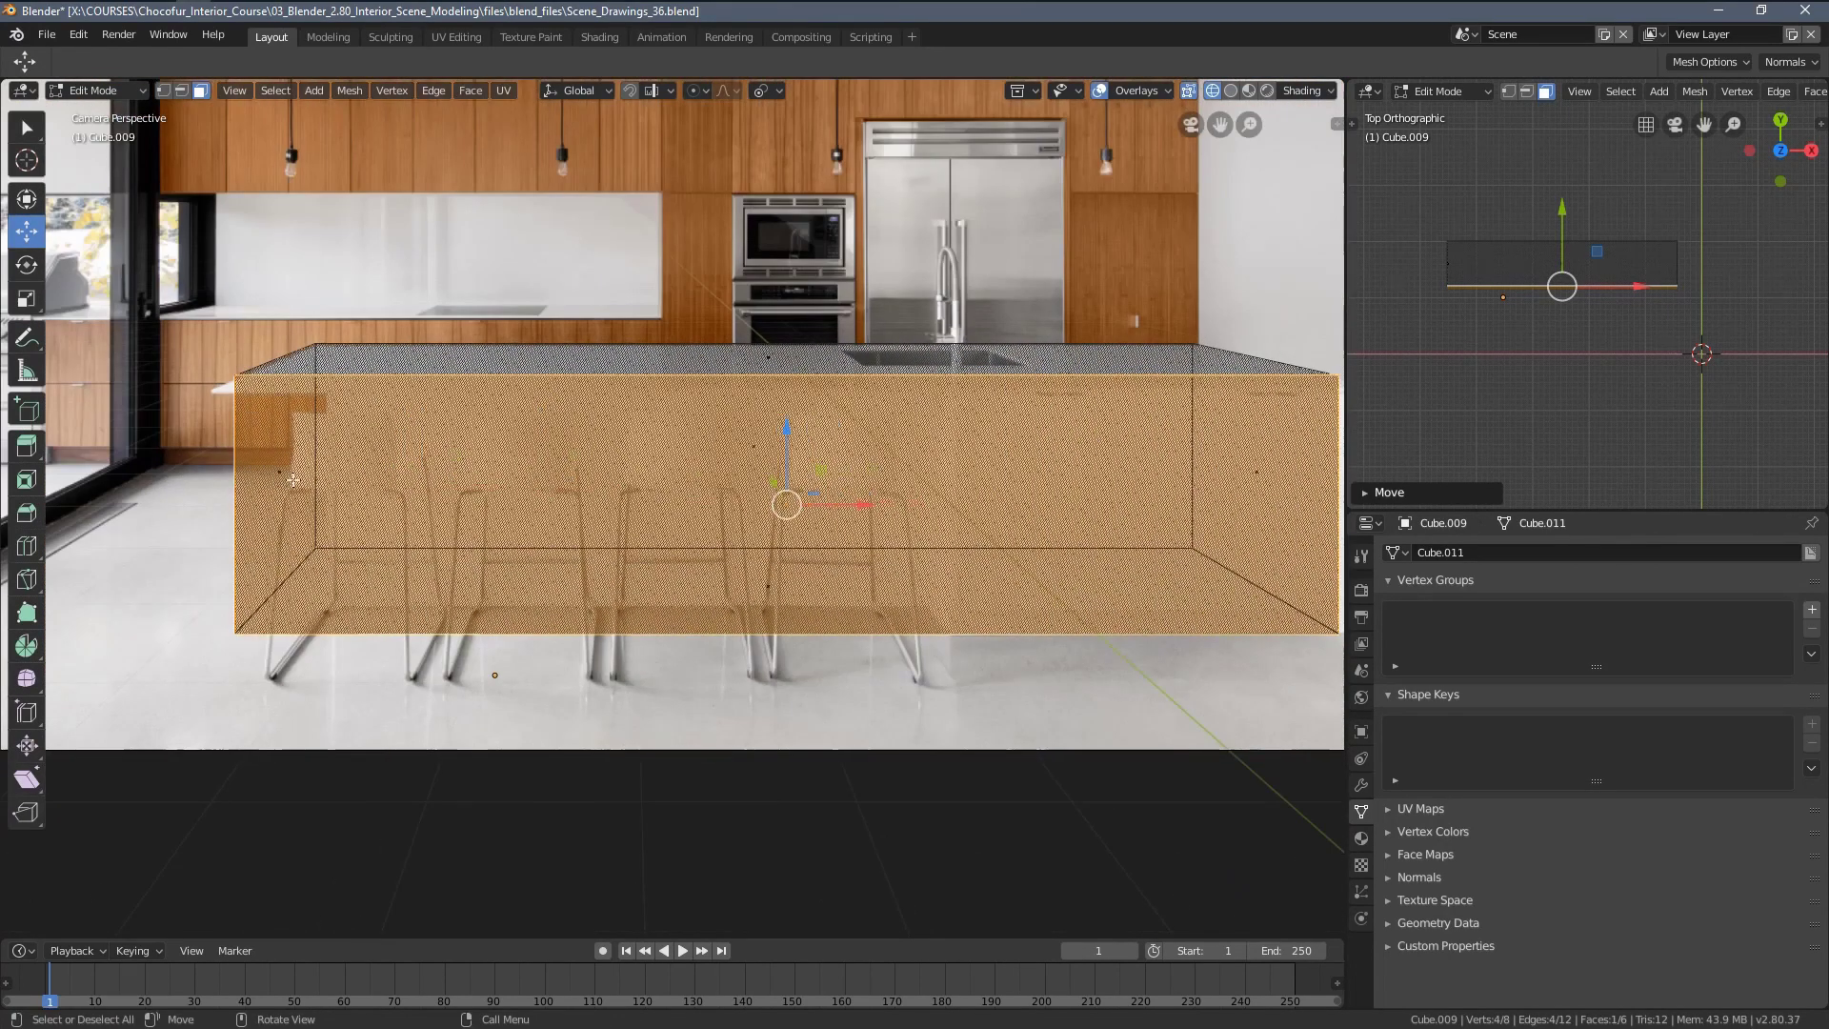
left_click(330, 479)
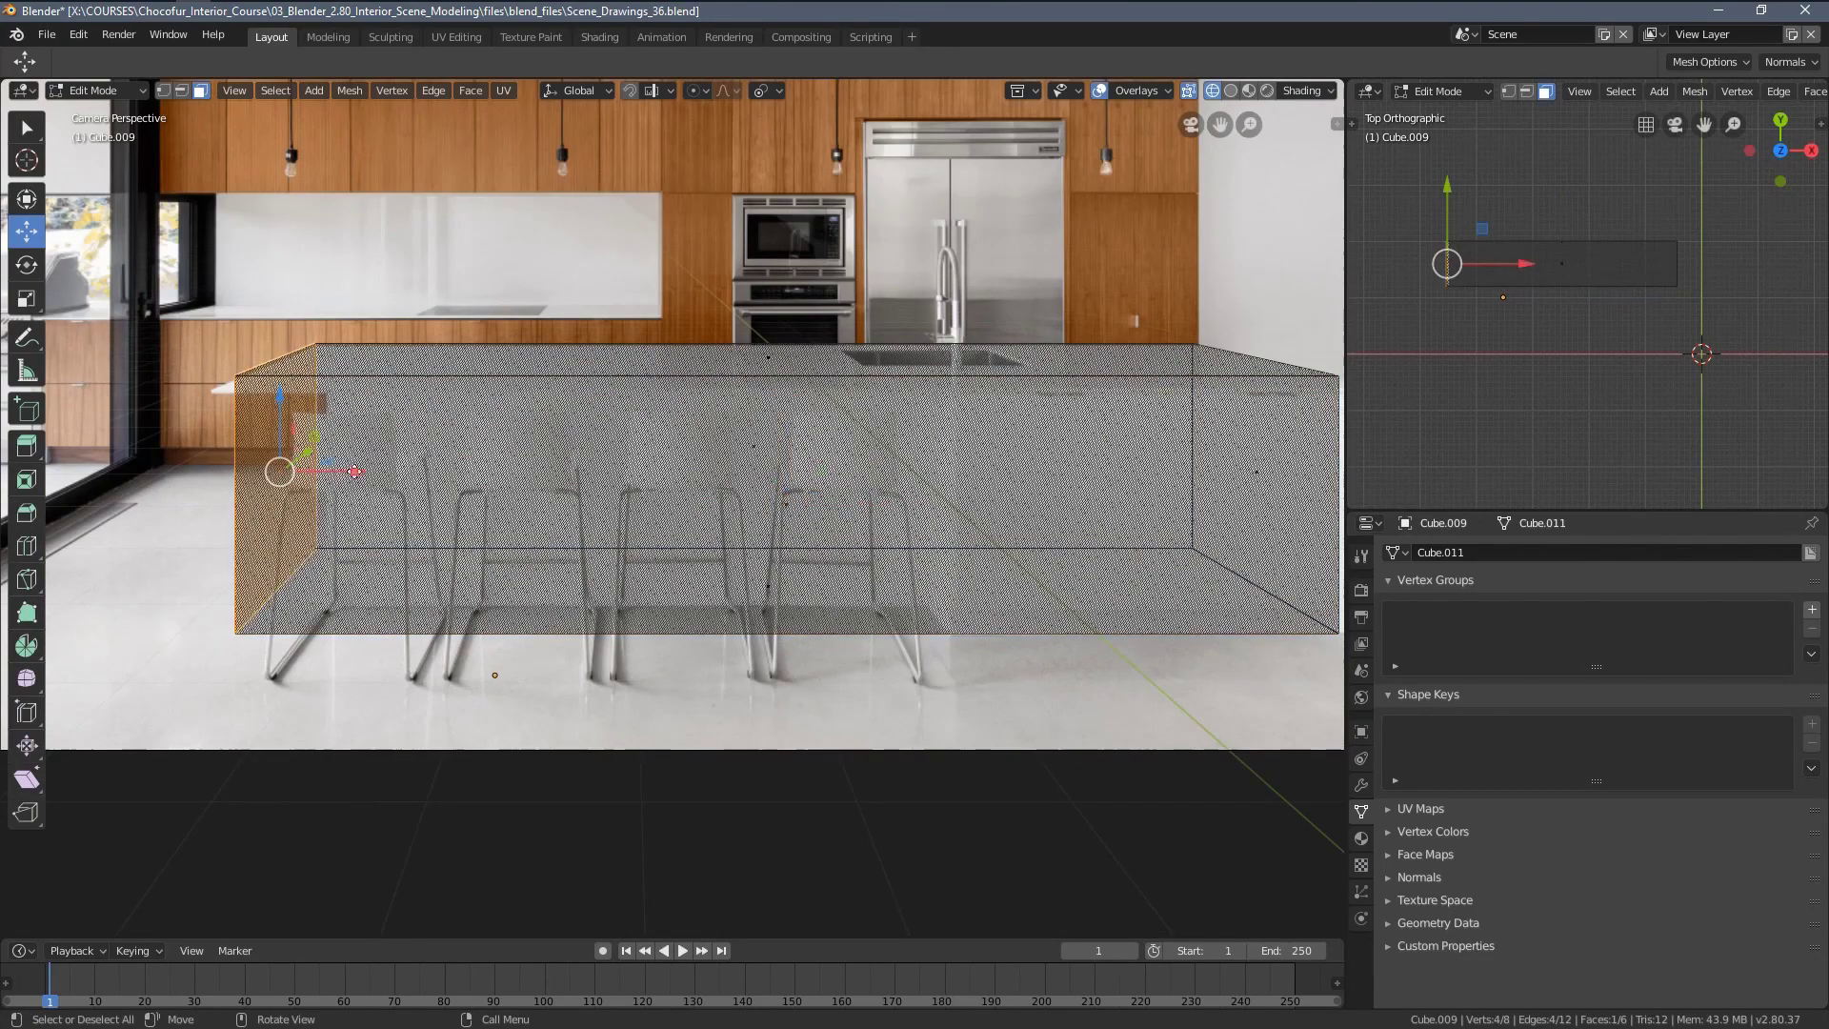
left_click_drag(354, 471, 991, 513)
scroll(990, 512, "up", 5)
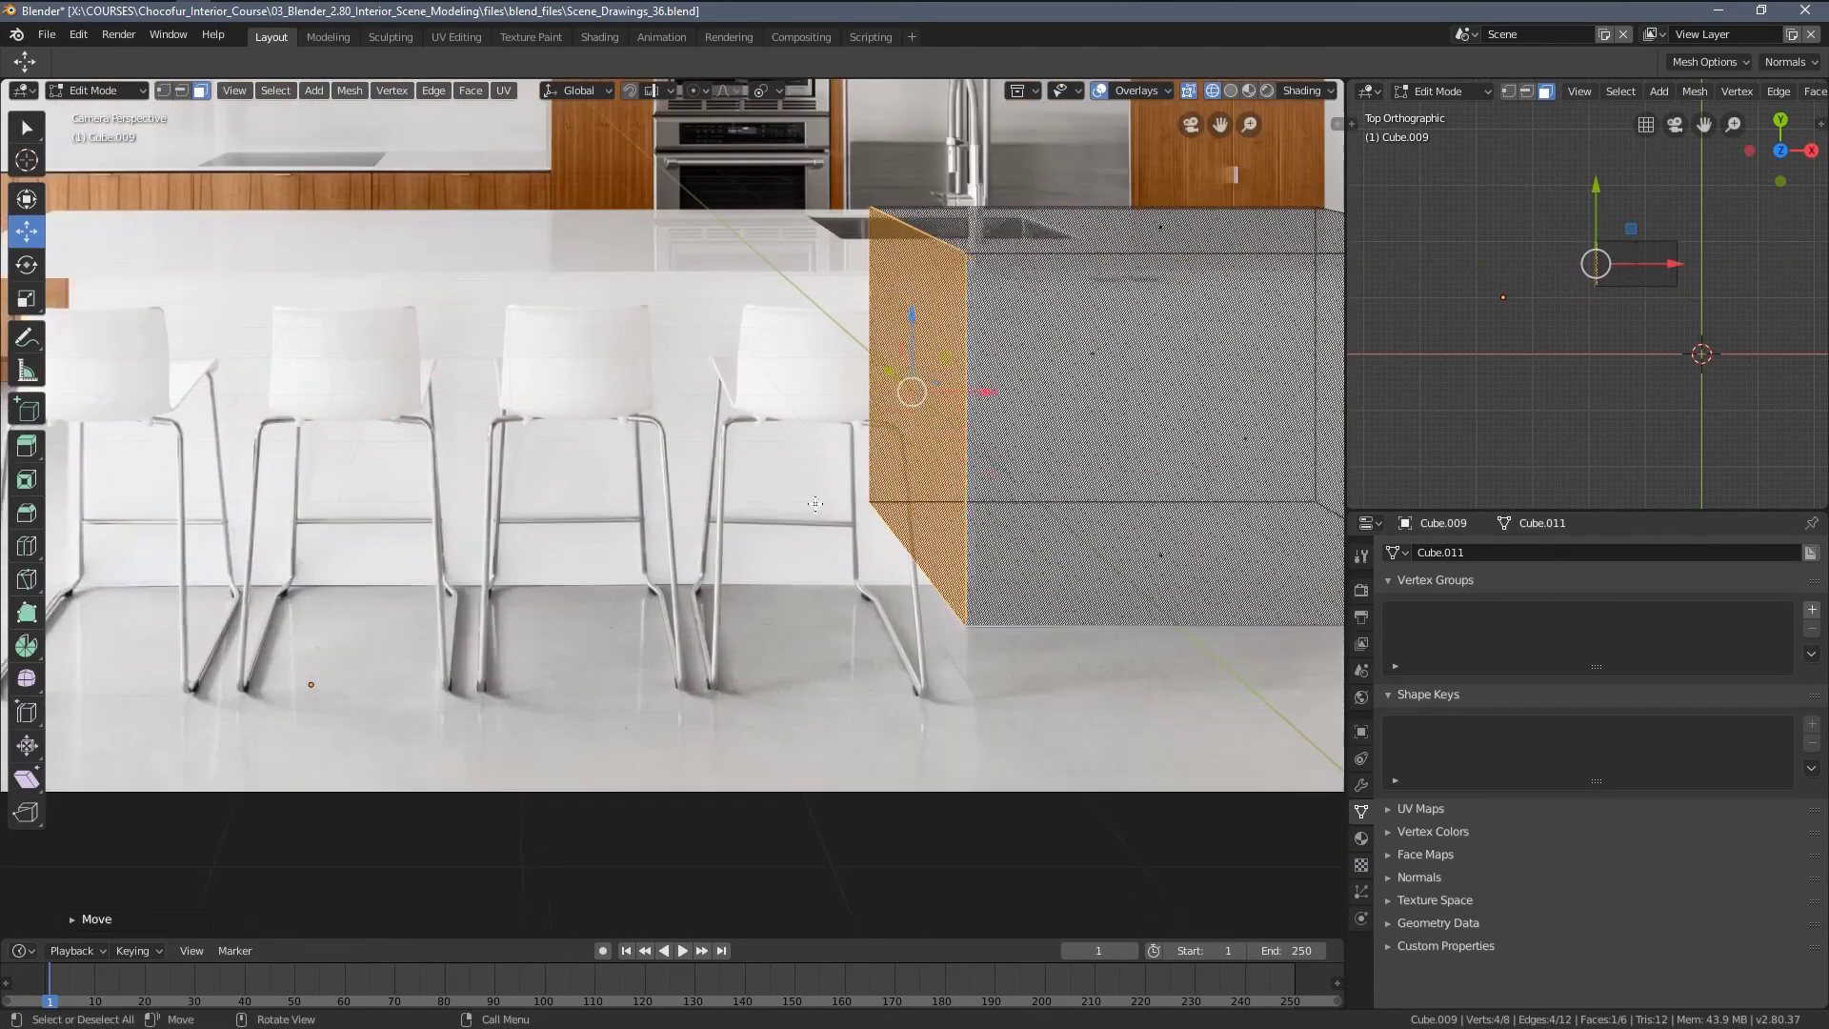
Add a lengthwise loop cut to the island block and slide it to the base line of the recessed panel behind the stools
scroll(1554, 320, "up", 2)
middle_click_drag(1644, 268, 1542, 324, "shift")
key("alt+a")
left_click(1525, 306)
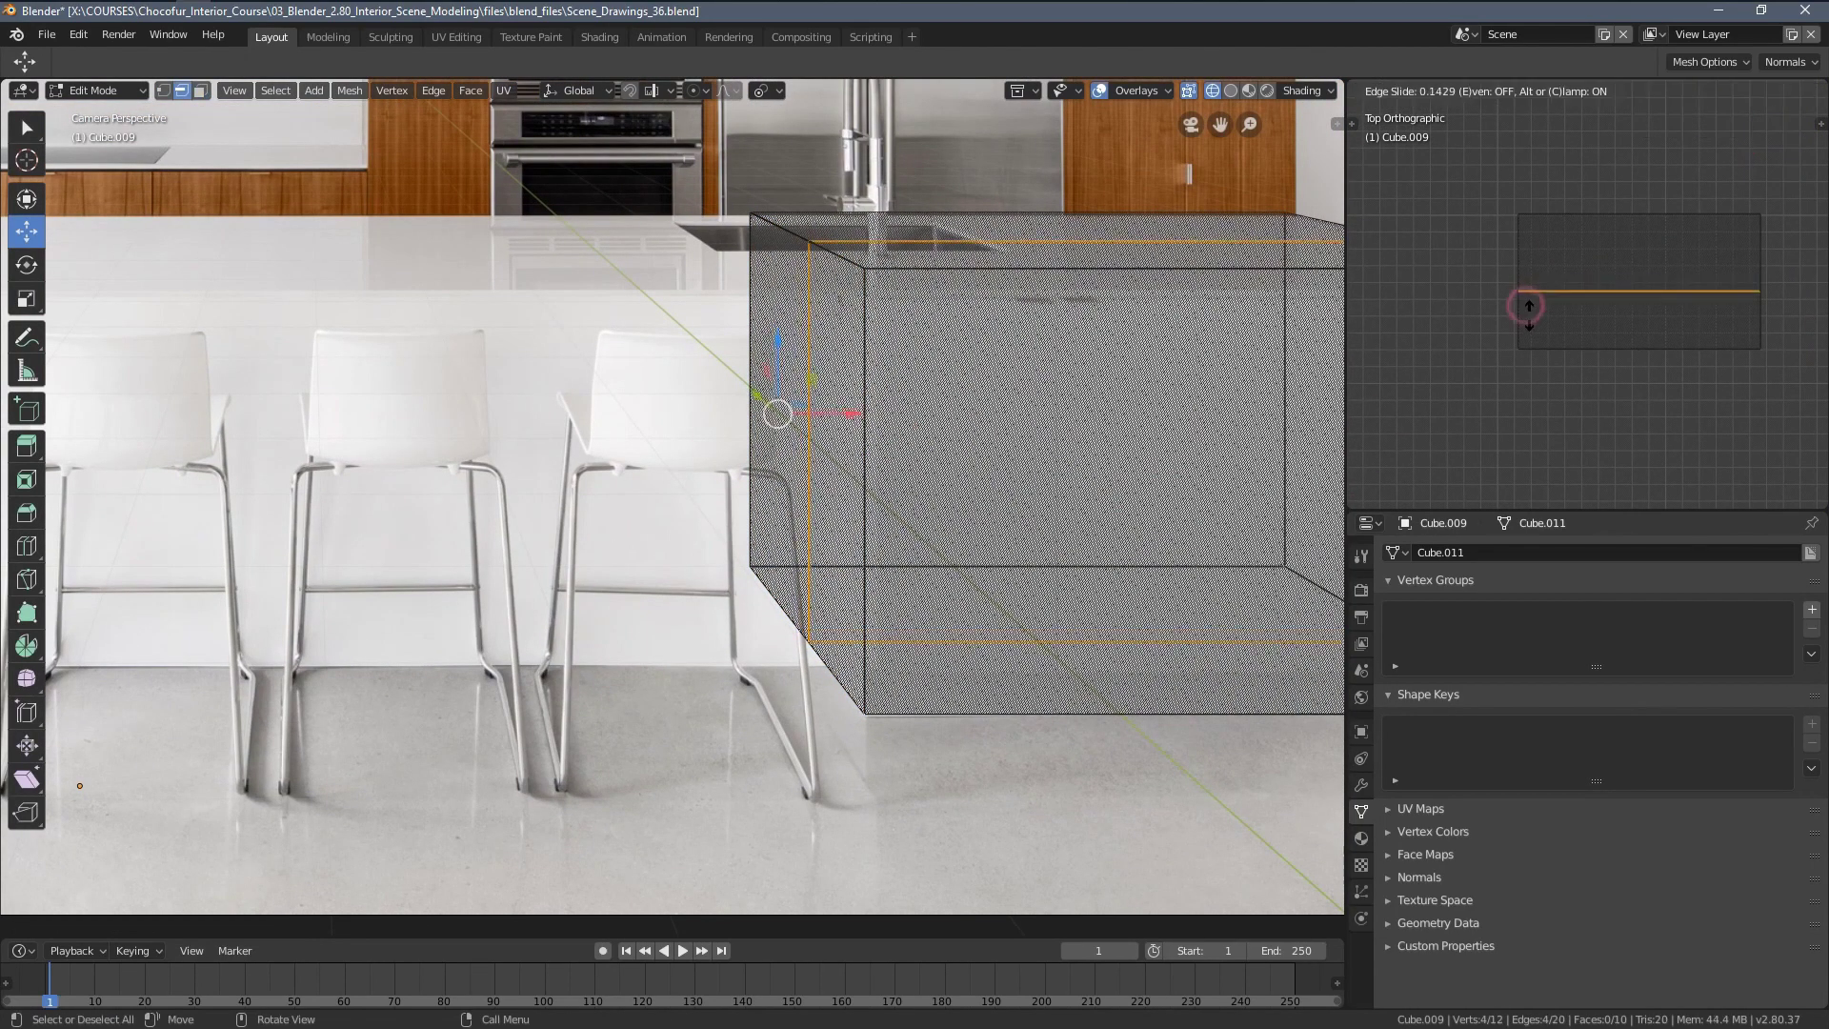
left_click(1558, 394)
scroll(976, 604, "up", 6)
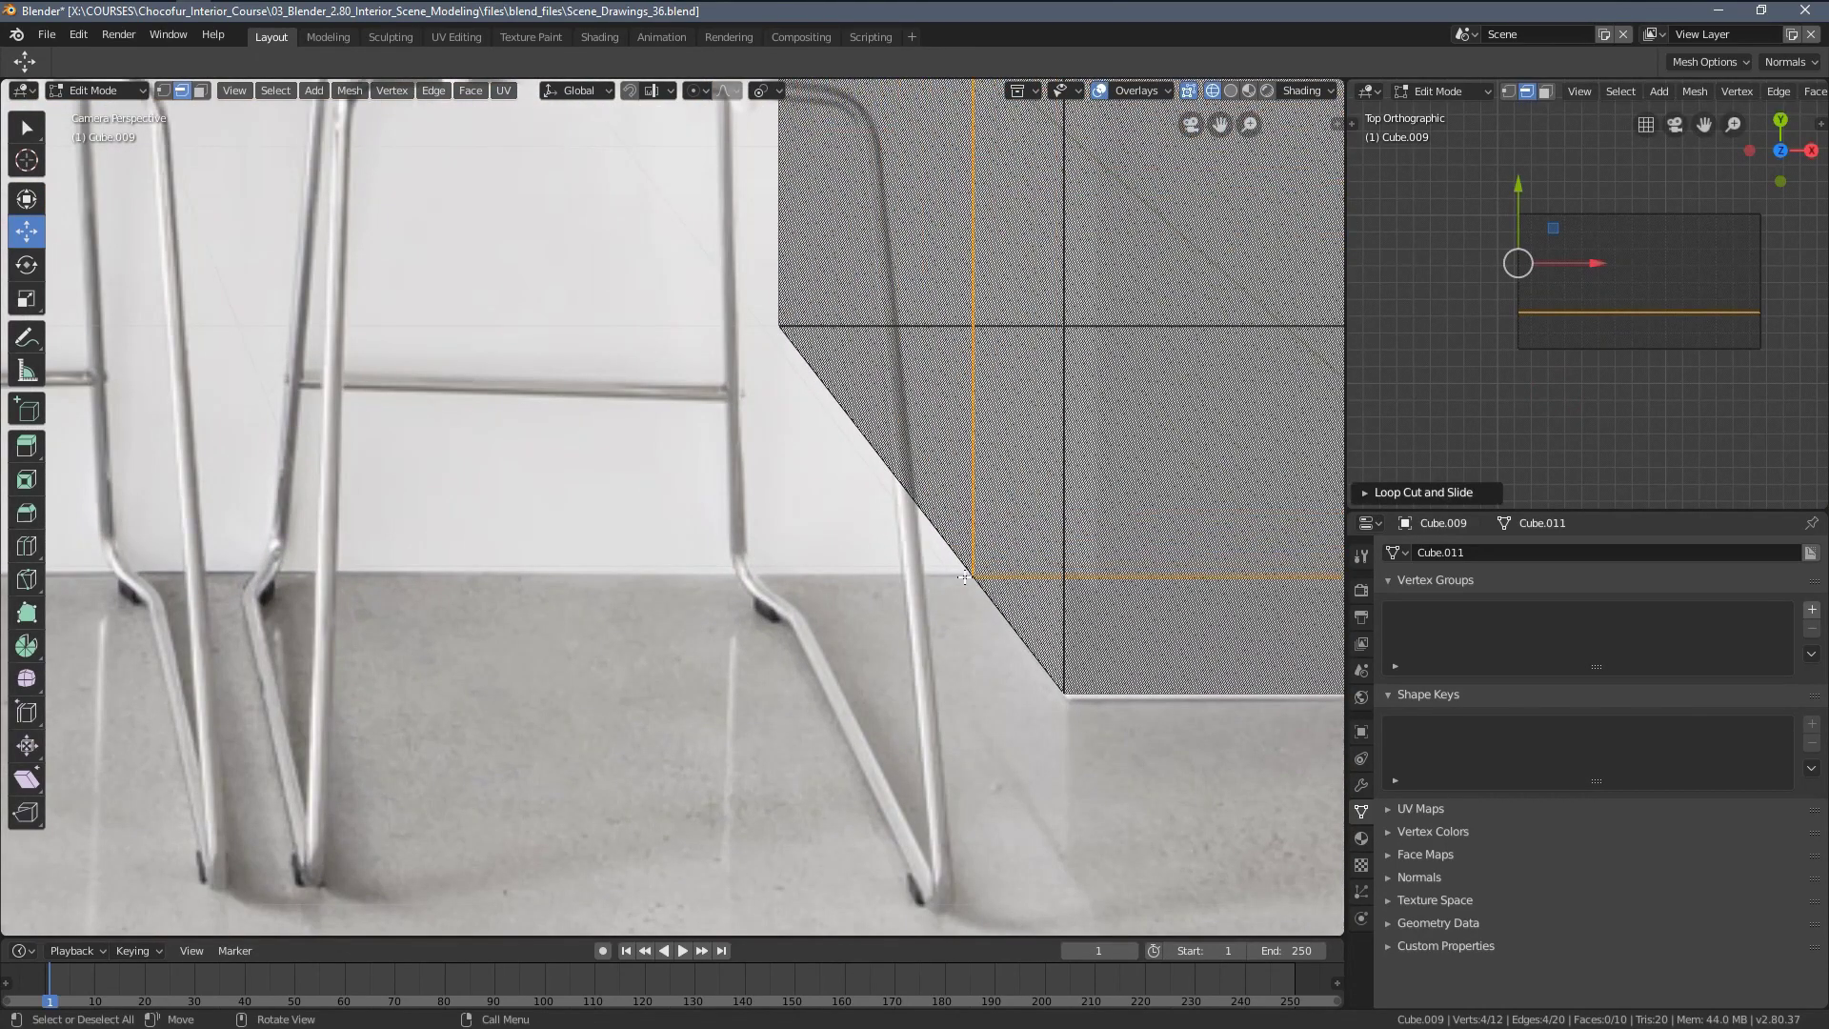
scroll(970, 588, "down", 5)
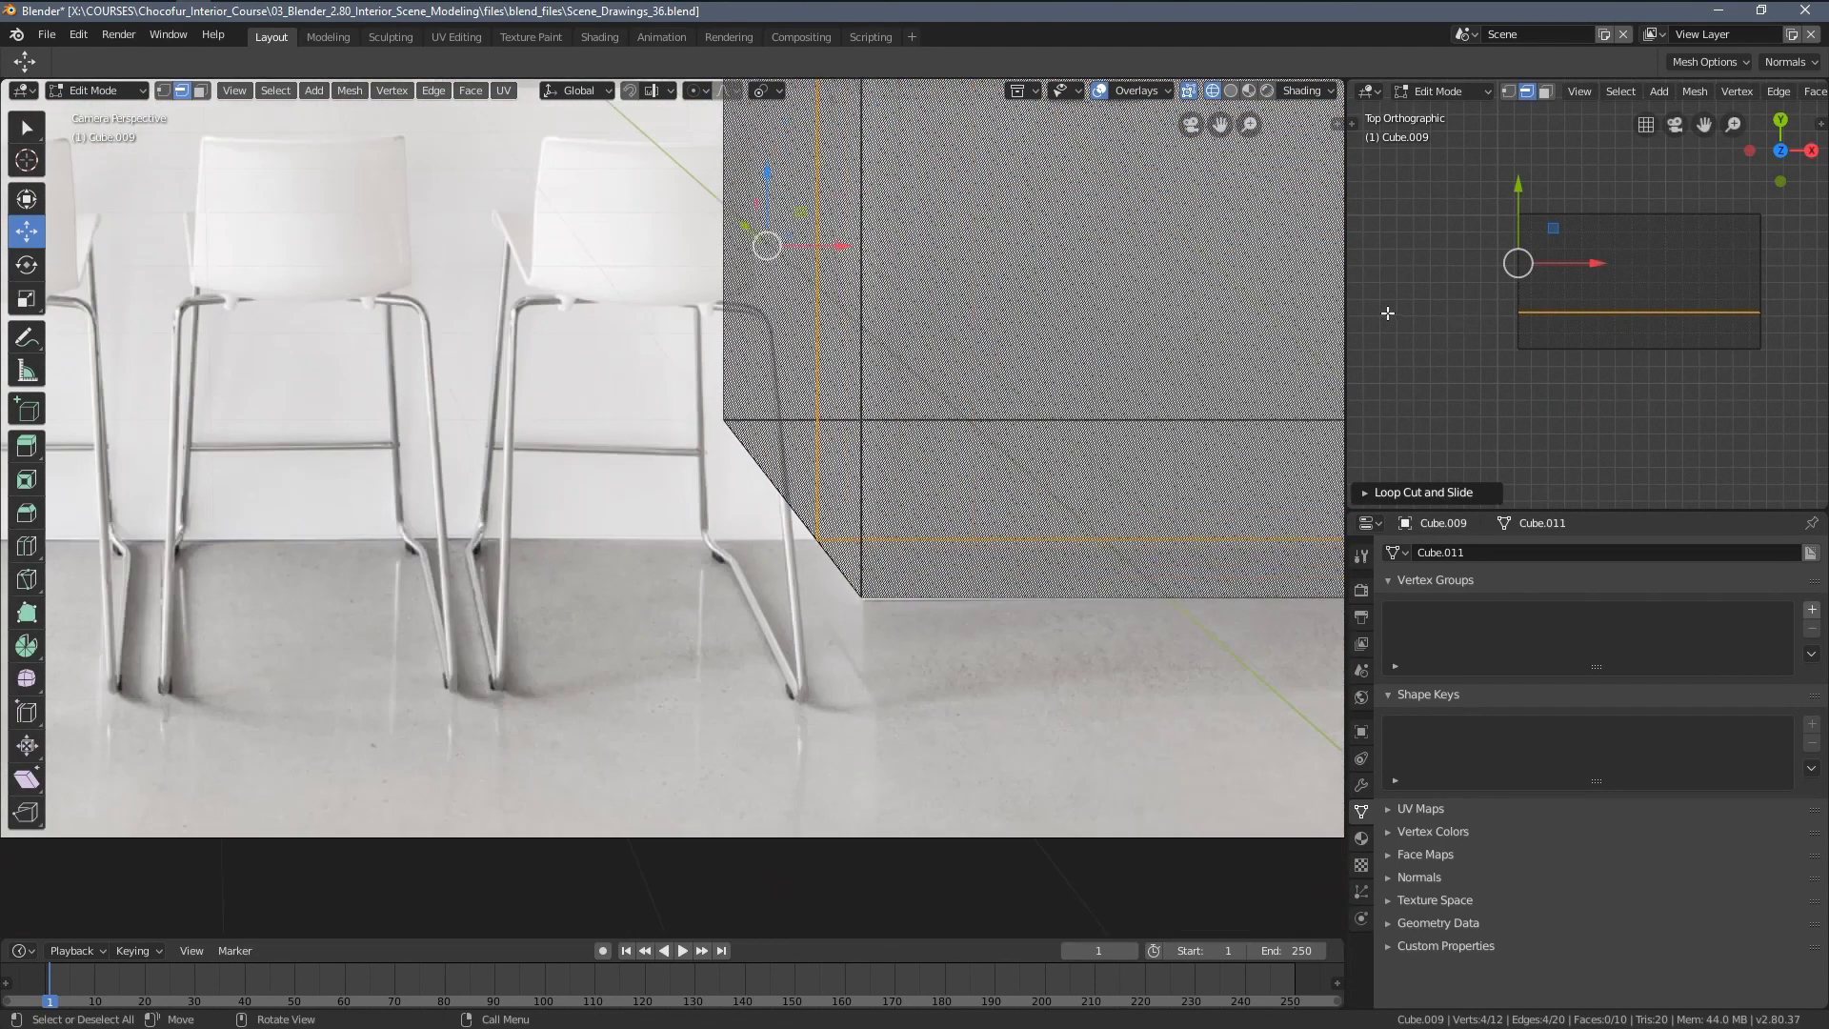
Extrude the rear part of the block's left end face along X to start the recessed section behind the stools
middle_click_drag(1484, 320, 1539, 232)
key("z")
left_click(1667, 261)
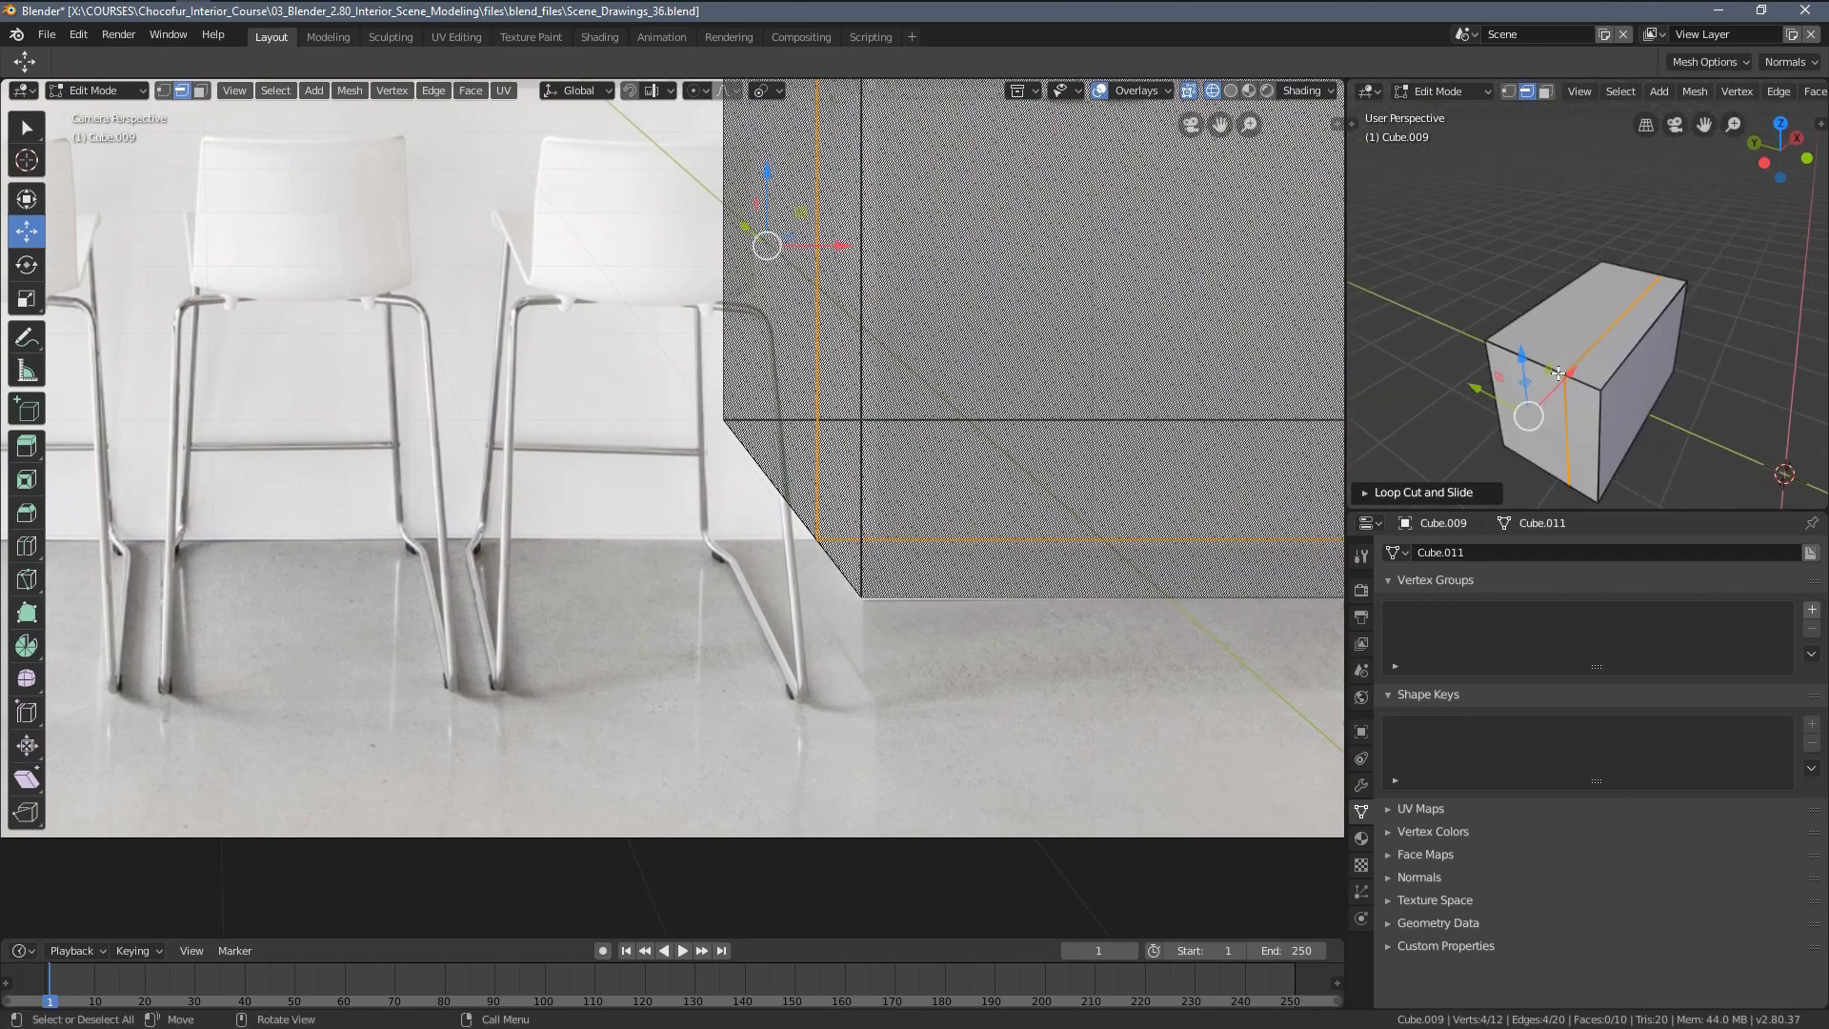
key("3")
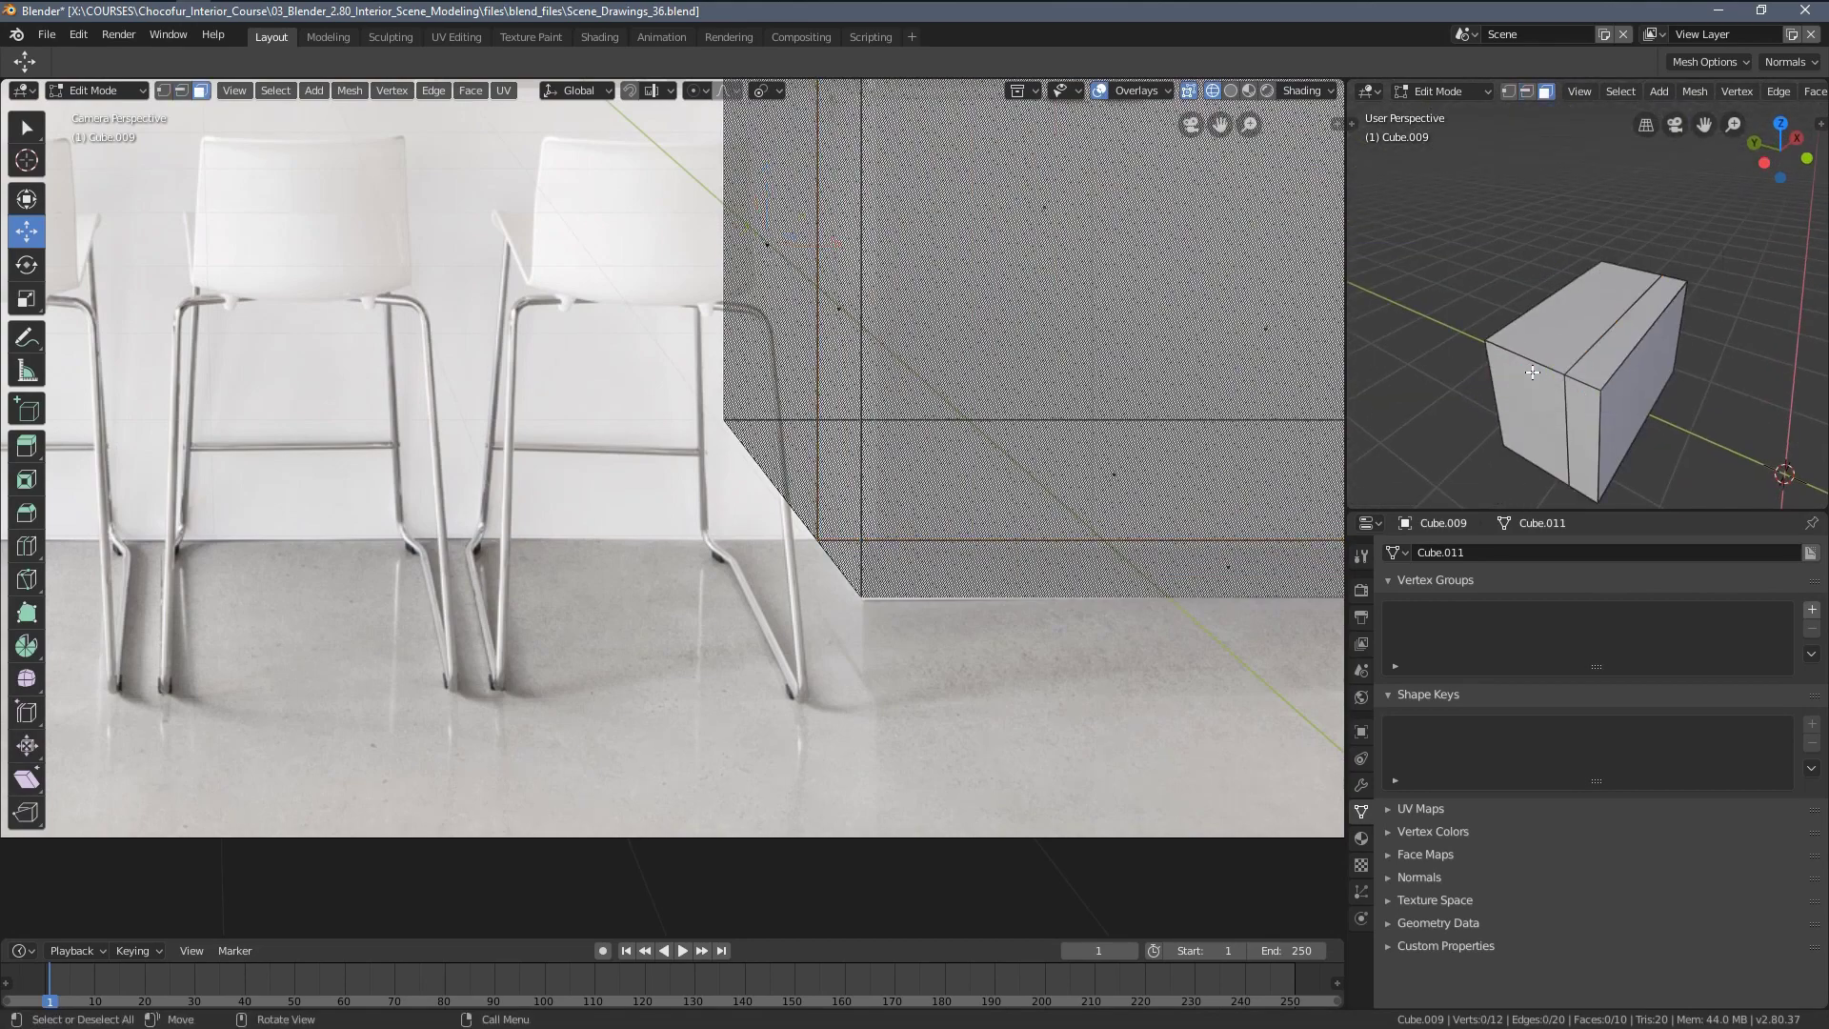
left_click(1524, 381)
key("KP_7")
scroll(832, 306, "down", 5)
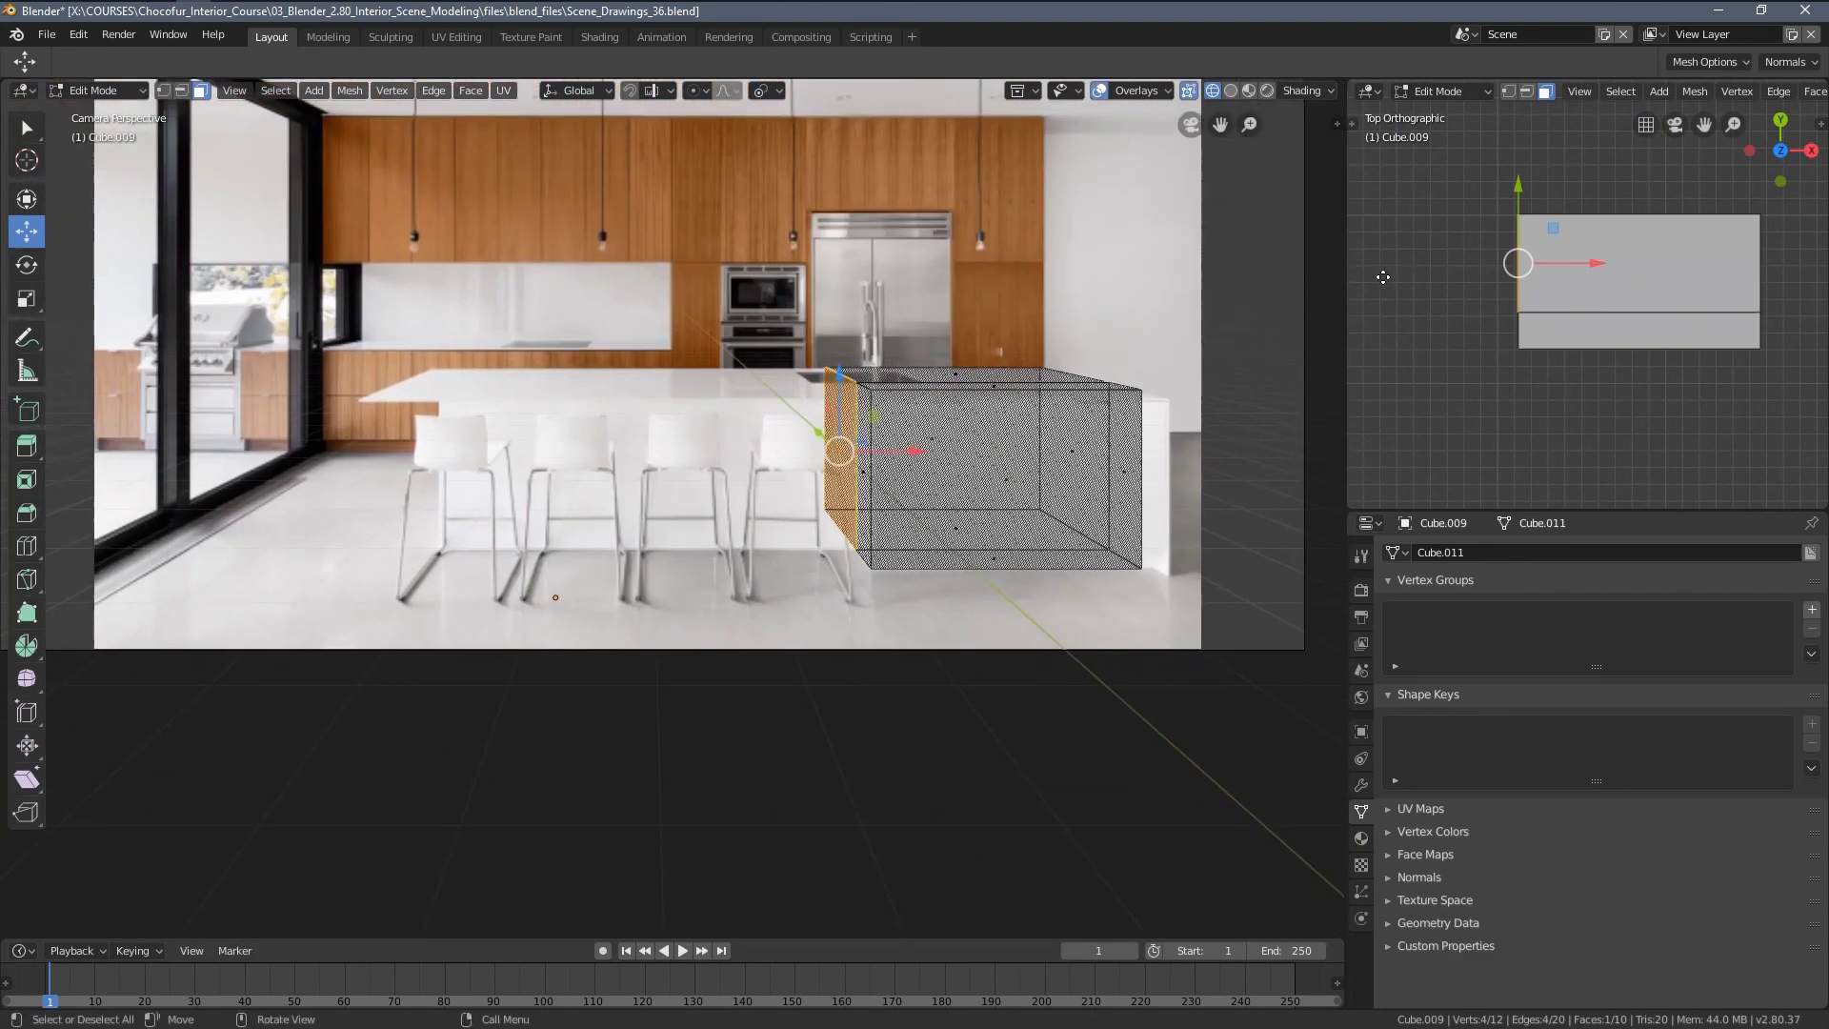
left_click(1369, 358)
Move the extruded end face further along X to the far left end of the island base in the photo, and deselect everything
scroll(708, 430, "up", 6)
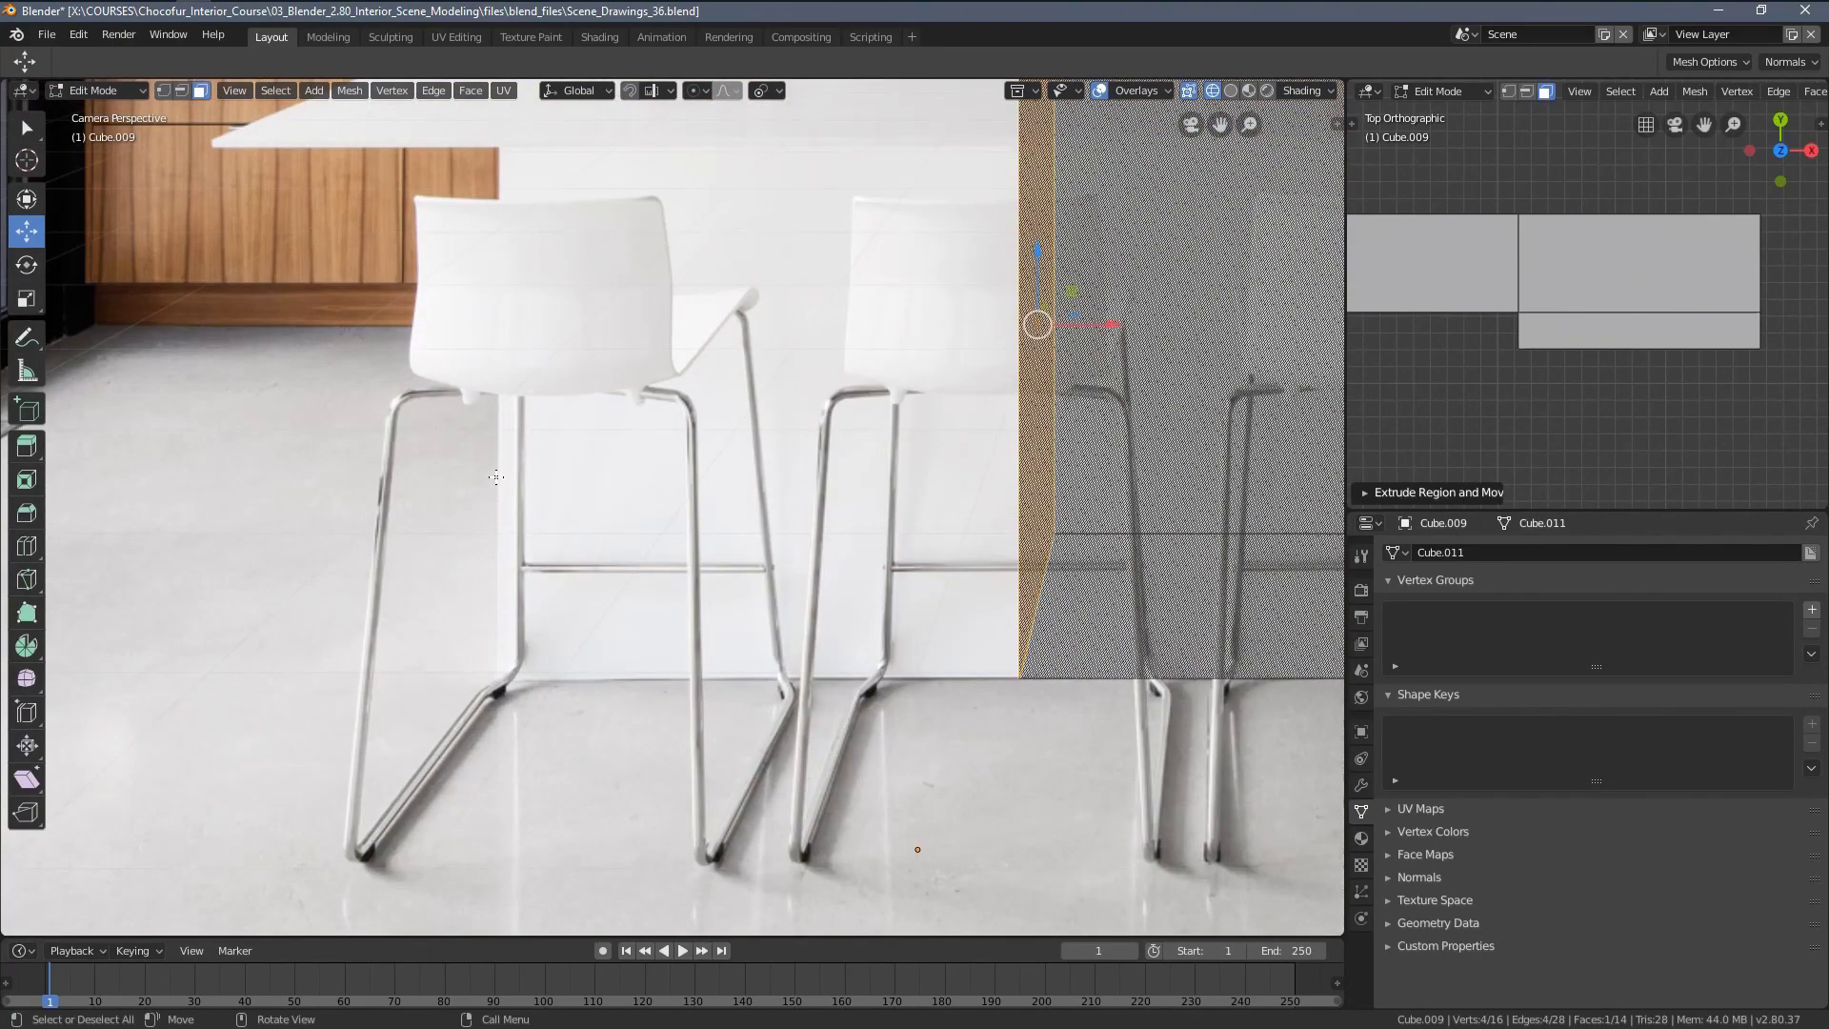
left_click_drag(1103, 331, 479, 415)
scroll(479, 416, "down", 4)
scroll(581, 315, "up", 3)
middle_click_drag(592, 301, 612, 425, "shift")
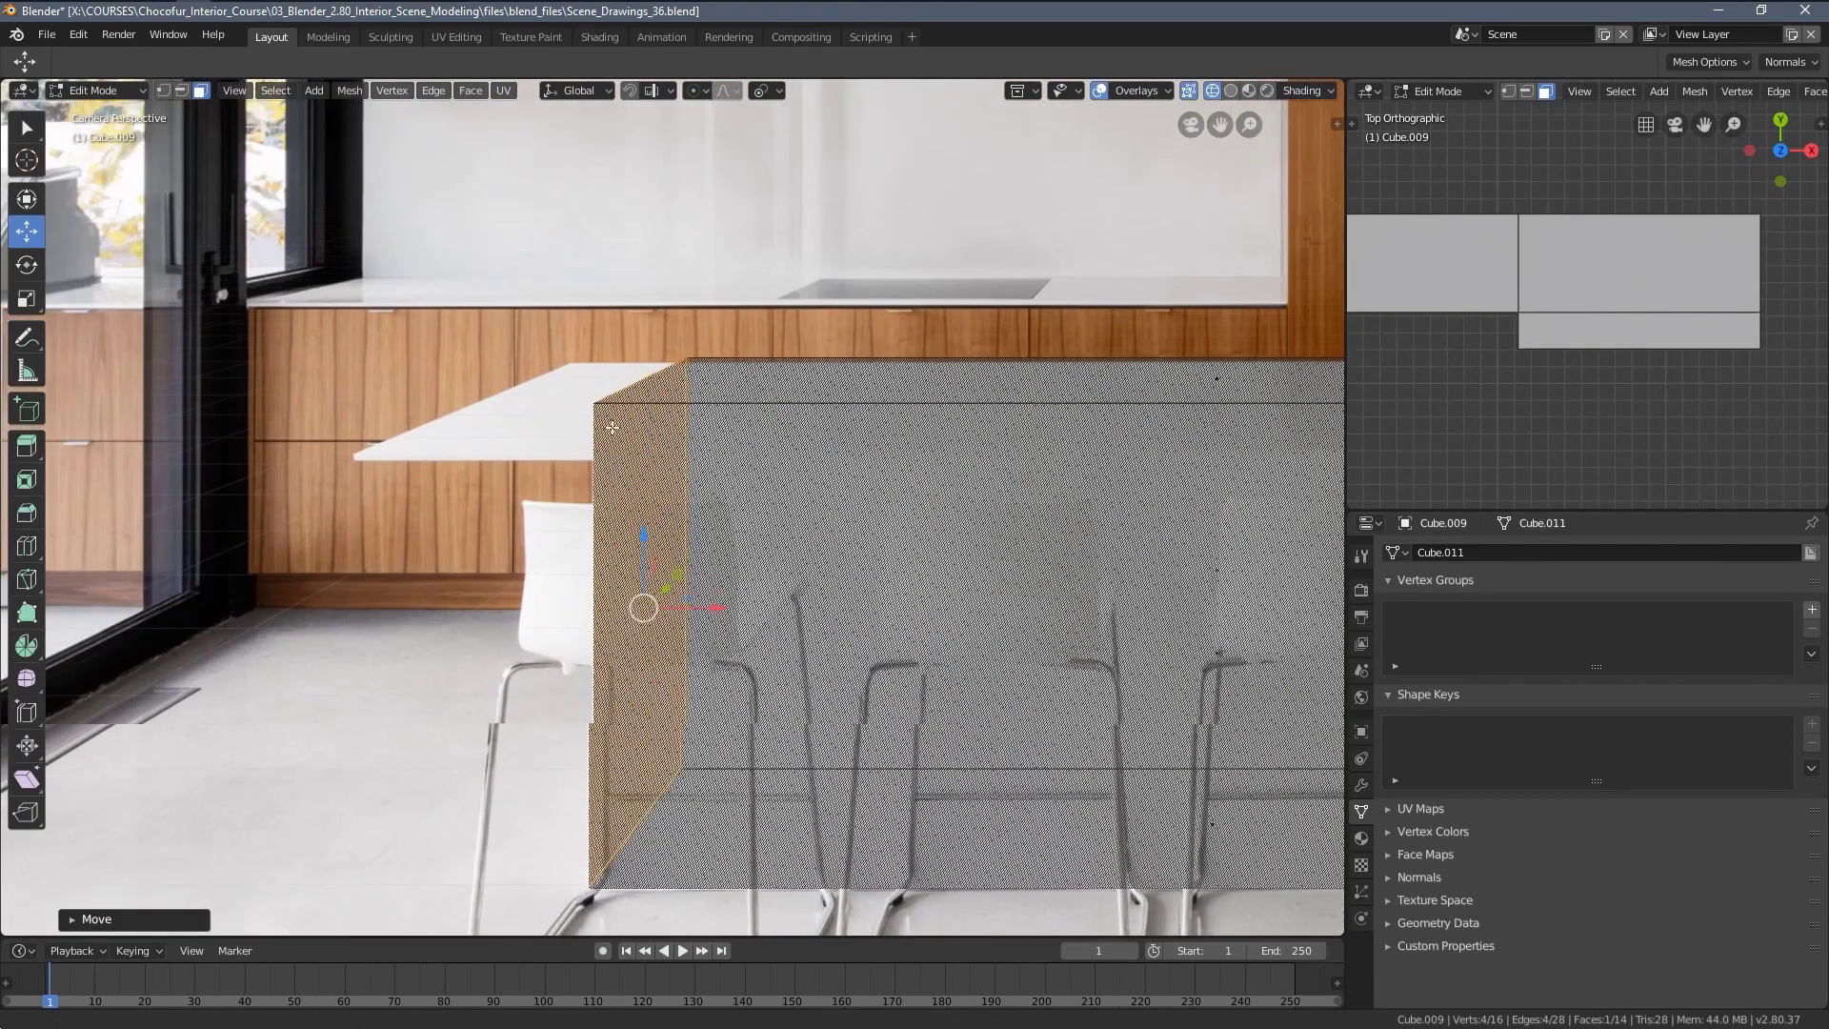
scroll(571, 372, "up", 2)
key("a")
key("alt+a")
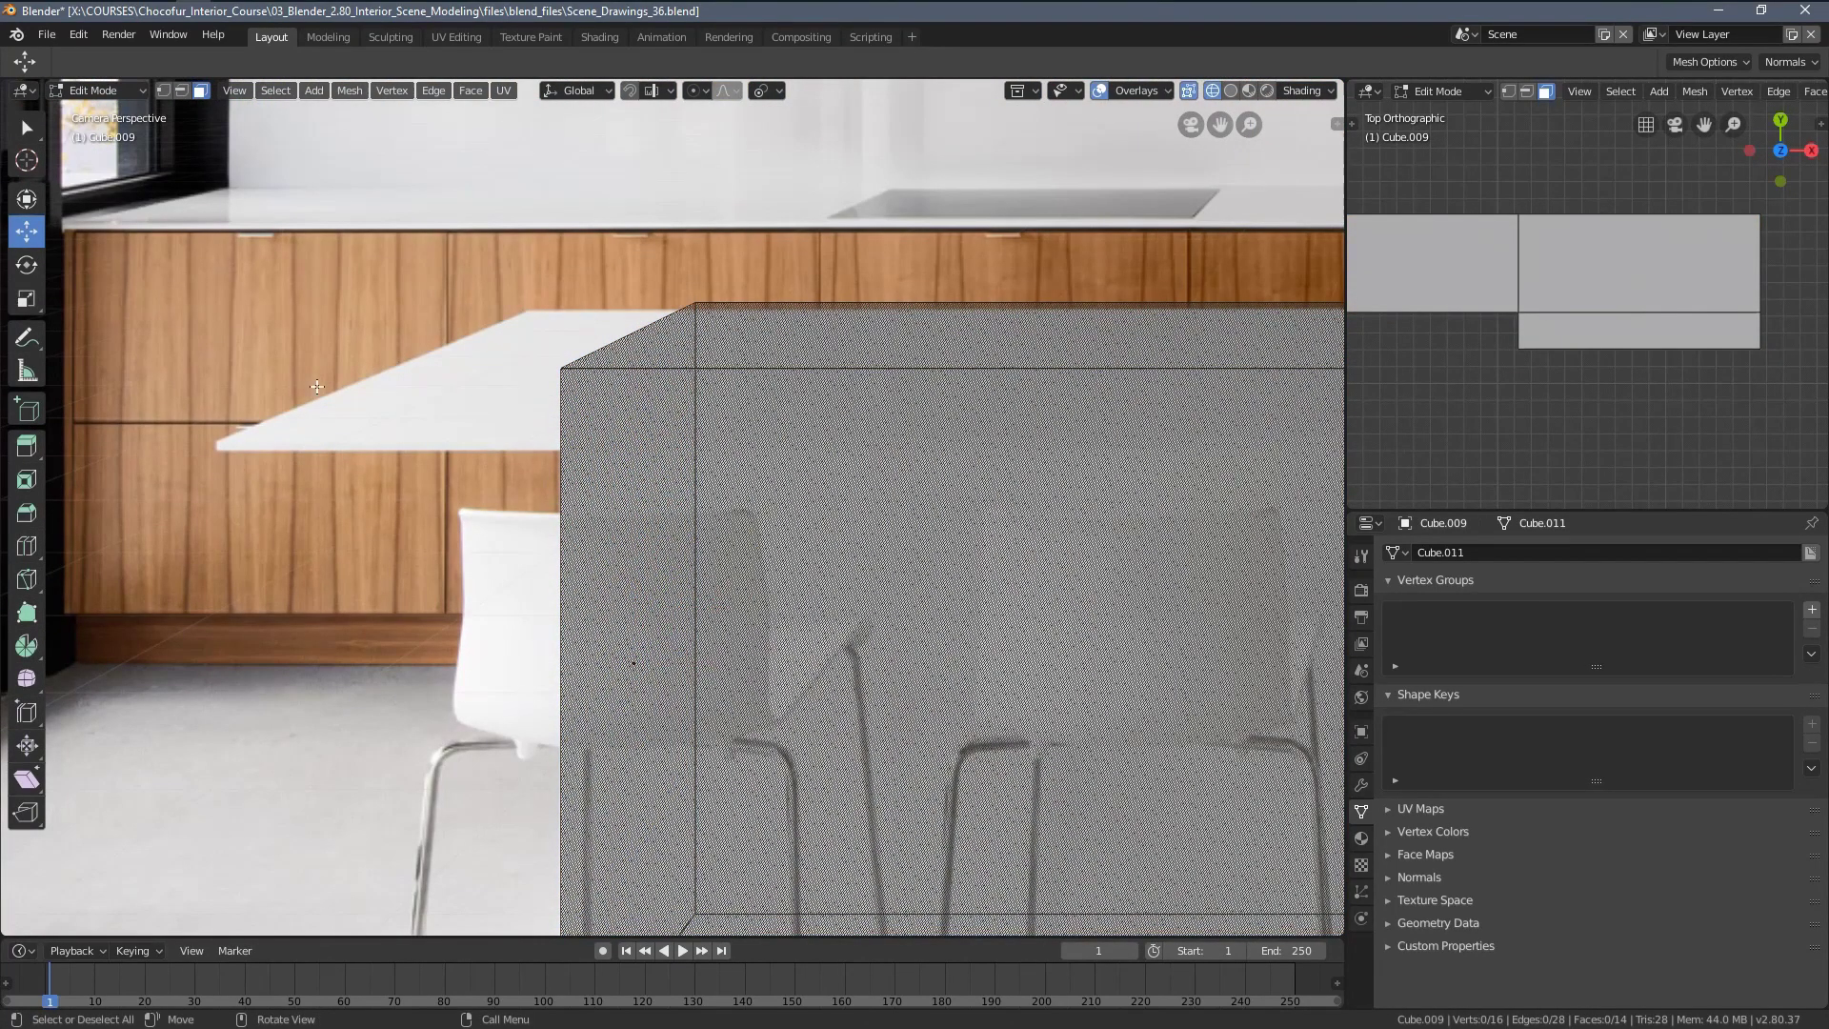
scroll(723, 454, "down", 4)
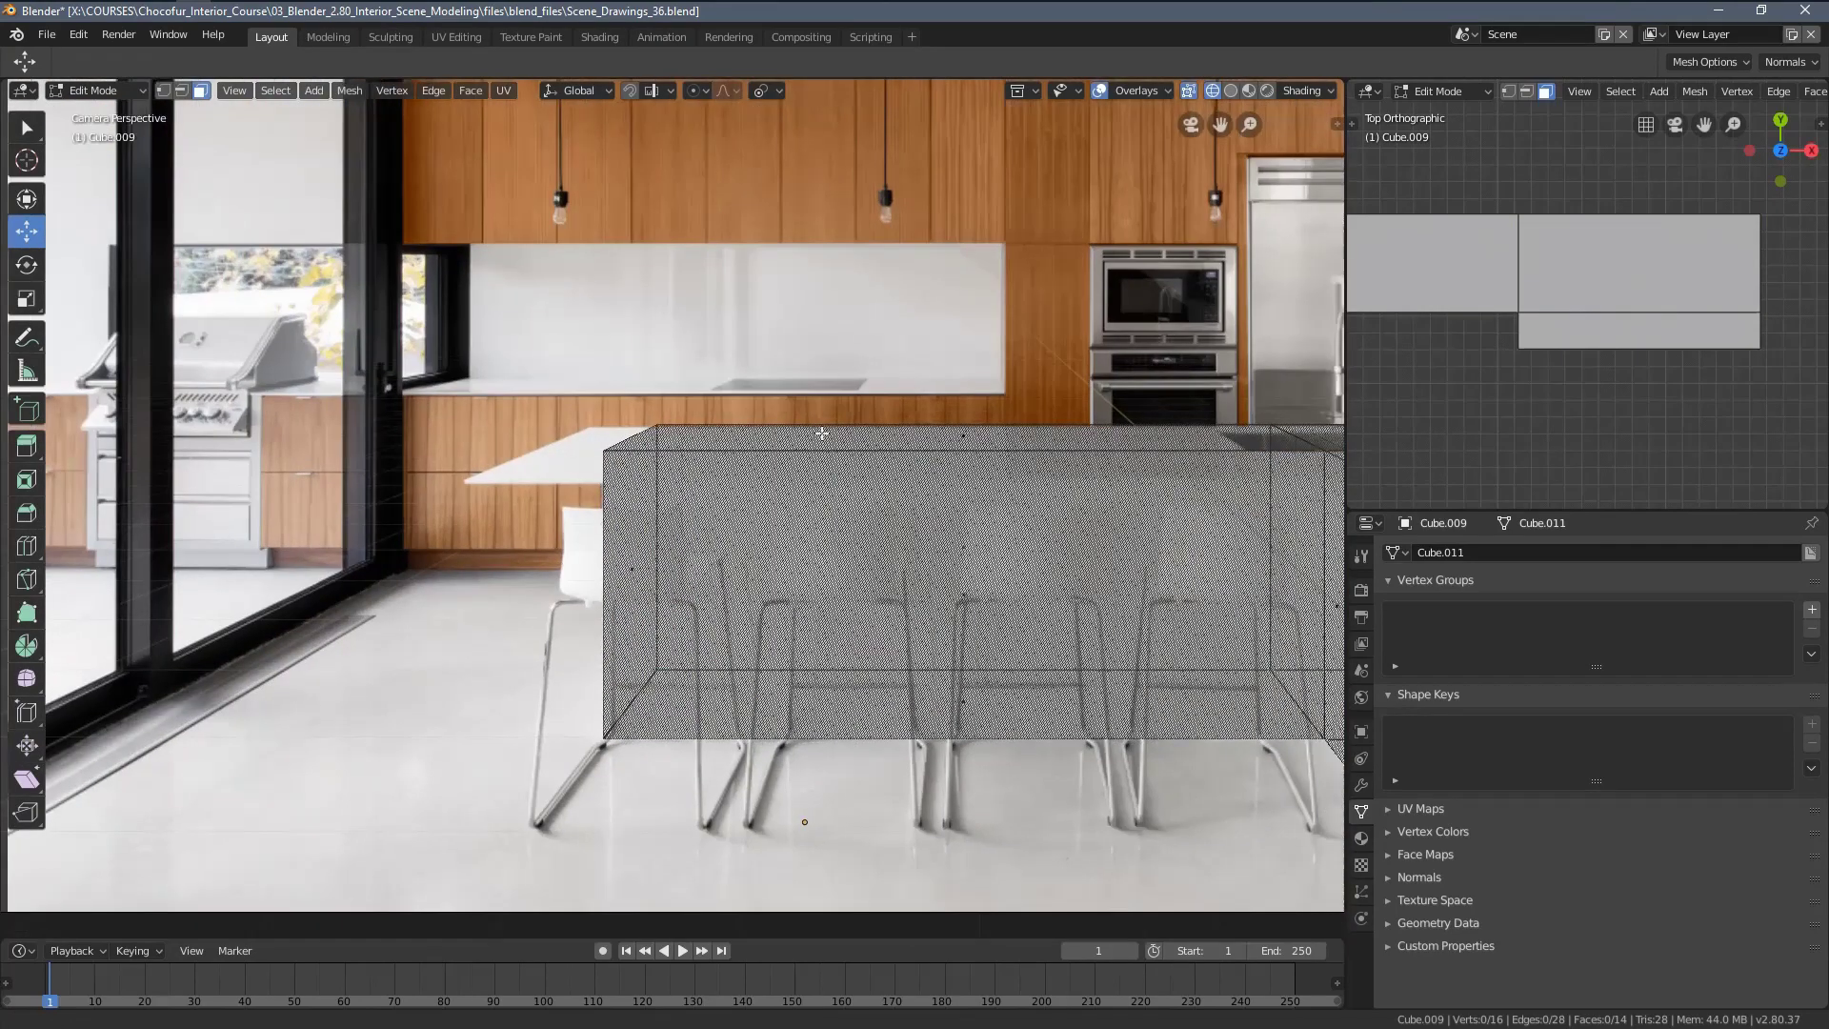
Move both right end faces of the island block along X to the inner edge of the white side panel in the photo, and deselect everything
scroll(550, 435, "up", 4)
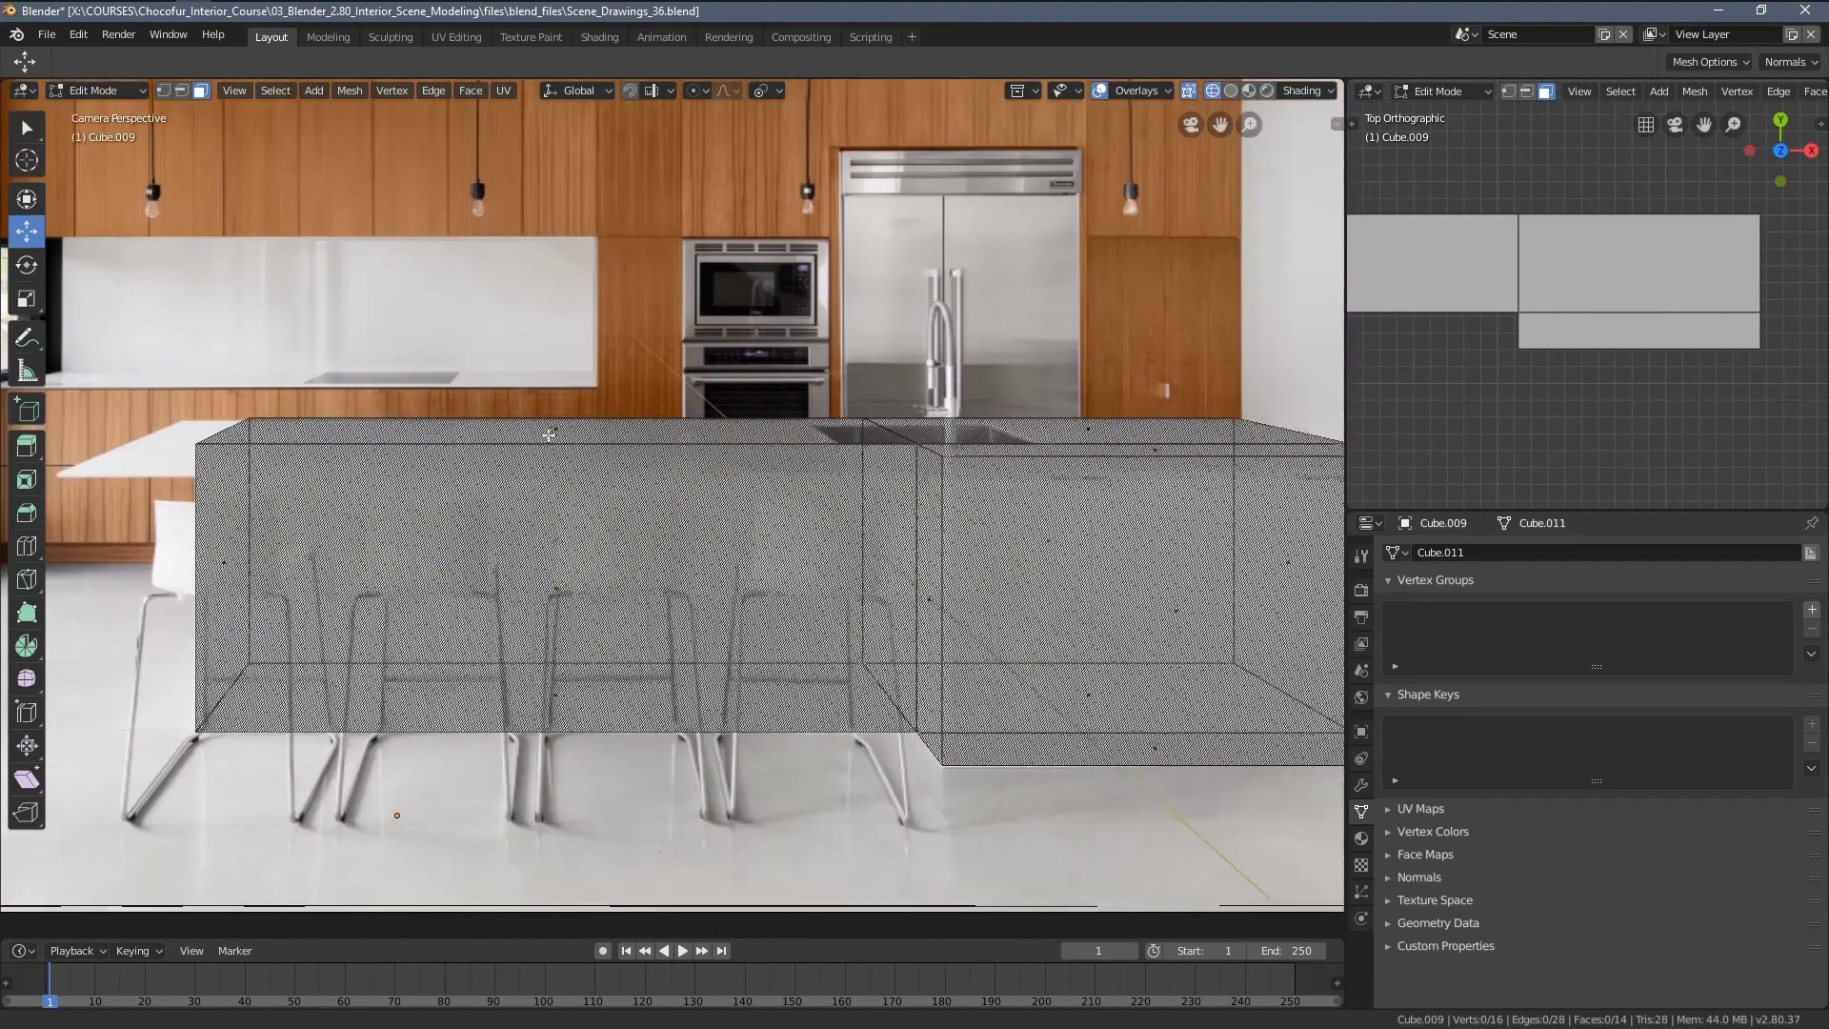
scroll(549, 435, "up", 1)
middle_click_drag(1006, 463, 902, 470, "shift")
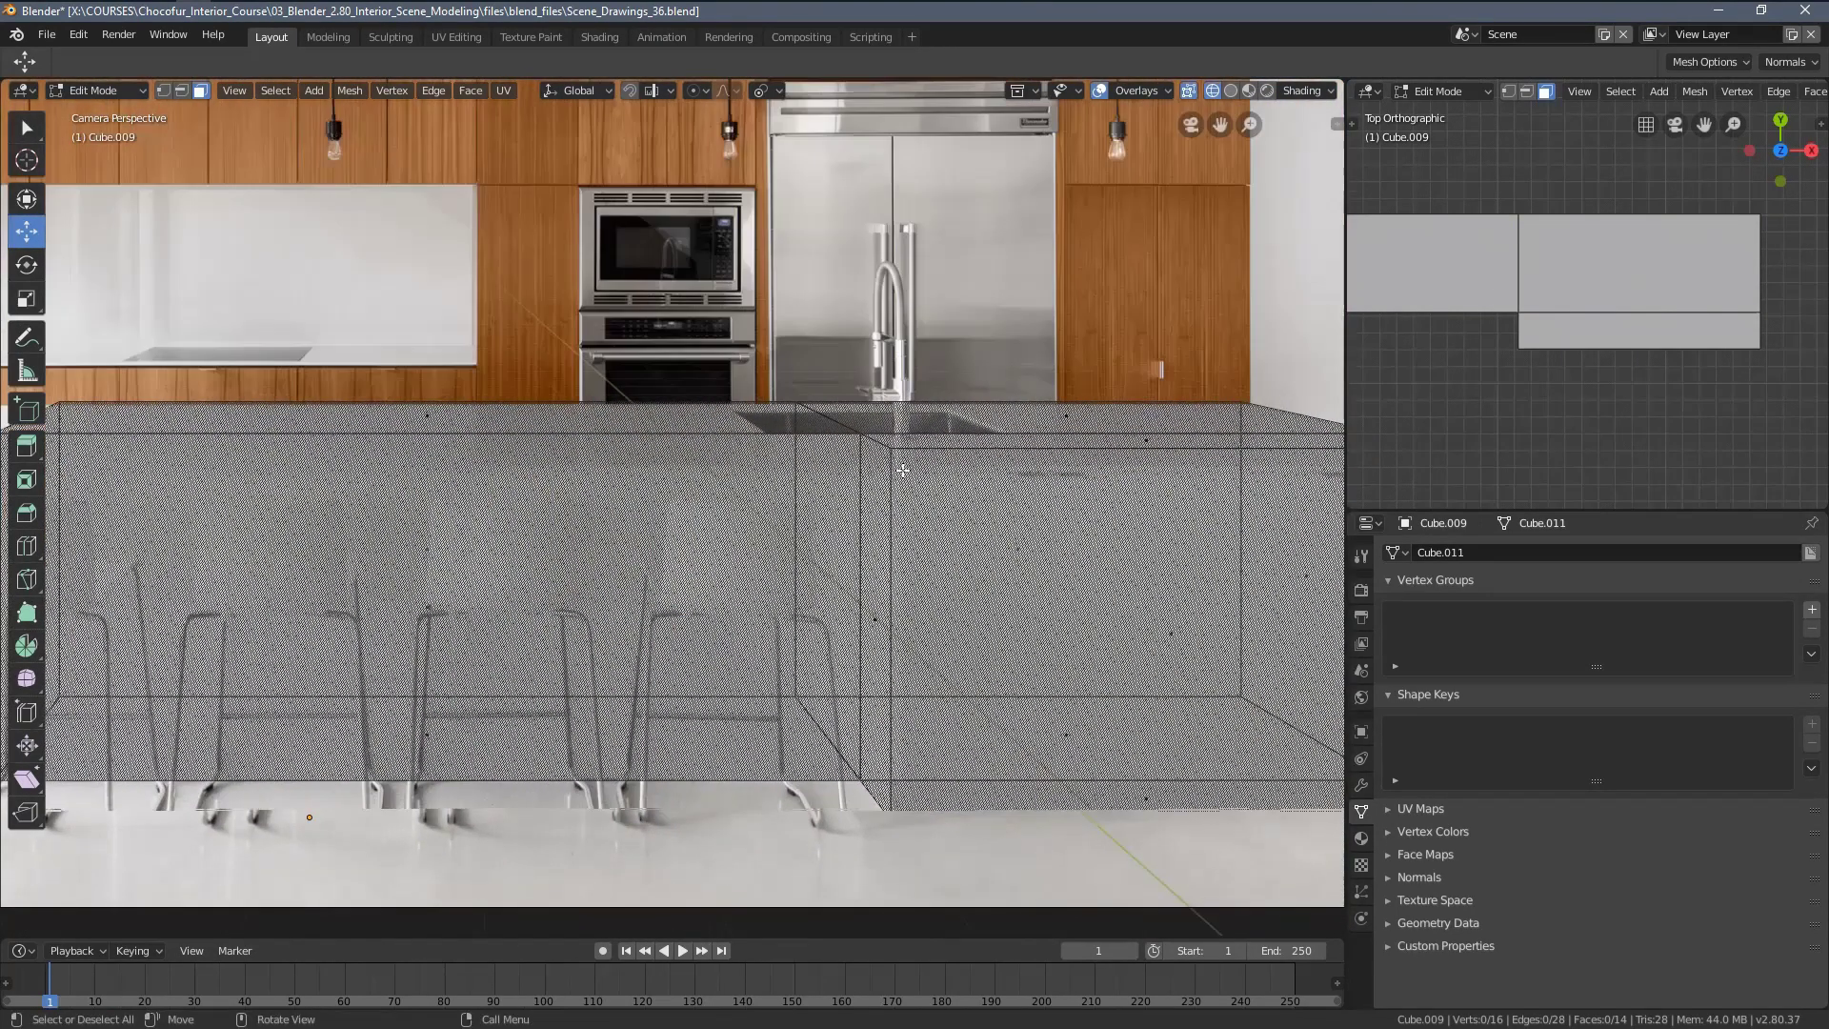
middle_click_drag(1073, 461, 654, 448, "shift")
middle_click_drag(976, 576, 825, 423, "shift")
scroll(797, 419, "up", 2)
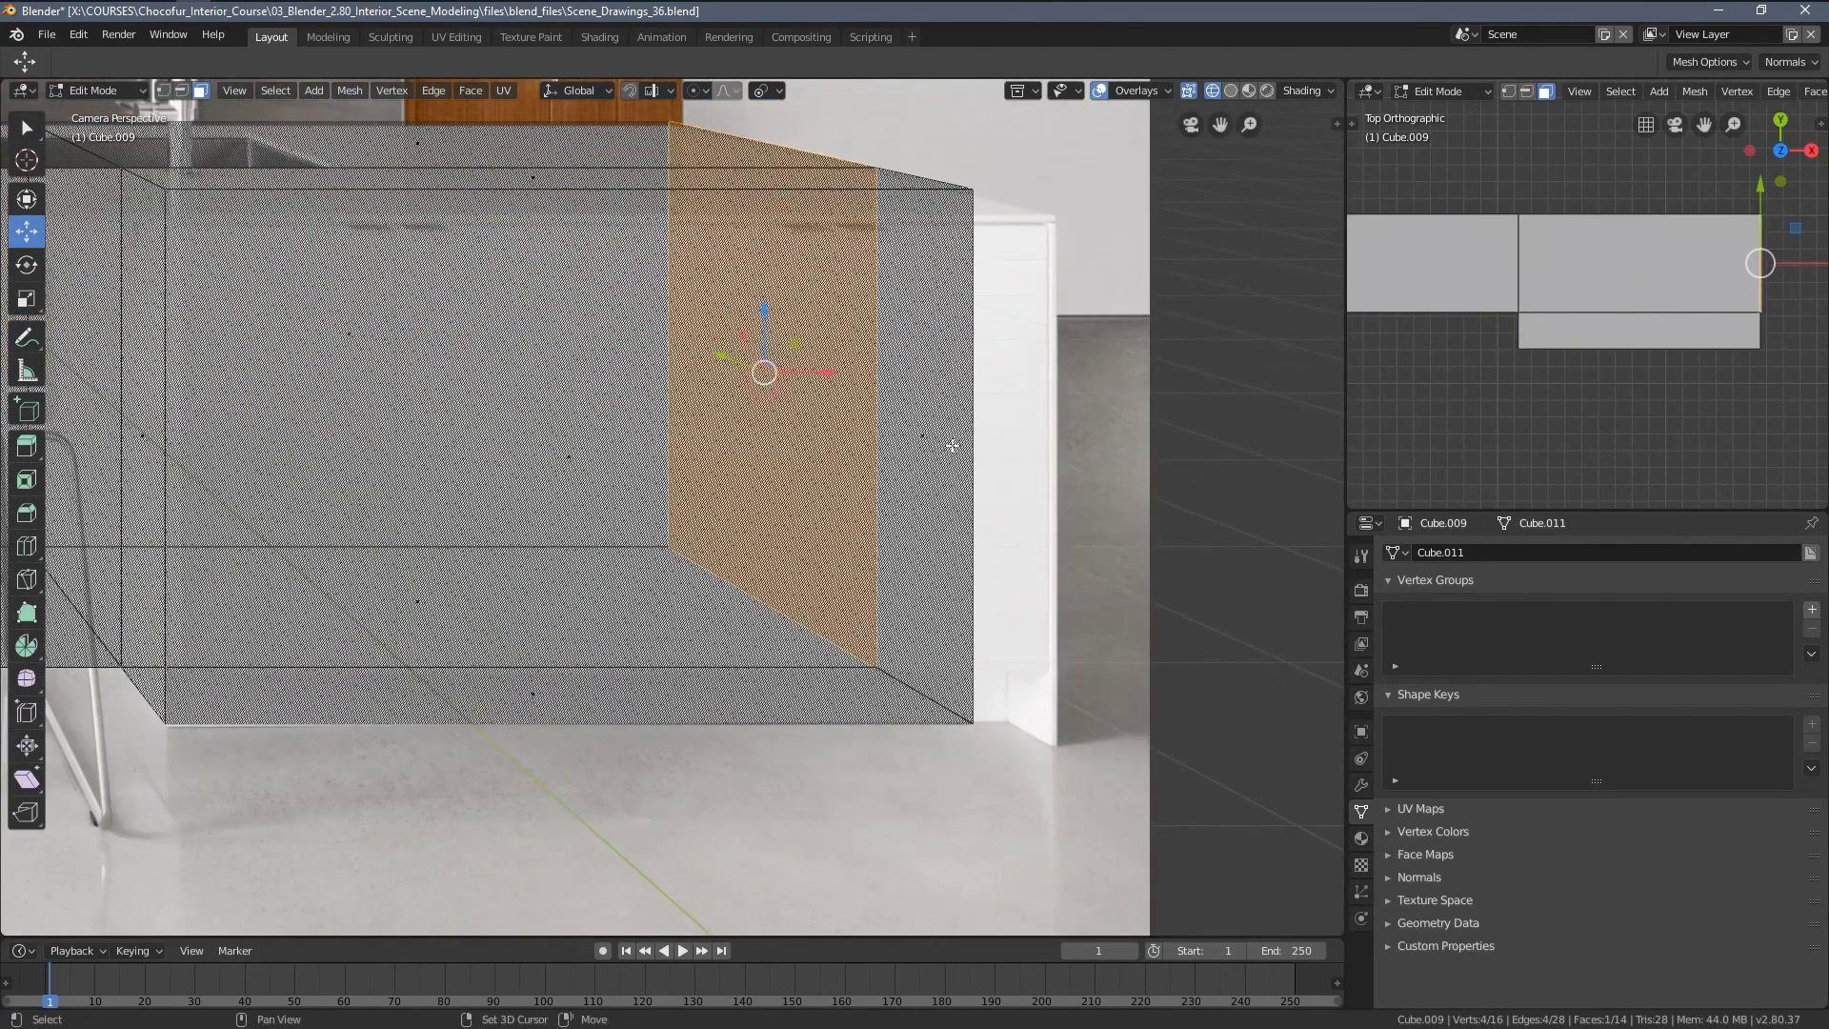
left_click(951, 445, "shift")
scroll(952, 445, "up", 3)
scroll(896, 324, "down", 3, "shift")
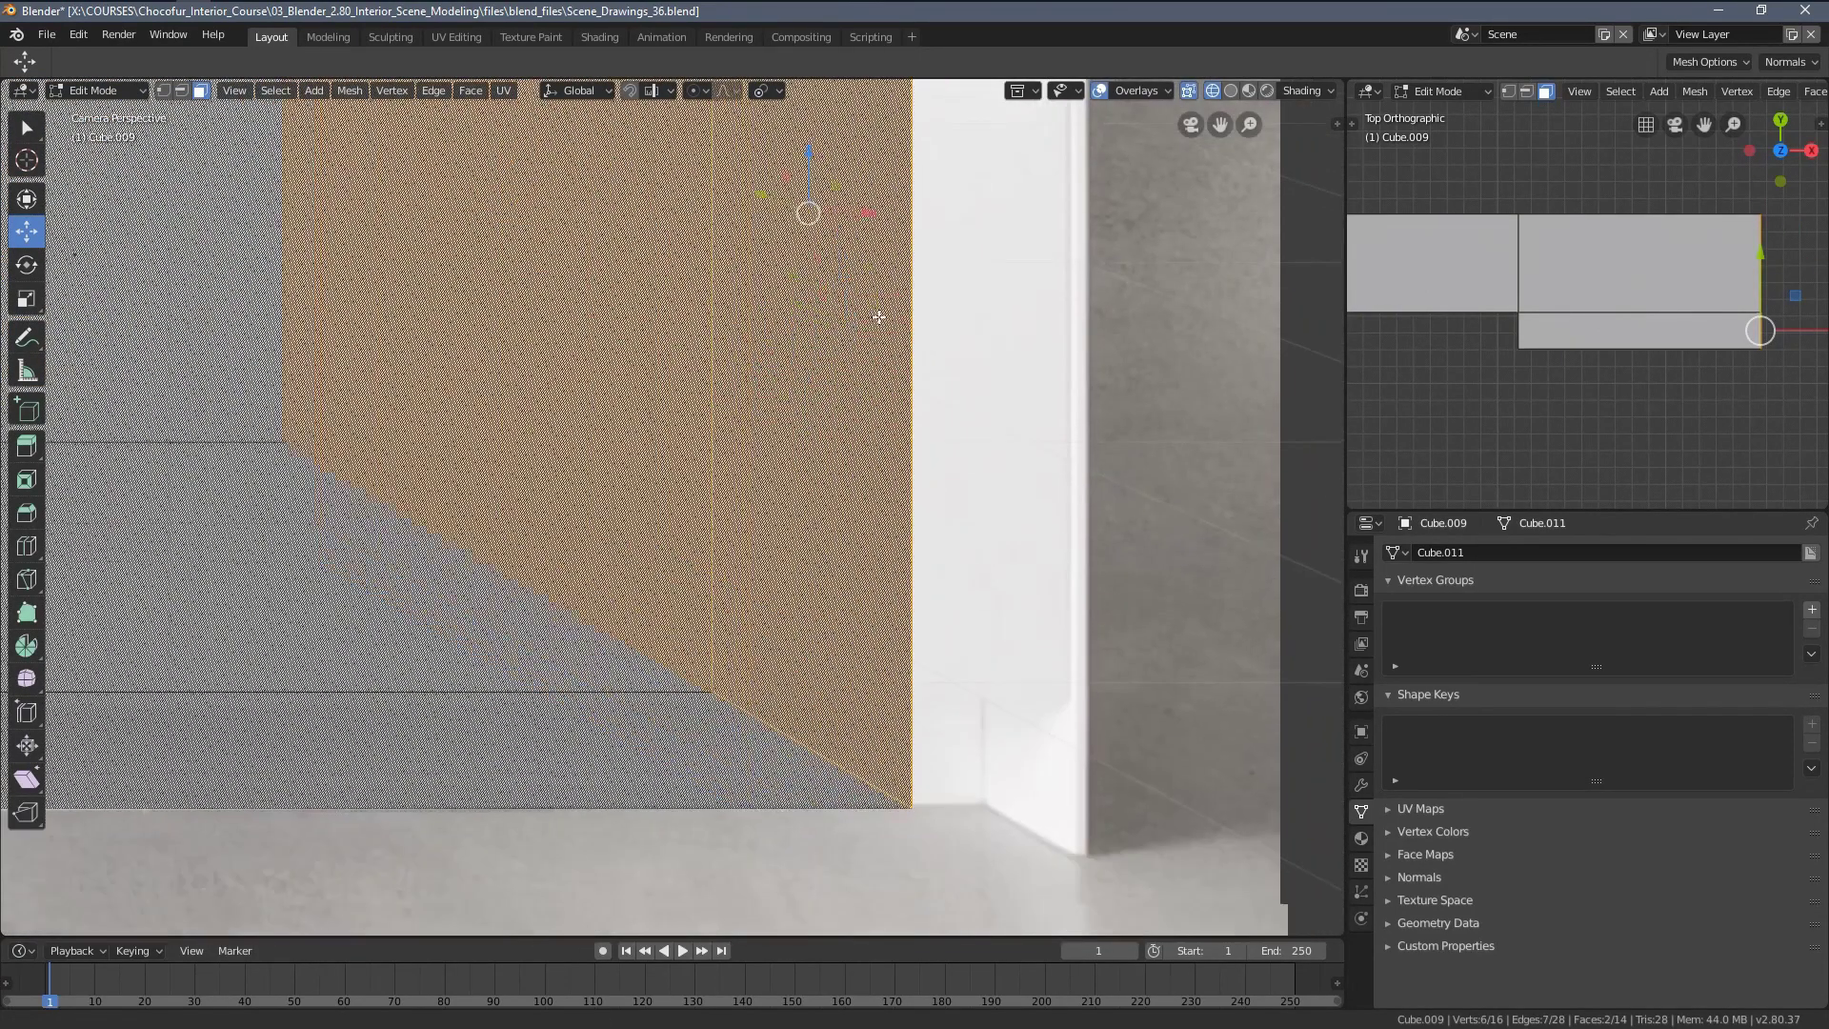
left_click_drag(869, 212, 922, 227)
scroll(723, 320, "down", 6)
middle_click_drag(723, 320, 788, 433, "shift")
scroll(788, 433, "up", 3)
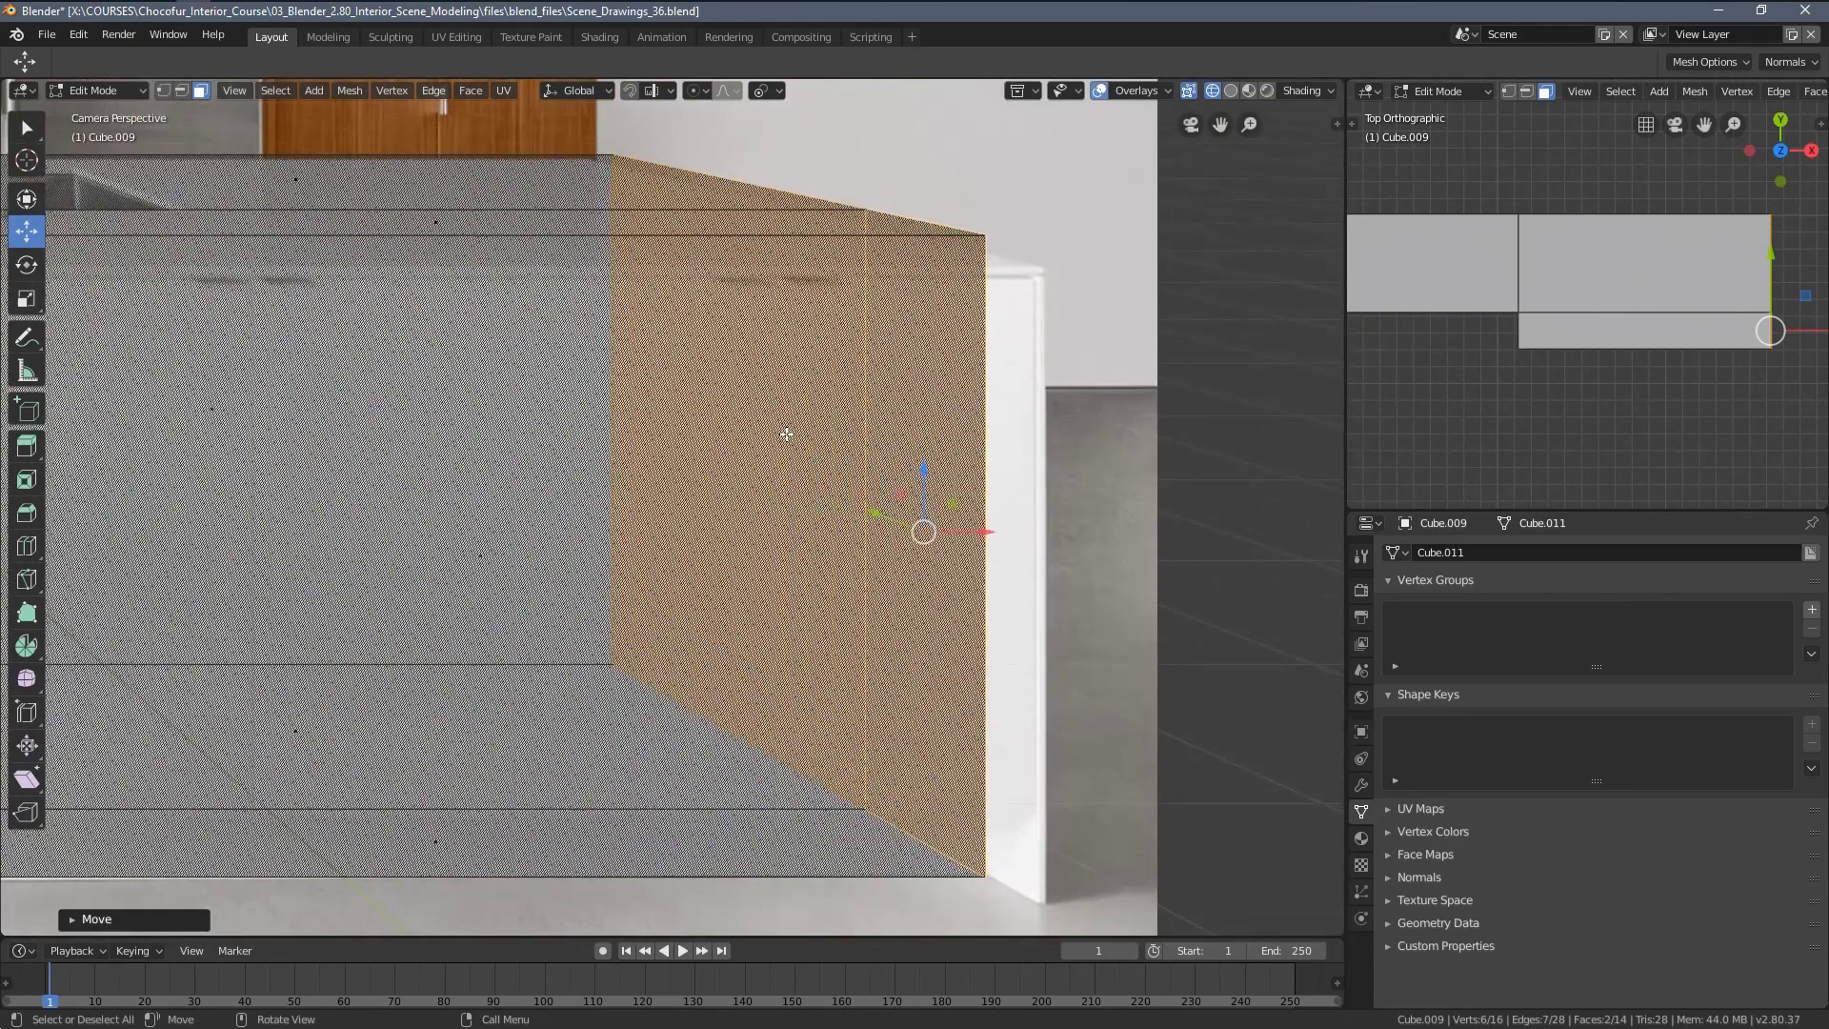
key("a")
scroll(621, 333, "down", 3)
scroll(1189, 264, "up", 4)
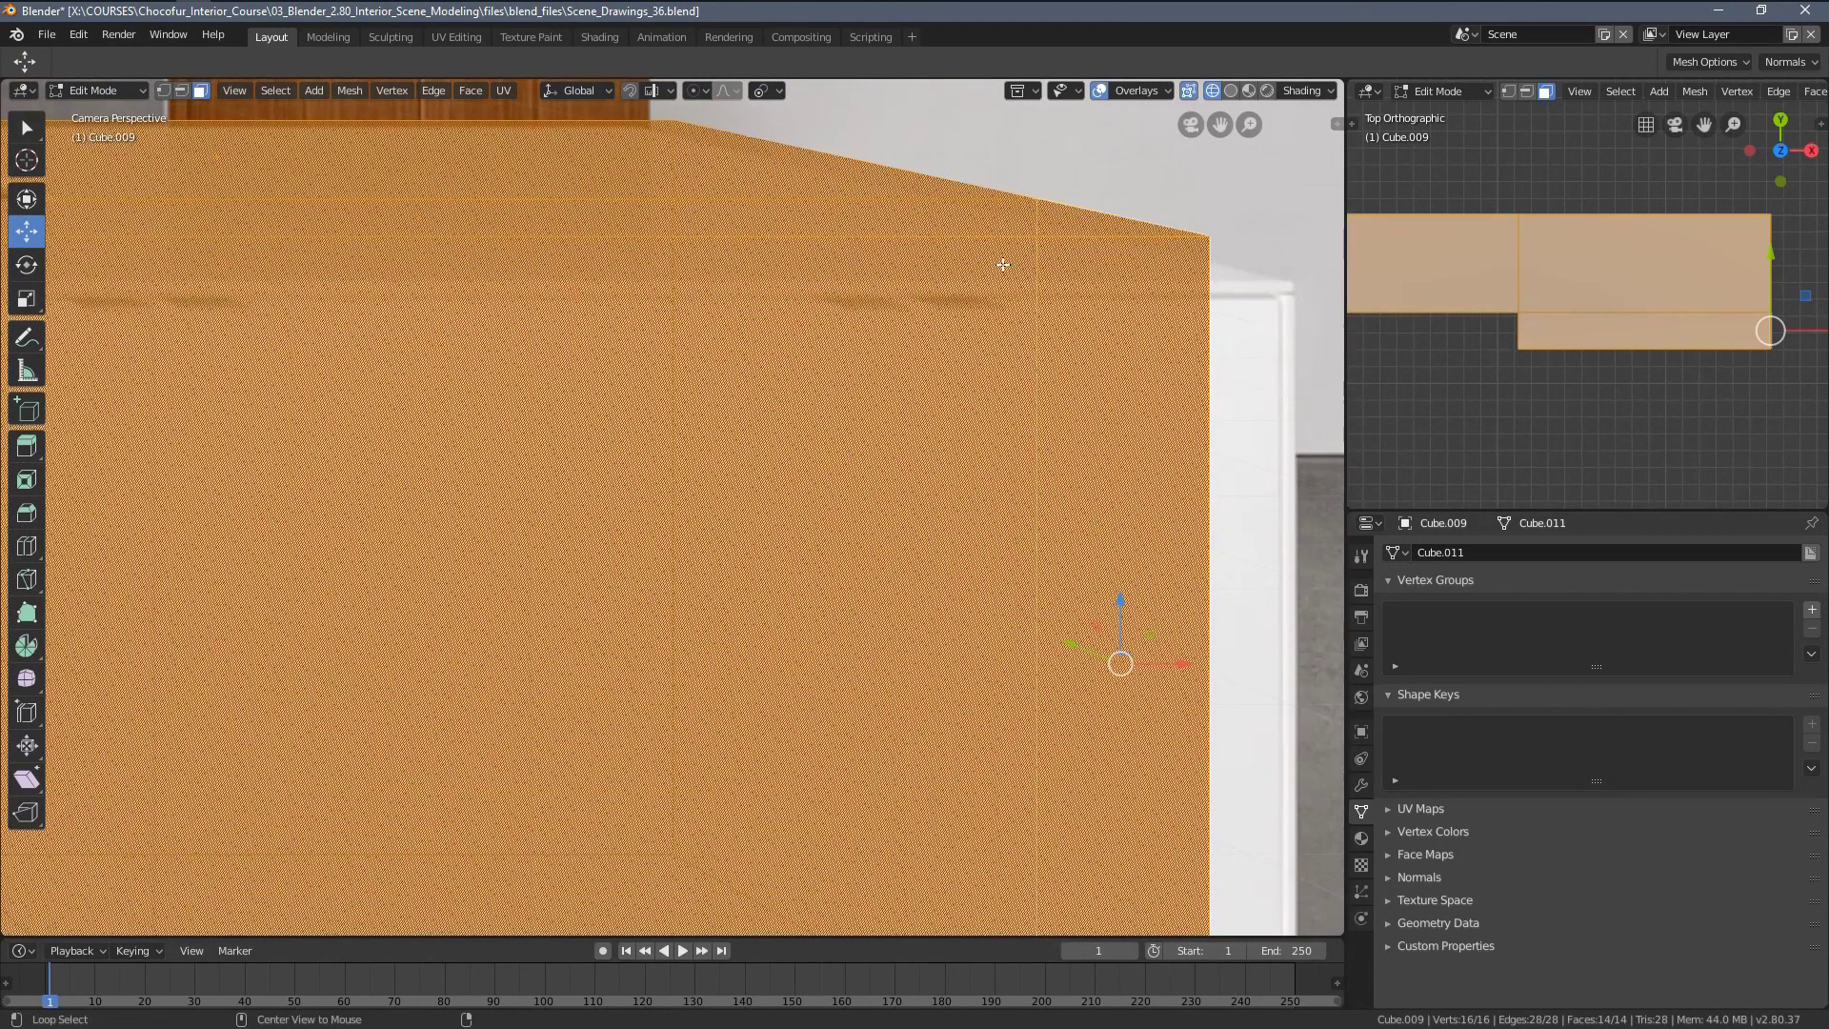
key("alt+a")
Add a horizontal loop cut around the island near its top and lower it along Z to the countertop's underside line in the photo
scroll(1027, 395, "down", 1)
scroll(695, 490, "down", 3)
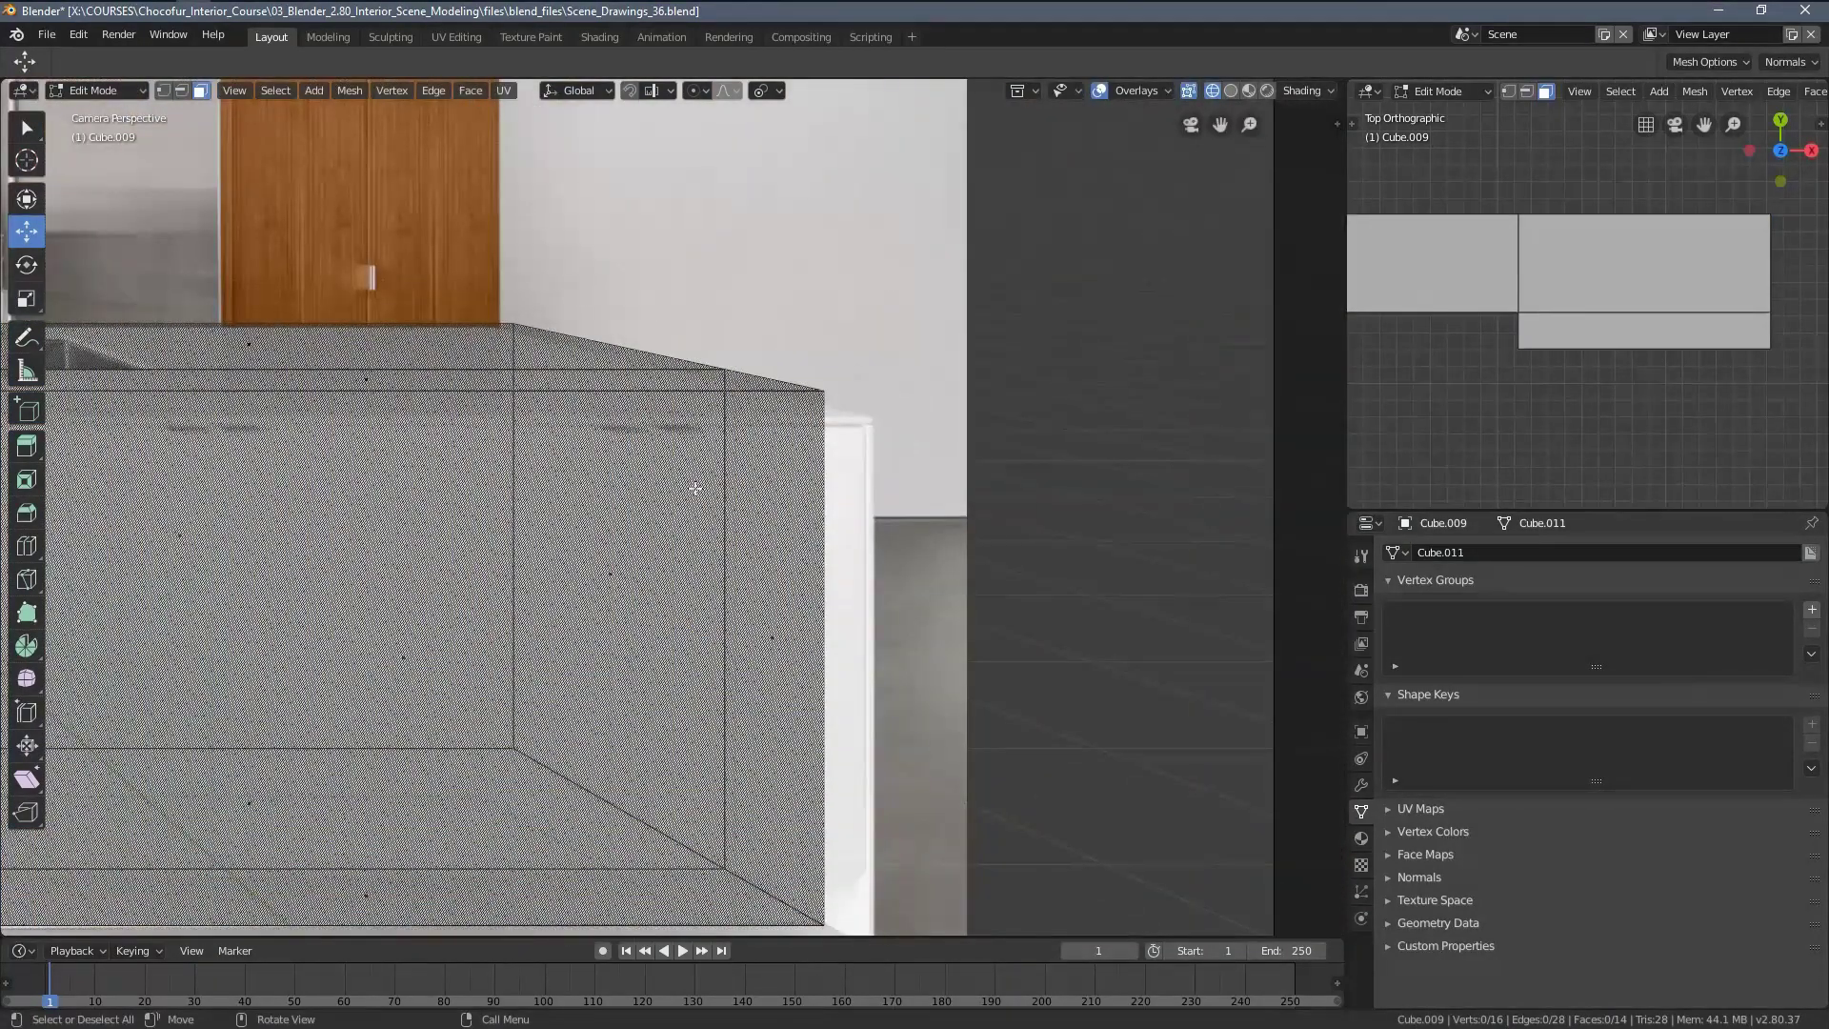
scroll(682, 490, "up", 1)
key("ctrl+r")
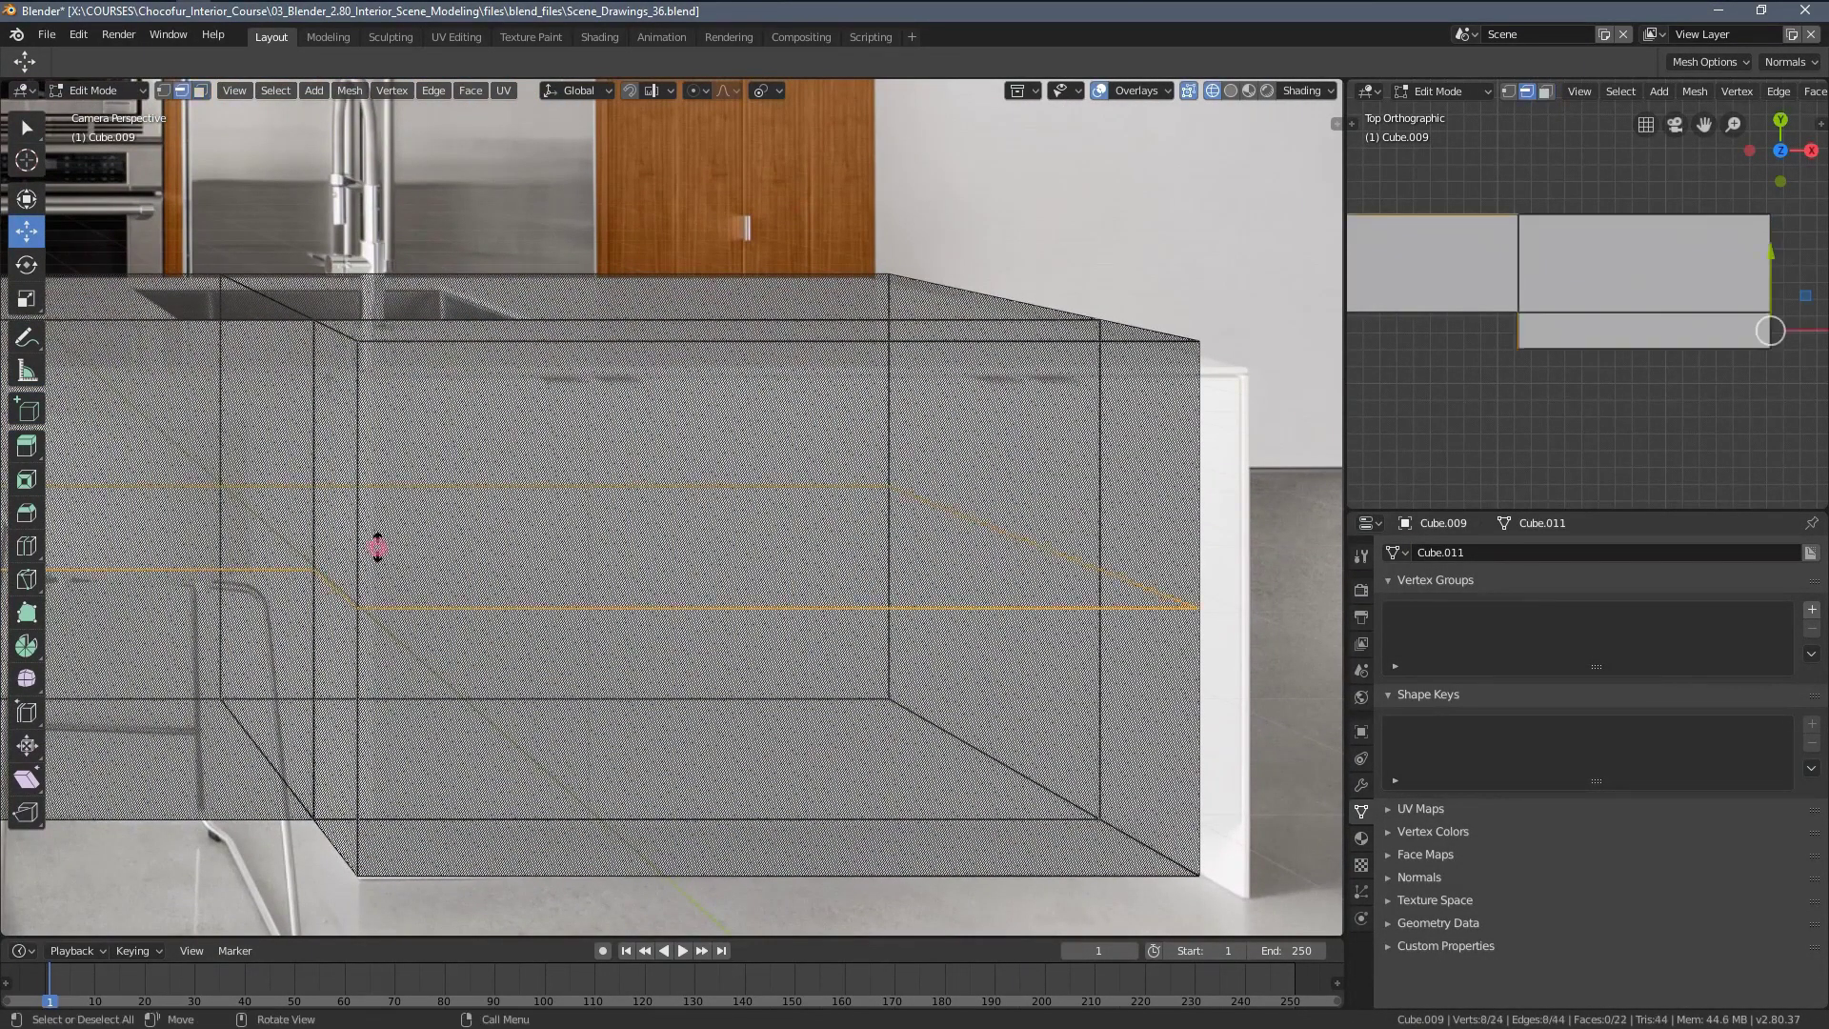
left_click(380, 543)
left_click(417, 303)
scroll(869, 398, "up", 5)
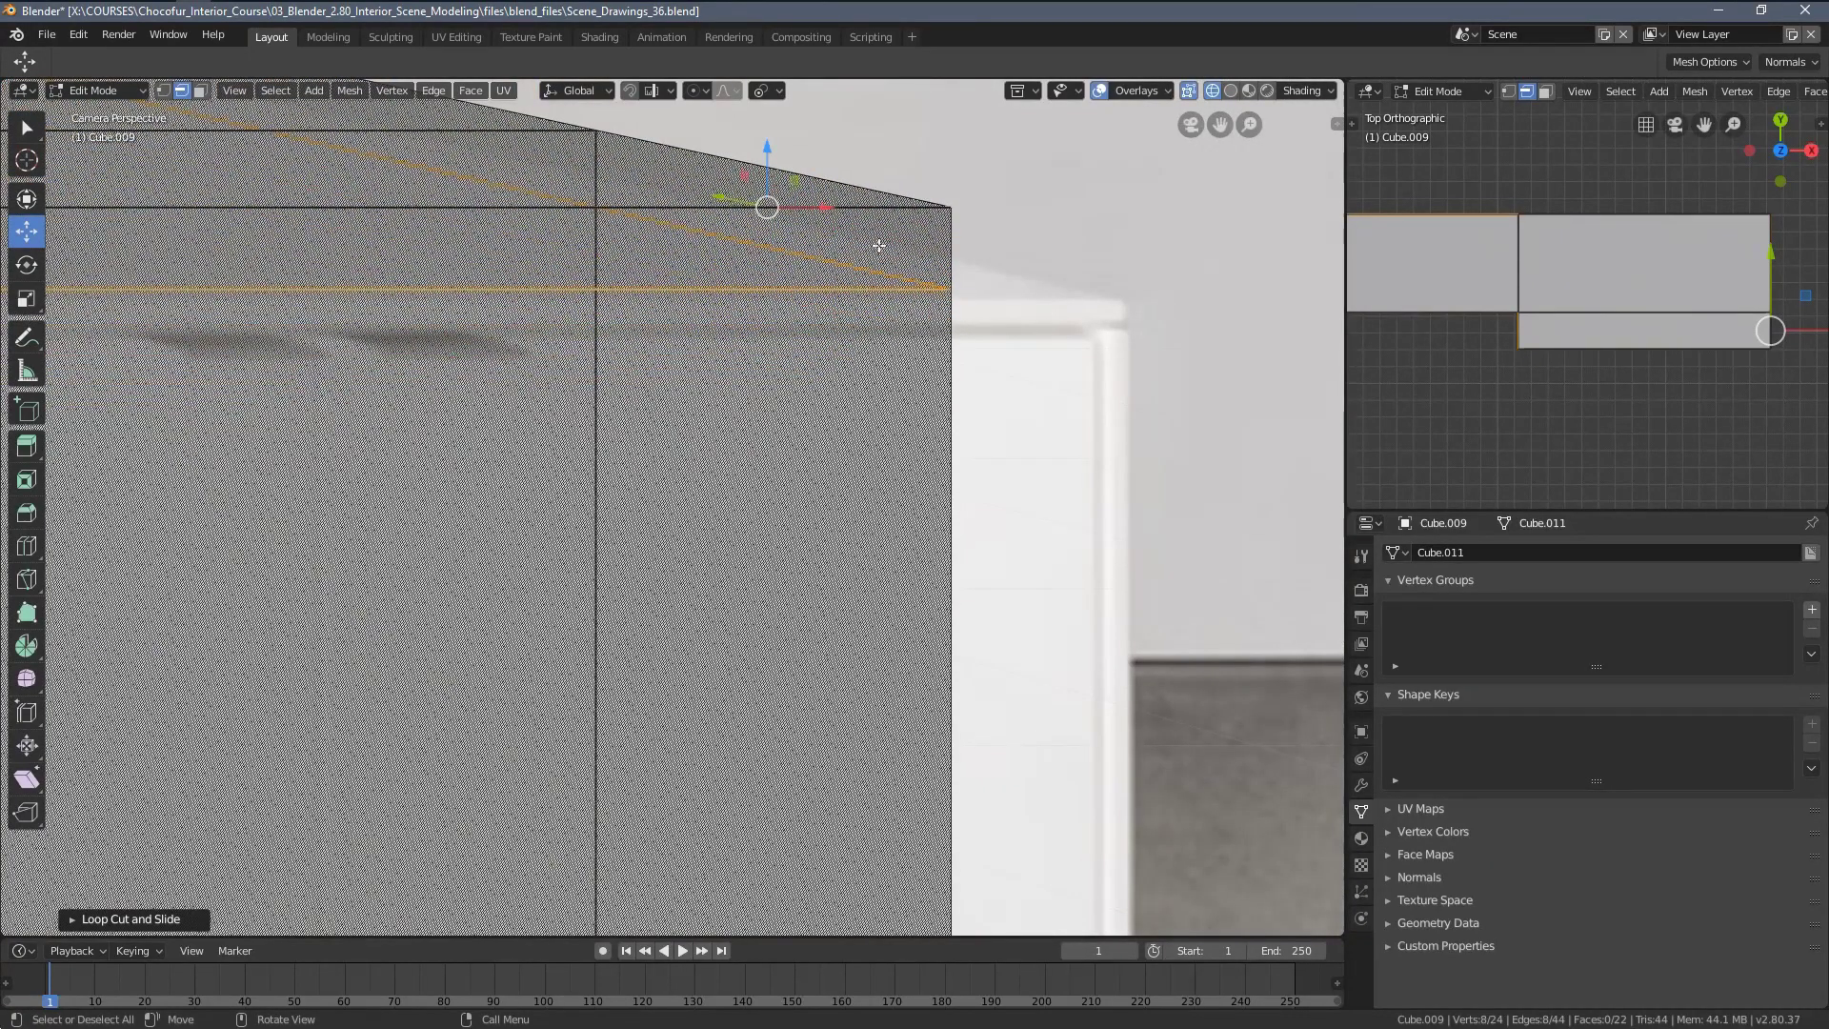
left_click_drag(763, 156, 755, 189)
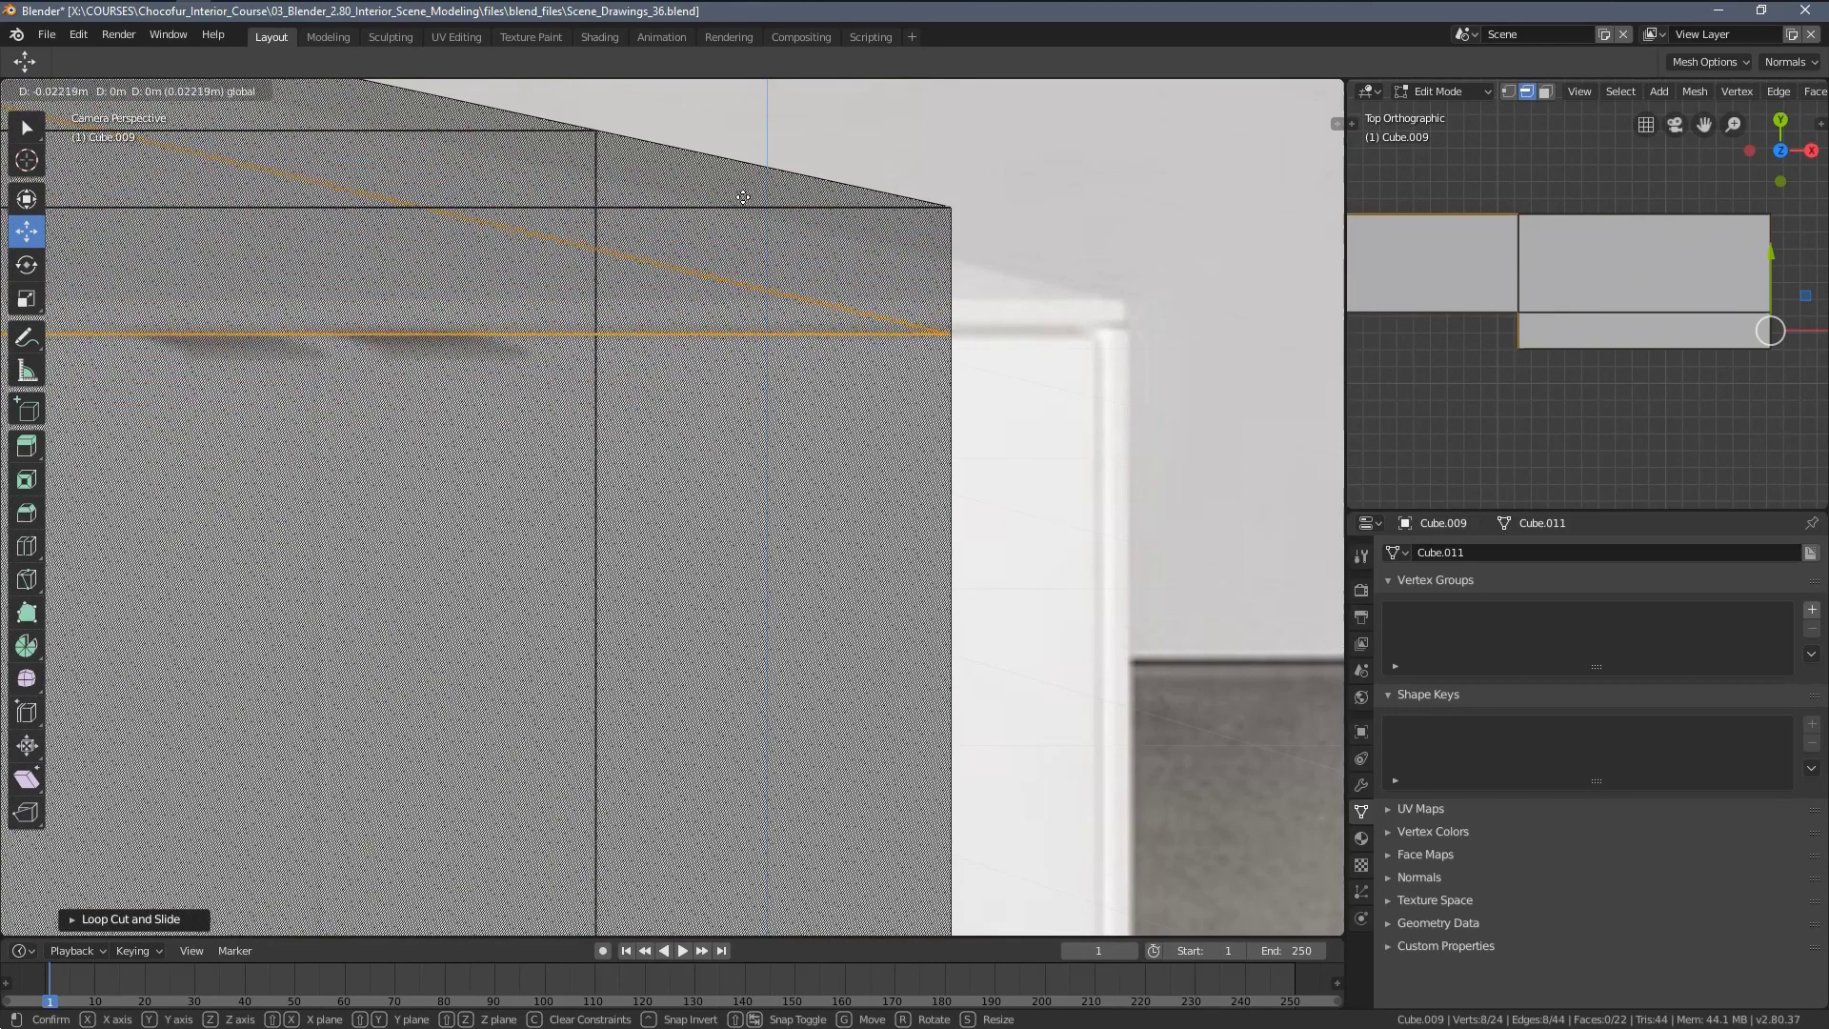
left_click_drag(740, 197, 741, 198)
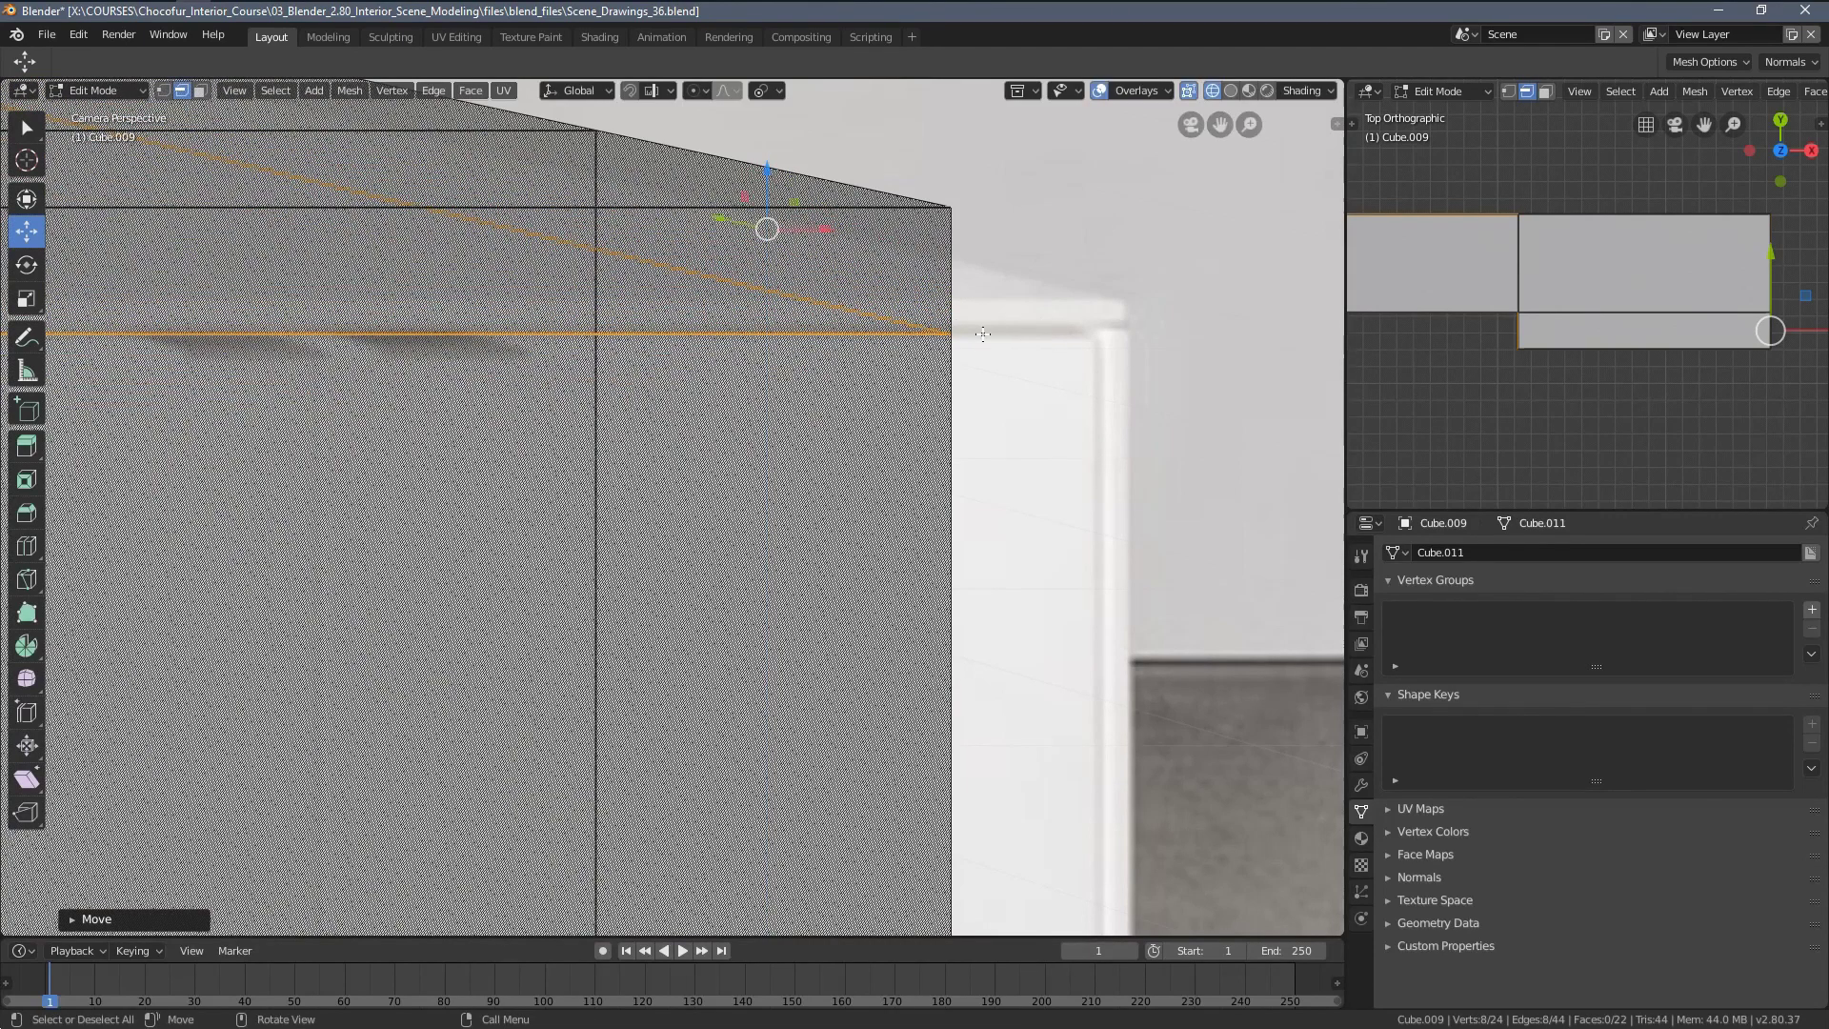
scroll(832, 339, "down", 3)
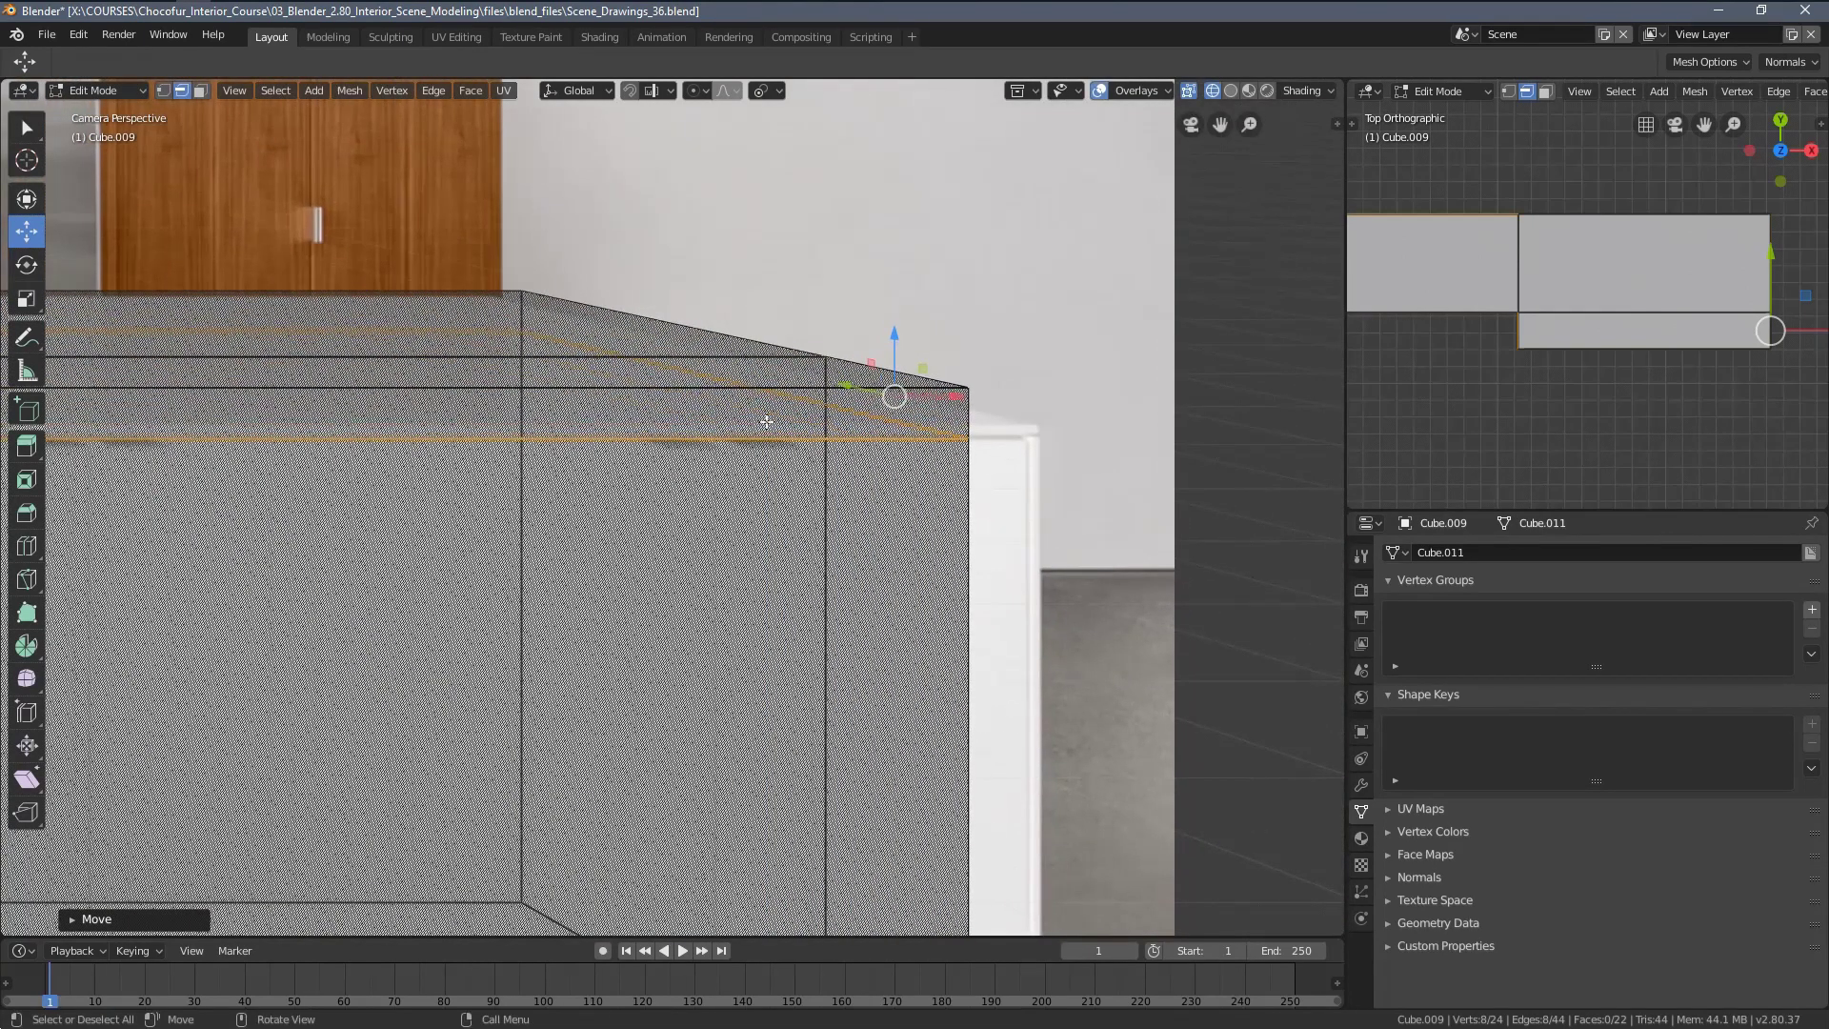
Select the island block's three top faces and lower them along Z to the countertop's upper front edge in the photo
middle_click_drag(531, 368, 691, 365, "shift")
key("z")
left_click(832, 372)
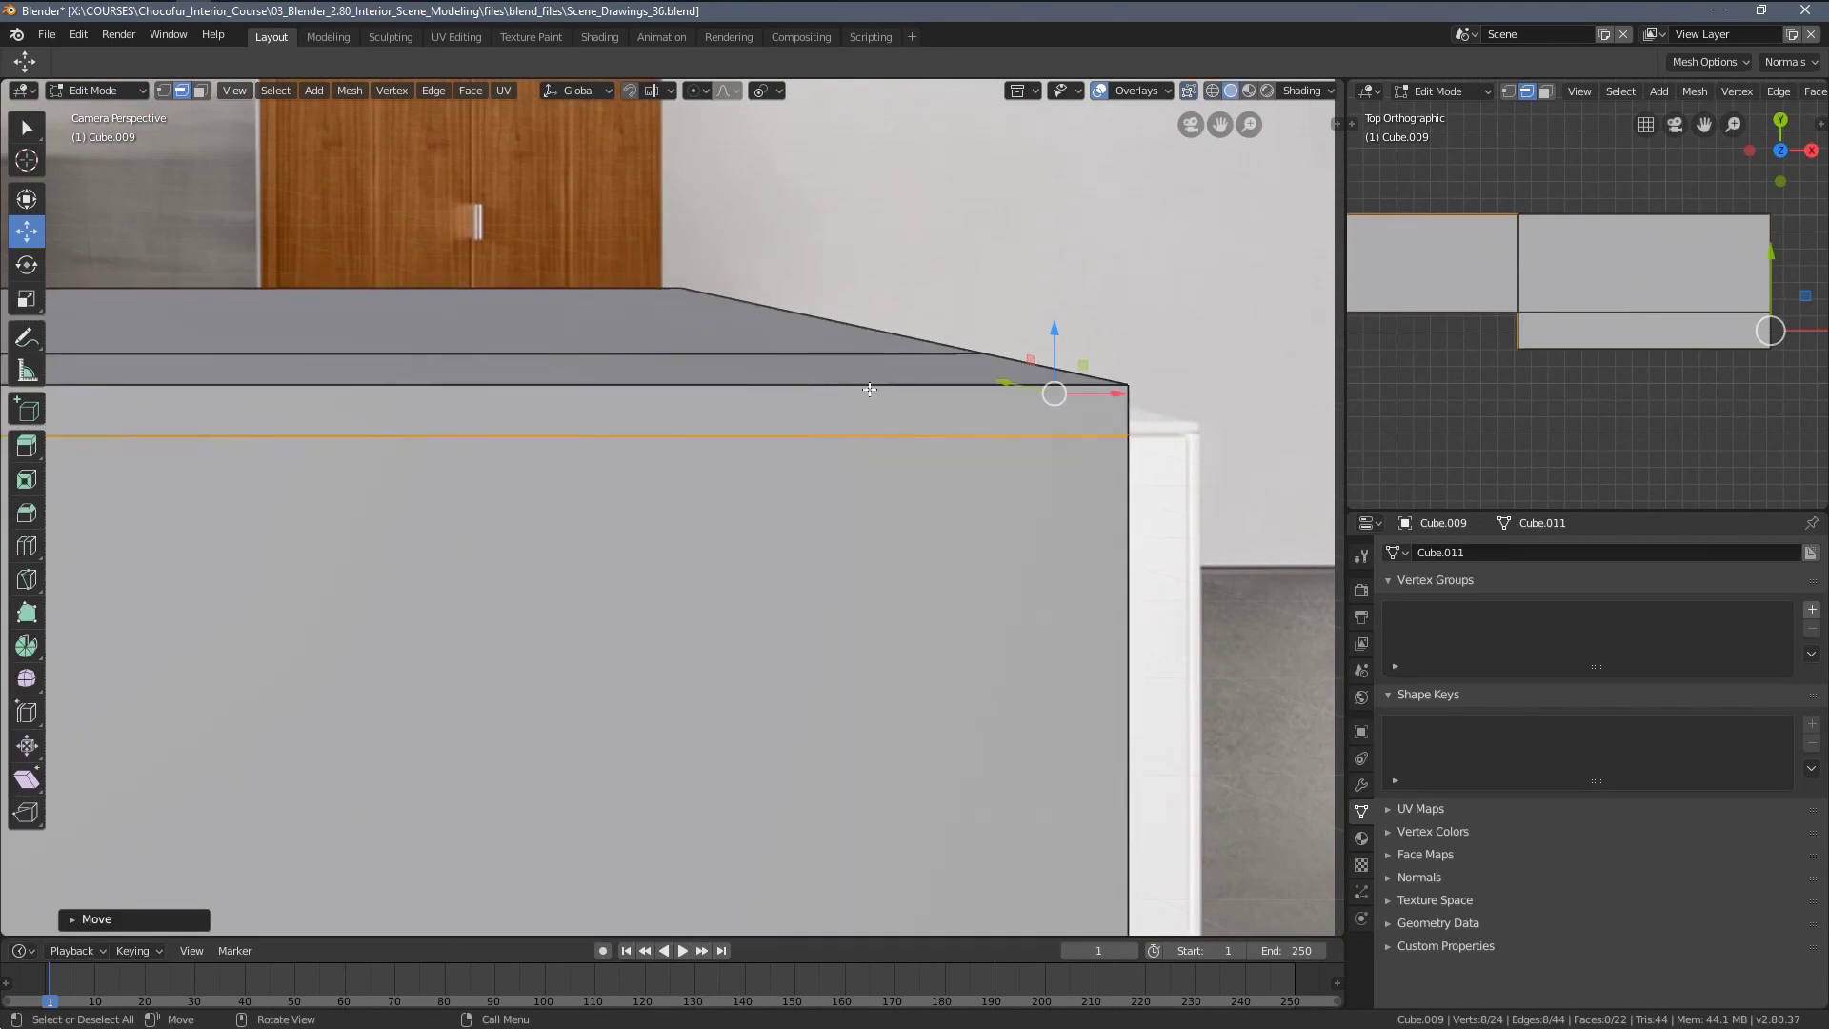
scroll(1050, 414, "down", 5)
scroll(642, 408, "up", 5)
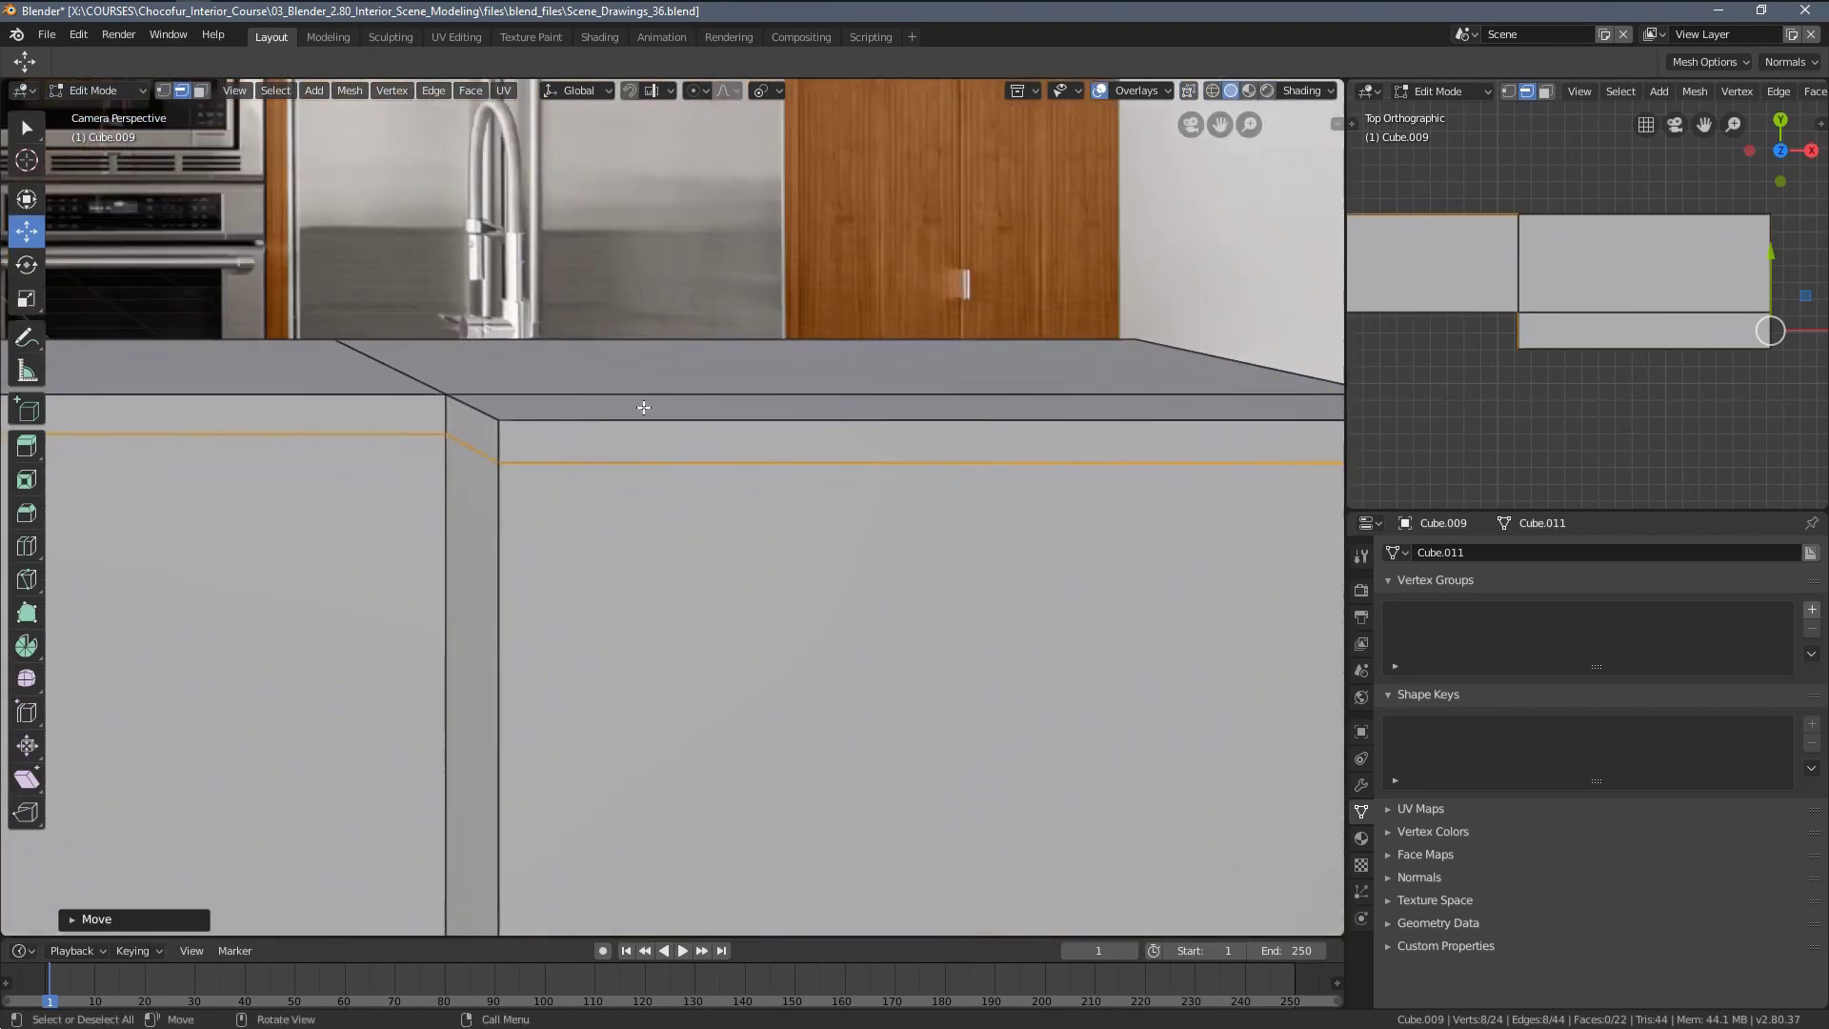
key("alt+a")
left_click(641, 407, "alt")
scroll(633, 428, "down", 5)
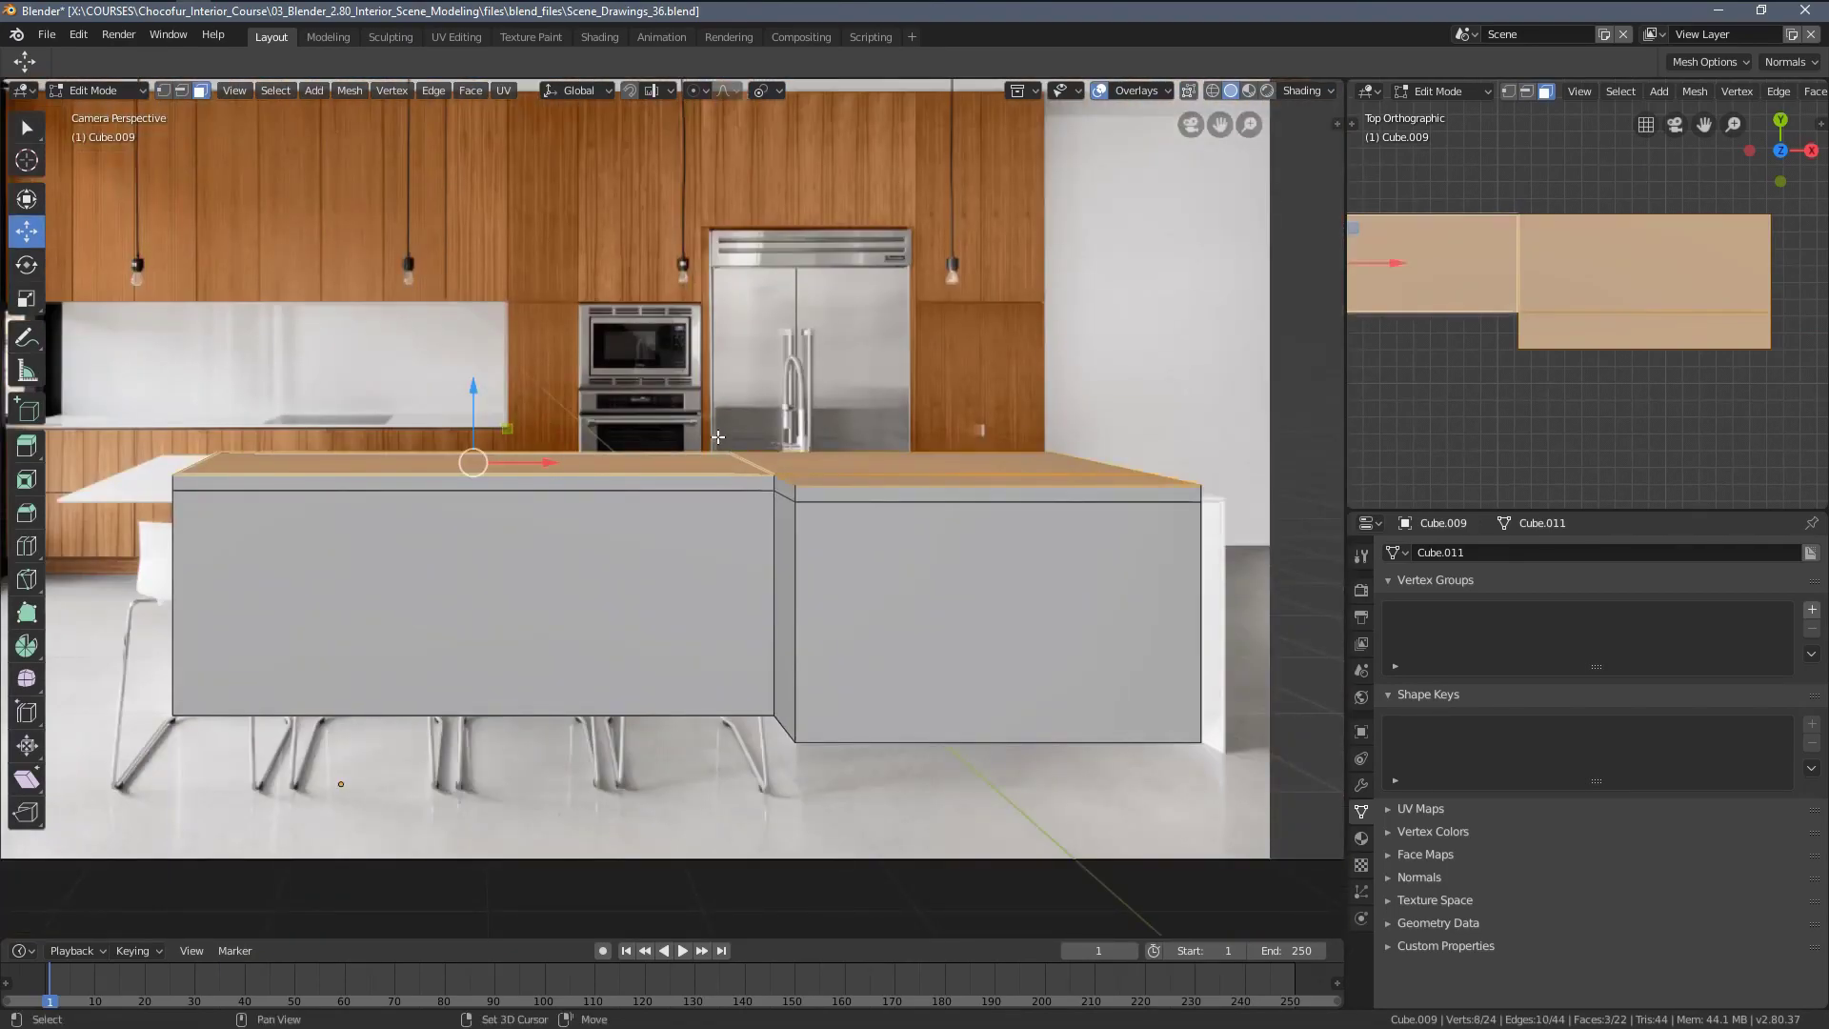
scroll(718, 438, "up", 4)
key("z")
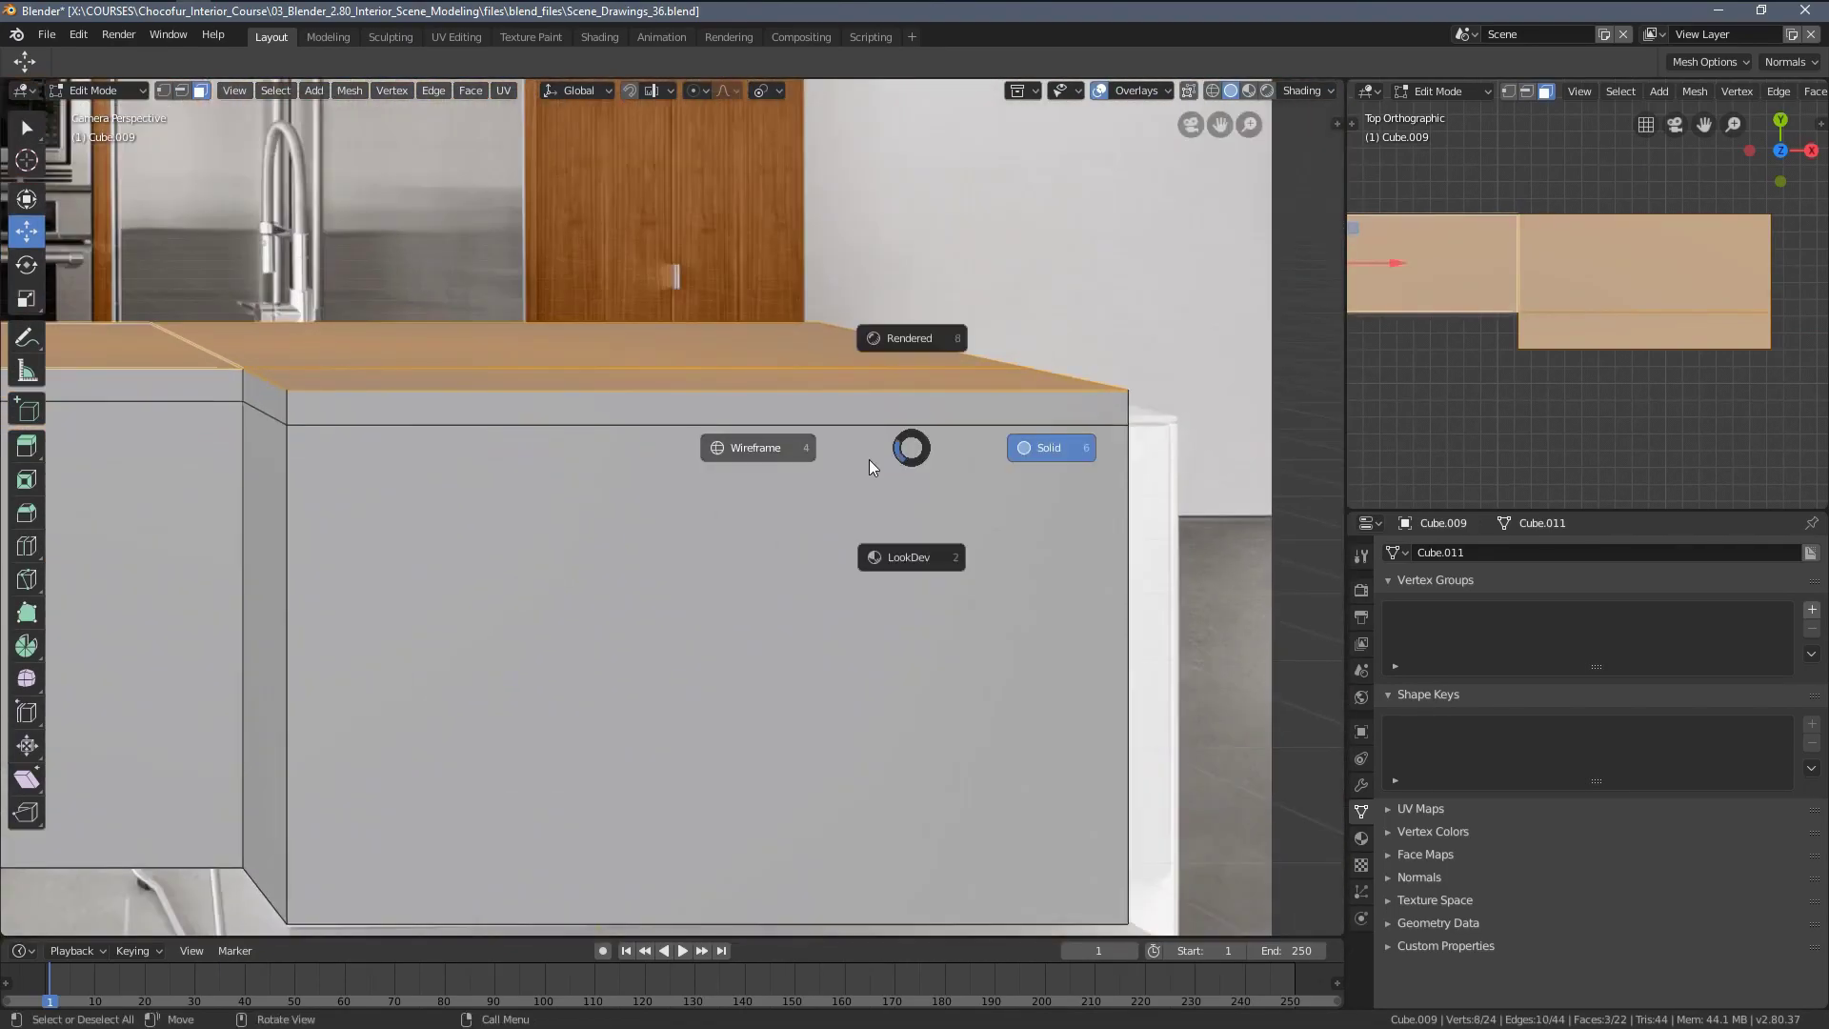
left_click(762, 459)
scroll(843, 341, "up", 5)
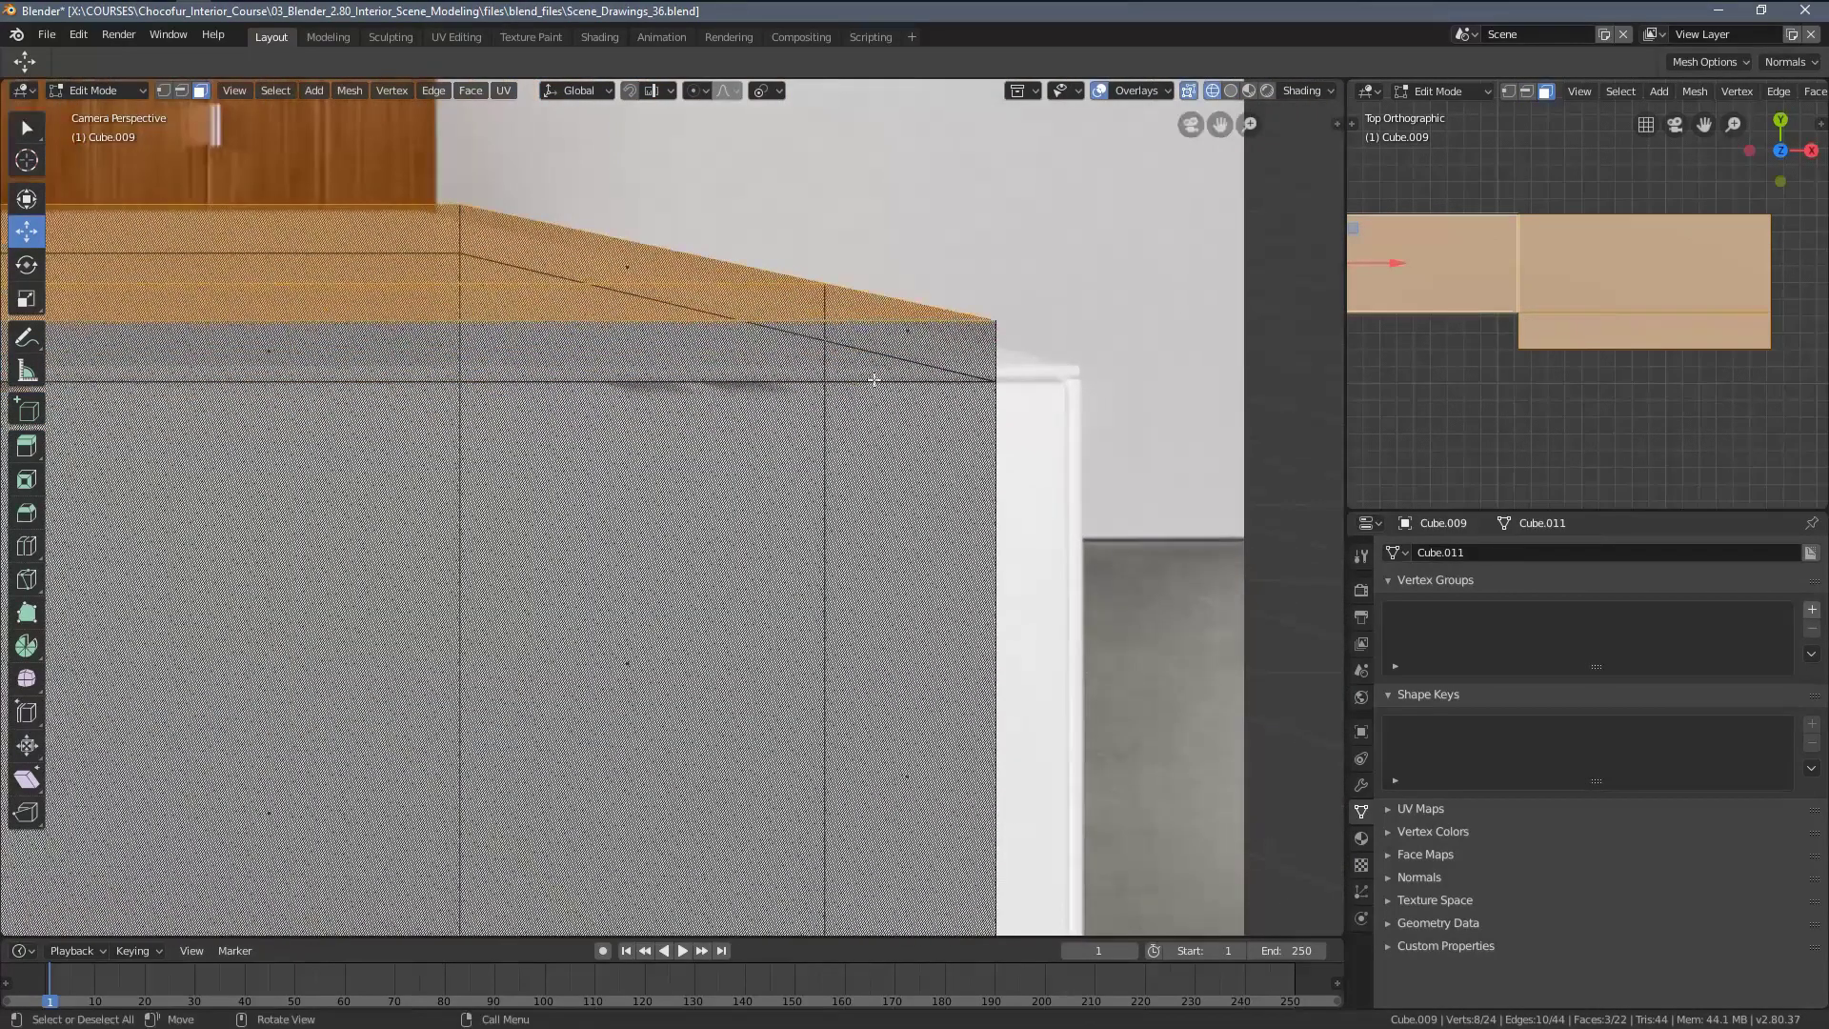
key("g")
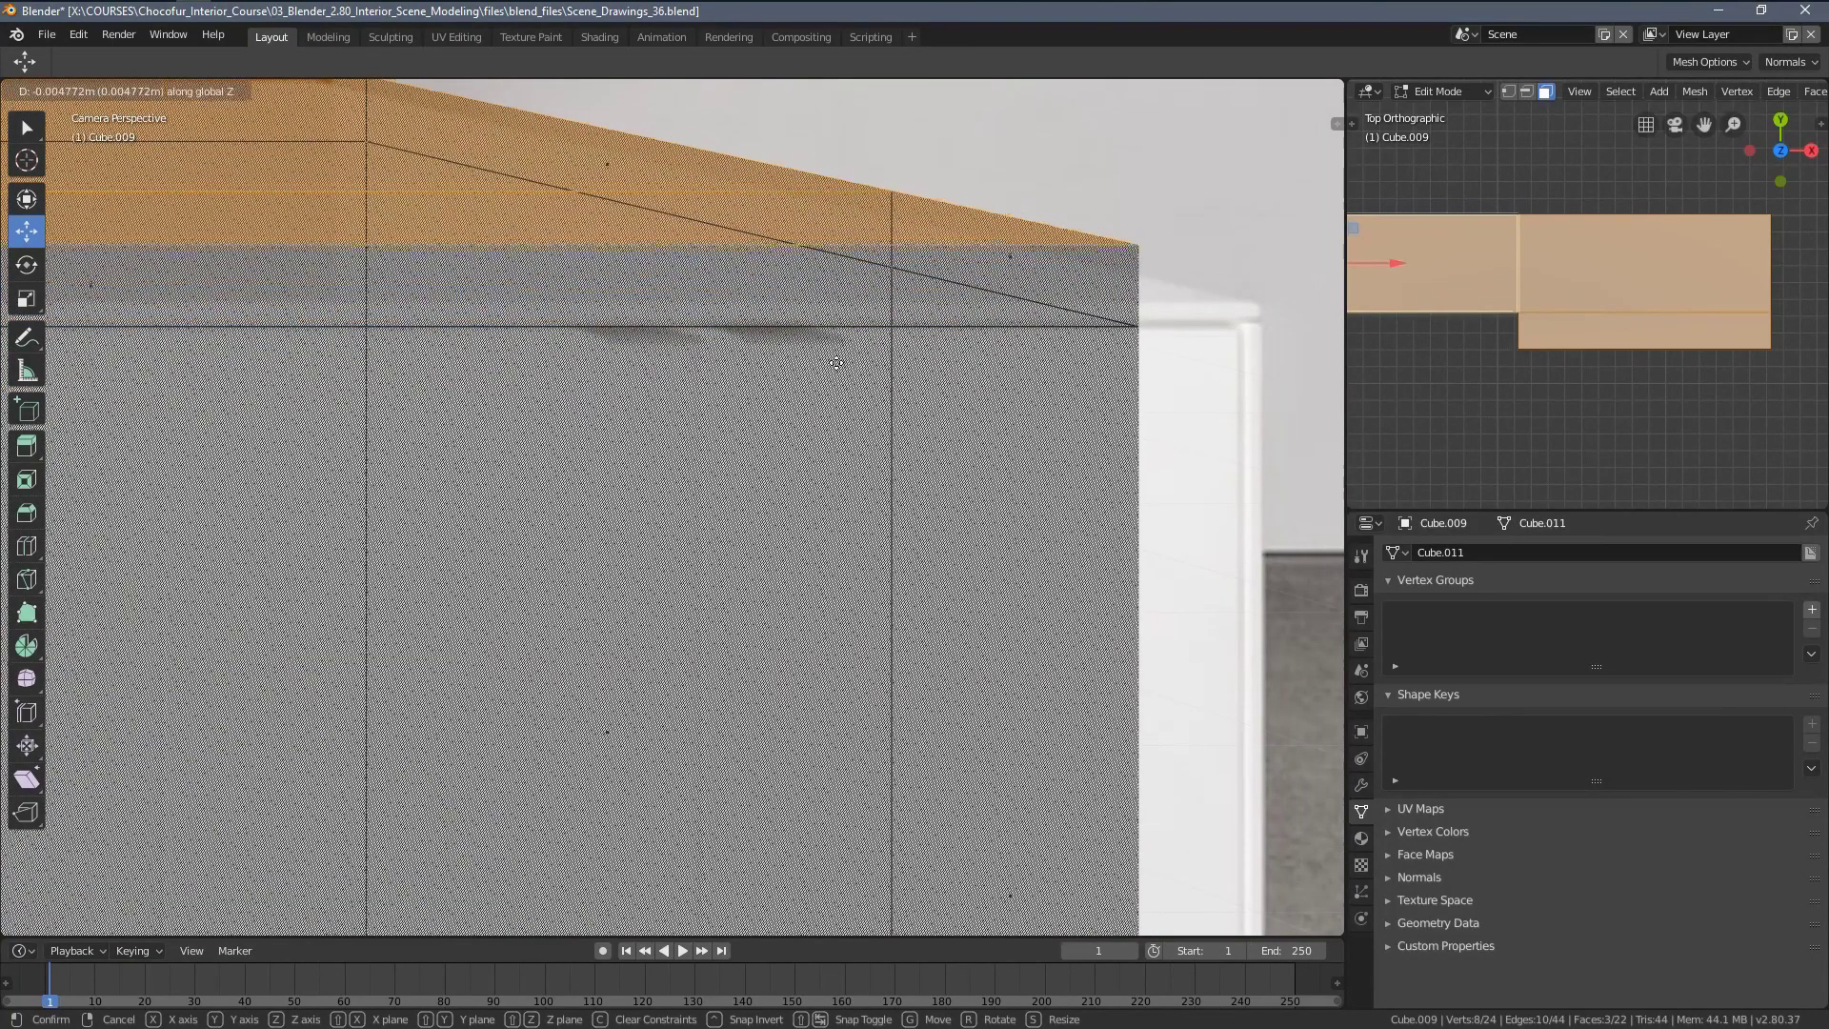
left_click(779, 582)
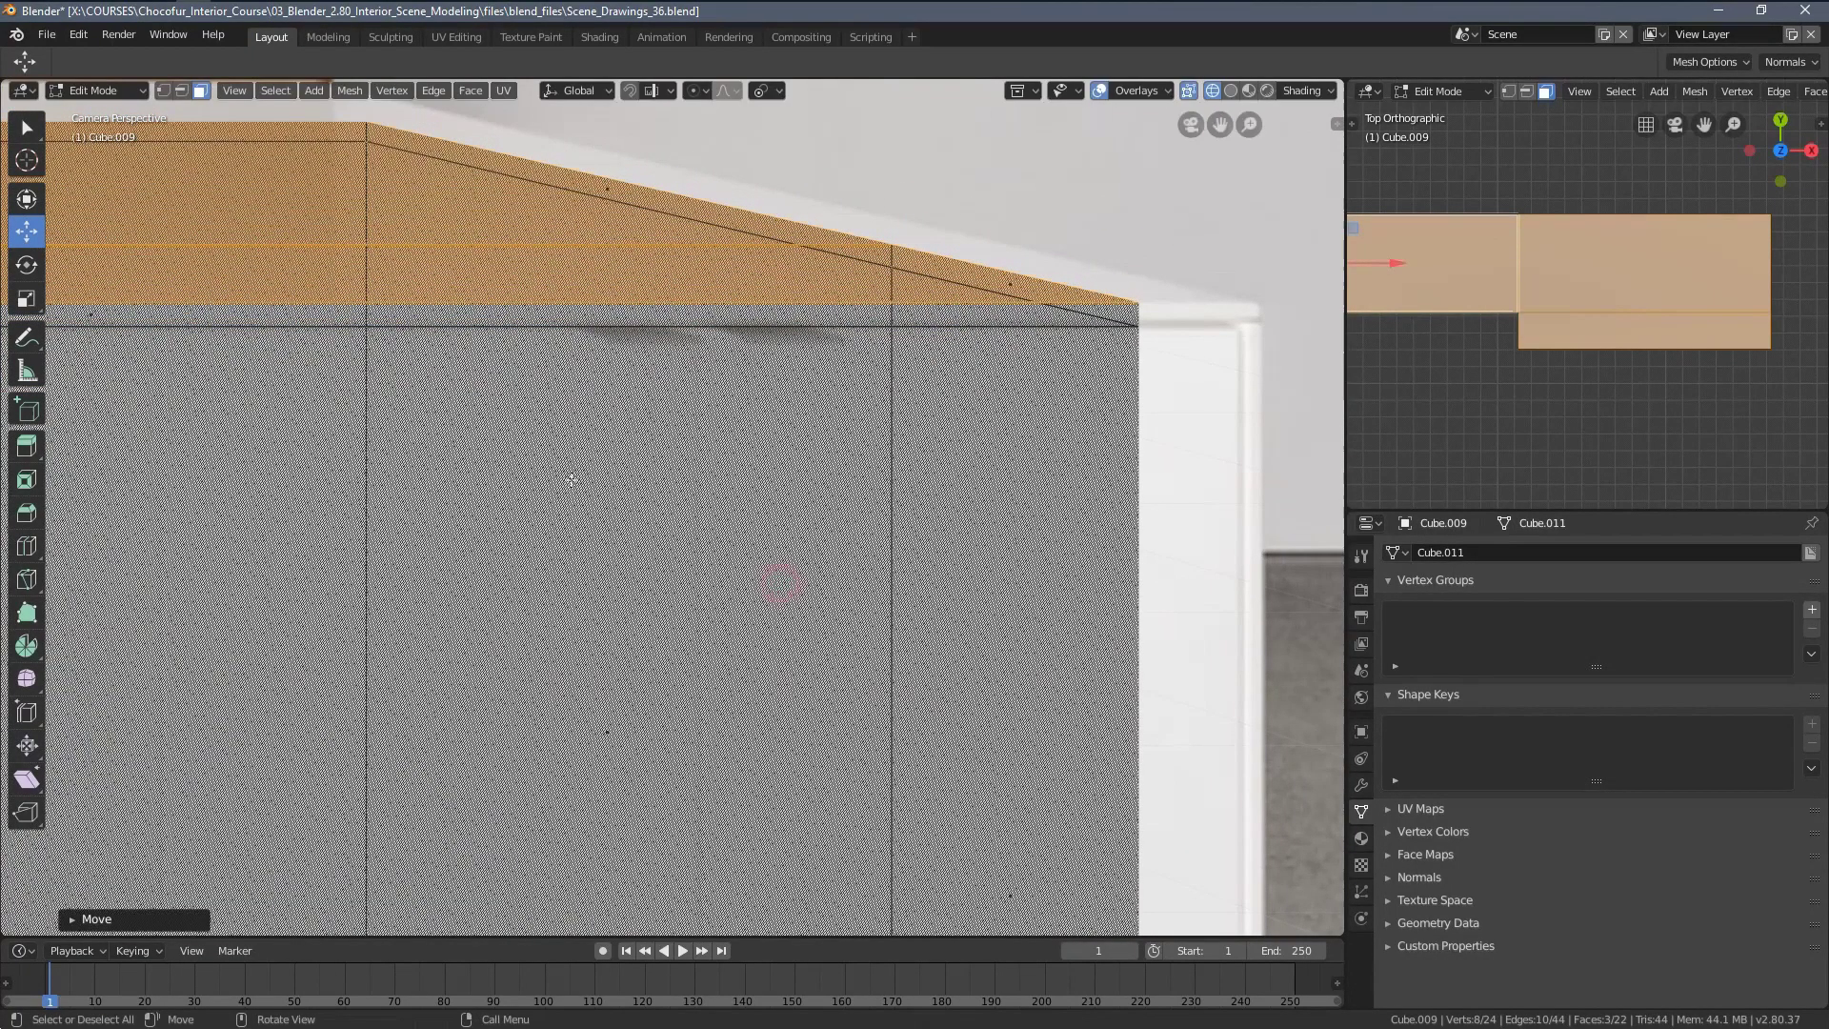
Compare the lowered top with the countertop around the sink in the photo, and deselect all faces
scroll(512, 414, "down", 5)
middle_click_drag(512, 415, 729, 428, "shift")
scroll(592, 330, "up", 2)
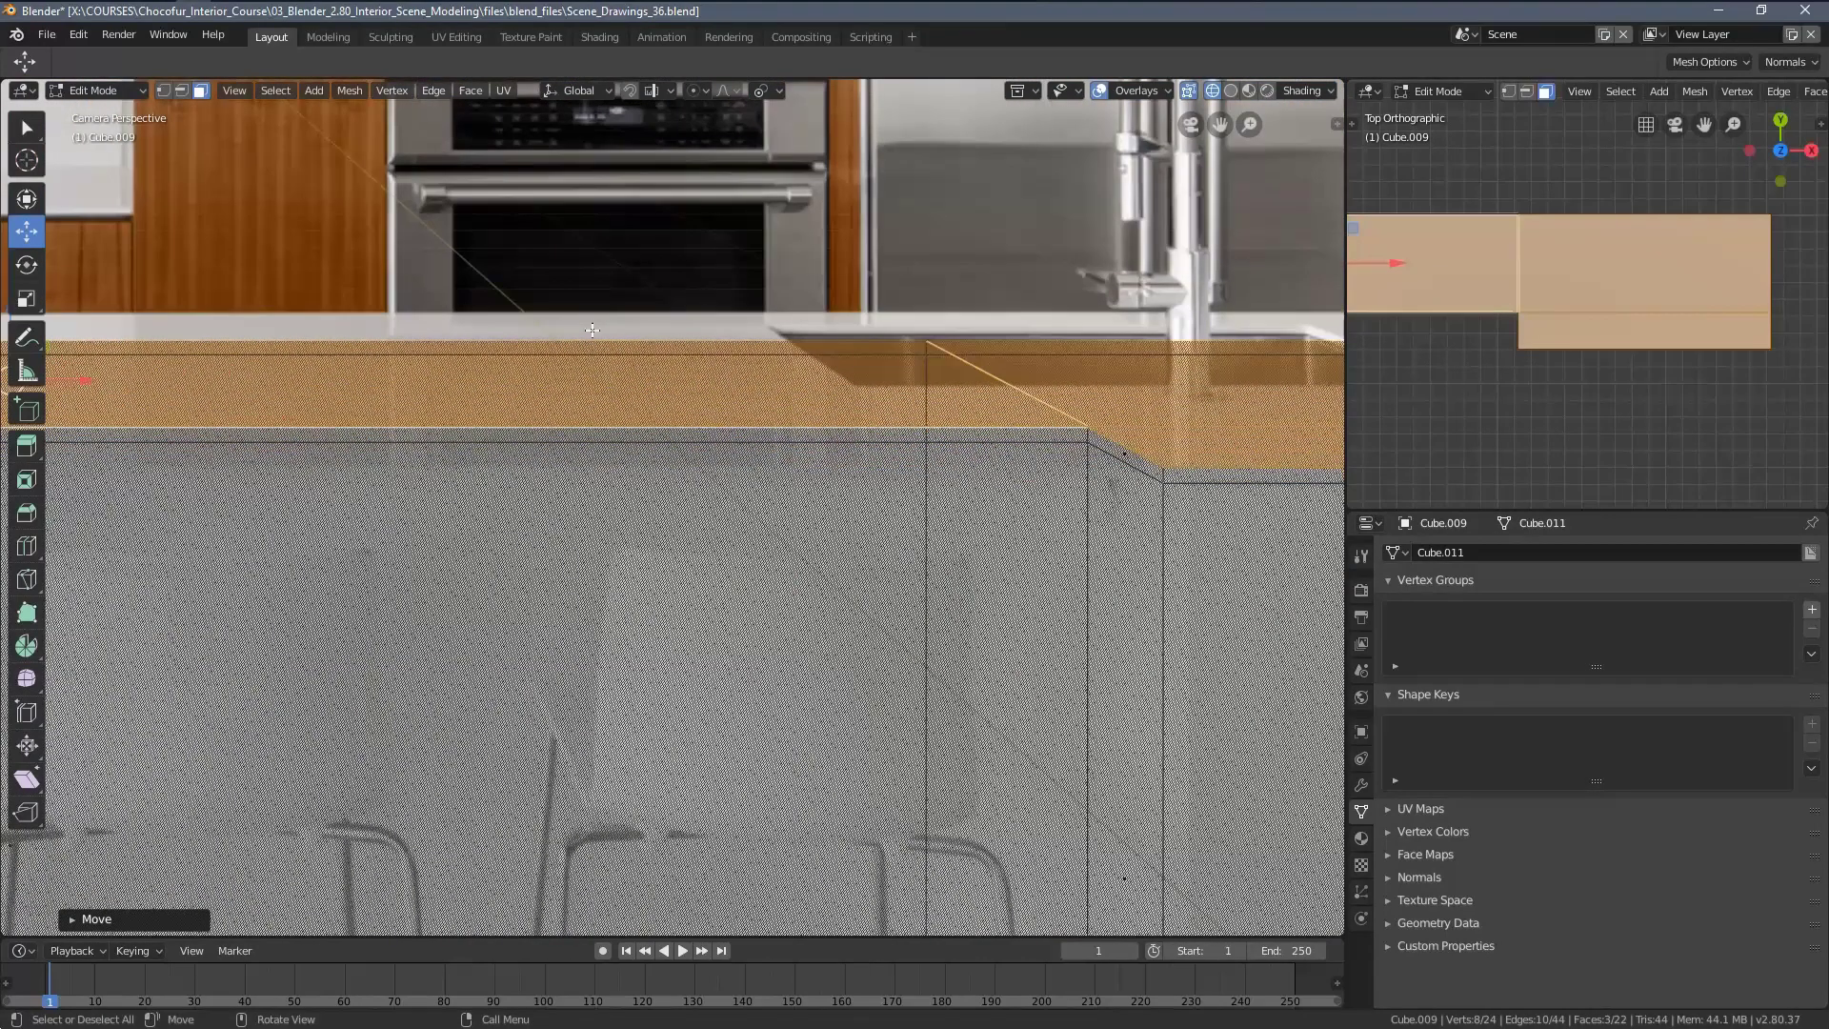
middle_click_drag(1314, 331, 721, 387, "shift")
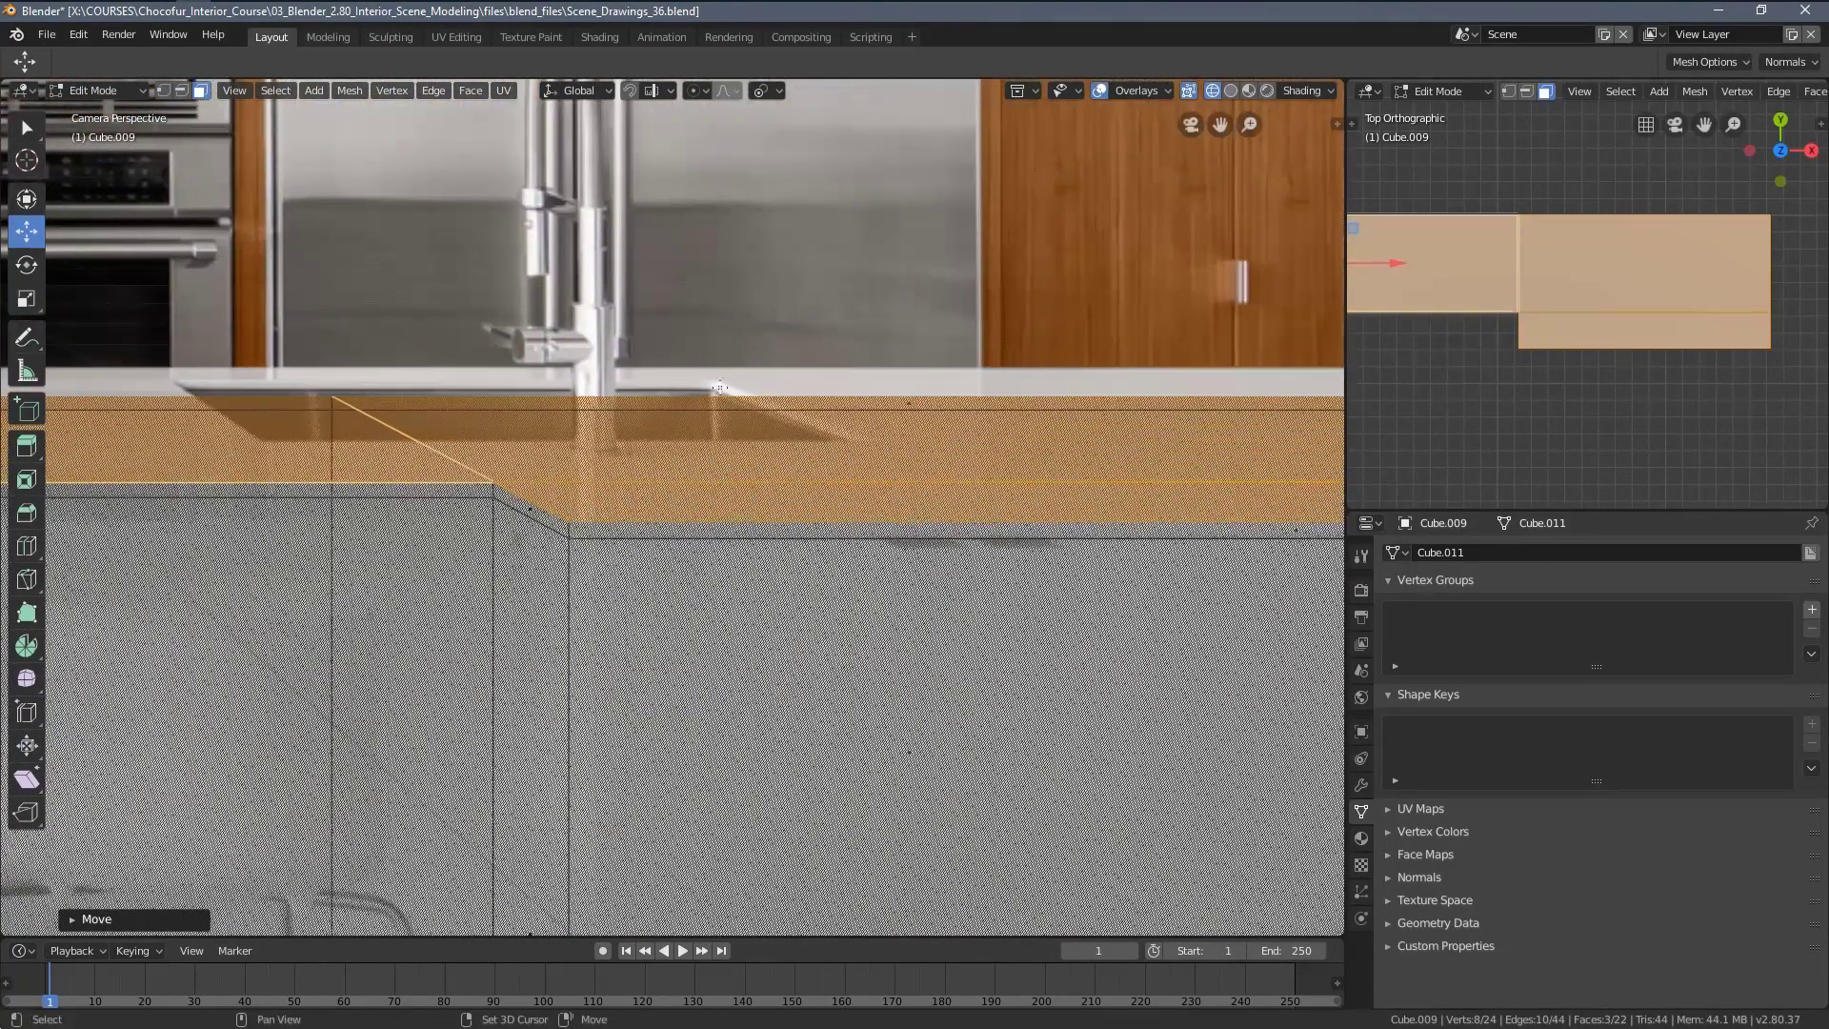
scroll(1494, 326, "down", 3)
middle_click_drag(1551, 295, 1600, 346, "shift")
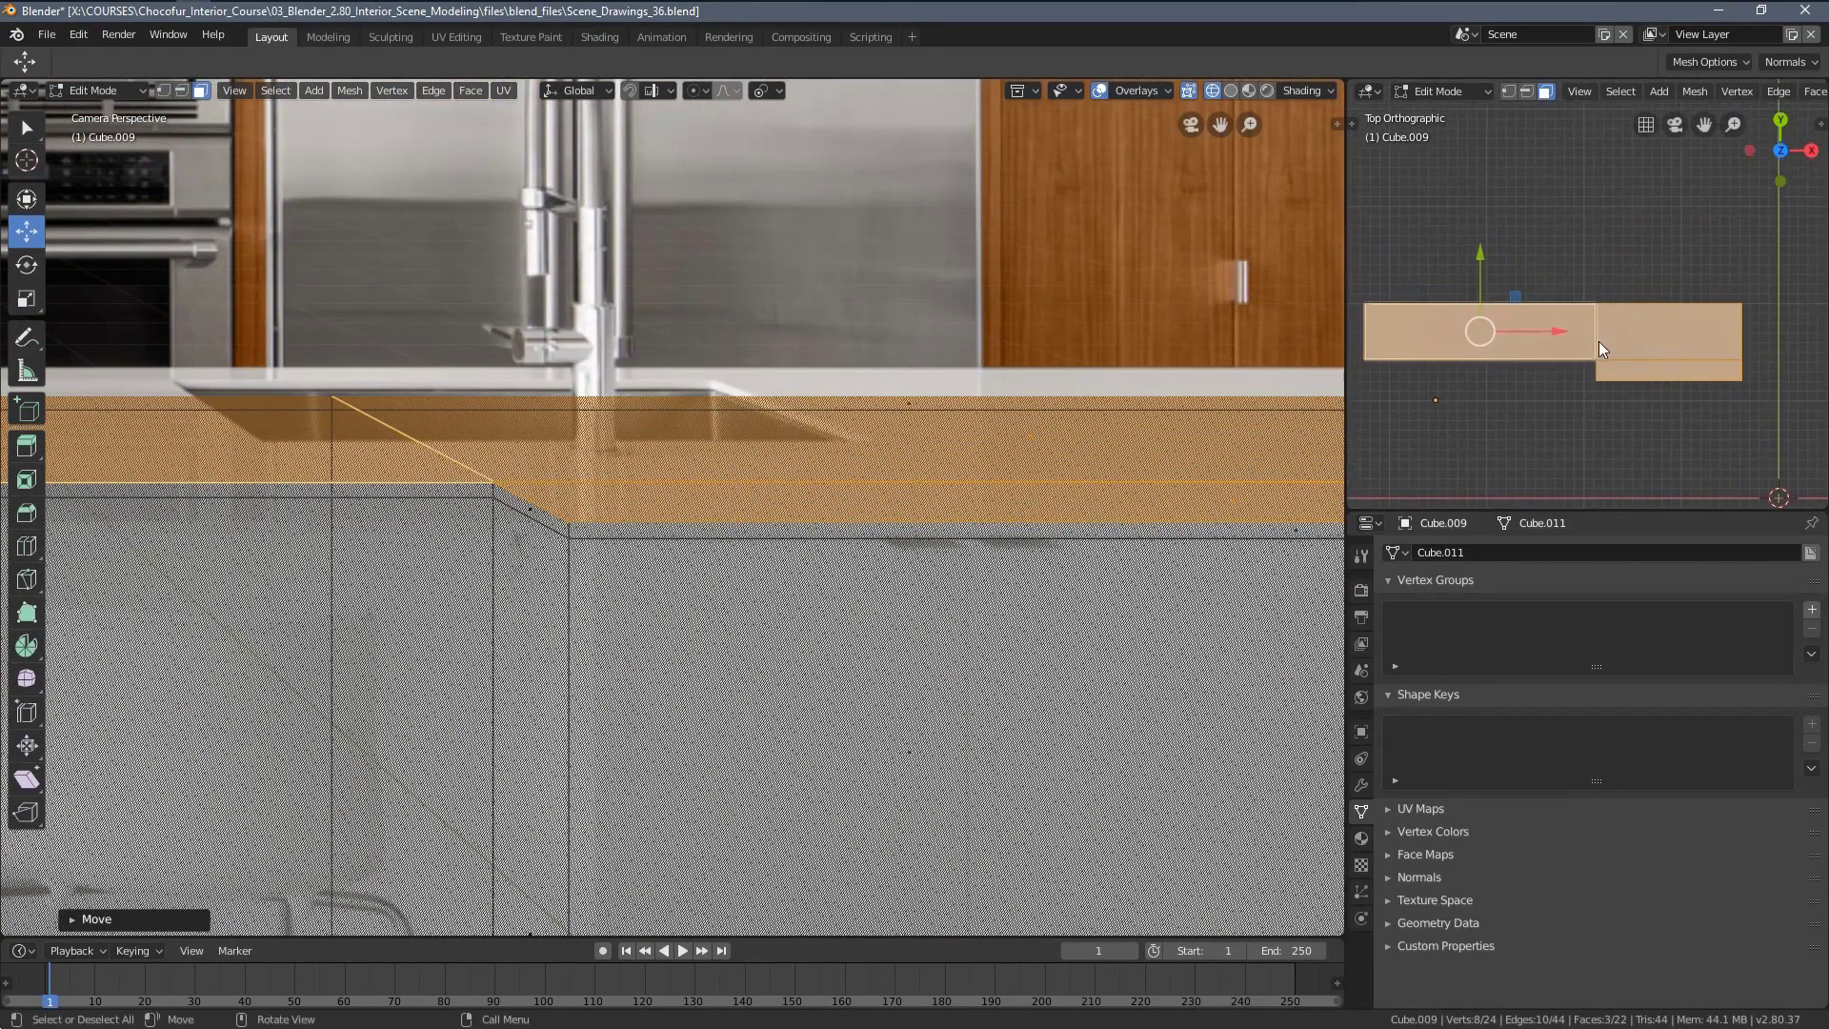
key("z")
left_click(1451, 334)
key("alt+a")
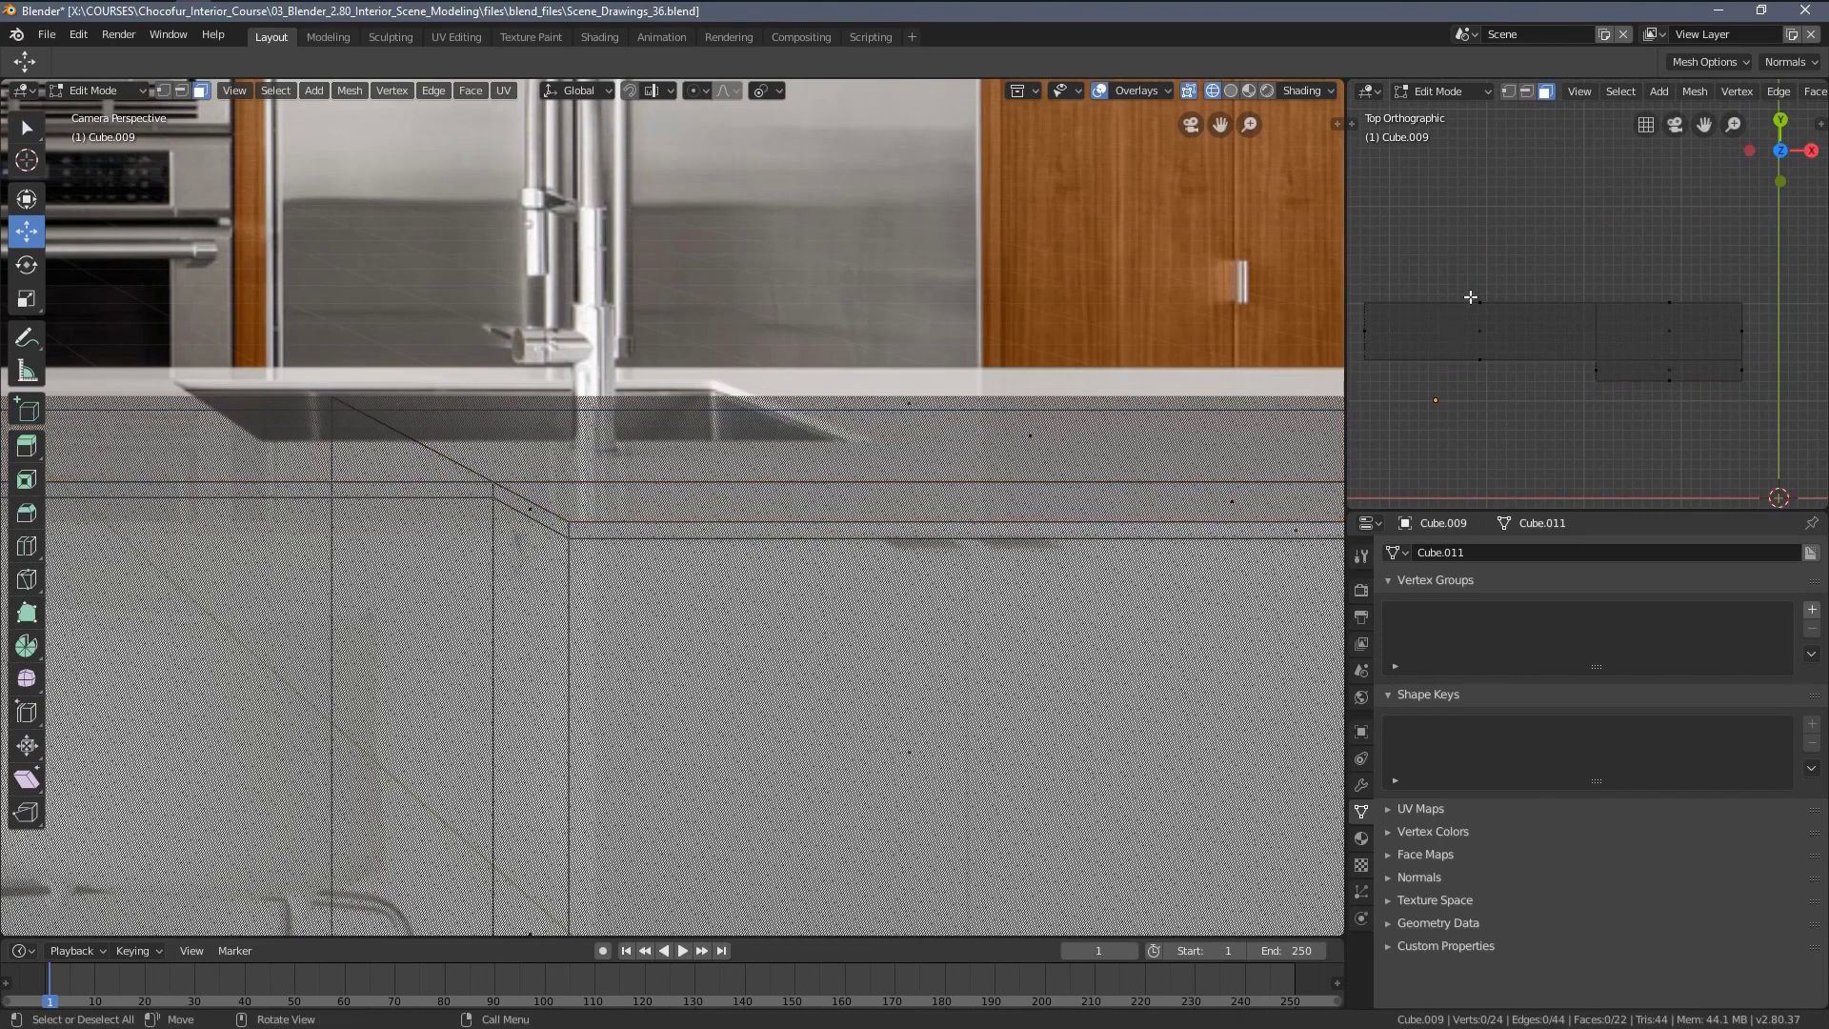
Orbit the second view to the island's rear in solid shading and select the two large rear faces
middle_click_drag(1470, 298, 1486, 352)
key("z")
left_click(1494, 413)
key("z")
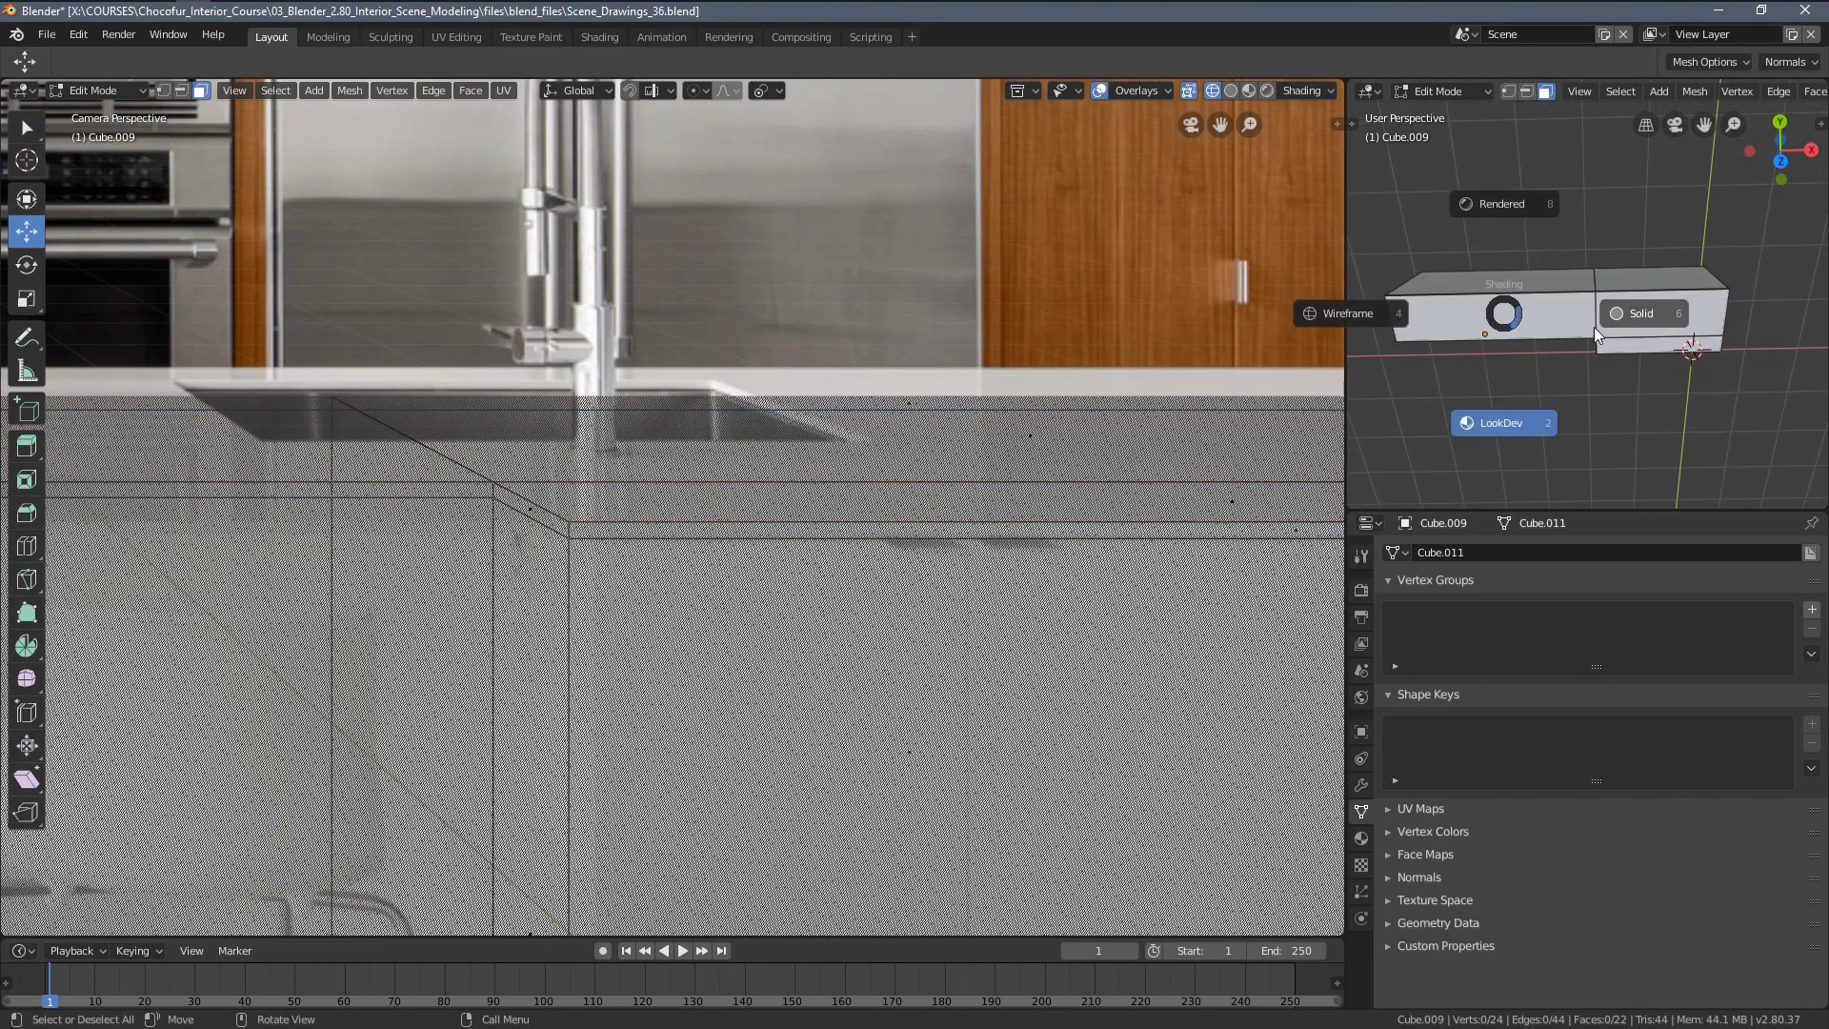
left_click(1620, 317)
left_click(1543, 282)
left_click(1672, 279, "shift")
scroll(778, 414, "down", 1)
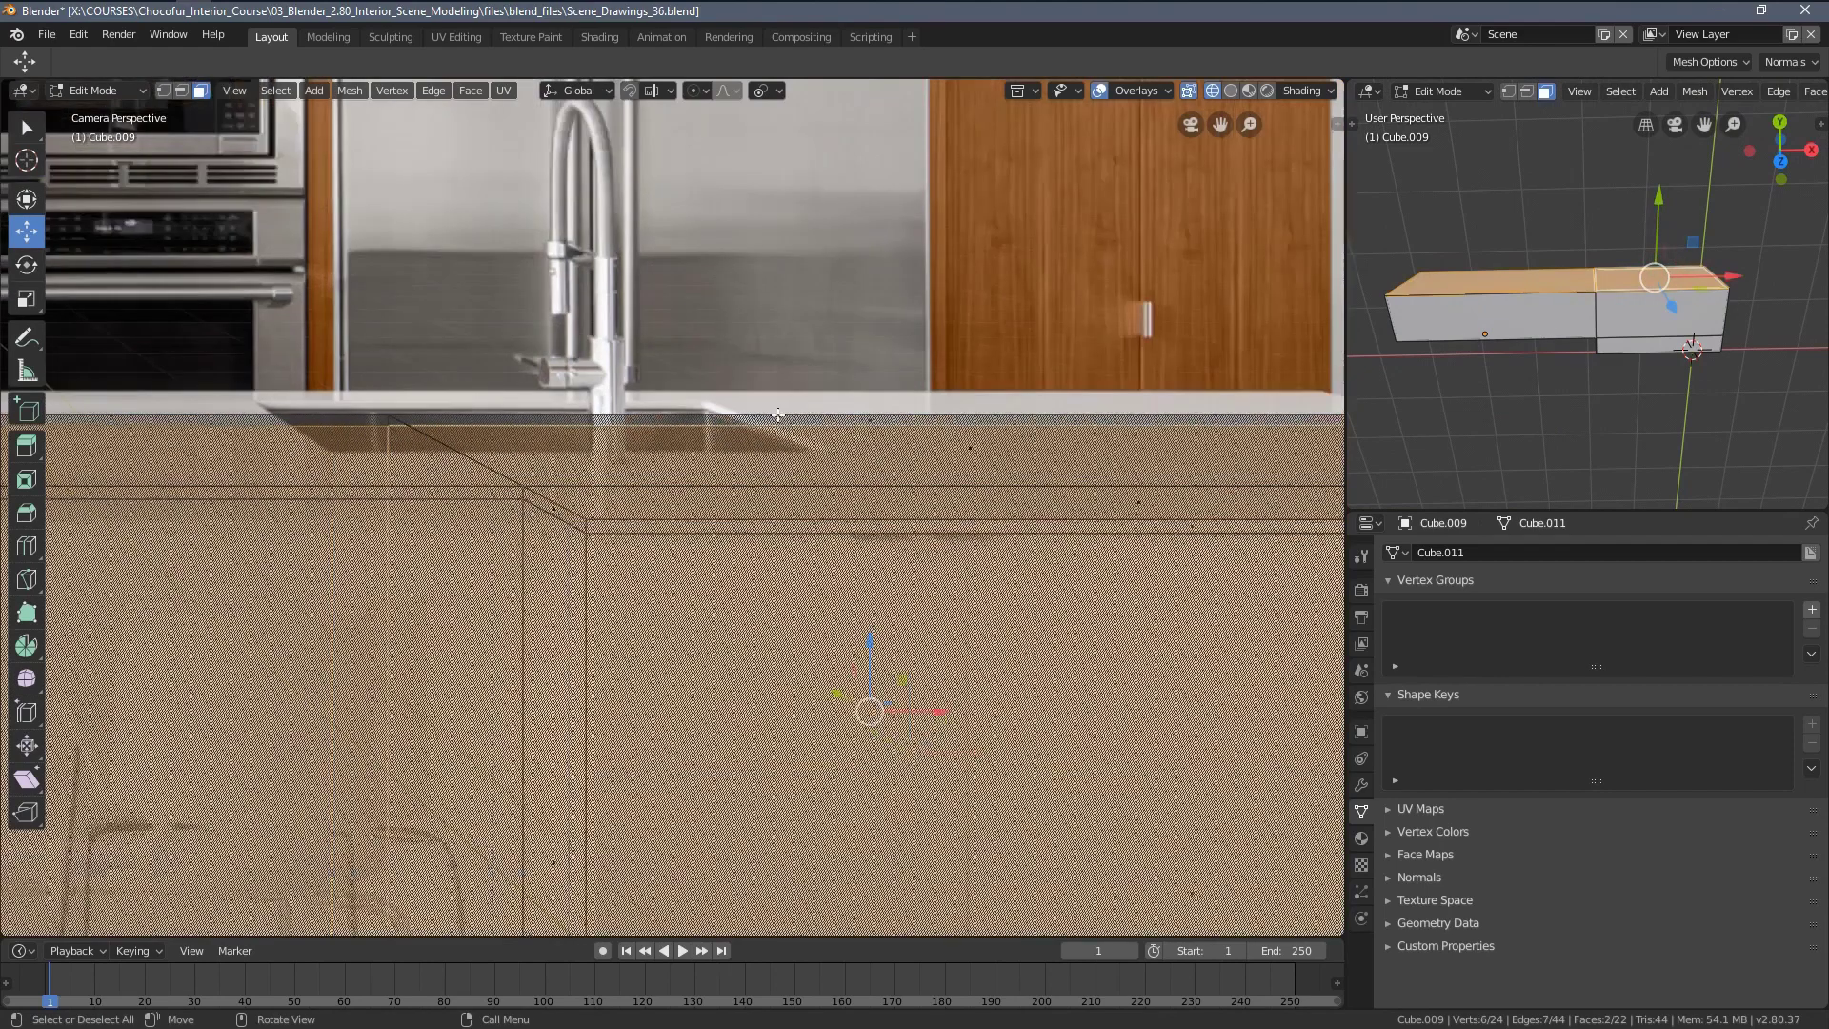
scroll(778, 415, "down", 2)
Try to move only the two large rear faces of the island along Y in the top view
key("KP_7")
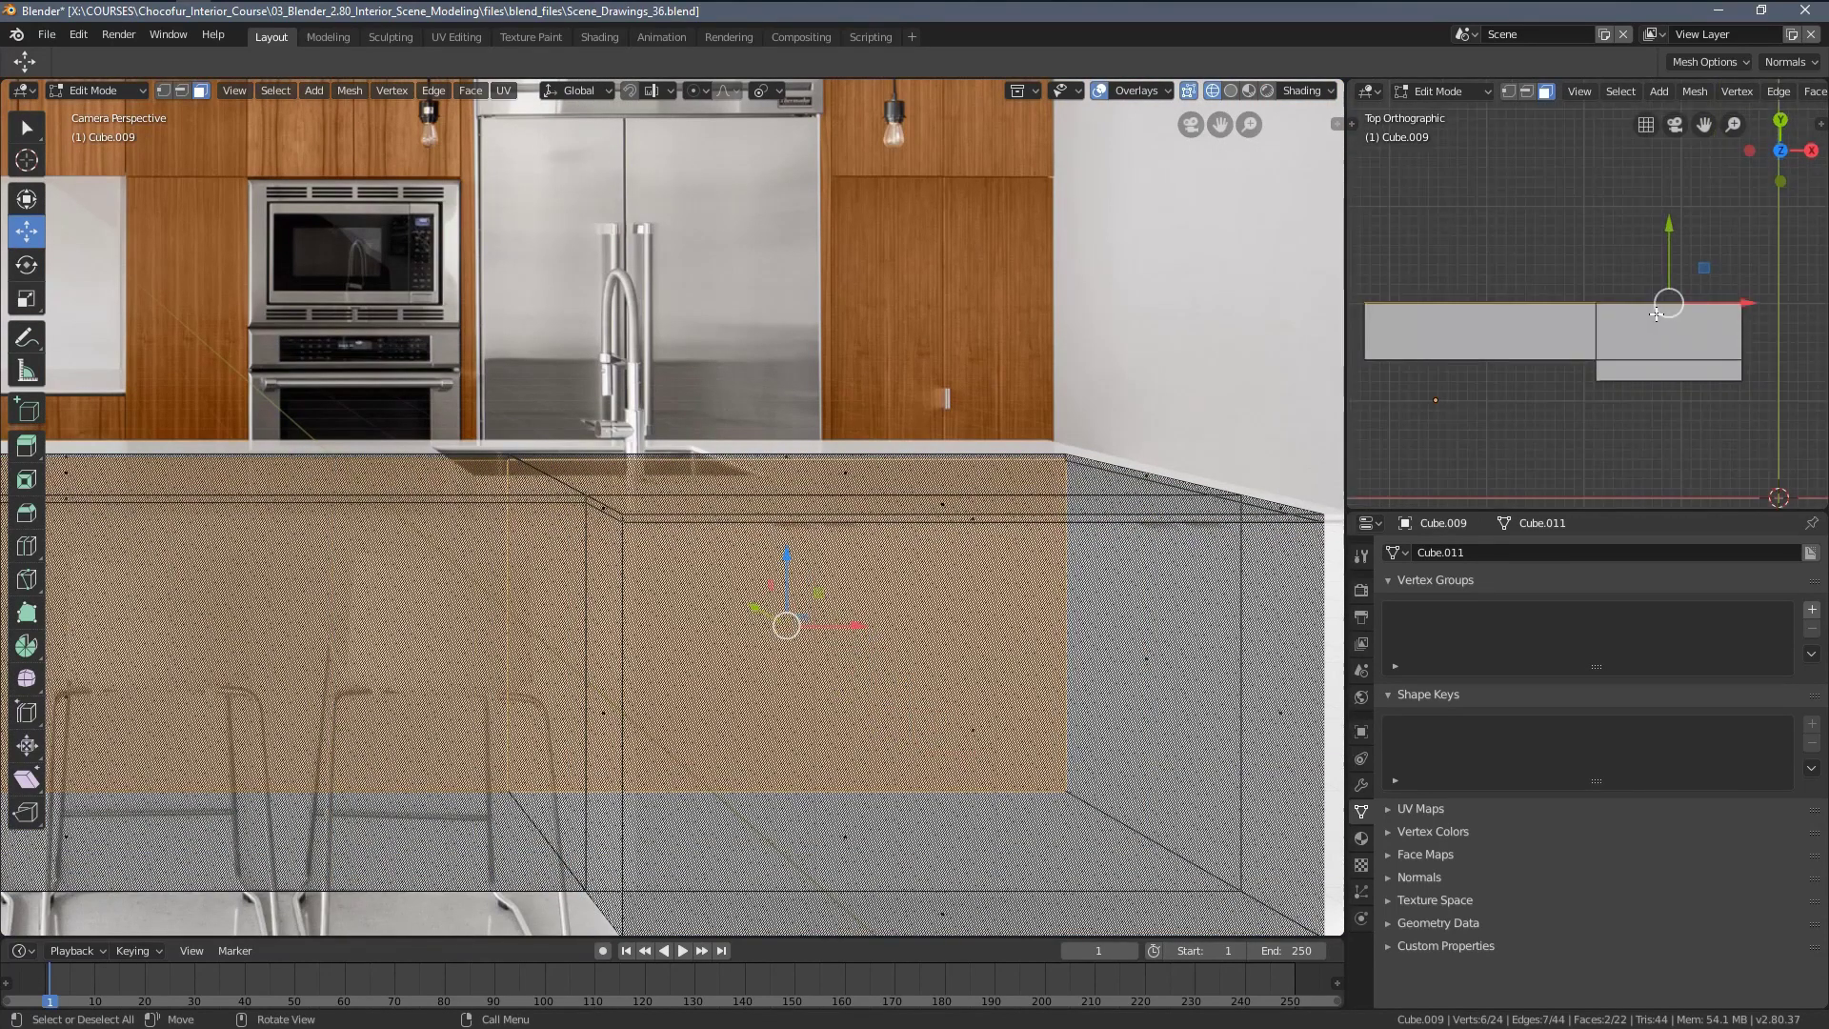
scroll(1576, 289, "up", 4)
left_click_drag(1543, 271, 1464, 297)
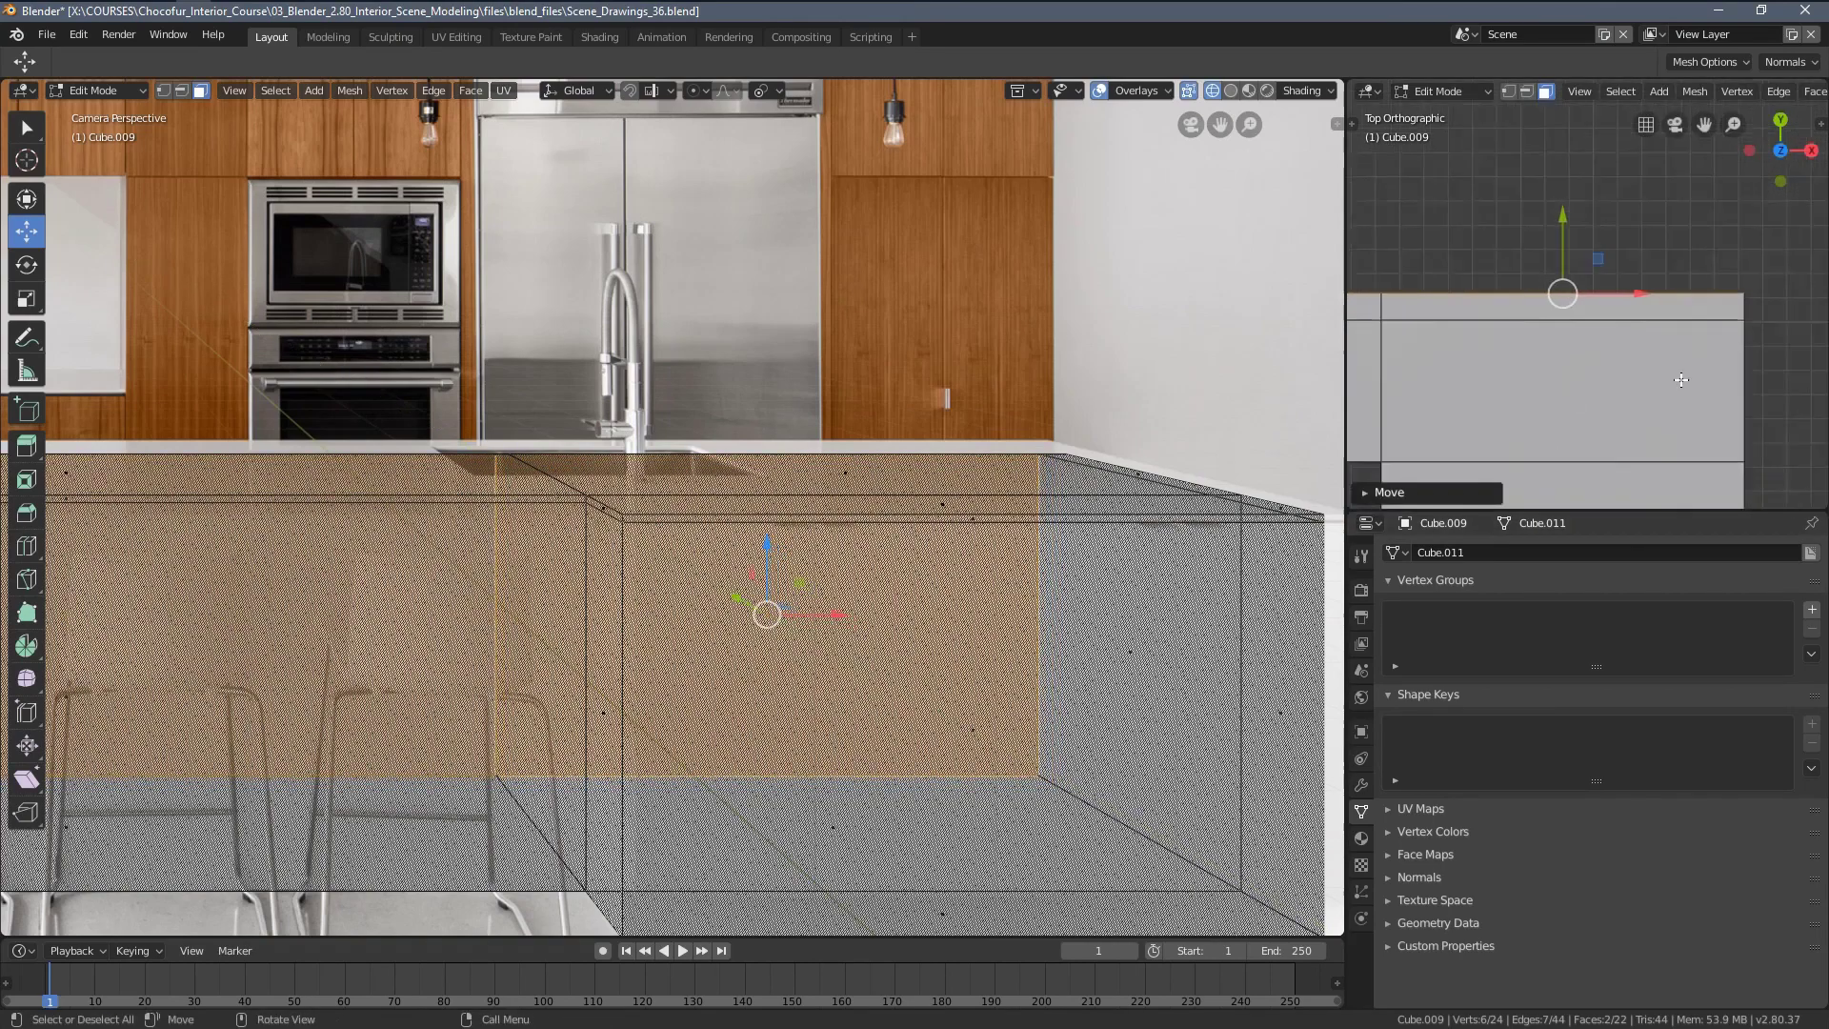
Add the two narrow rear strip faces to the selection and move all four rear faces back along Y to the countertop's rear edge in the photo
middle_click_drag(1464, 297, 1529, 355)
scroll(1529, 355, "up", 2)
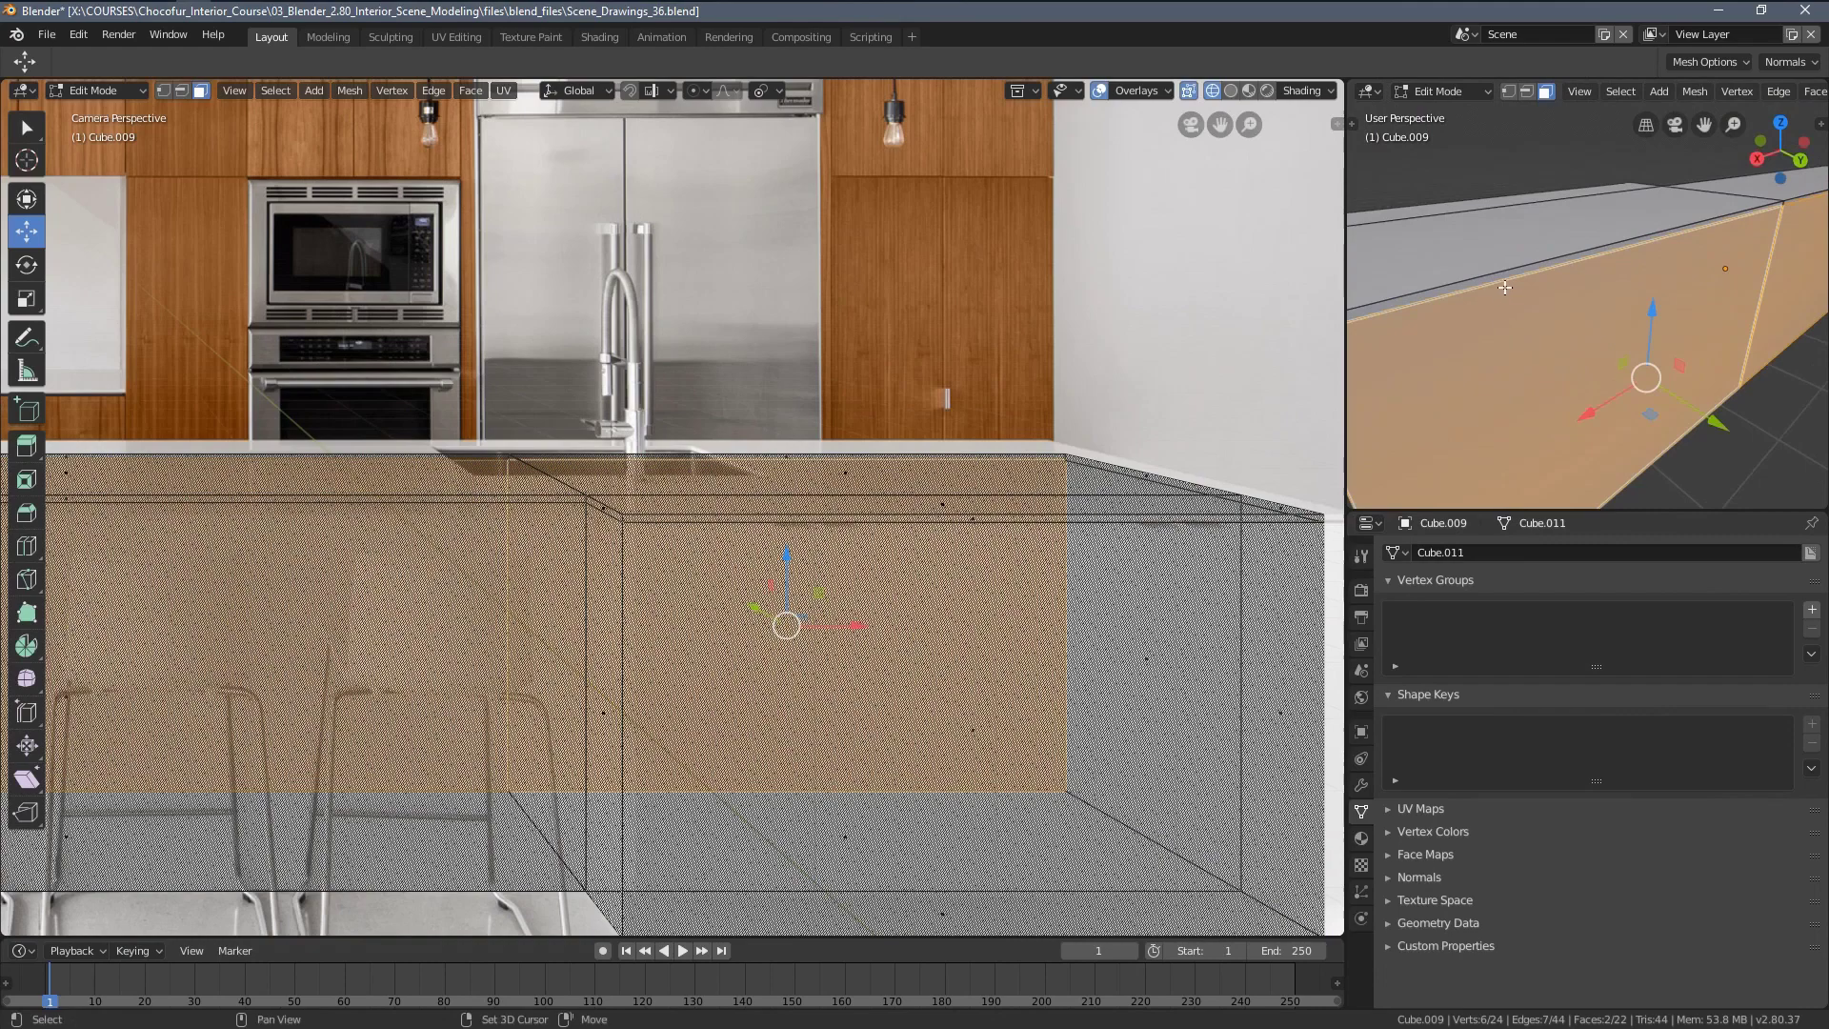
left_click(1506, 286, "shift")
middle_click_drag(1791, 190, 1586, 322, "shift")
scroll(1690, 304, "down", 1)
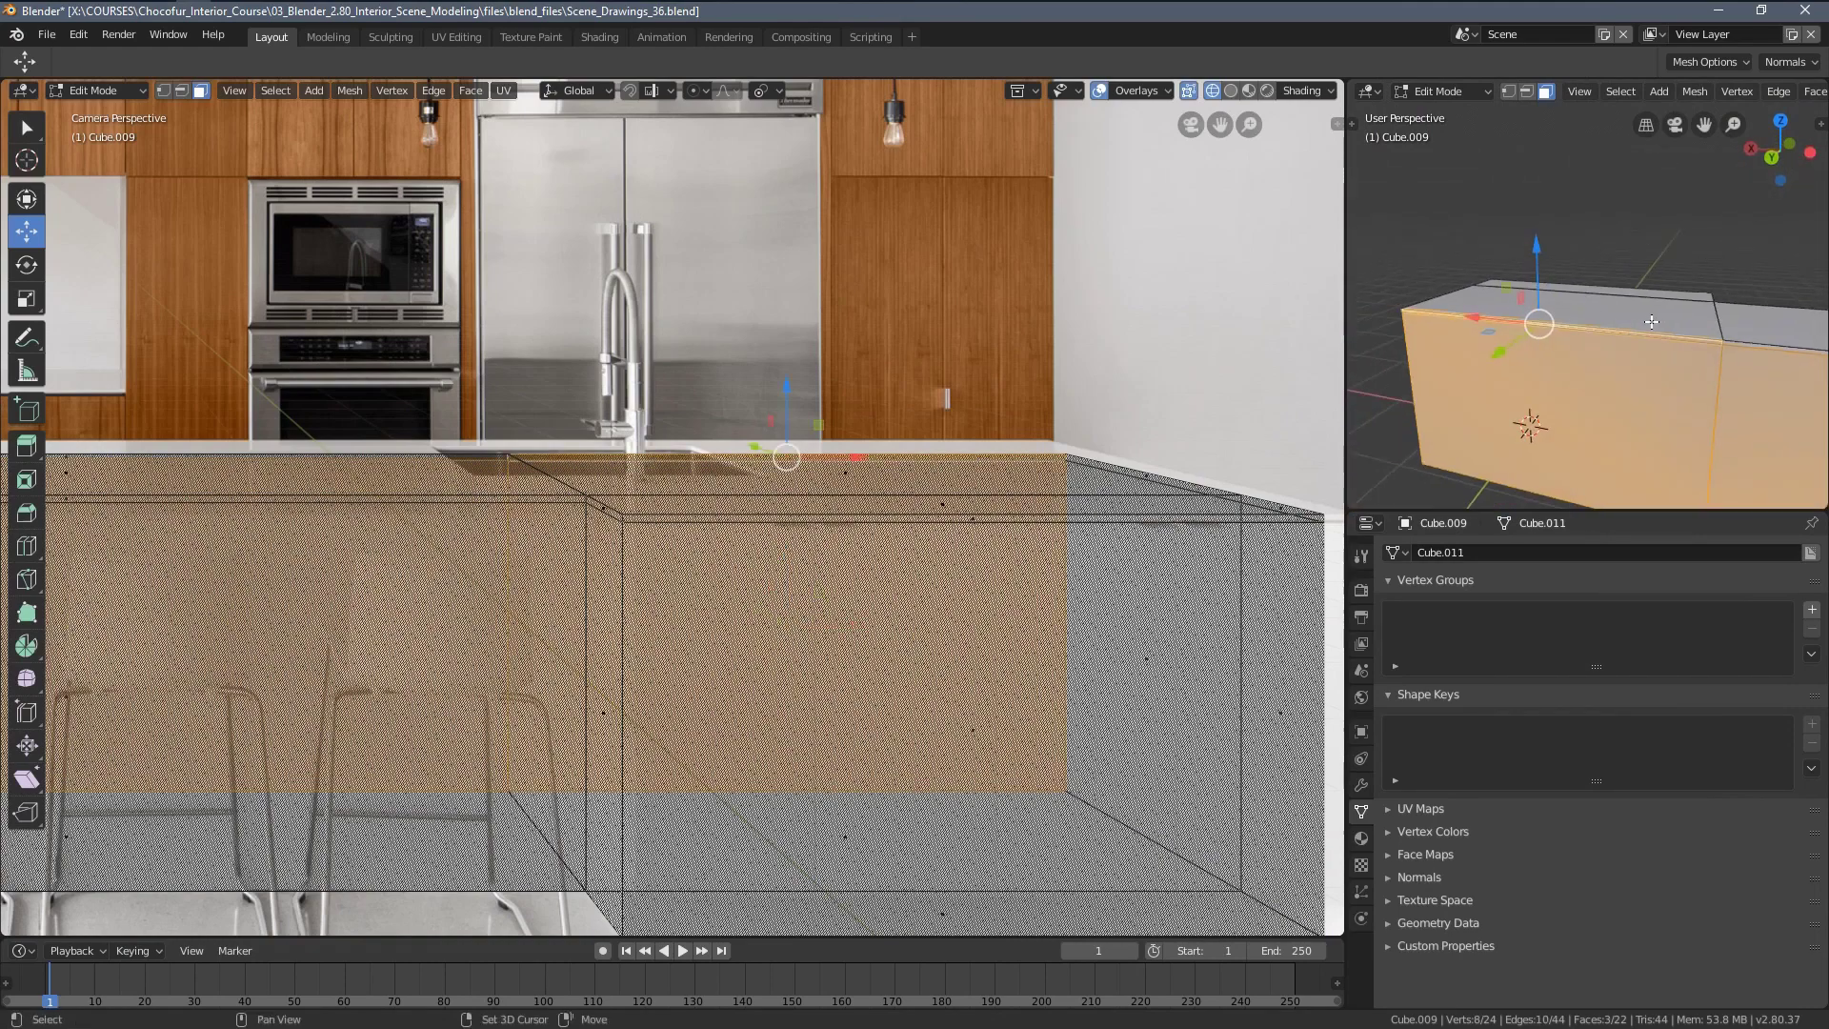
scroll(1650, 322, "up", 8)
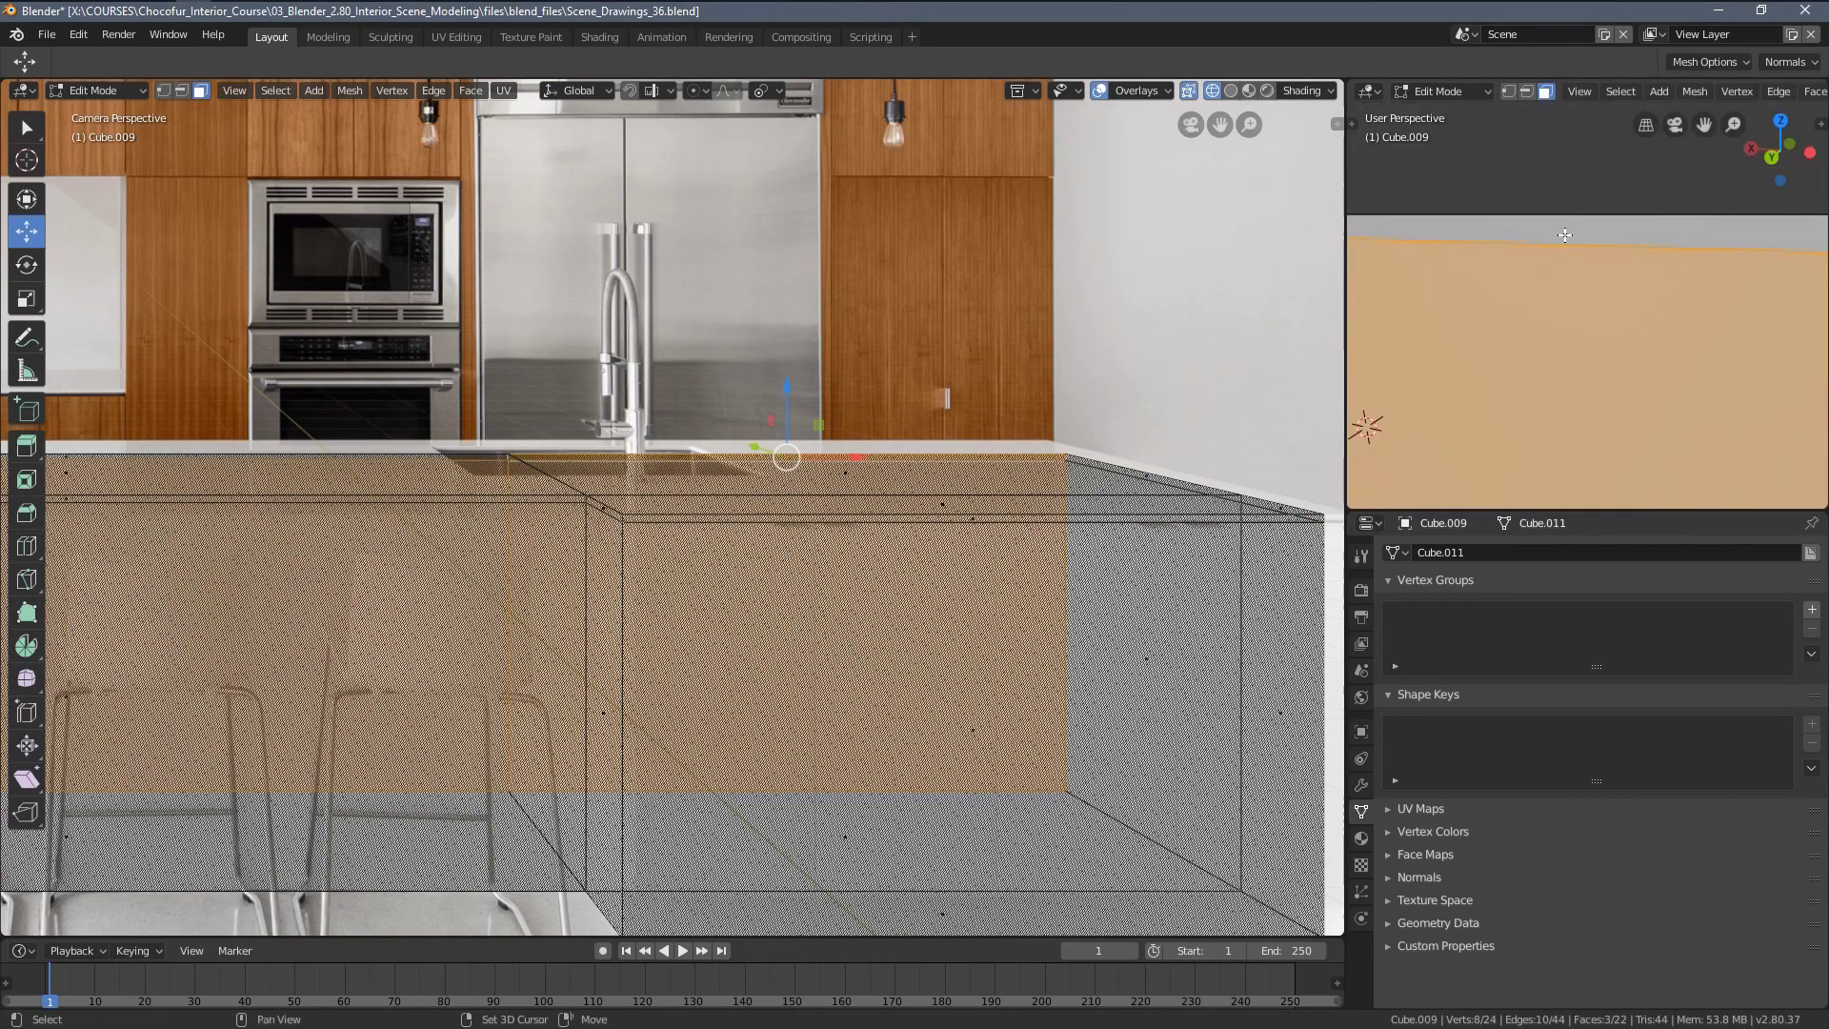
left_click(1566, 234, "shift")
middle_click_drag(1565, 234, 1568, 354)
scroll(897, 442, "up", 3)
scroll(1515, 304, "up", 3)
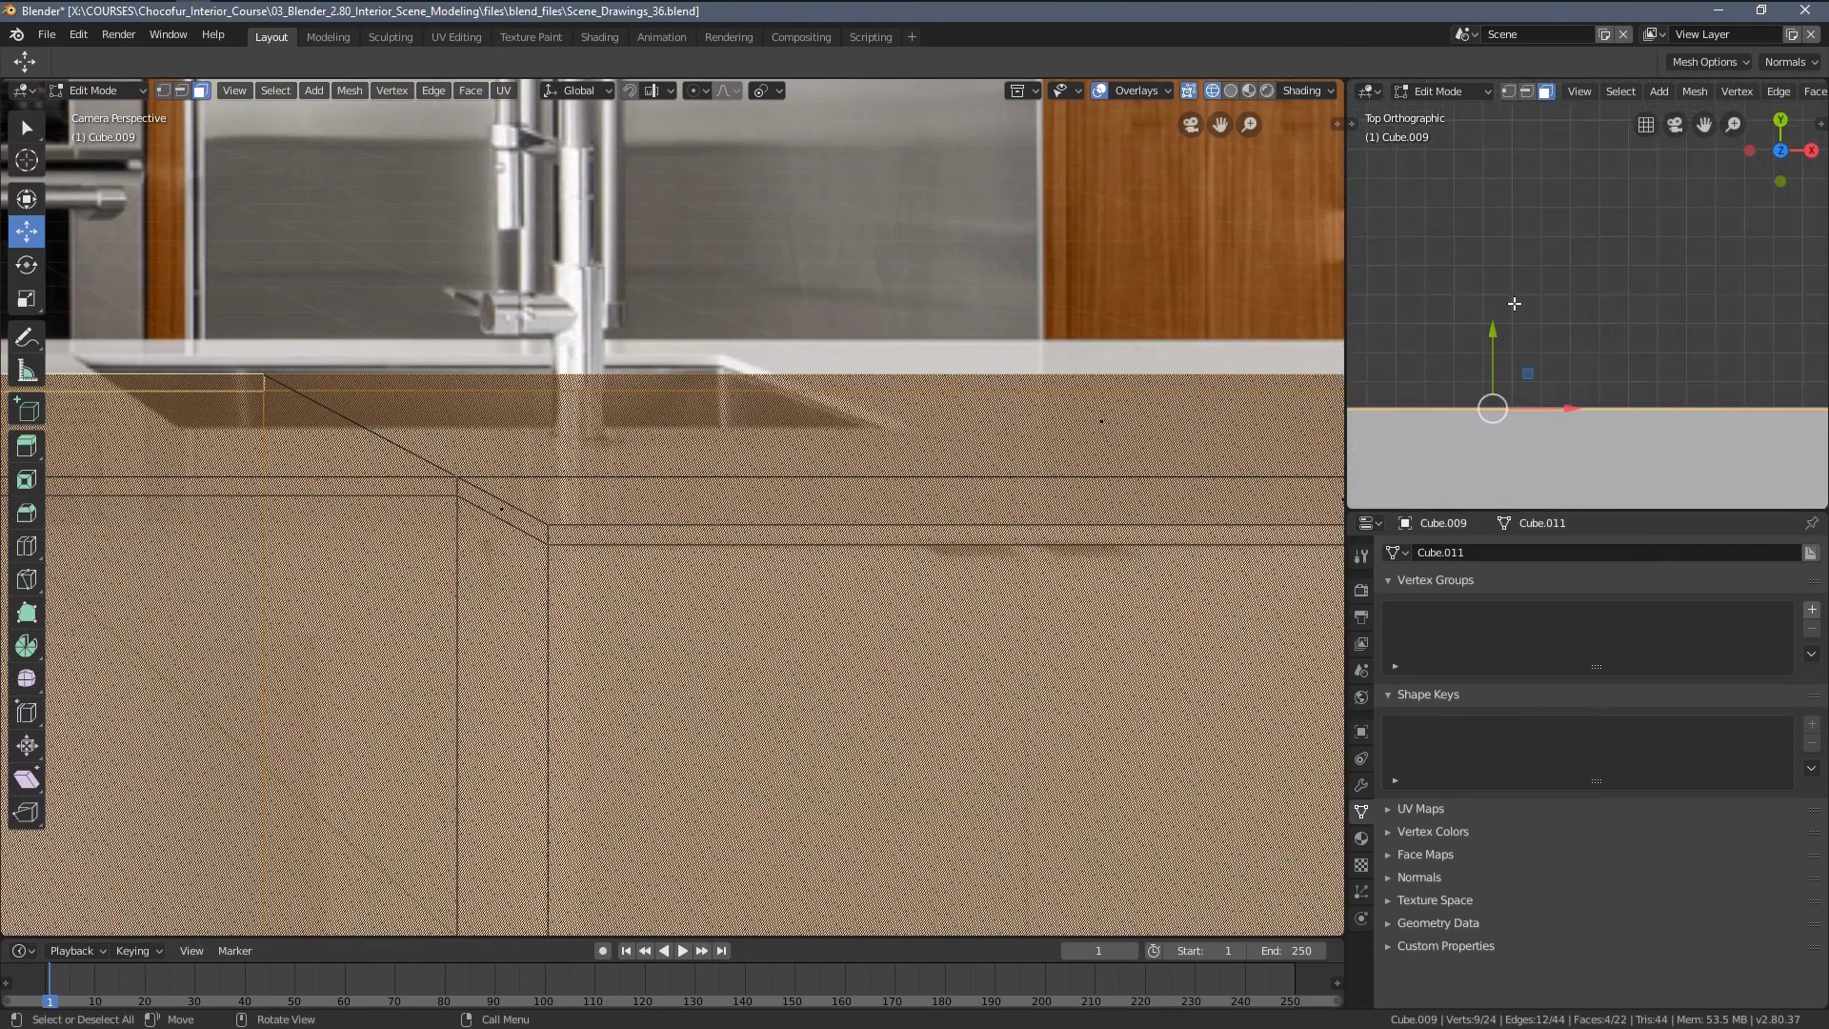
left_click_drag(1497, 341, 1483, 266)
Examine how the island block's right end and rear edge line up with the countertop and side panel in the photo
scroll(810, 469, "down", 7)
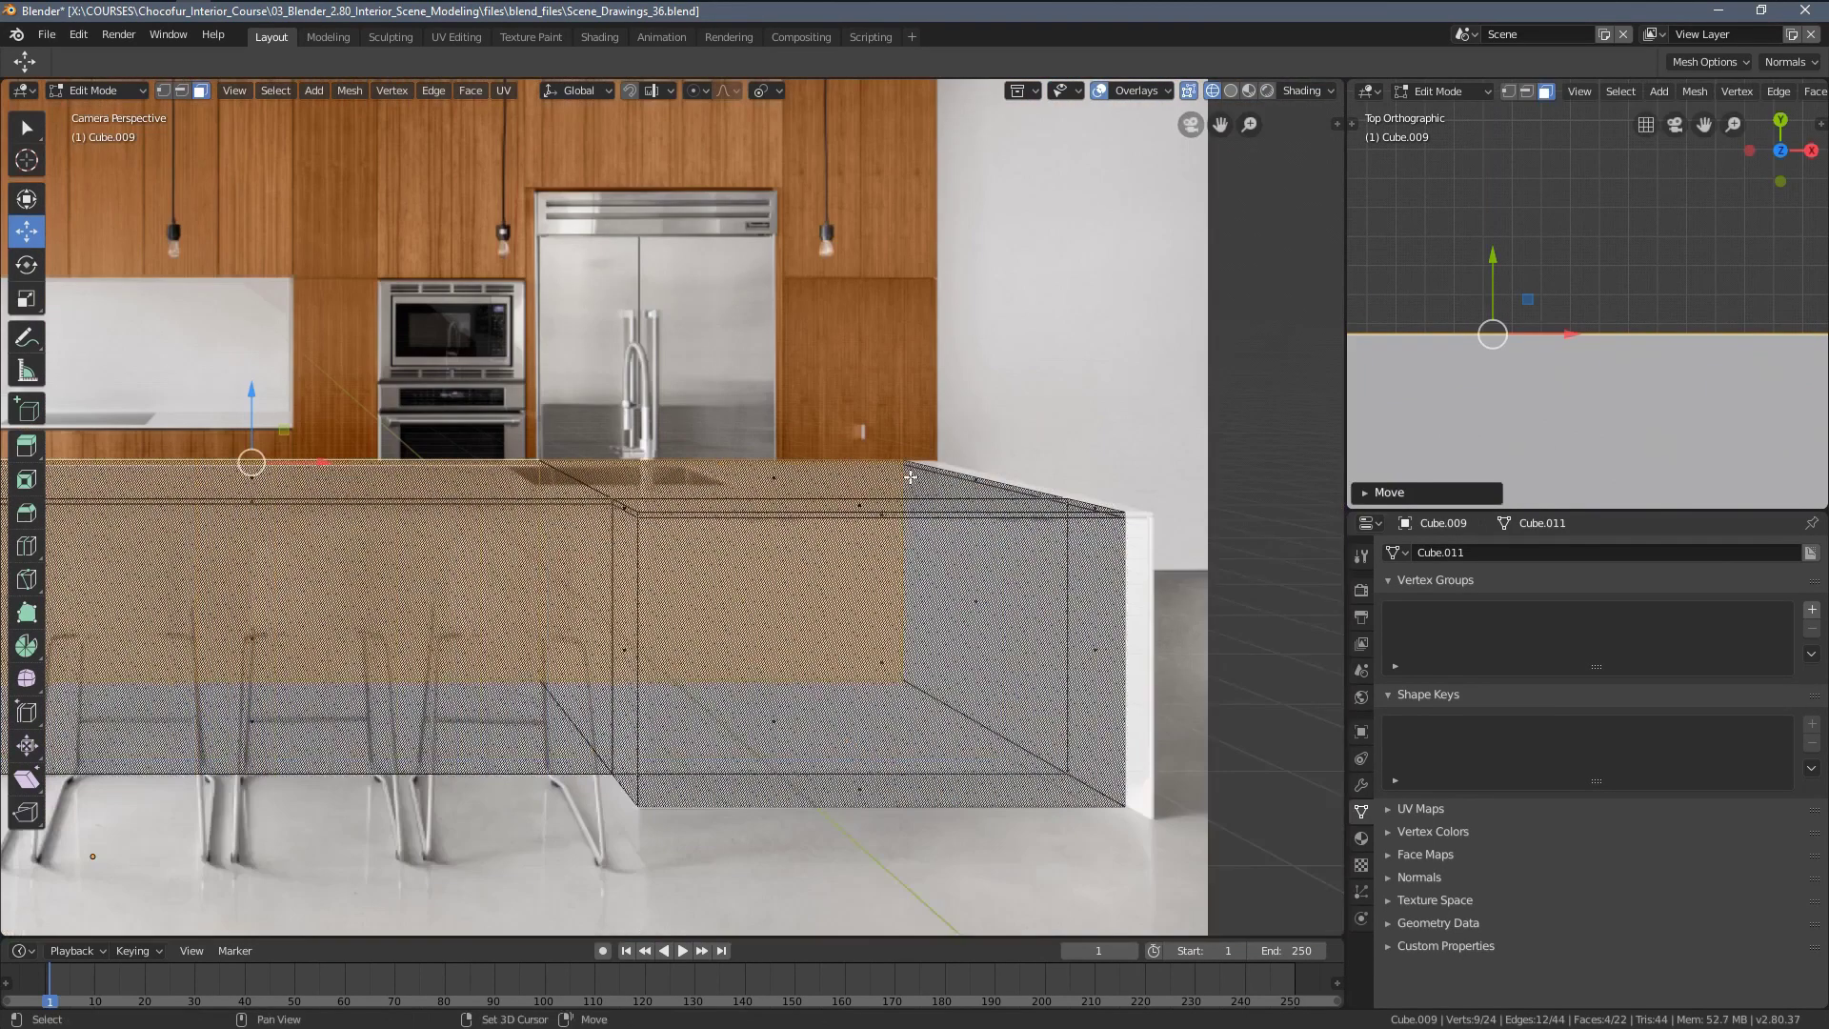
middle_click_drag(970, 516, 767, 468, "shift")
scroll(767, 468, "up", 3)
scroll(767, 467, "up", 1)
middle_click_drag(958, 513, 784, 396, "shift")
scroll(895, 521, "down", 3)
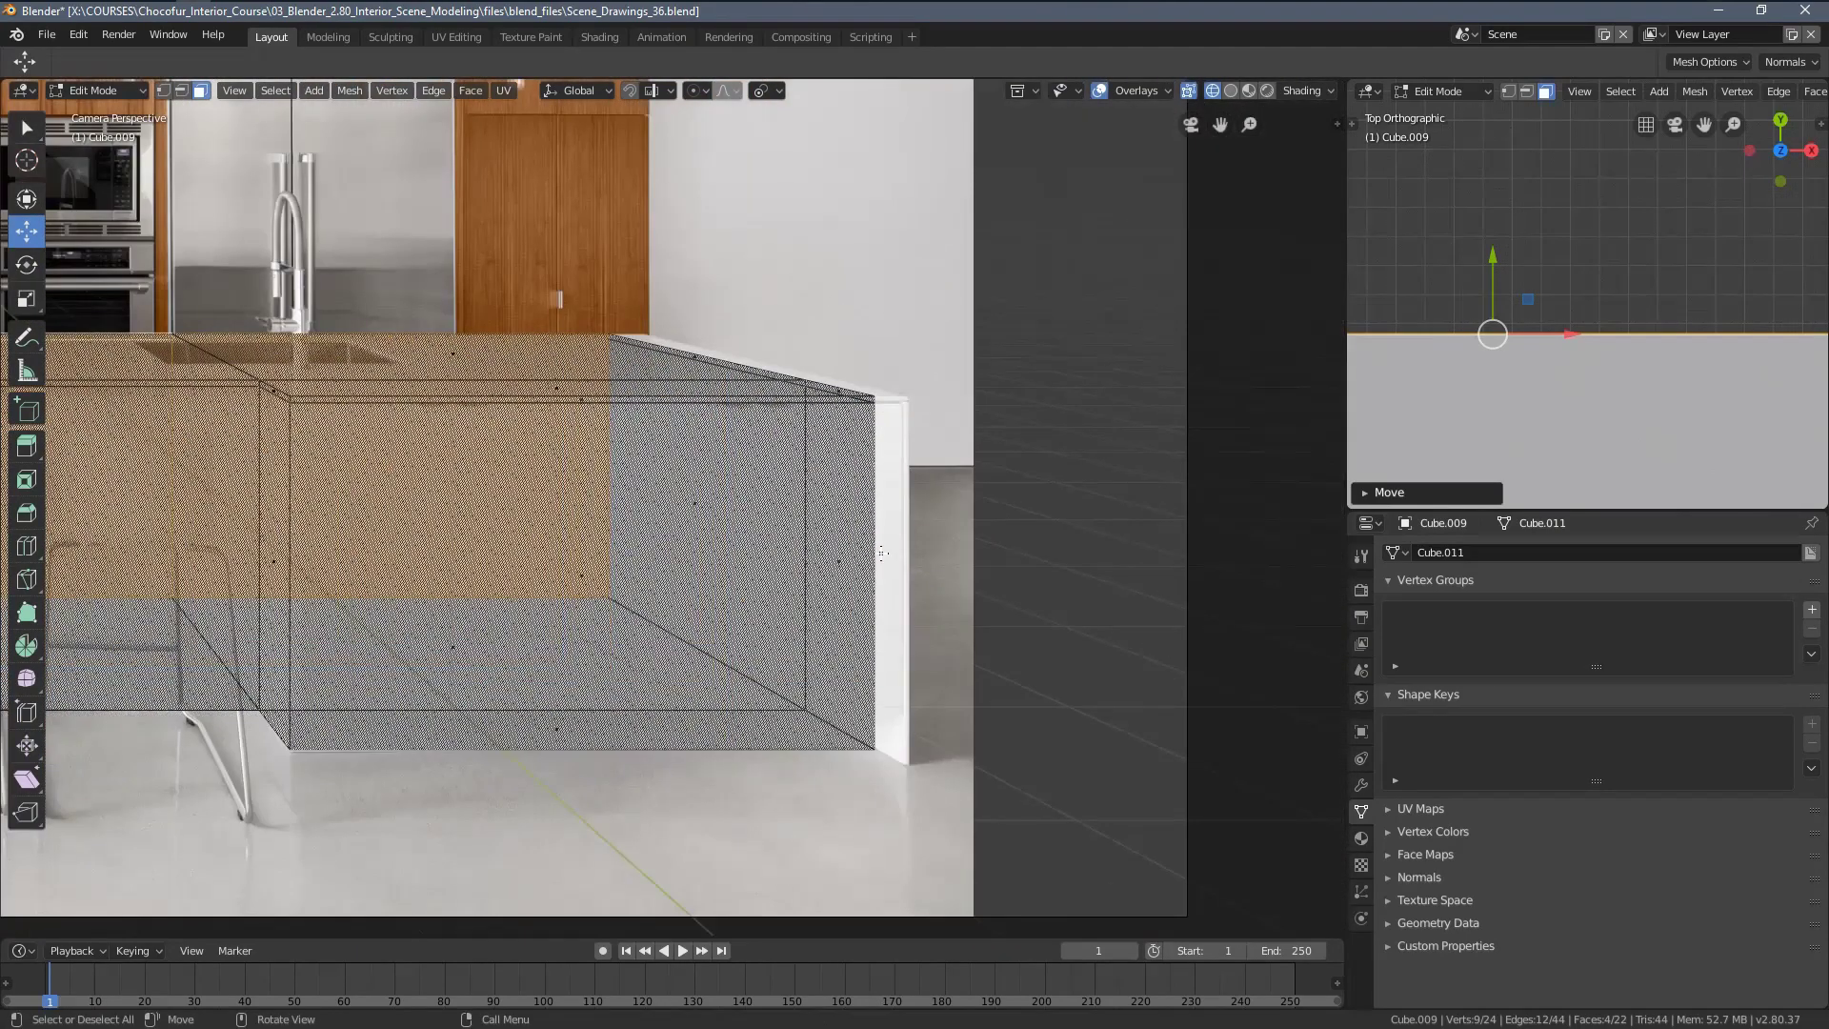
middle_click_drag(859, 595, 829, 528, "shift")
scroll(831, 528, "up", 4)
middle_click_drag(919, 375, 917, 516, "shift")
scroll(874, 510, "down", 4)
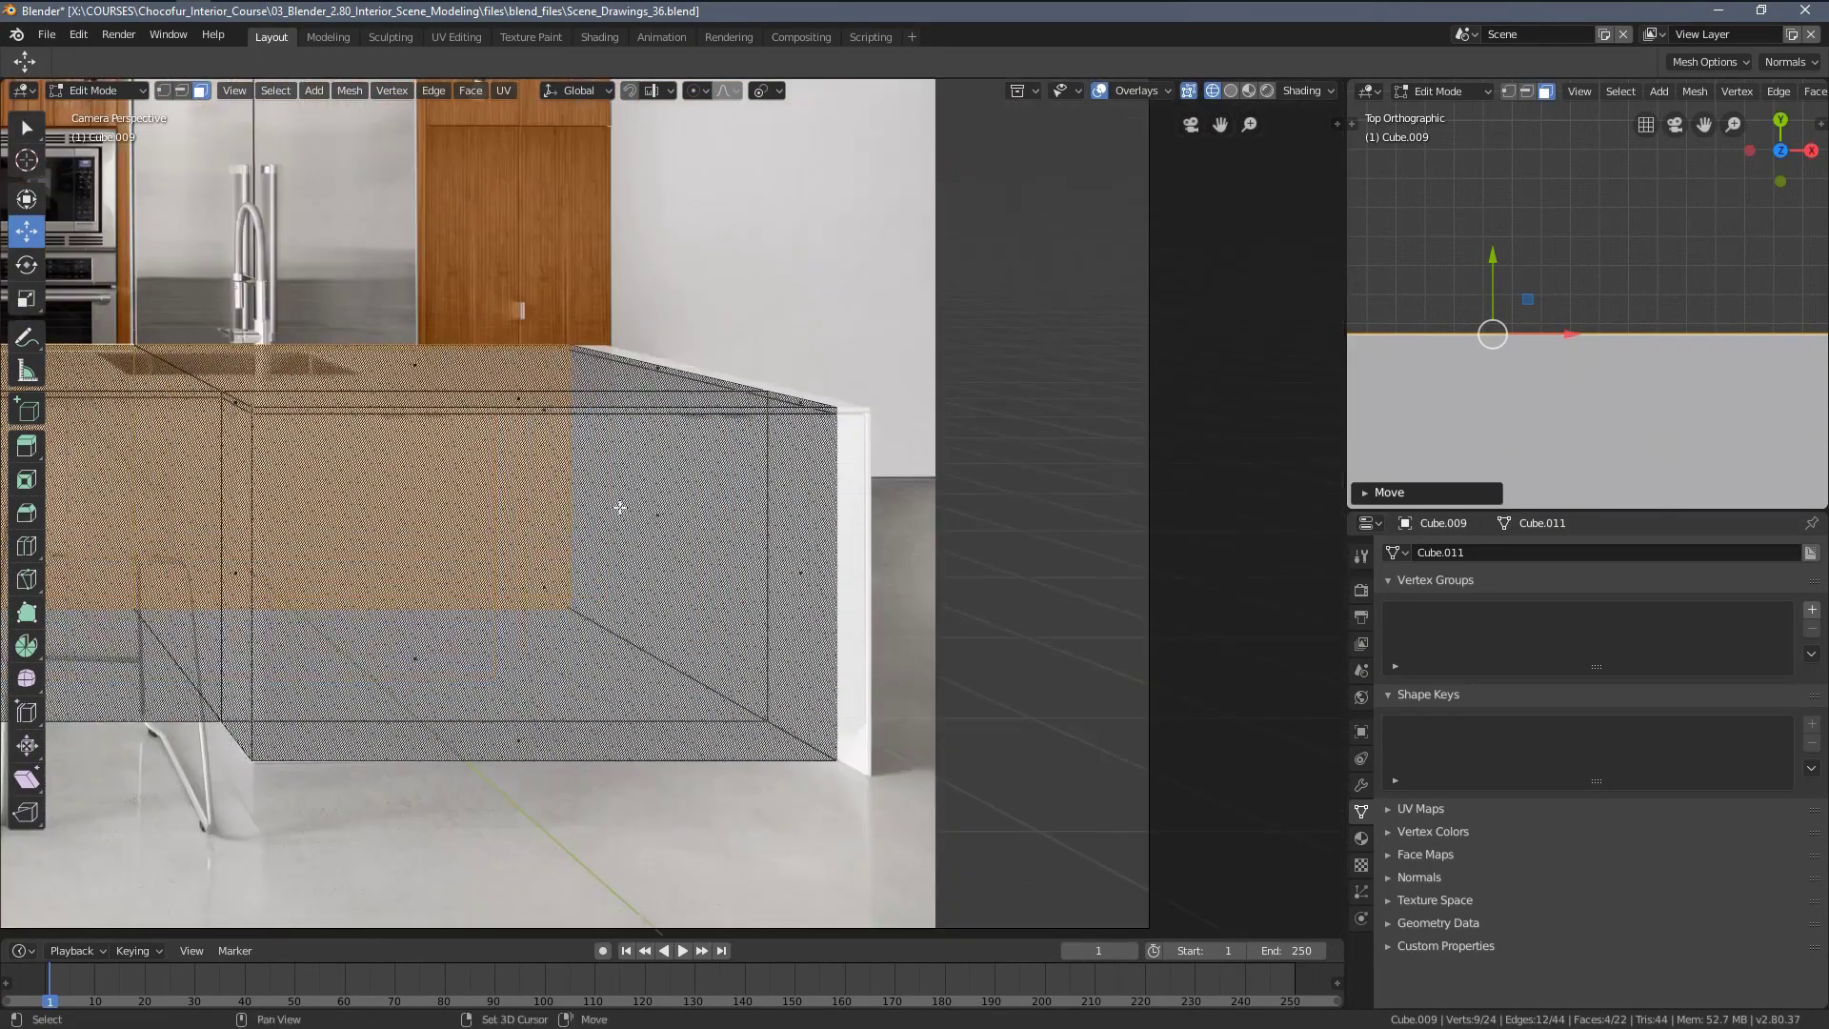
middle_click_drag(617, 510, 858, 498, "shift")
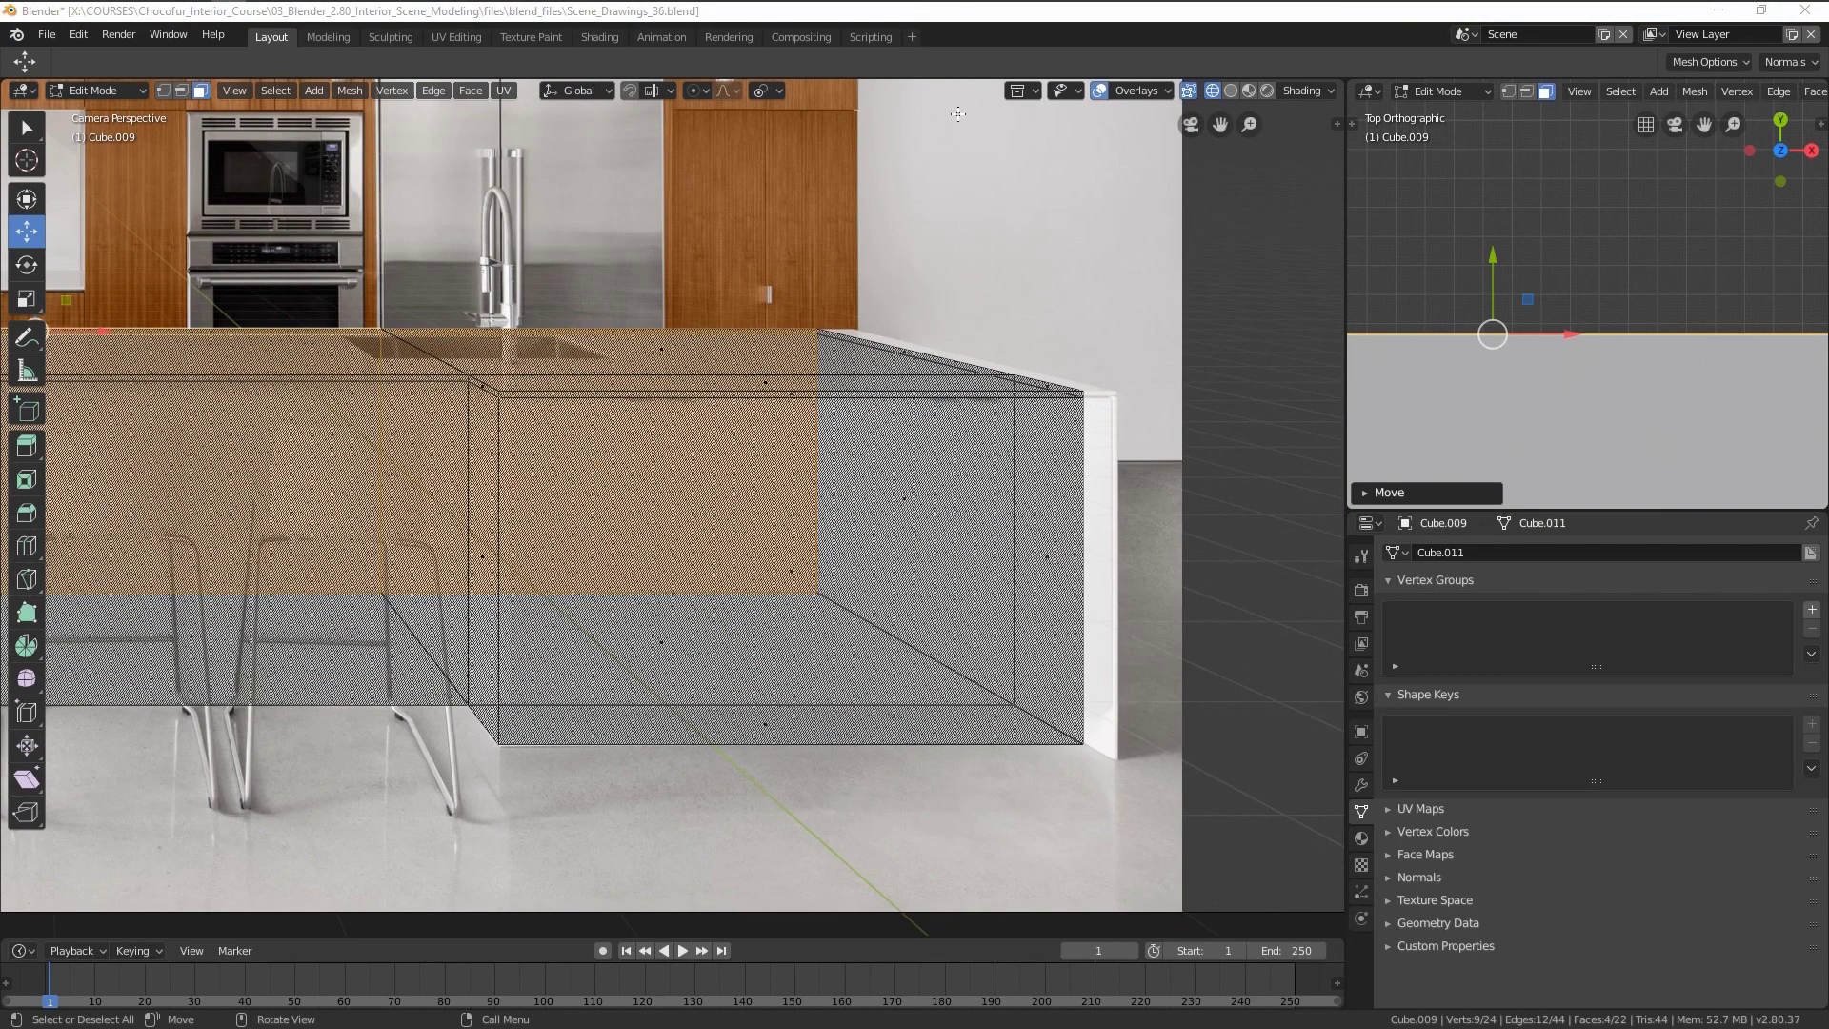
Examine the lower corner of the island's front step against the floor line in the photo, in solid and wireframe shading
left_click(927, 16)
scroll(800, 498, "up", 6)
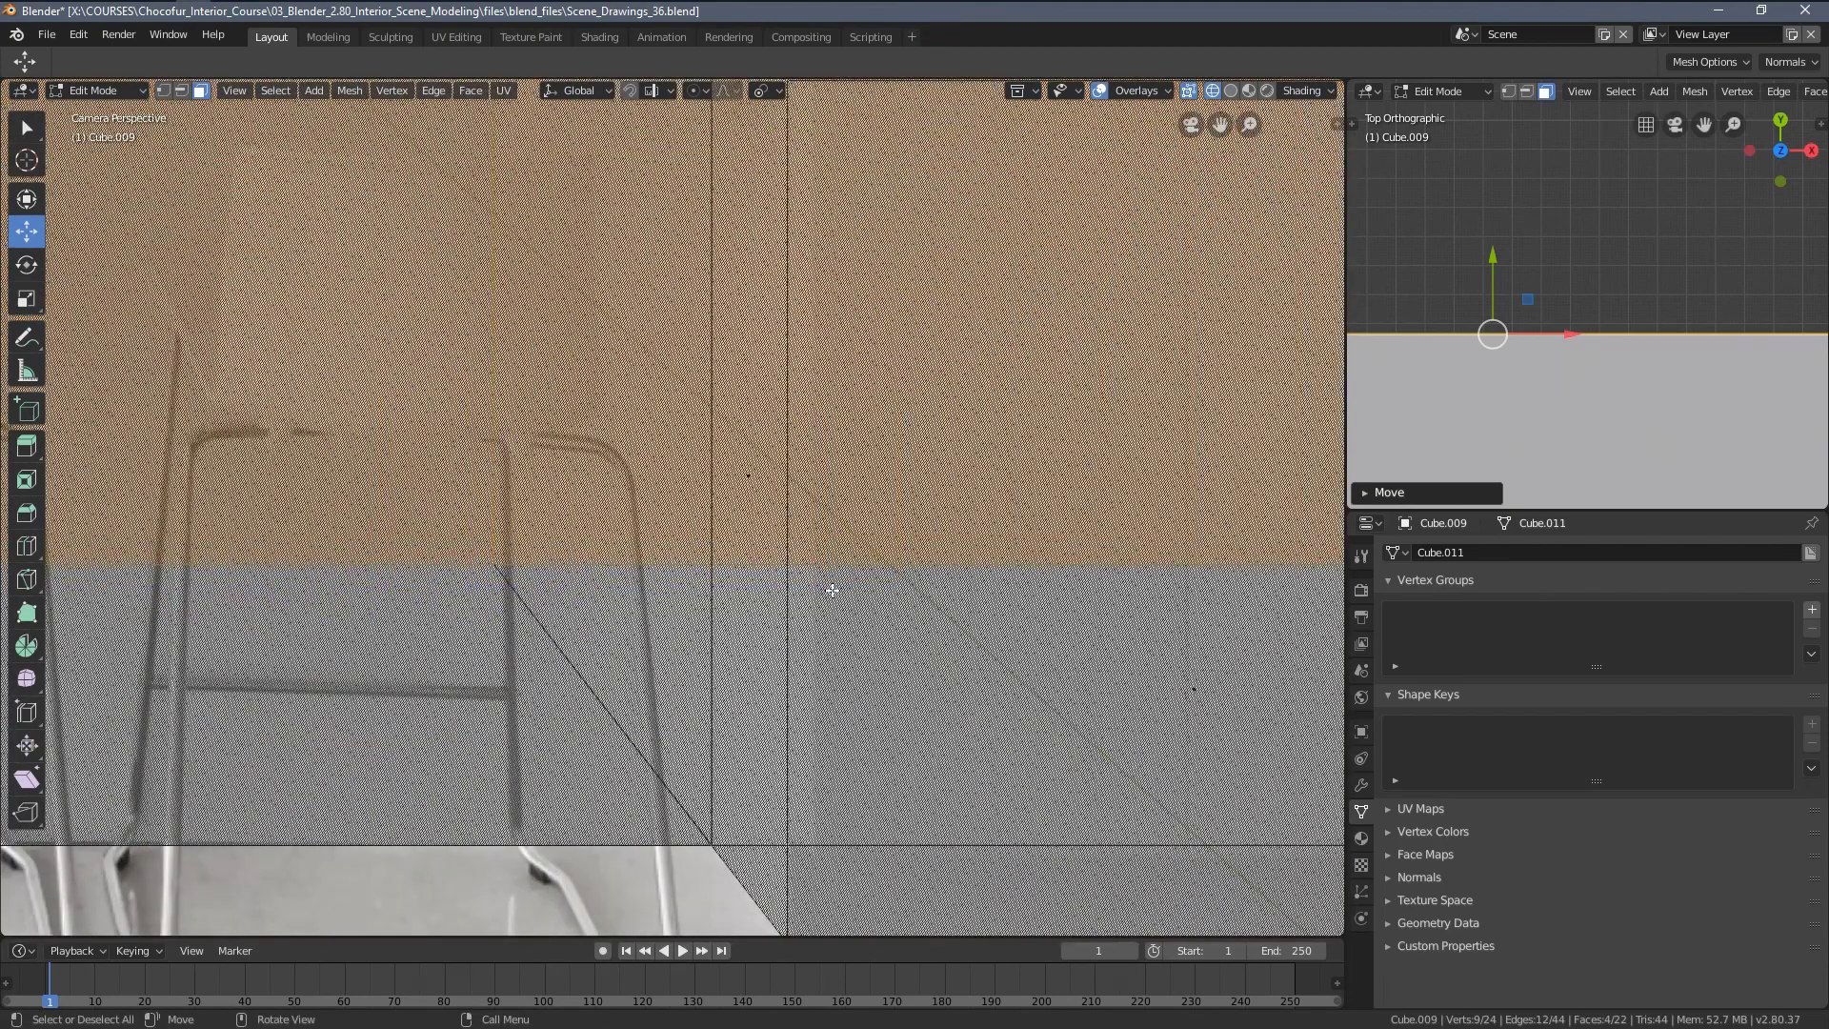
middle_click_drag(833, 591, 703, 370, "shift")
key("z")
left_click(790, 386)
scroll(750, 440, "up", 3)
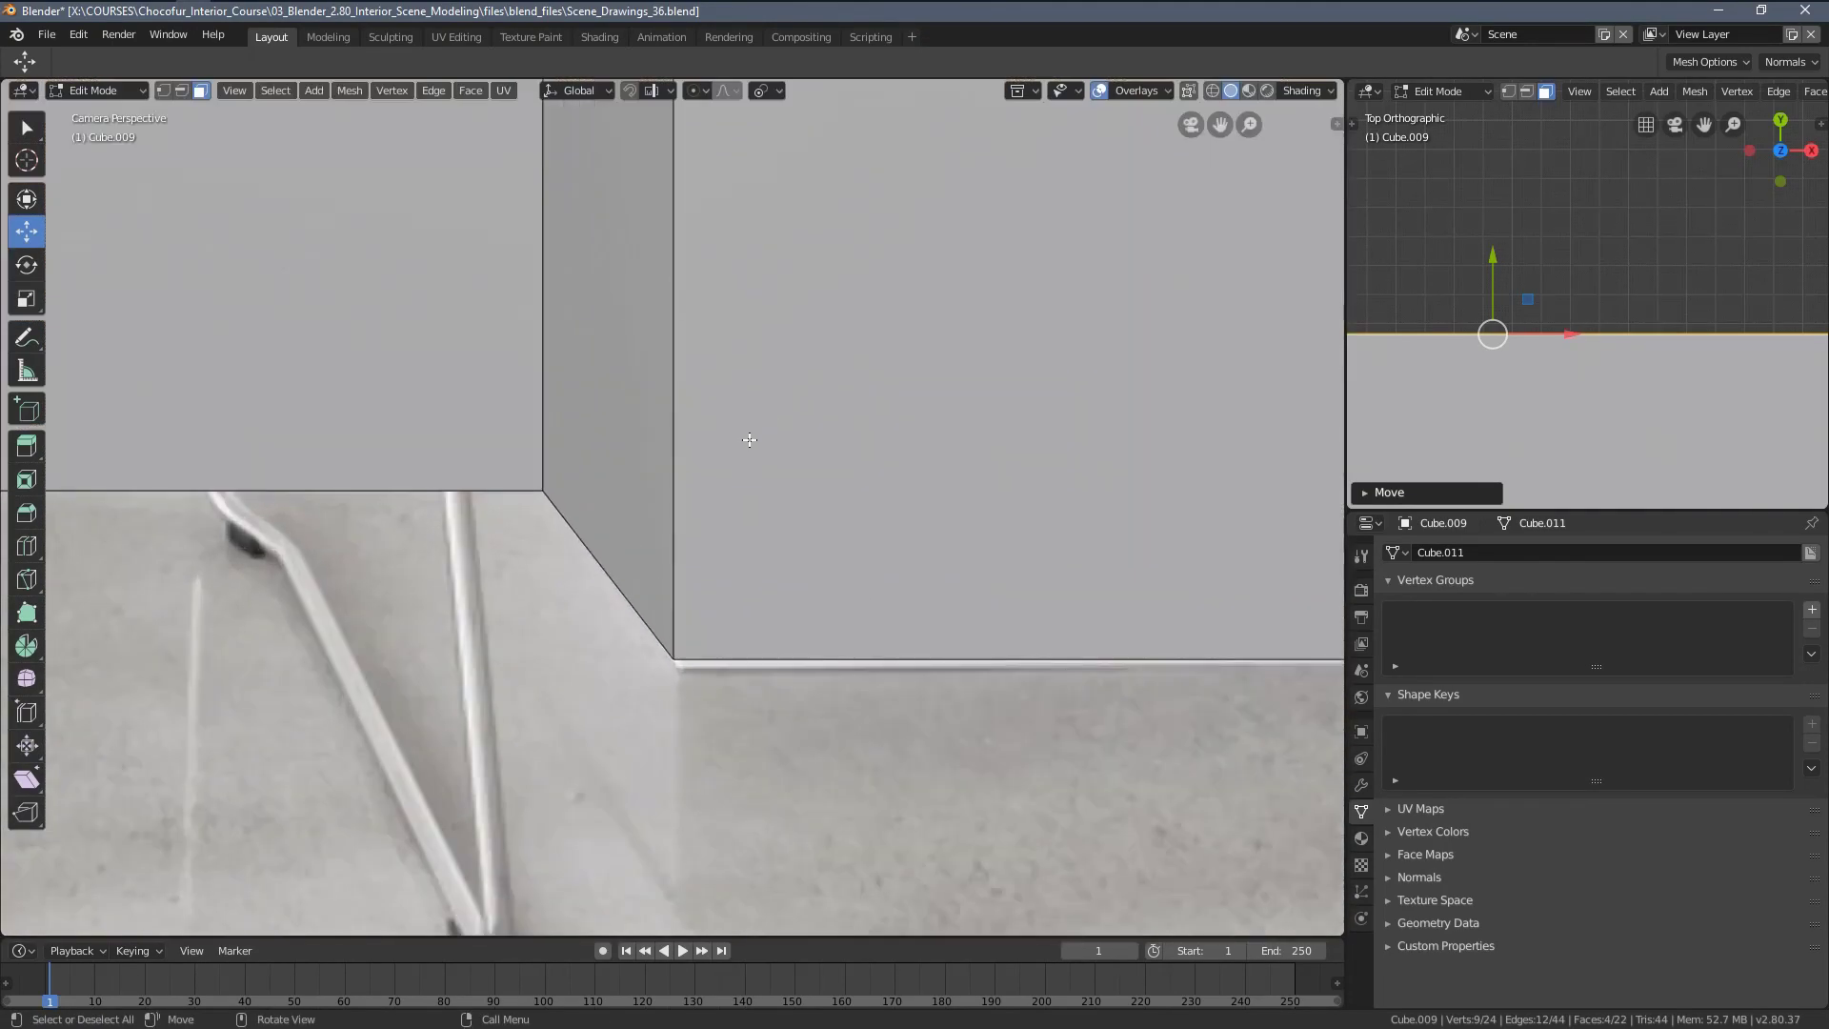
scroll(716, 491, "down", 2)
scroll(721, 569, "up", 2)
key("z")
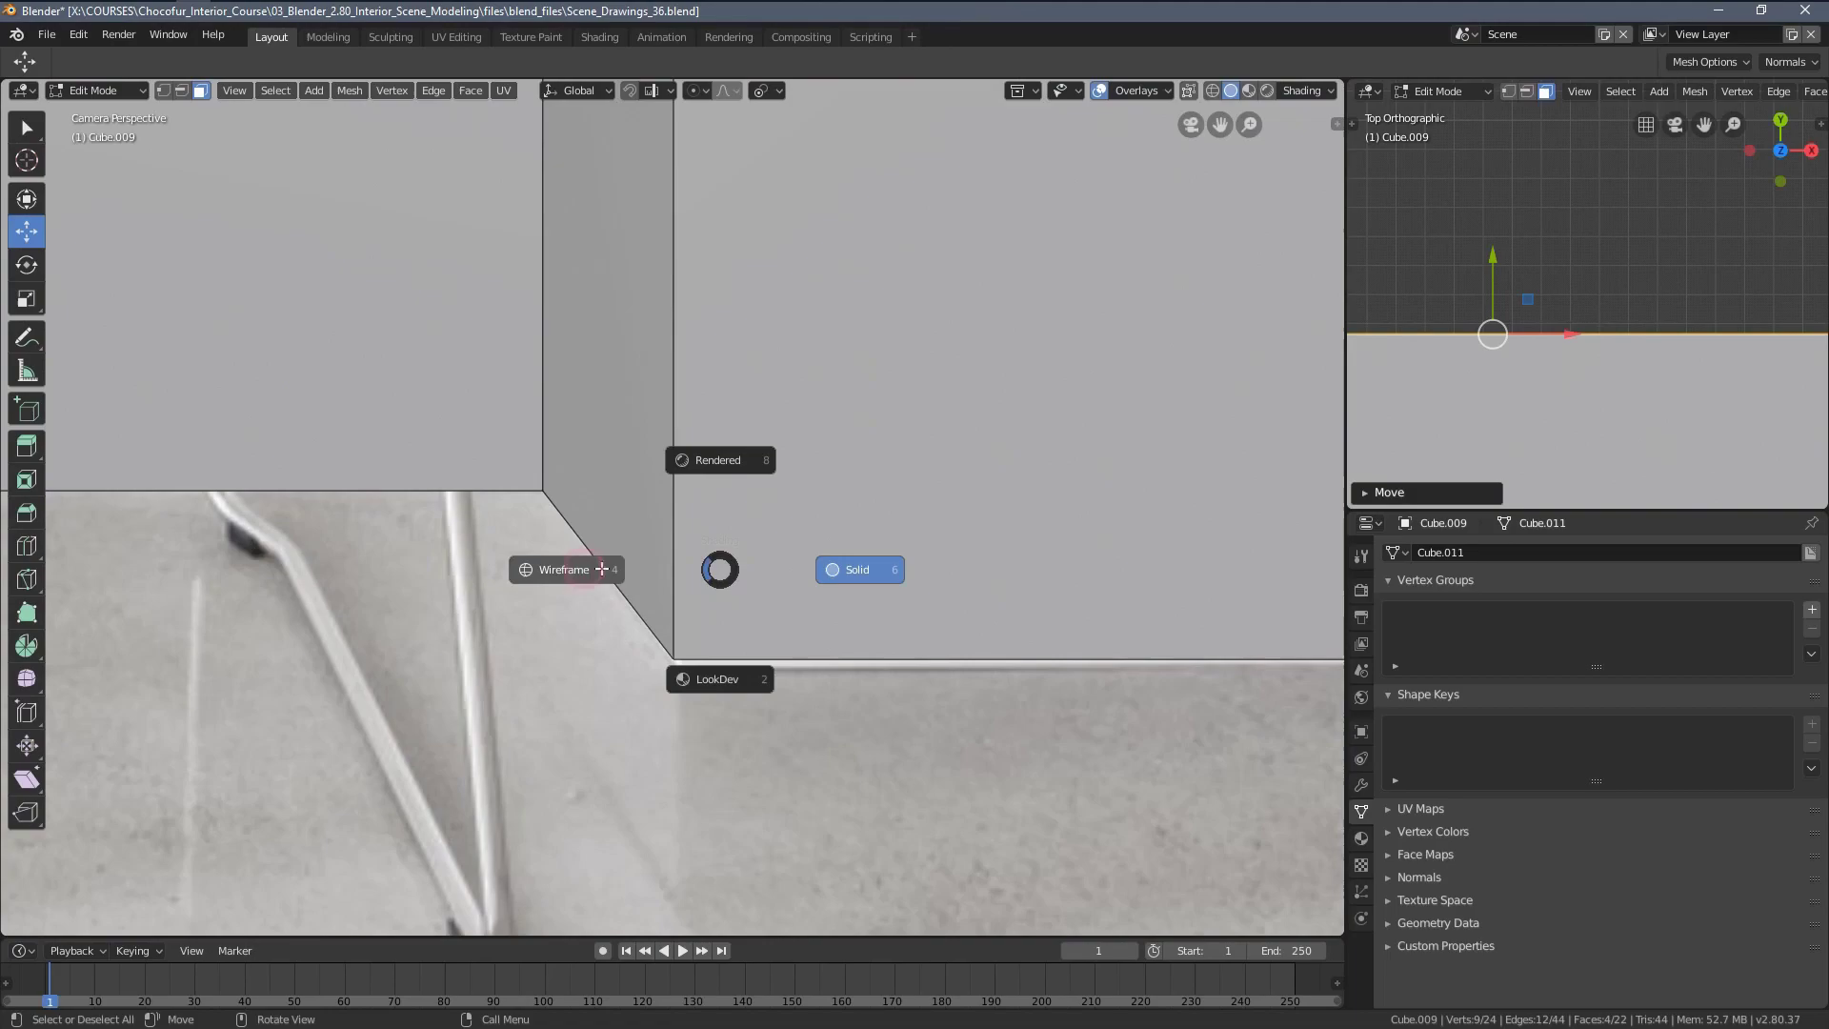
left_click(602, 569)
scroll(695, 481, "up", 2)
Switch to Object Mode and examine how the island's lower edges and right end line up with the side panel in the photo
key("Tab")
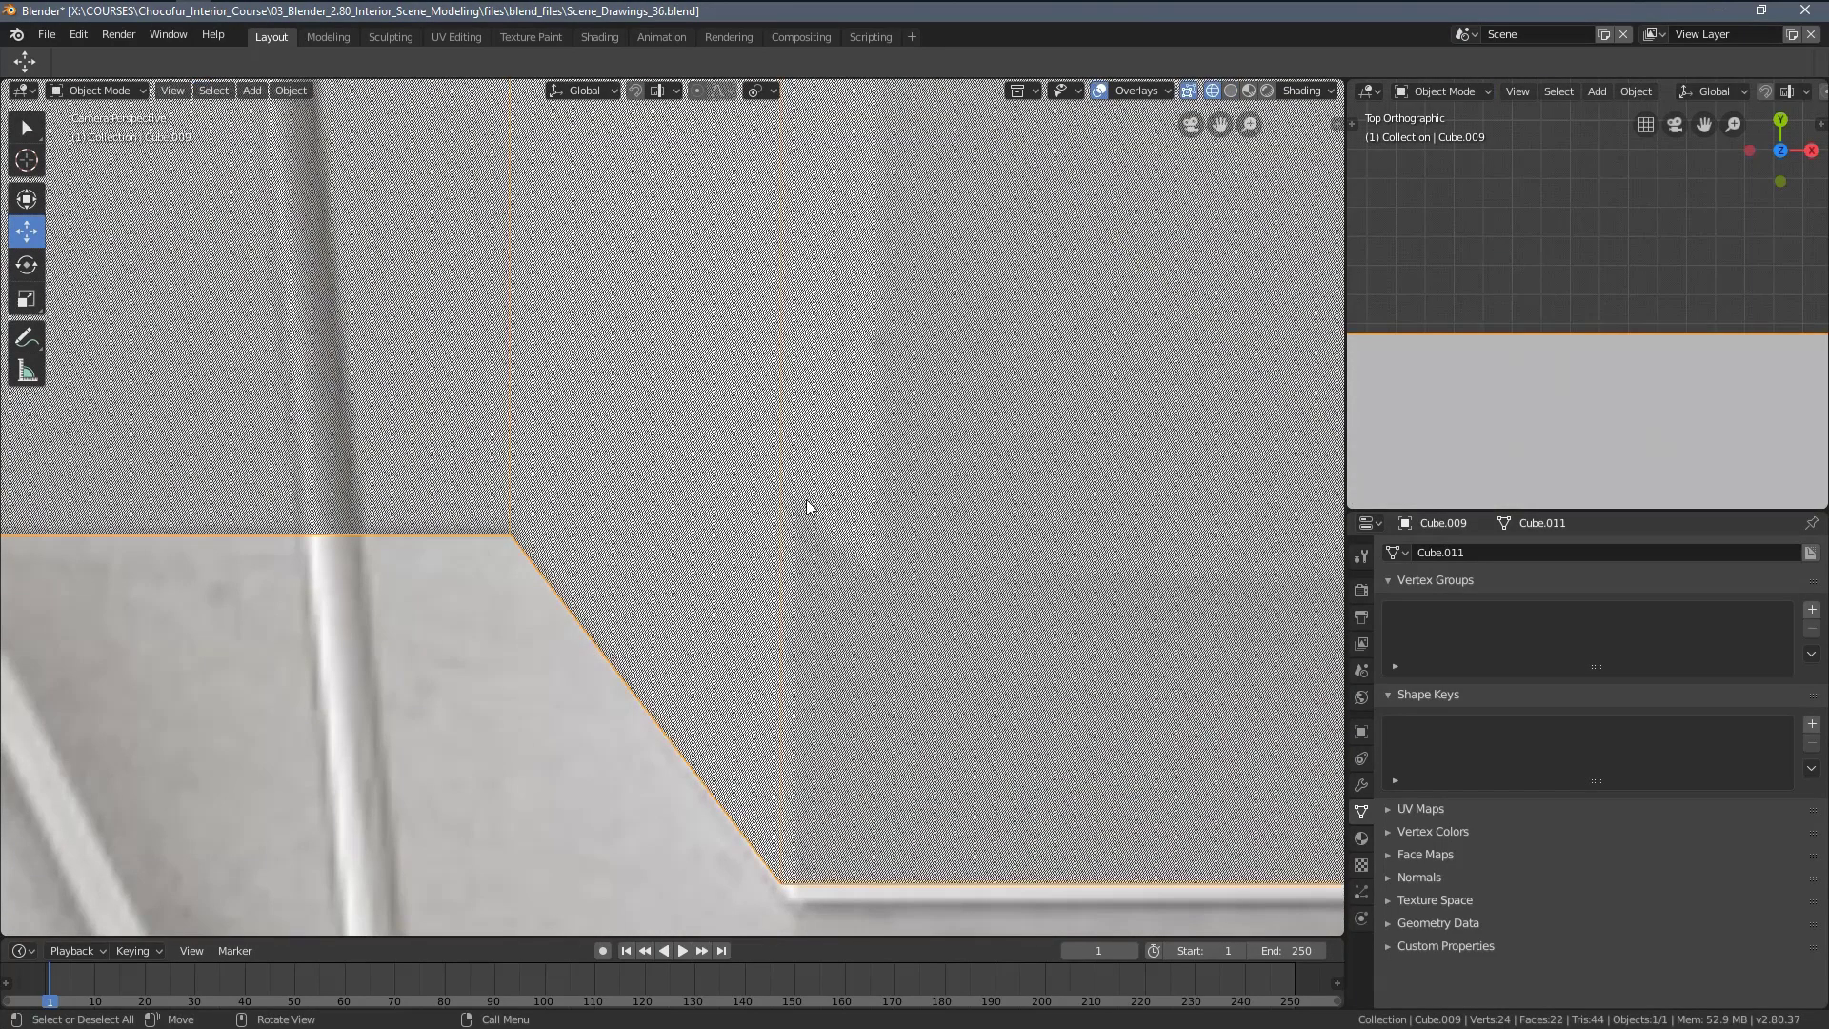
scroll(829, 531, "down", 6)
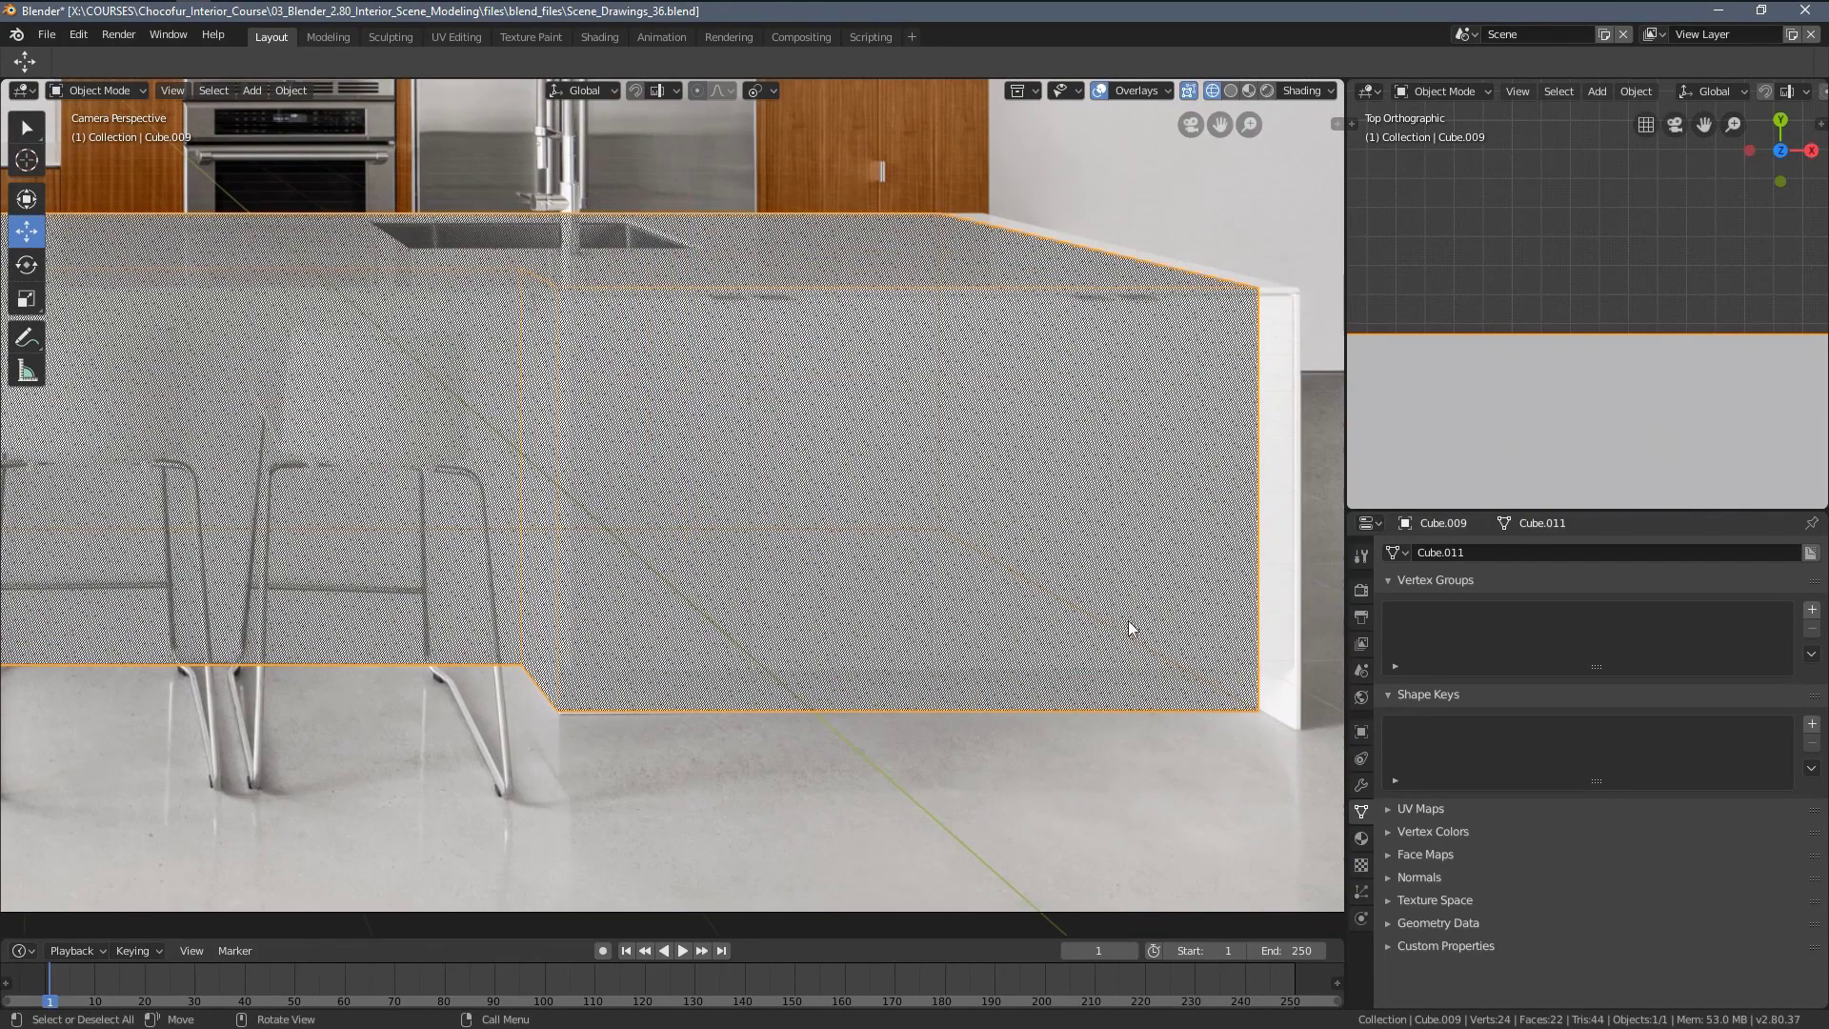
middle_click_drag(1256, 591, 962, 624, "shift")
scroll(1000, 624, "up", 4)
middle_click_drag(1160, 667, 767, 563, "shift")
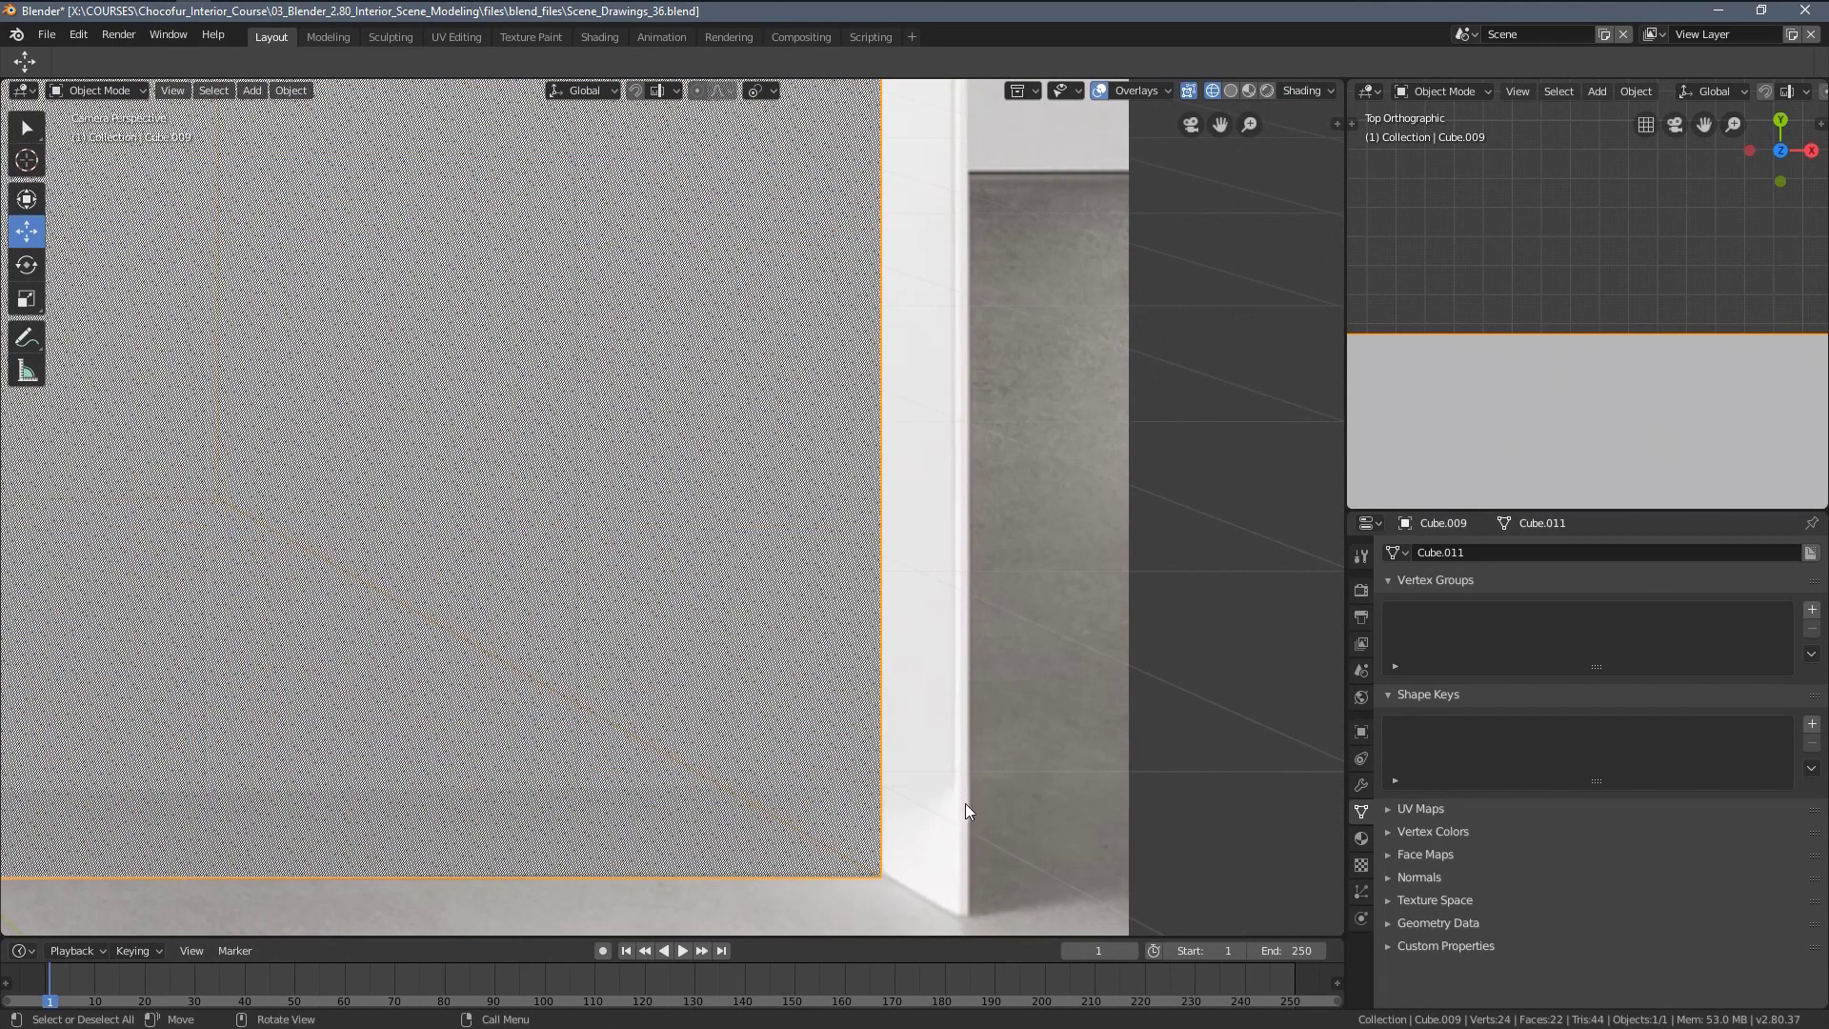
scroll(931, 686, "down", 4)
scroll(602, 678, "up", 4)
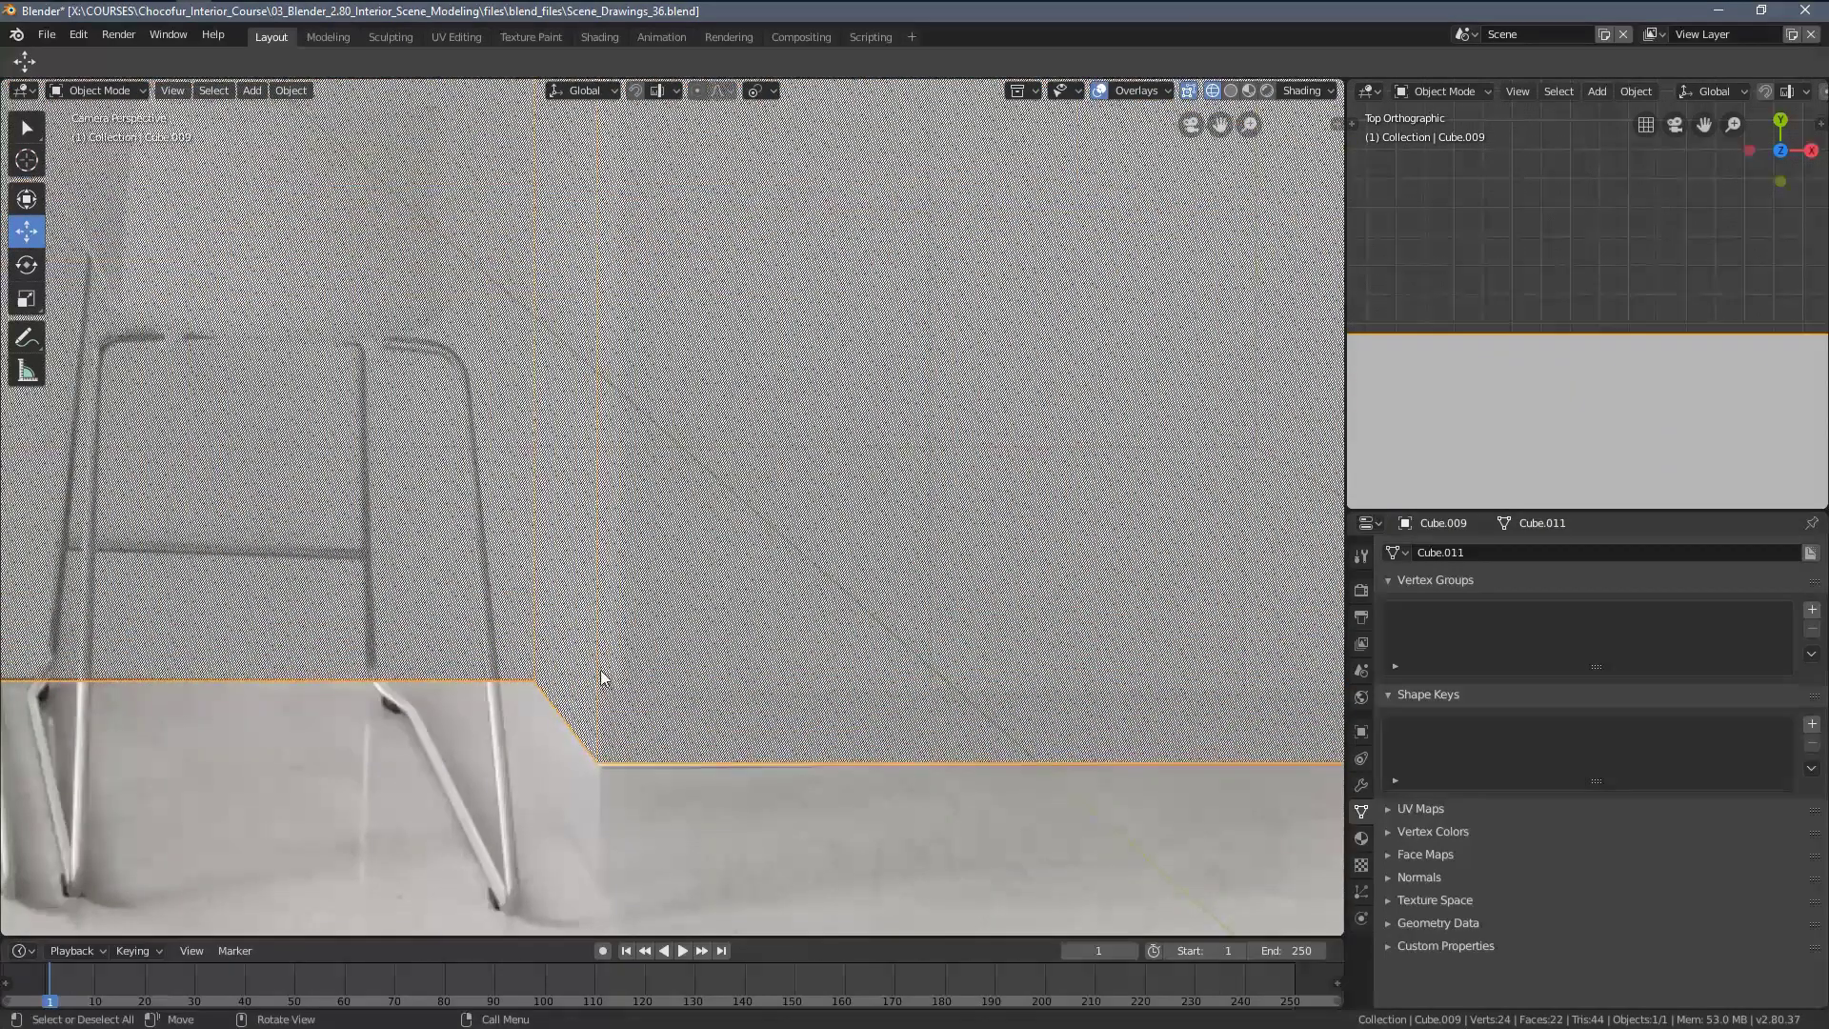
In Edit Mode, add a horizontal loop cut around the island and slide it down towards the base recess in the photo
key("Tab")
scroll(629, 572, "up", 3)
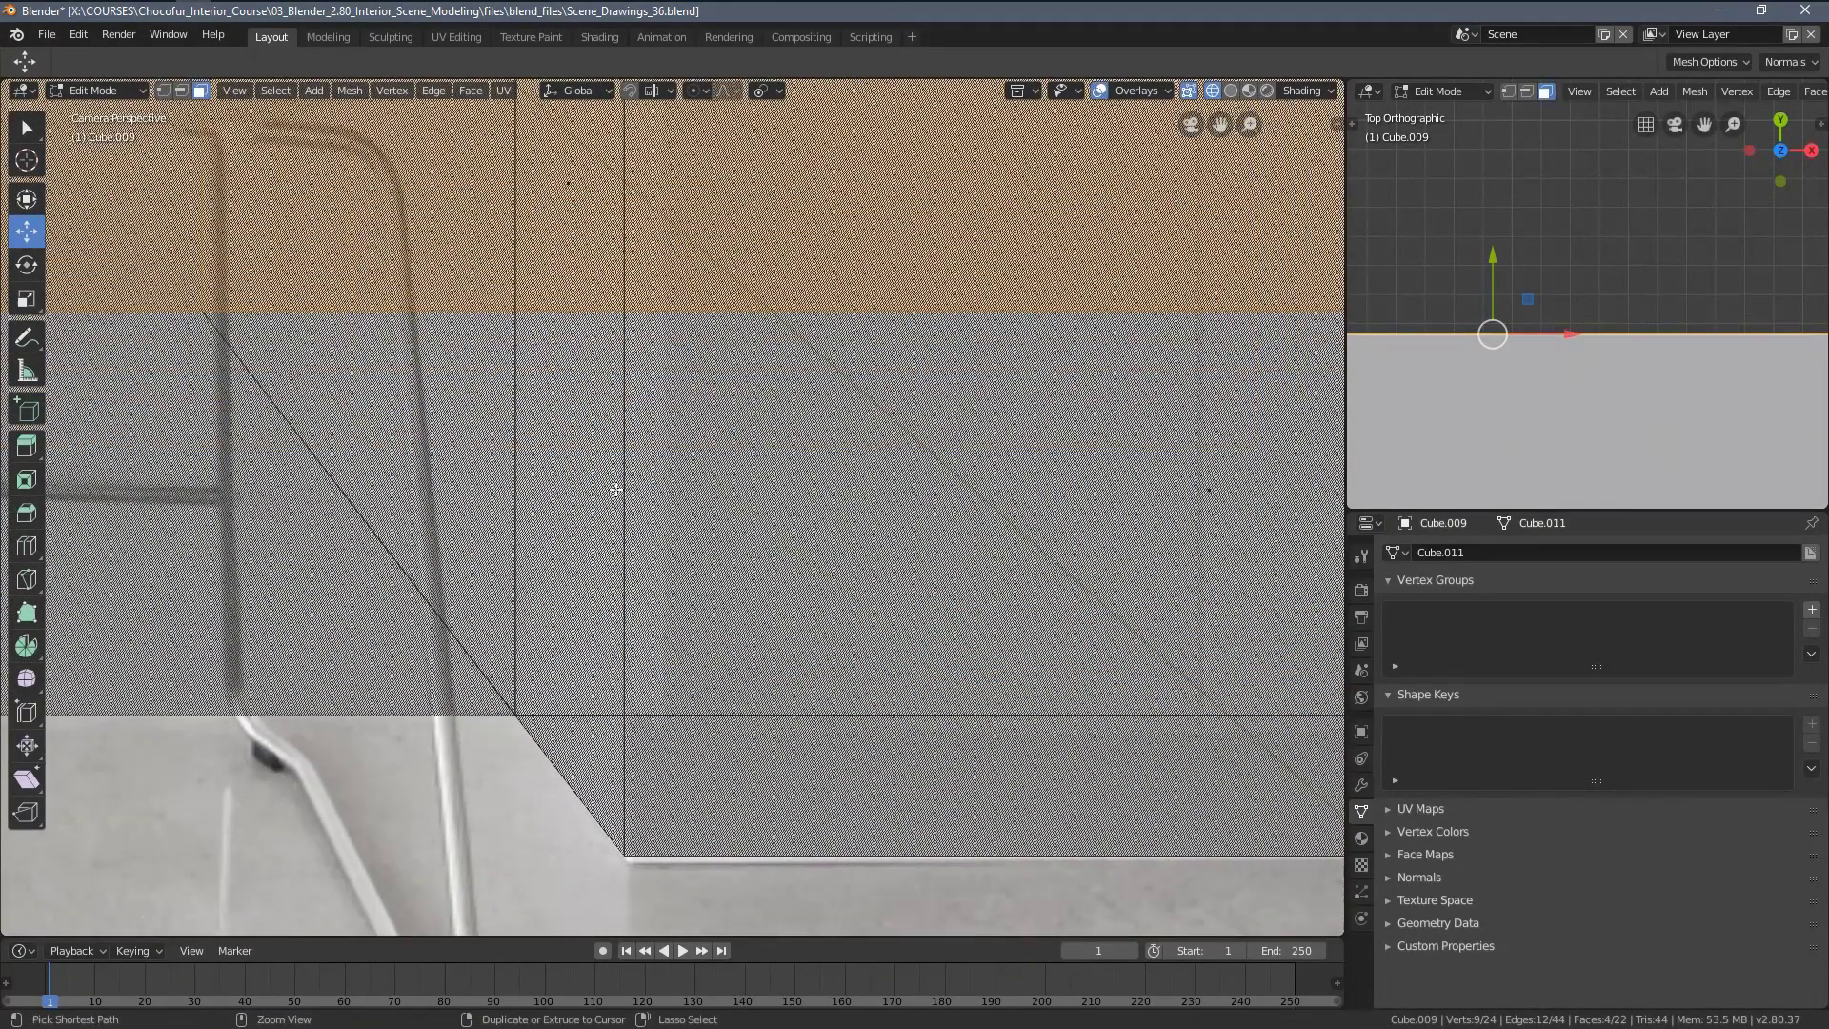
key("ctrl+r")
left_click(632, 441)
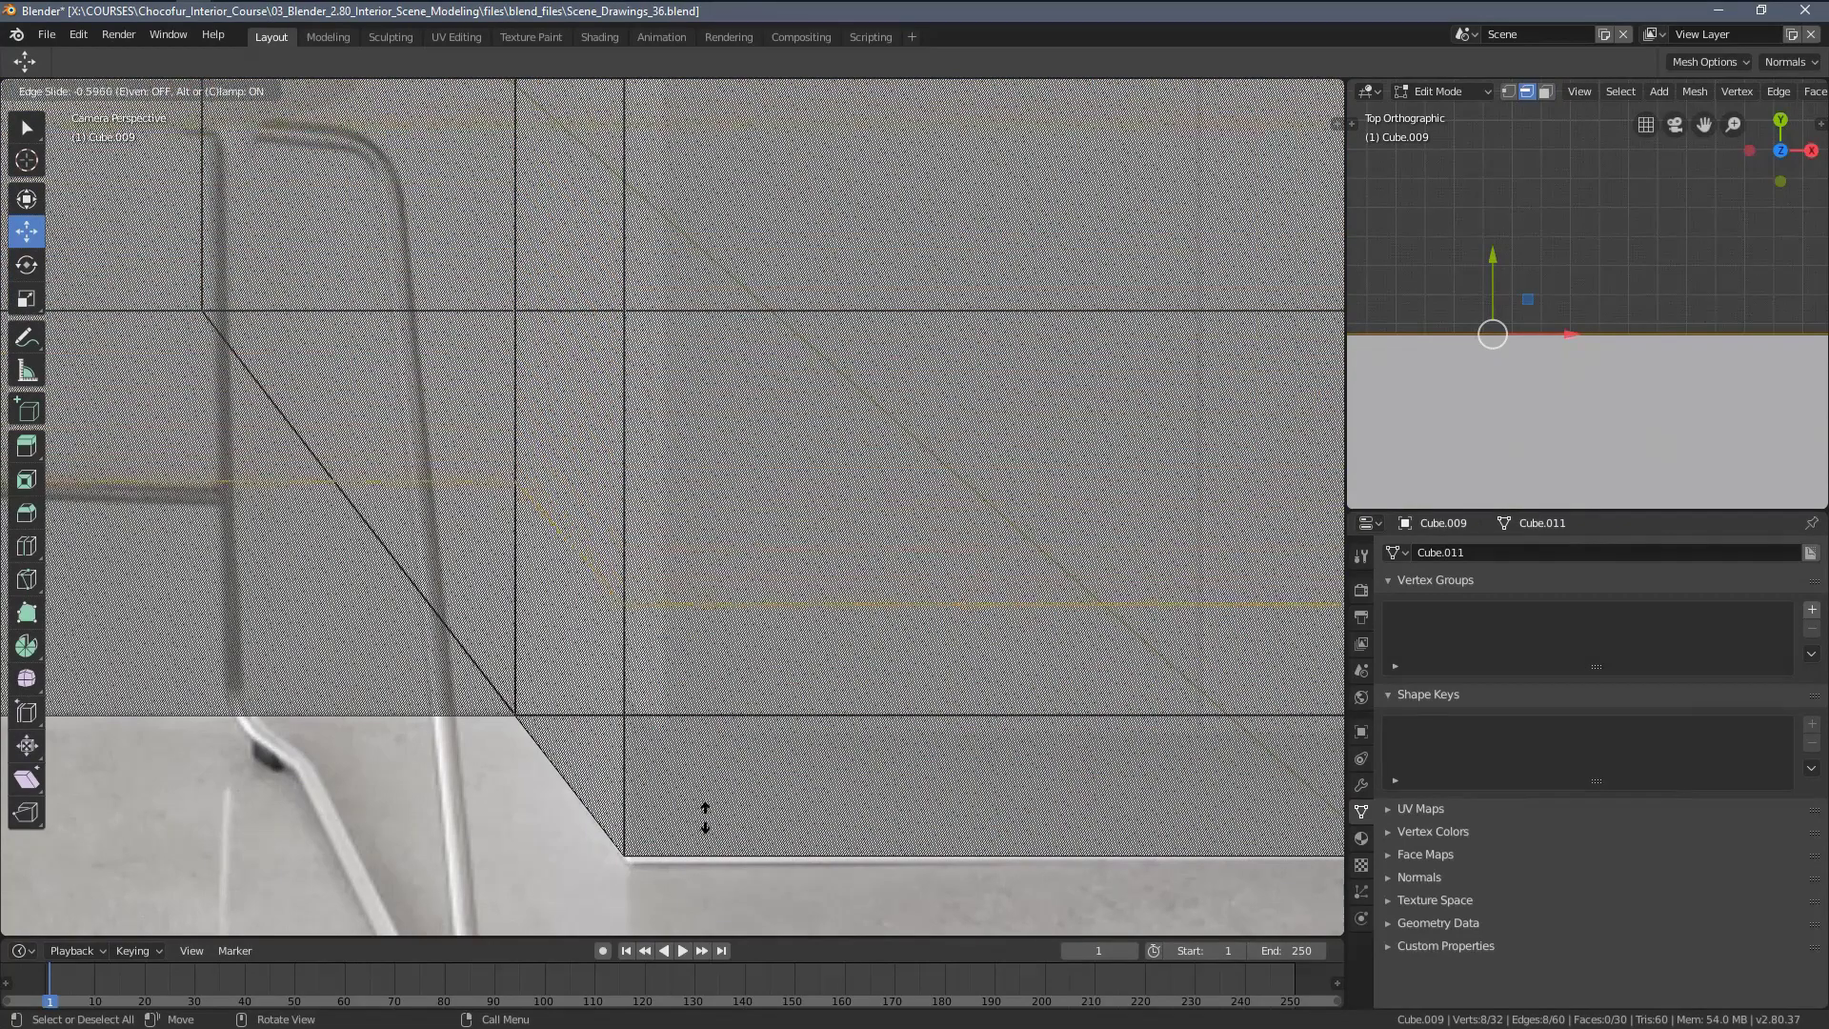
left_click(717, 877)
Lower the new horizontal edge loop along Z to match the upper edge of the base recess in the photo
scroll(723, 632, "up", 4)
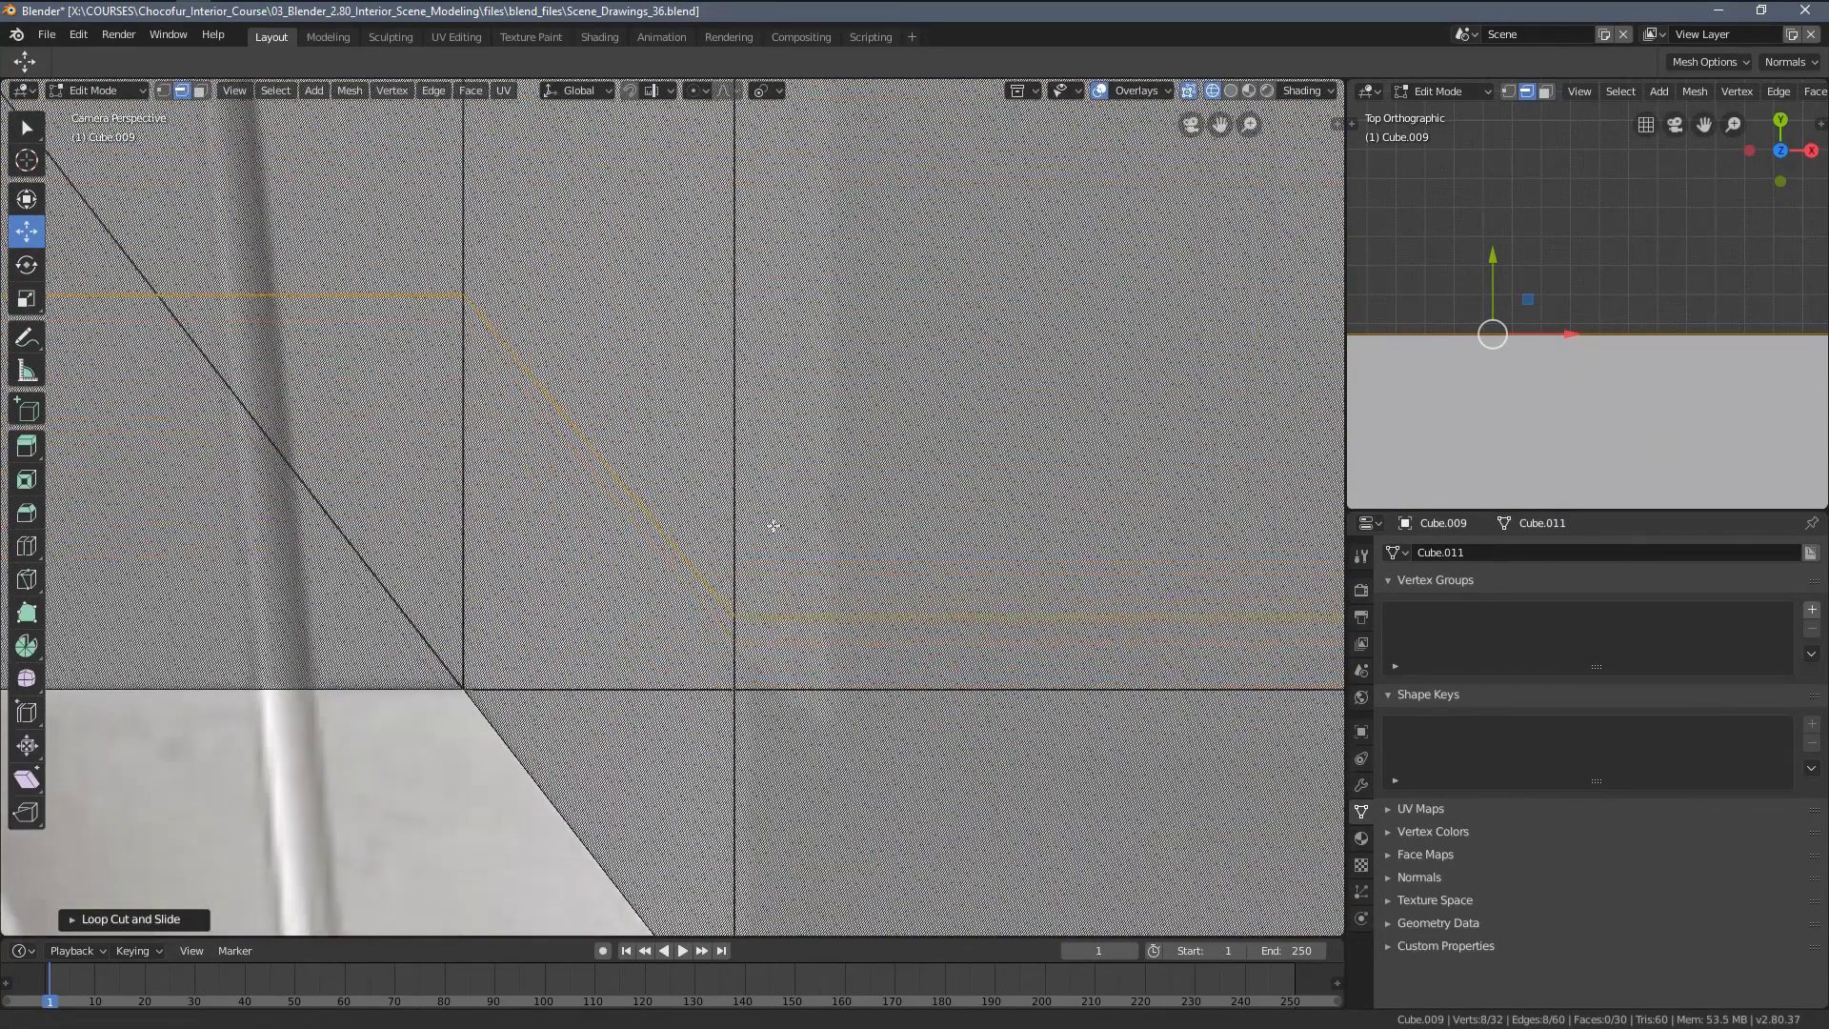
key("g")
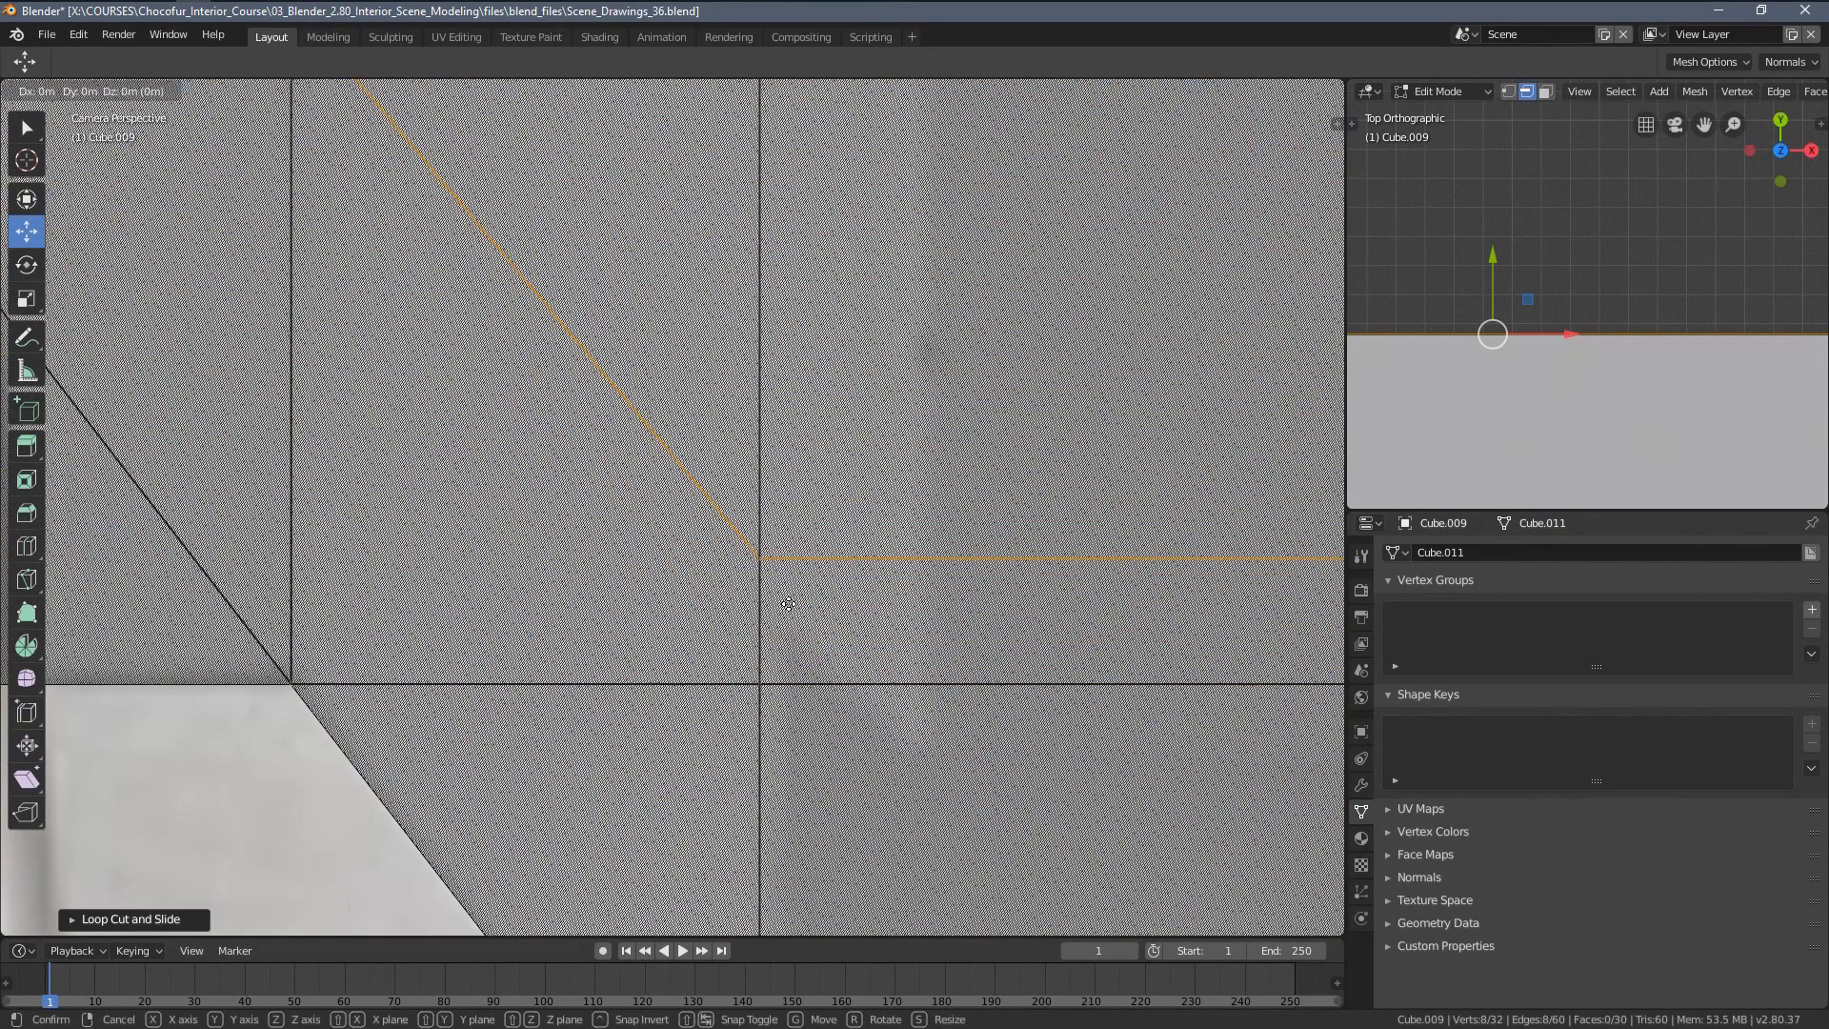
key("z")
left_click(816, 642)
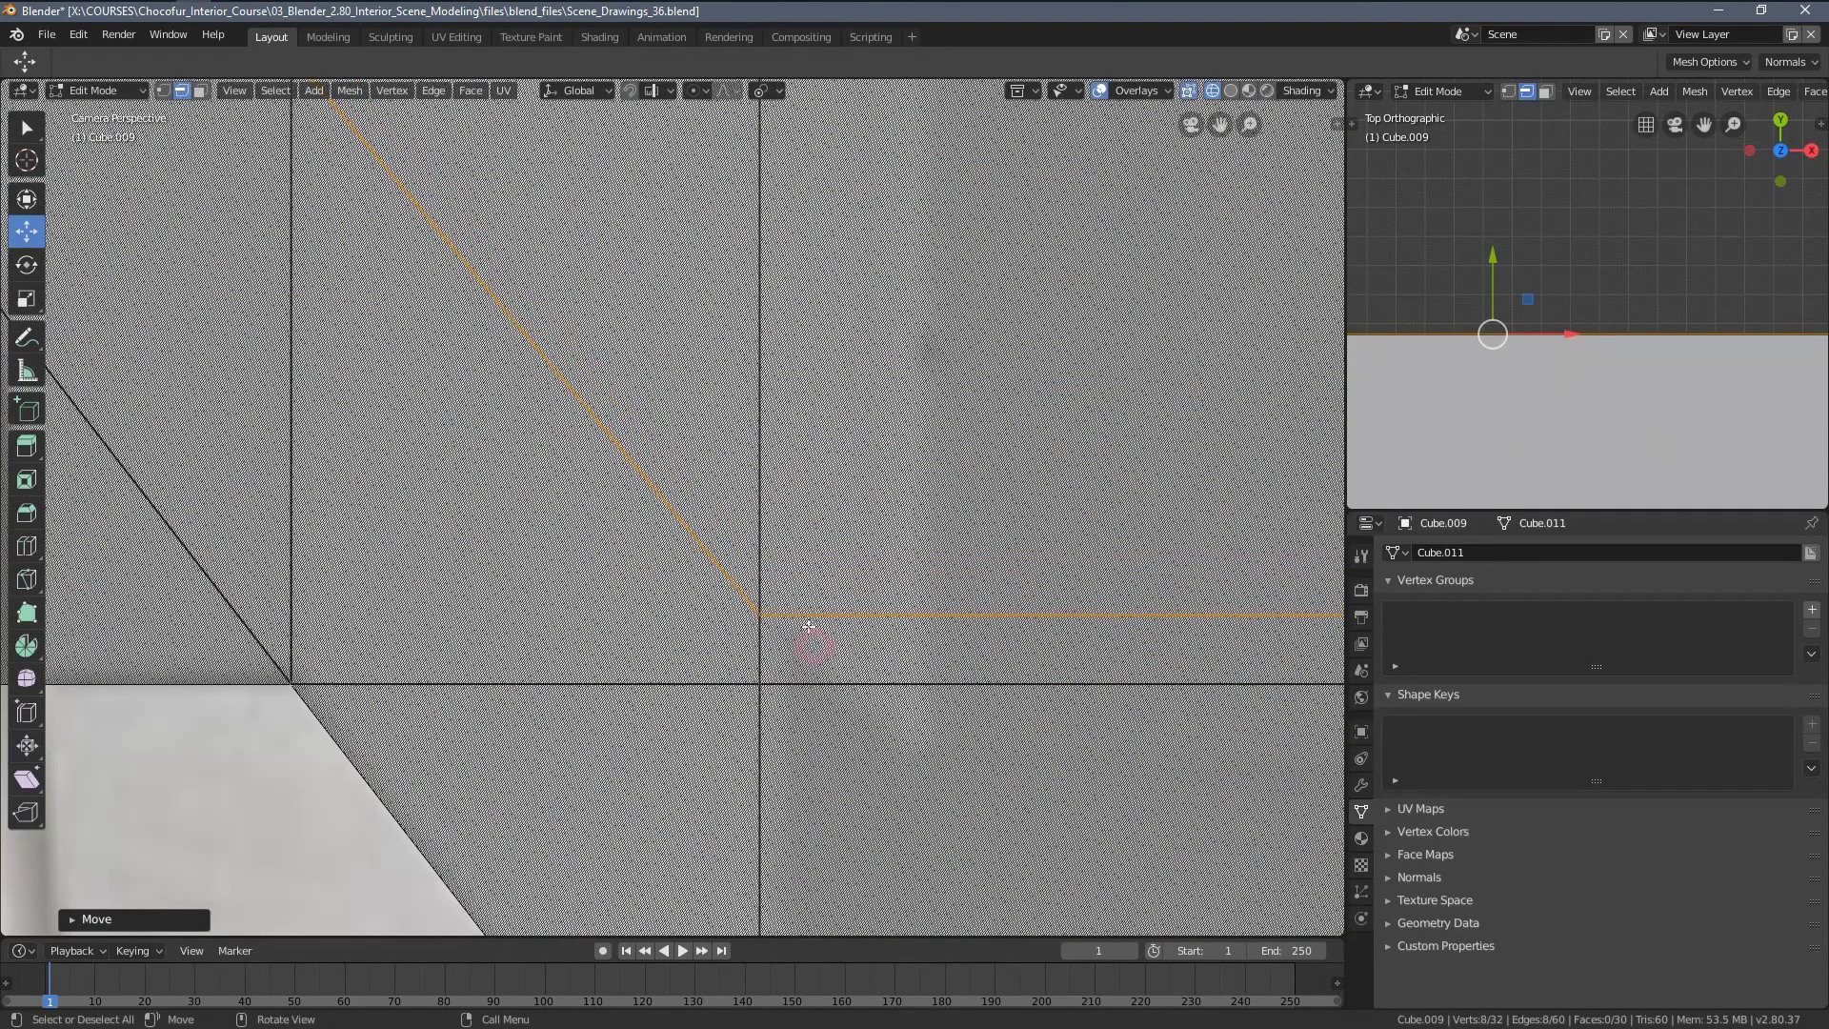
Deselect everything in solid shading and add a vertical loop cut across the island, slid close to its right end
scroll(806, 571, "down", 5)
scroll(748, 588, "up", 2)
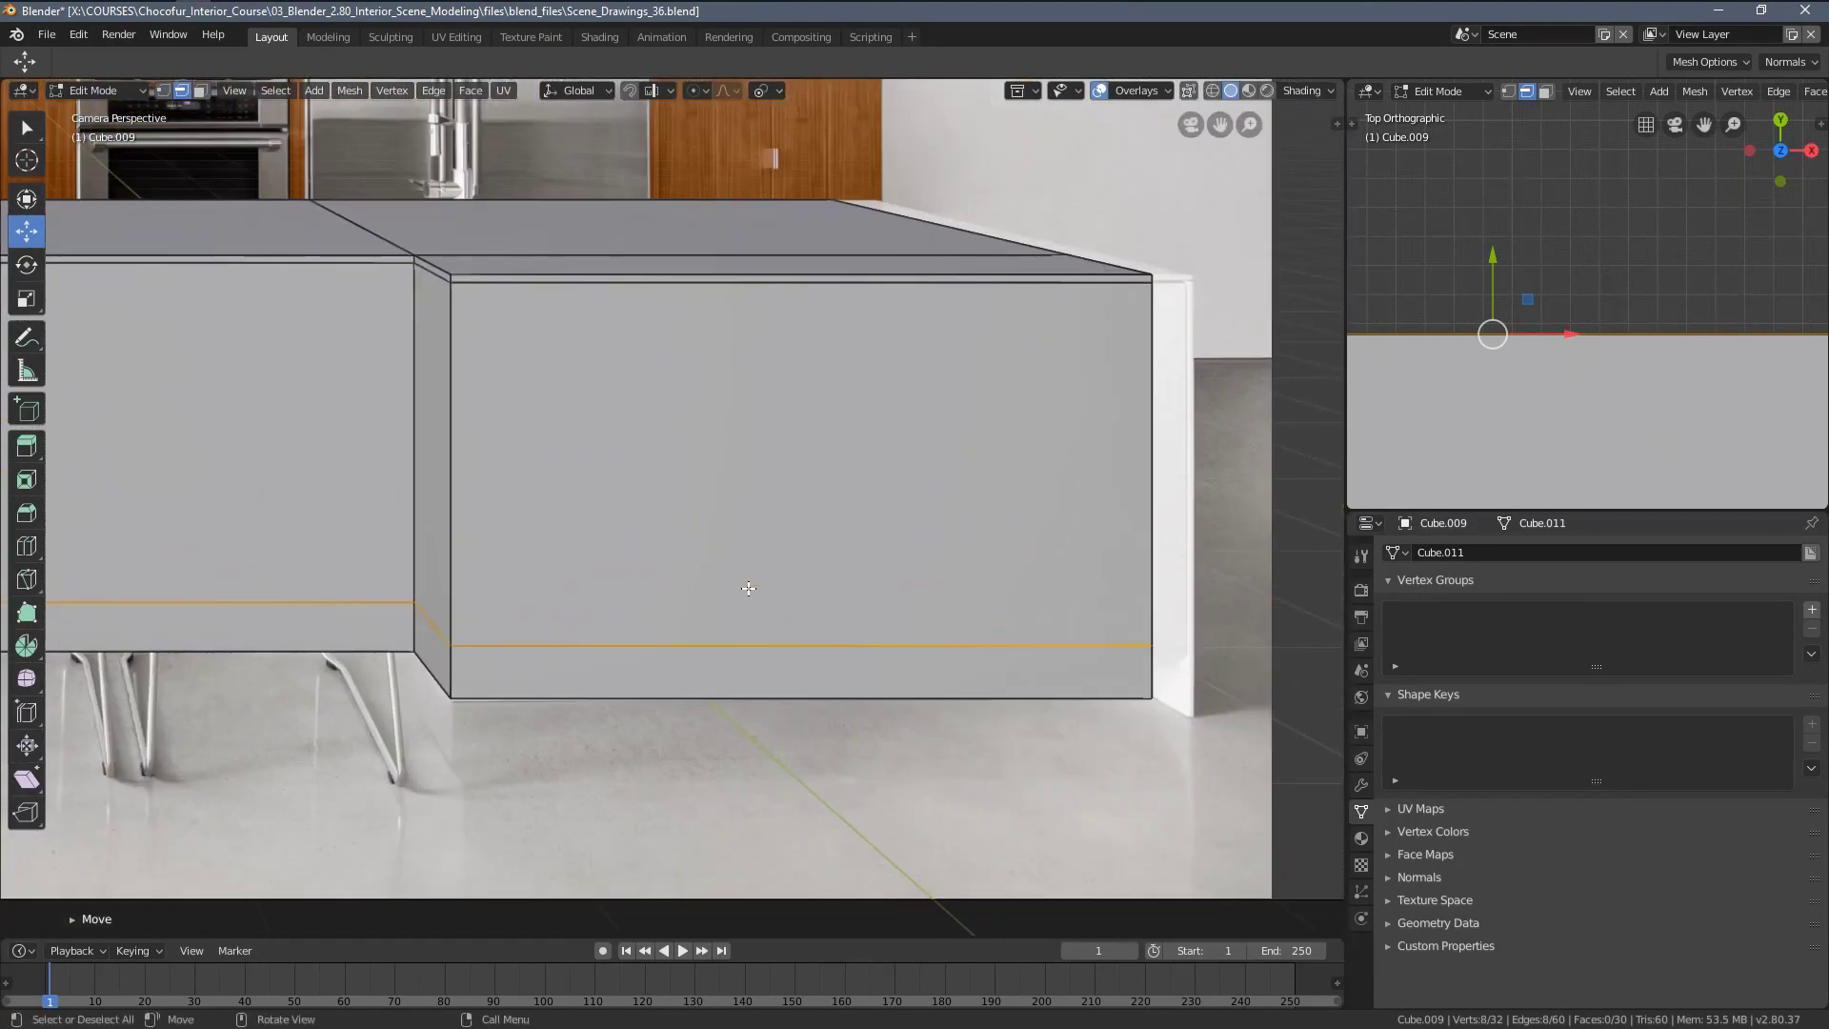
middle_click_drag(1078, 467, 774, 559, "shift")
scroll(773, 559, "up", 3)
middle_click_drag(993, 394, 902, 441, "shift")
scroll(902, 441, "up", 4)
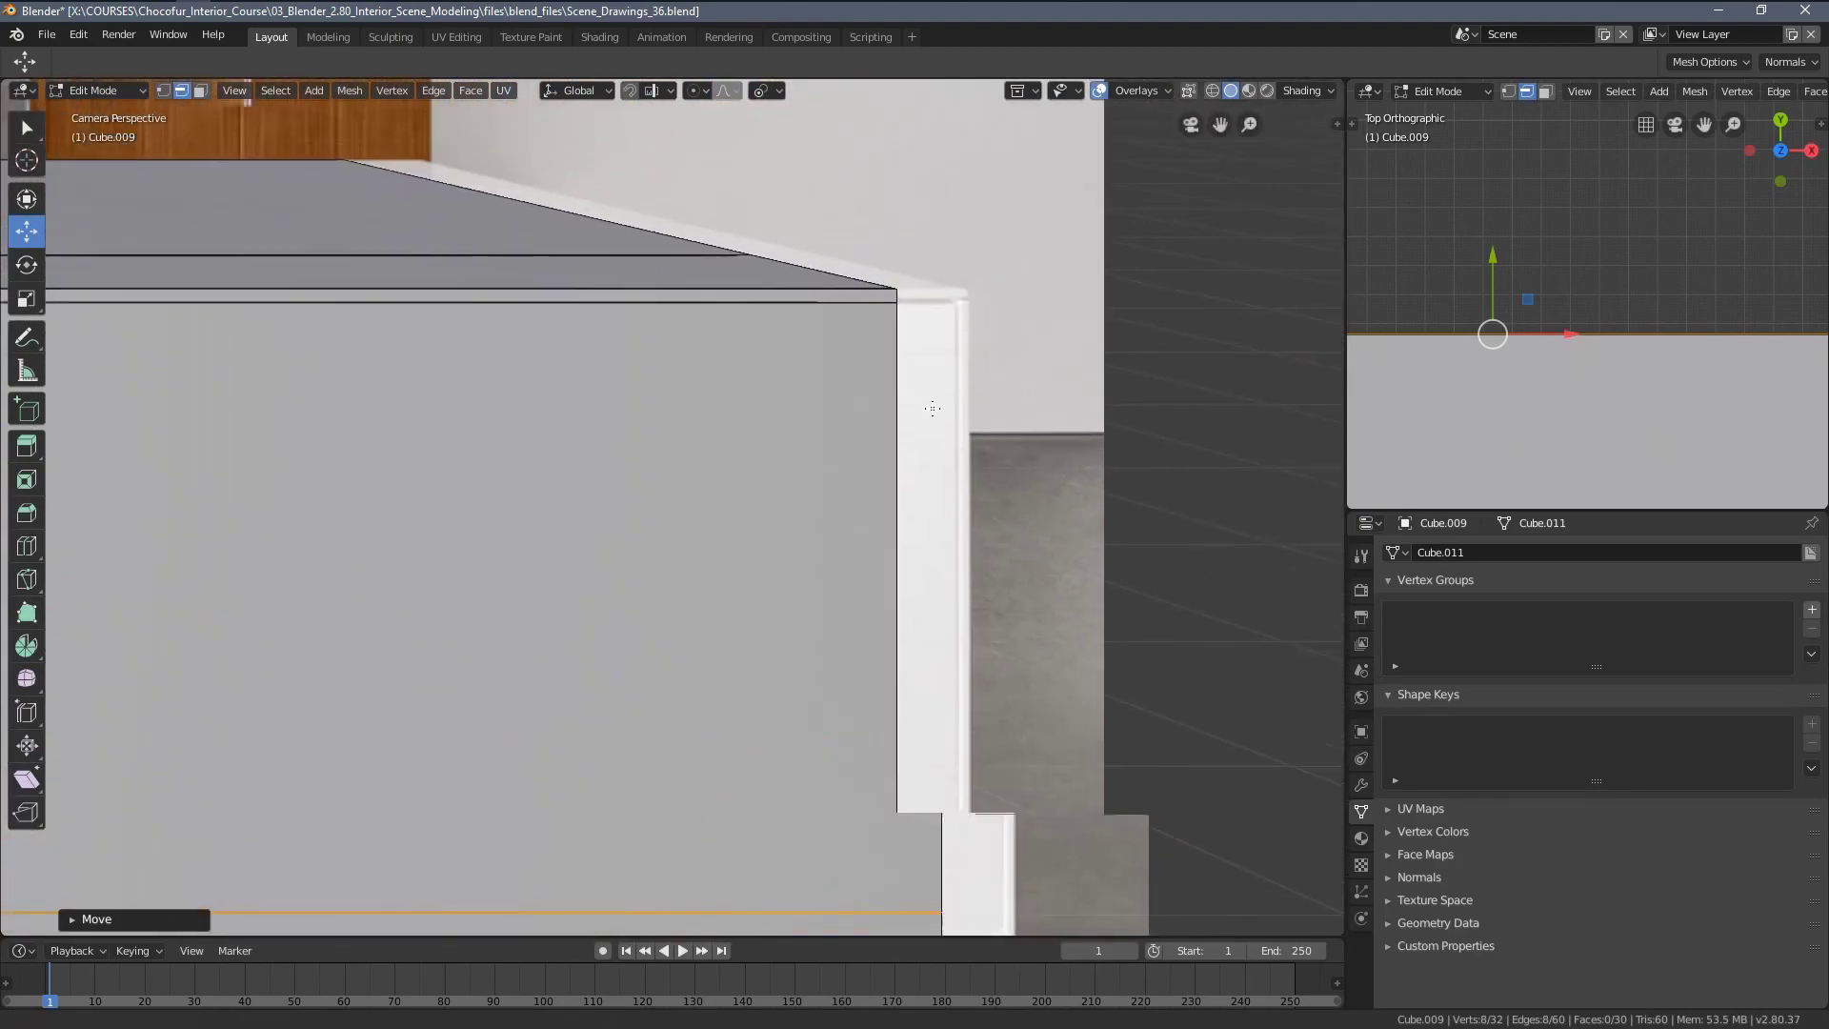
scroll(1040, 411, "down", 3)
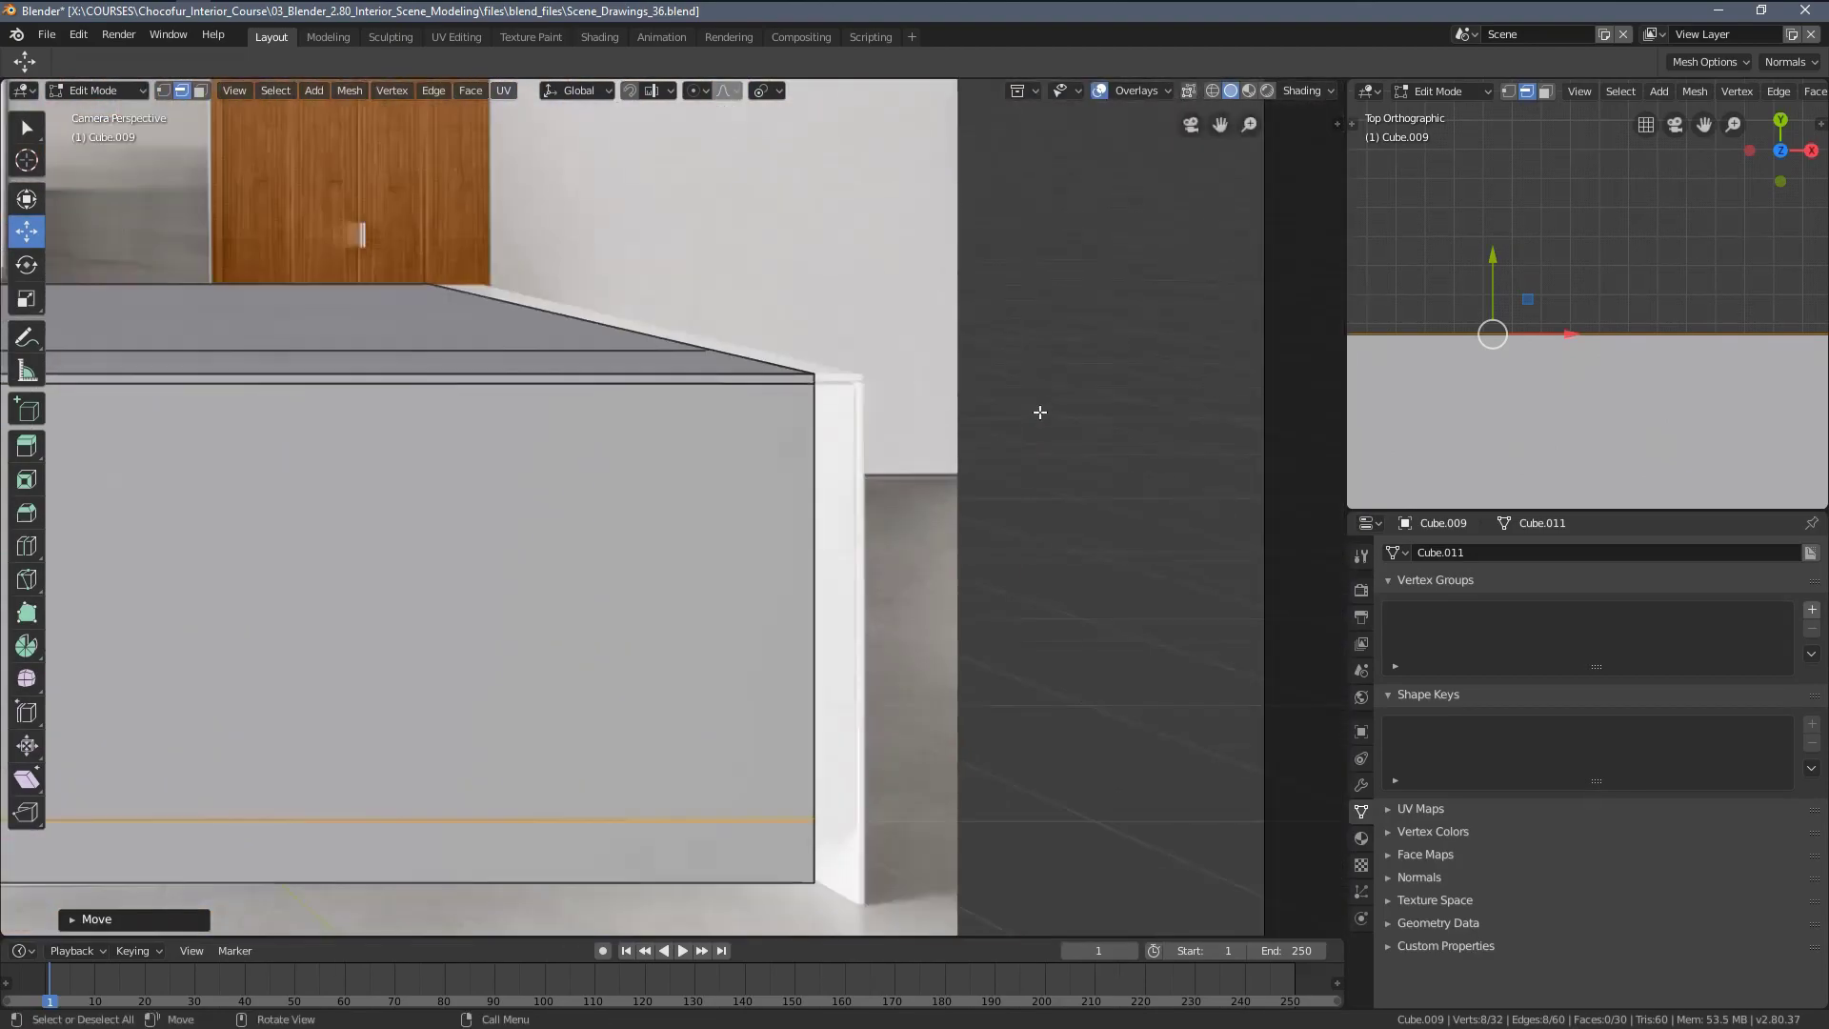
key("a")
key("alt+a")
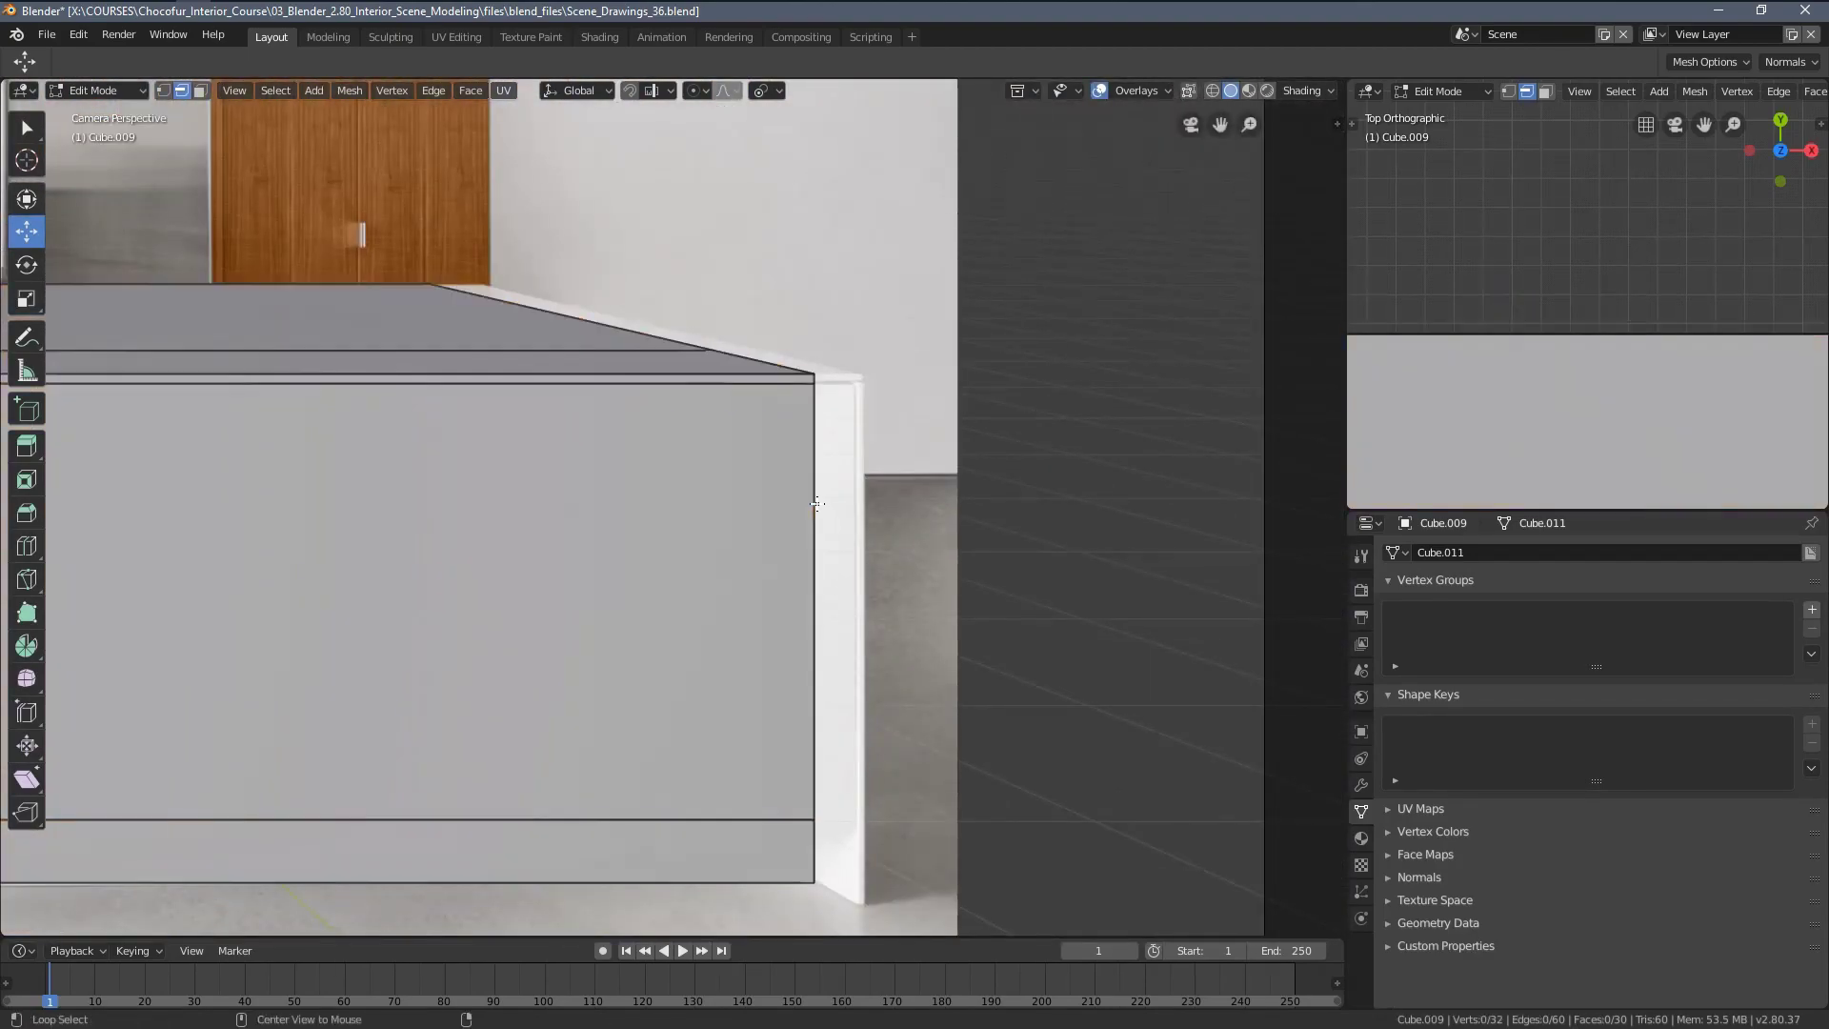
key("ctrl+r")
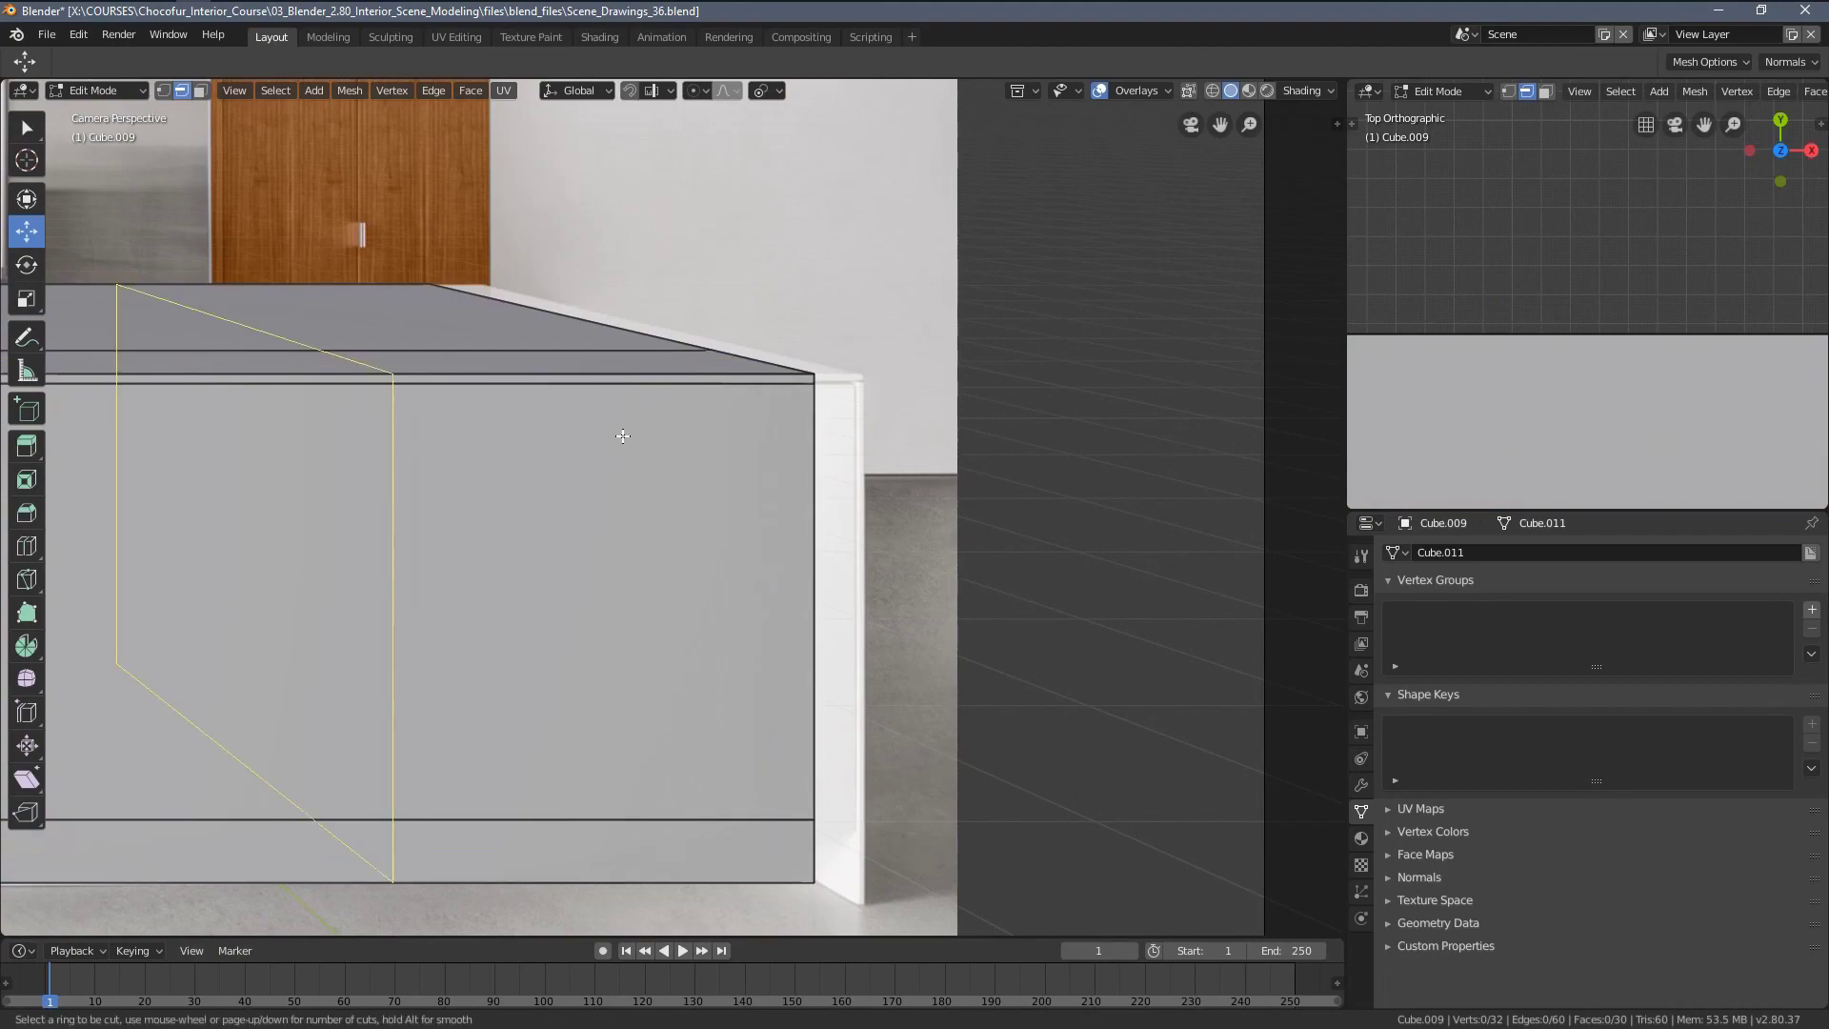
left_click(615, 373)
left_click(979, 404)
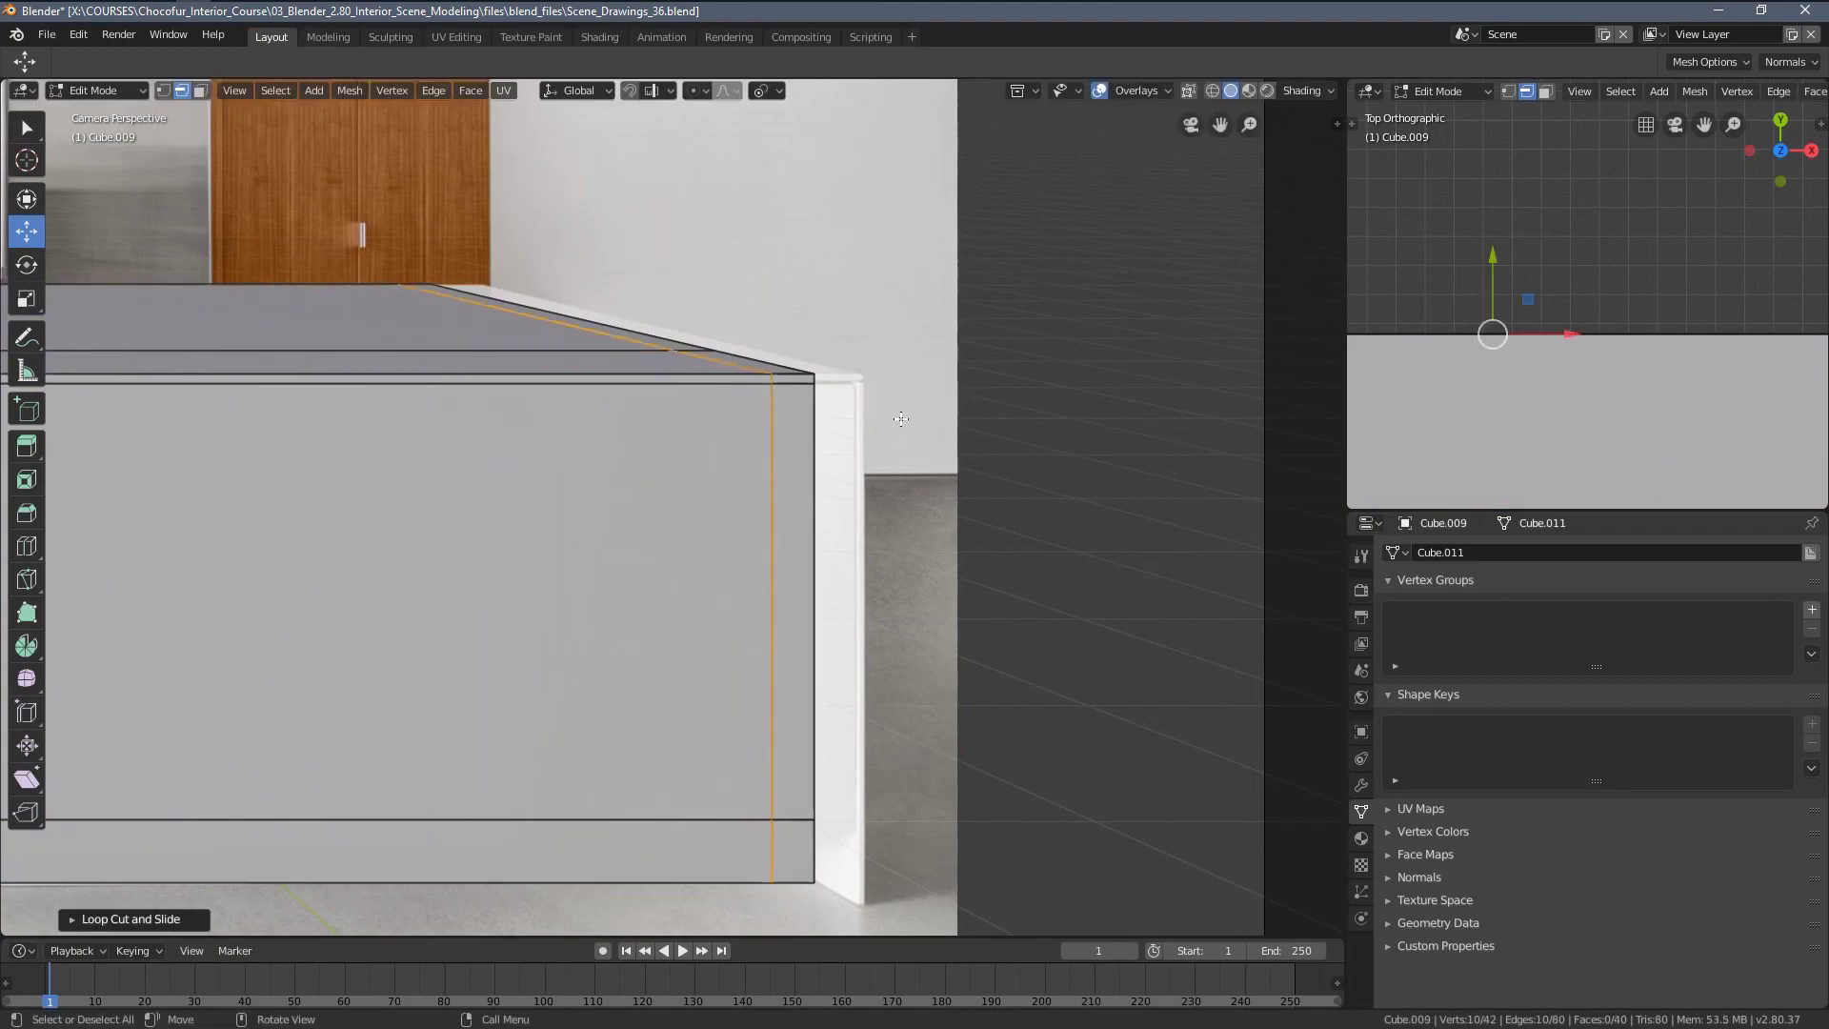
Set the second view to wireframe, orbit it around the island, and select only the vertical edge loop near the right end
scroll(762, 405, "up", 4)
middle_click_drag(898, 416, 813, 628, "shift")
scroll(1583, 308, "down", 4)
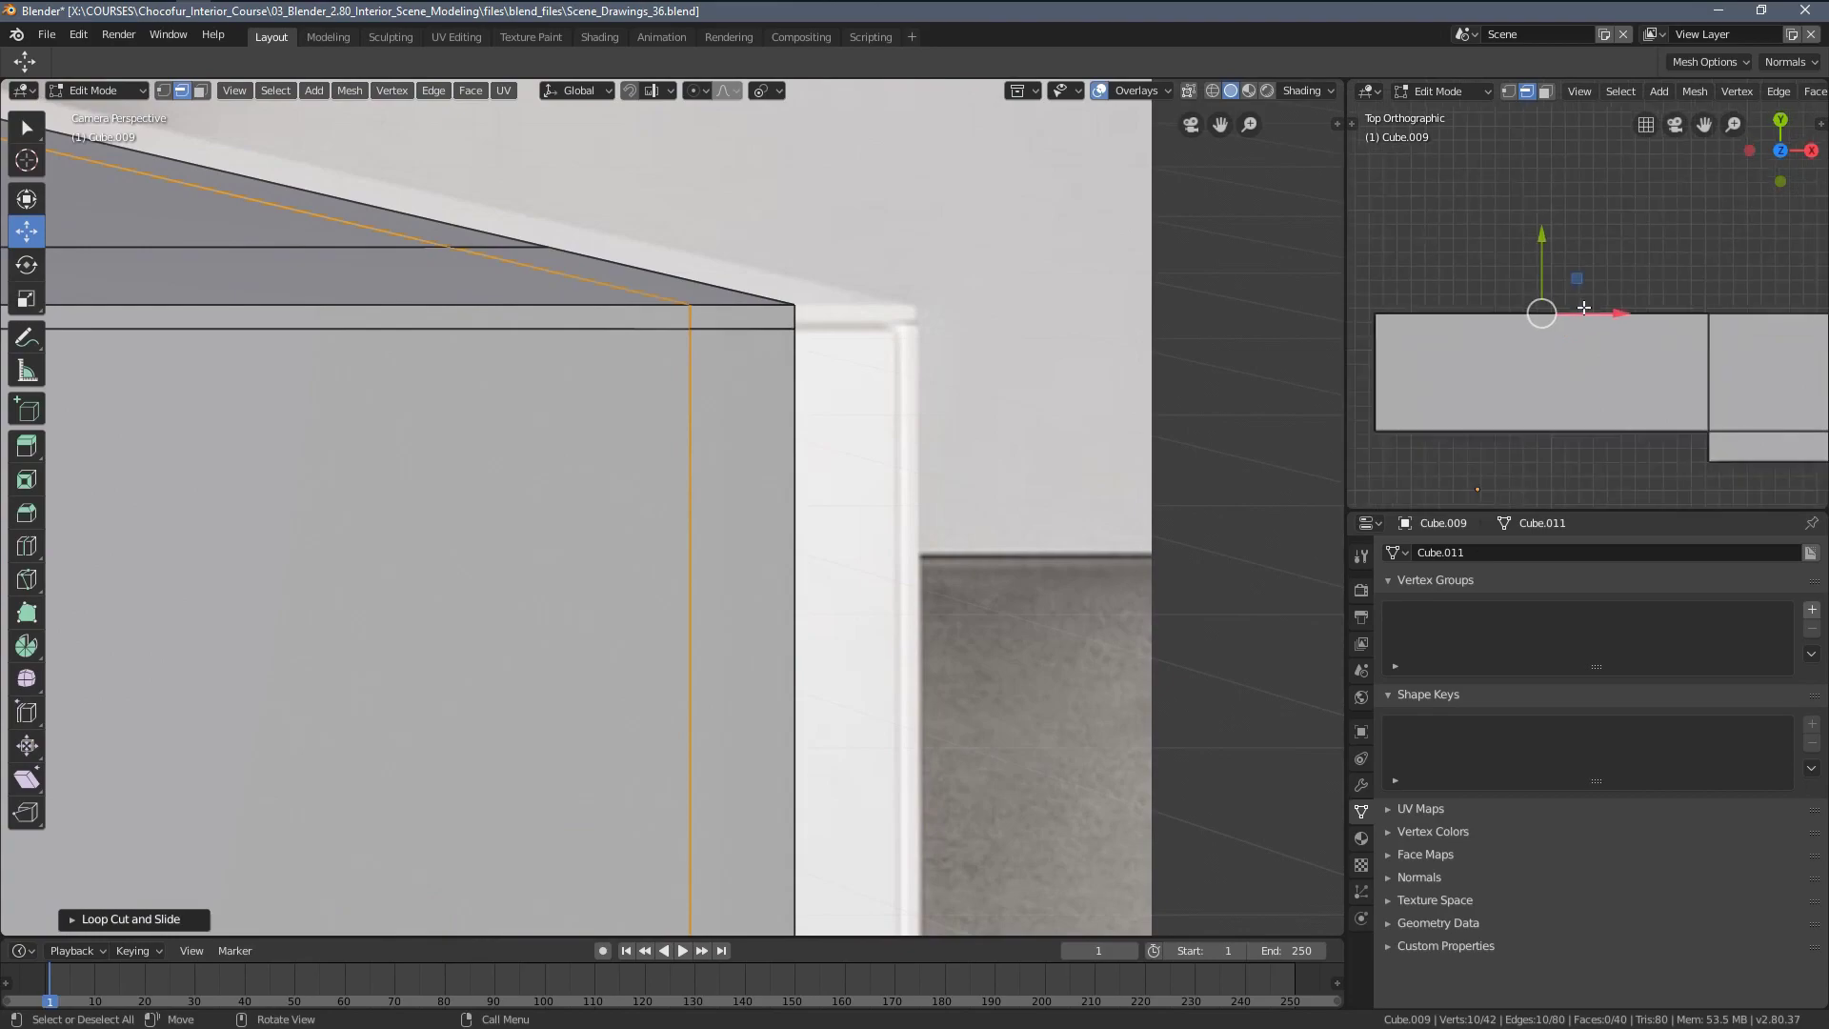
scroll(1584, 308, "down", 5)
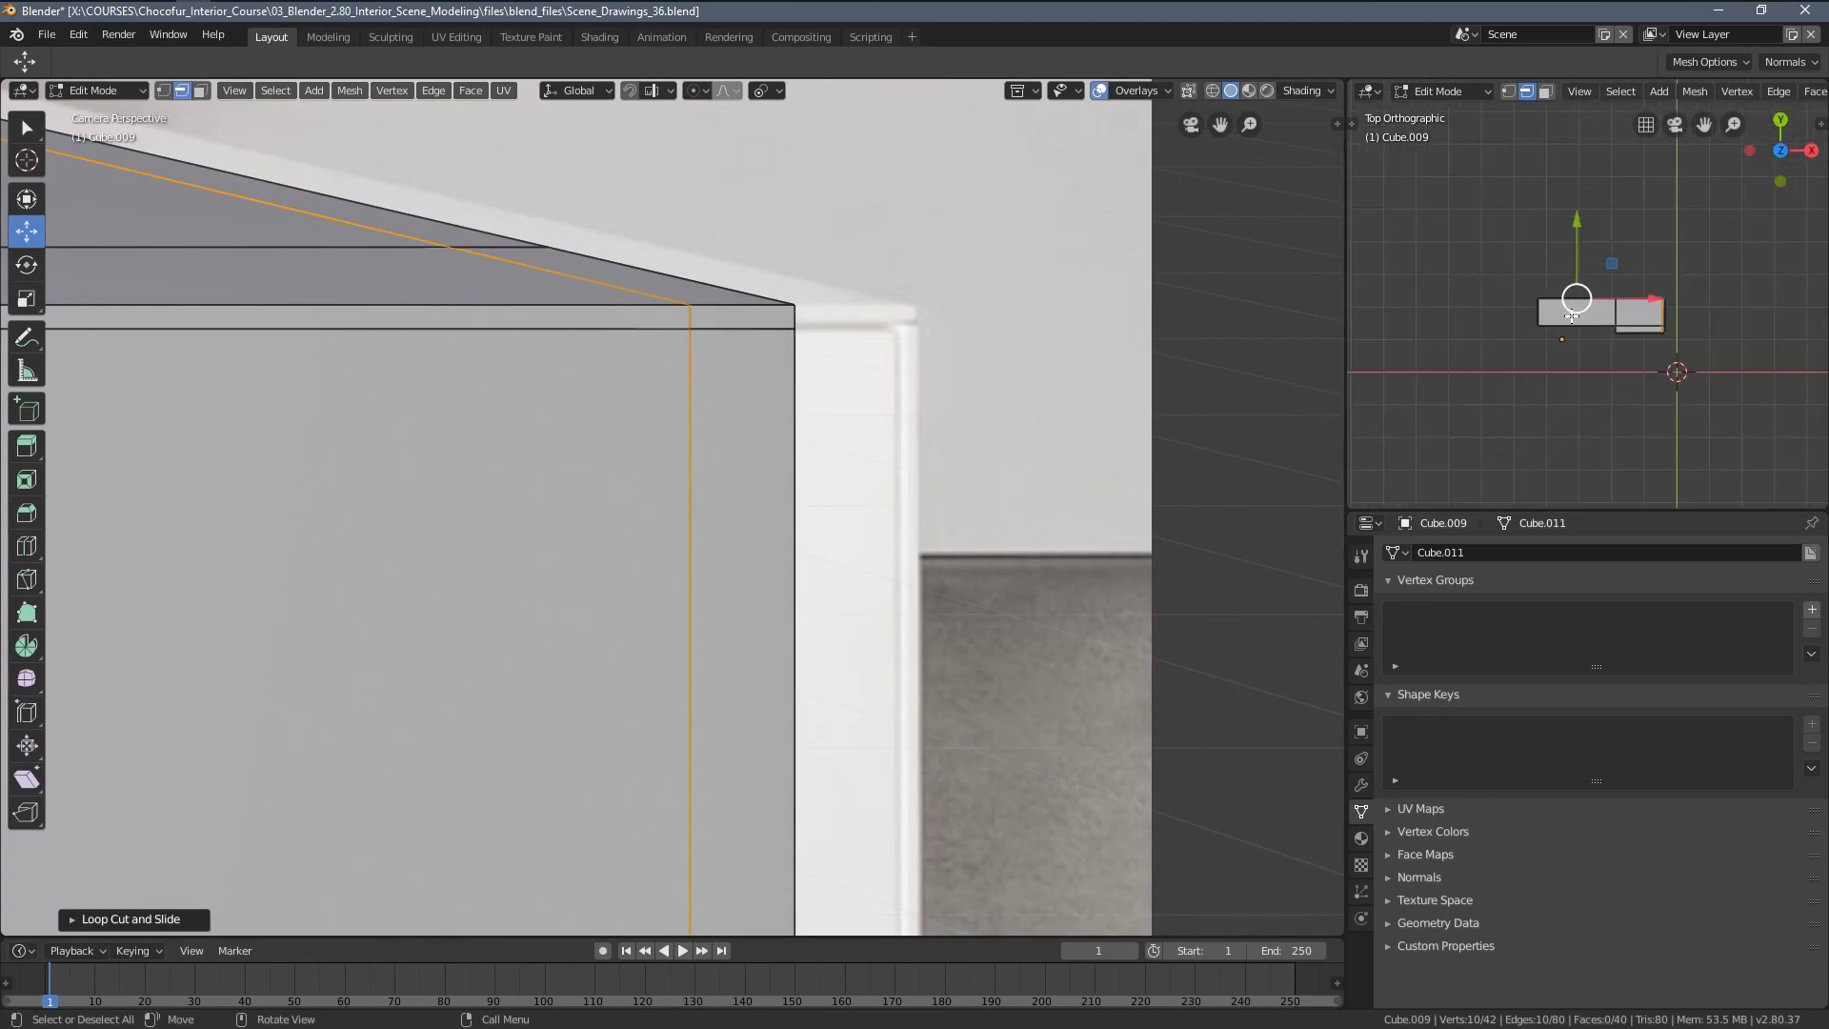
key("z")
left_click(1496, 356)
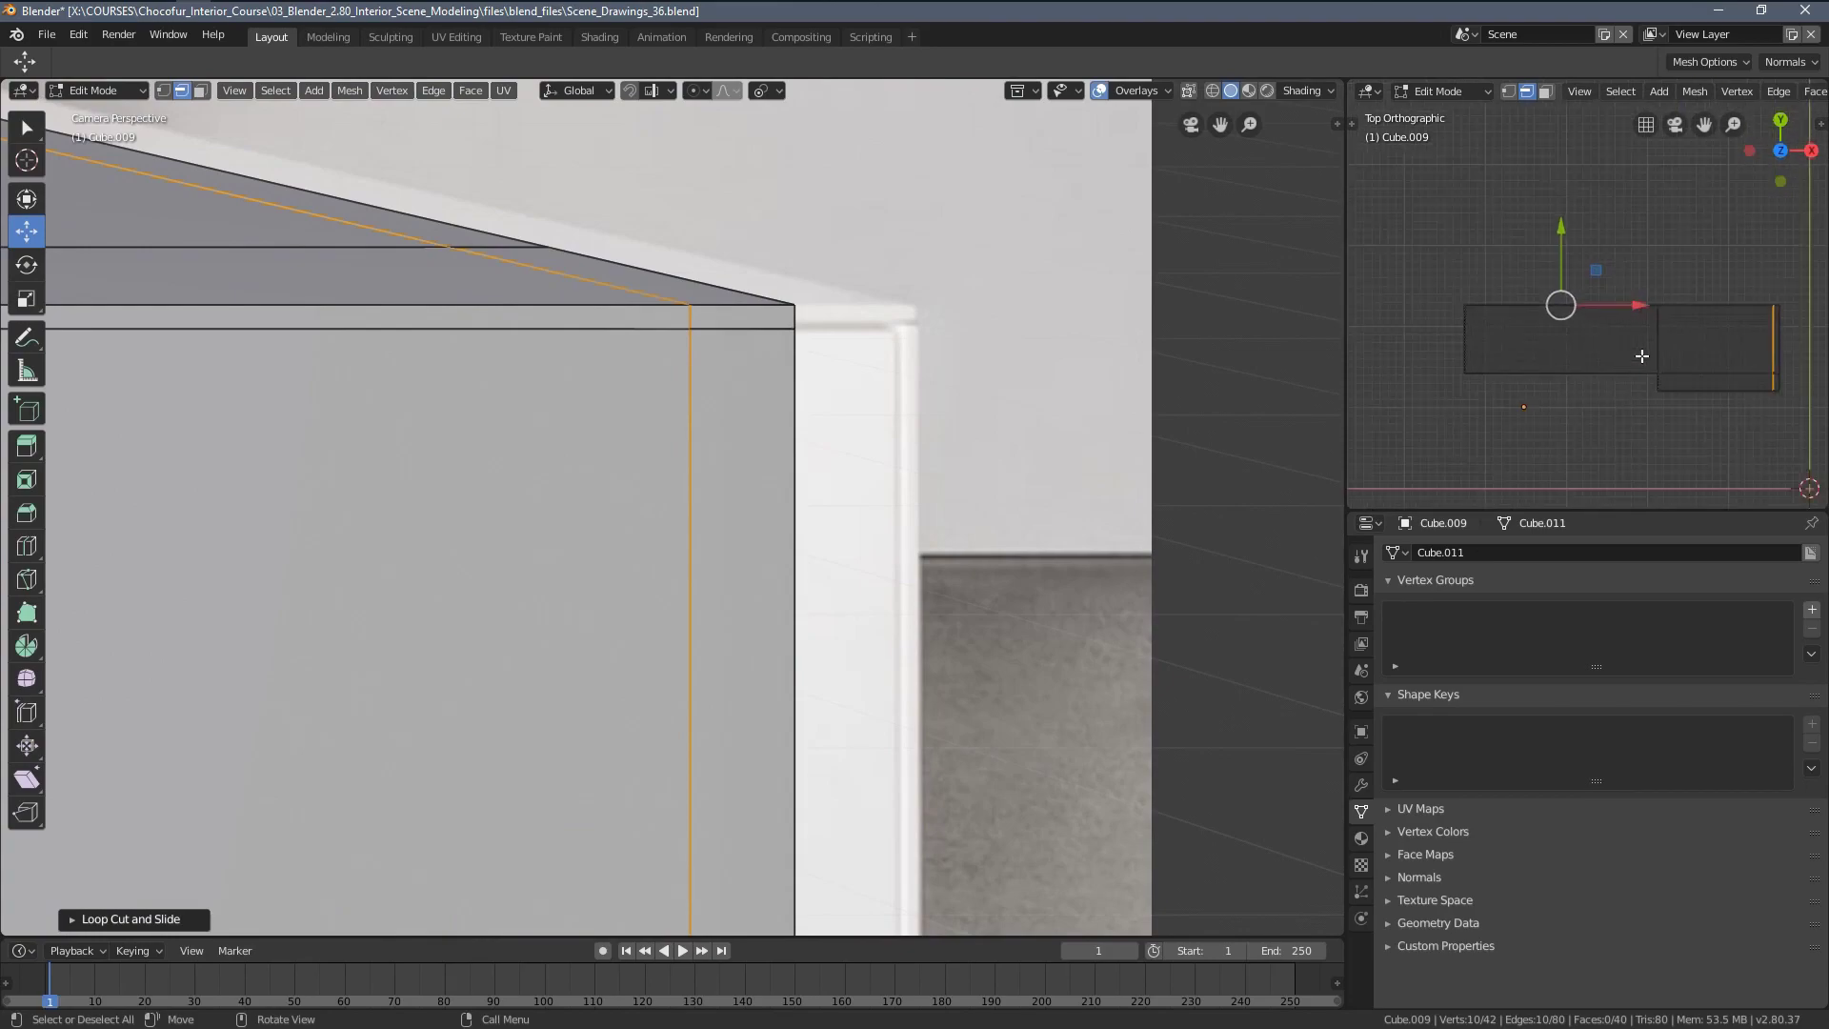
mouse_move(1496, 356)
middle_mouse_down()
mouse_move(1403, 336)
mouse_move(1720, 275)
mouse_move(1658, 305)
middle_mouse_up()
key("a")
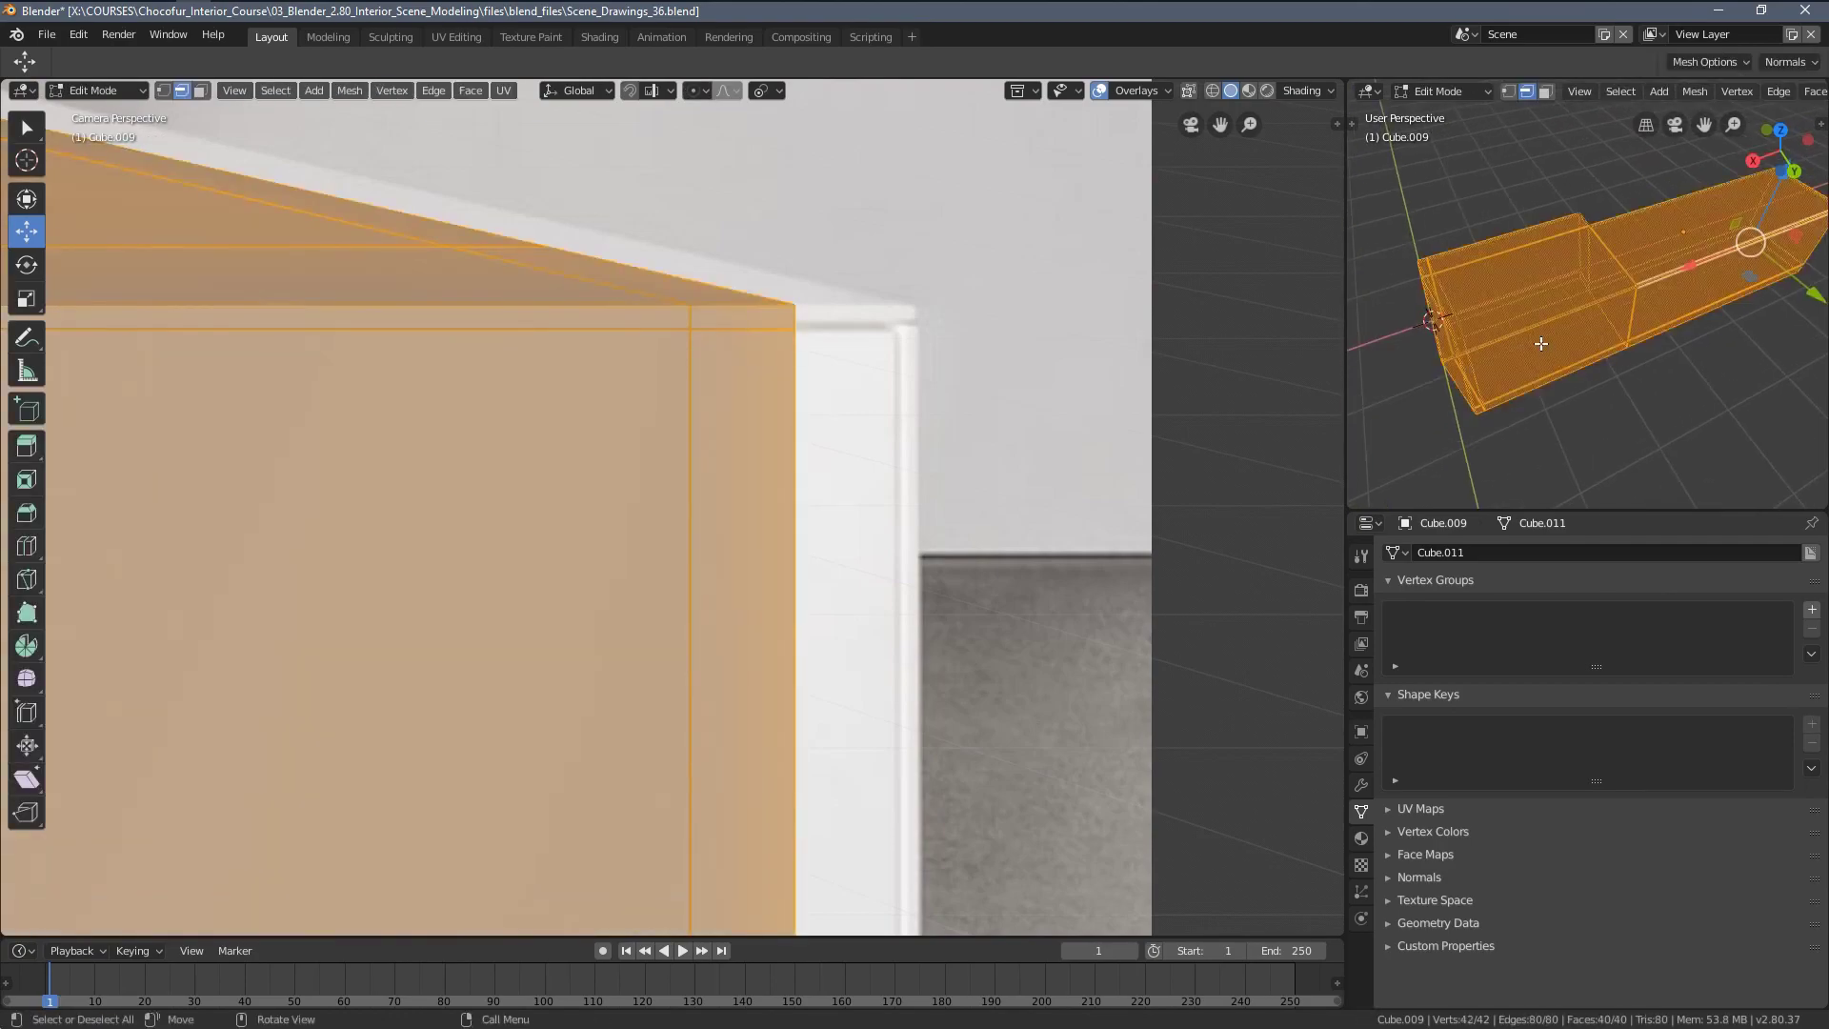
key("alt+a")
scroll(1579, 277, "up", 3)
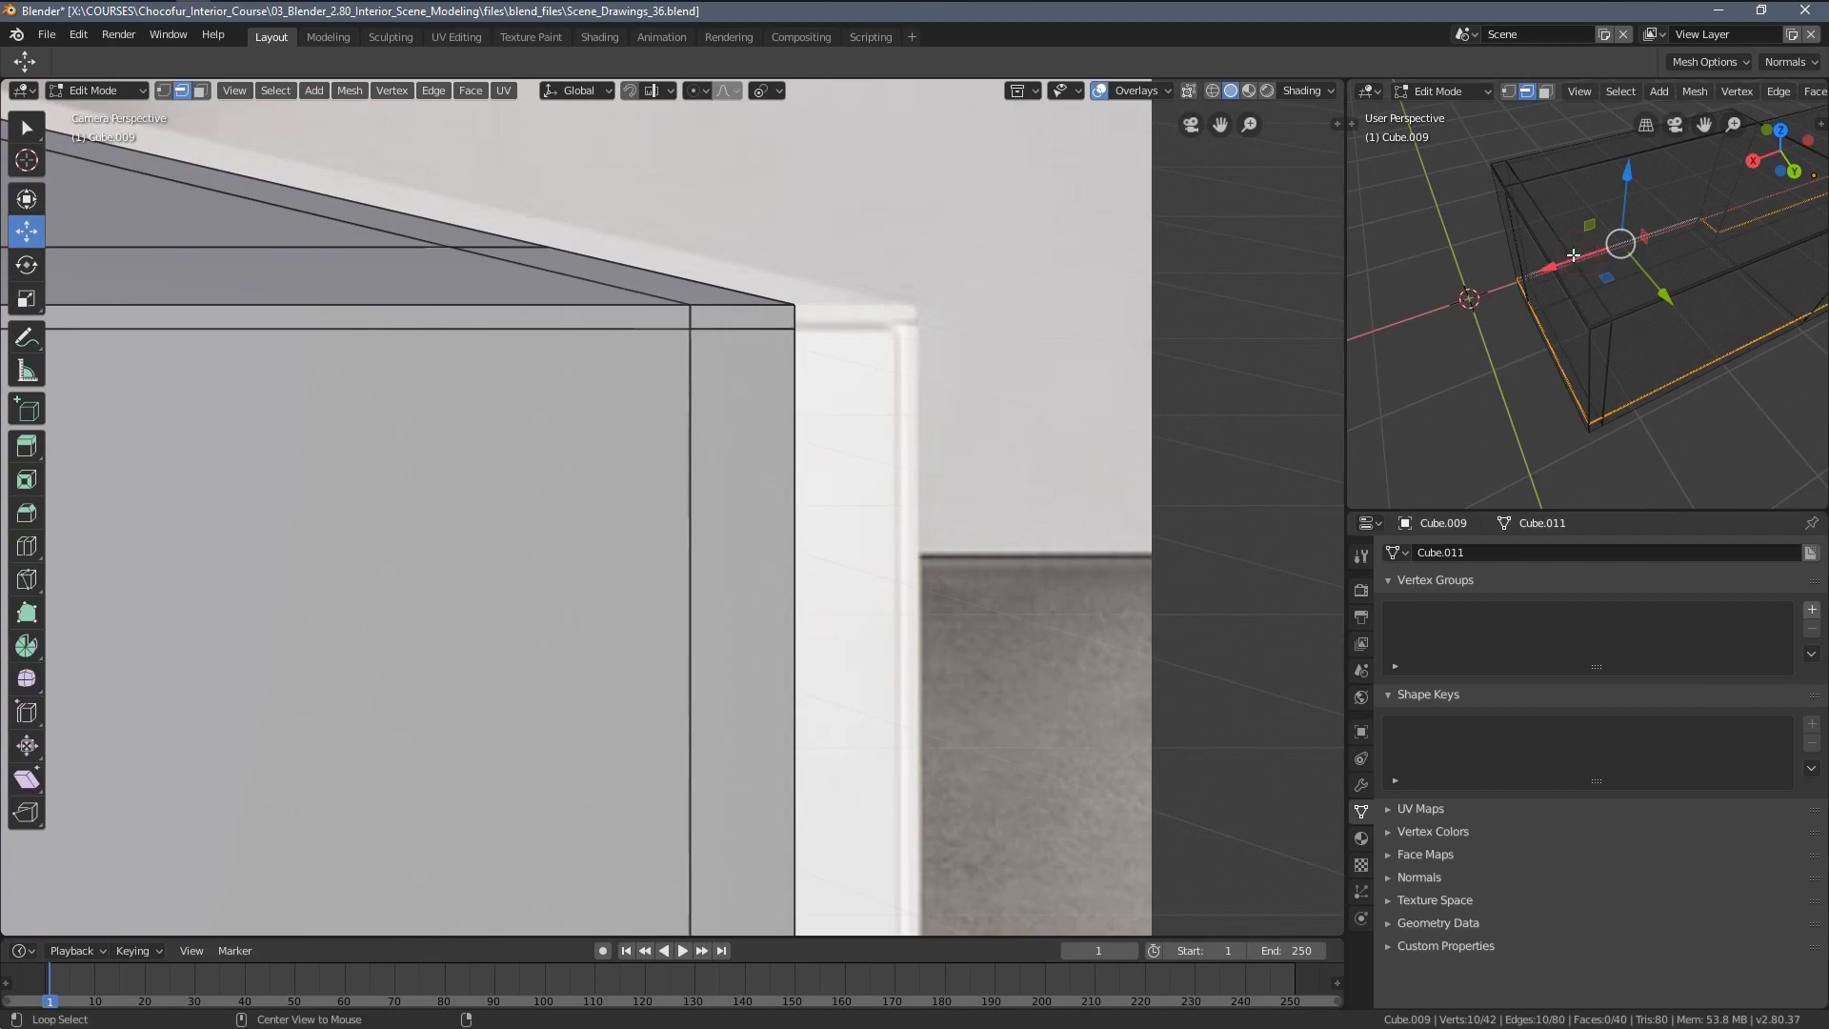
left_click(1554, 229, "alt")
Move the vertical edge loop along X in the top view until only a thin strip remains at the island's right end
key("KP_7")
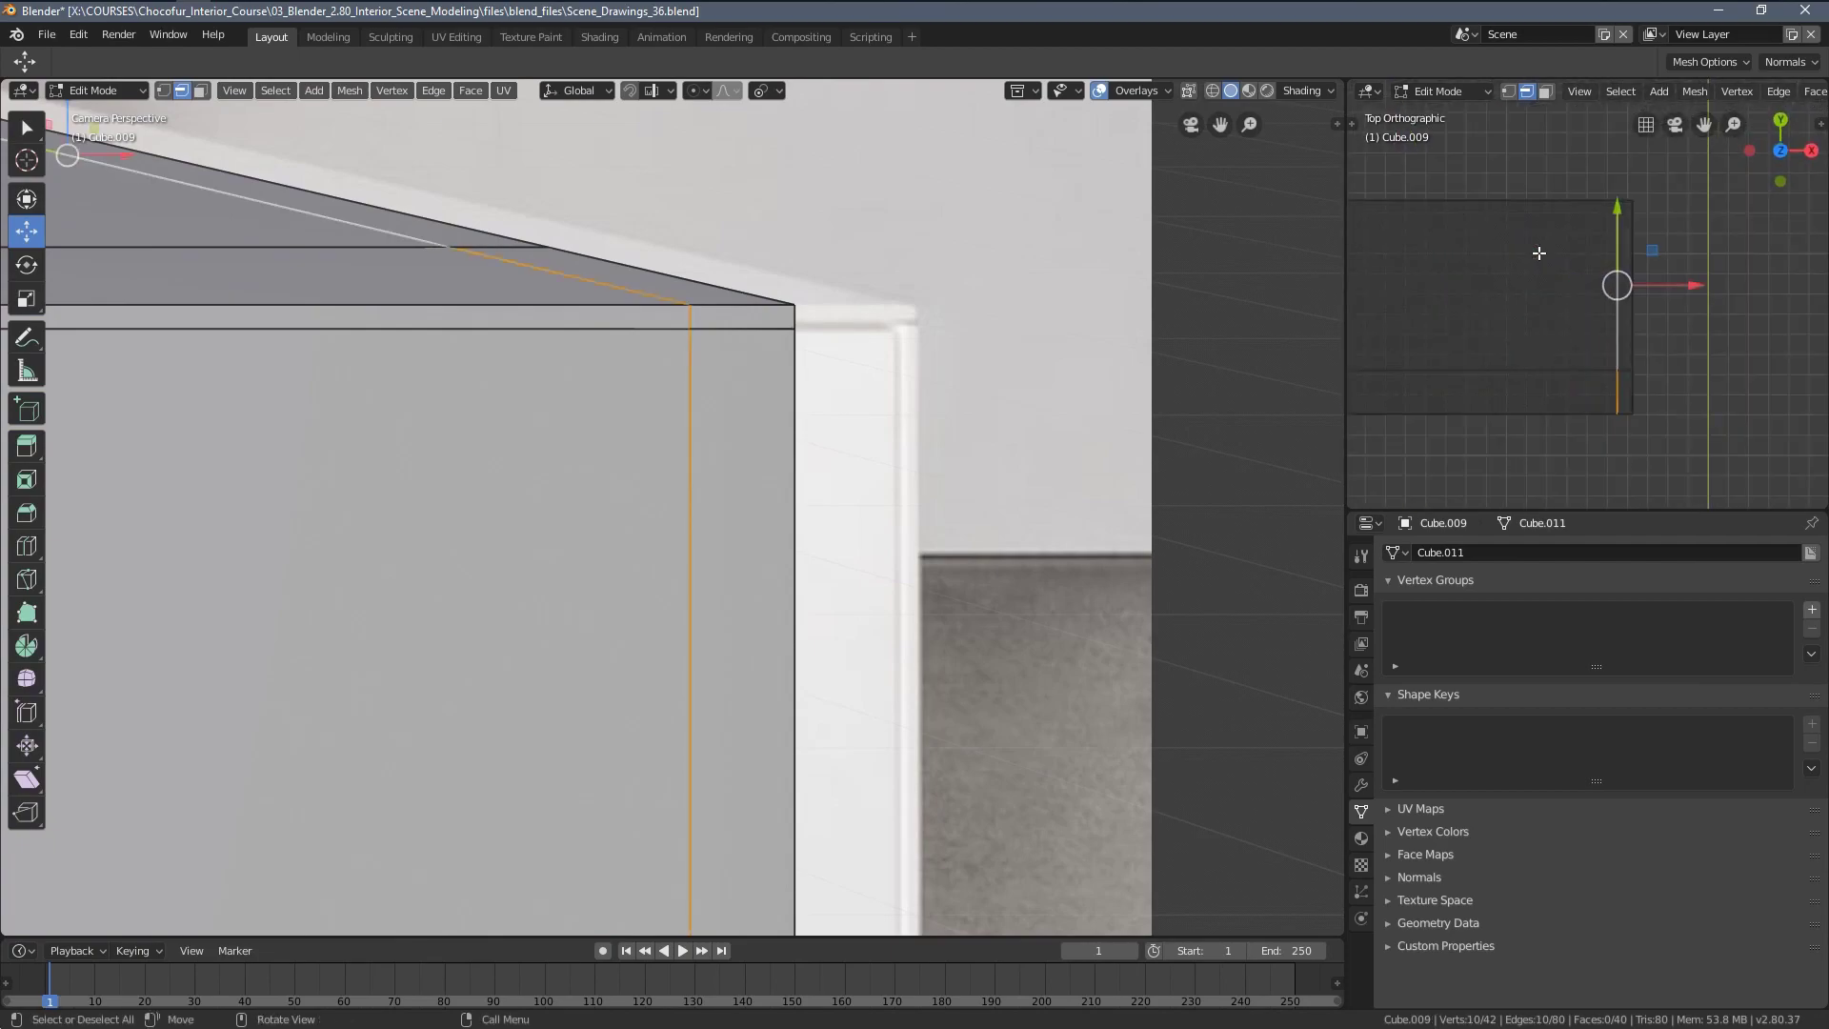
left_click_drag(1695, 283, 1707, 283)
scroll(926, 404, "up", 3)
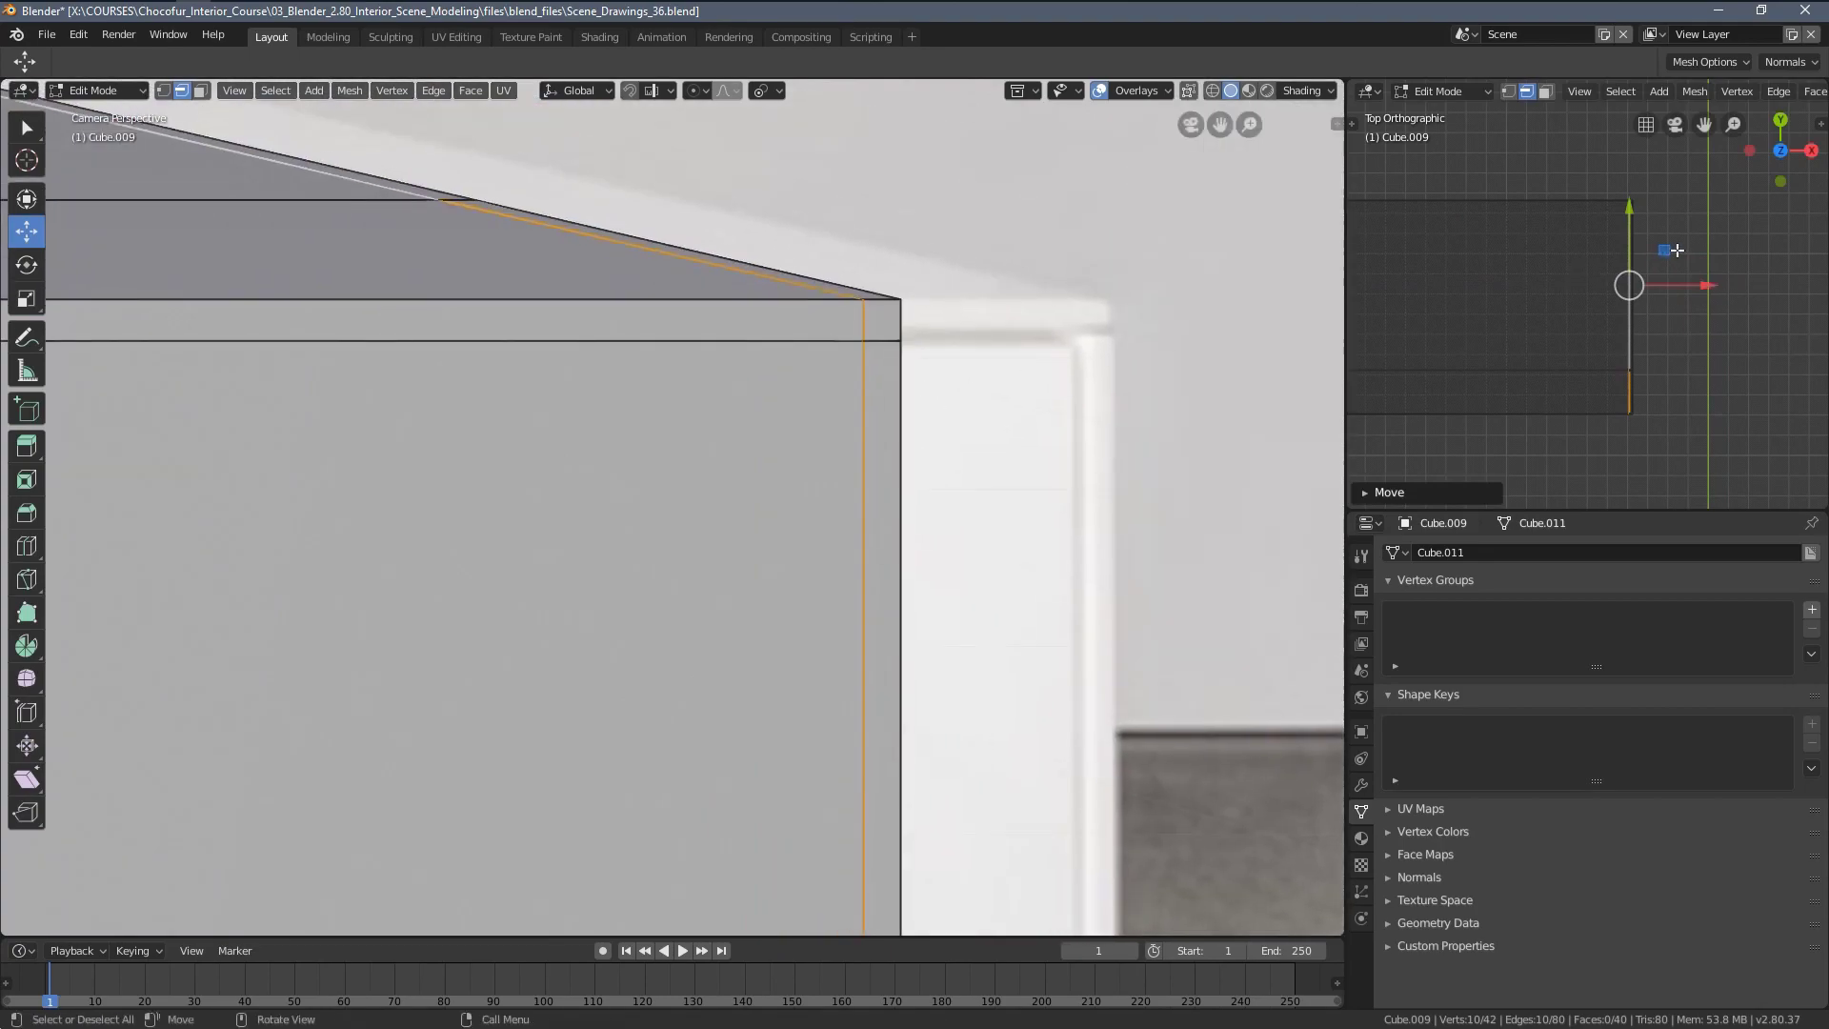
scroll(968, 302, "up", 3)
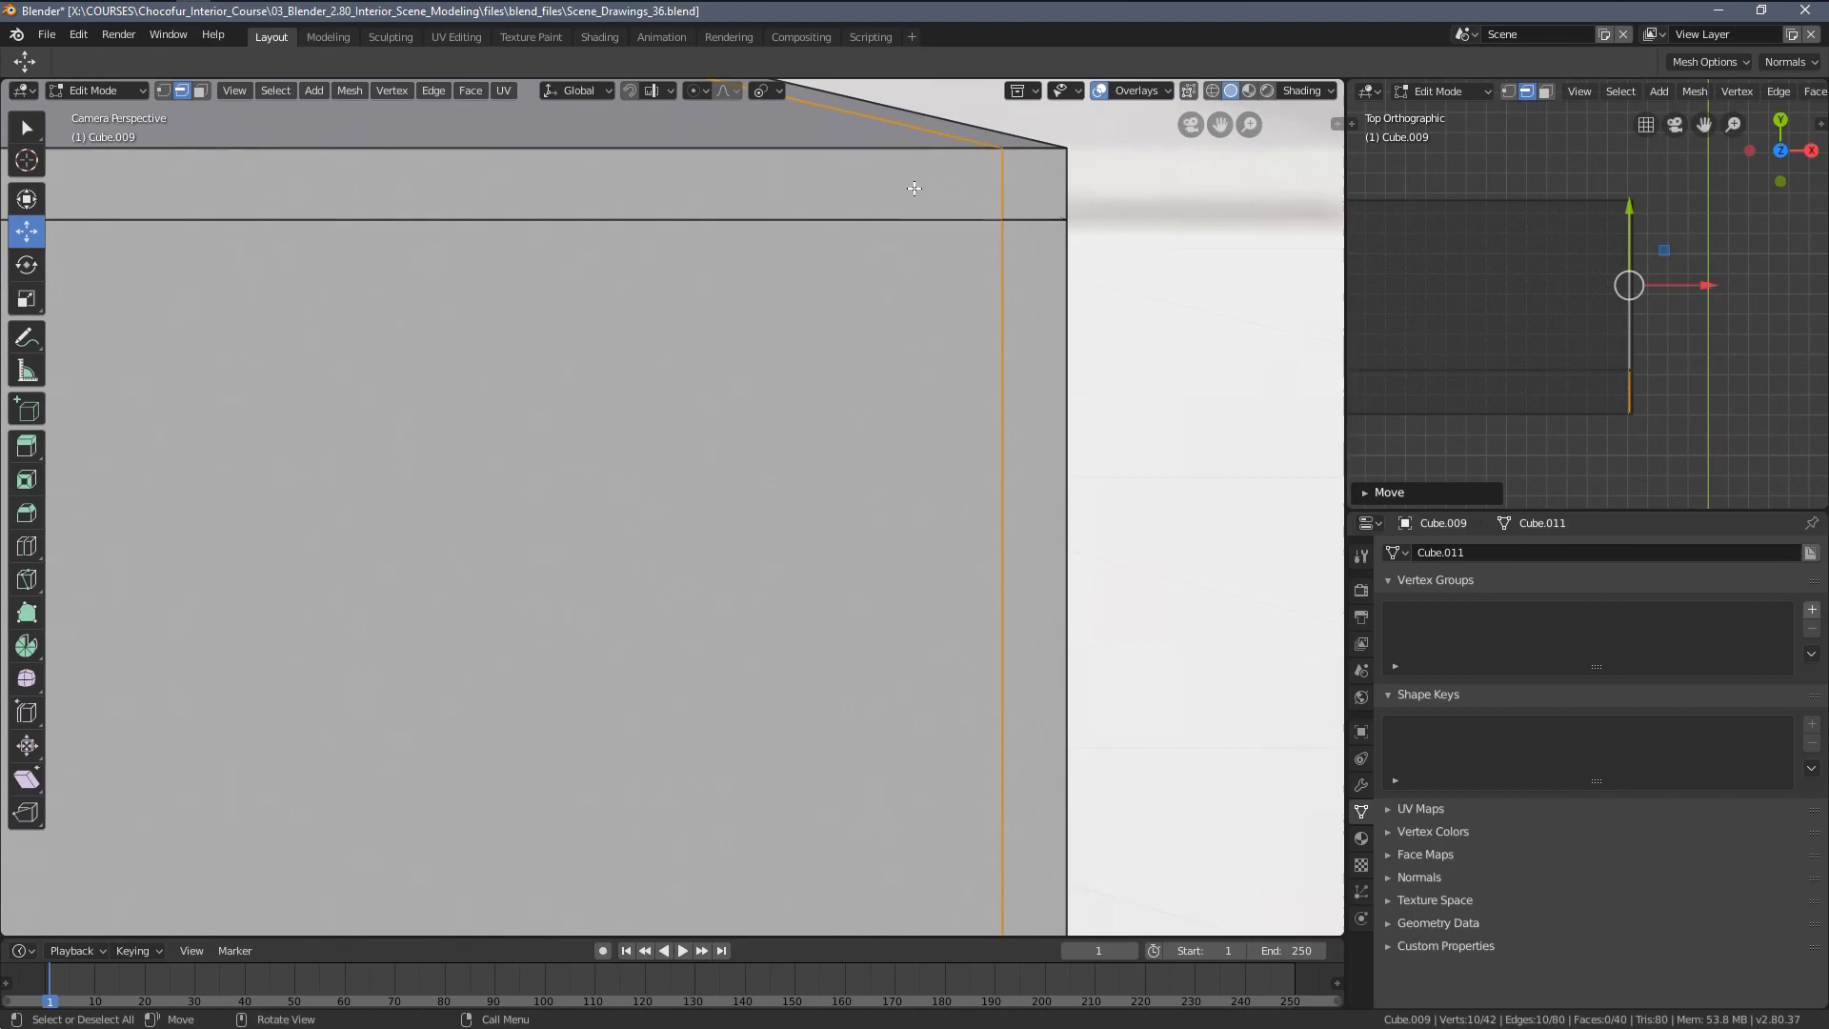
In face selection mode, select the large front face of the right block and the narrow strip faces along its right end
scroll(743, 324, "down", 3)
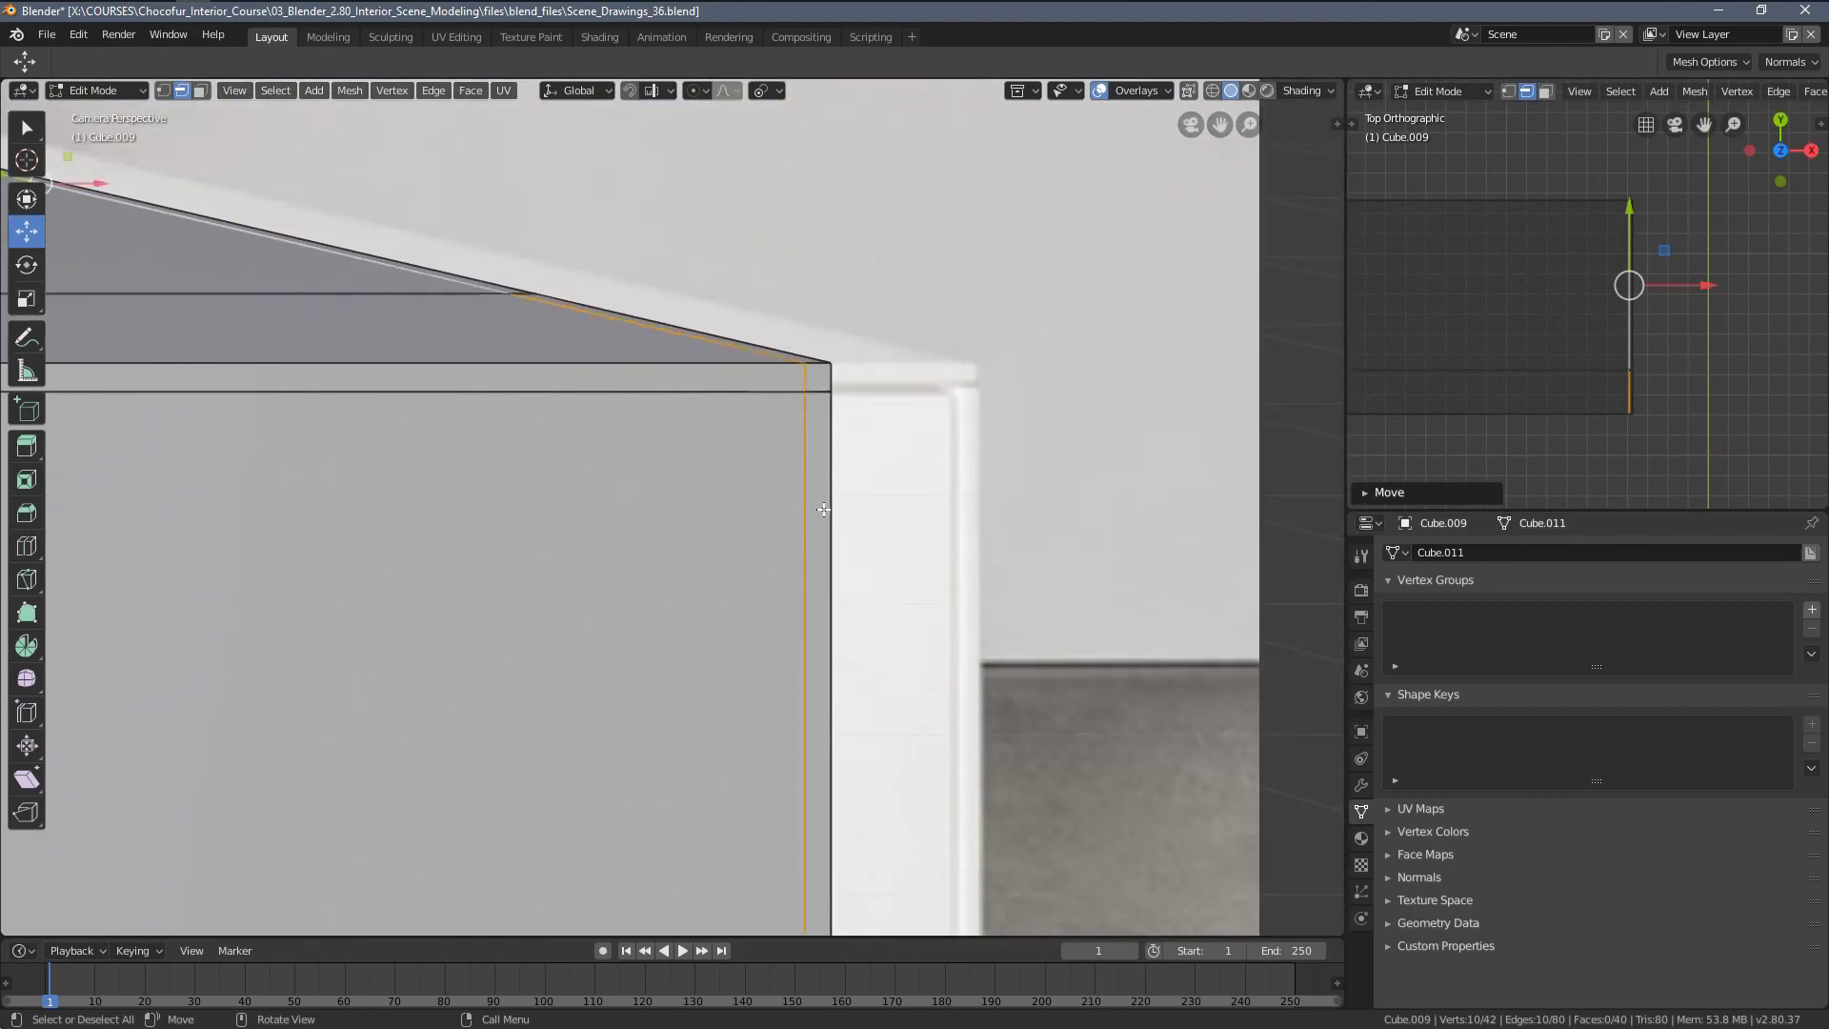
scroll(823, 510, "down", 3)
scroll(928, 662, "up", 4)
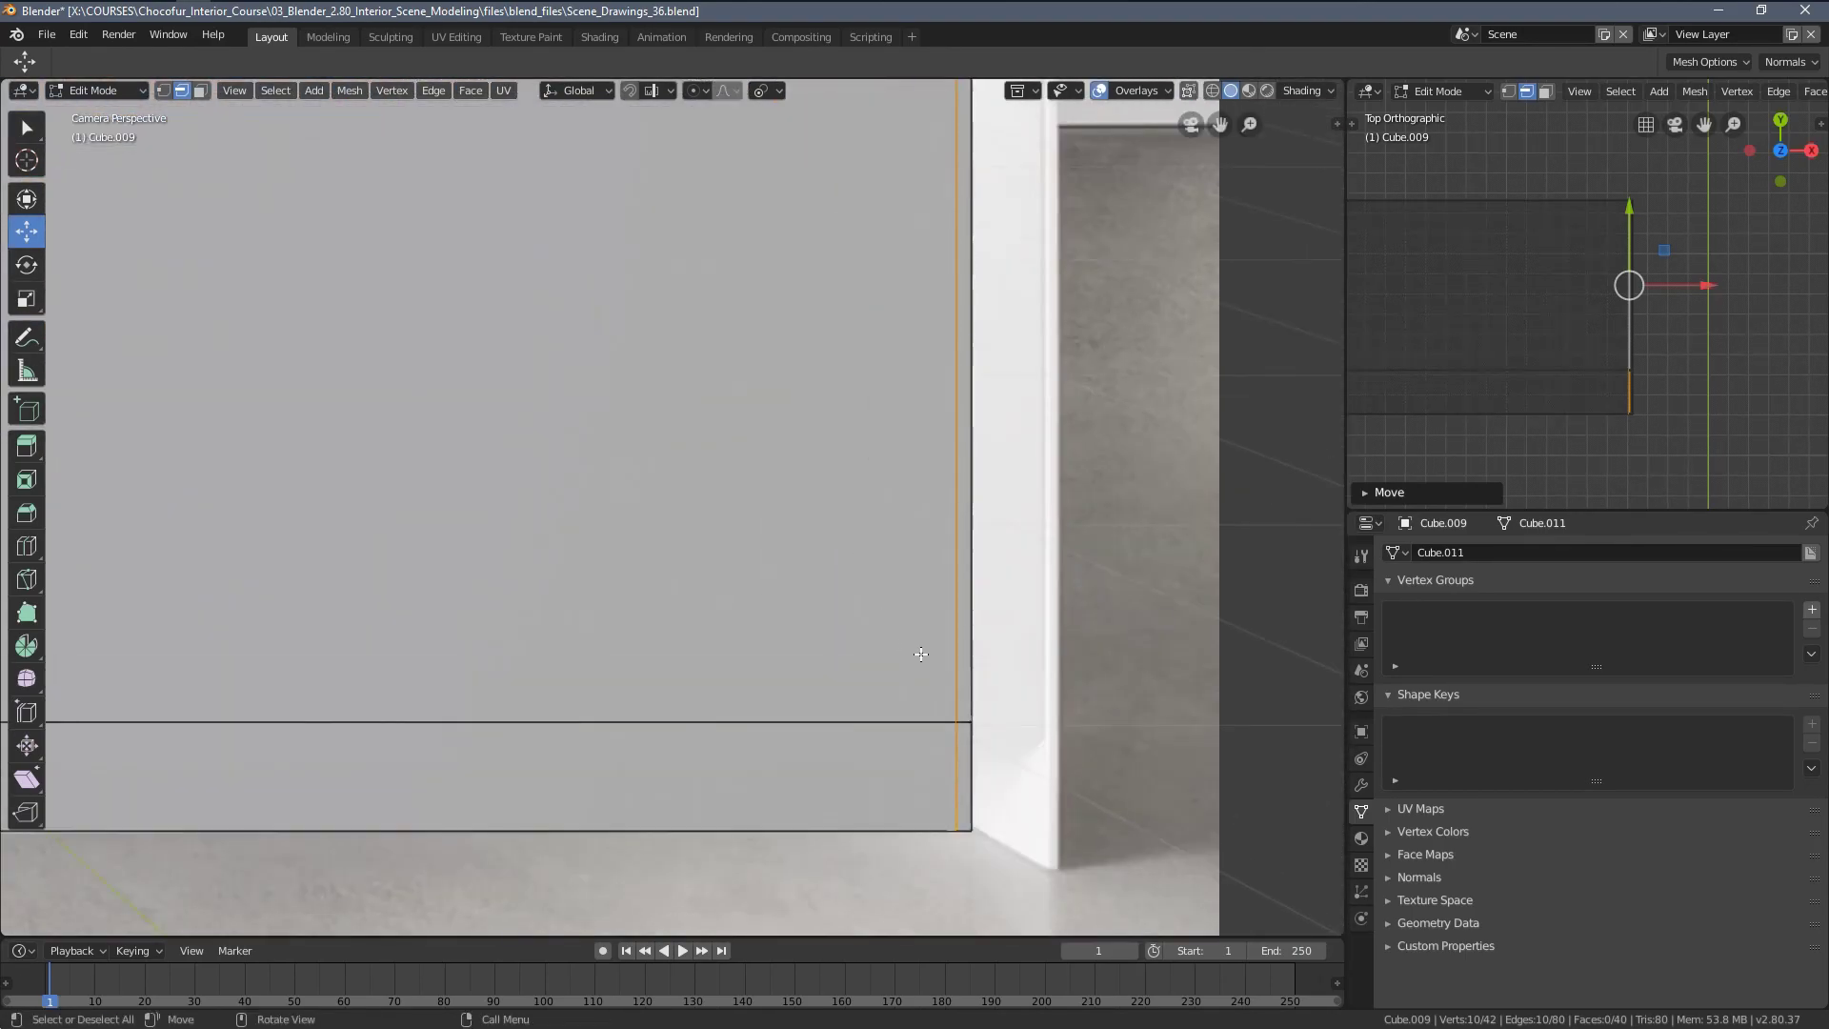
key("3")
left_click(964, 732)
left_click(870, 661, "shift")
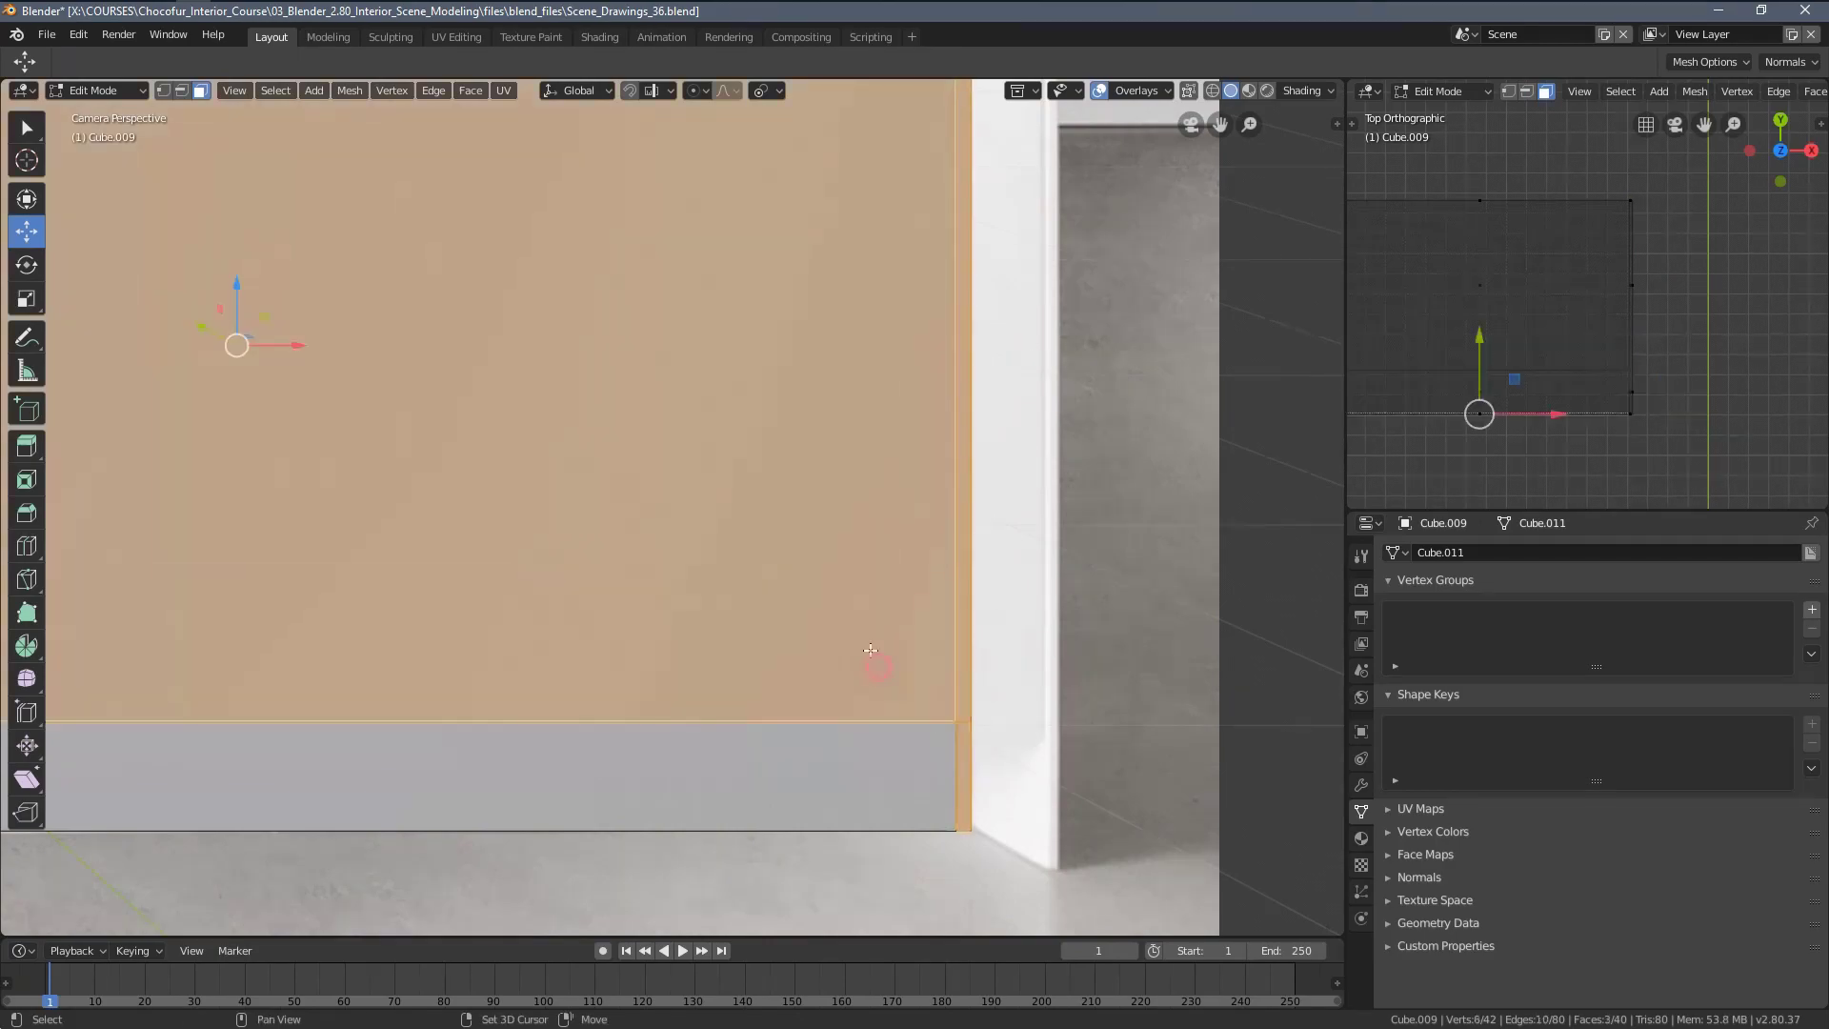
scroll(870, 661, "down", 3)
scroll(975, 352, "up", 2)
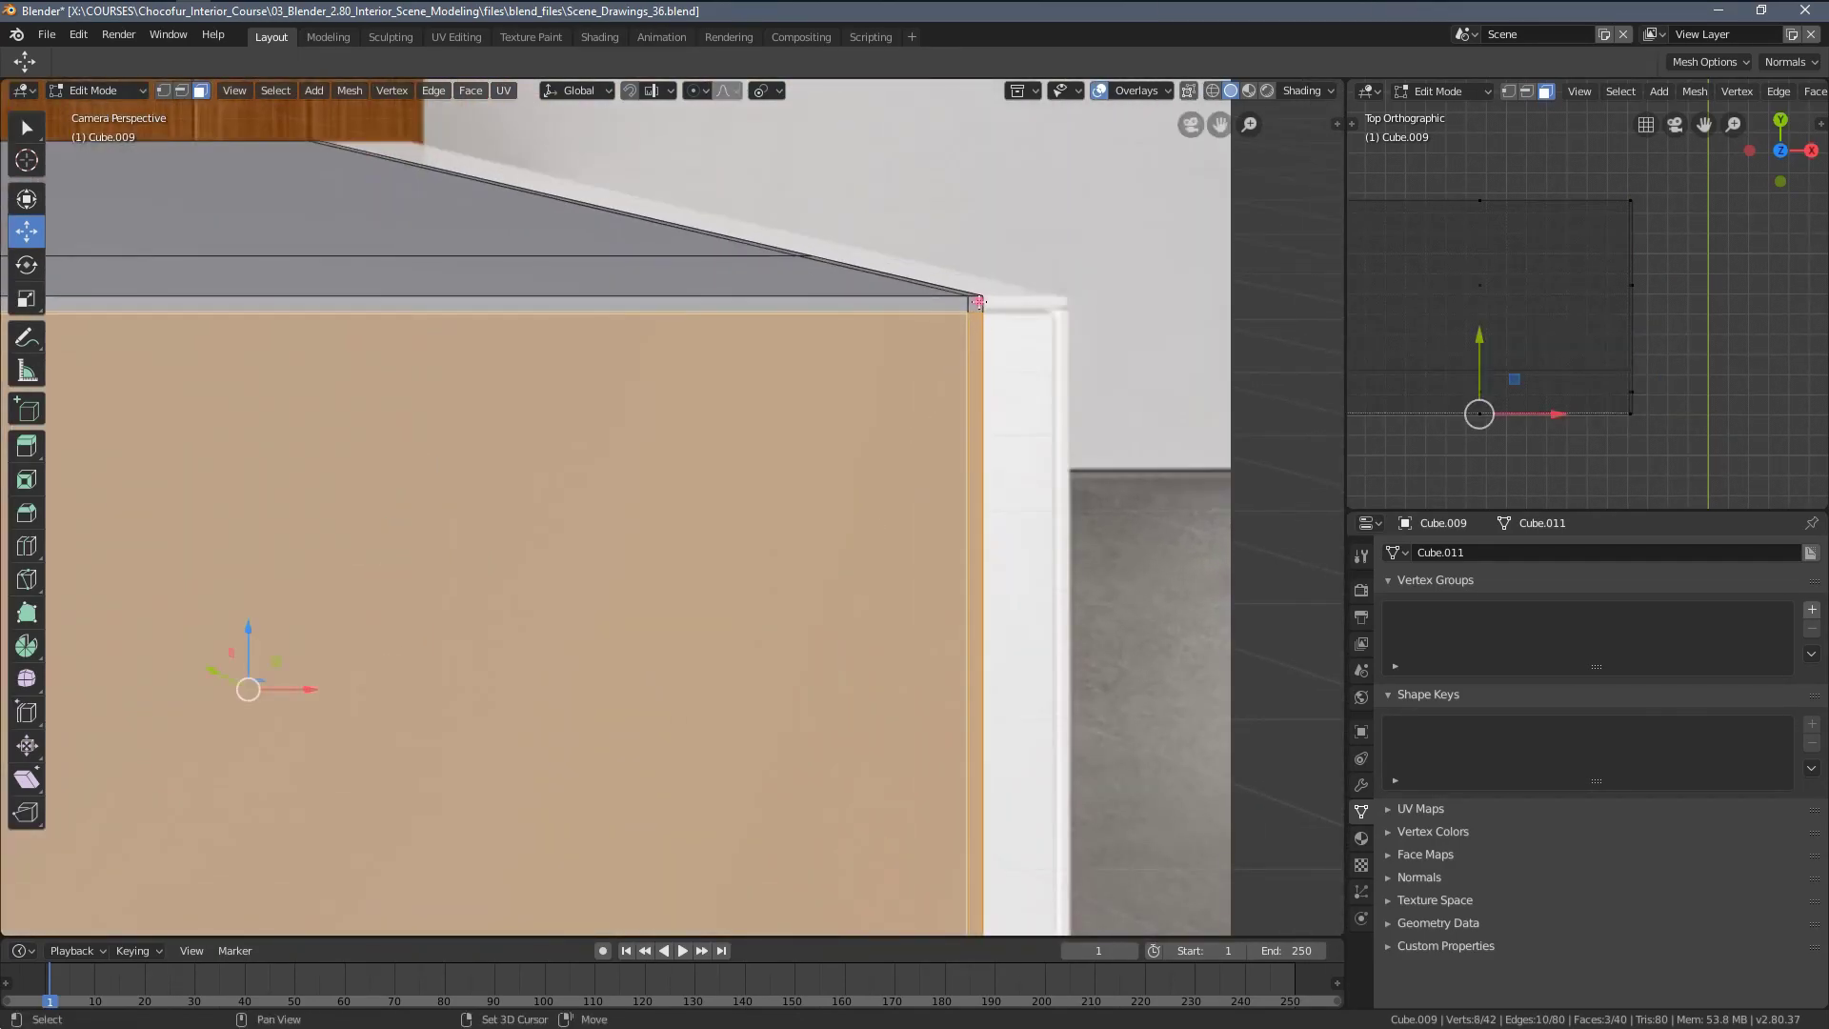
left_click(978, 303, "shift")
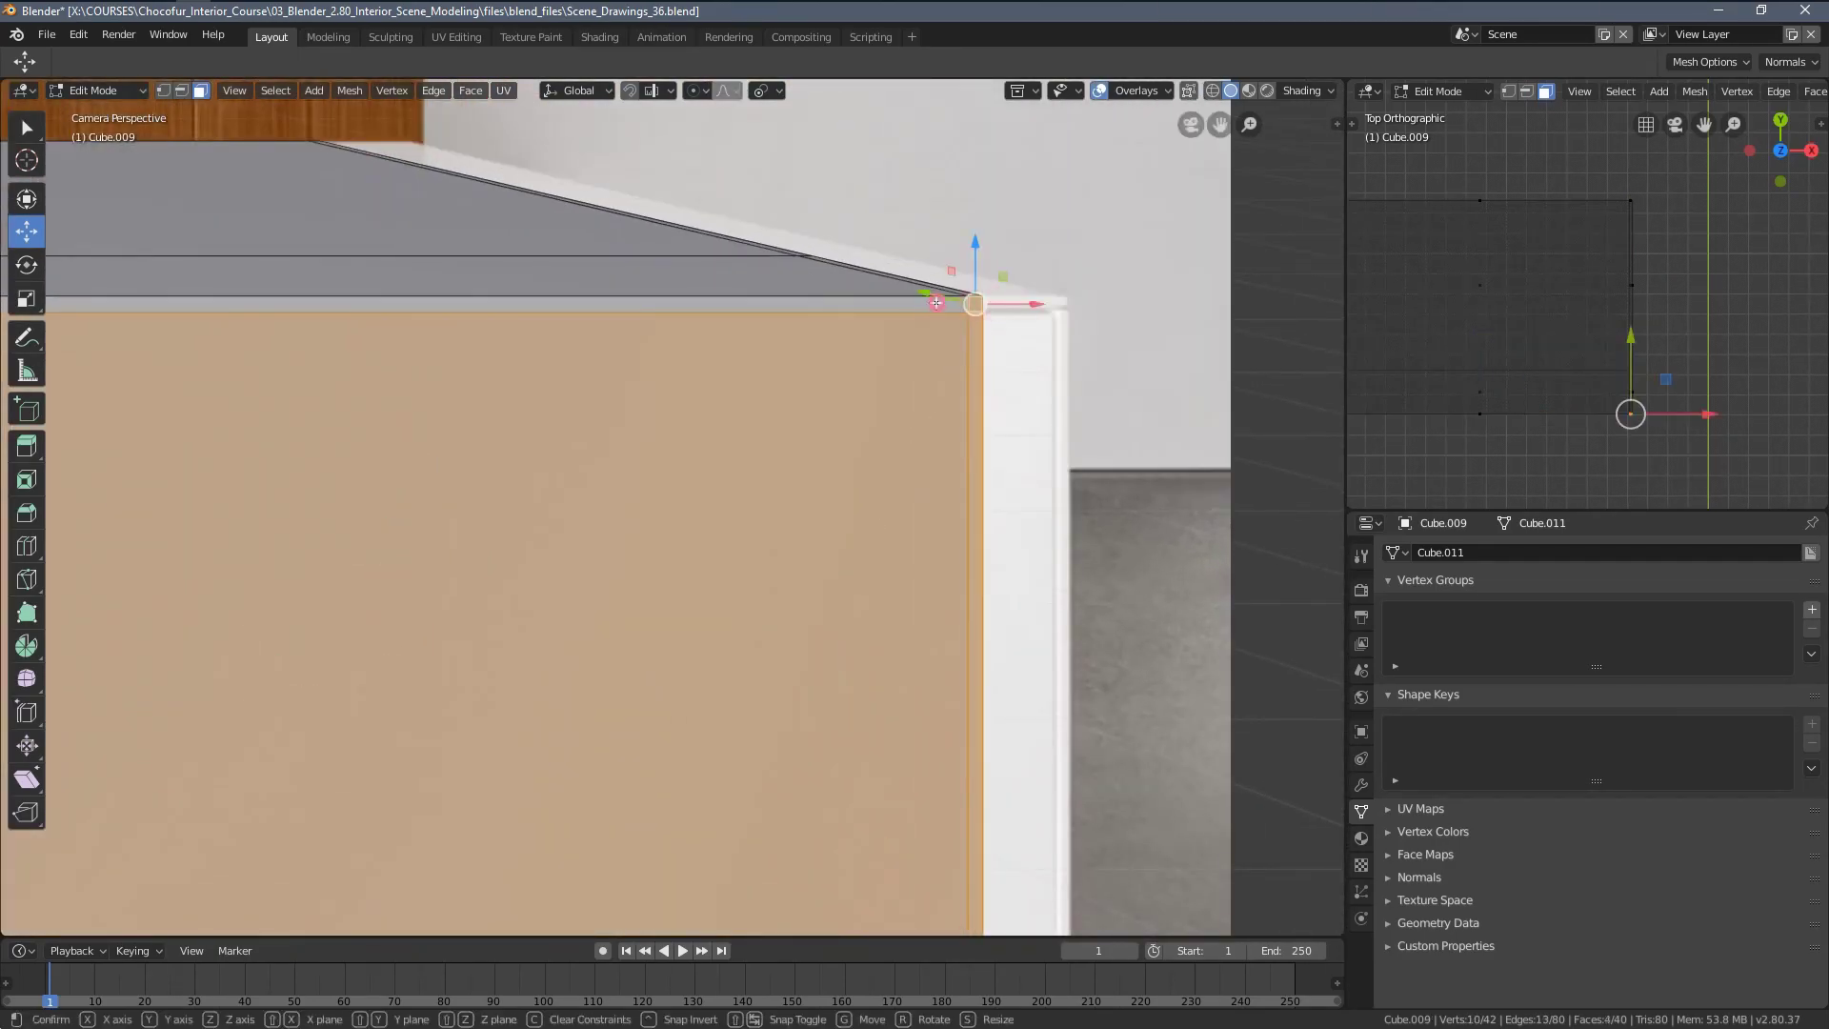
Add the thin countertop front face to the selection and inspect the side panel's lower corner in the photo
scroll(544, 465, "down", 2)
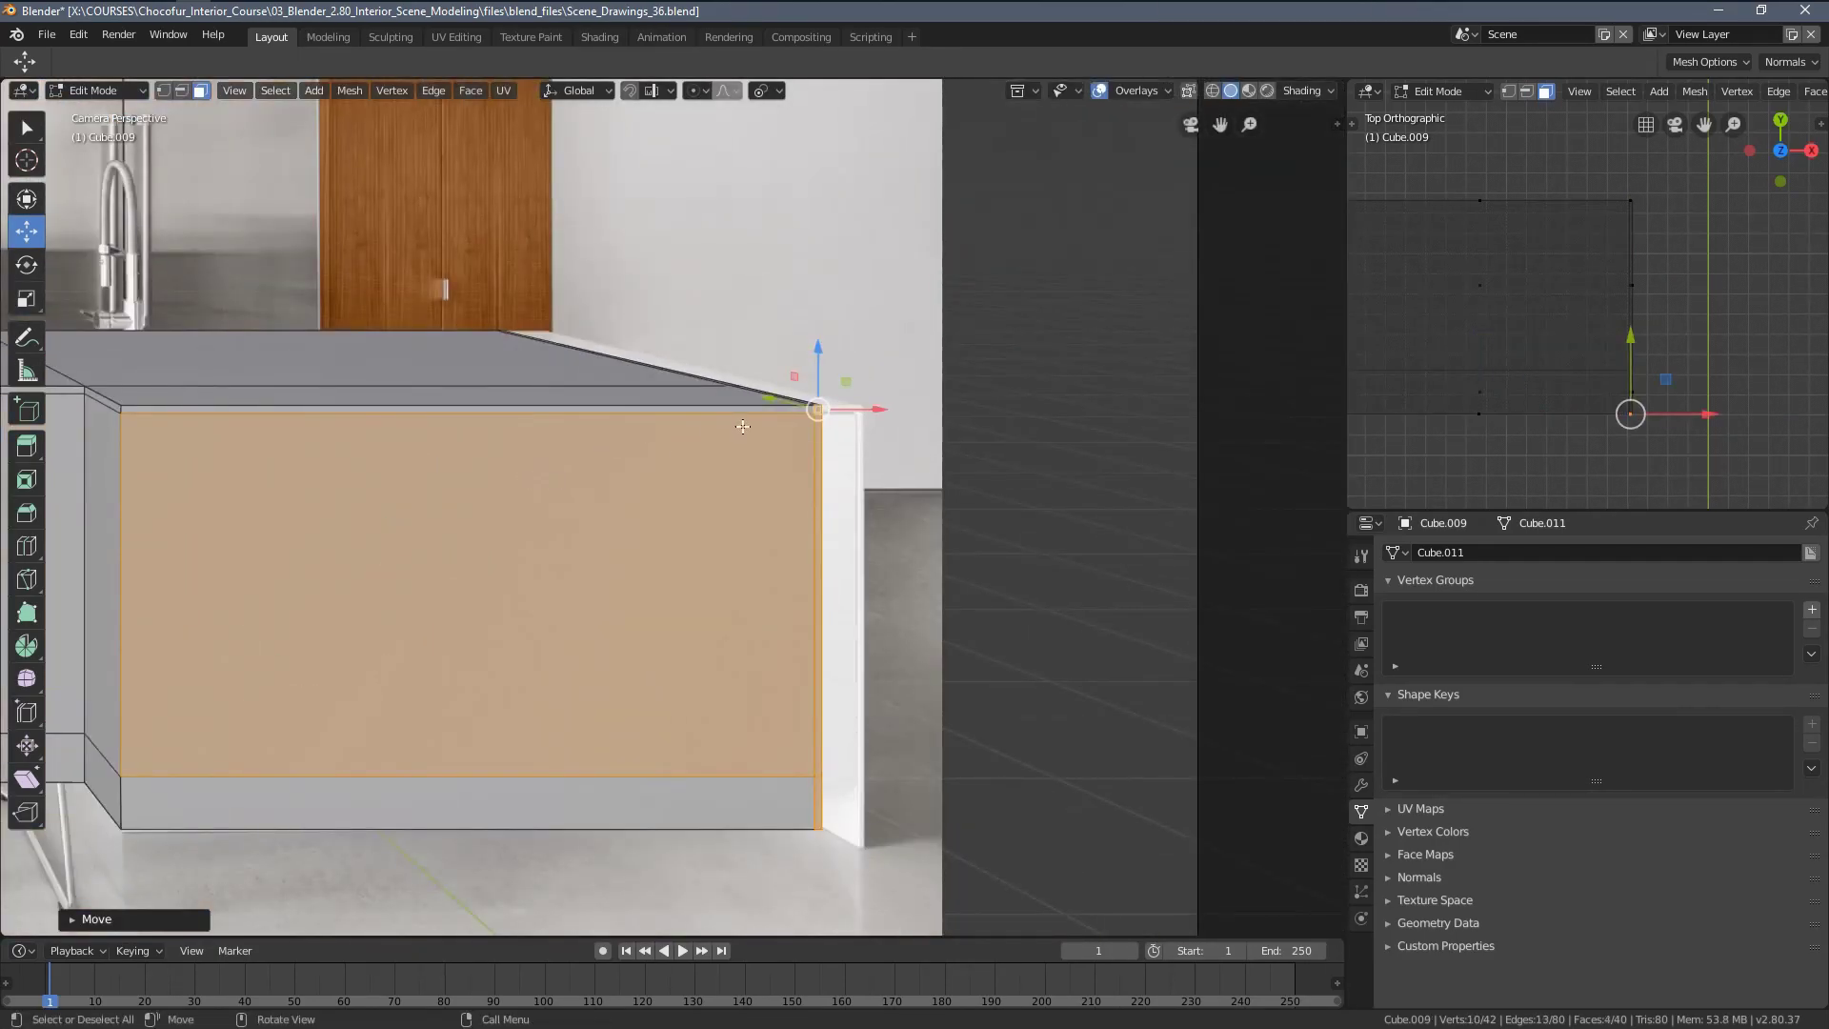
scroll(743, 425, "up", 4)
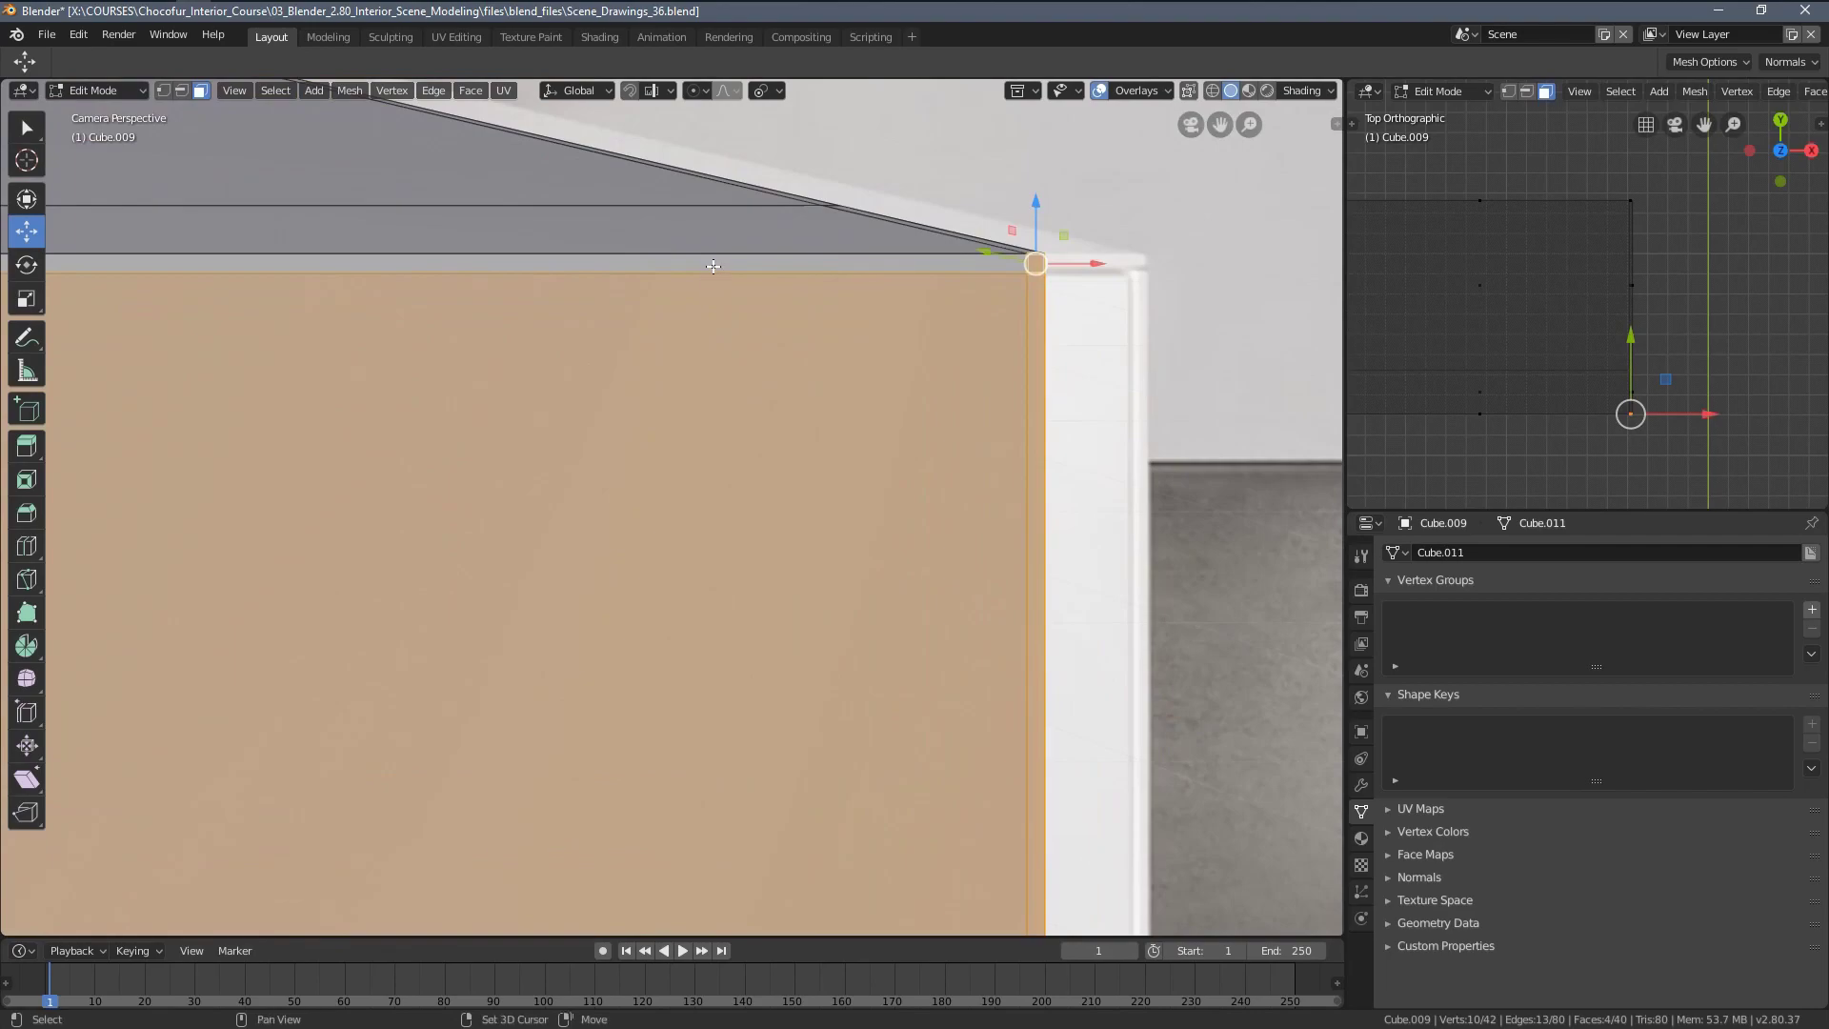
left_click(715, 259, "shift")
scroll(502, 396, "down", 1)
middle_click_drag(503, 396, 665, 304, "shift")
middle_click_drag(763, 389, 615, 248, "shift")
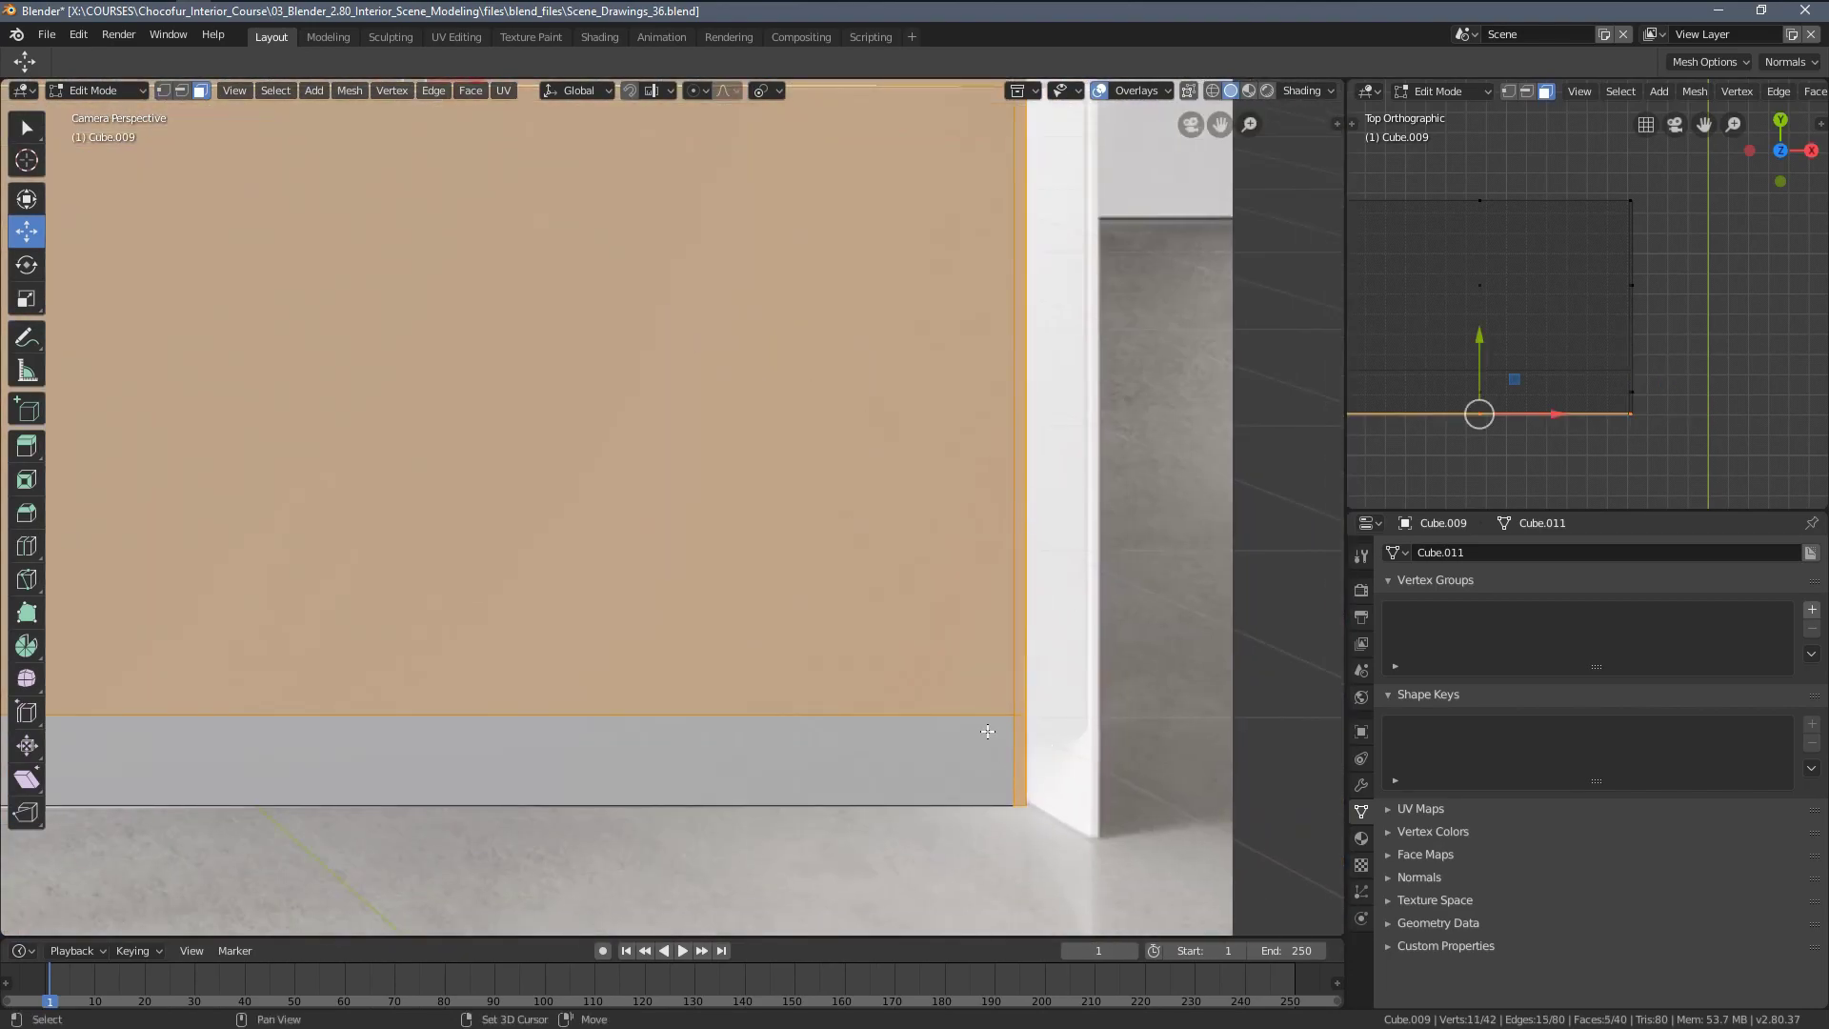
scroll(988, 731, "up", 2)
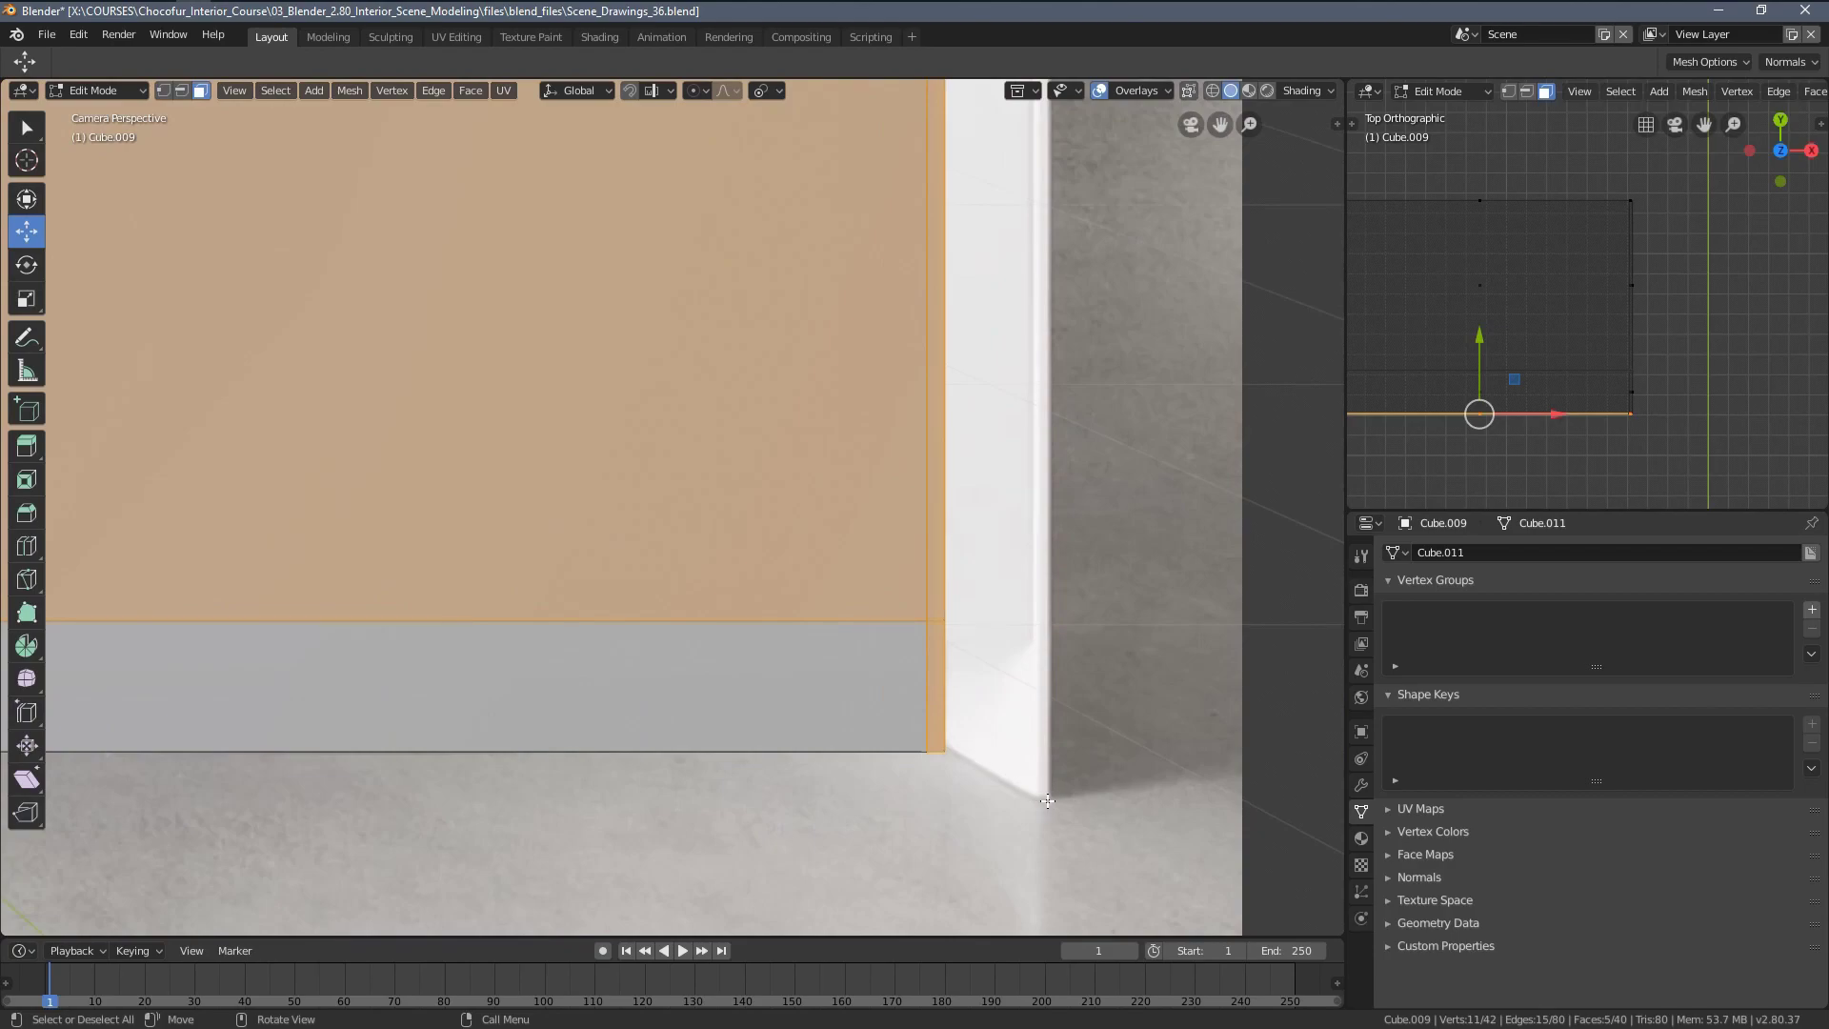
Extrude the selected front faces about 0.1 m outward to meet the side panel's lower corner in the photo
middle_click_drag(1554, 409, 1547, 353, "shift")
key("e")
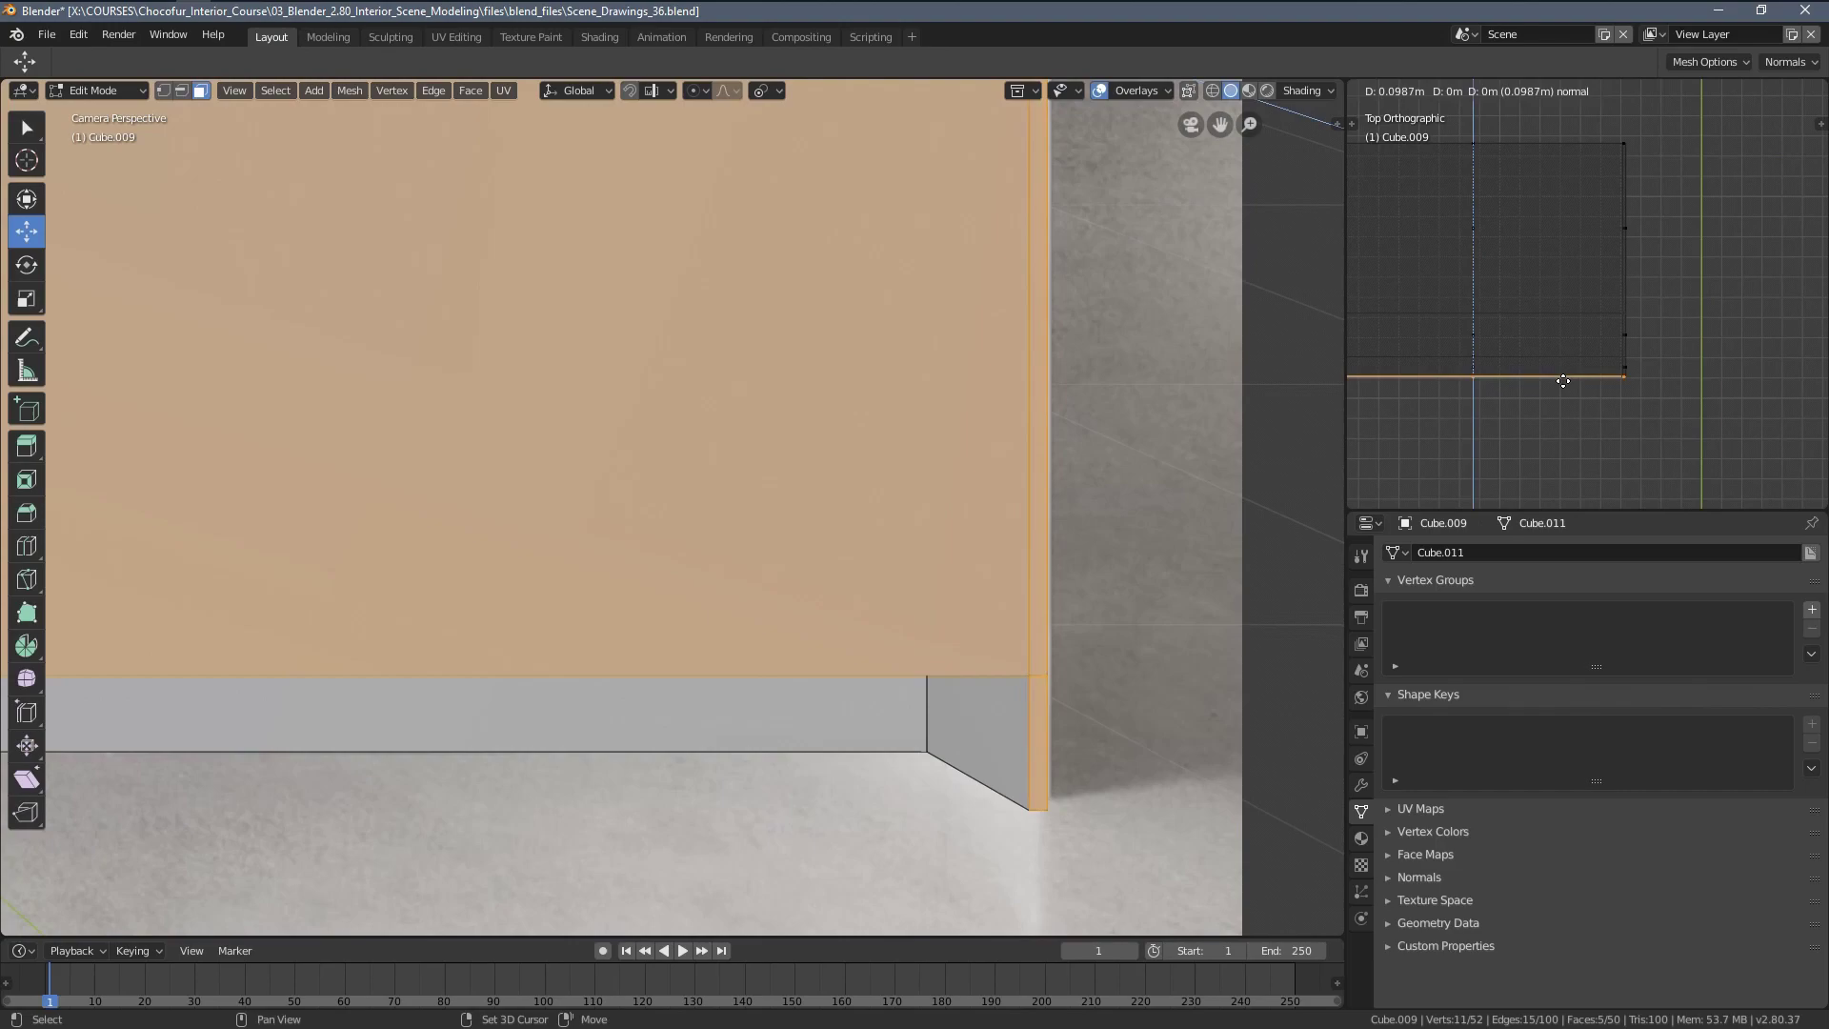
left_click(1564, 378)
scroll(666, 458, "down", 4)
middle_click_drag(666, 457, 977, 621, "shift")
middle_click_drag(587, 543, 583, 583)
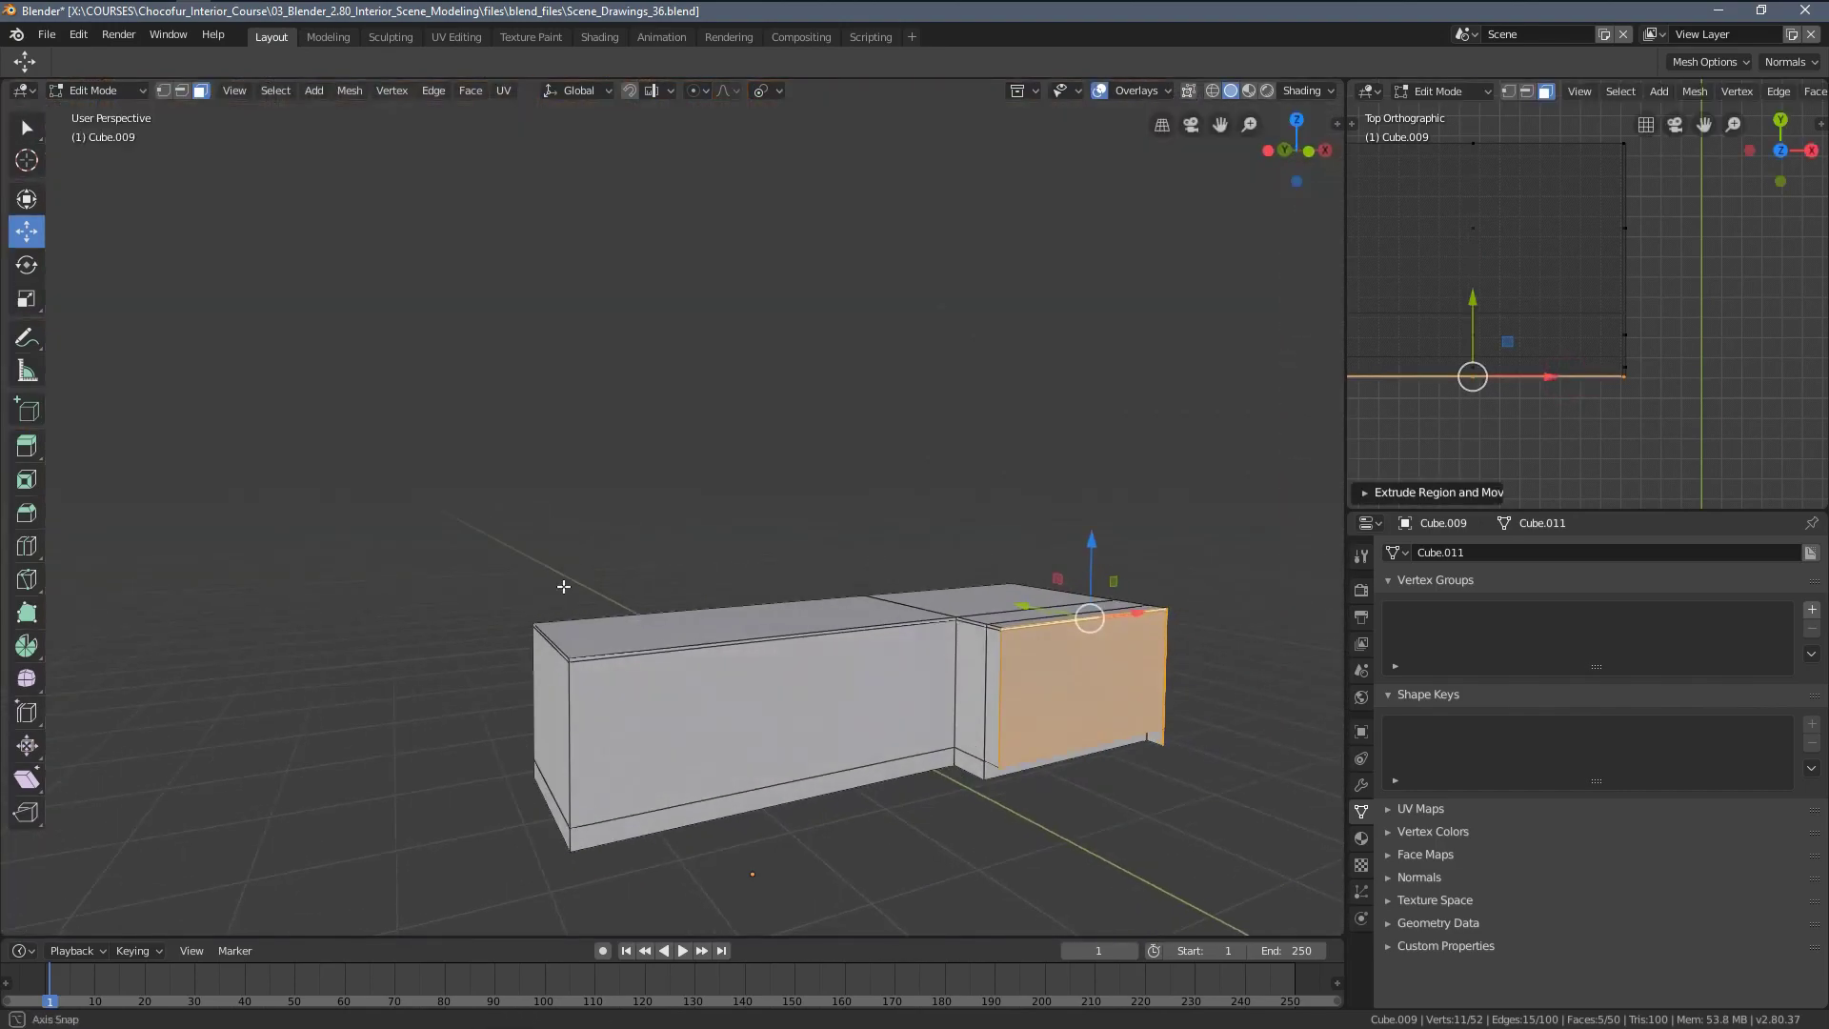
mouse_move(734, 585)
middle_mouse_down("shift")
mouse_move(620, 490)
mouse_move(784, 507)
mouse_move(808, 433)
mouse_move(815, 458)
mouse_move(610, 533)
mouse_move(673, 539)
mouse_move(760, 587)
middle_mouse_up("shift")
scroll(621, 490, "up", 5)
mouse_move(735, 497)
middle_mouse_down()
mouse_move(768, 512)
mouse_move(829, 466)
middle_mouse_up()
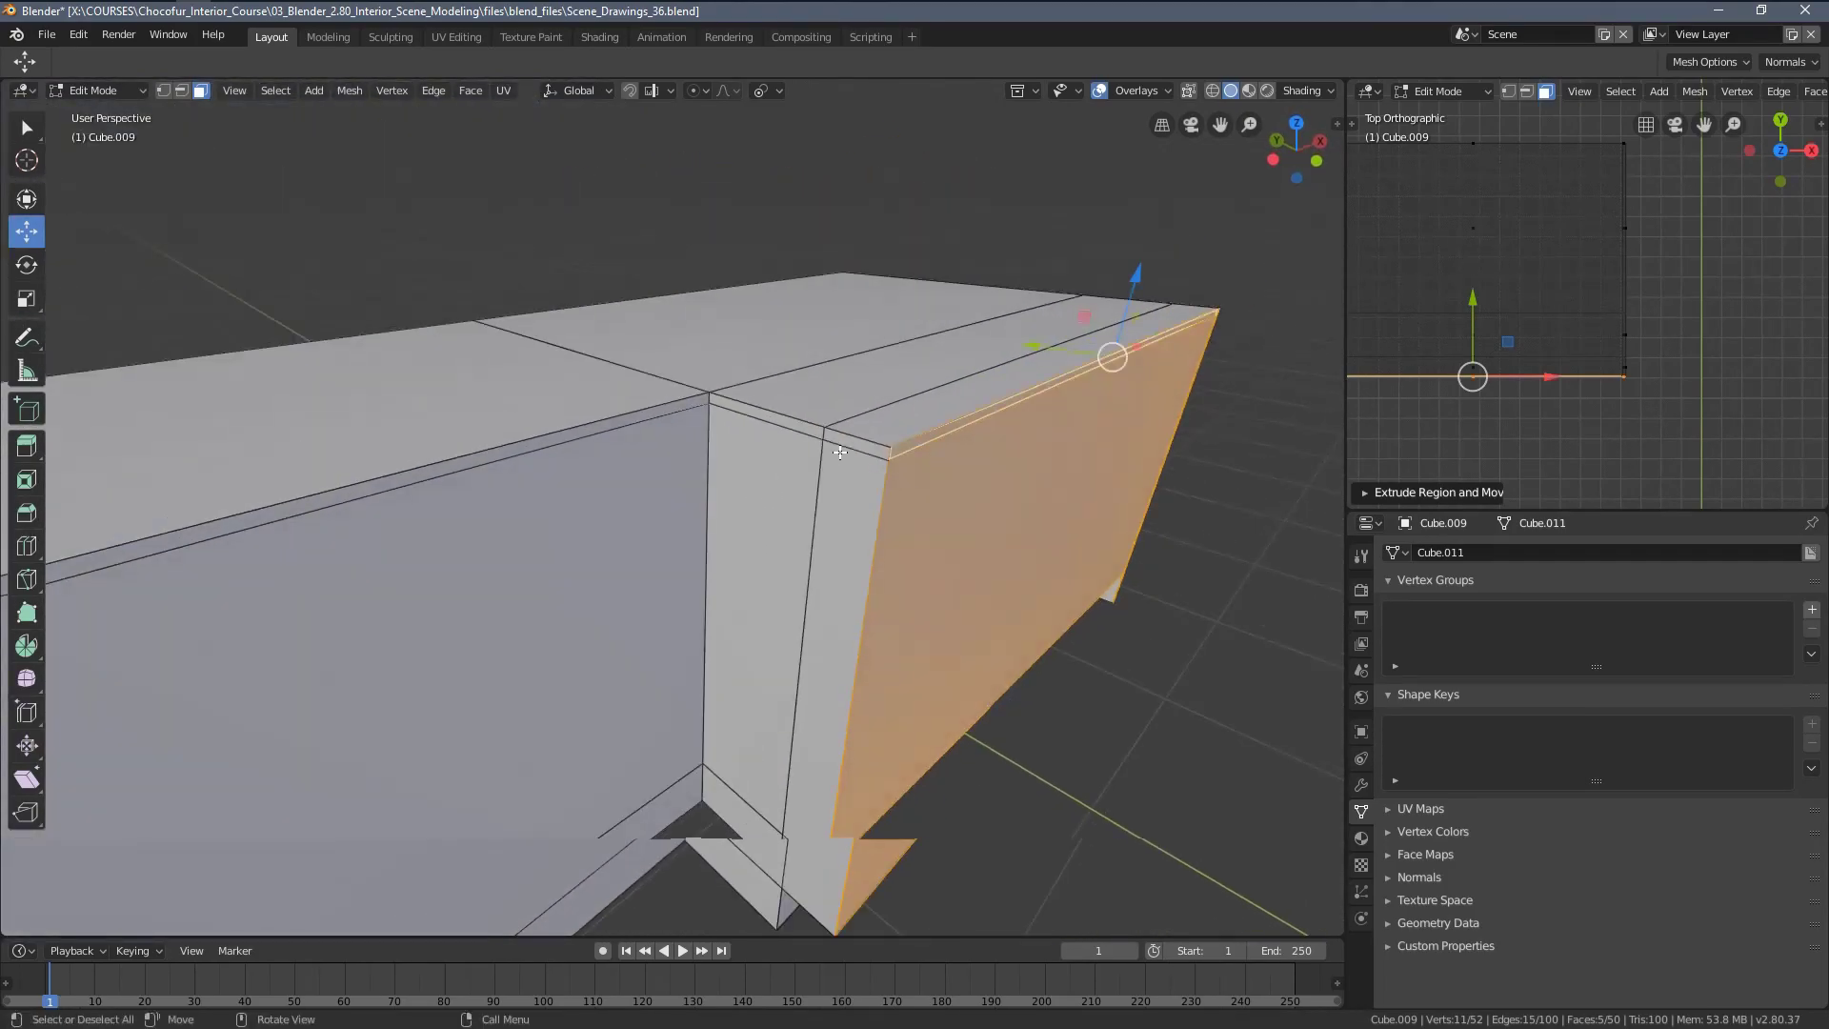
Compare the island with the background photo through the camera in wireframe, from the countertop's left overhang to the sink area
key("KP_0")
key("z")
left_click(688, 453)
key("shift+f")
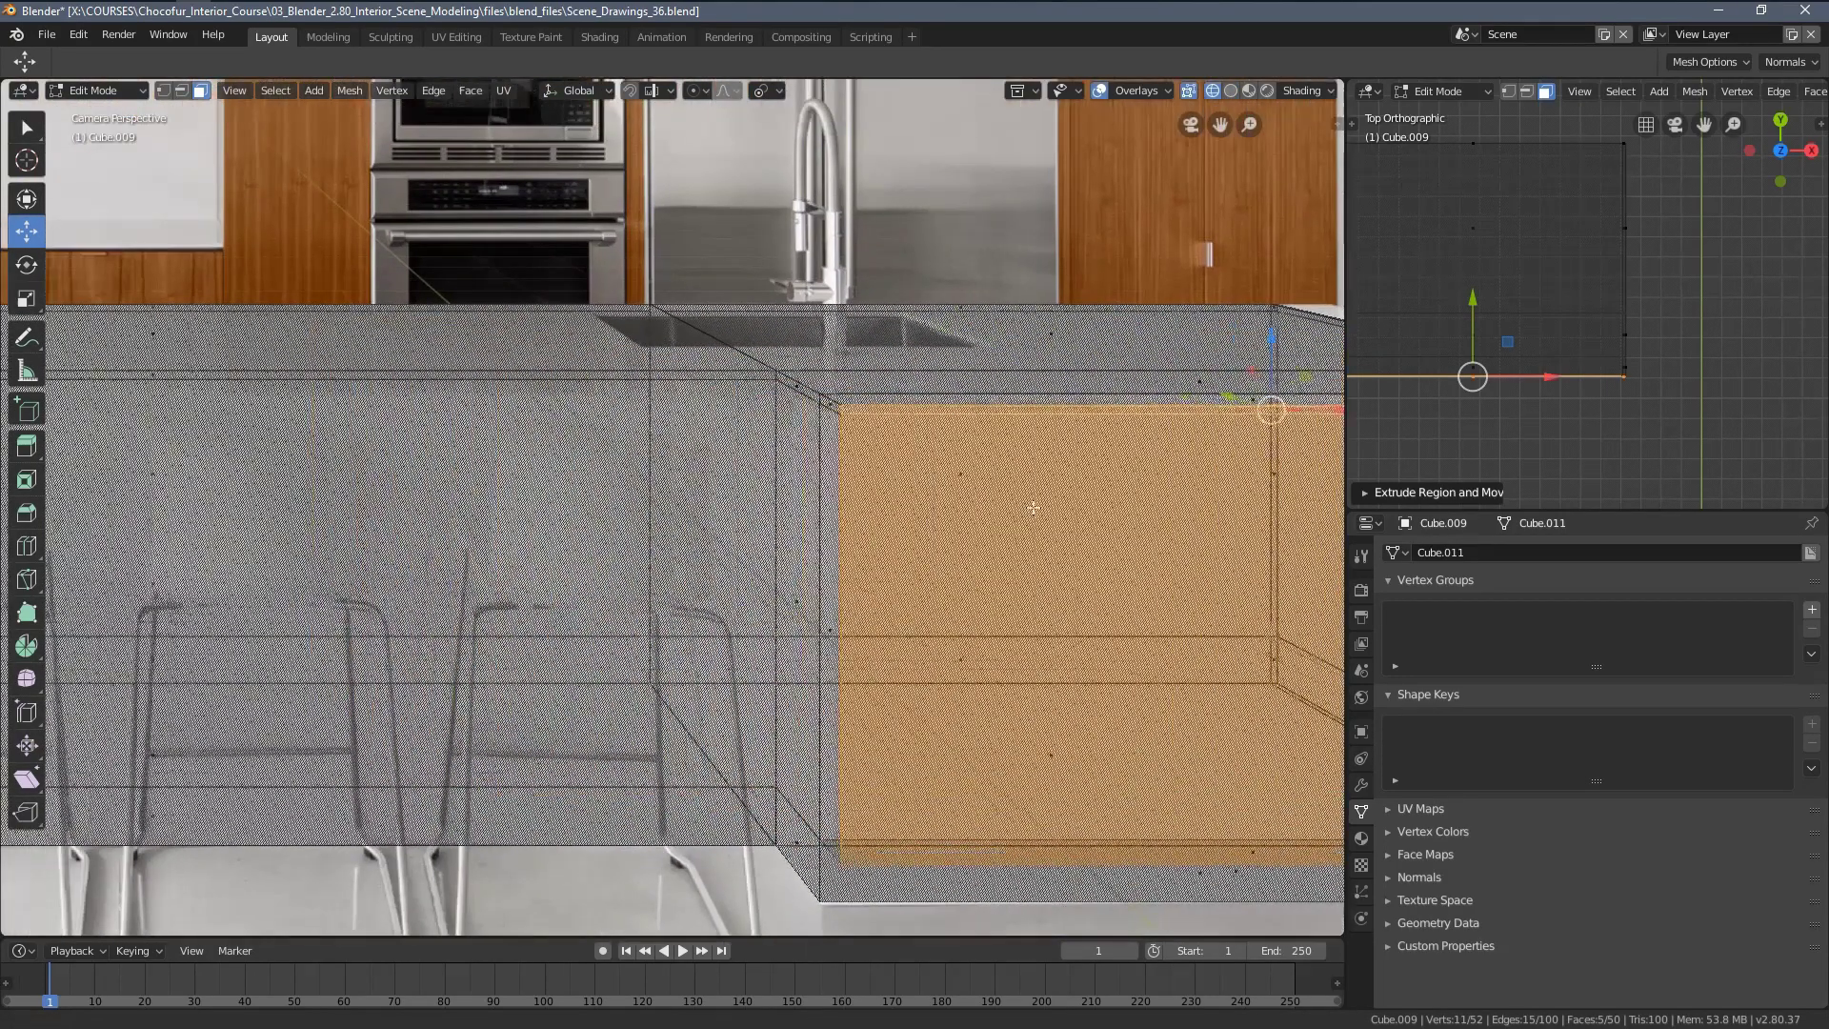
scroll(663, 469, "down", 3)
key("z")
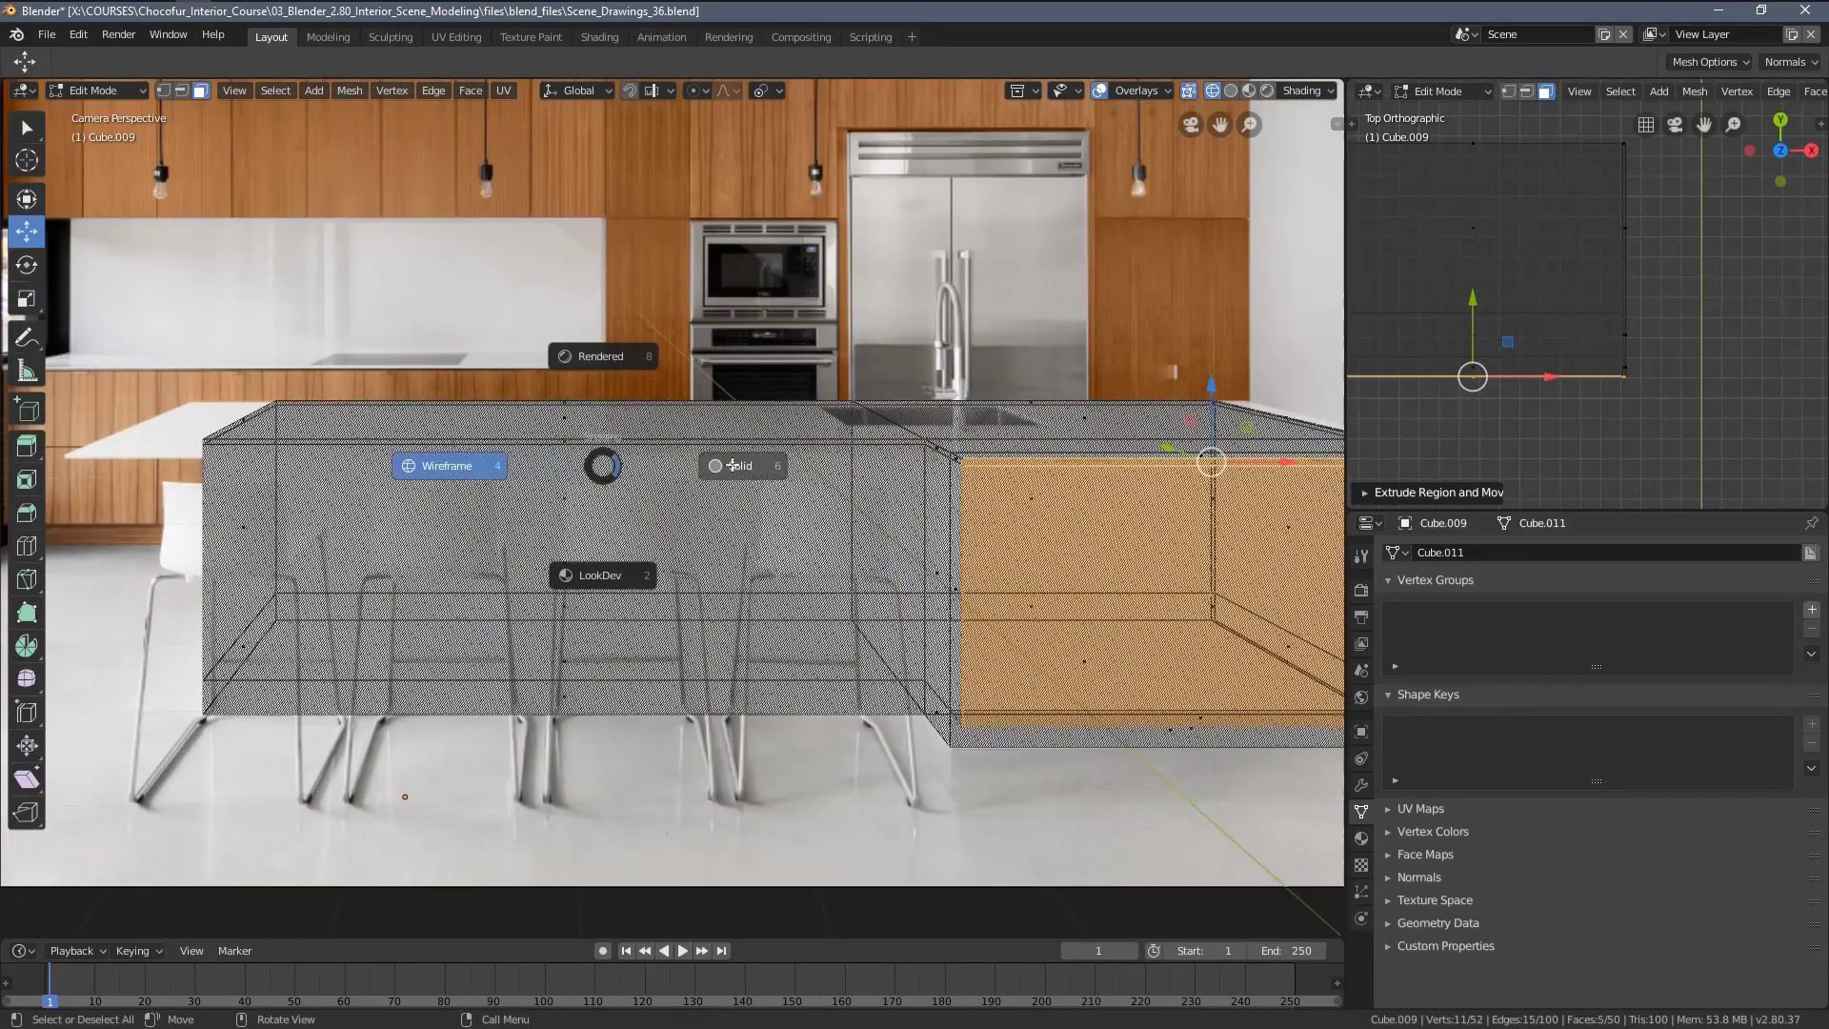
left_click(732, 473)
middle_click_drag(333, 476, 564, 467, "shift")
scroll(564, 467, "up", 4)
key("z")
left_click(377, 448)
middle_click_drag(433, 467, 748, 526, "shift")
key("Tab")
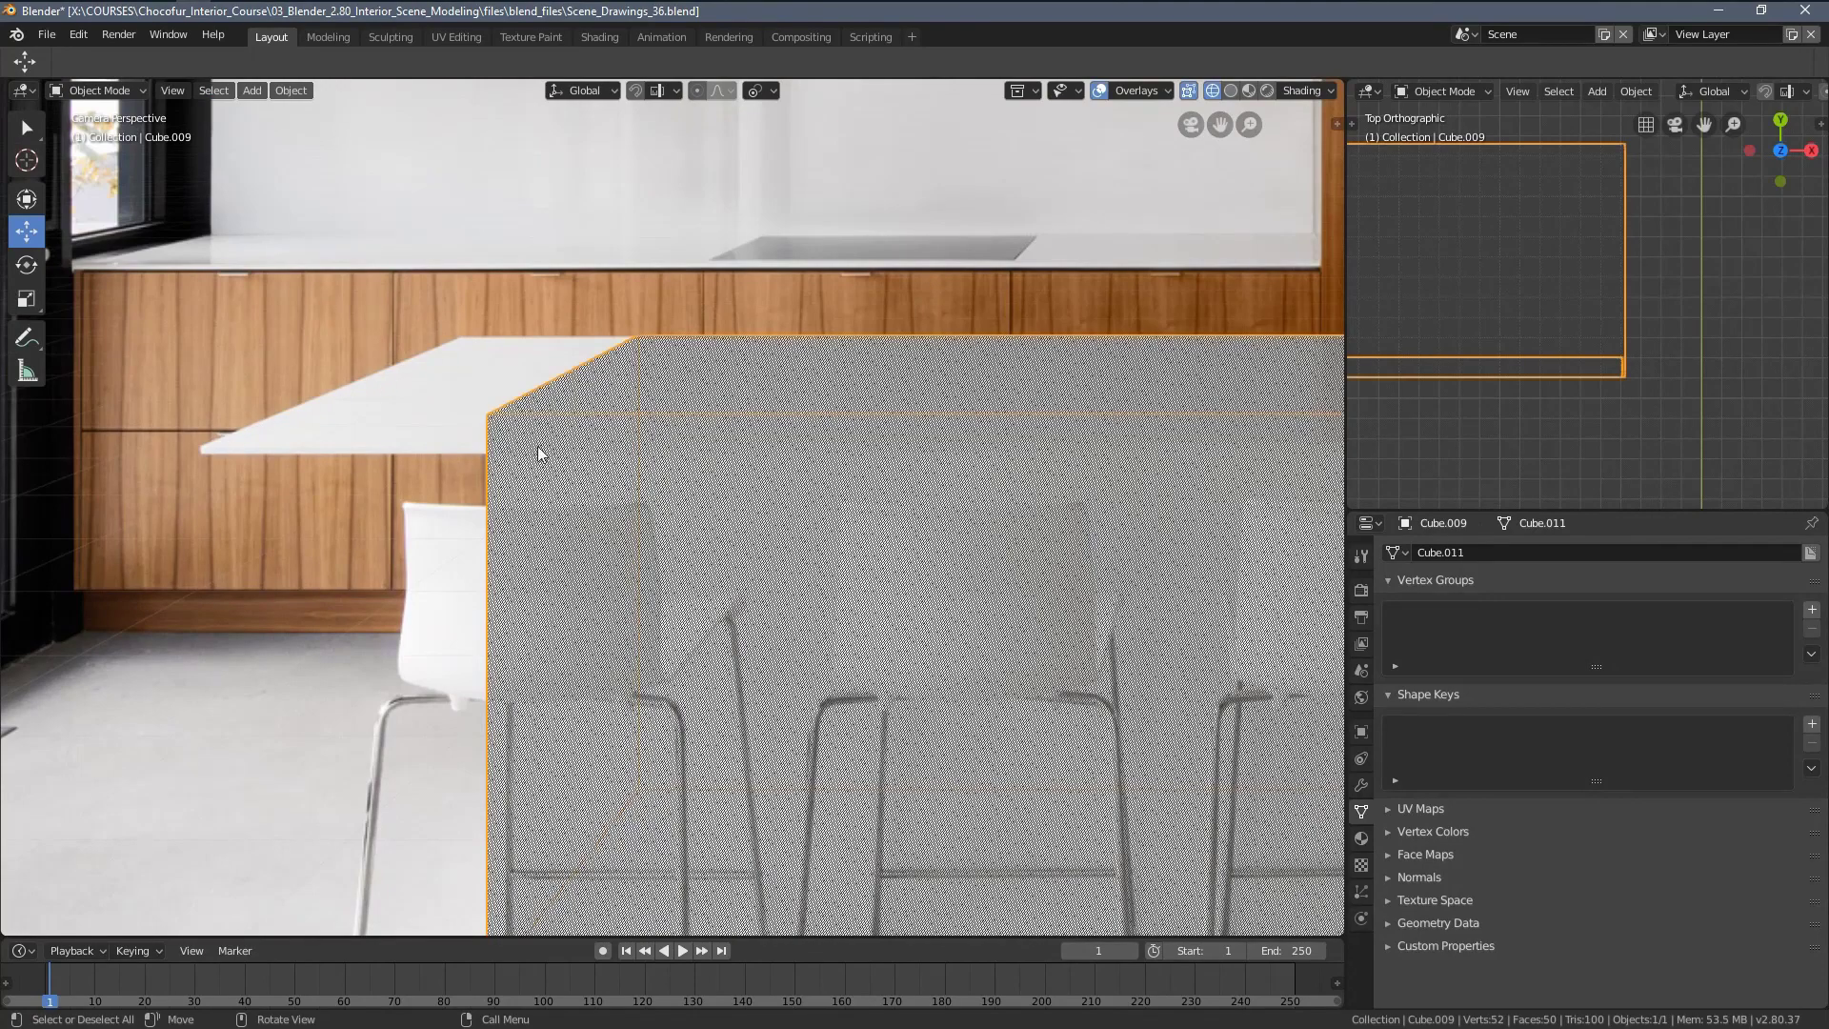
scroll(956, 477, "down", 4)
middle_click_drag(956, 477, 535, 461, "shift")
scroll(1045, 478, "up", 5)
middle_click_drag(1045, 477, 781, 476, "shift")
In solid shading, select the two thin countertop side faces at the inner corner and extrude them along the left block's front
key("z")
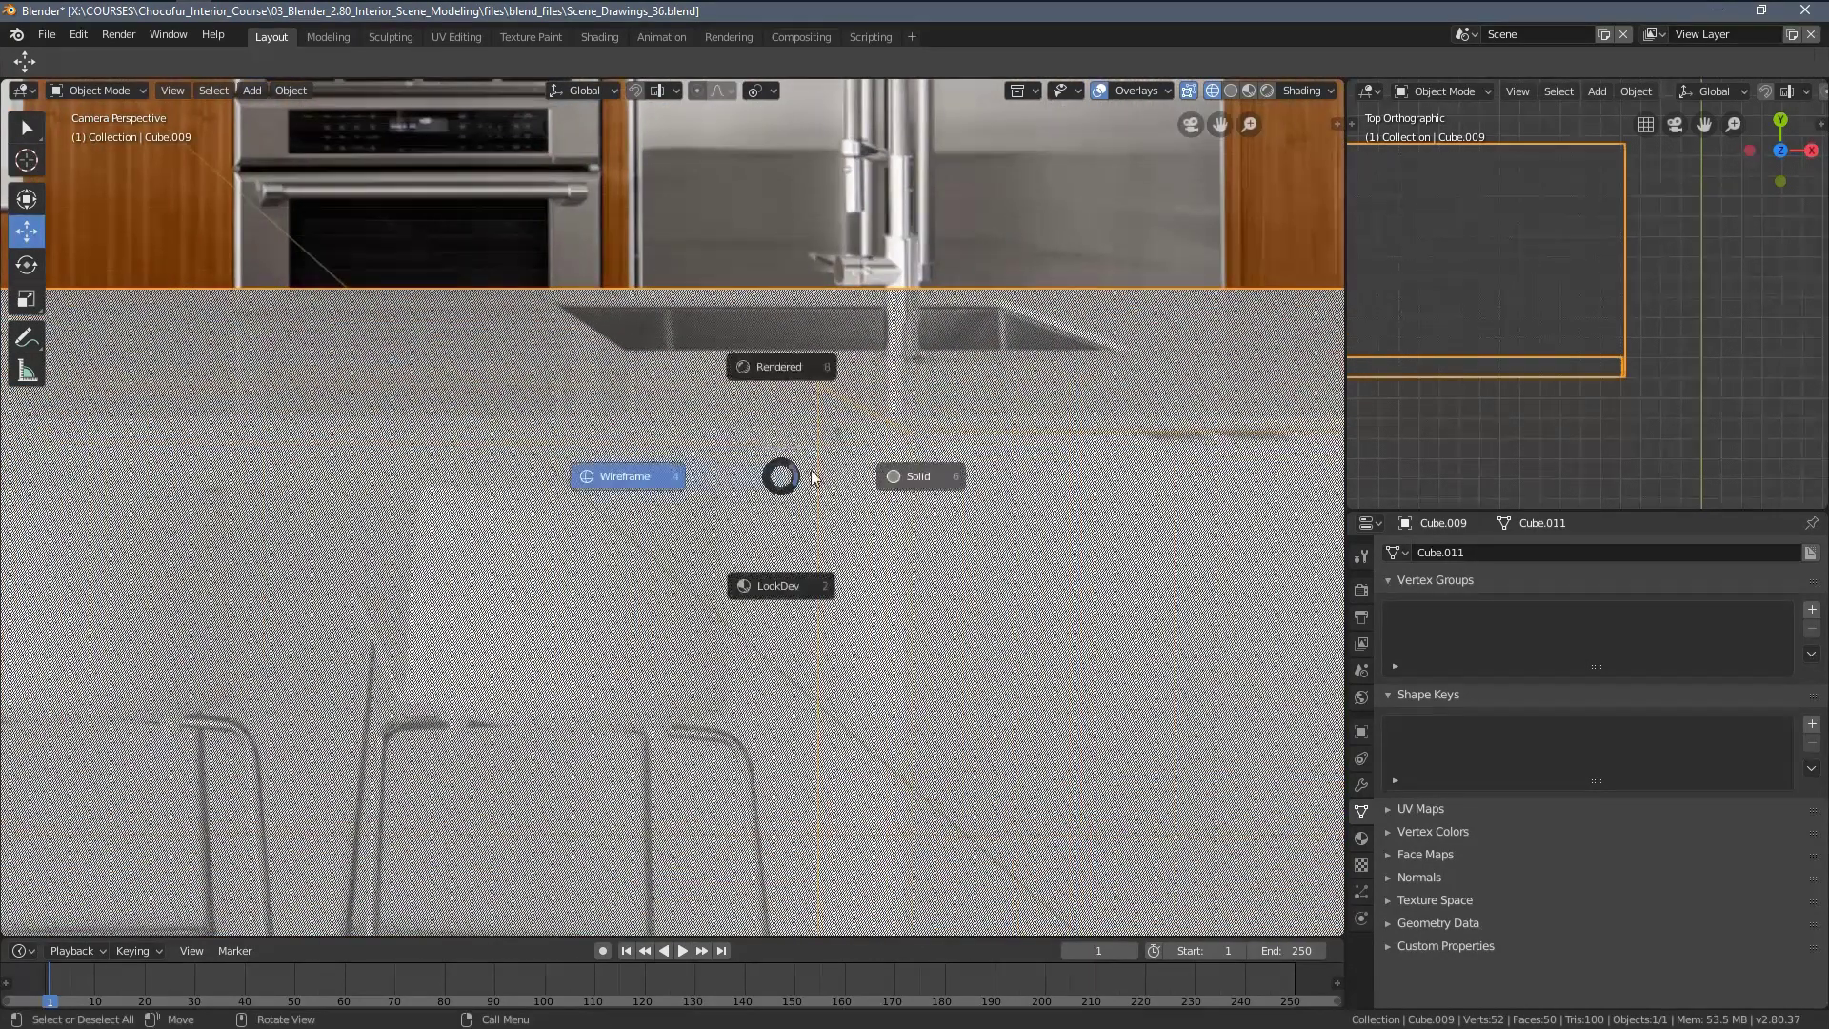
left_click(900, 476)
key("Tab")
key("shift+f")
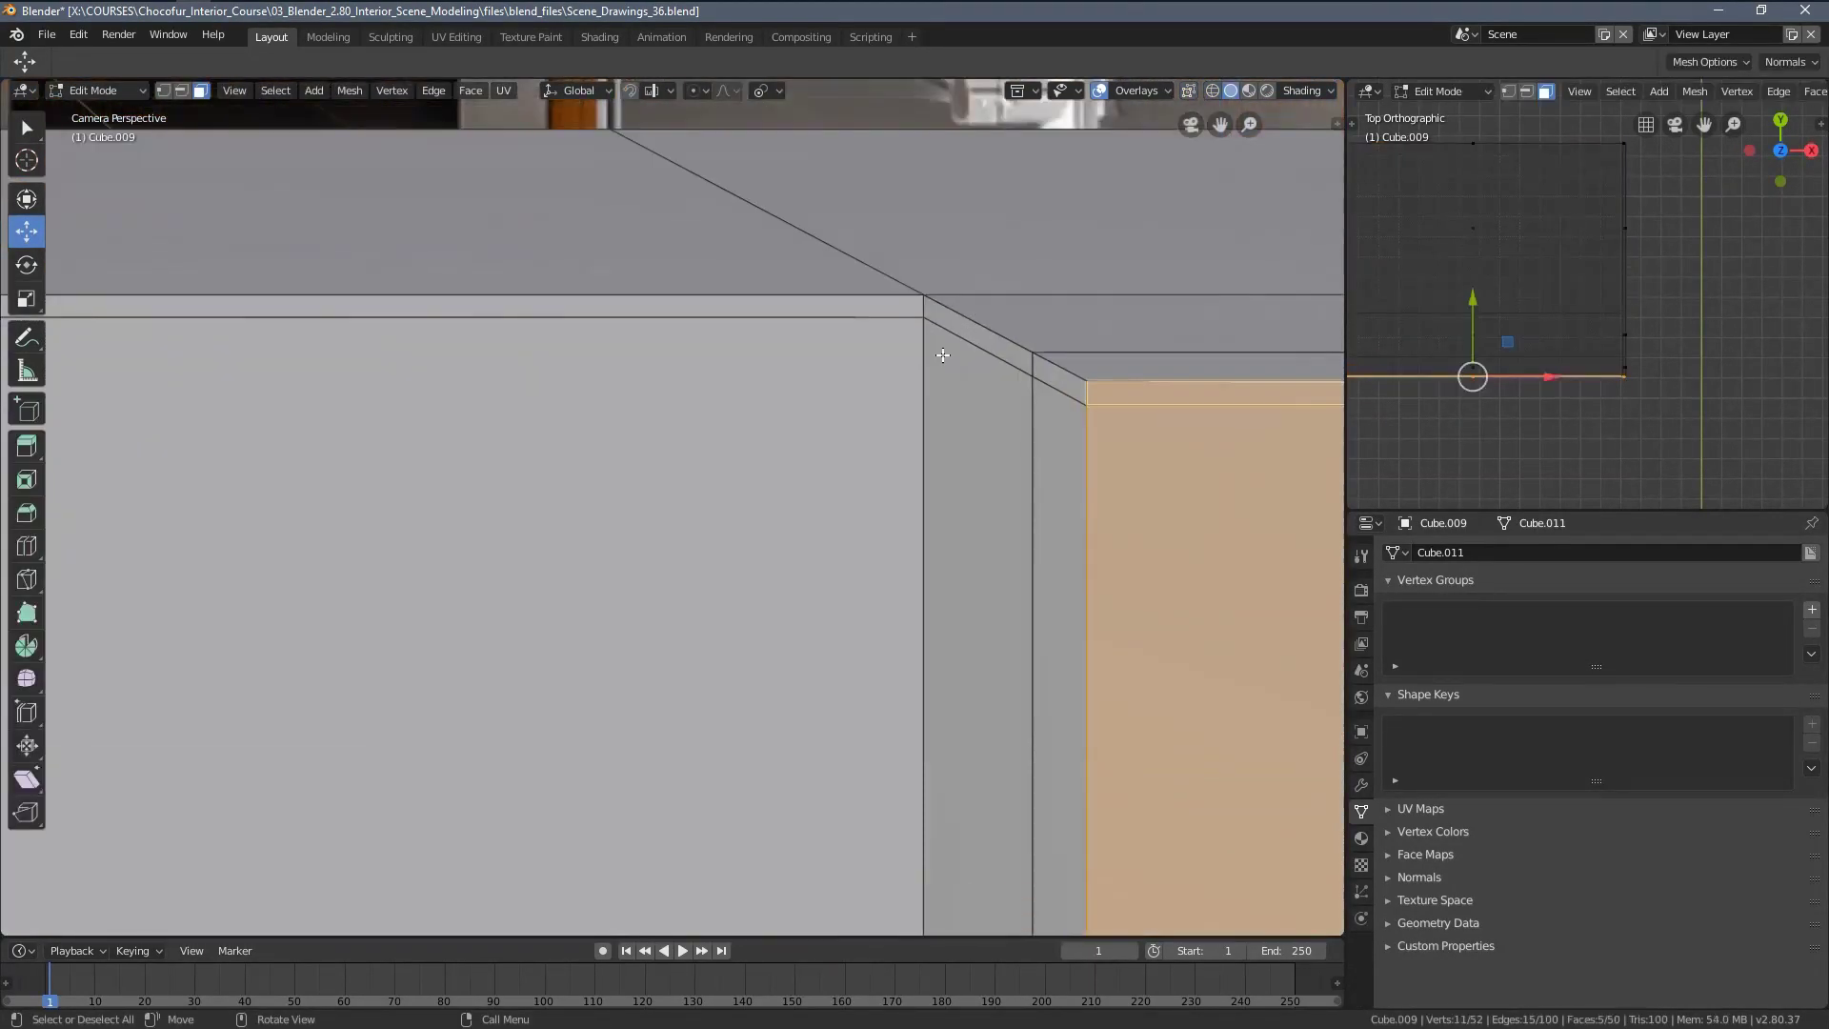
left_click(1050, 370, "shift")
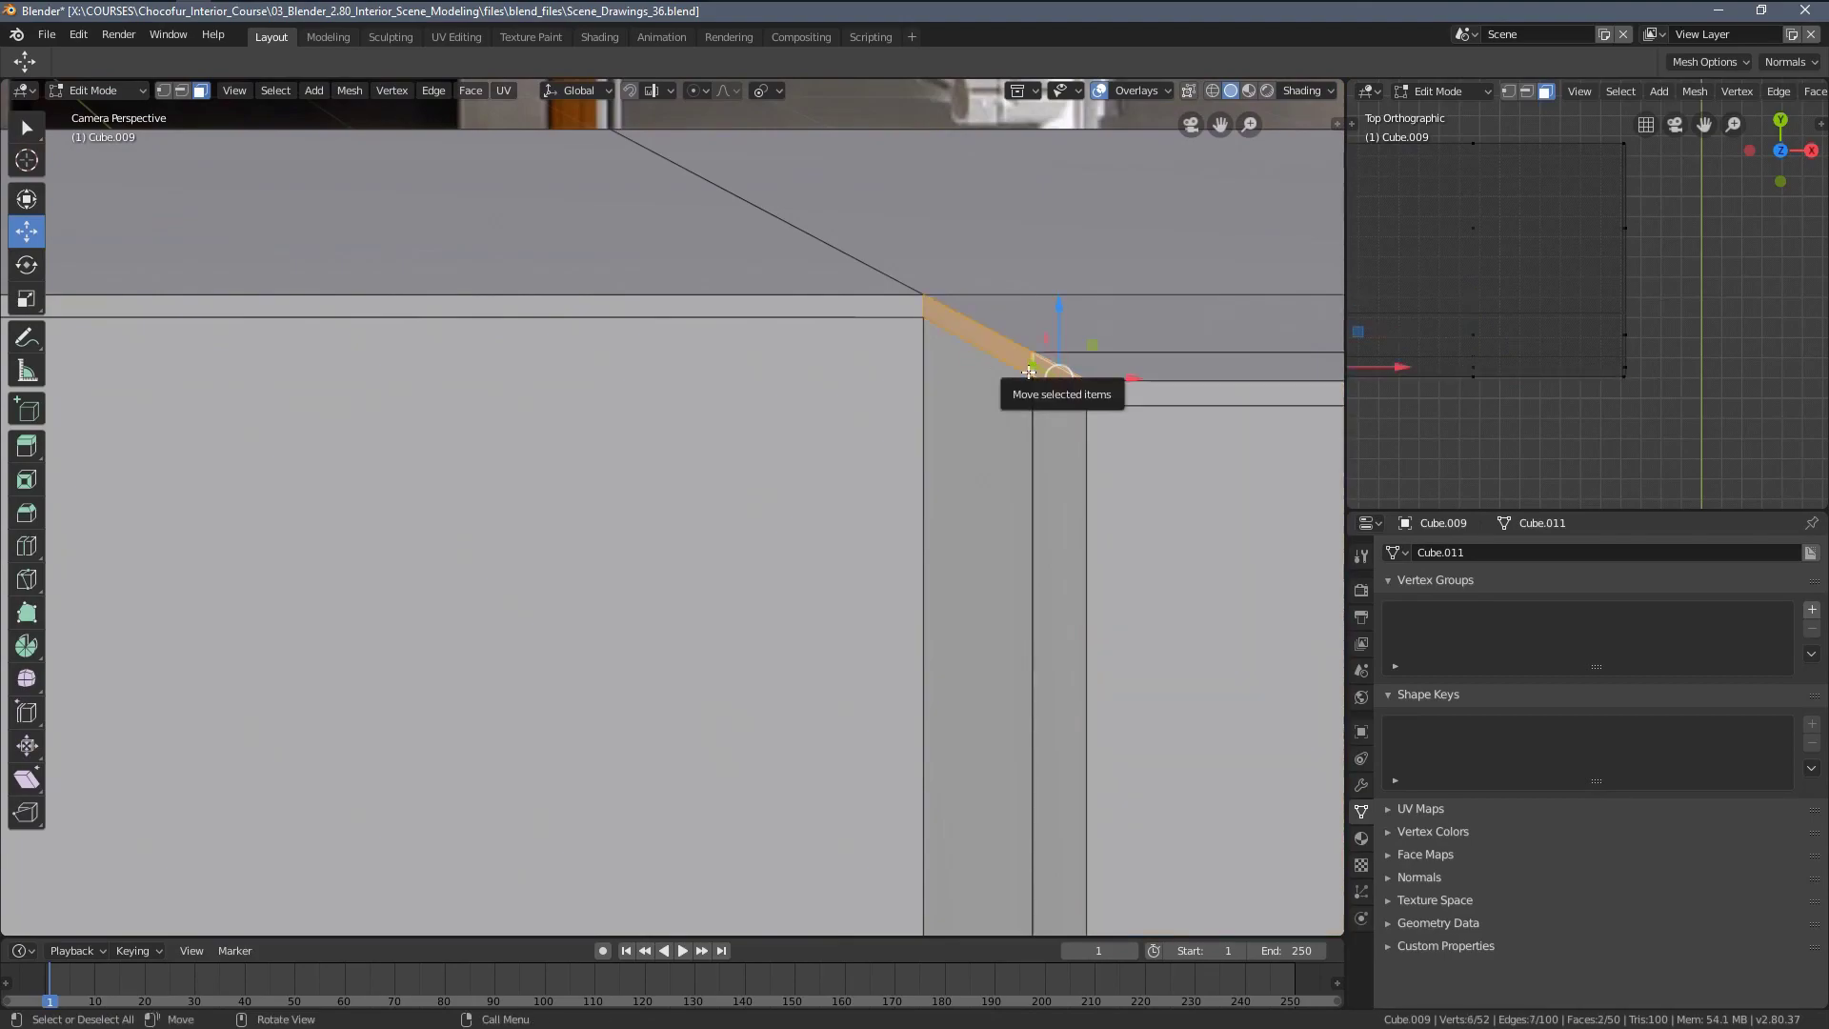
scroll(1038, 430, "down", 3)
key("e")
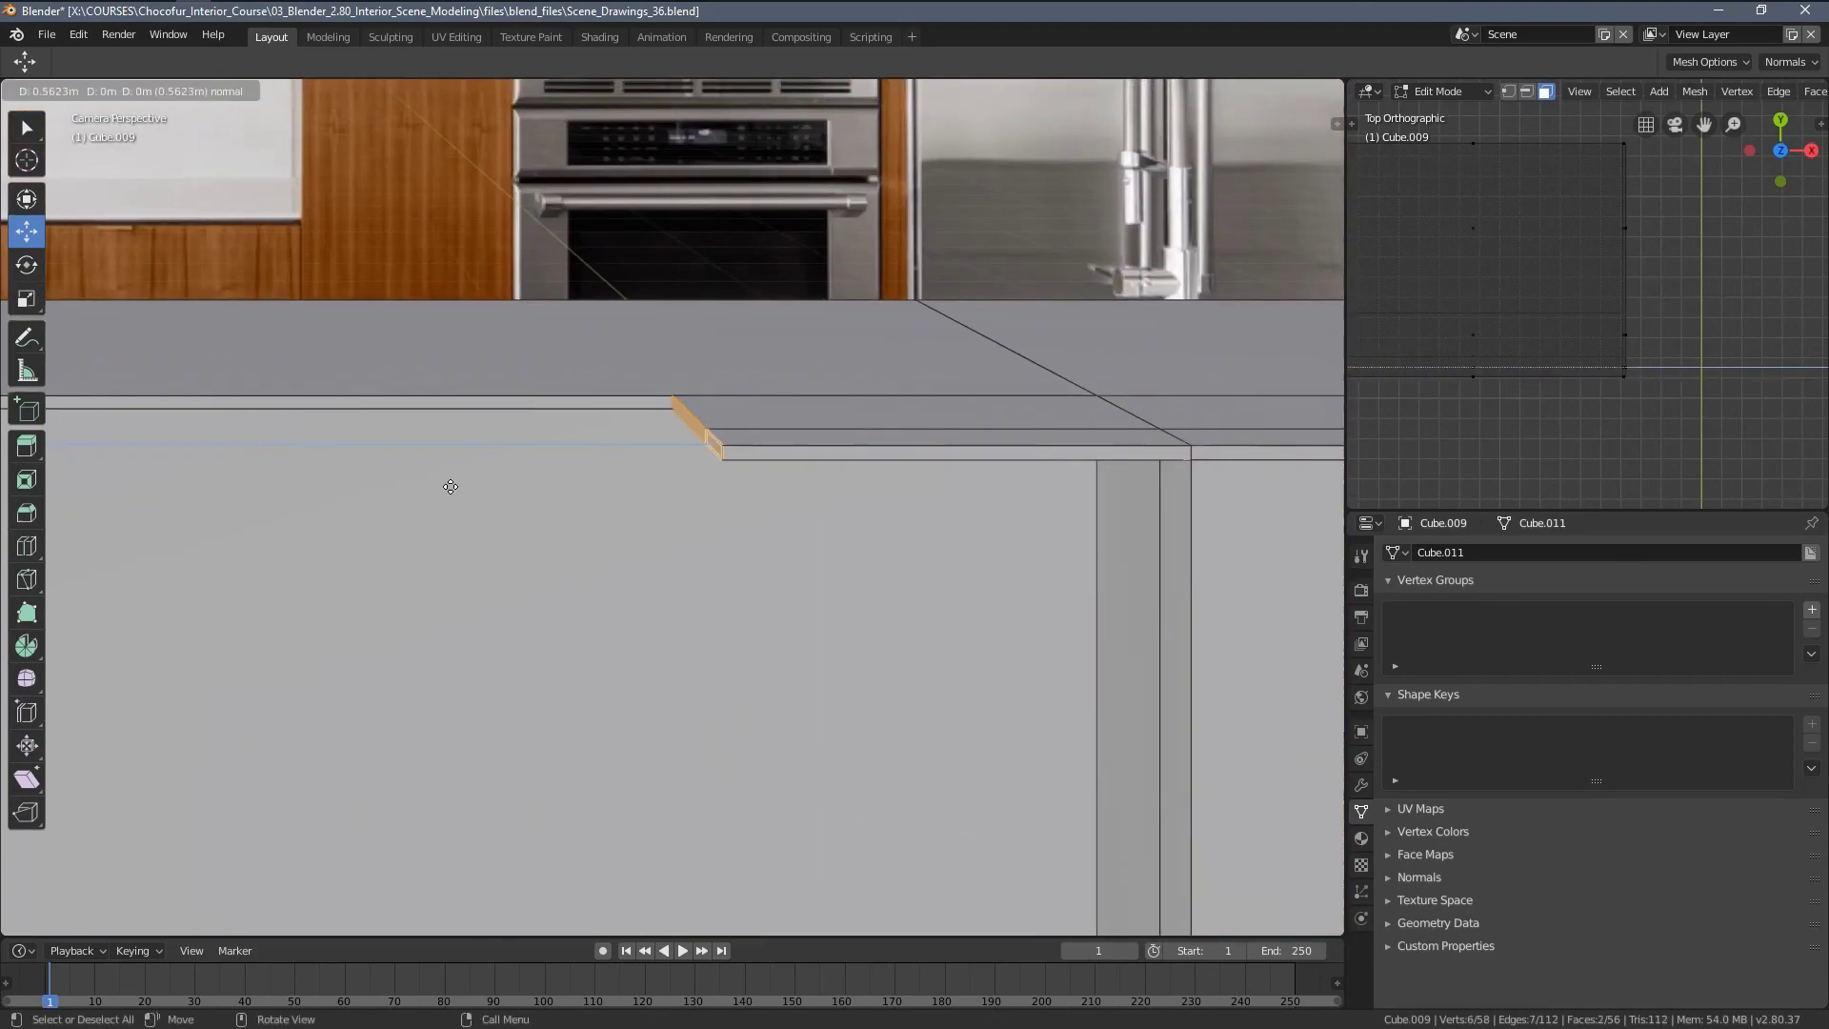
left_click(180, 511)
Move the extruded countertop end faces along X further towards the island's left end
middle_click_drag(180, 510, 1108, 519, "shift")
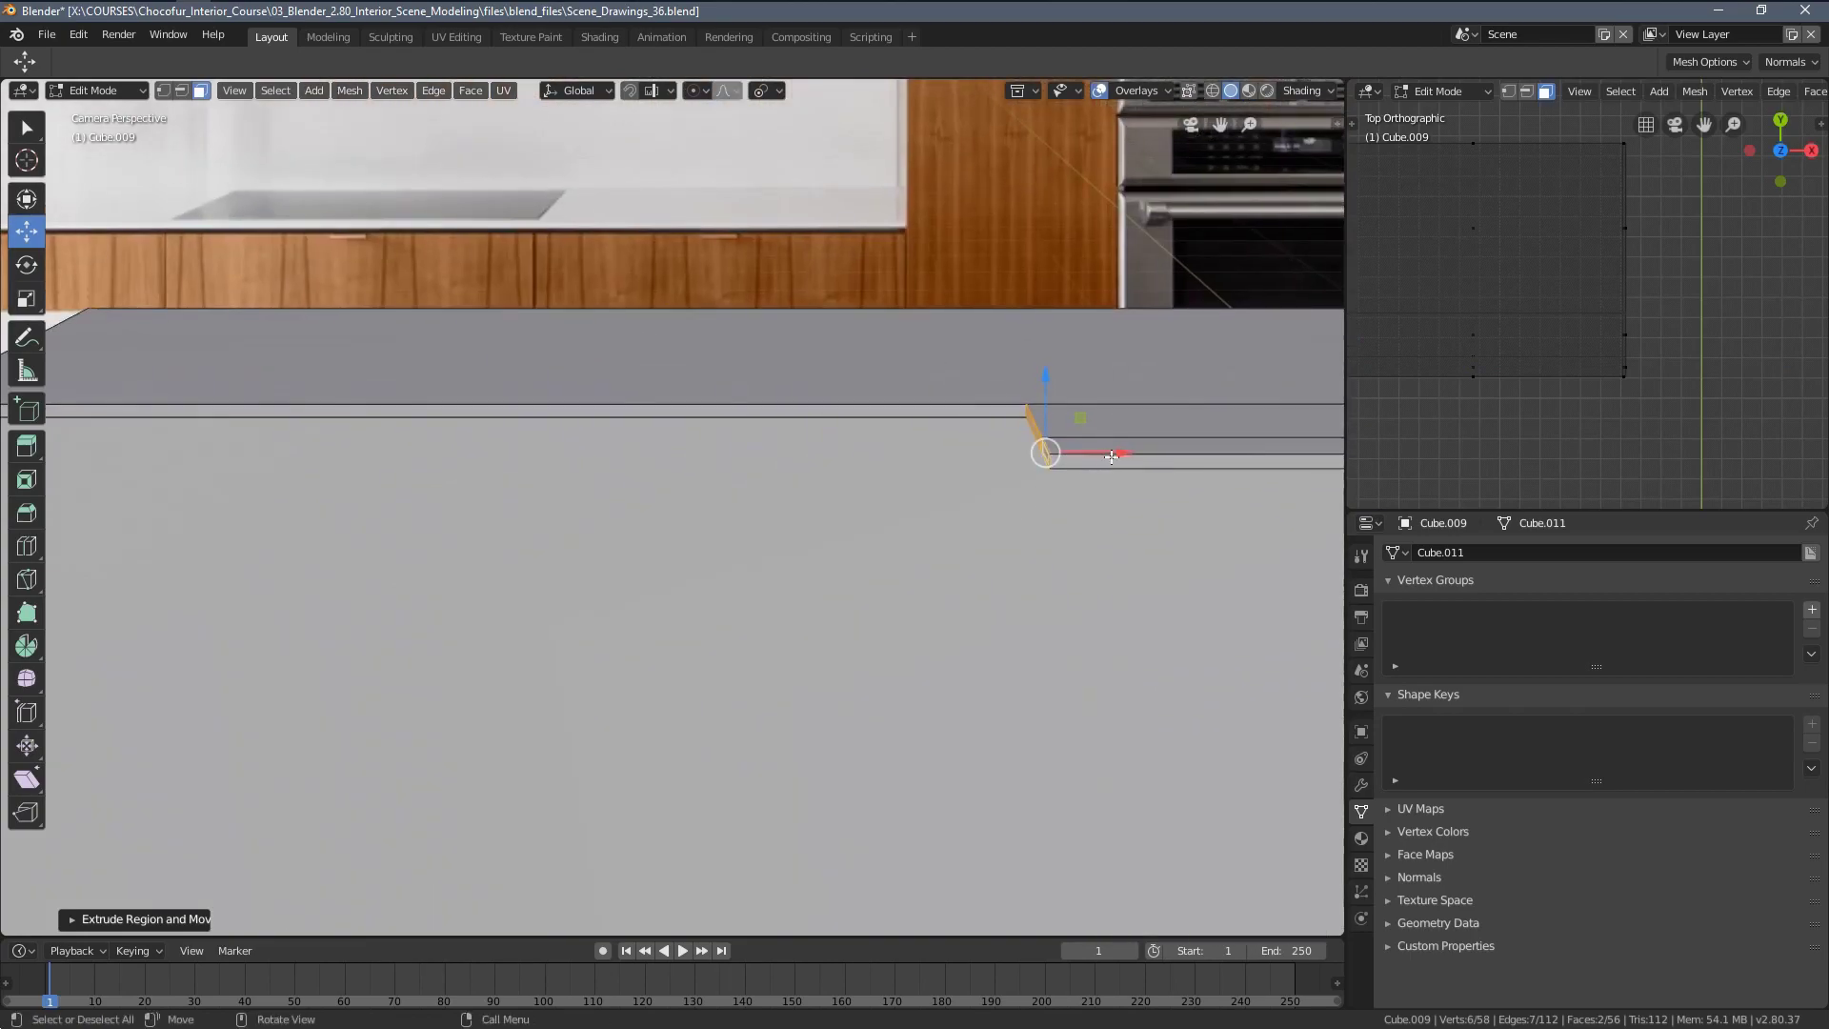
key("g")
key("x")
left_click(400, 511)
middle_click_drag(353, 510, 809, 490, "shift")
scroll(614, 313, "up", 4)
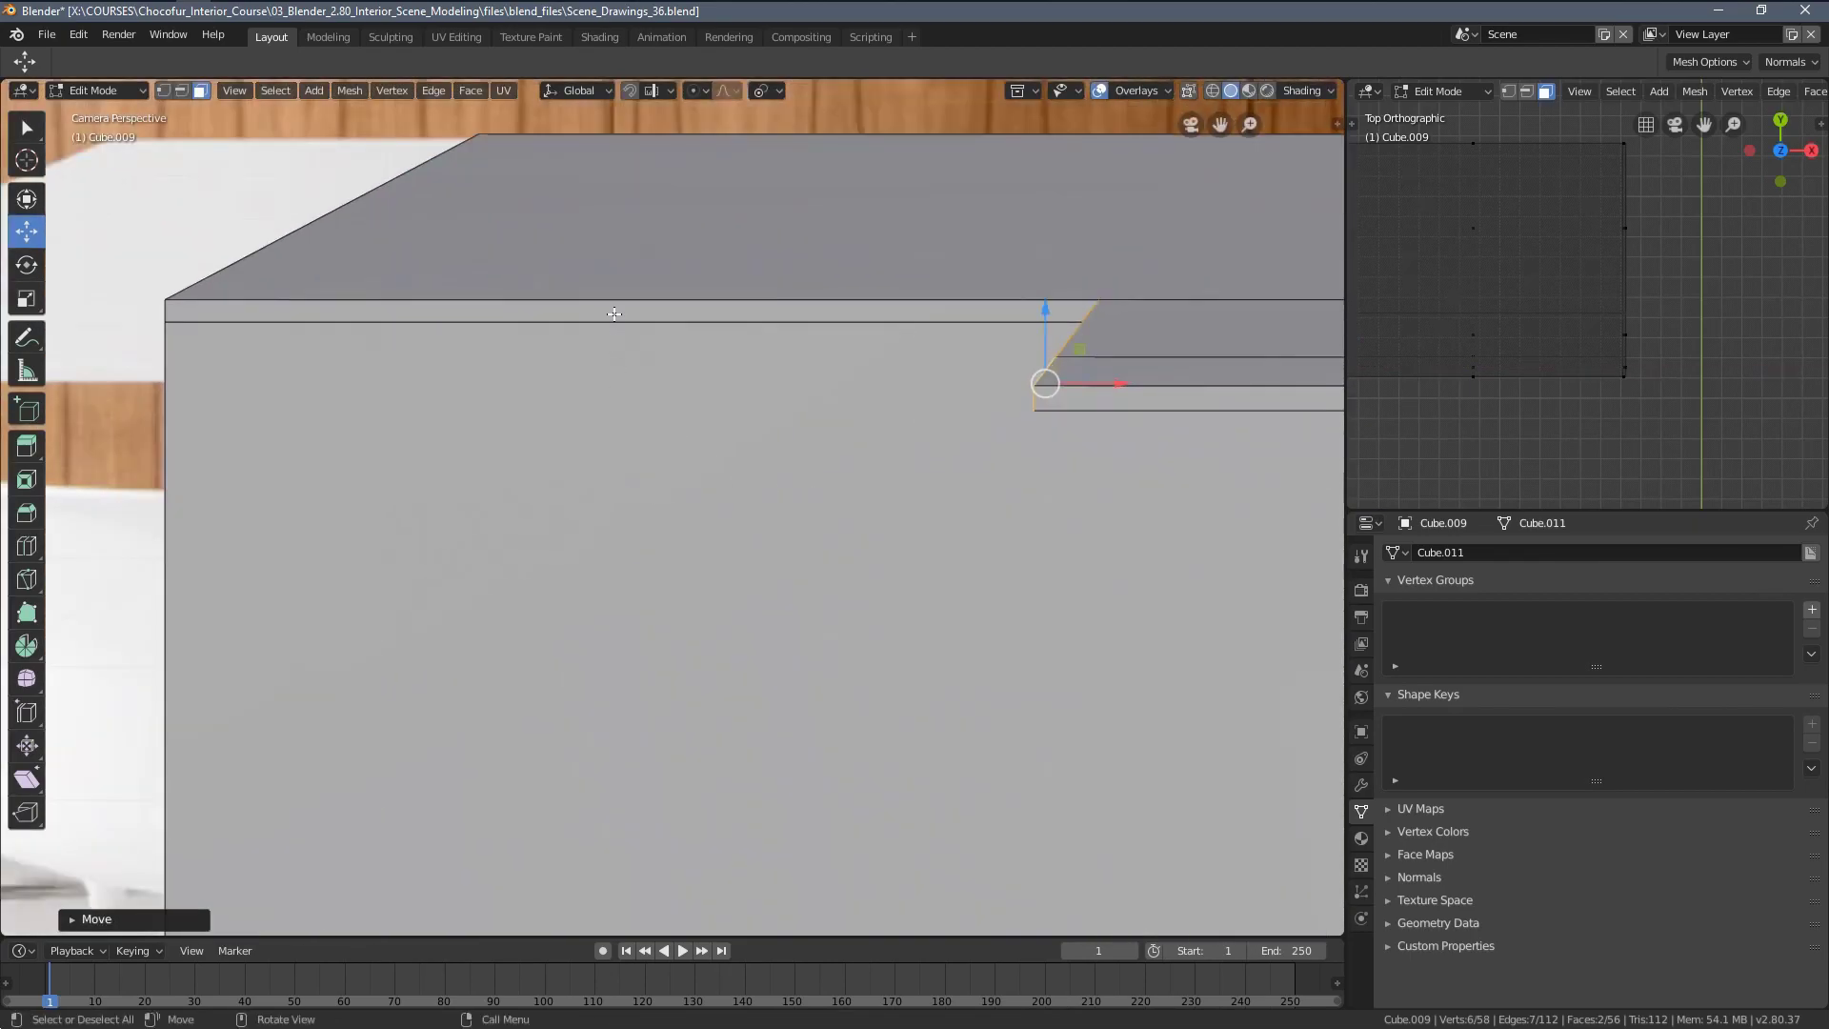
Delete the thin countertop front face along the upper edge of the left block
left_click(615, 314)
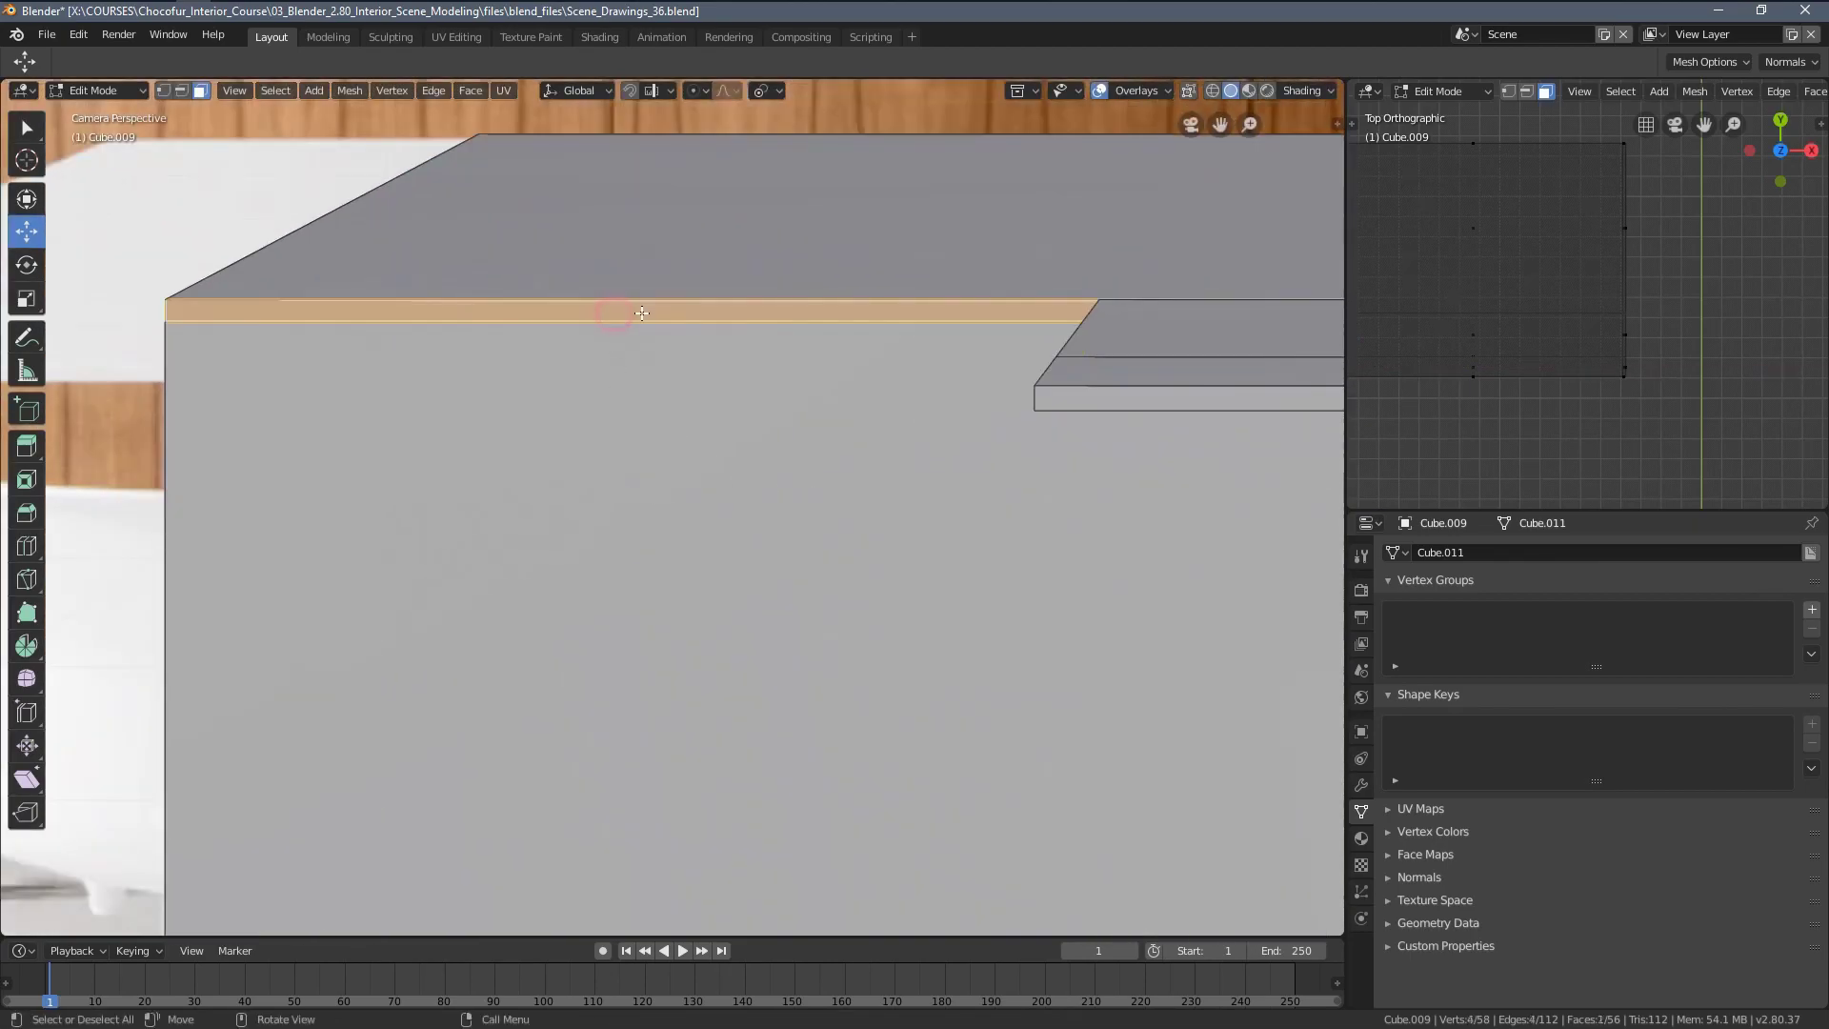
key("x")
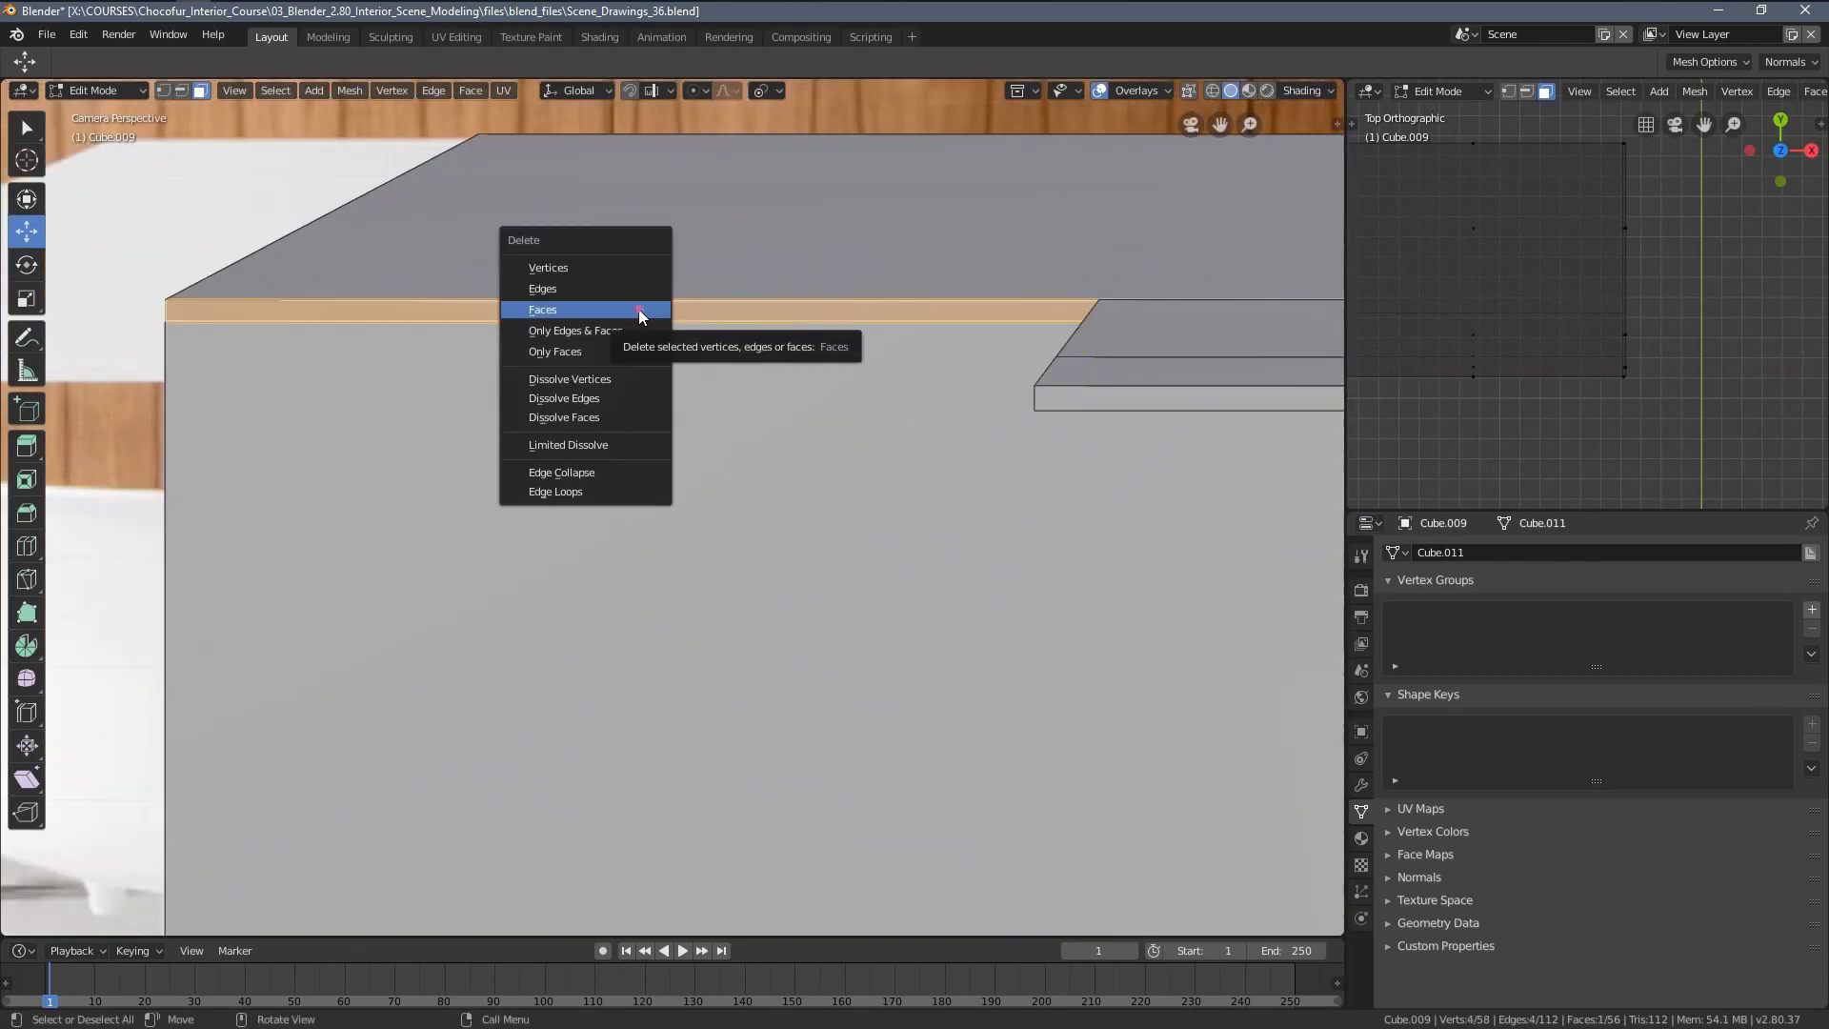
left_click(640, 308)
In wireframe, select both end faces of the extruded countertop strip and move them along X close to the island's left end
key("z")
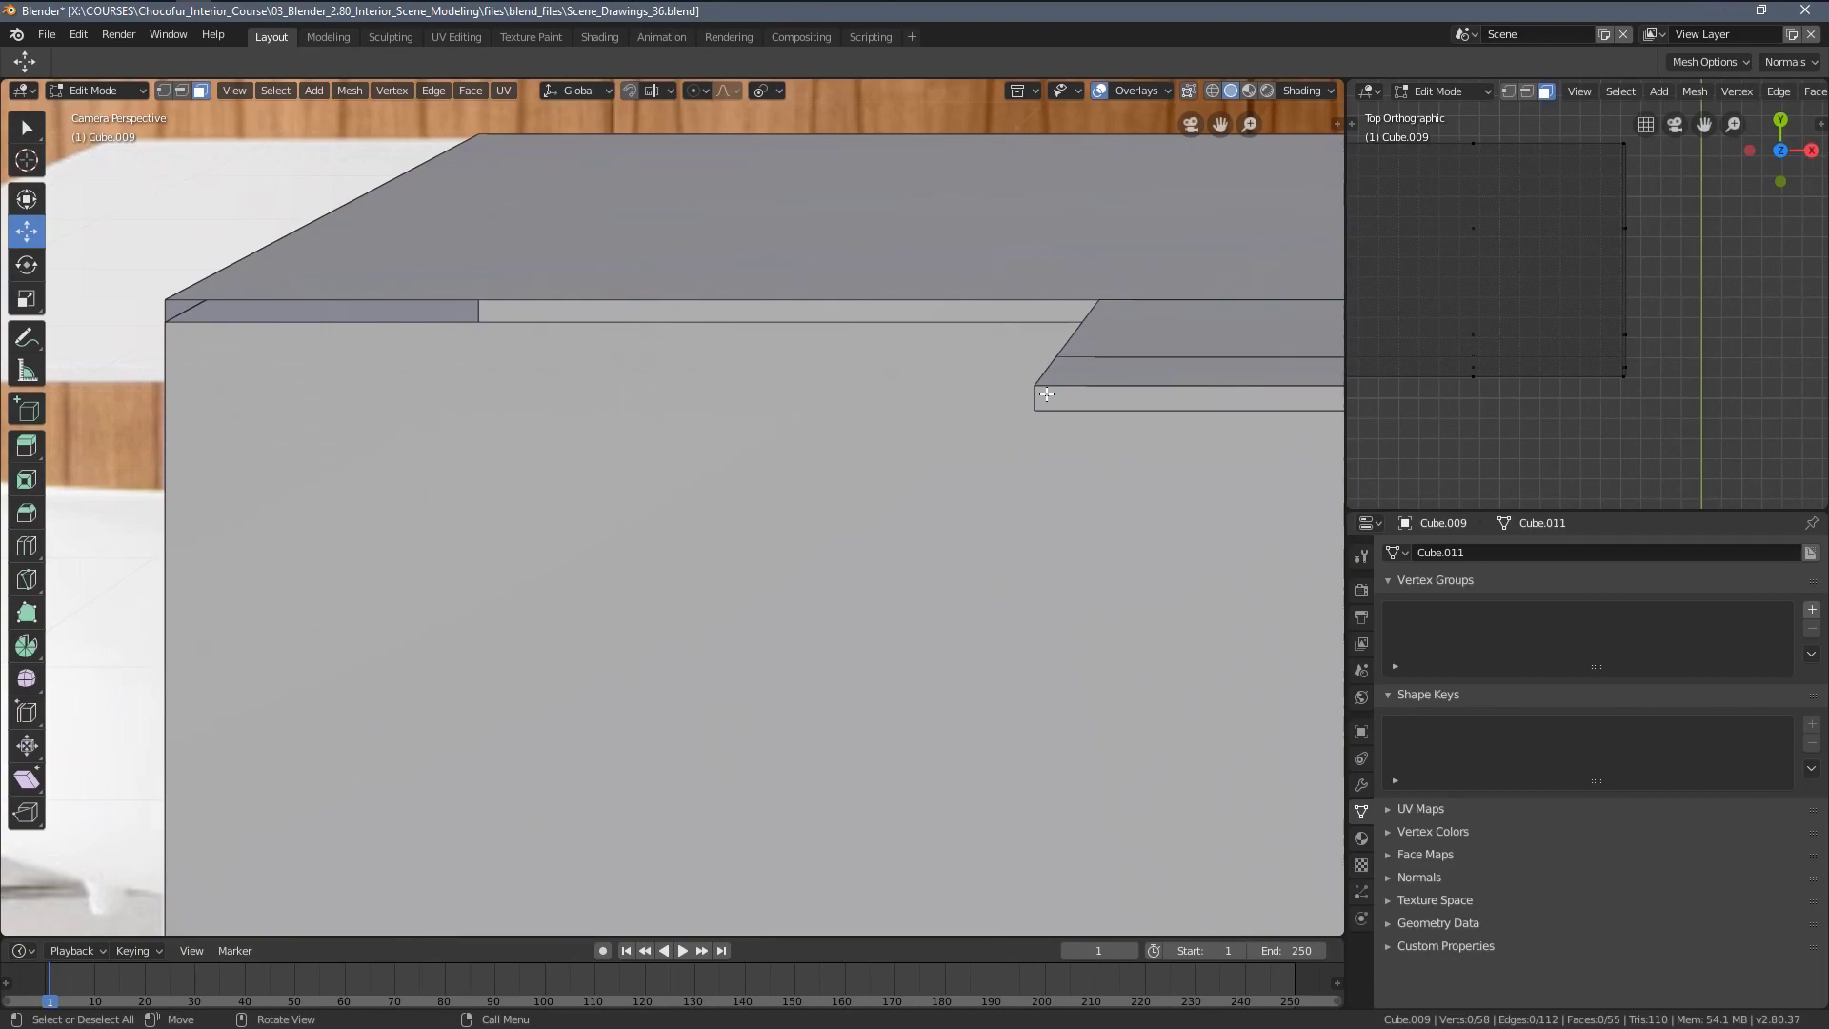
key("z")
left_click(1116, 352)
key("z")
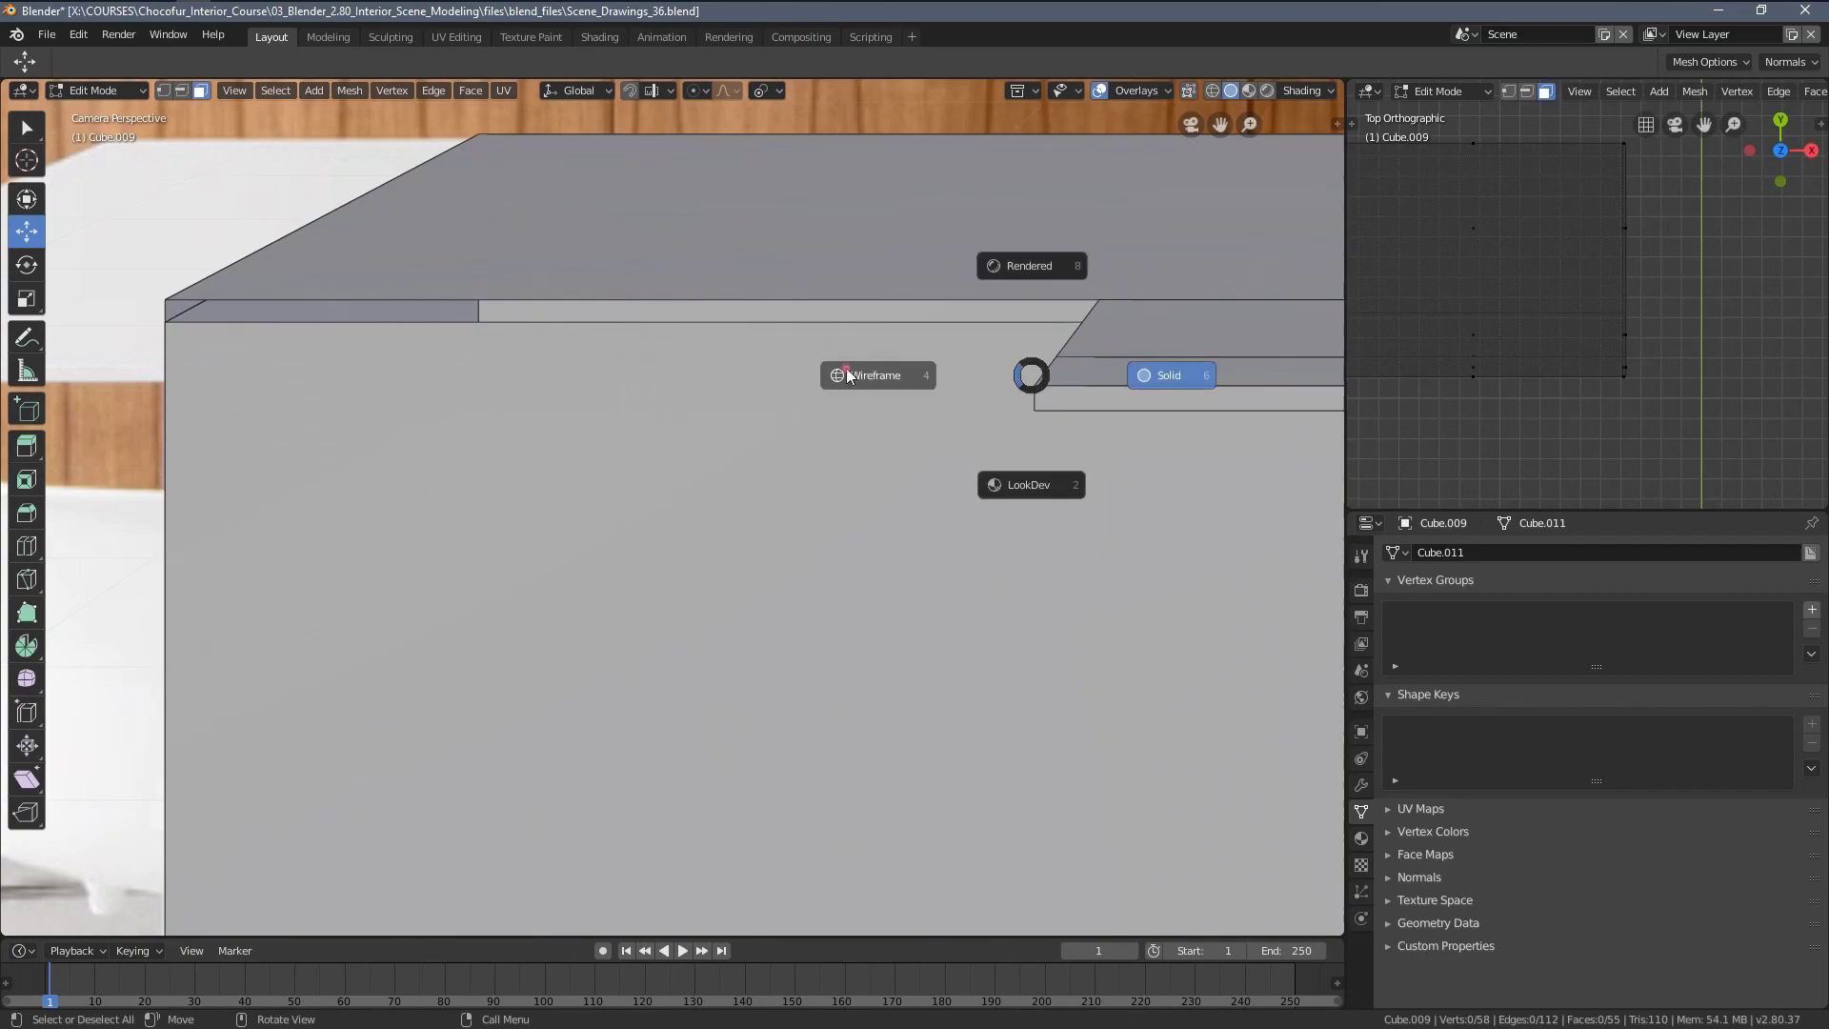
left_click(846, 372)
left_click(1086, 339, "shift")
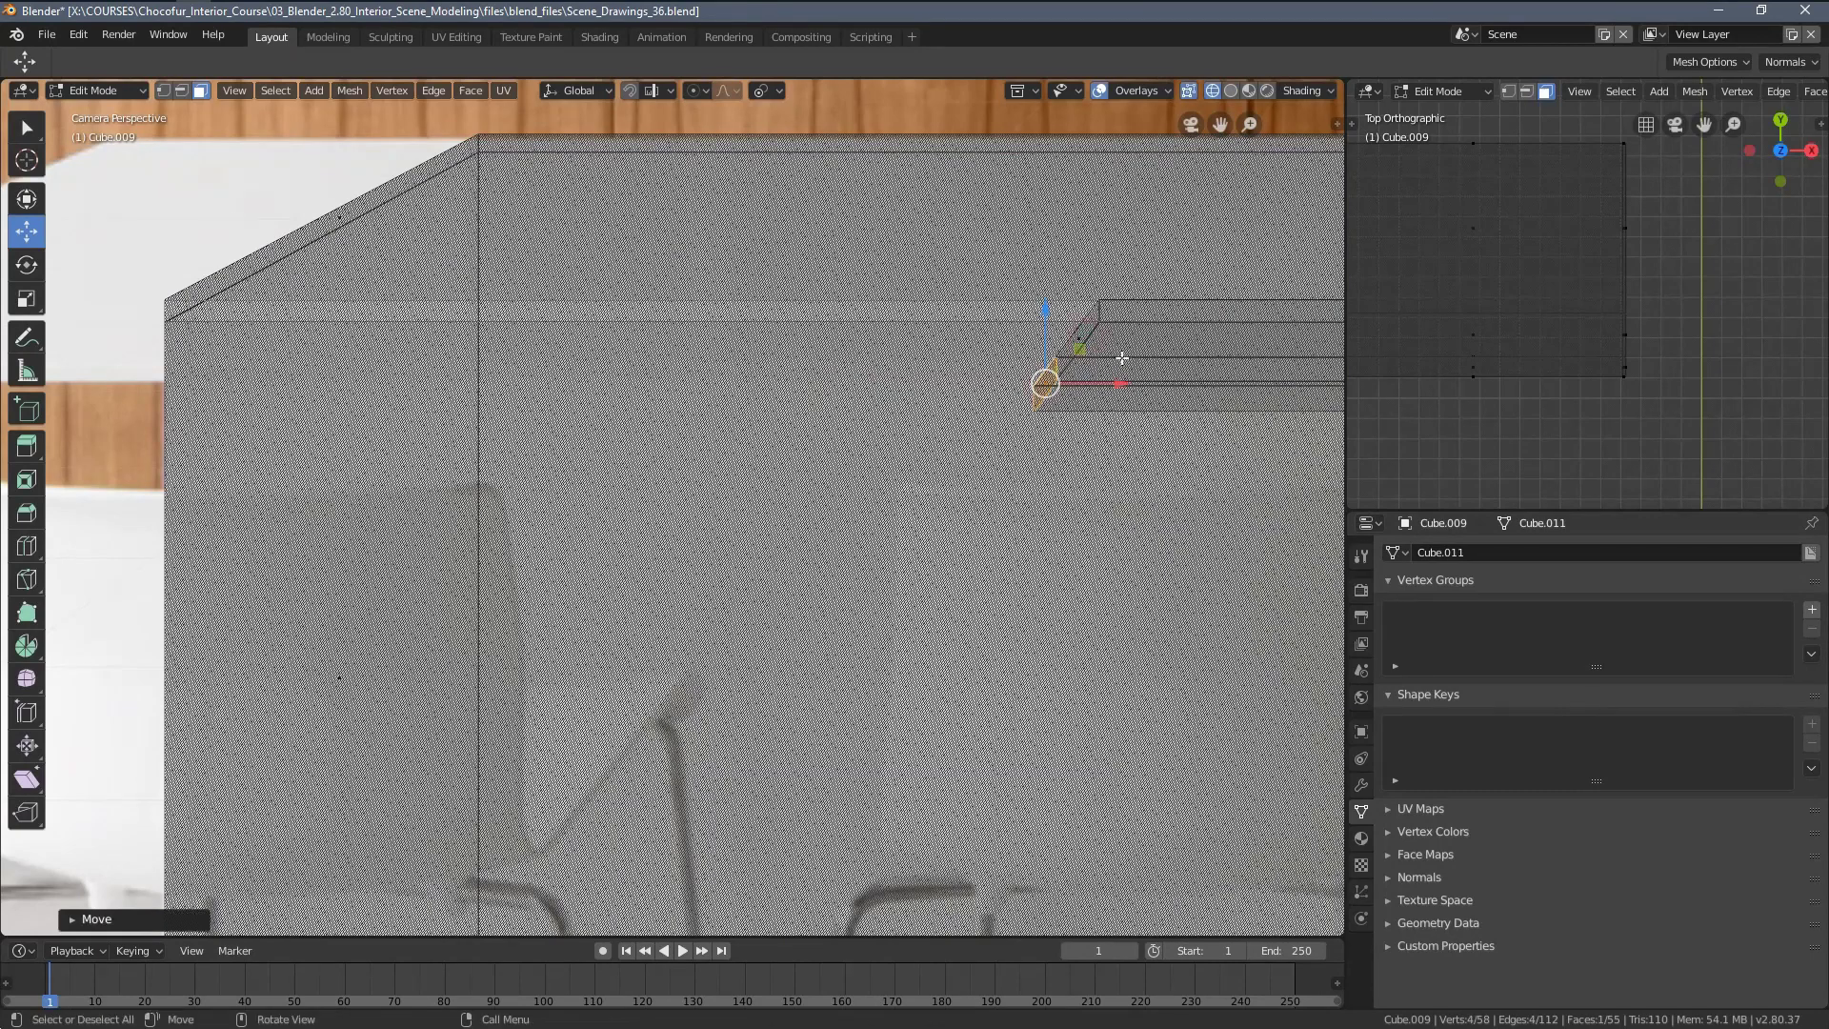
left_click(1081, 342, "shift")
left_click(1093, 332, "shift")
left_click_drag(1143, 345, 257, 363)
Enable snapping and move the countertop strip's end faces along X onto the left block's upper front corner
mouse_move(284, 365)
middle_mouse_down()
mouse_move(546, 450)
mouse_move(625, 451)
middle_mouse_up()
key("KP_Decimal")
key("z")
left_click(753, 453)
mouse_move(753, 454)
middle_mouse_down()
mouse_move(587, 502)
mouse_move(780, 389)
mouse_move(789, 157)
middle_mouse_up()
scroll(588, 502, "up", 2)
key("1")
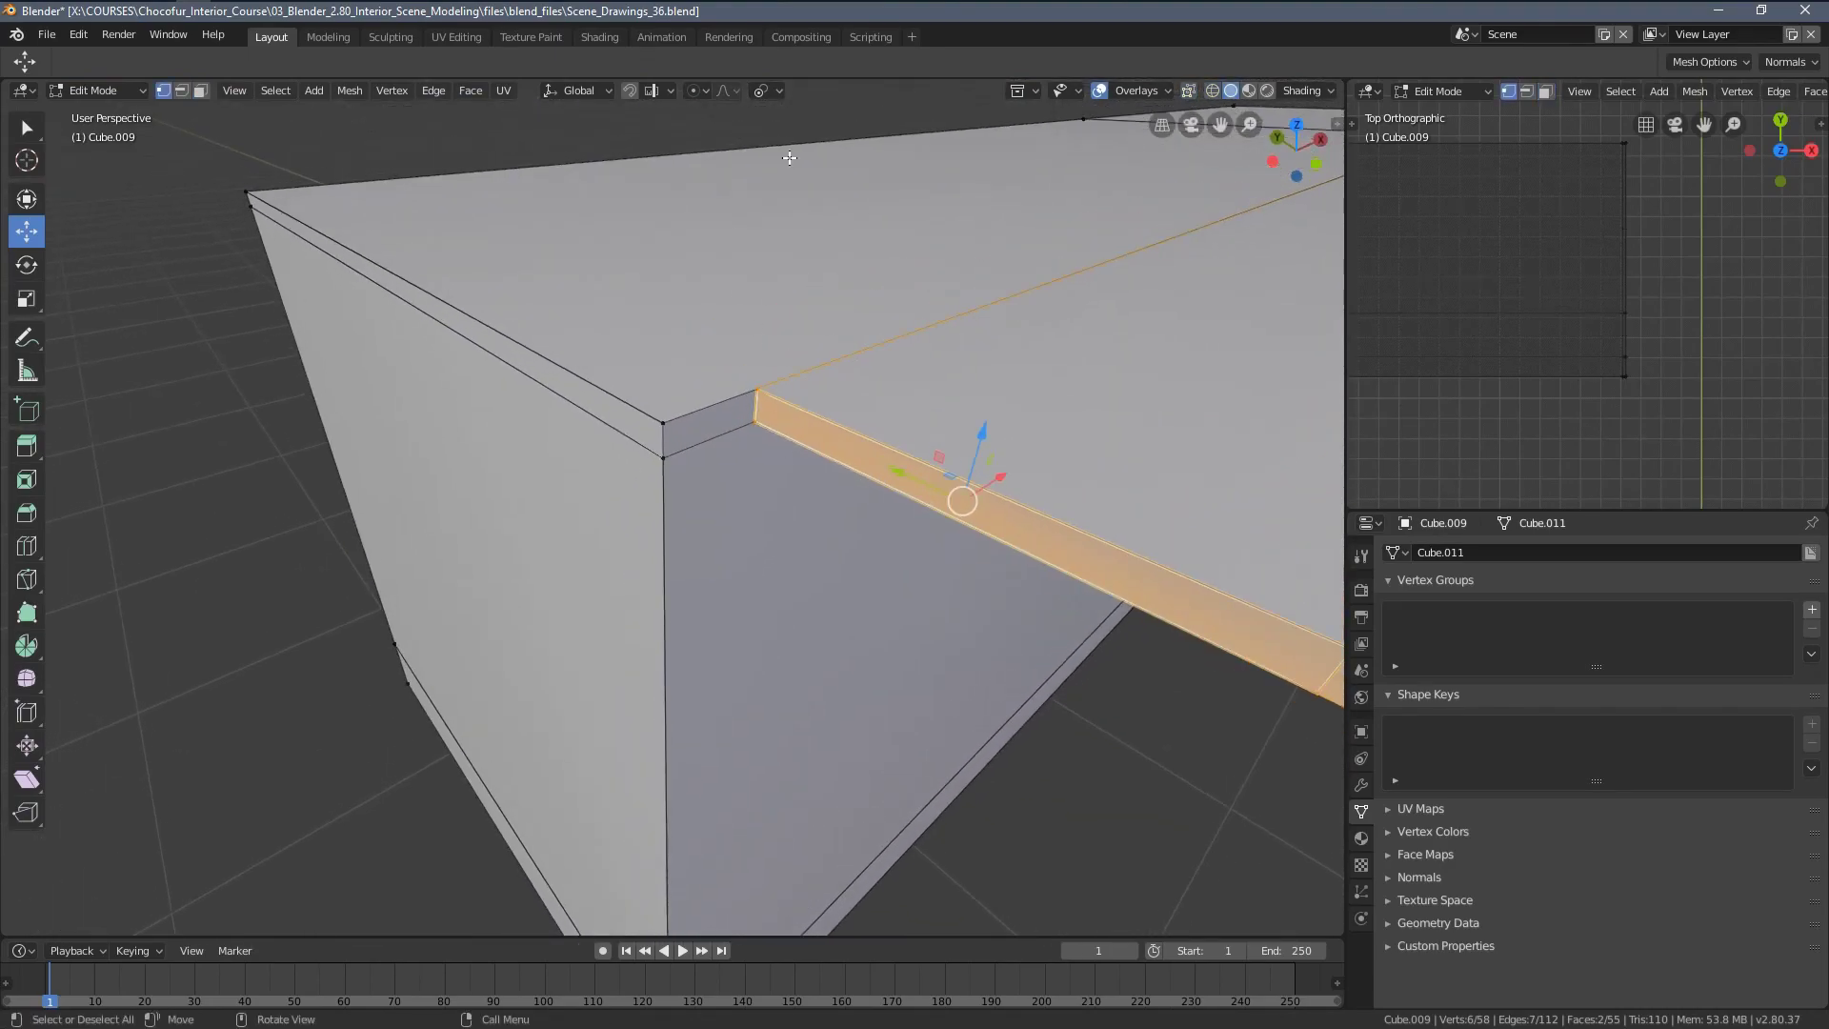
left_click(668, 88)
left_click(624, 161)
key("g")
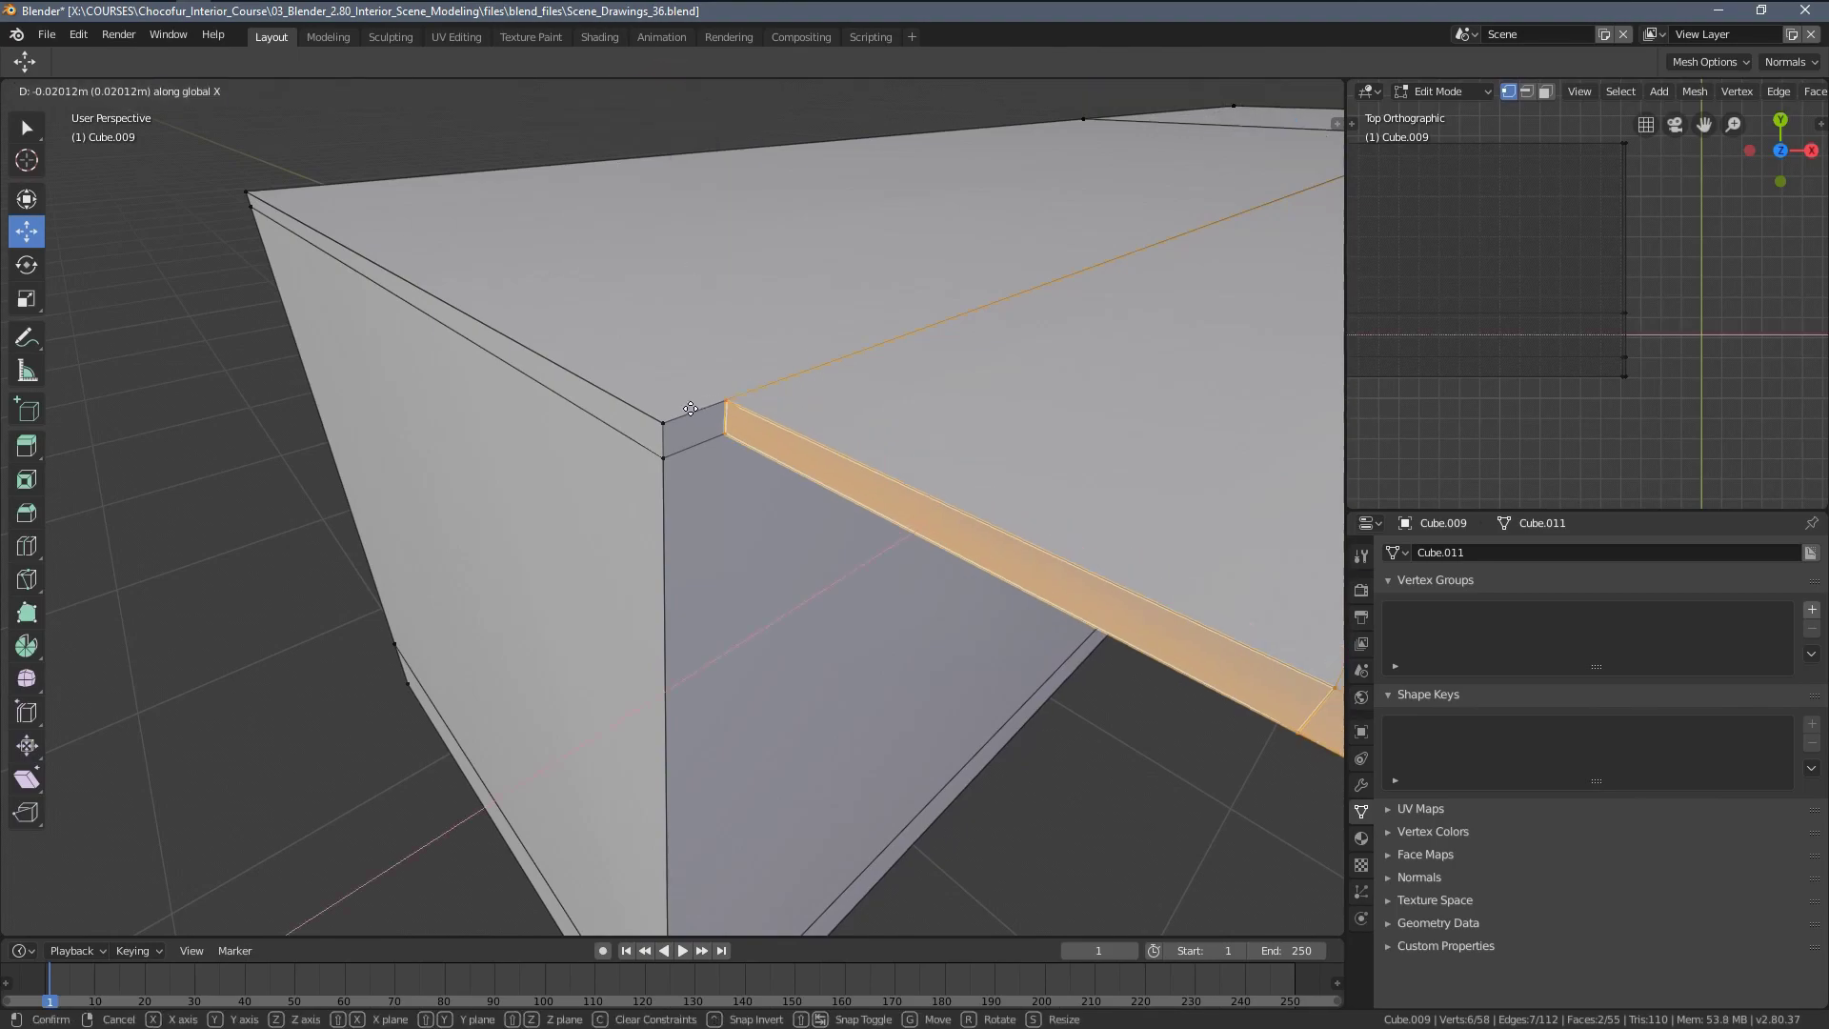
left_click(665, 413)
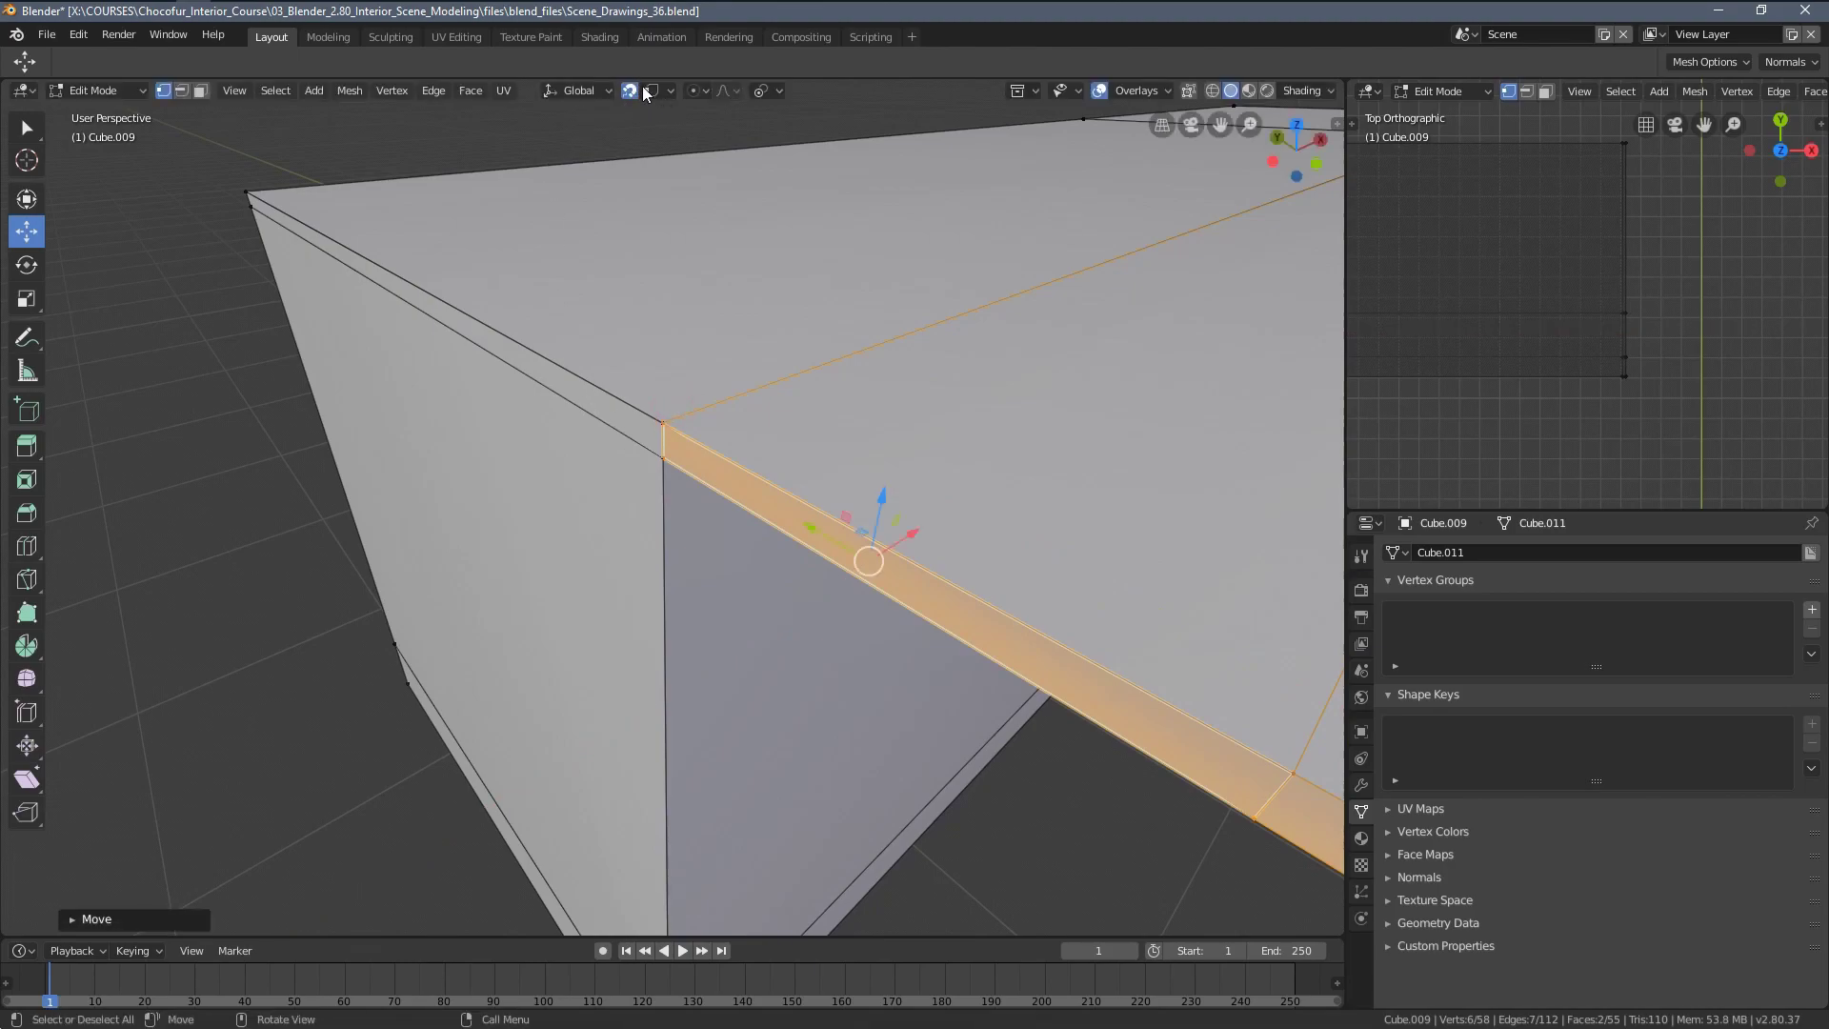
Remove the double vertices from the whole mesh and test the corner vertex under the countertop's left end
middle_click_drag(679, 439, 722, 392)
key("a")
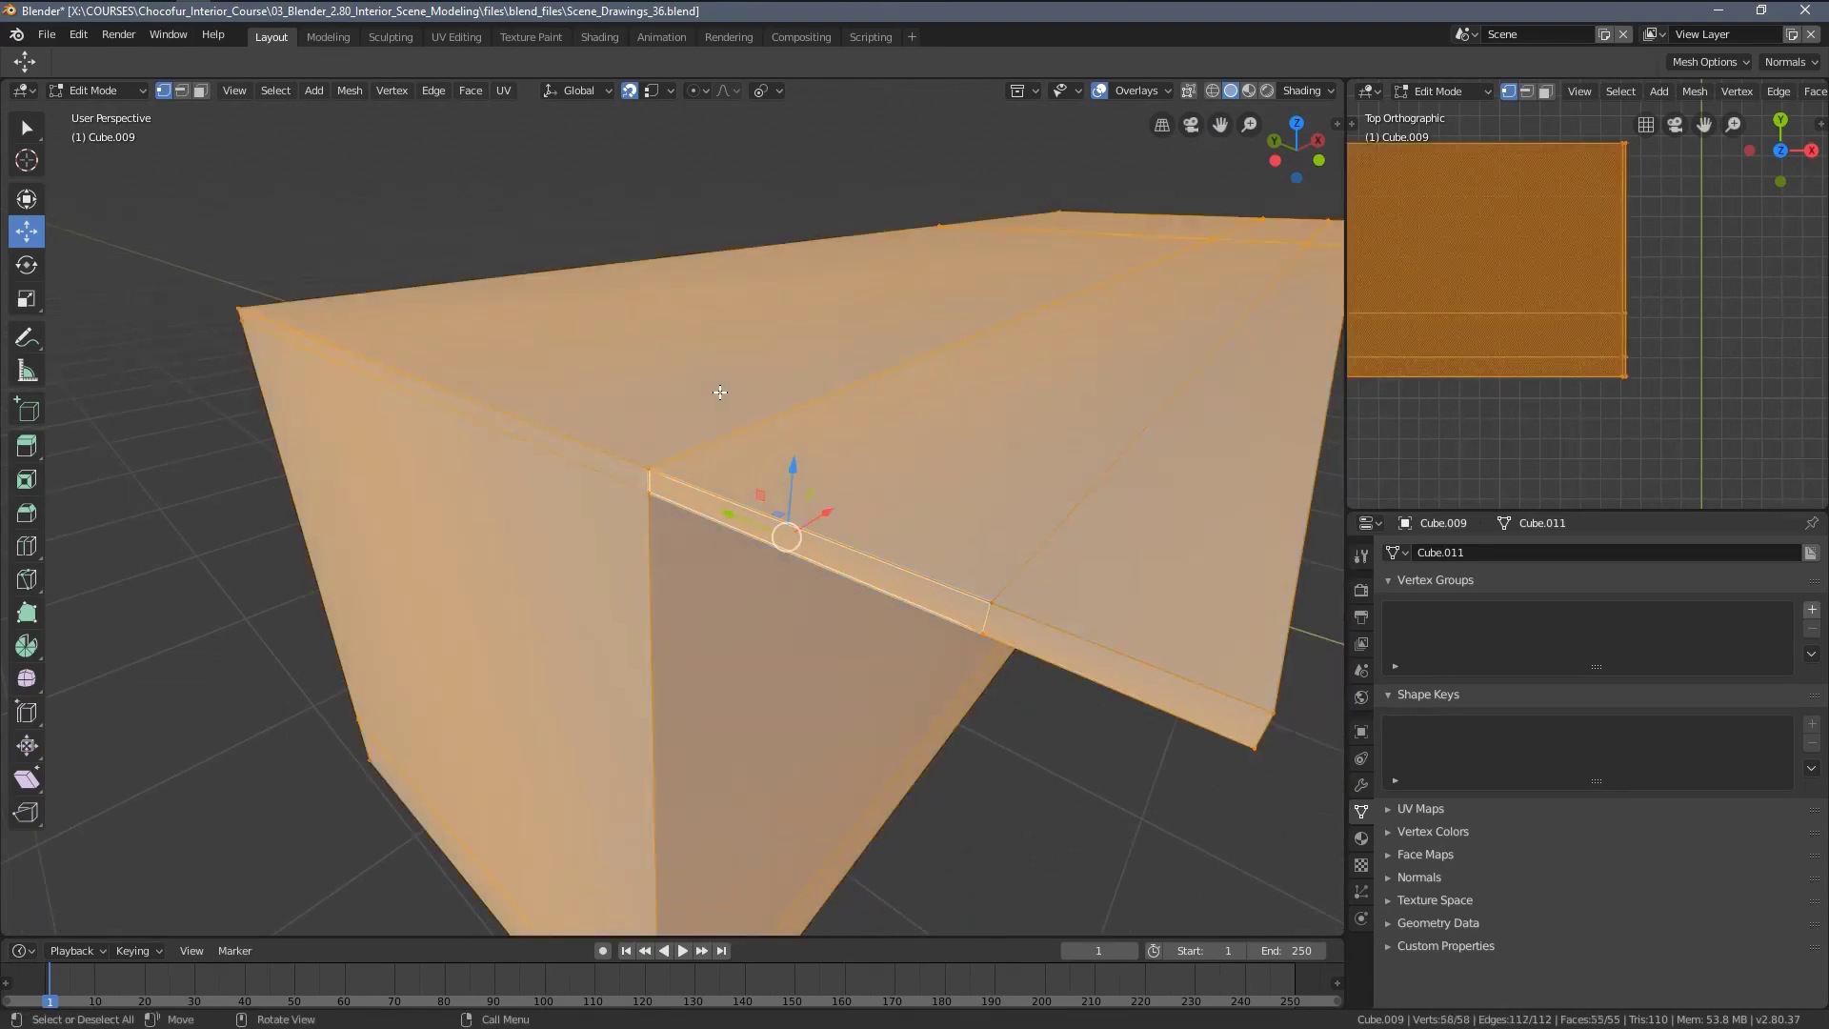
right_click(678, 294)
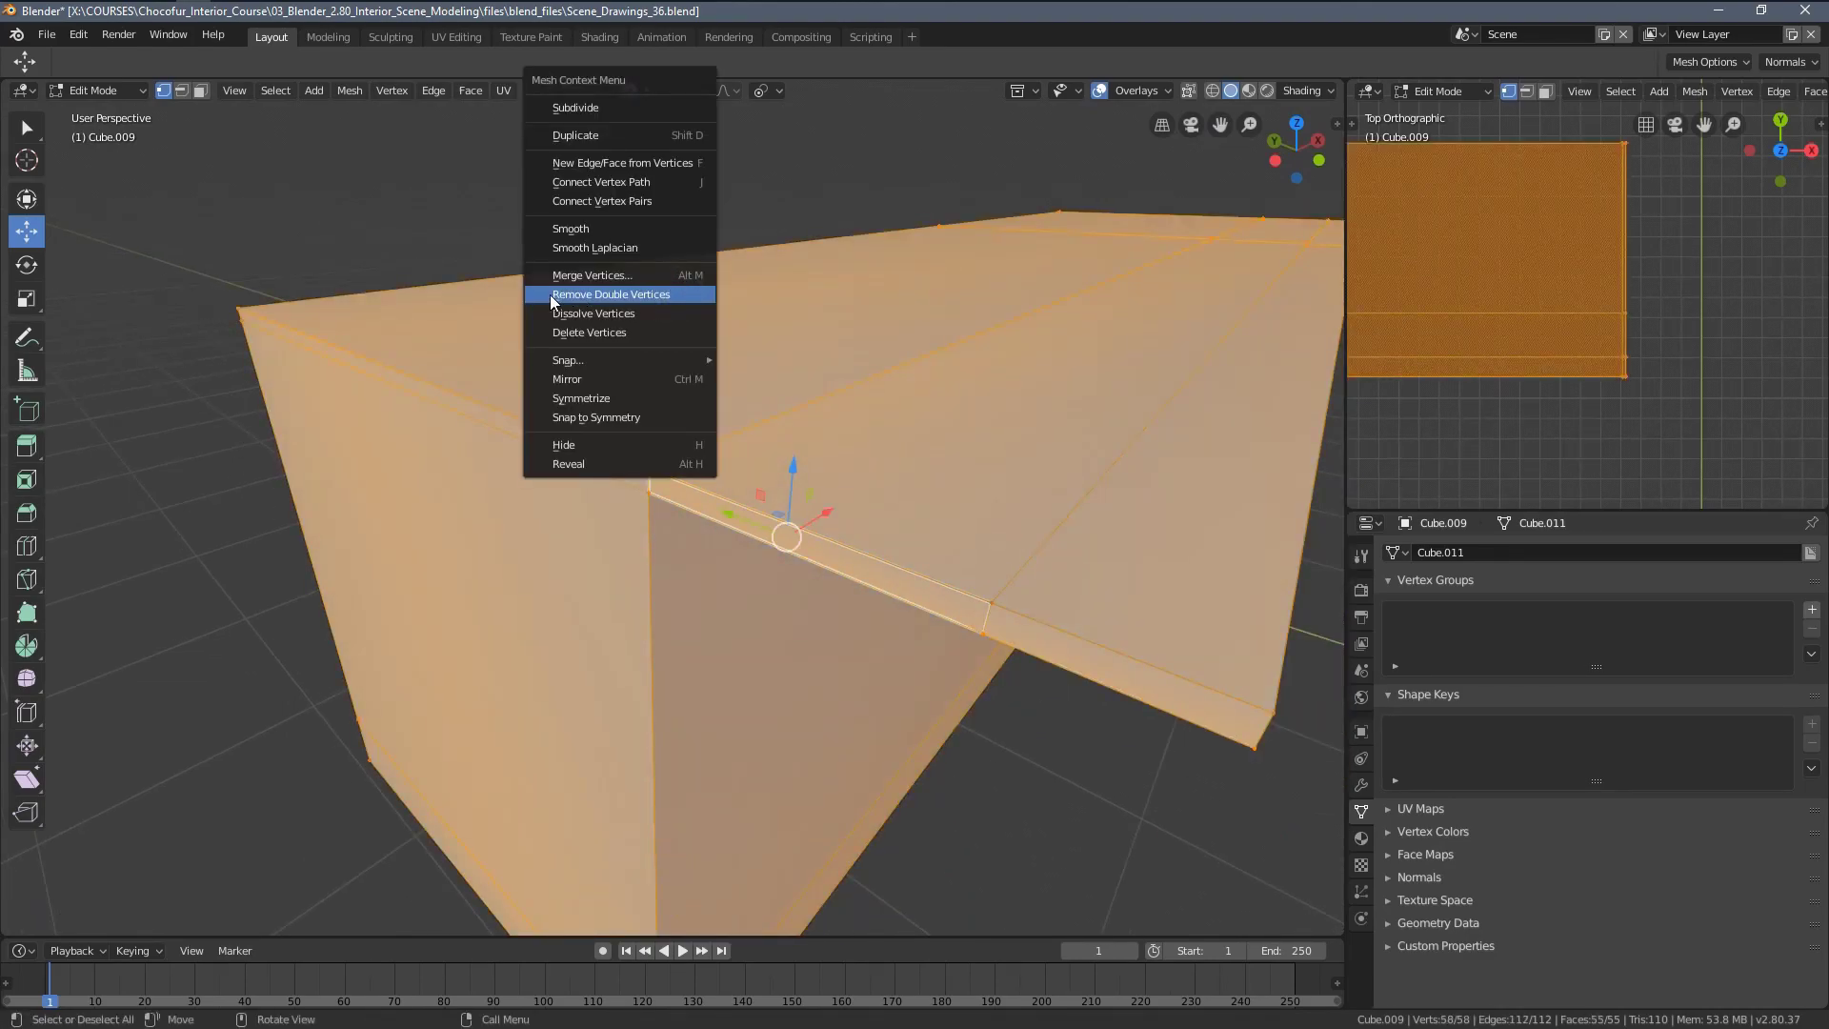
left_click(580, 294)
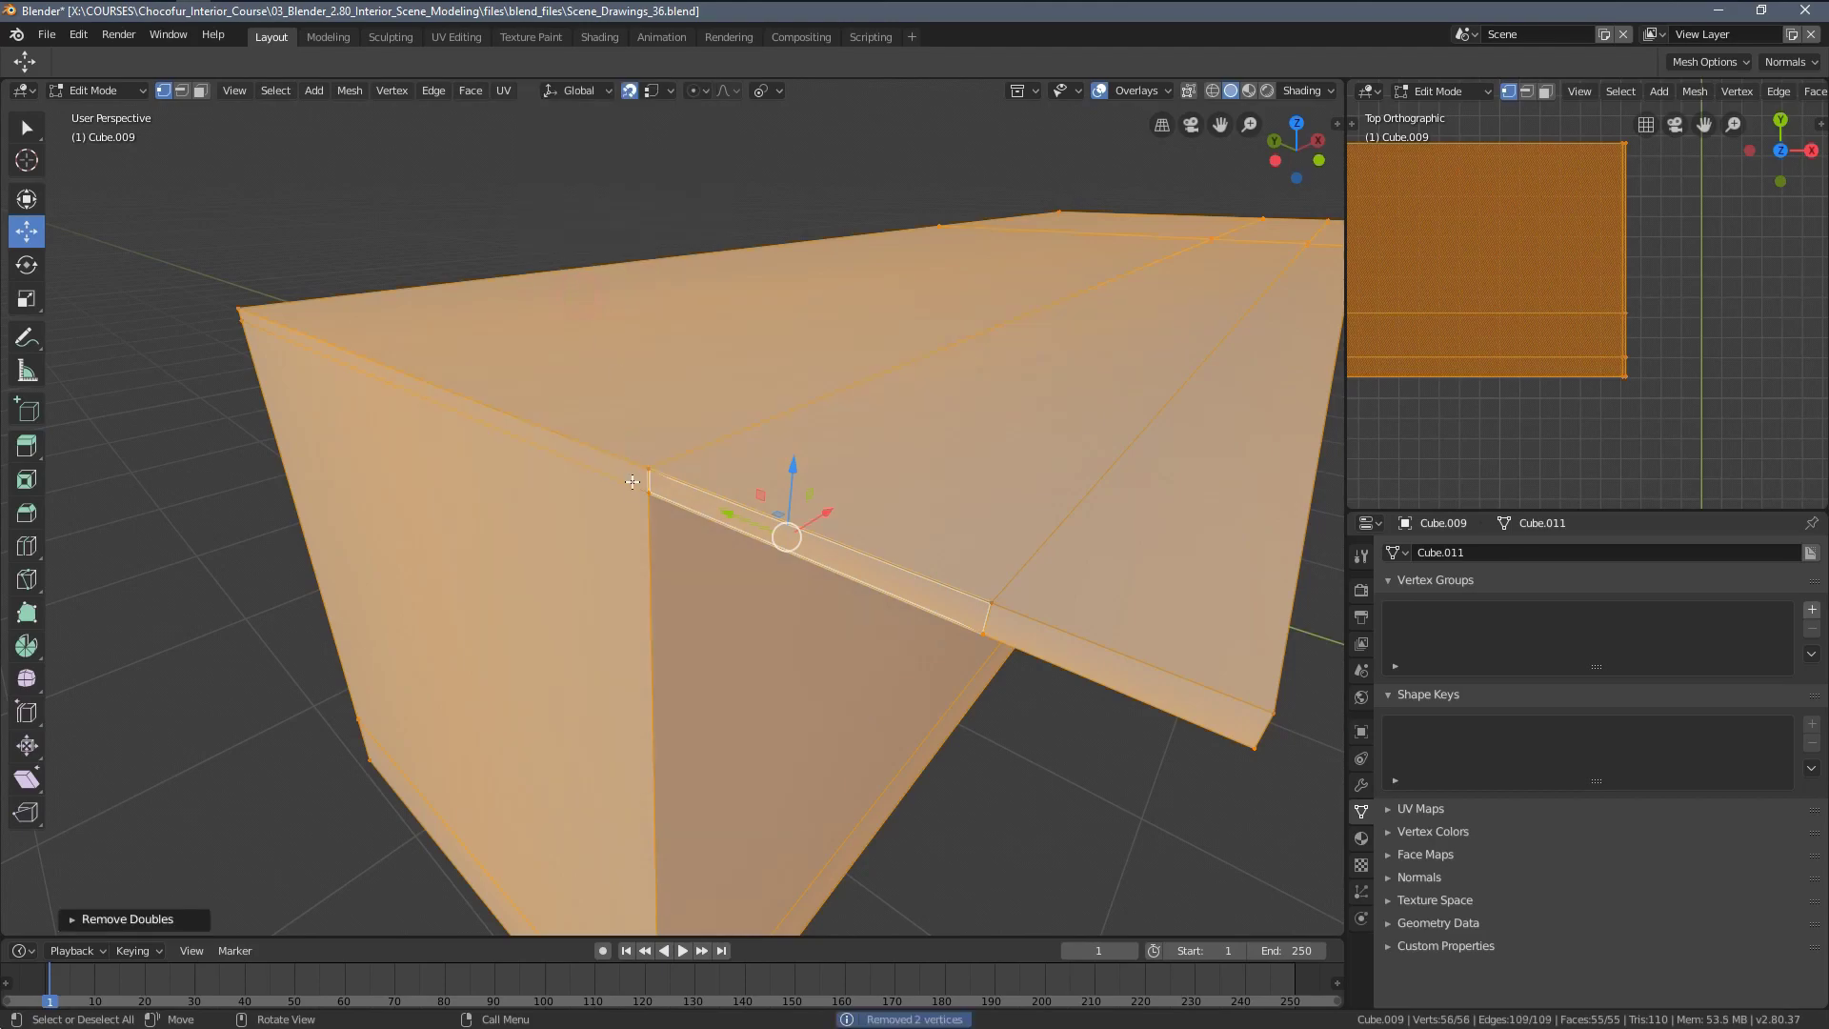
left_click(649, 495)
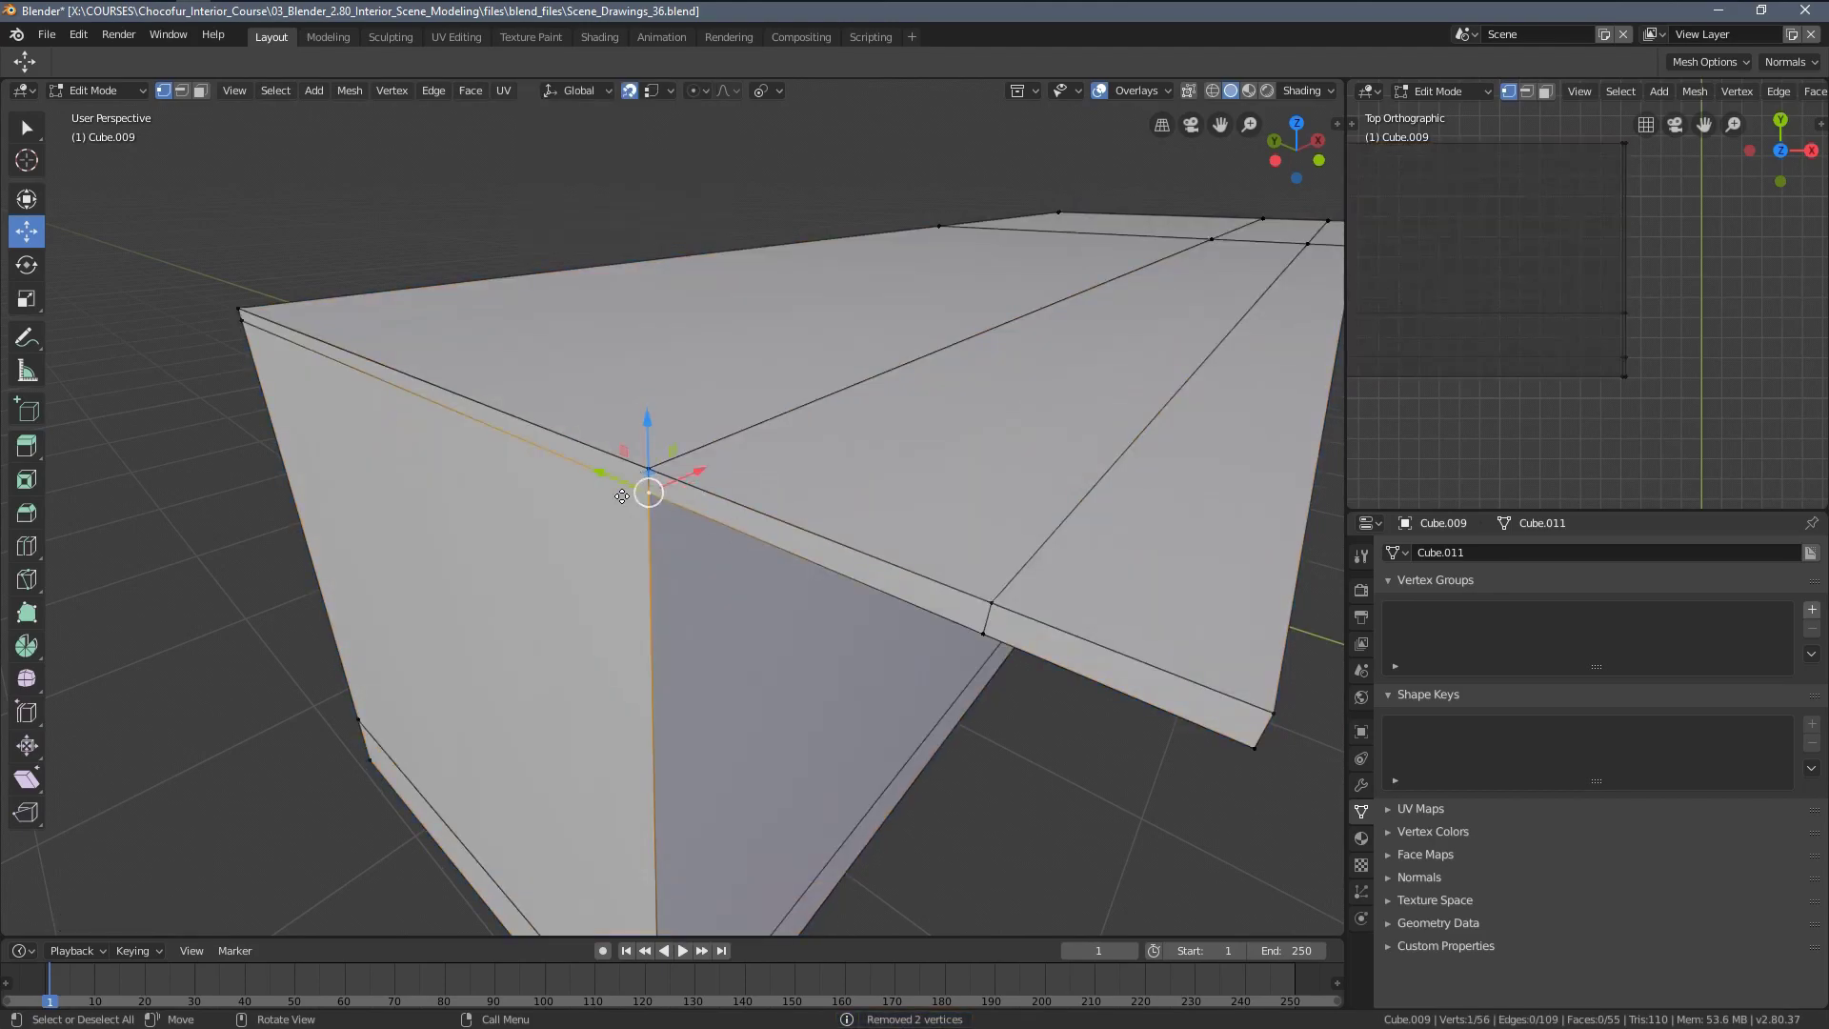
key("g")
right_click(636, 514)
In face selection mode, select the three thin countertop faces along the island's left end
middle_click_drag(763, 498, 735, 461)
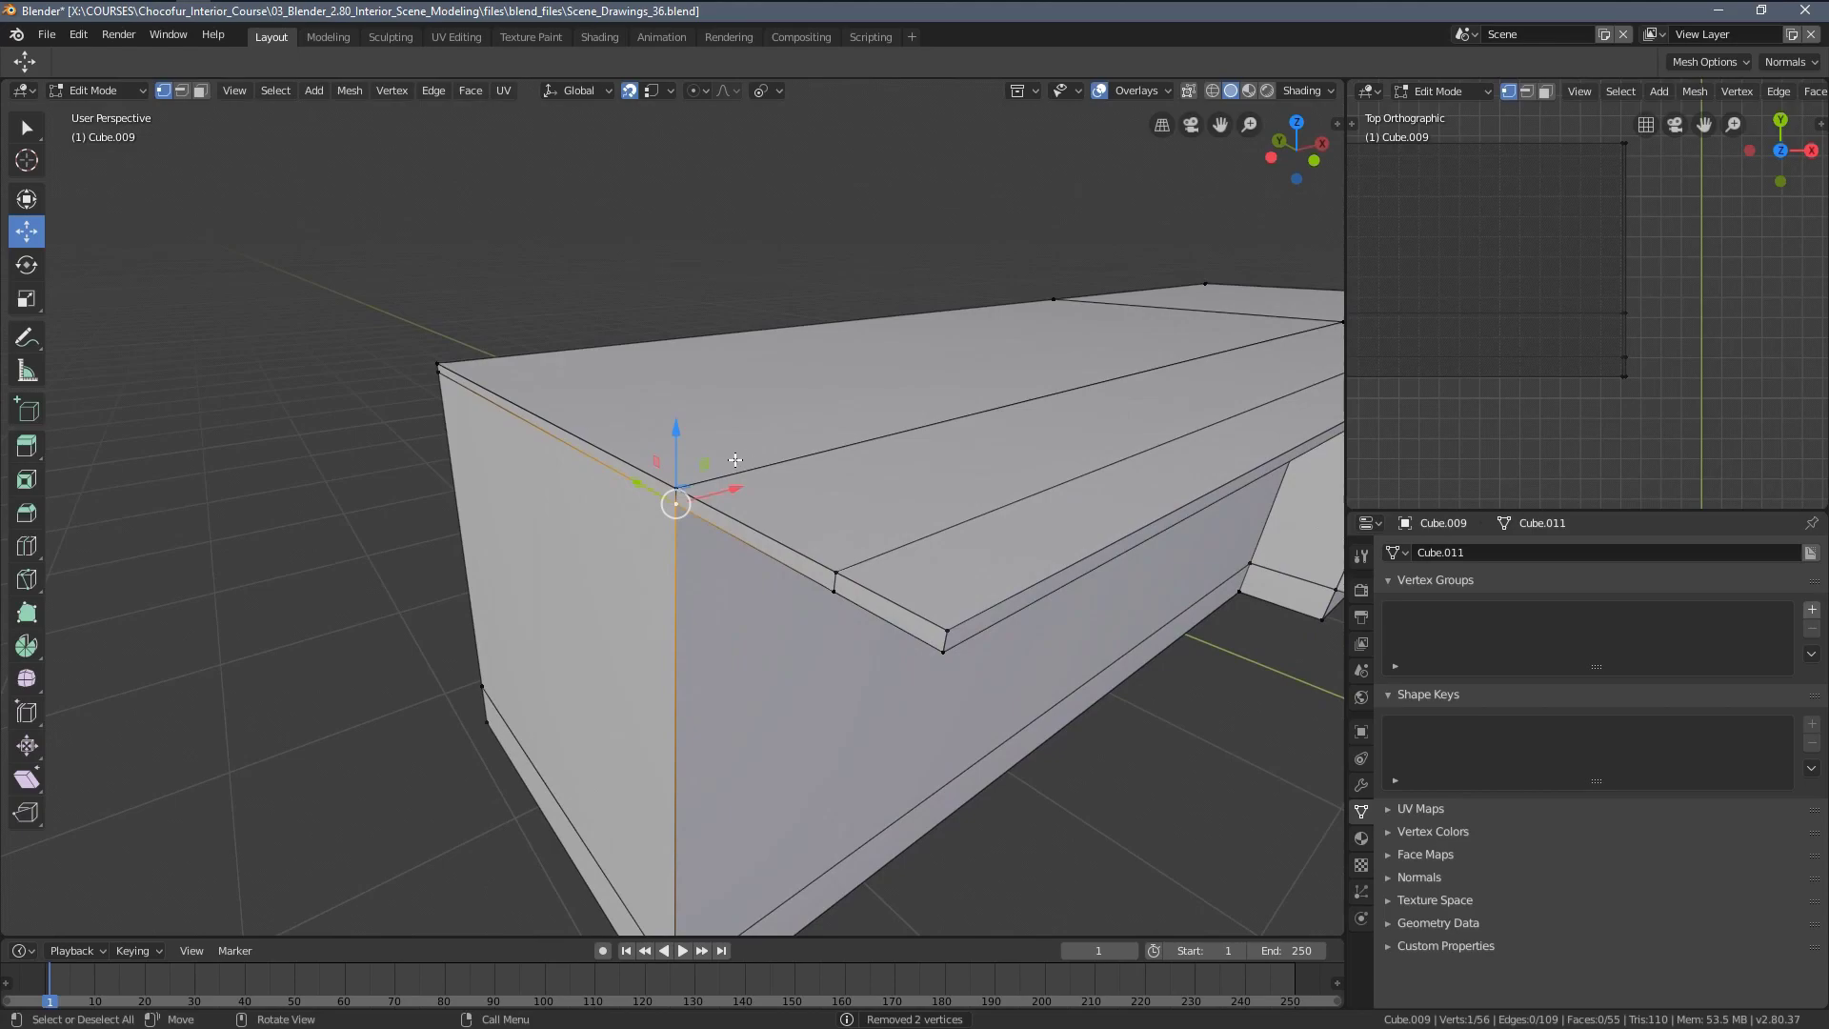
key("3")
left_click(639, 473)
left_click(743, 530, "shift")
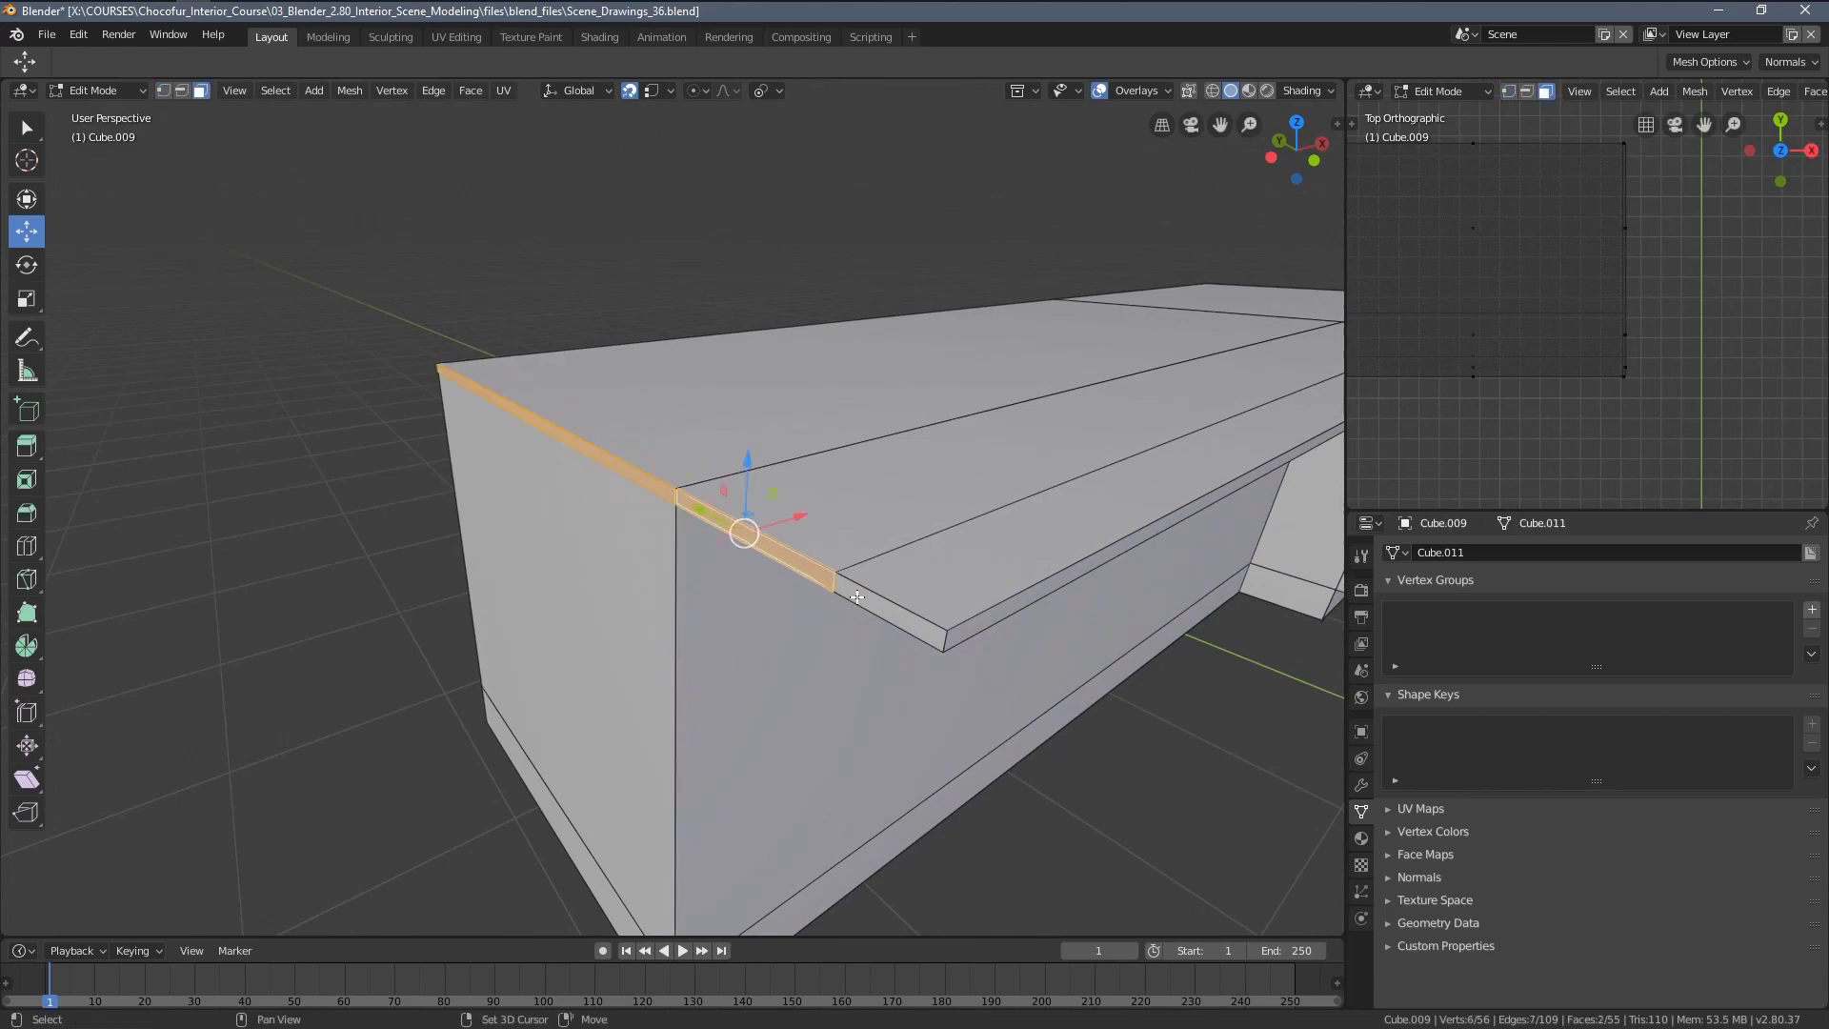
left_click(862, 600, "shift")
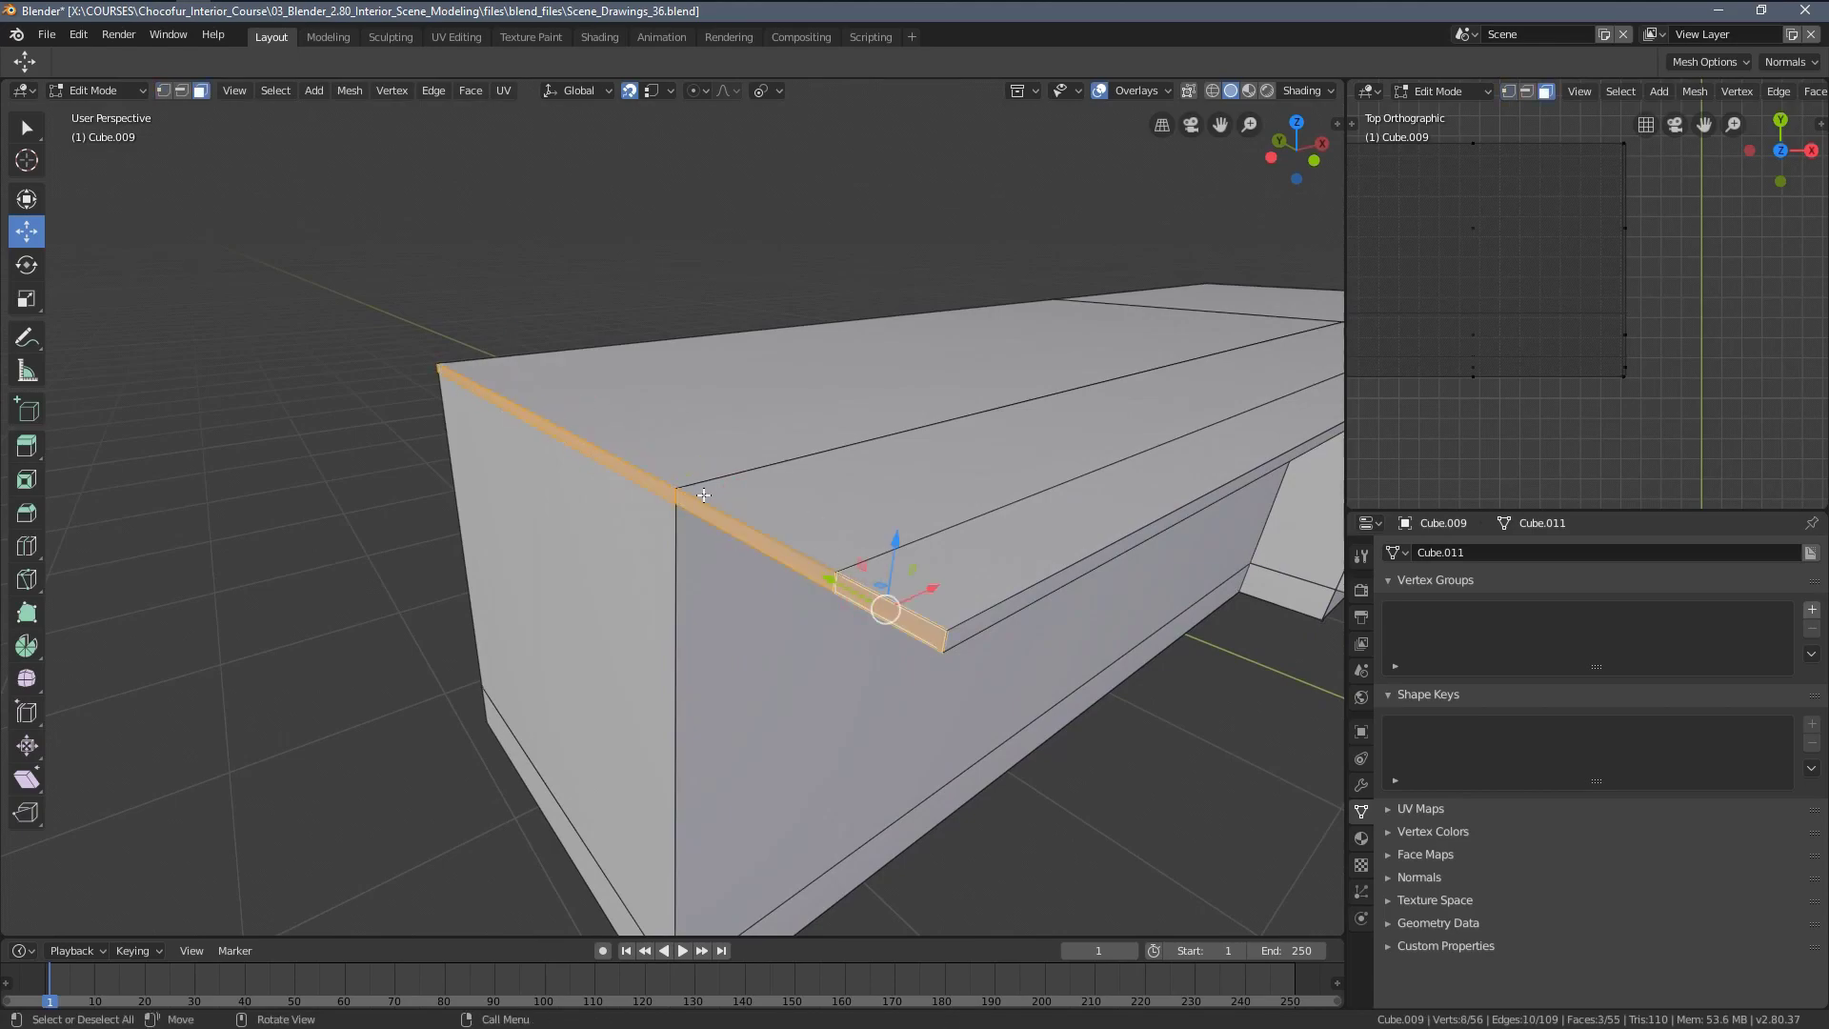
In the camera view, extrude the selected end faces outward until the countertop reaches the overhang's left edge in the photo
key("KP_0")
scroll(381, 379, "down", 6)
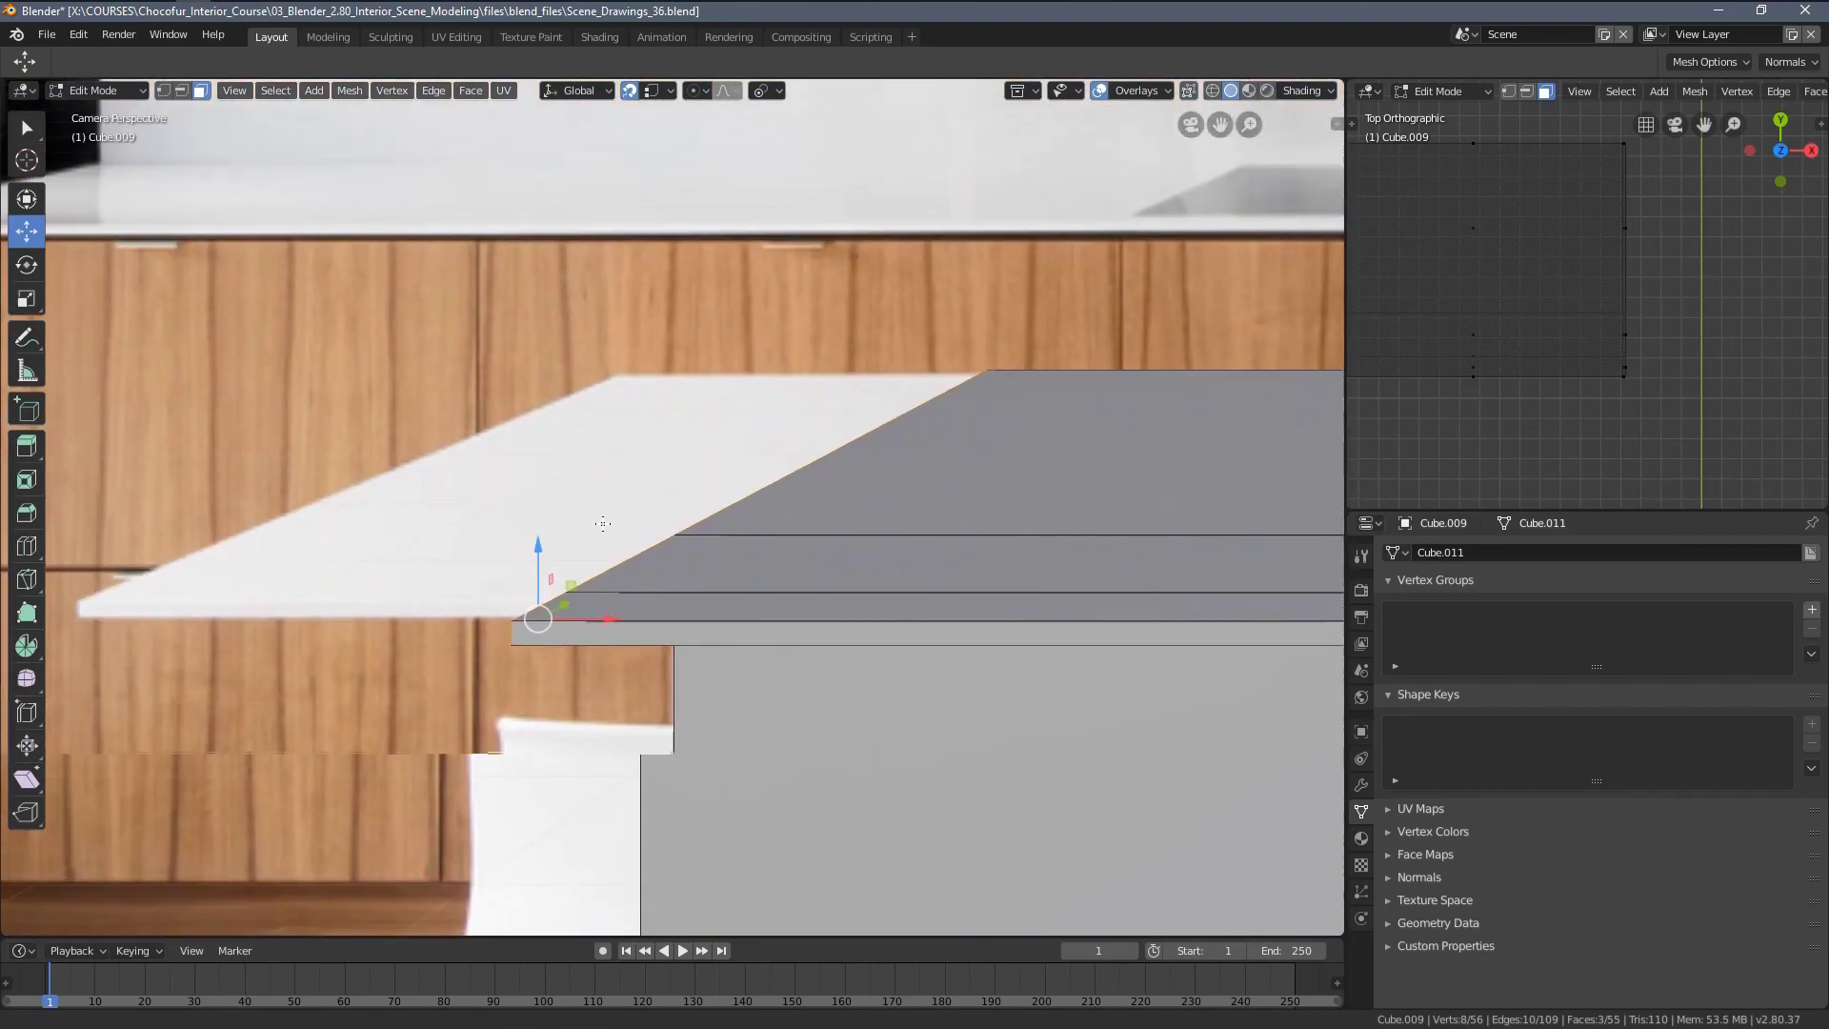
key("g")
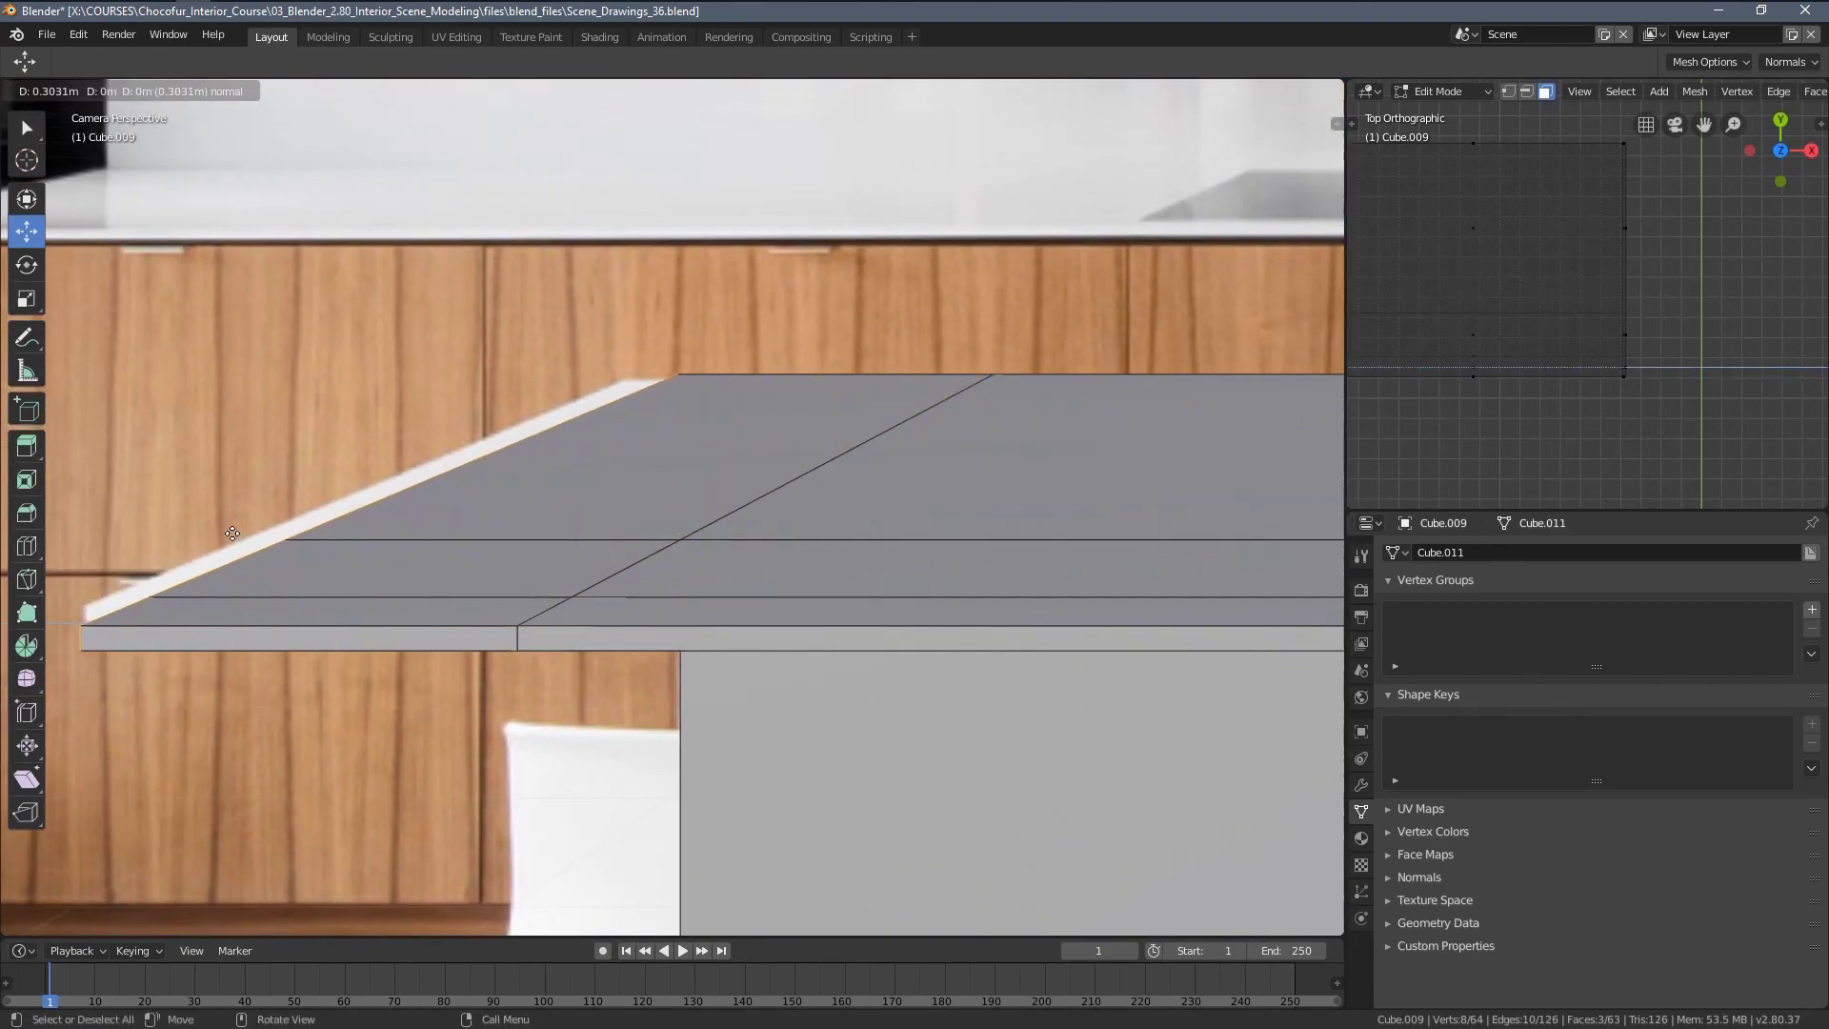
left_click(198, 536)
scroll(368, 571, "down", 5)
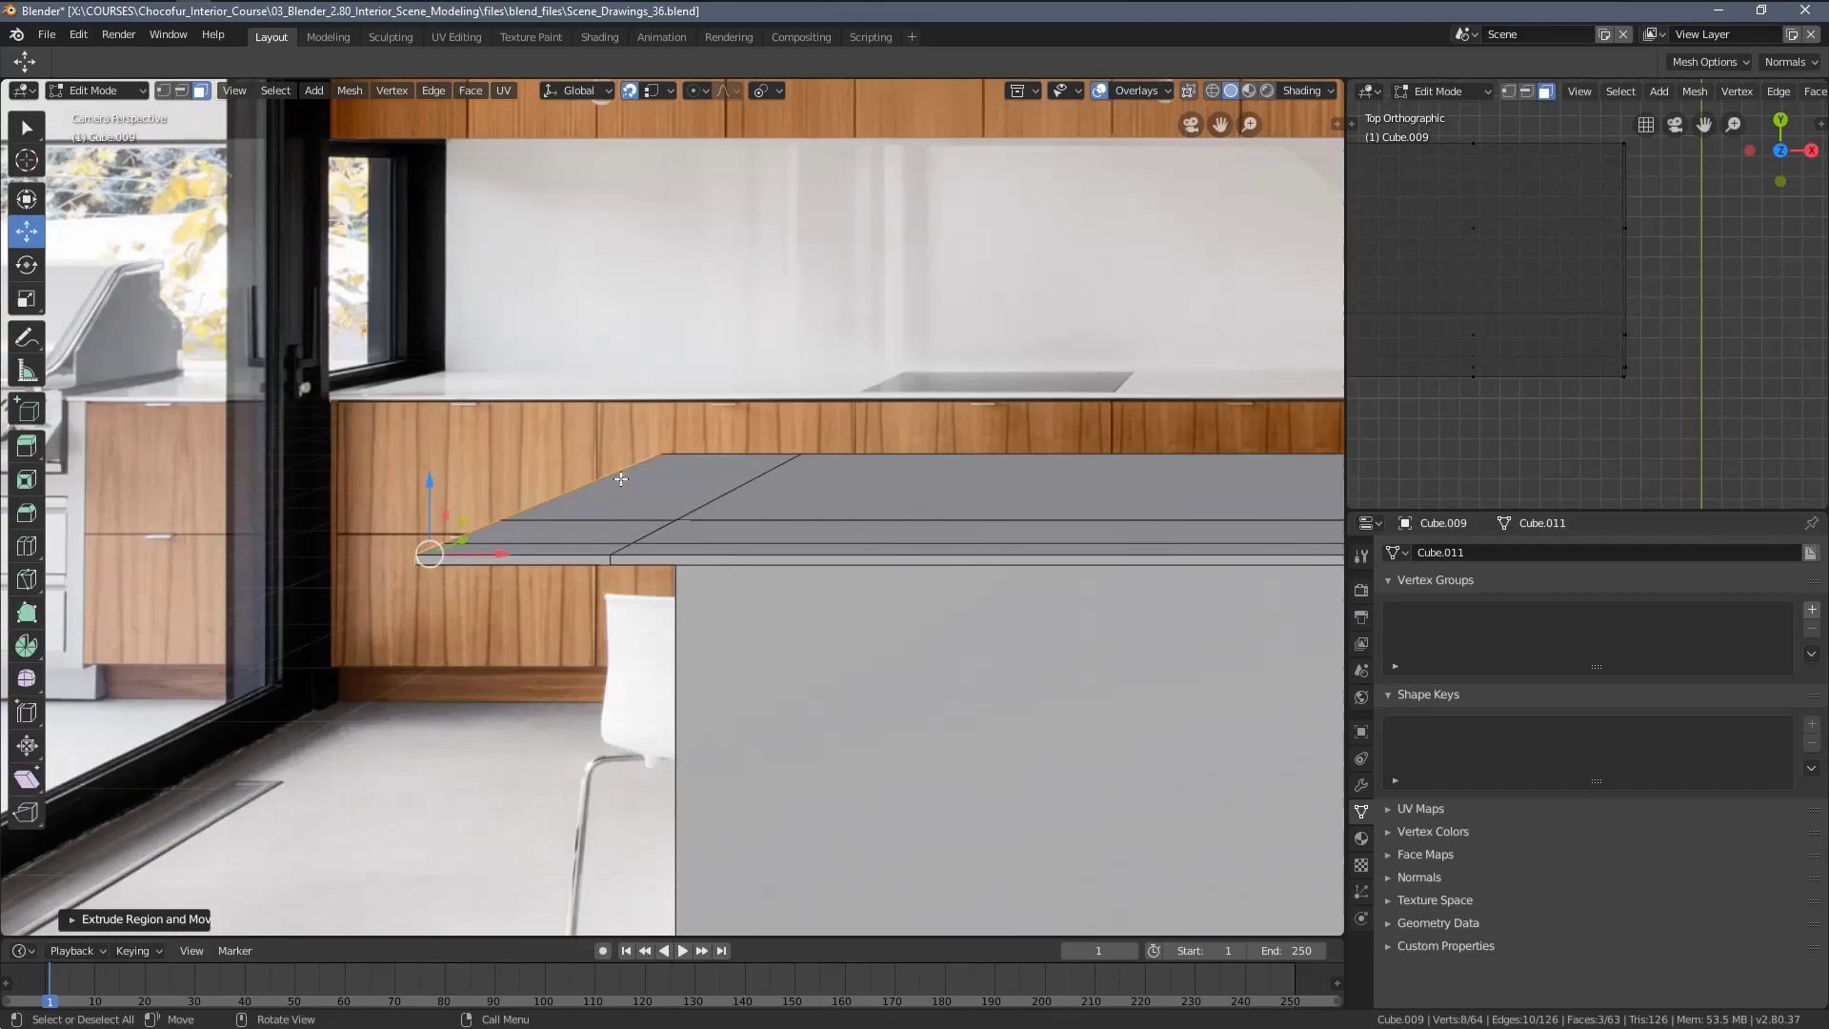
Examine the island's outline and countertop overhang in perspective, top wireframe and camera views
middle_click_drag(620, 477, 732, 664)
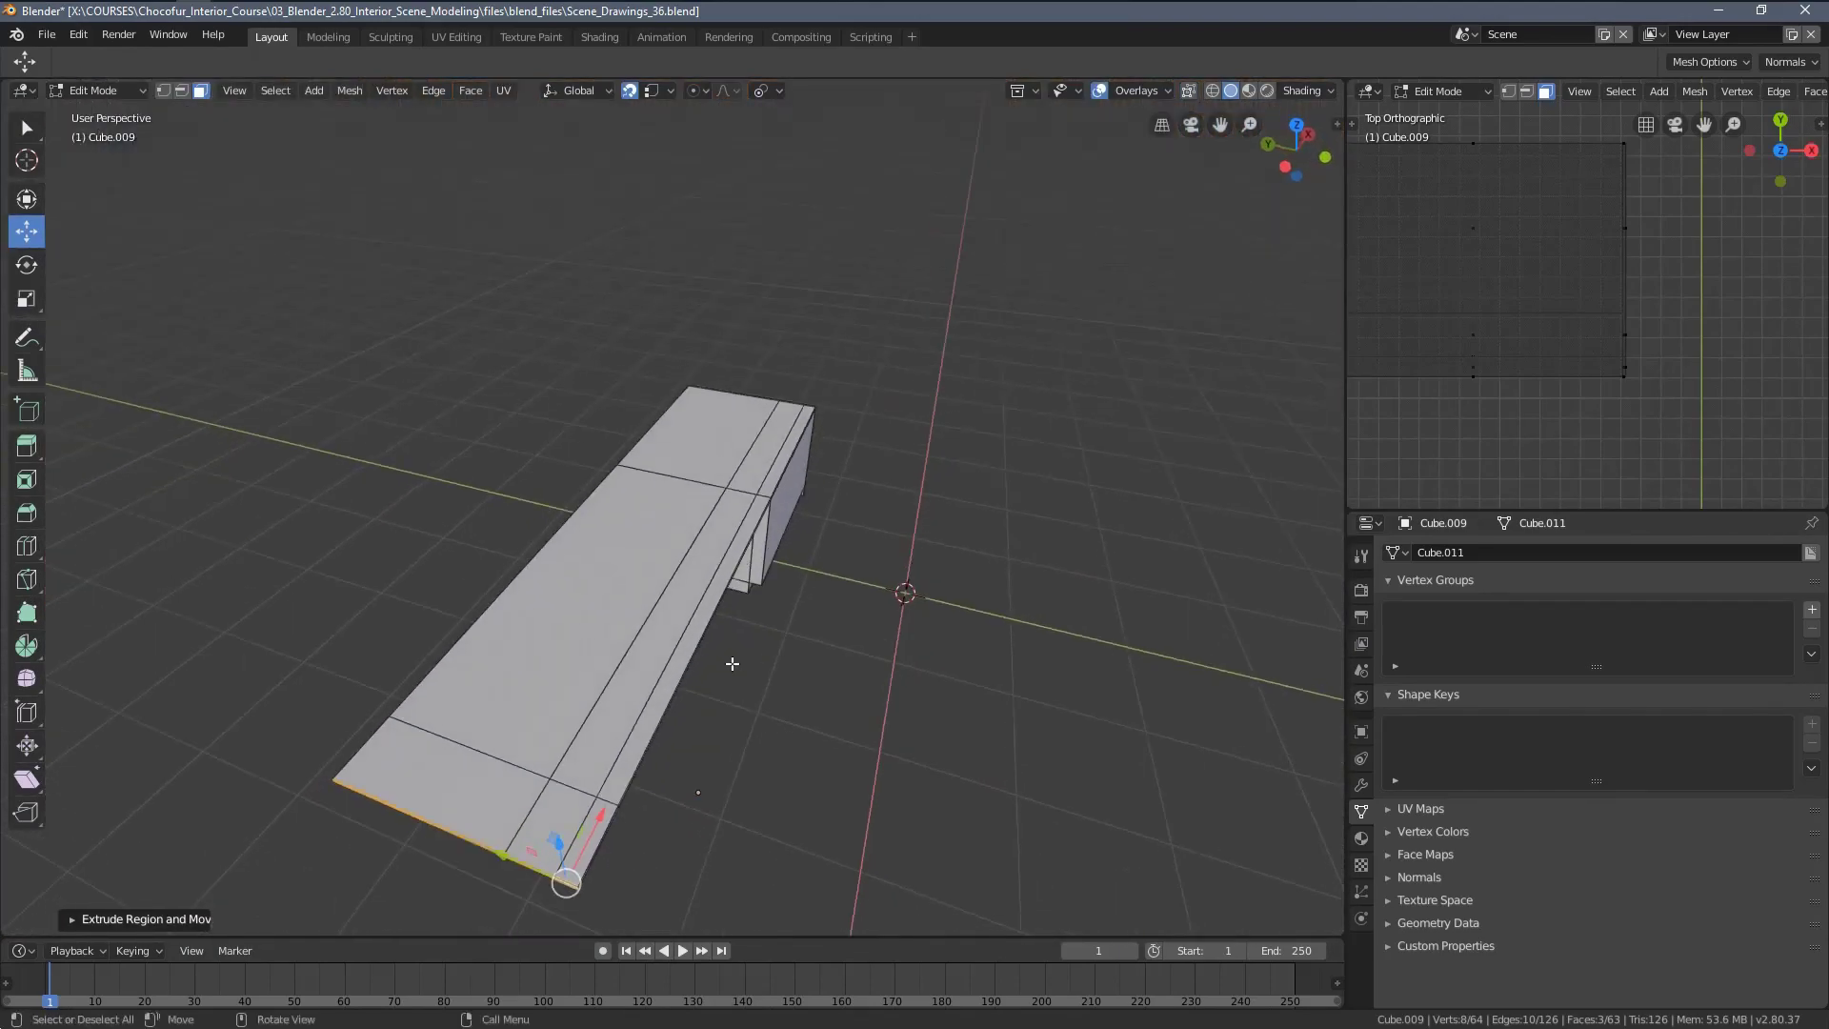
key("KP_7")
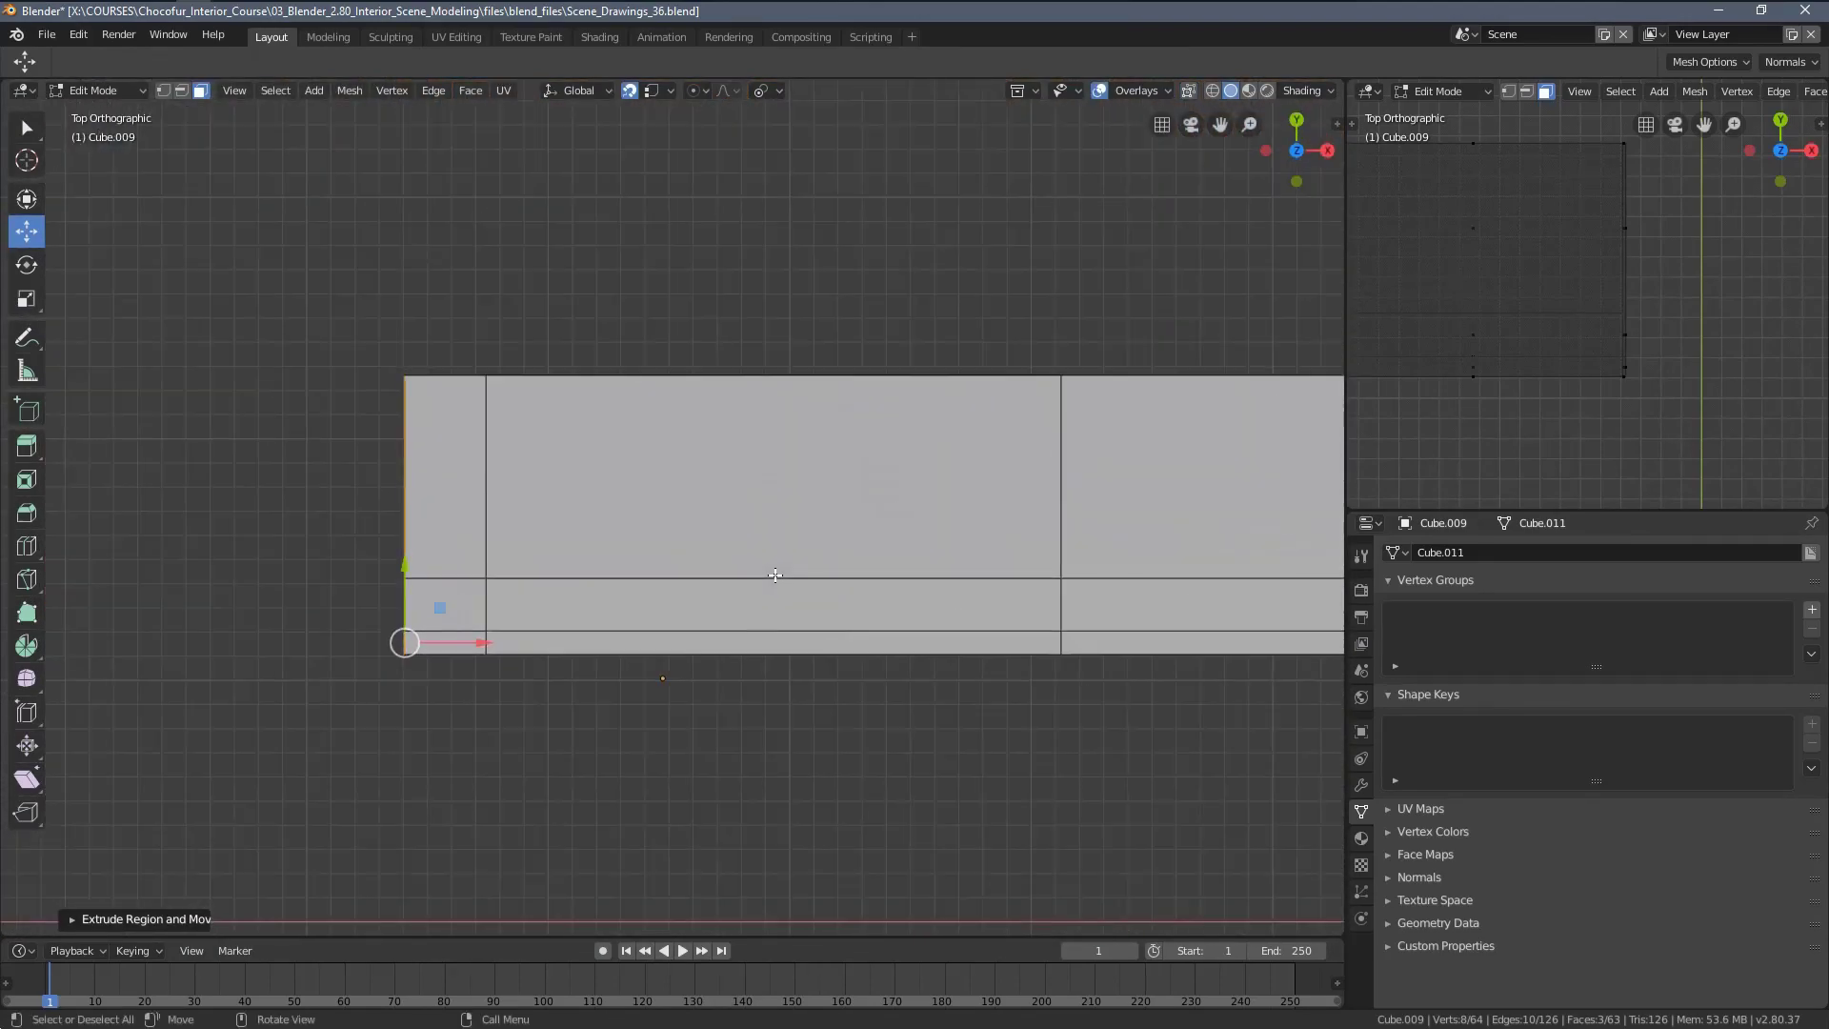
key("z")
left_click(658, 578)
middle_click_drag(659, 578, 727, 534, "shift")
key("a")
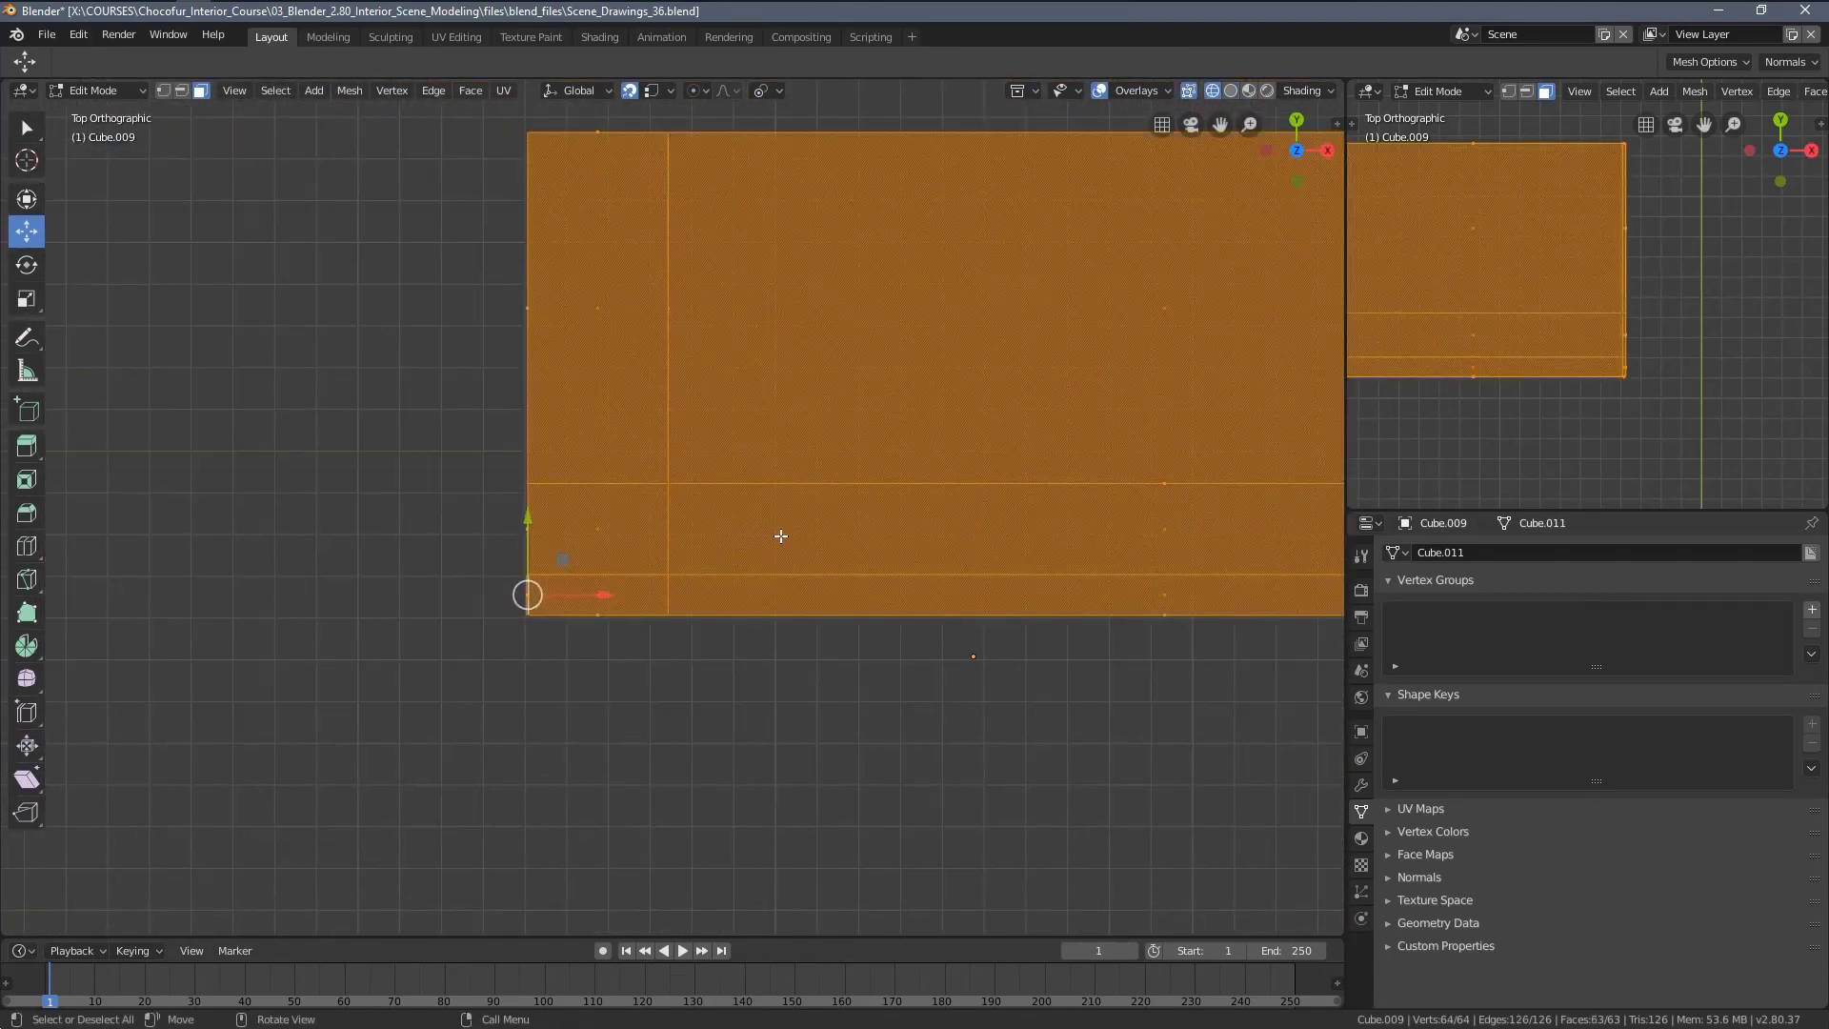
key("Tab")
scroll(731, 420, "down", 3)
middle_click_drag(890, 462, 630, 523, "shift")
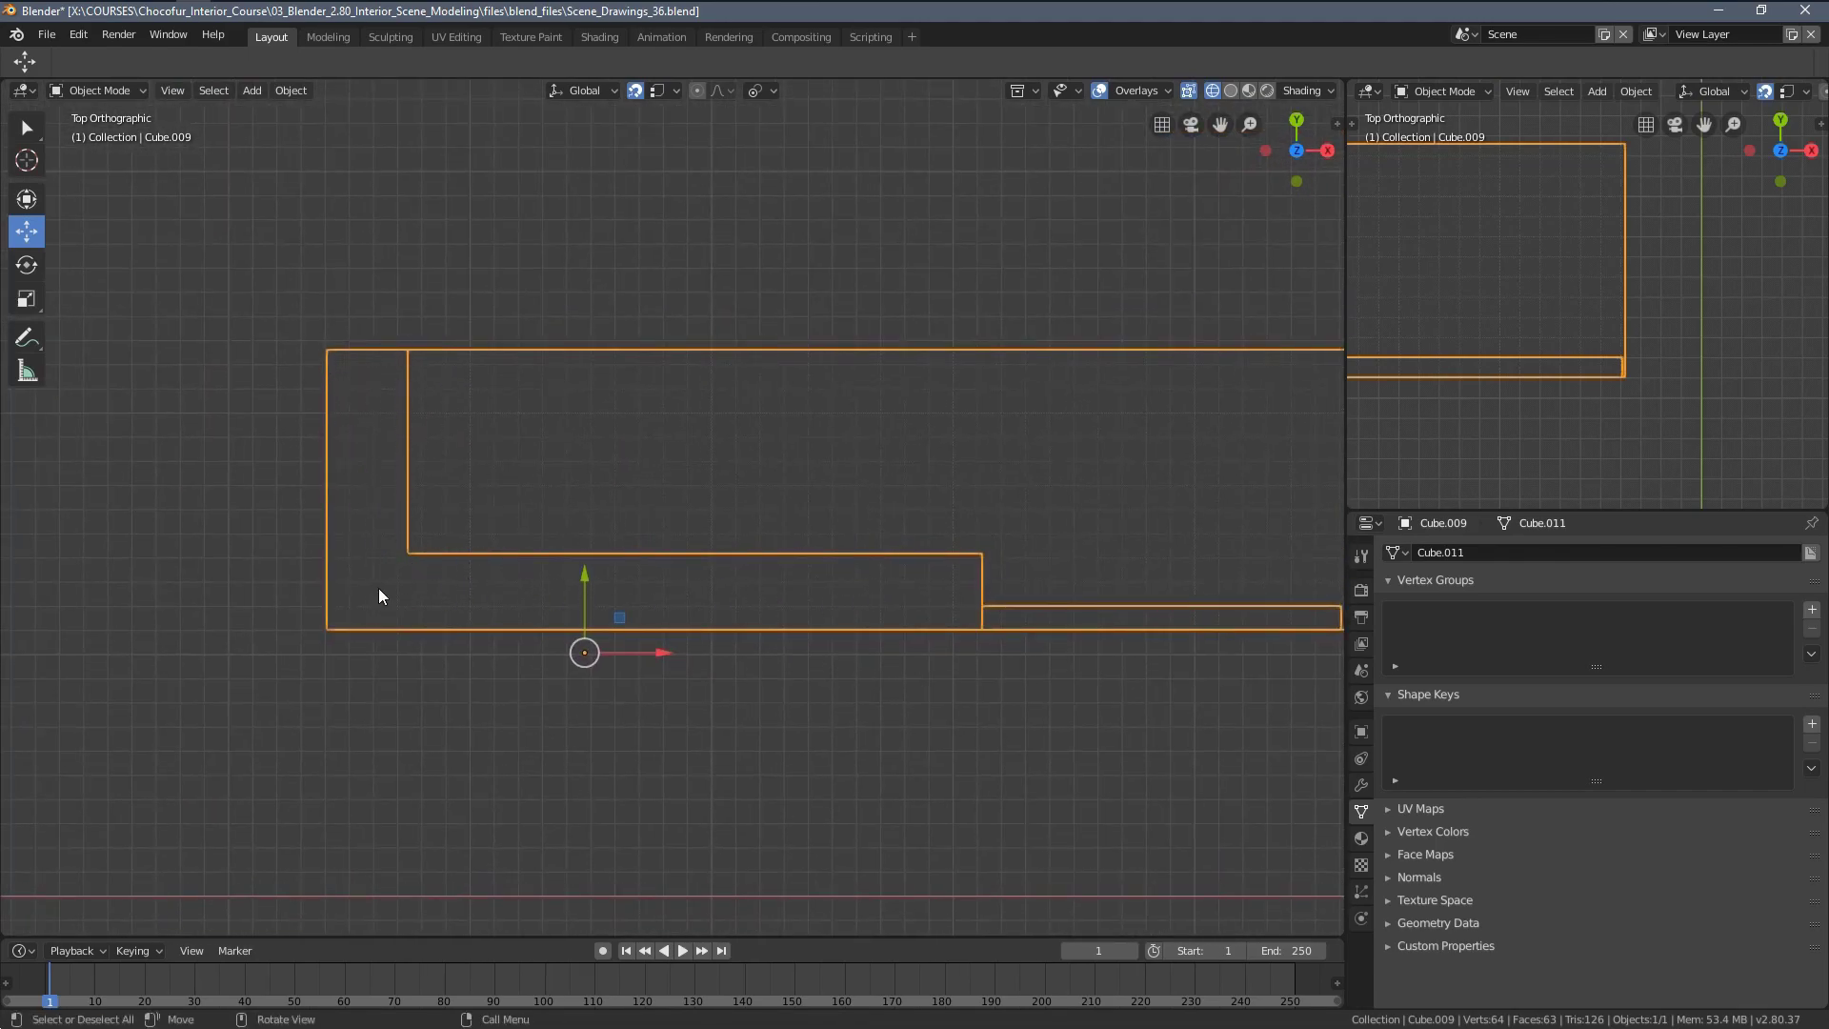
key("KP_0")
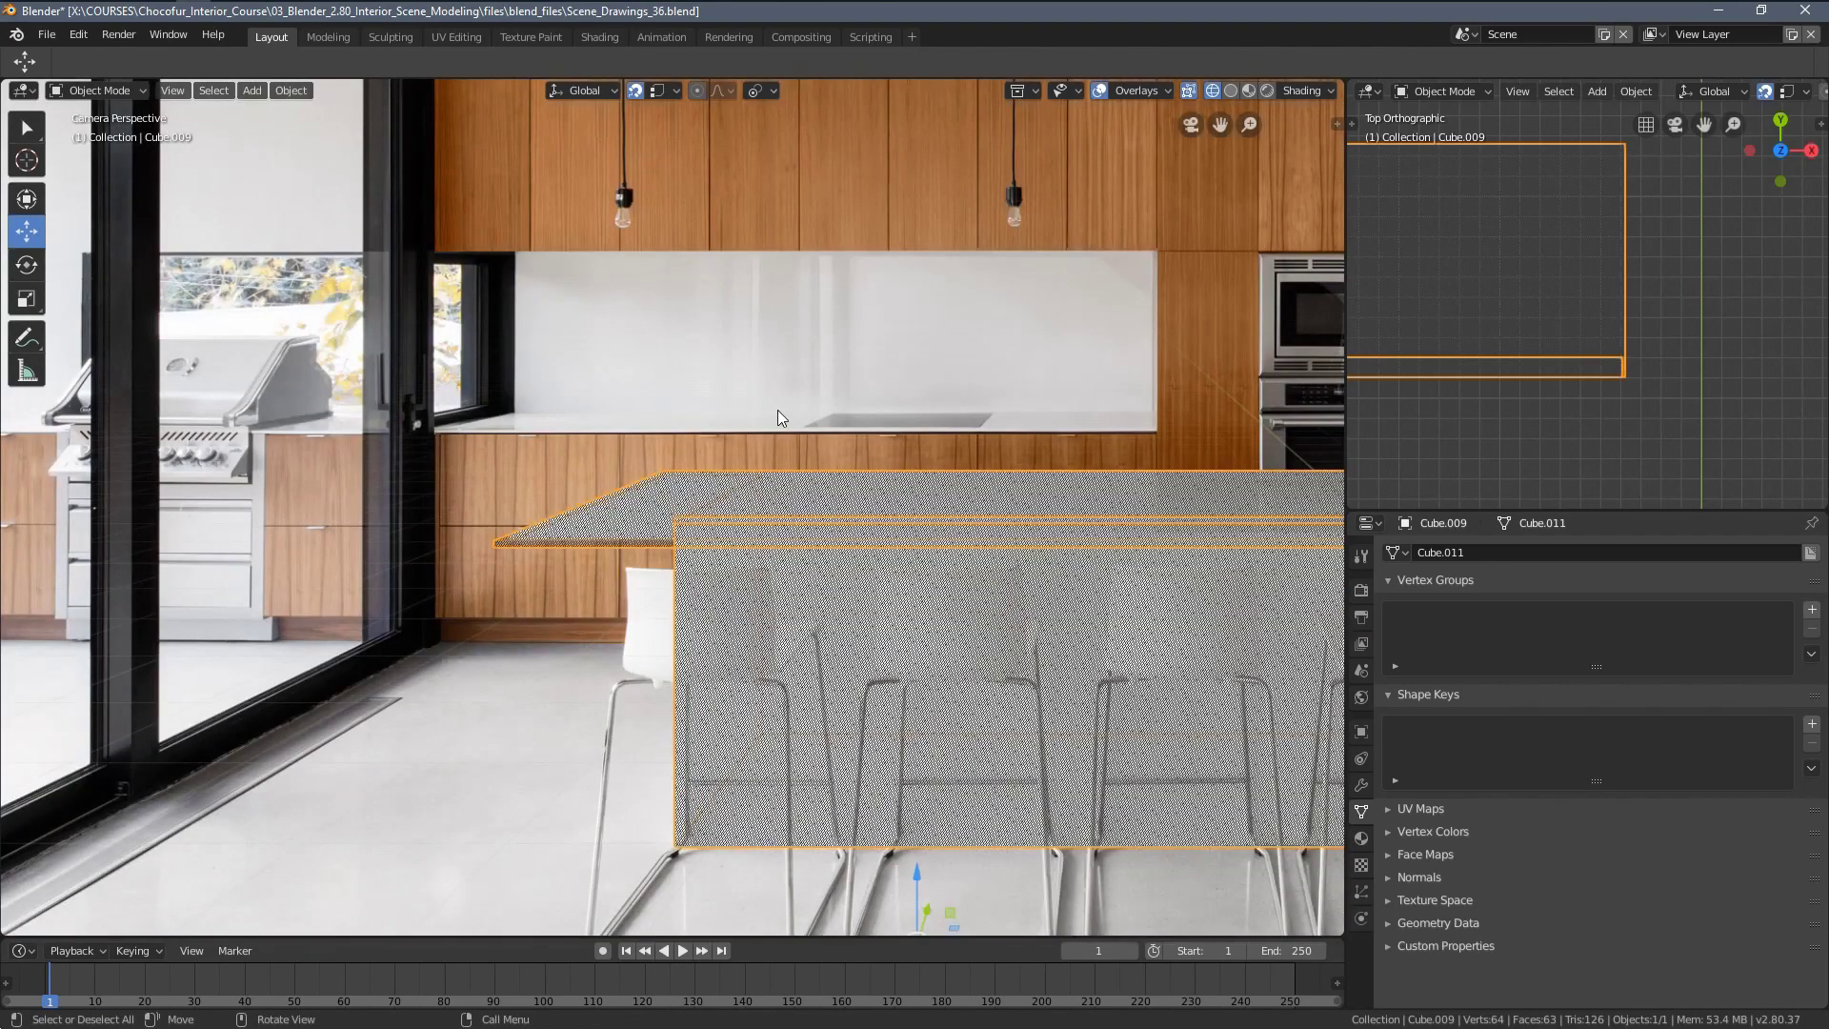
Compare the finished island with the photo in the camera view, in both solid and wireframe shading
middle_click_drag(967, 551, 586, 465, "shift")
scroll(906, 531, "down", 2)
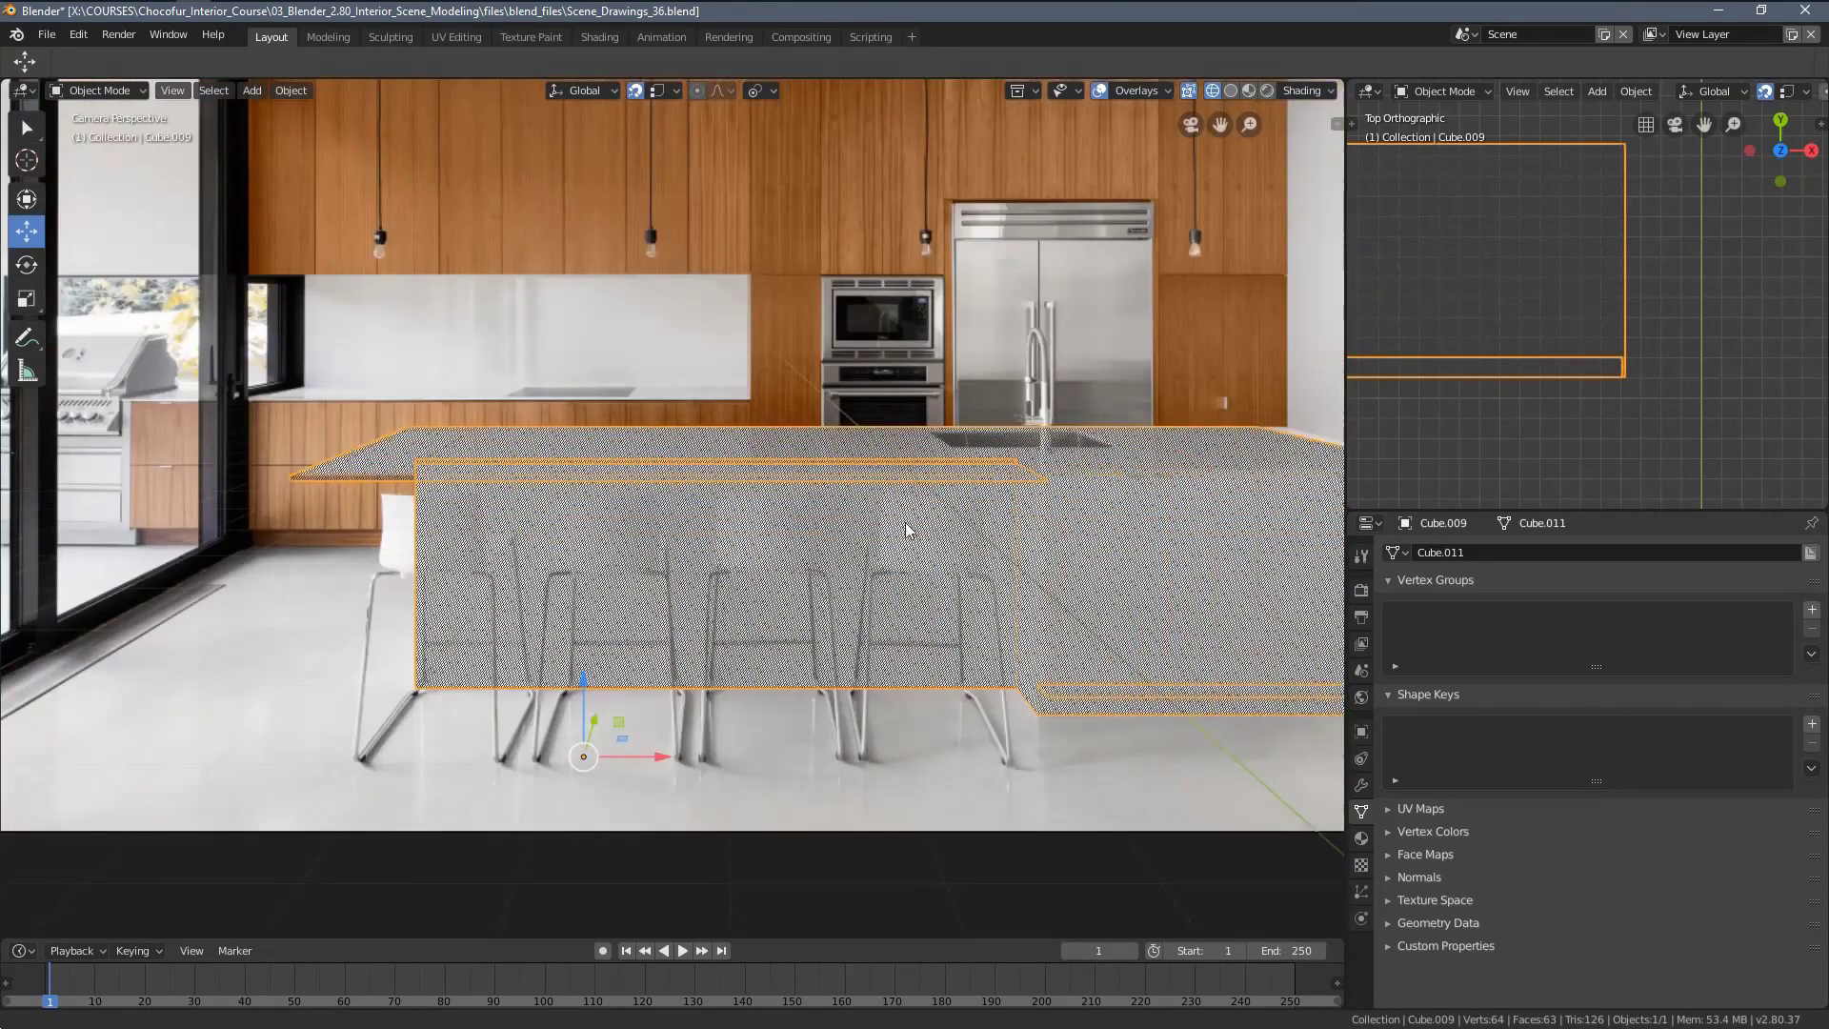
scroll(906, 531, "up", 2)
middle_click_drag(1017, 526, 817, 541, "shift")
key("z")
left_click(1048, 512)
middle_click_drag(631, 551, 661, 631, "ctrl")
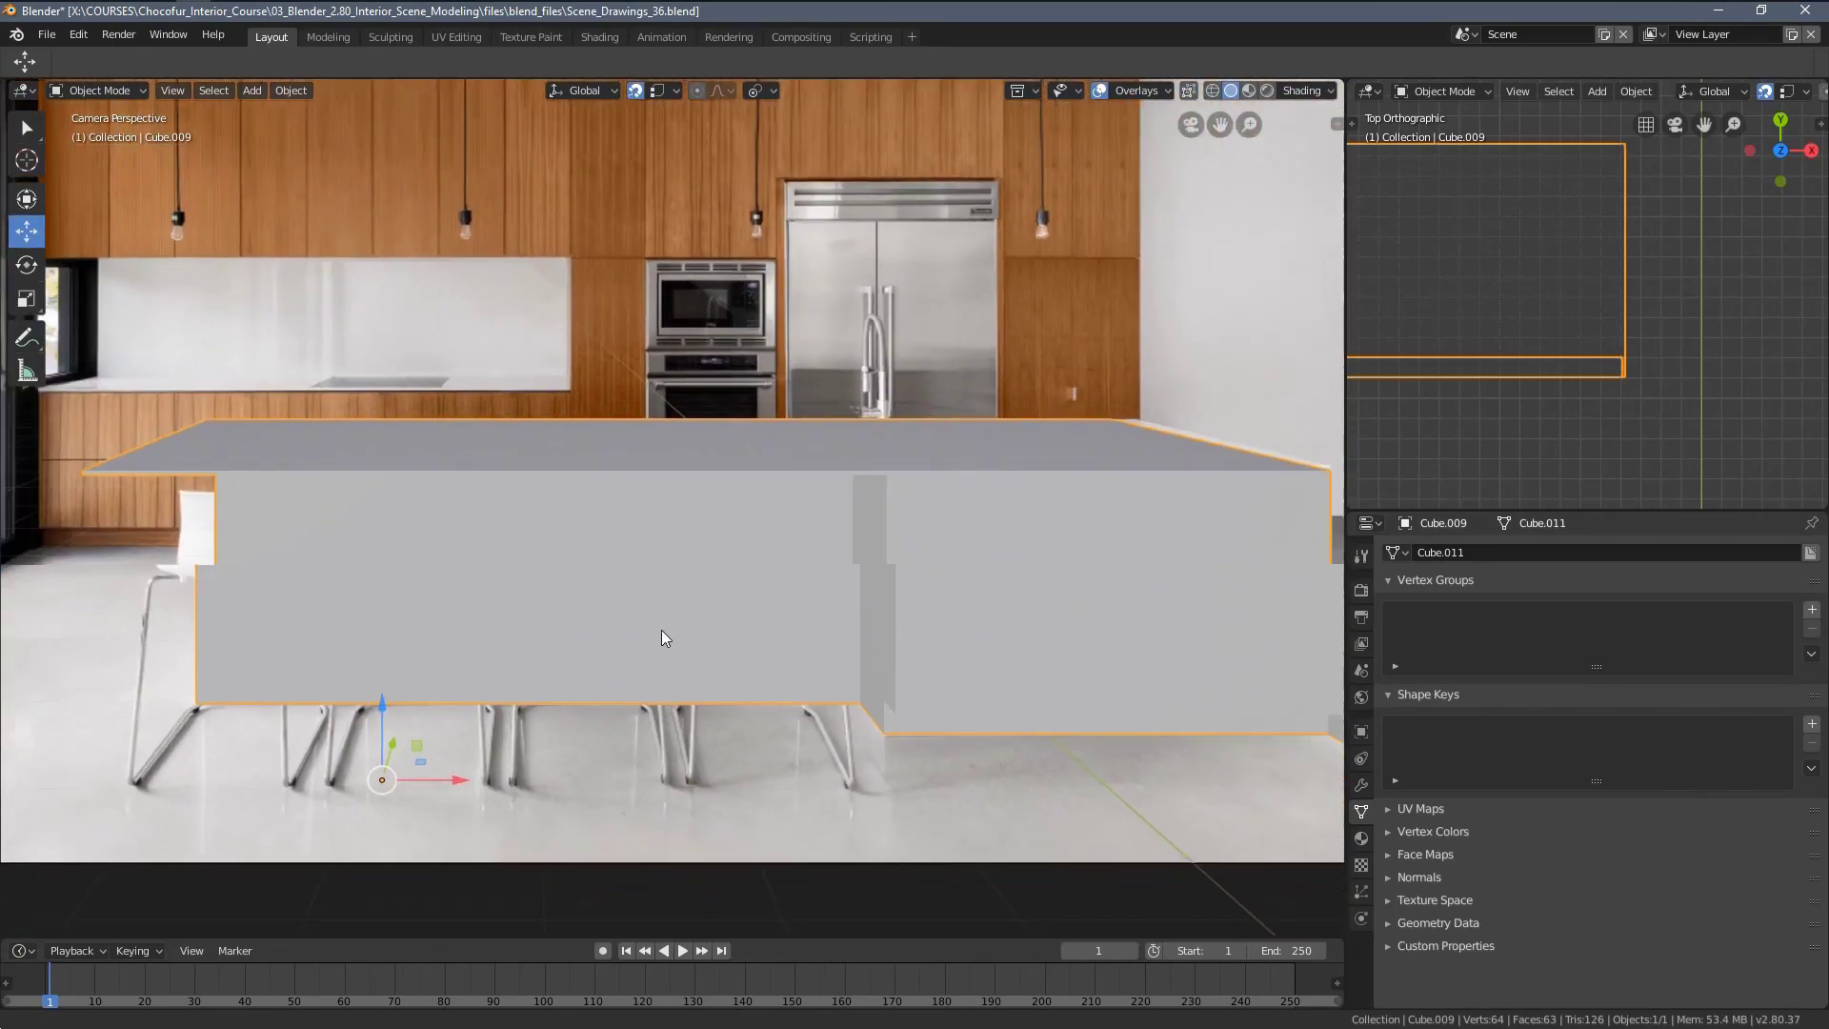
scroll(797, 579, "down", 2)
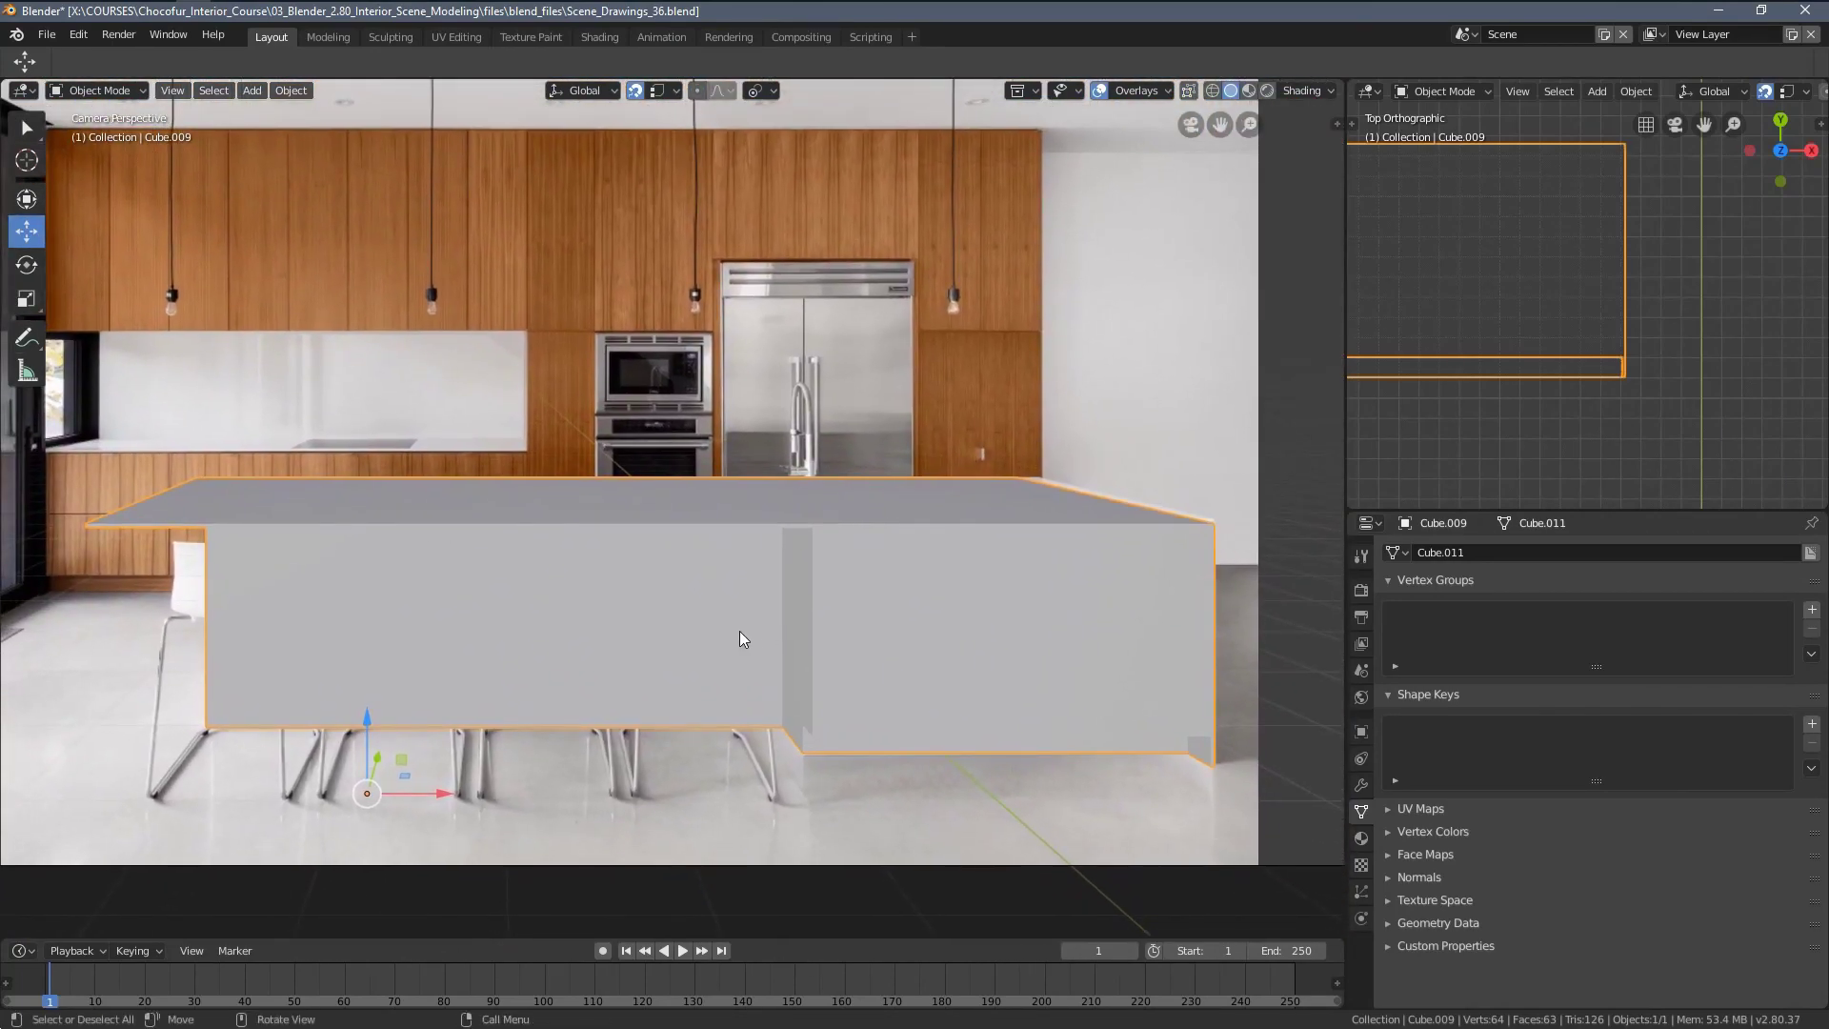
middle_click_drag(646, 661, 705, 666, "shift")
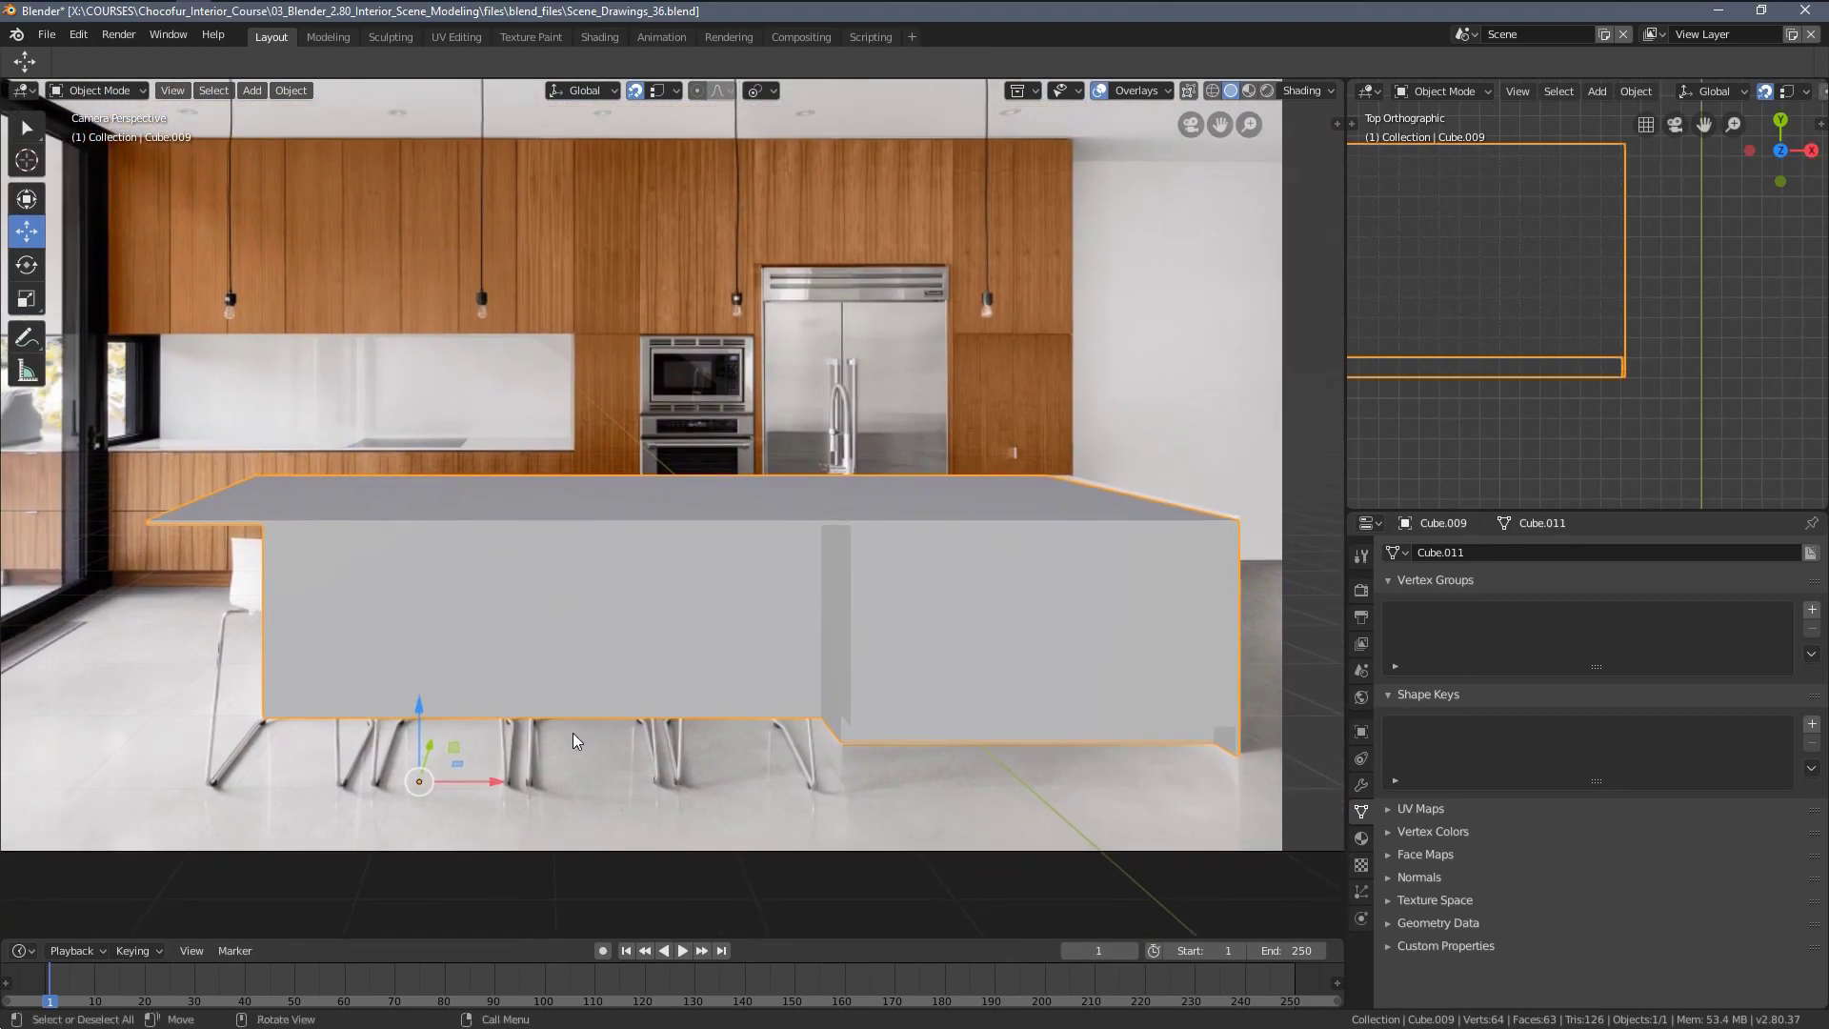
scroll(574, 740, "up", 3)
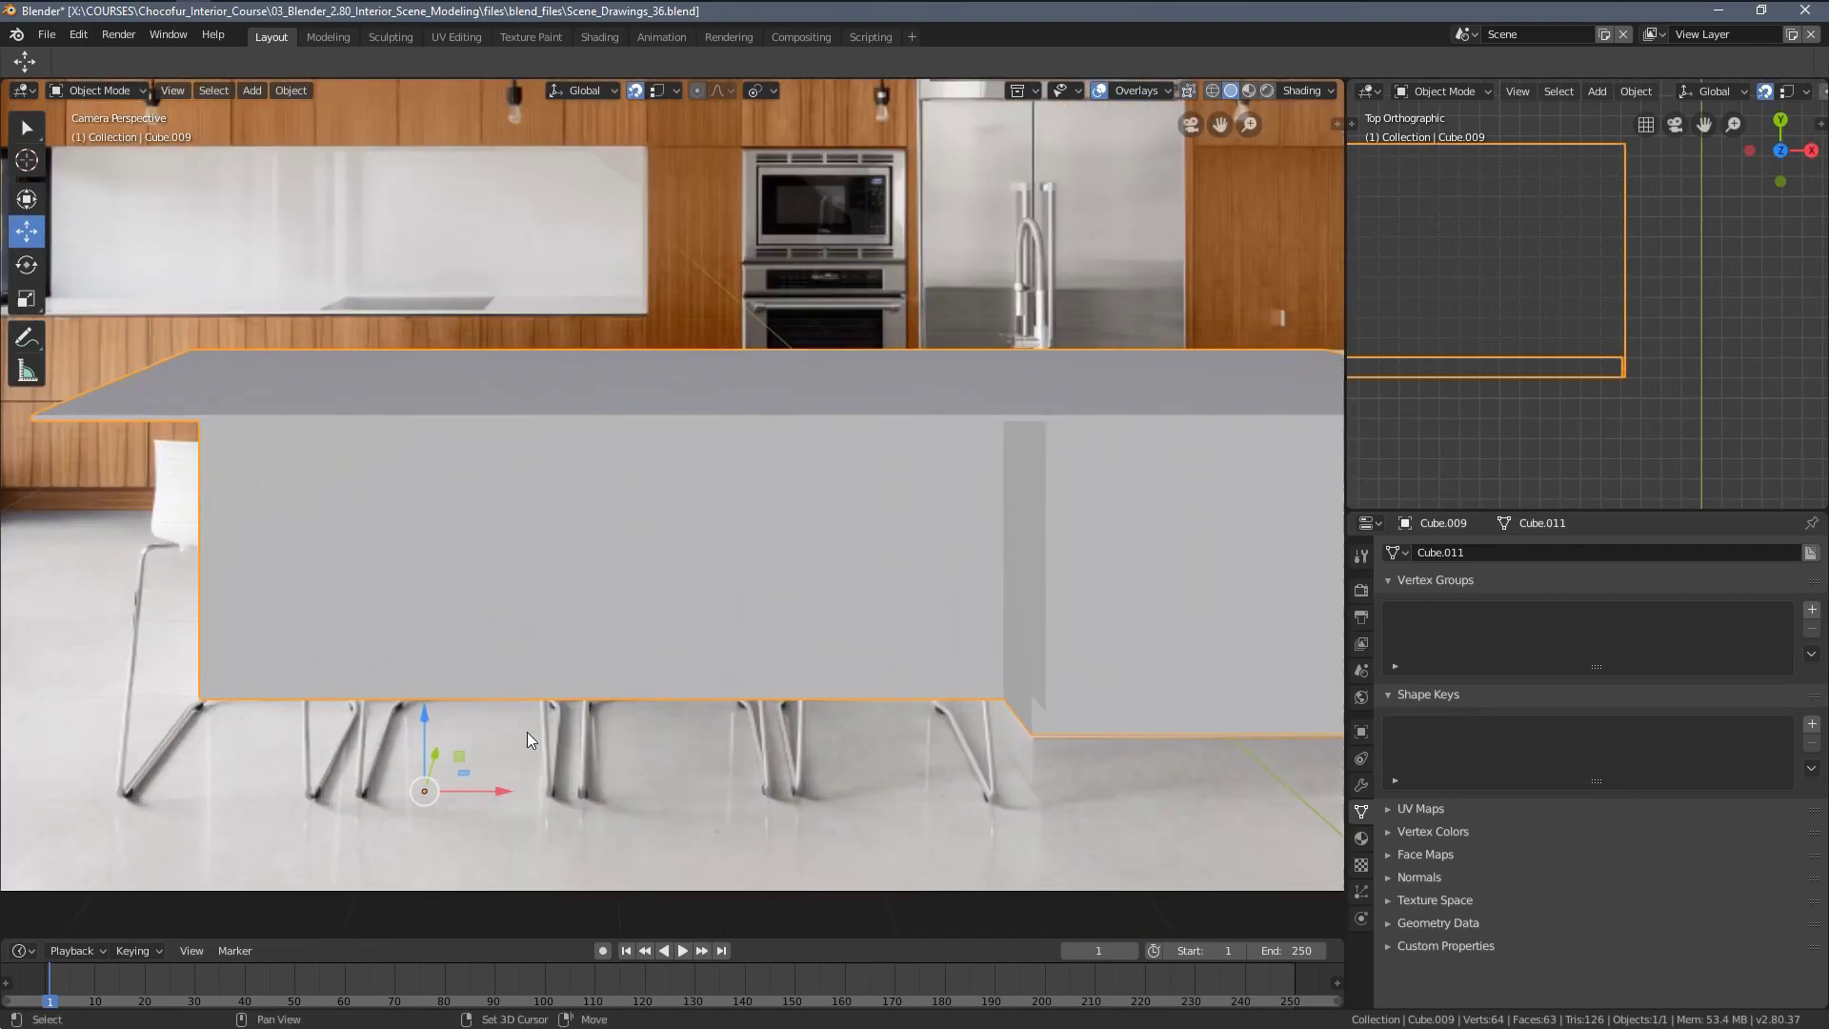
middle_click_drag(528, 731, 559, 725, "shift")
key("z")
left_click(453, 716)
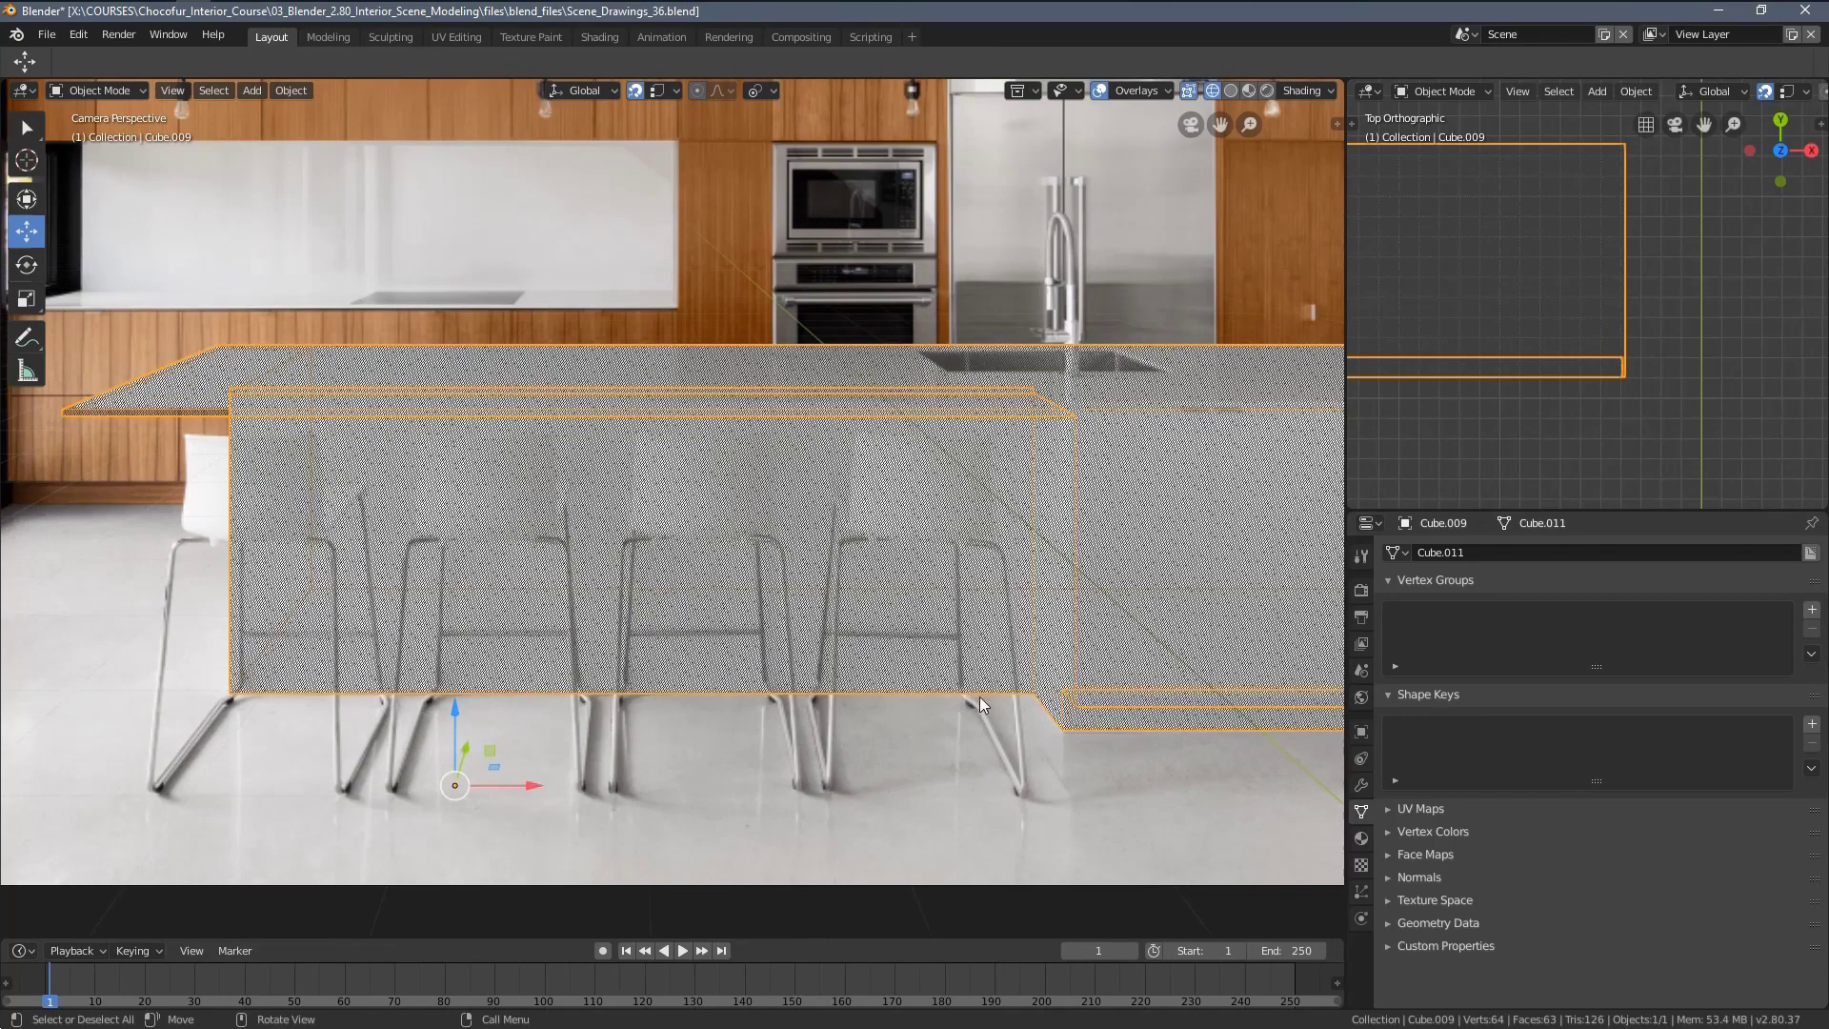
scroll(840, 517, "down", 1)
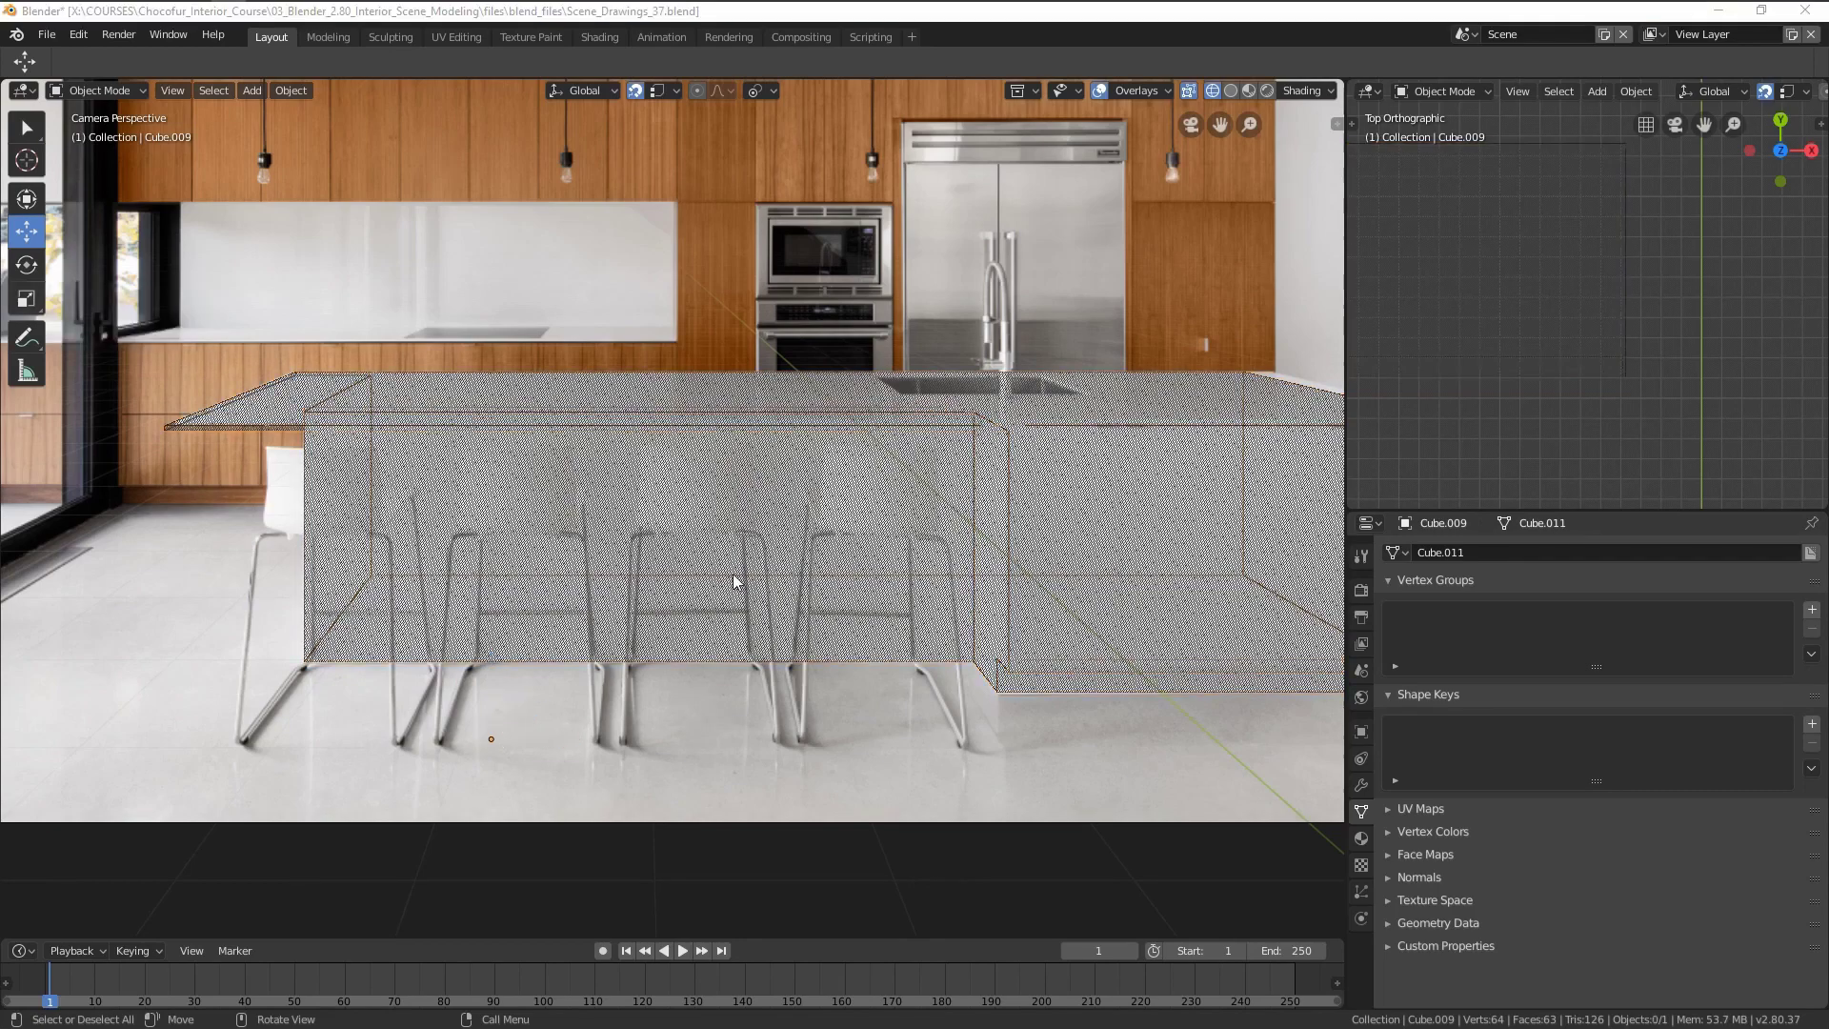
Leave the isolated island view to bring back the whole building scene and show it in solid shading
scroll(734, 580, "down", 5)
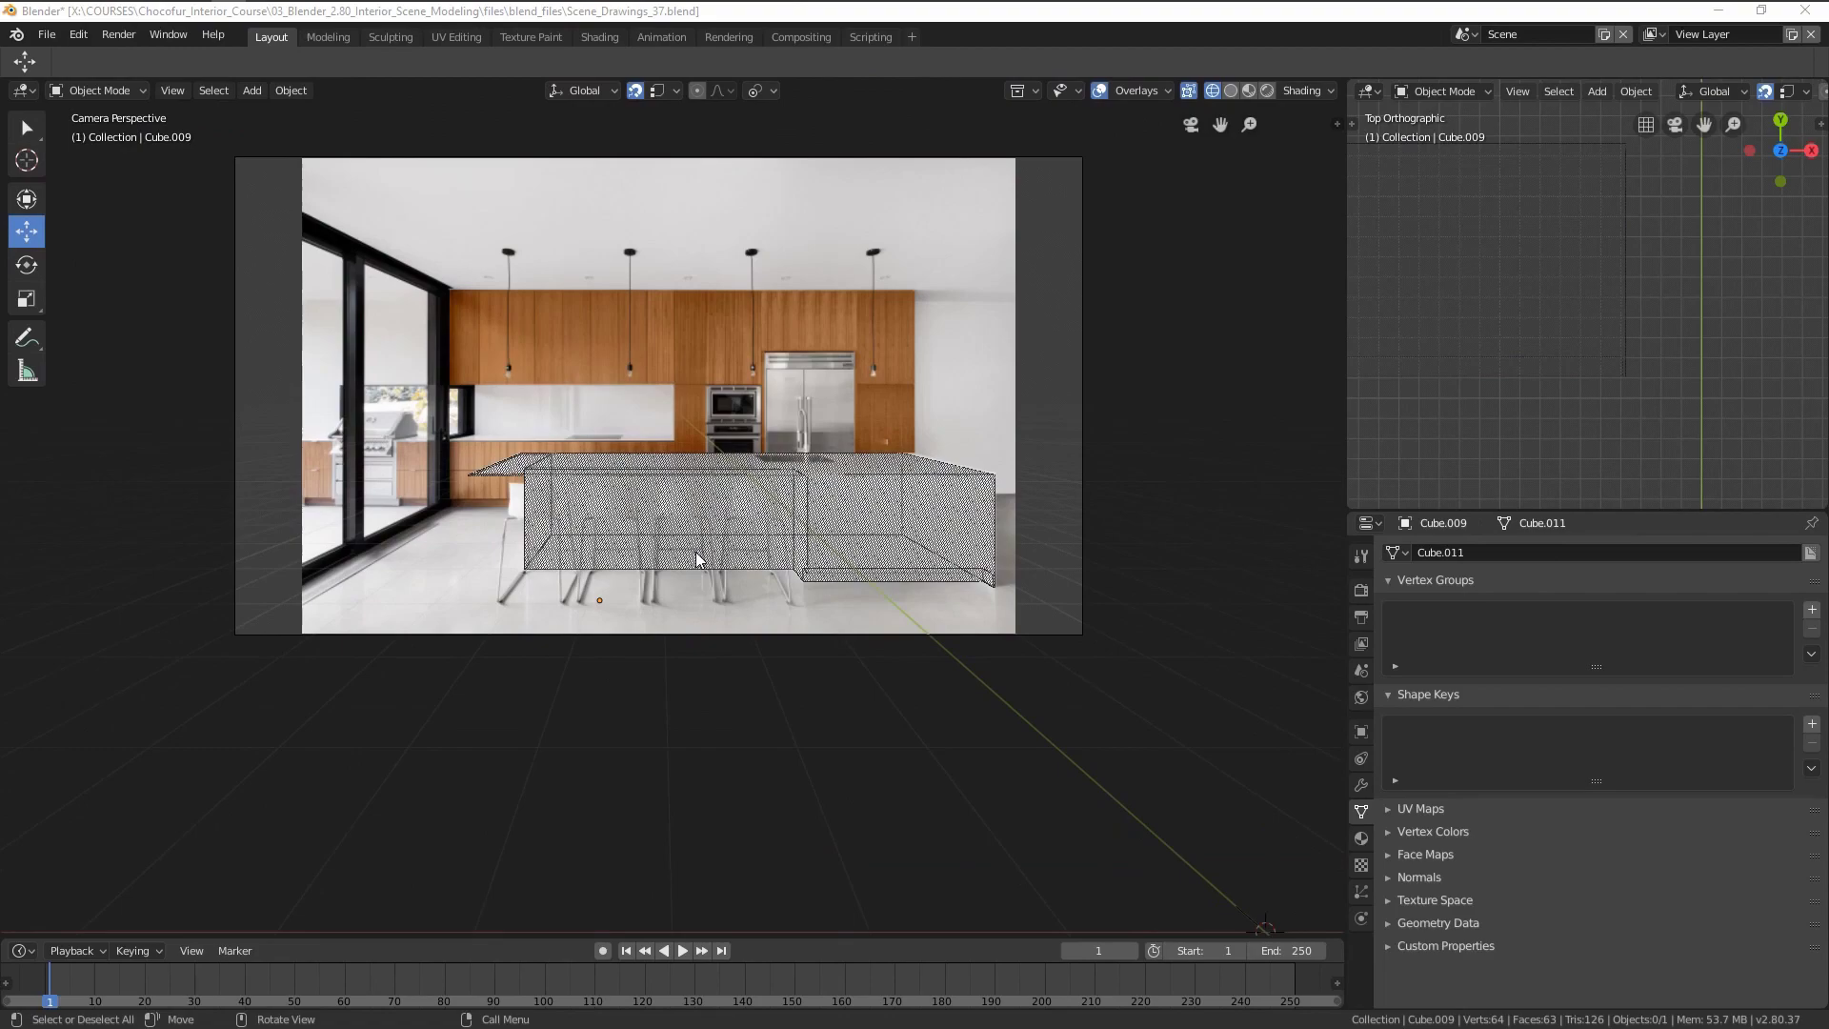
scroll(697, 559, "up", 2)
scroll(691, 559, "down", 2)
scroll(695, 543, "up", 2)
left_click(703, 522)
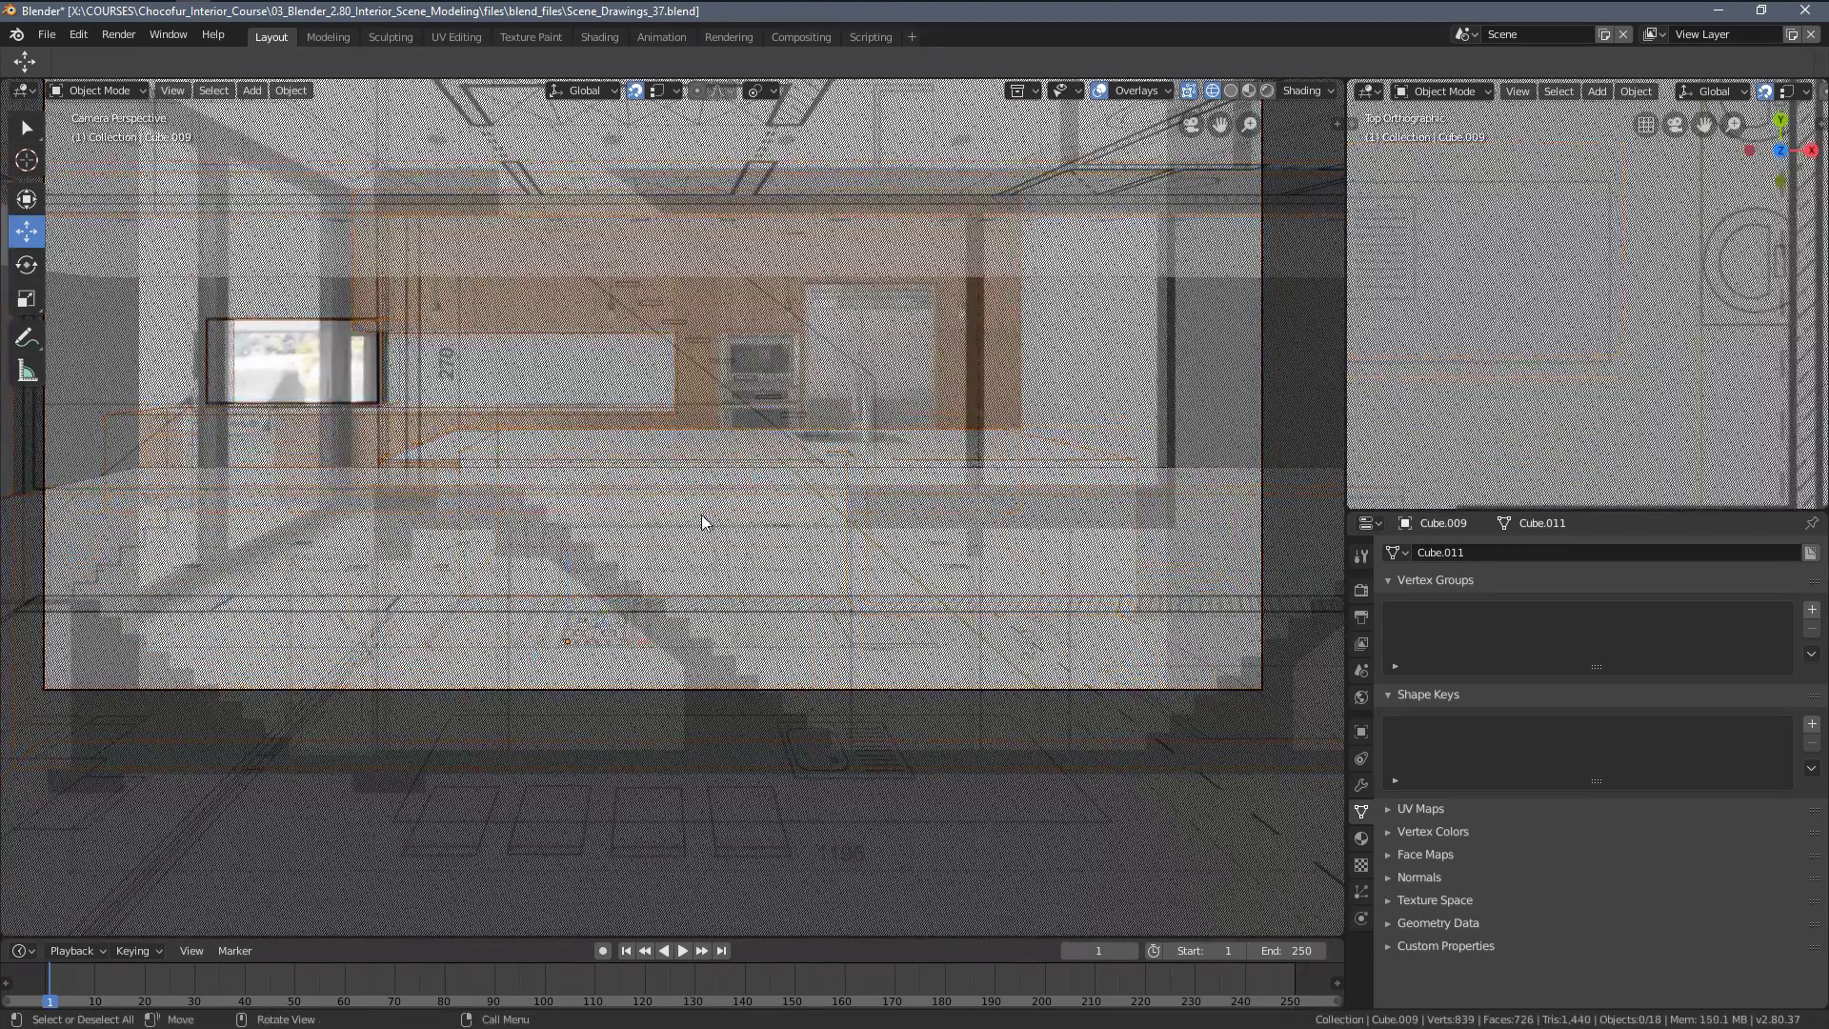
key("z")
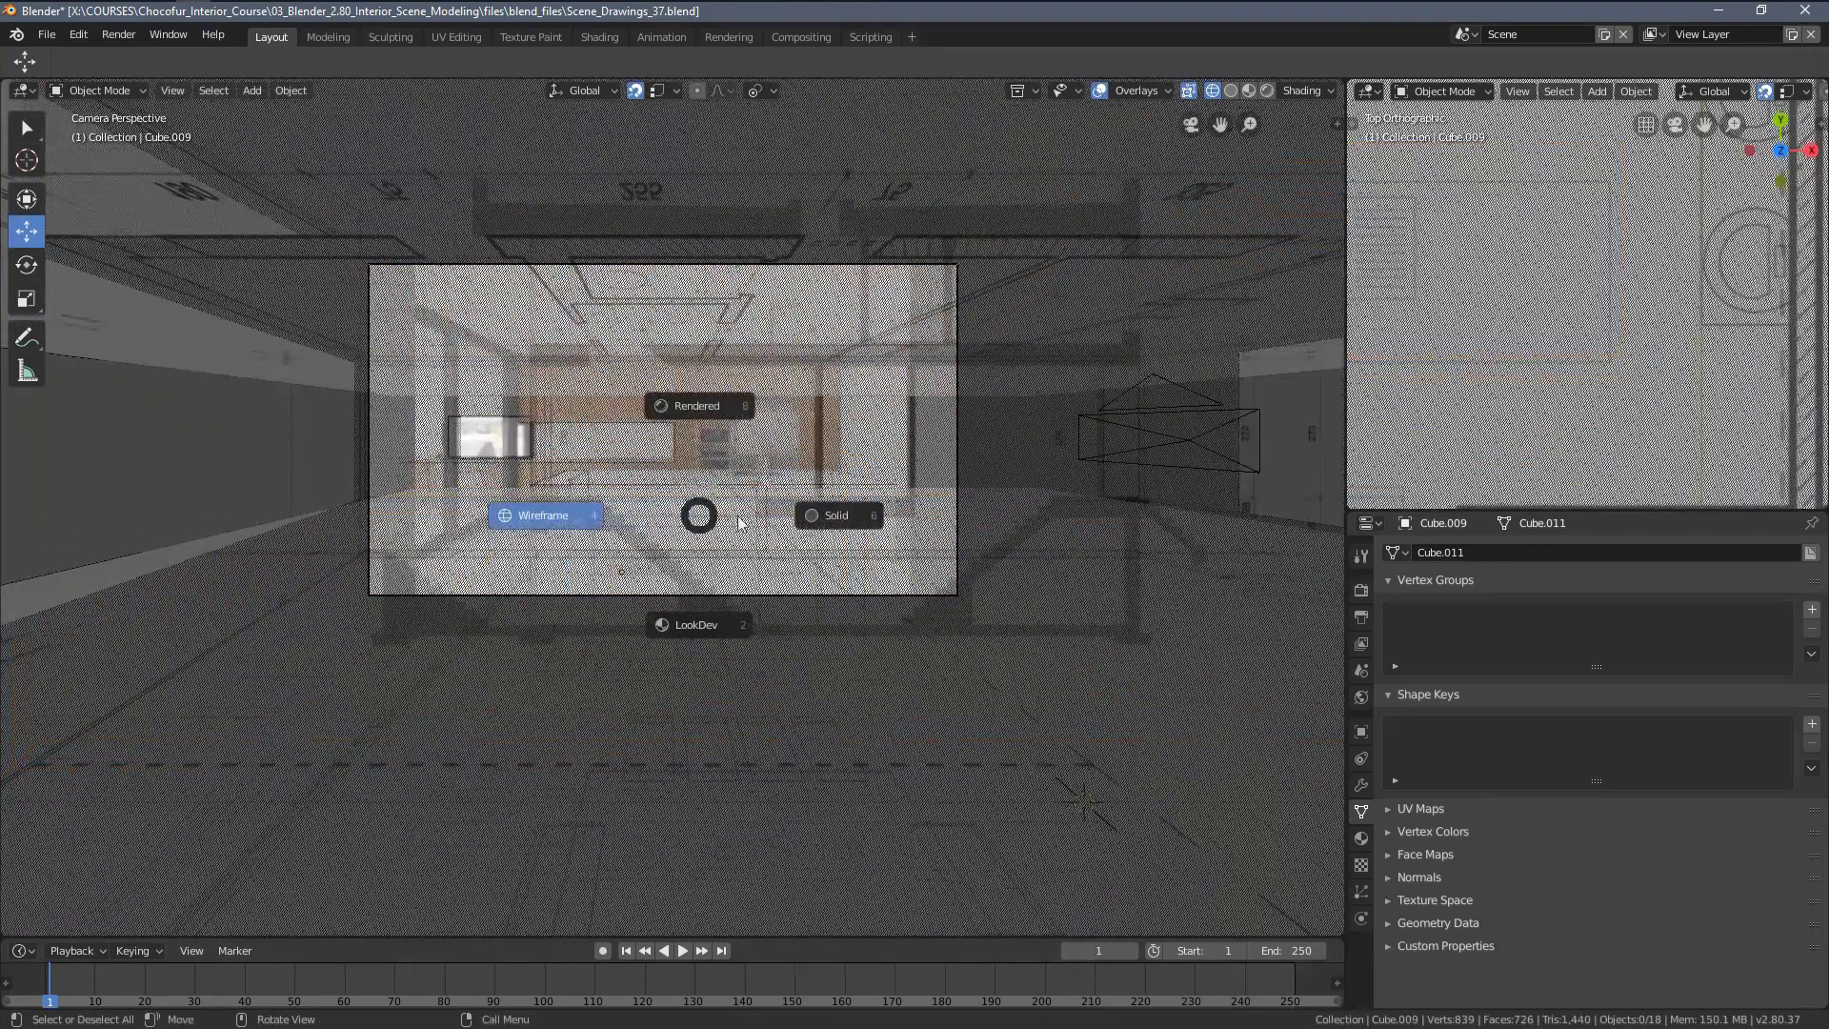
left_click(741, 523)
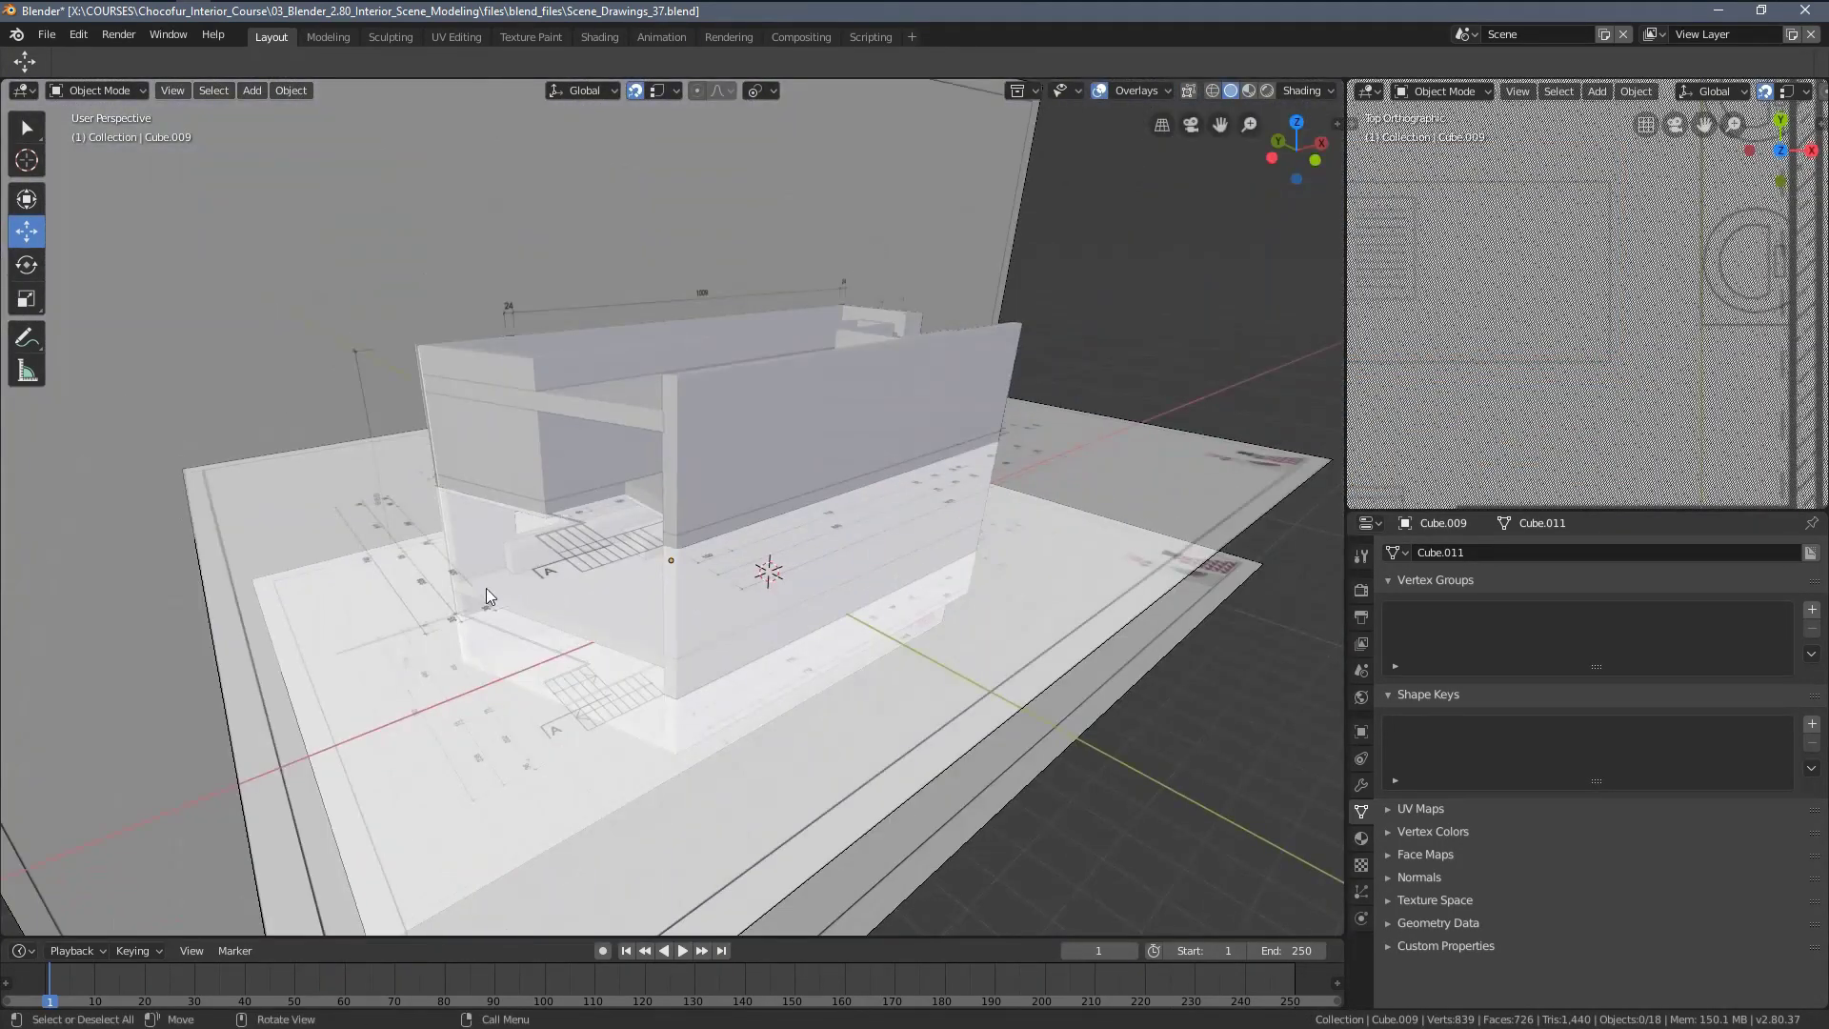
Hide the three reference drawing images around the building, including the first-floor and ground-floor plans
left_click(347, 620)
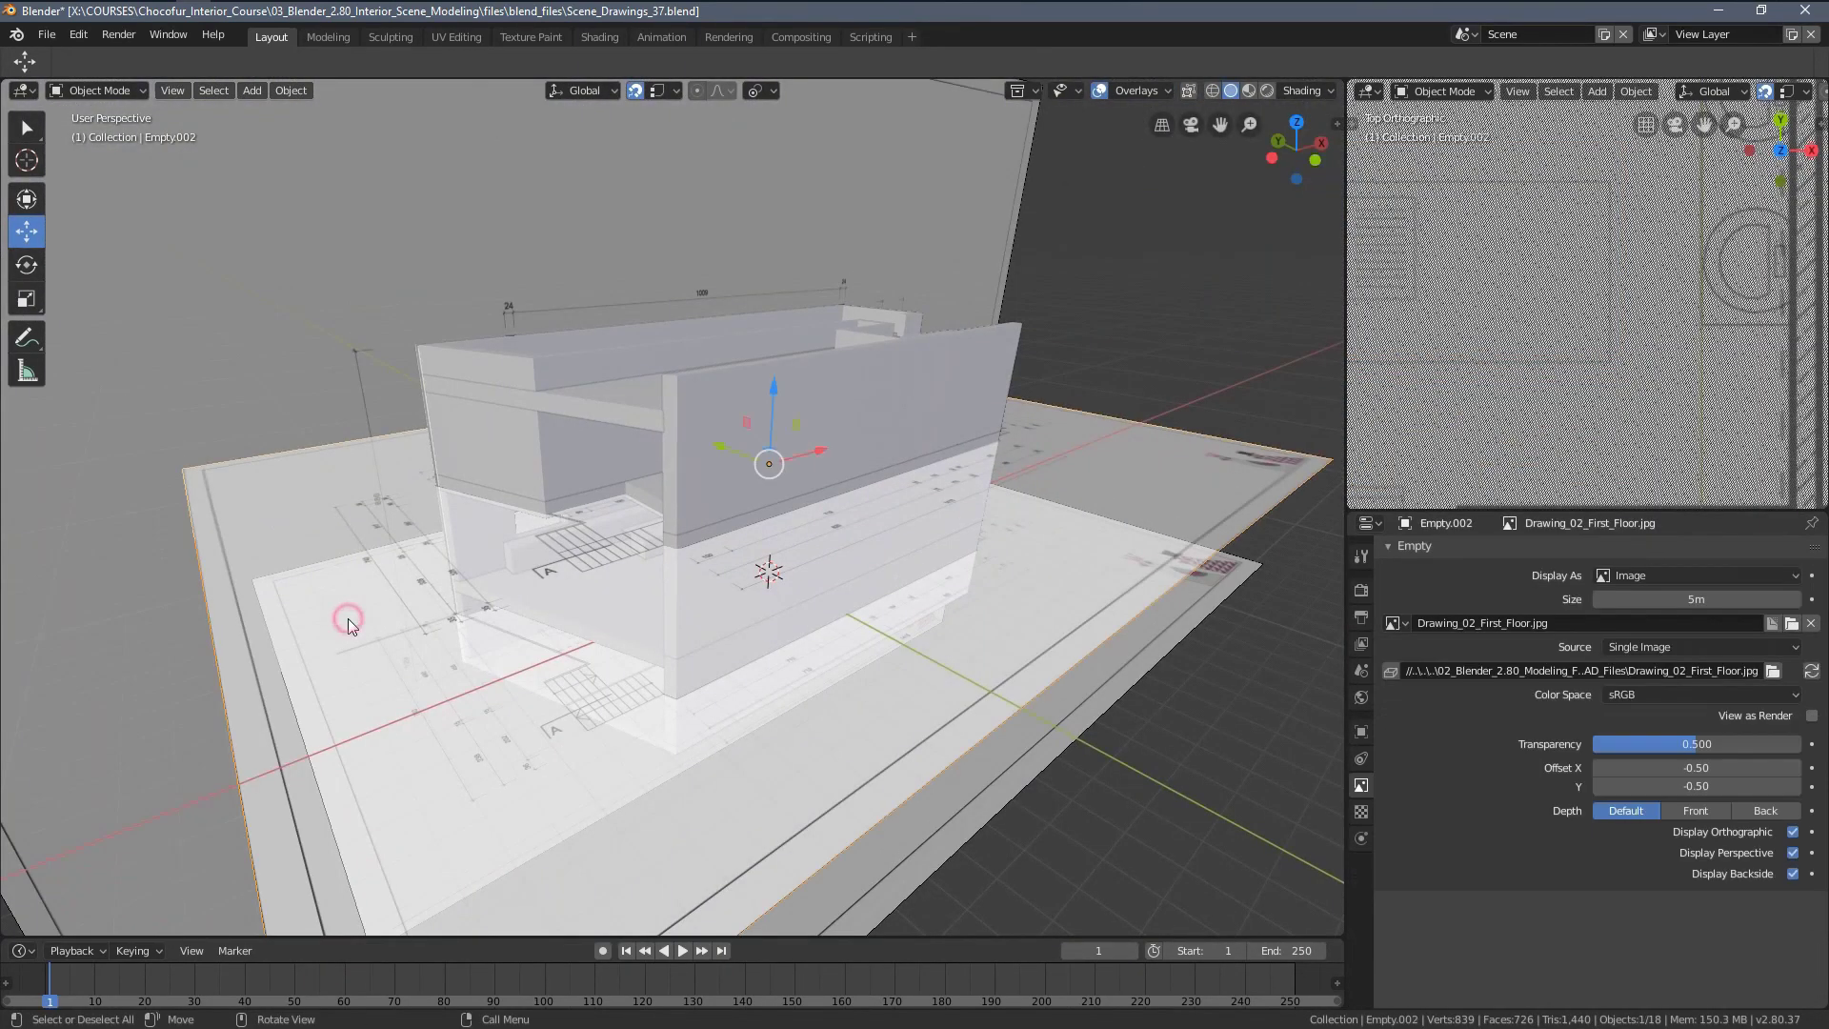
key("h")
left_click(292, 507)
key("h")
left_click(330, 592)
key("h")
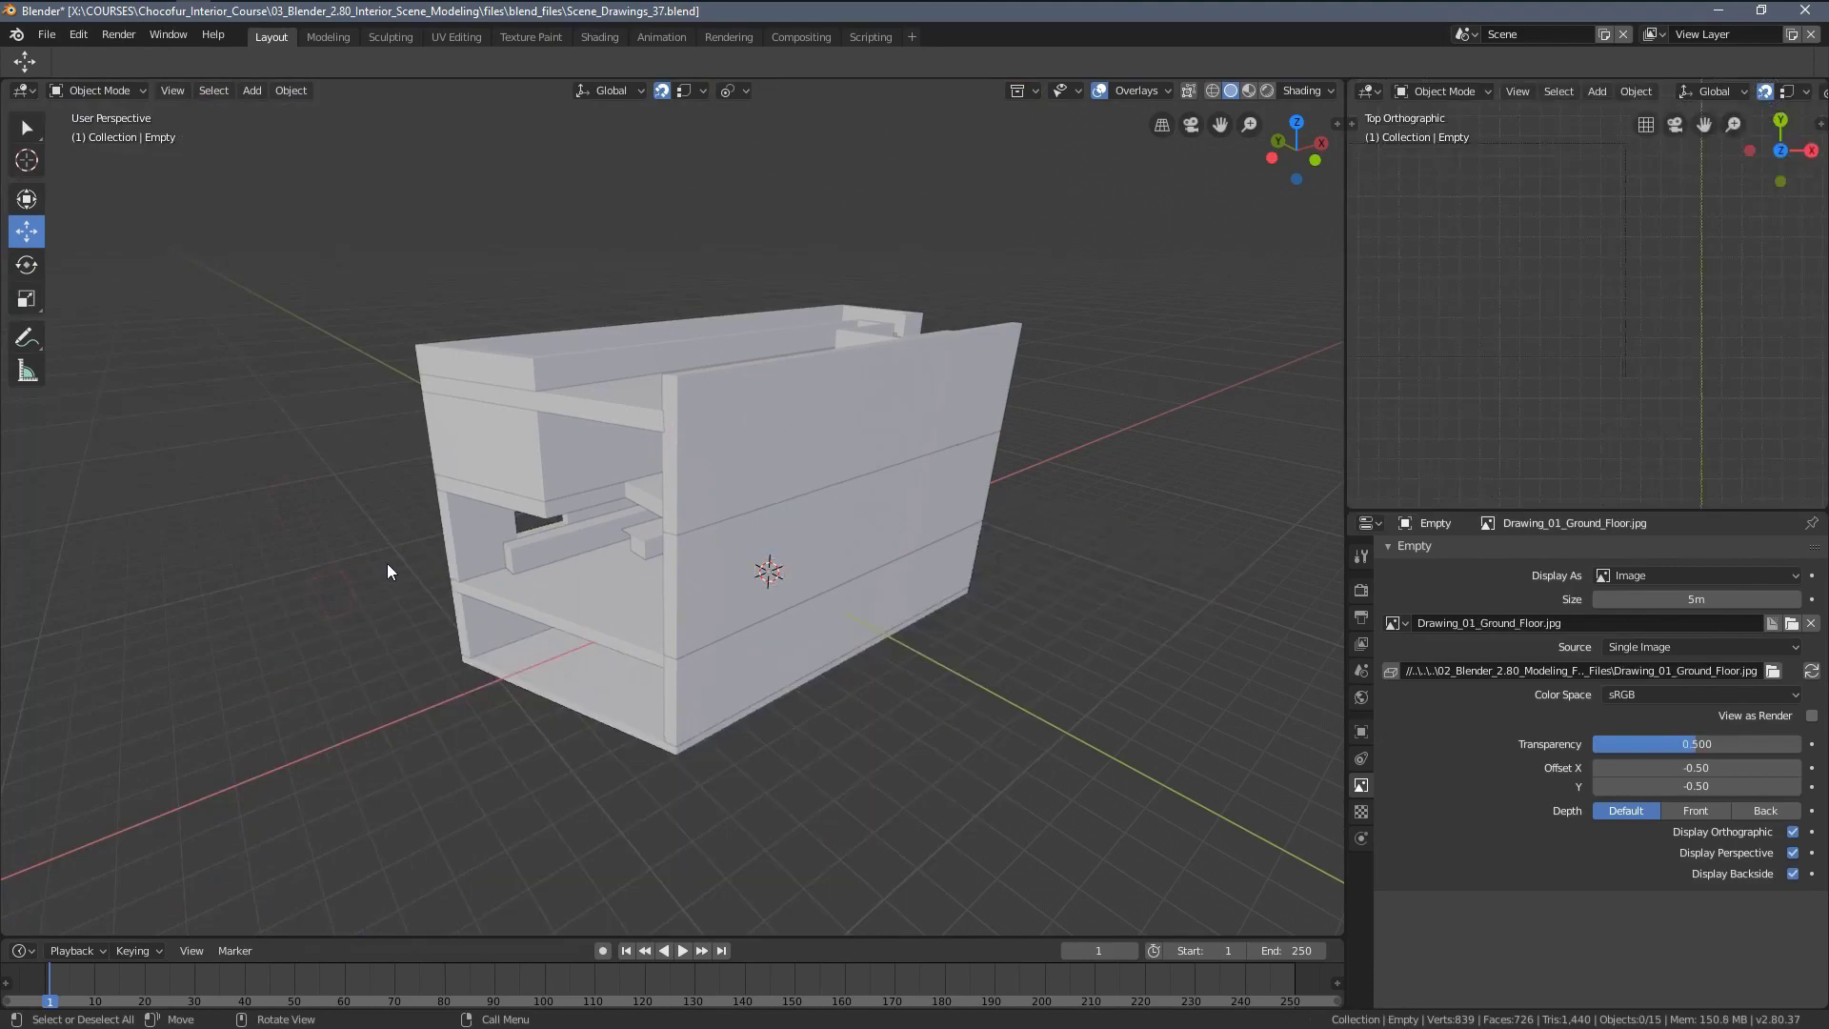
In the camera view with solid shading, place the 3D cursor on the floor in front of the island
key("KP_0")
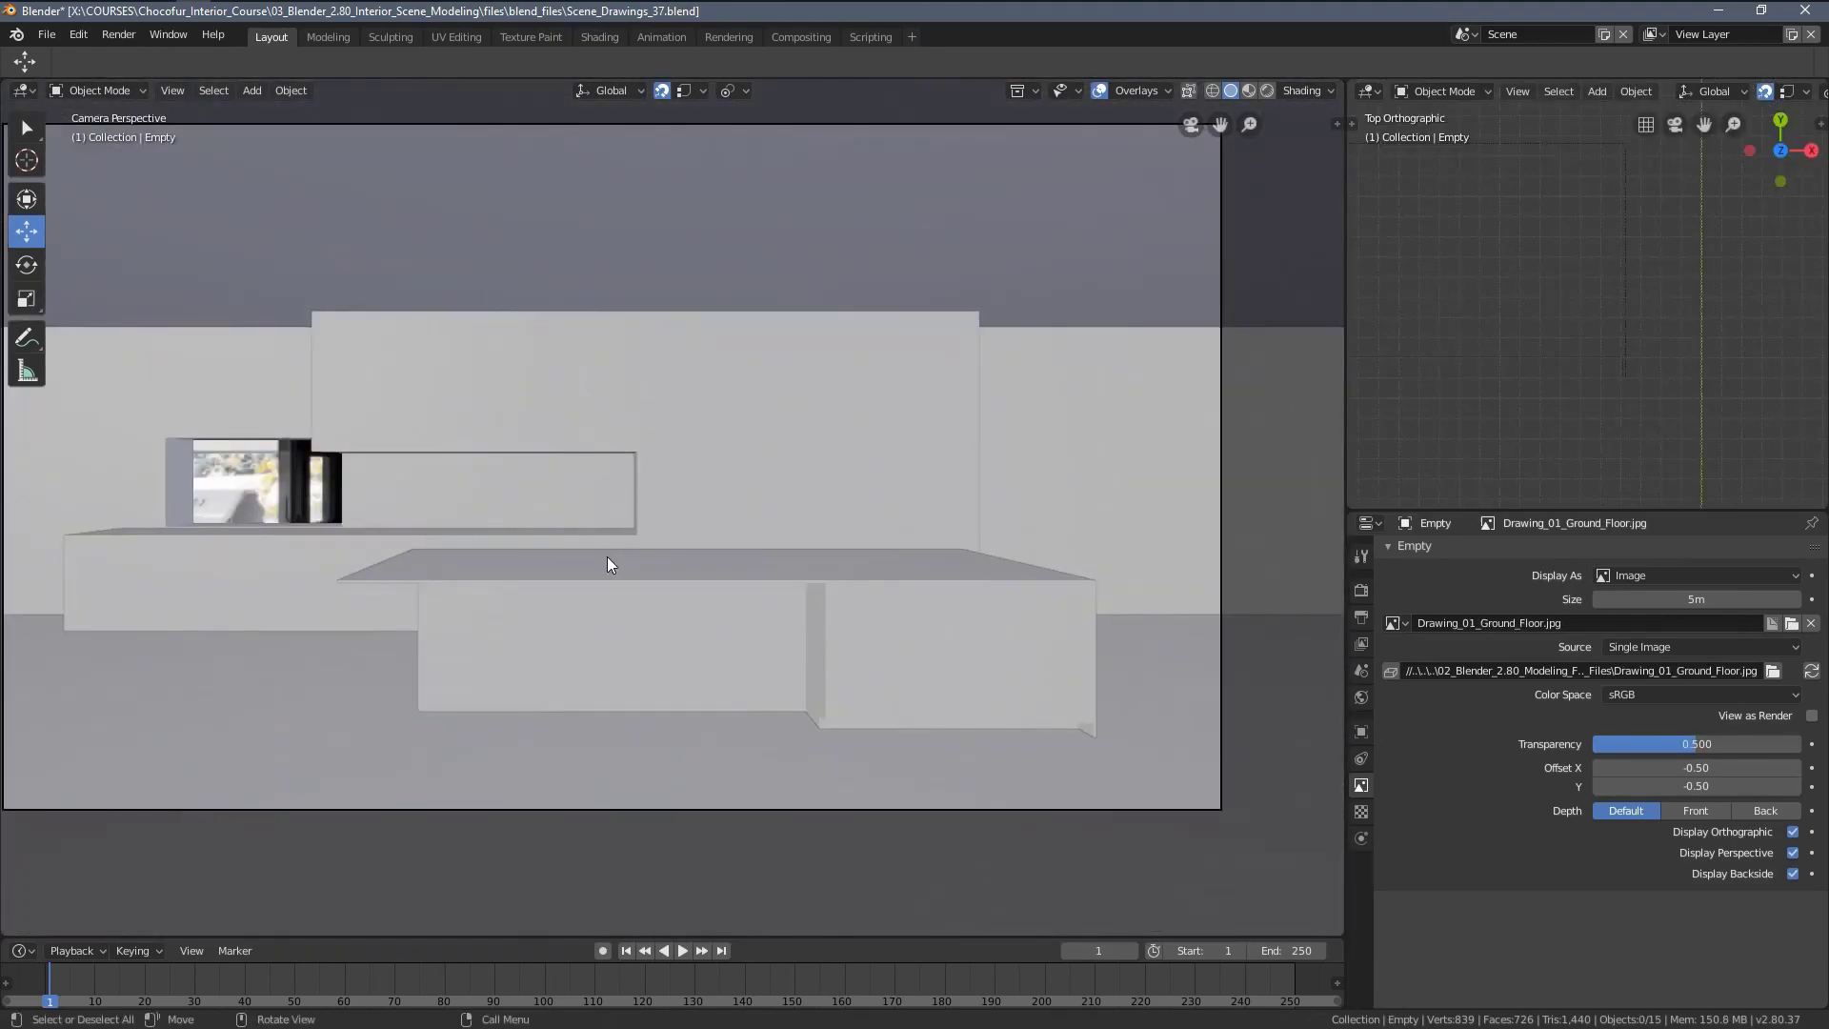
key("z")
left_click(489, 558)
key("z")
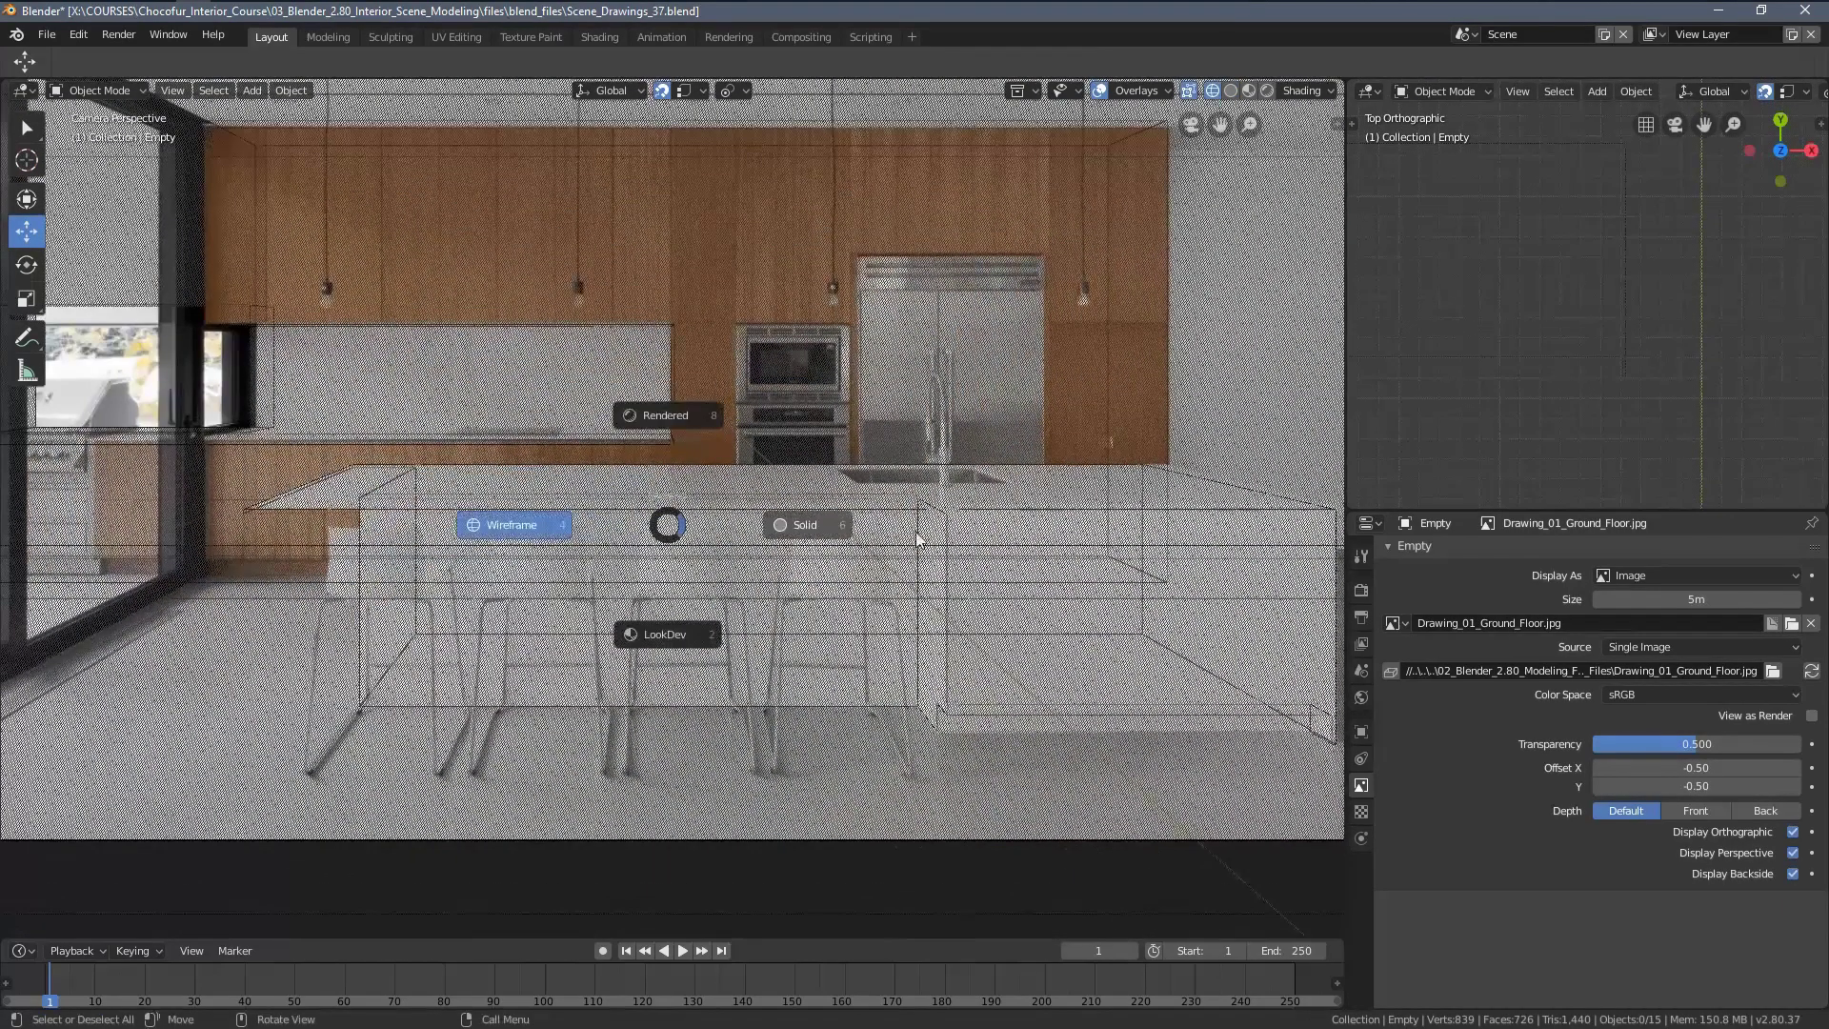
left_click(918, 539)
left_click(26, 159)
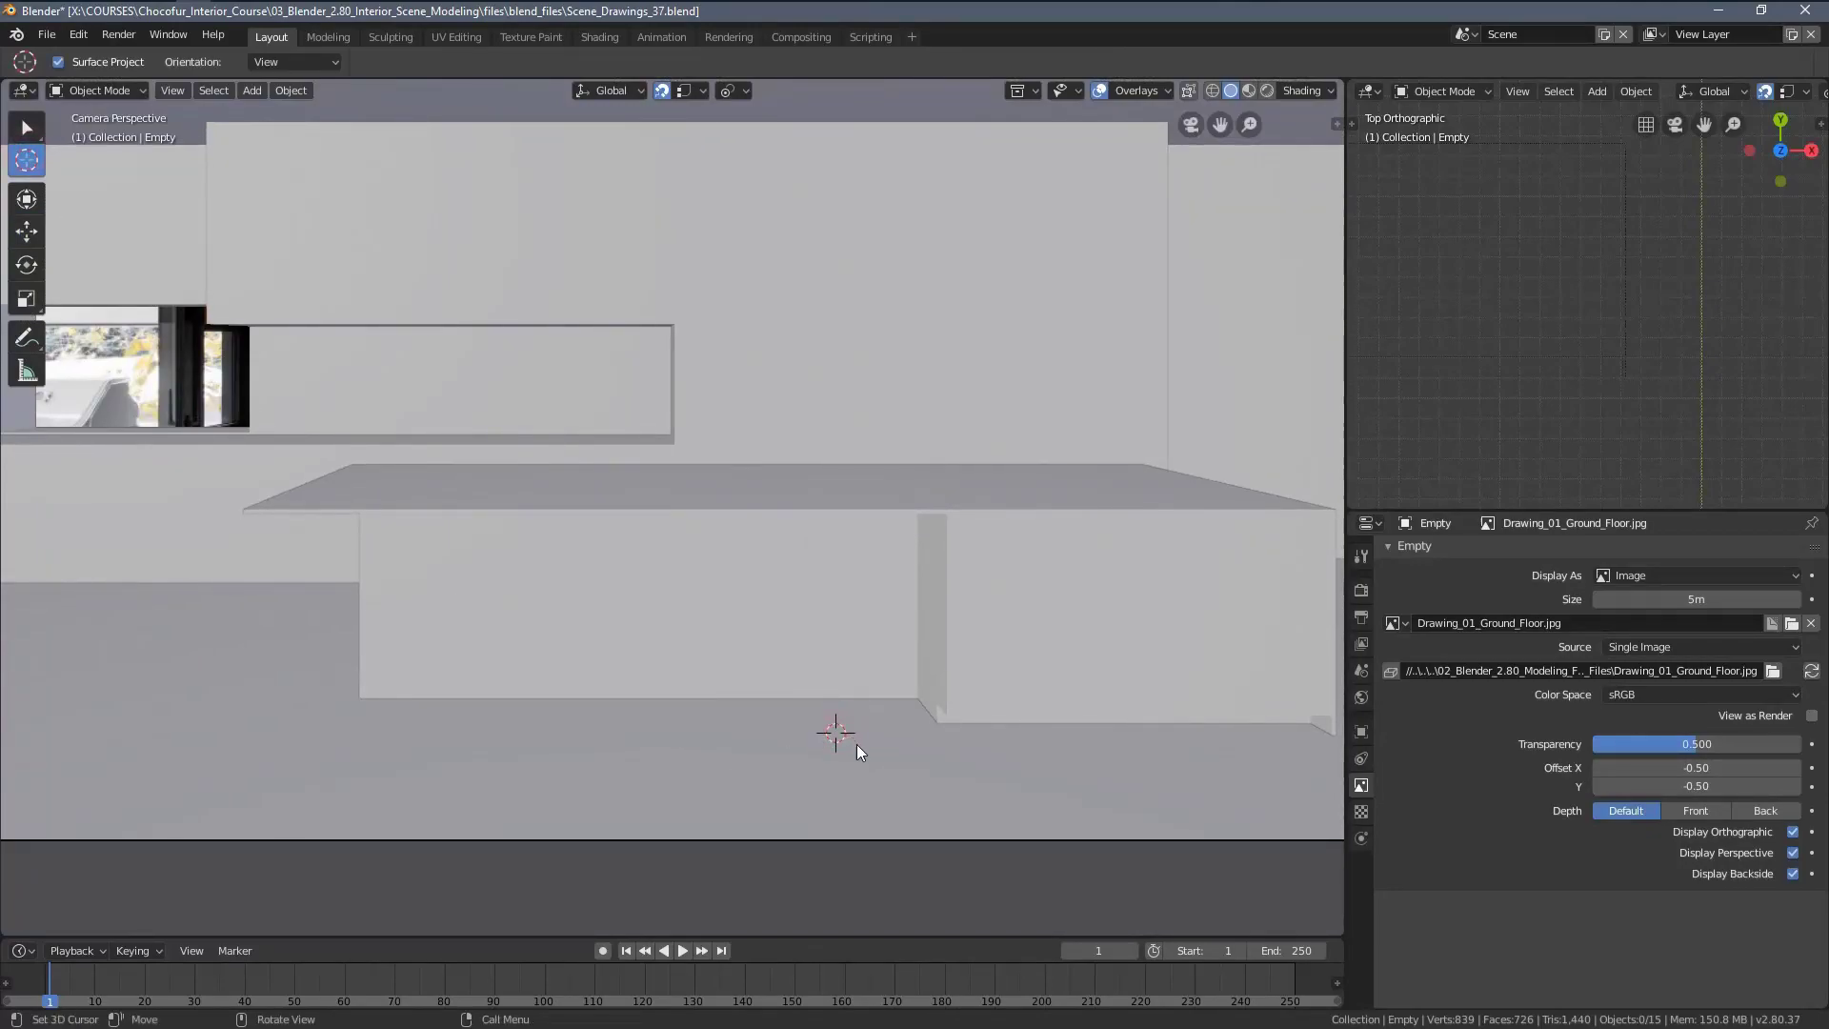
scroll(856, 745, "up", 3)
Add a cube mesh at the 3D cursor and scale it down to roughly the size of a bar stool
key("shift+a")
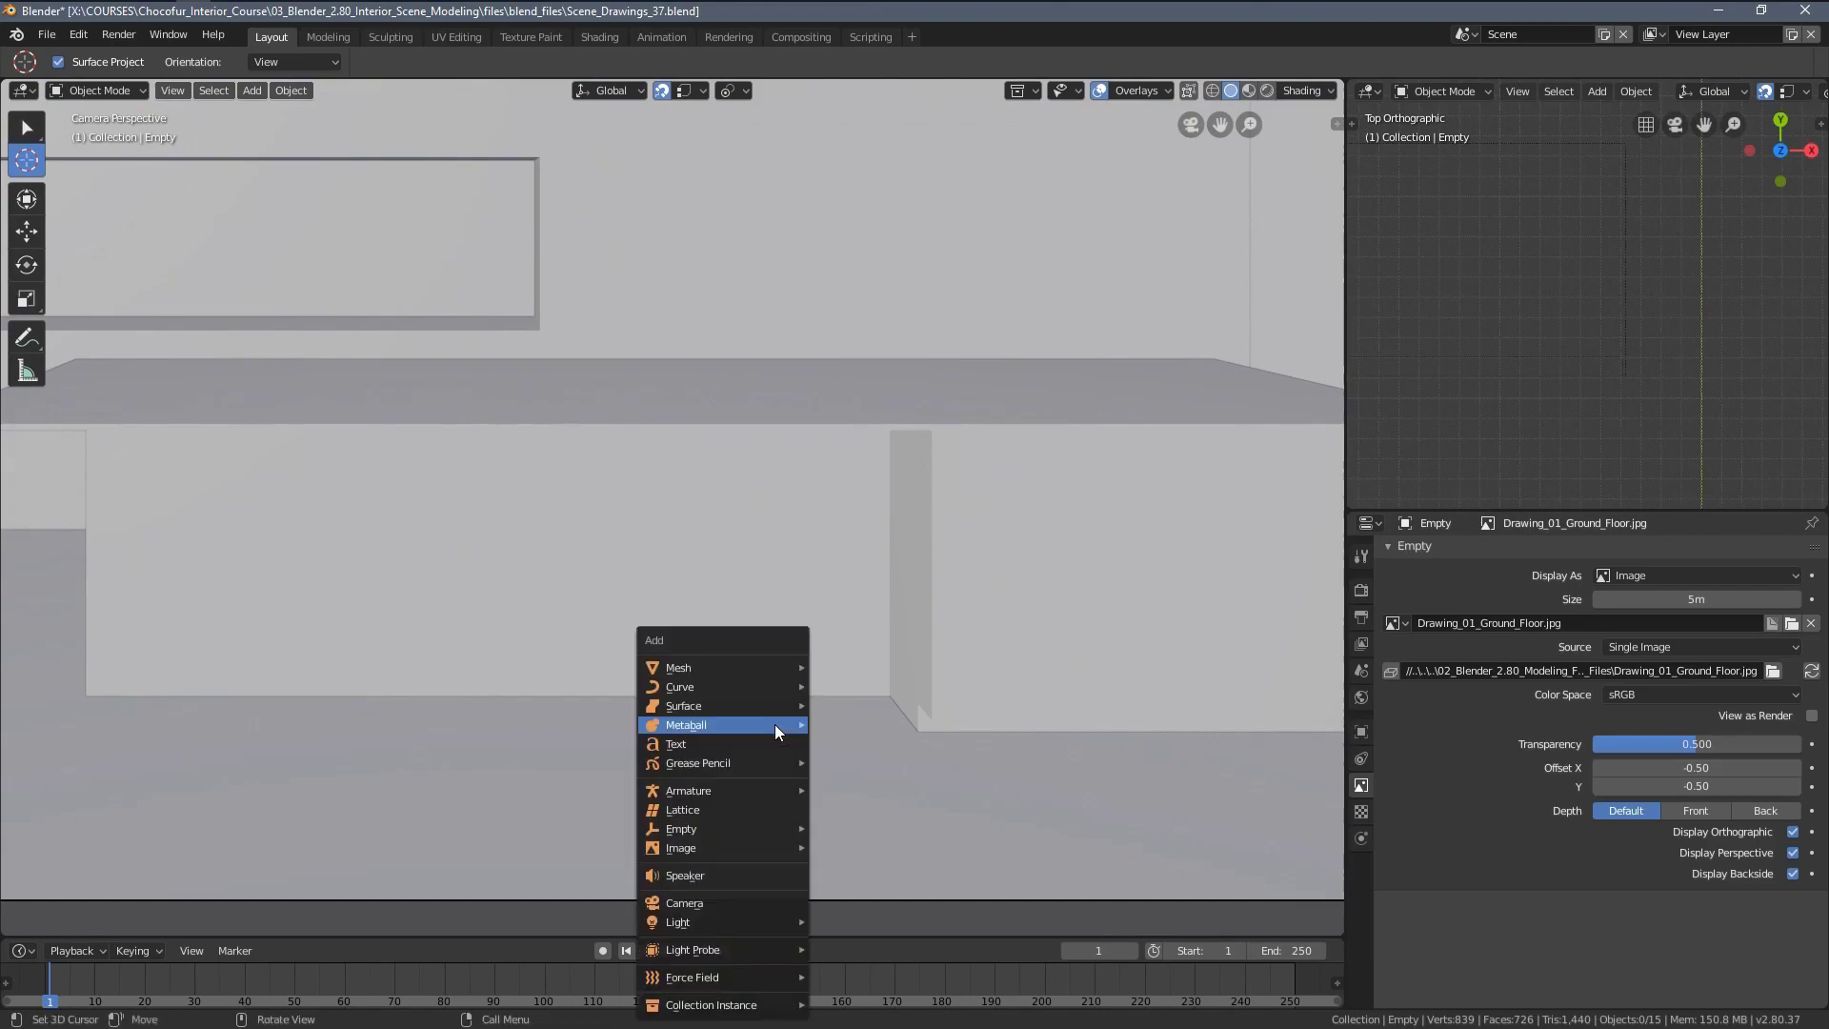
mouse_move(723, 671)
left_click(877, 687)
key("s")
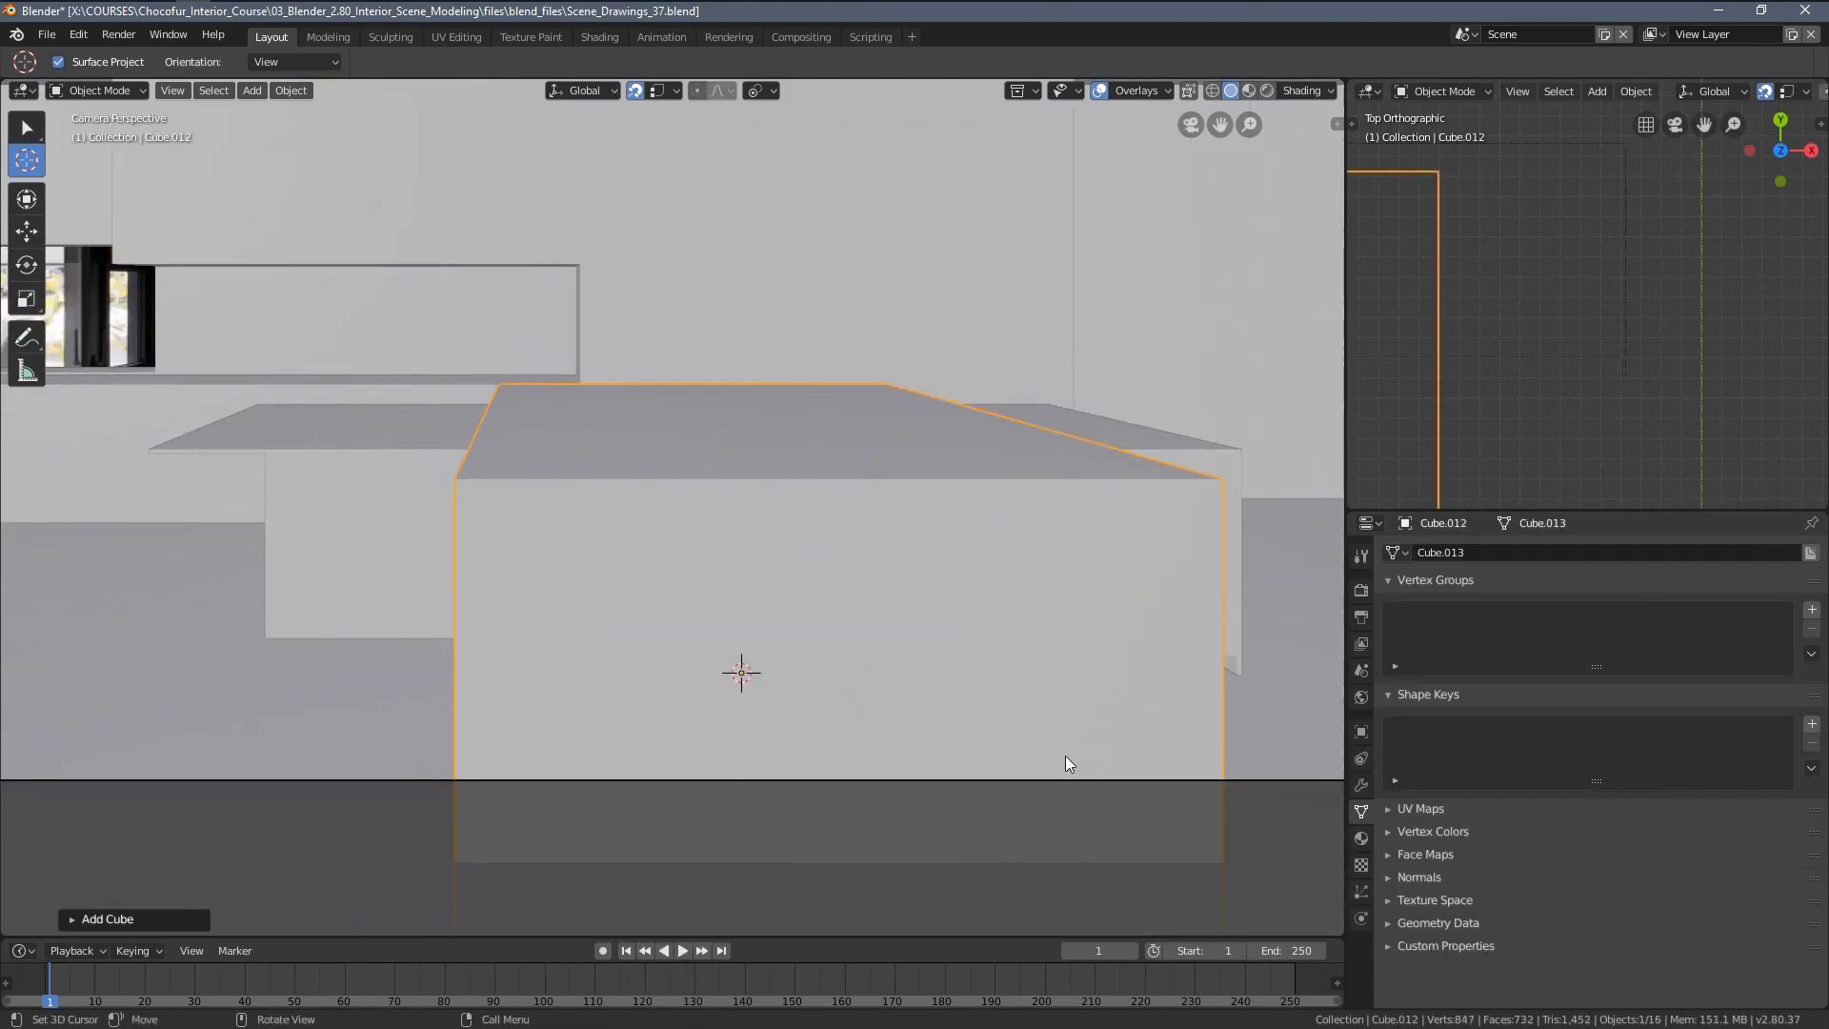
left_click(821, 713)
left_click(26, 127)
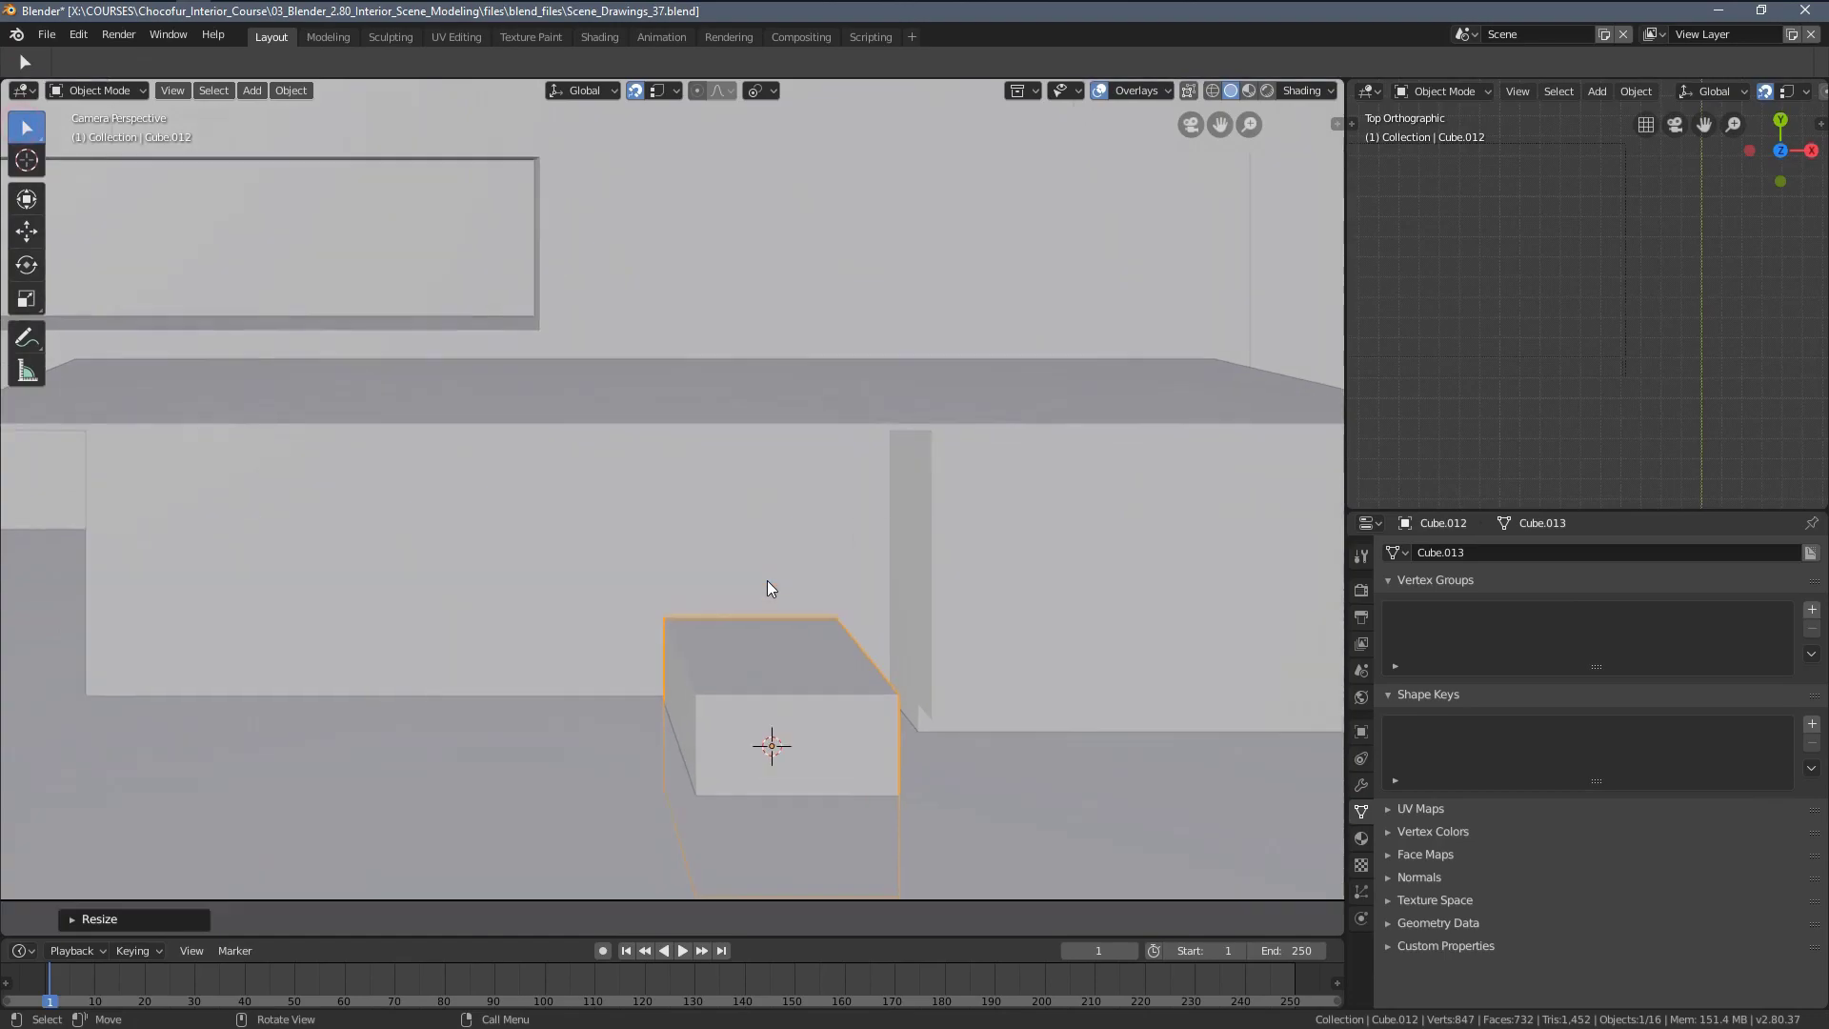
In wireframe shading, scale the cube down further to fit the width of the rightmost bar stool in the photo
scroll(768, 580, "up", 2)
key("z")
left_click(644, 588)
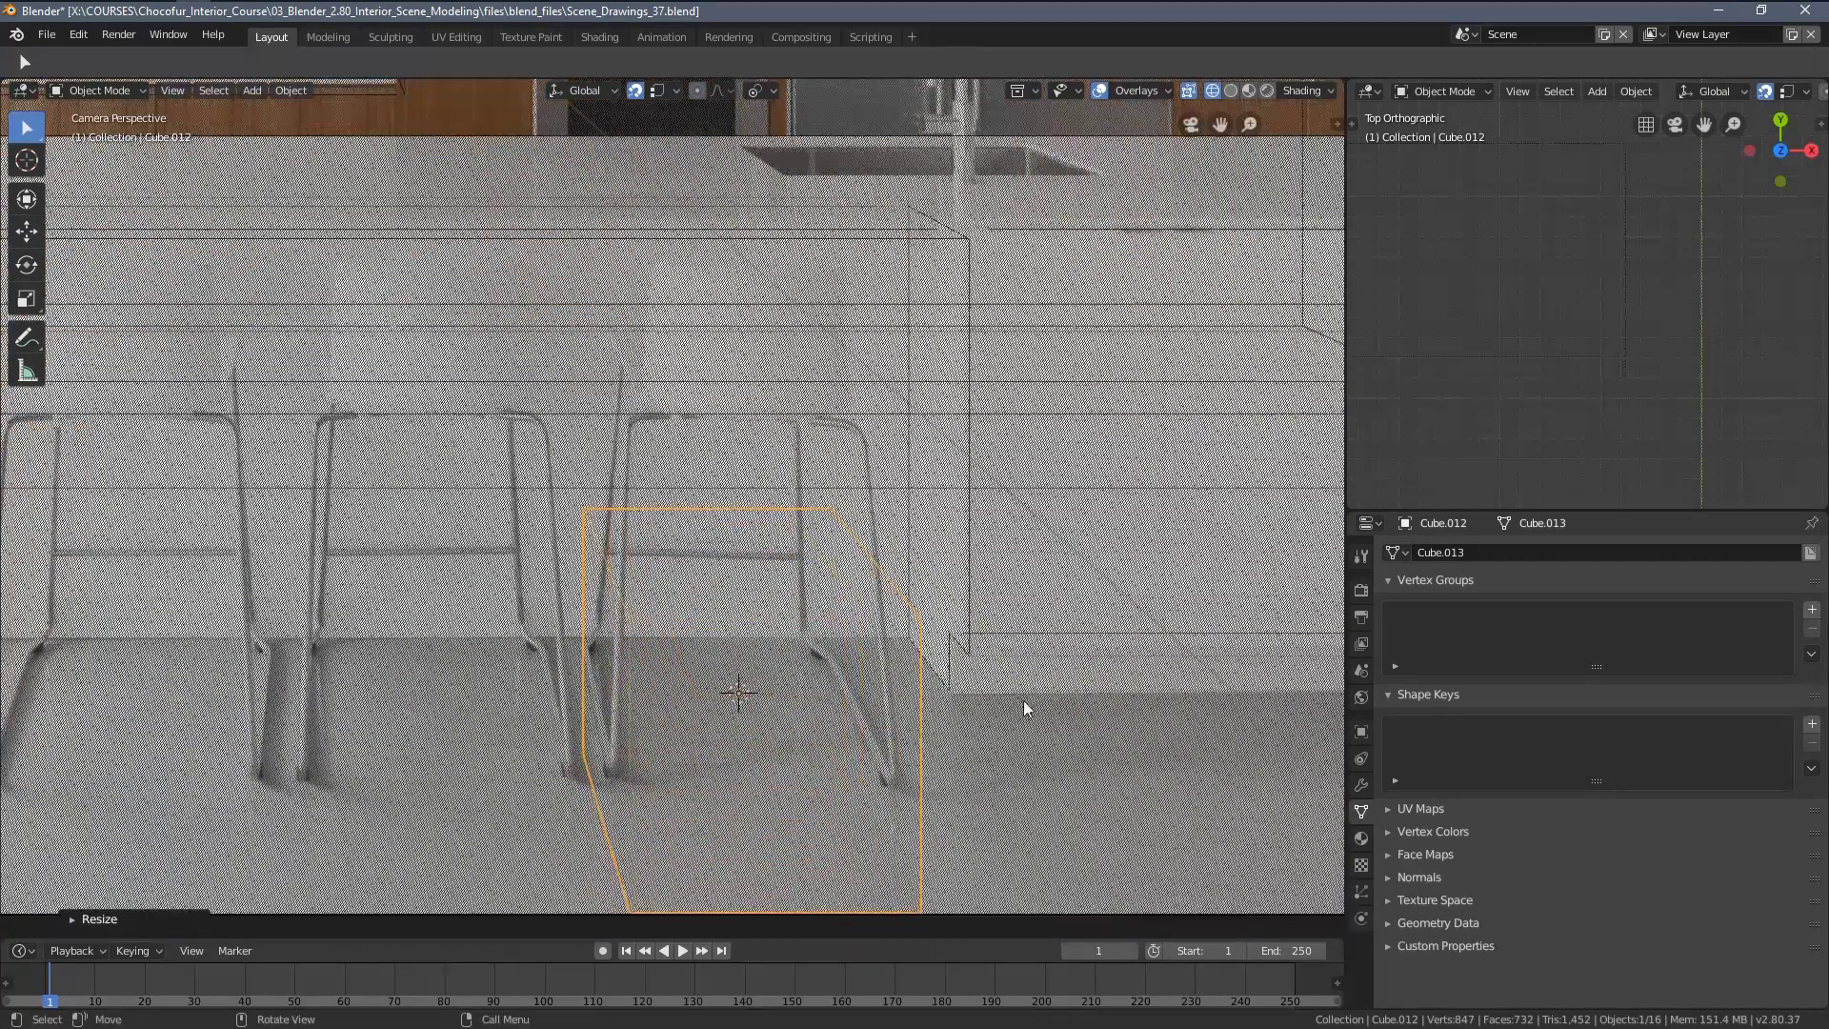
key("s")
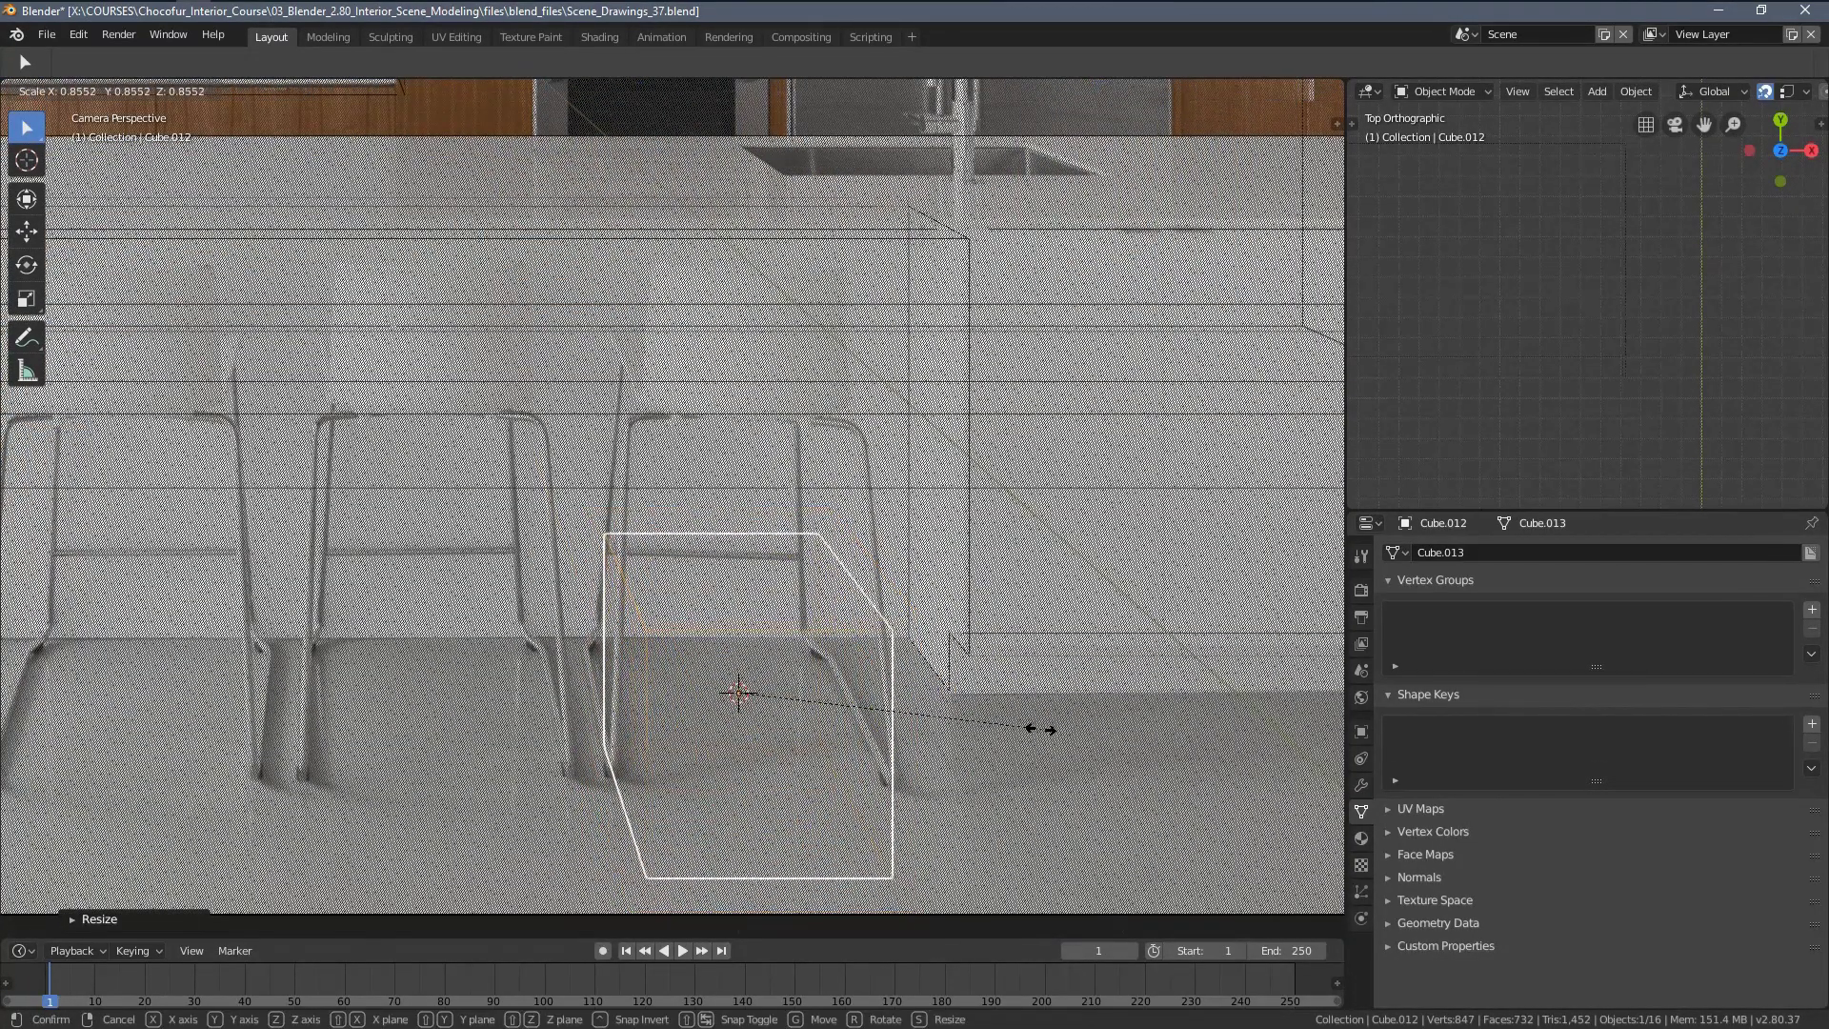
left_click(945, 611)
Select the cube's bottom face in Edit Mode and raise it along Z by about 0.2 m to floor level
key("Tab")
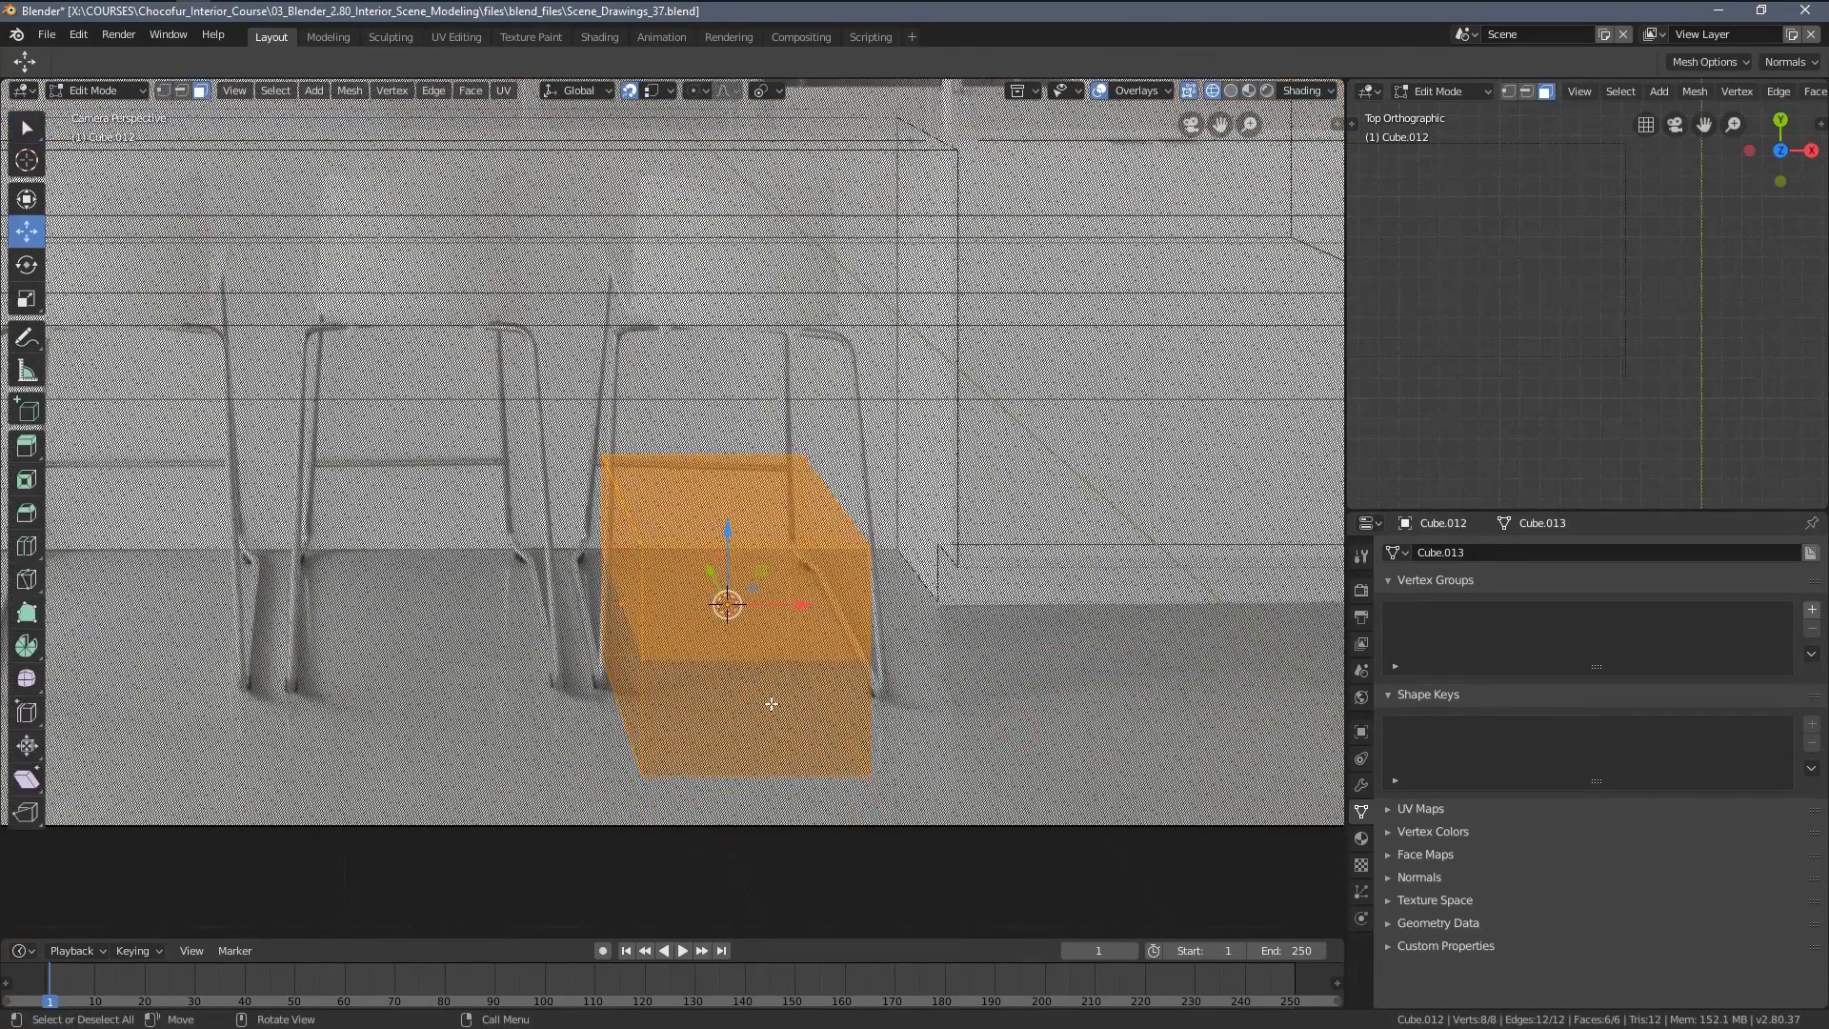
left_click(746, 723)
key("z")
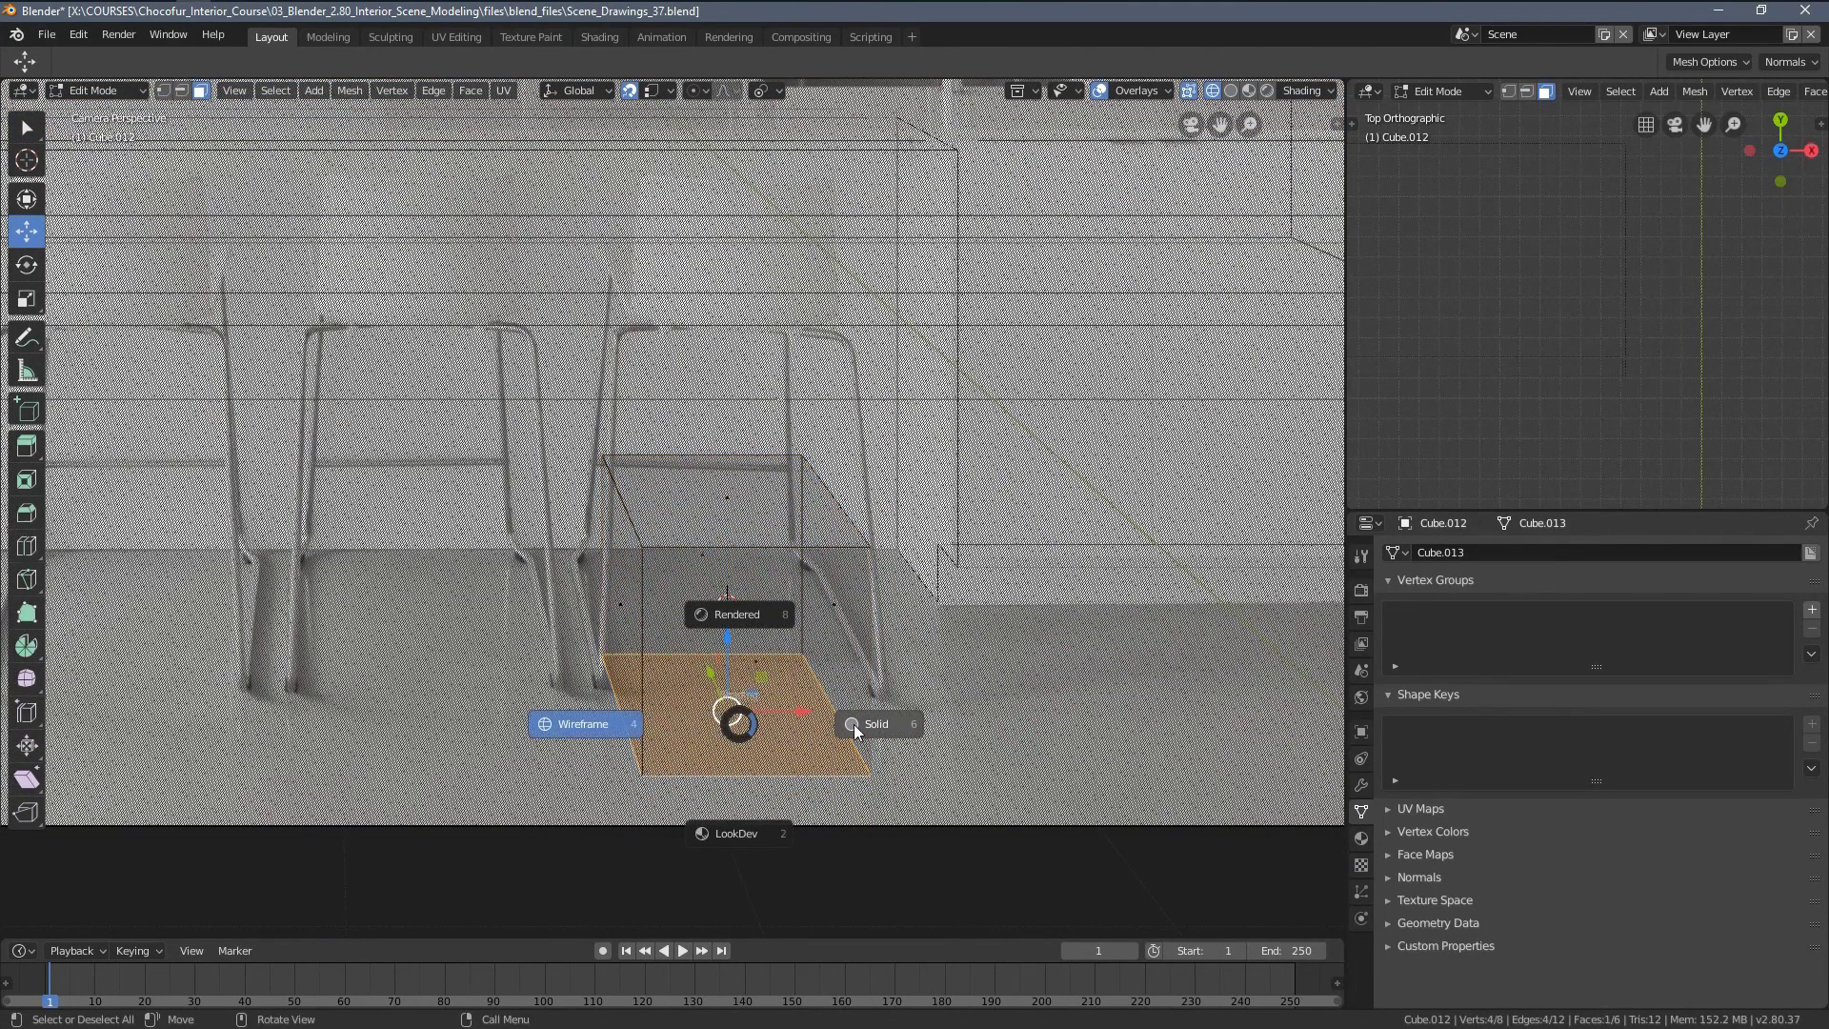
left_click(854, 728)
middle_click_drag(786, 733, 783, 674, "shift")
scroll(783, 674, "up", 3)
key("g")
key("z")
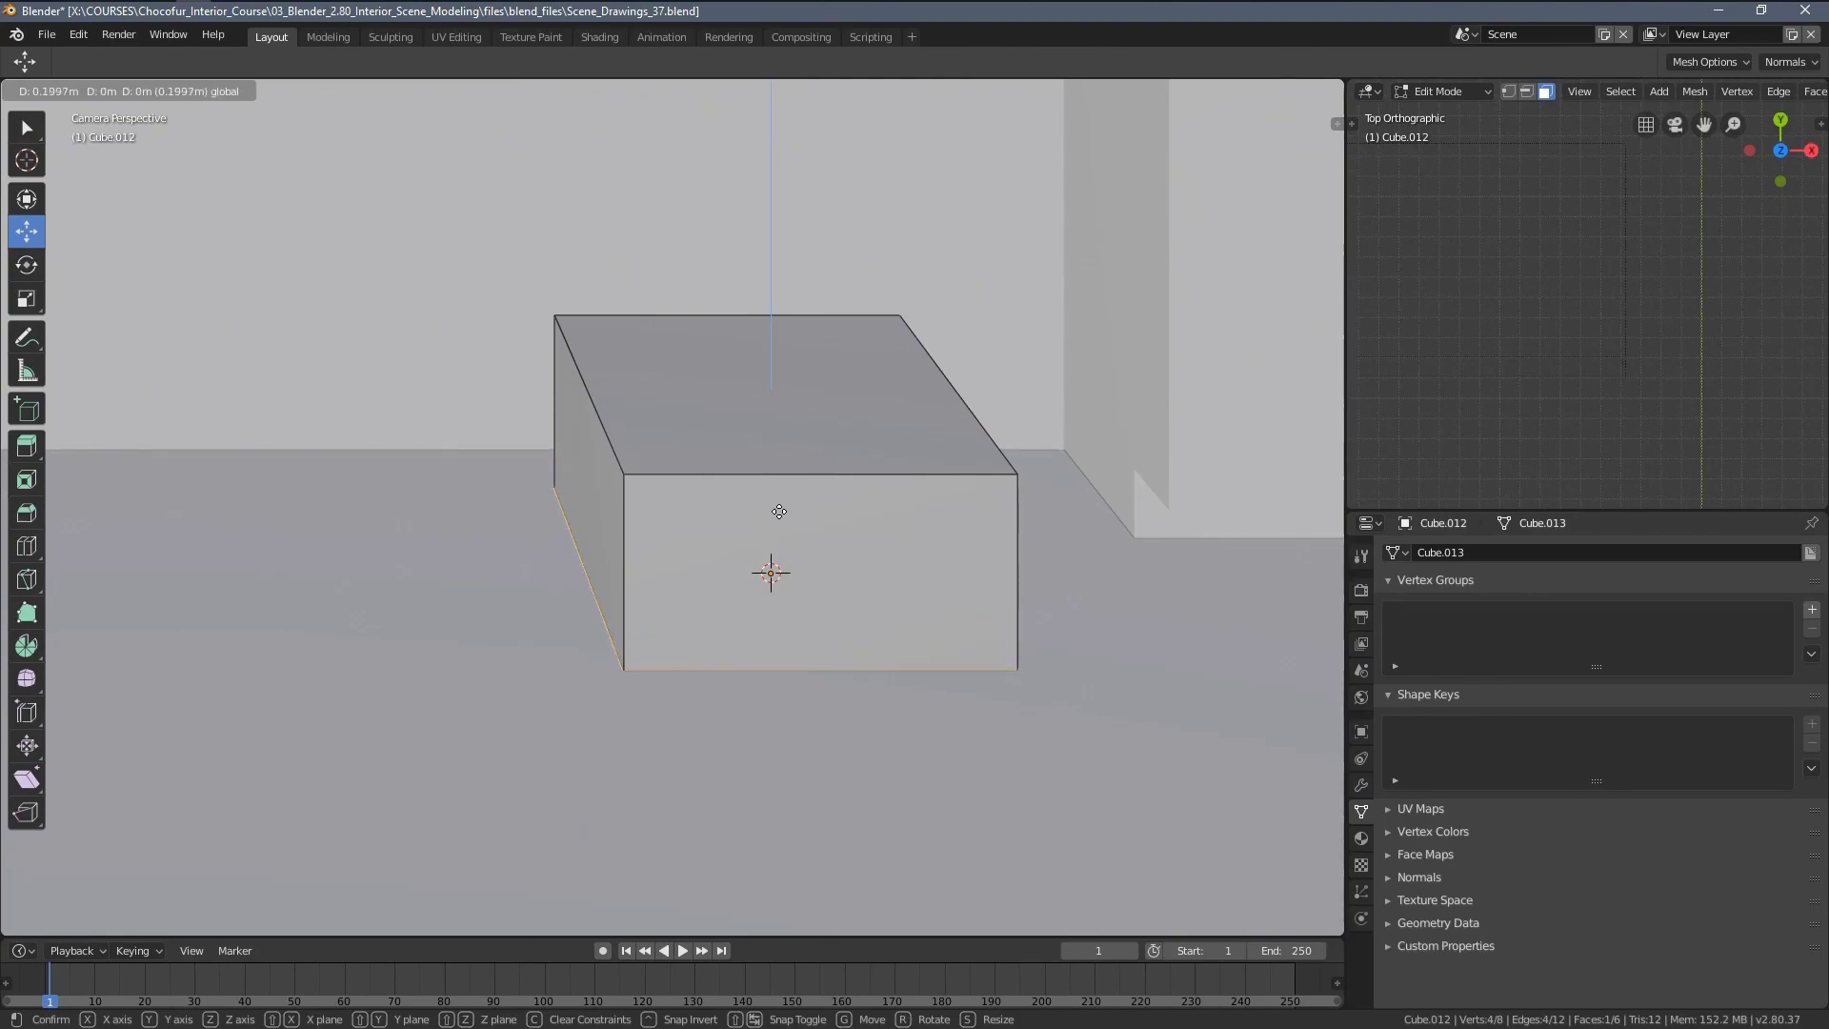
left_click(779, 506)
Return to Object Mode in wireframe shading and move the cube along negative X to centre it on the rightmost stool
key("z")
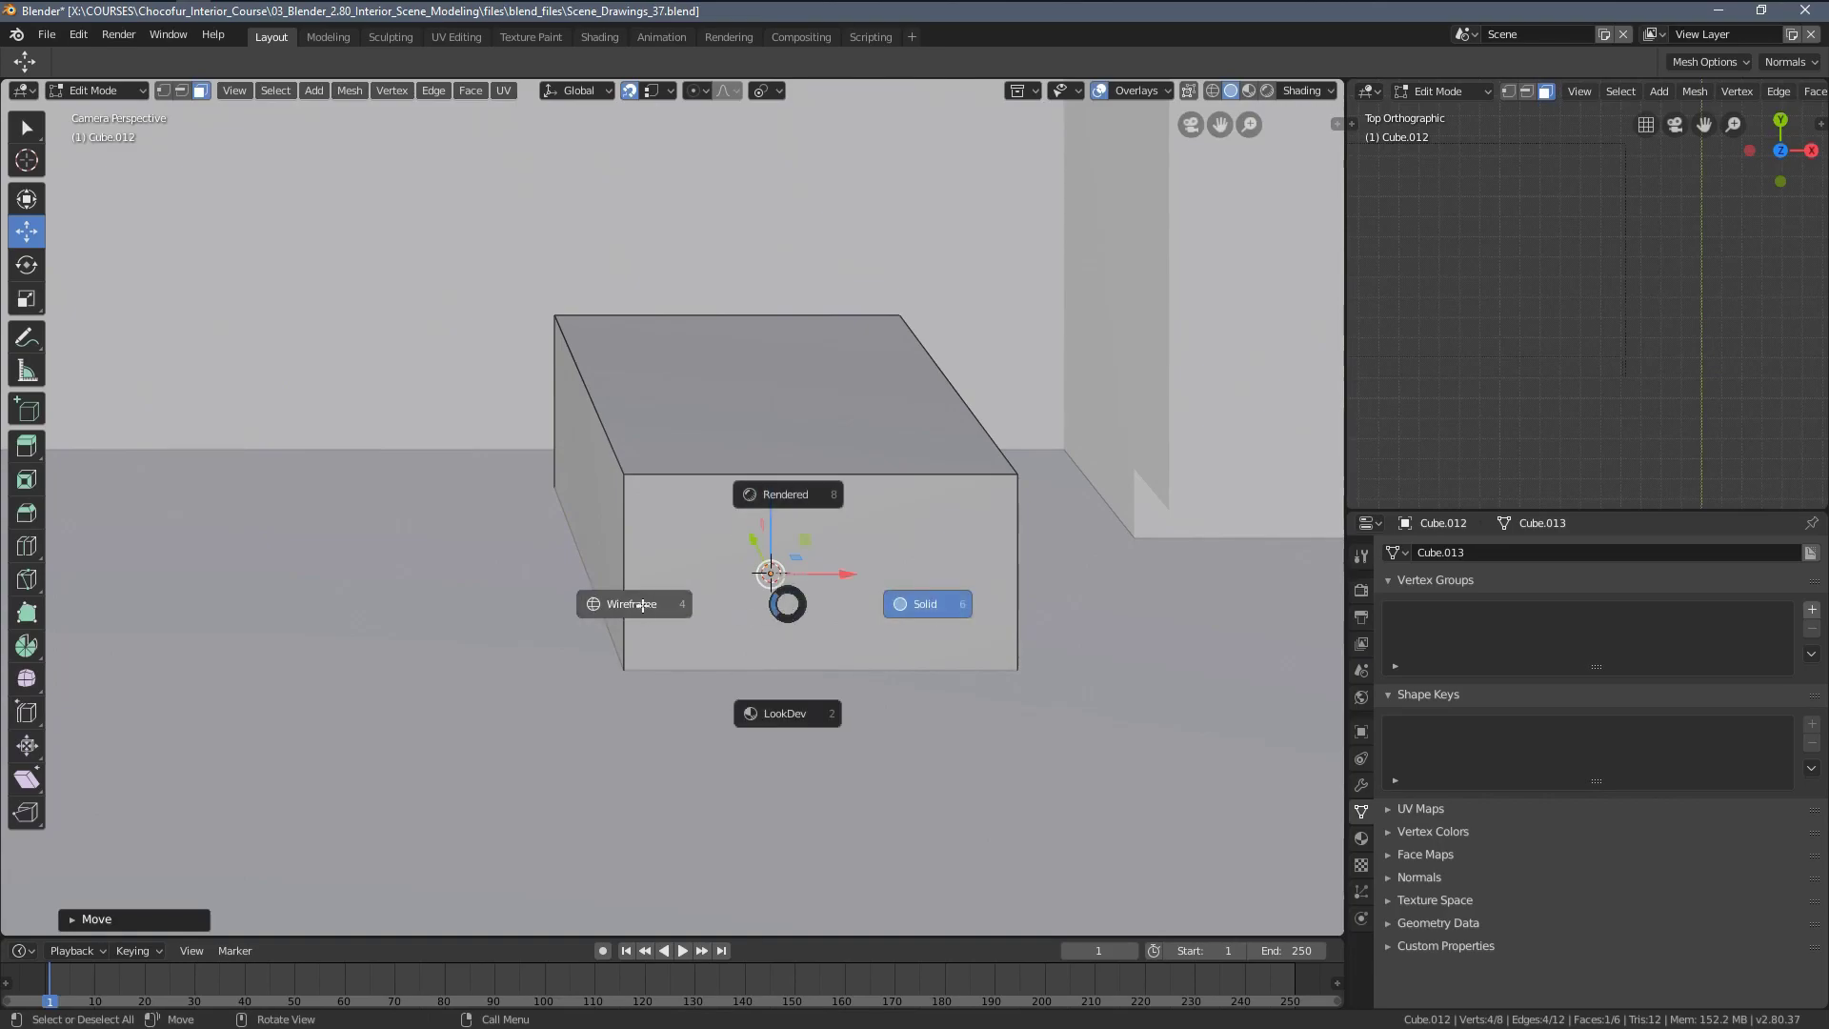
left_click(630, 604)
key("Tab")
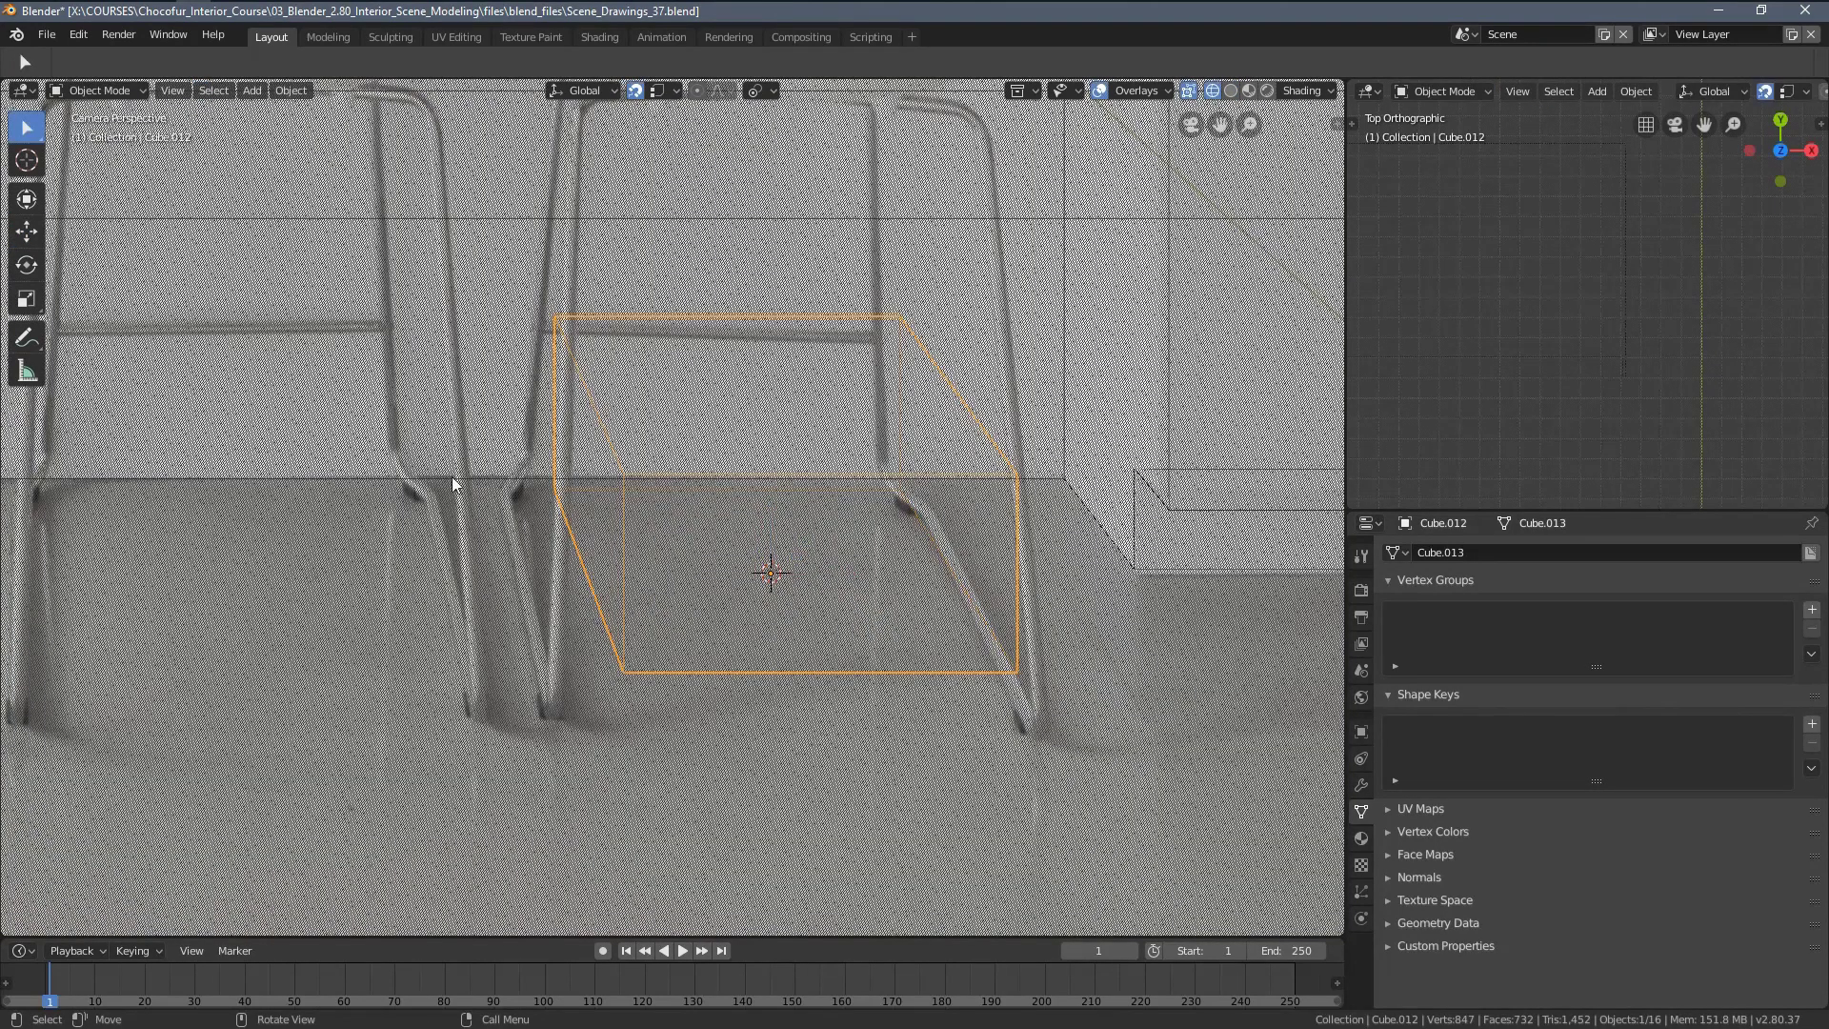
left_click(26, 232)
left_click_drag(855, 581, 810, 654)
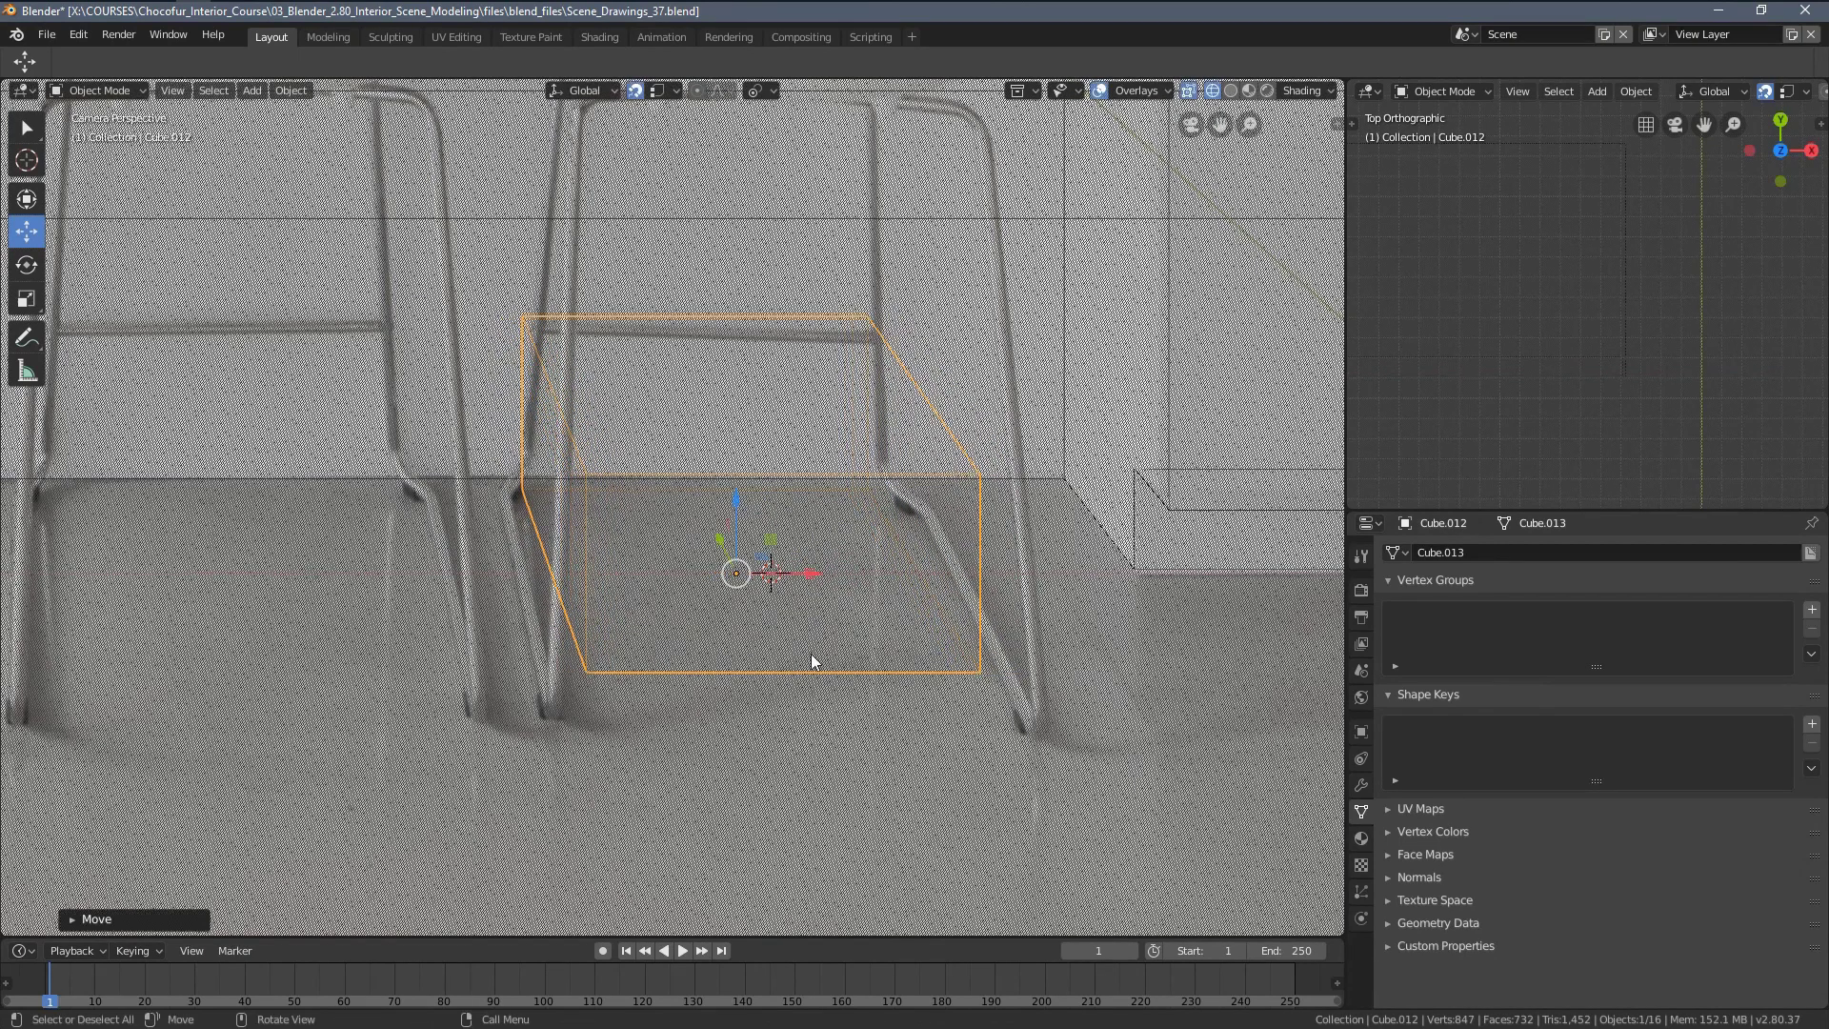
Move the cube along Y toward the camera and slightly along positive X to line up with the stool's feet
scroll(645, 632, "up", 3)
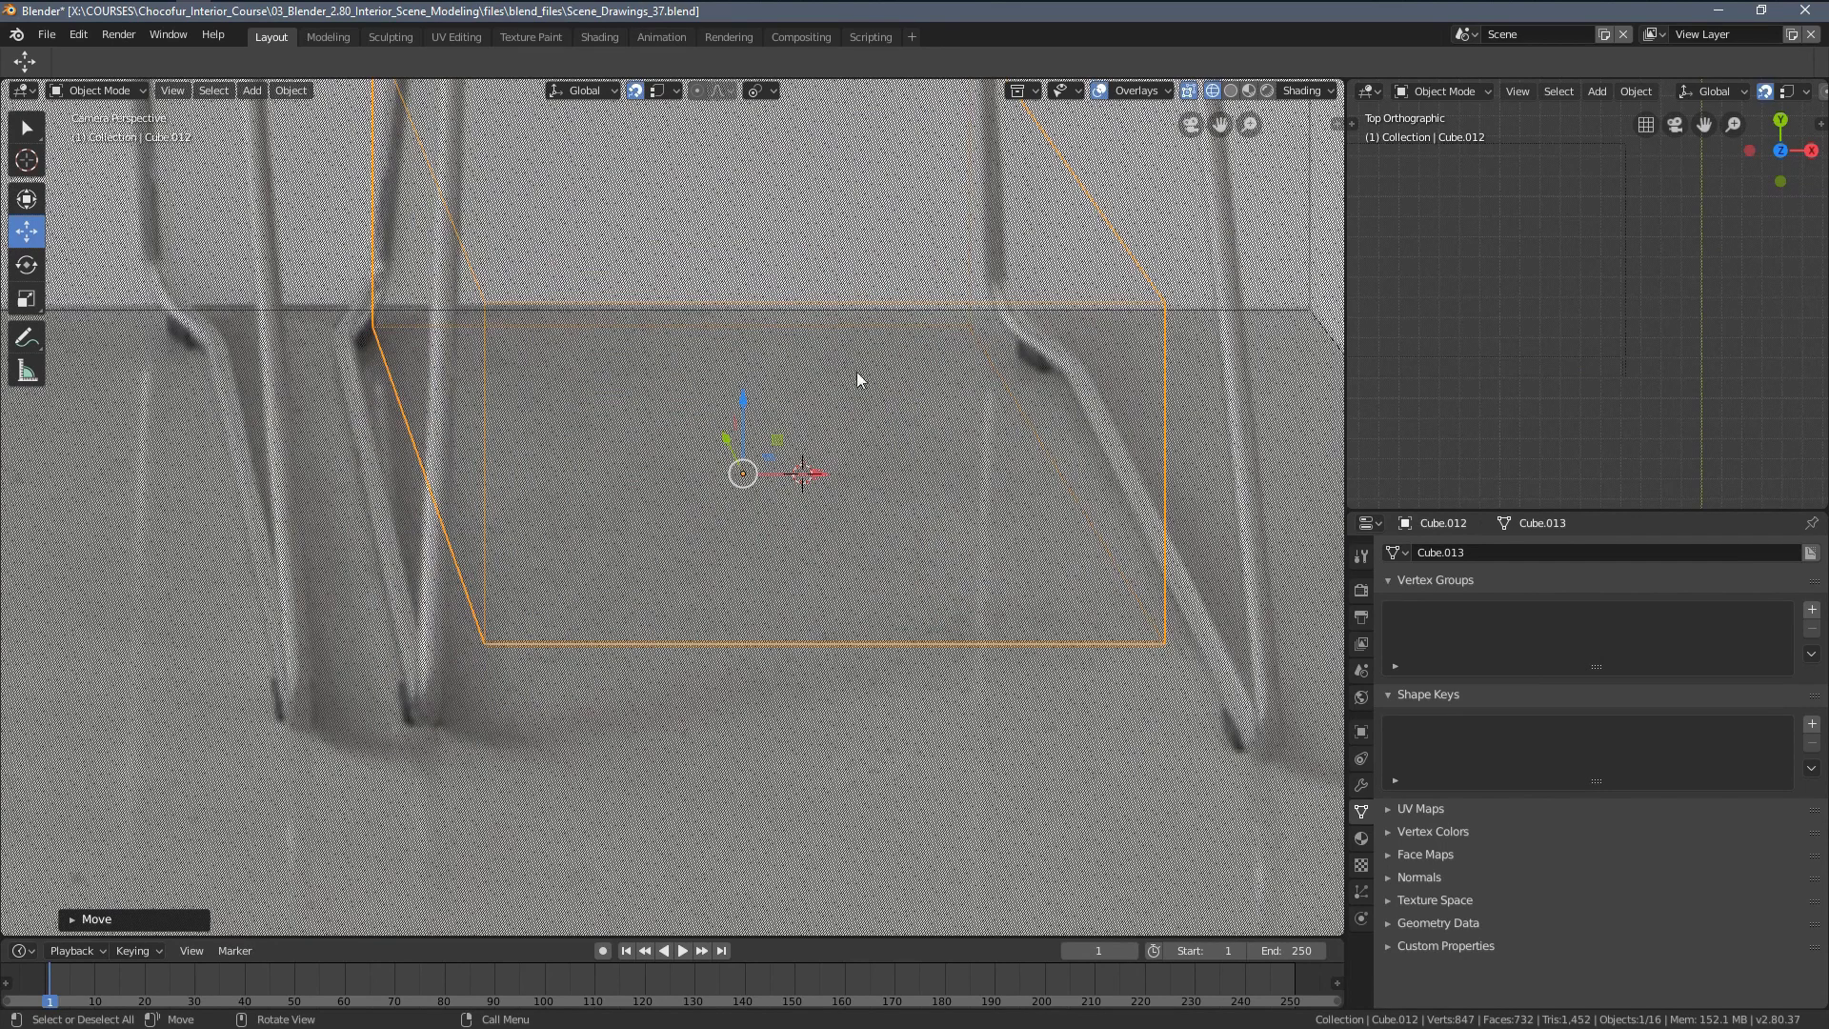
left_click_drag(742, 472, 739, 478)
key("g")
key("y")
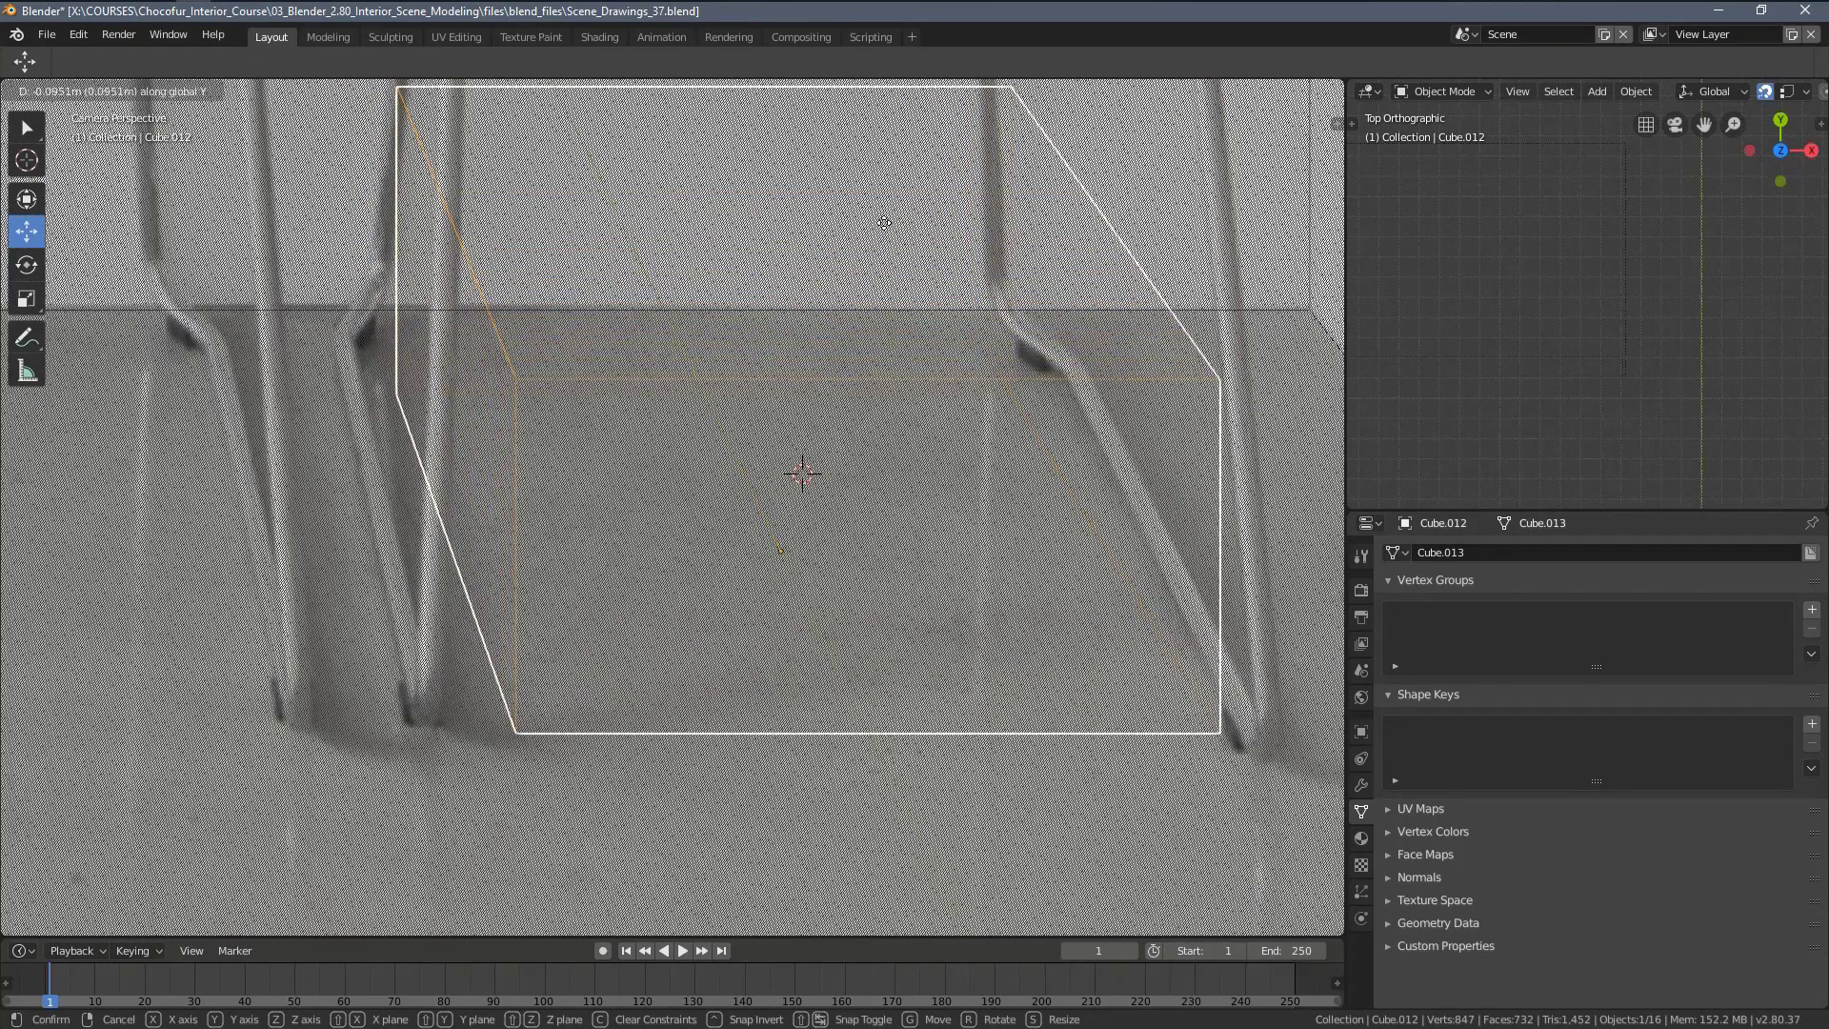
left_click(938, 537)
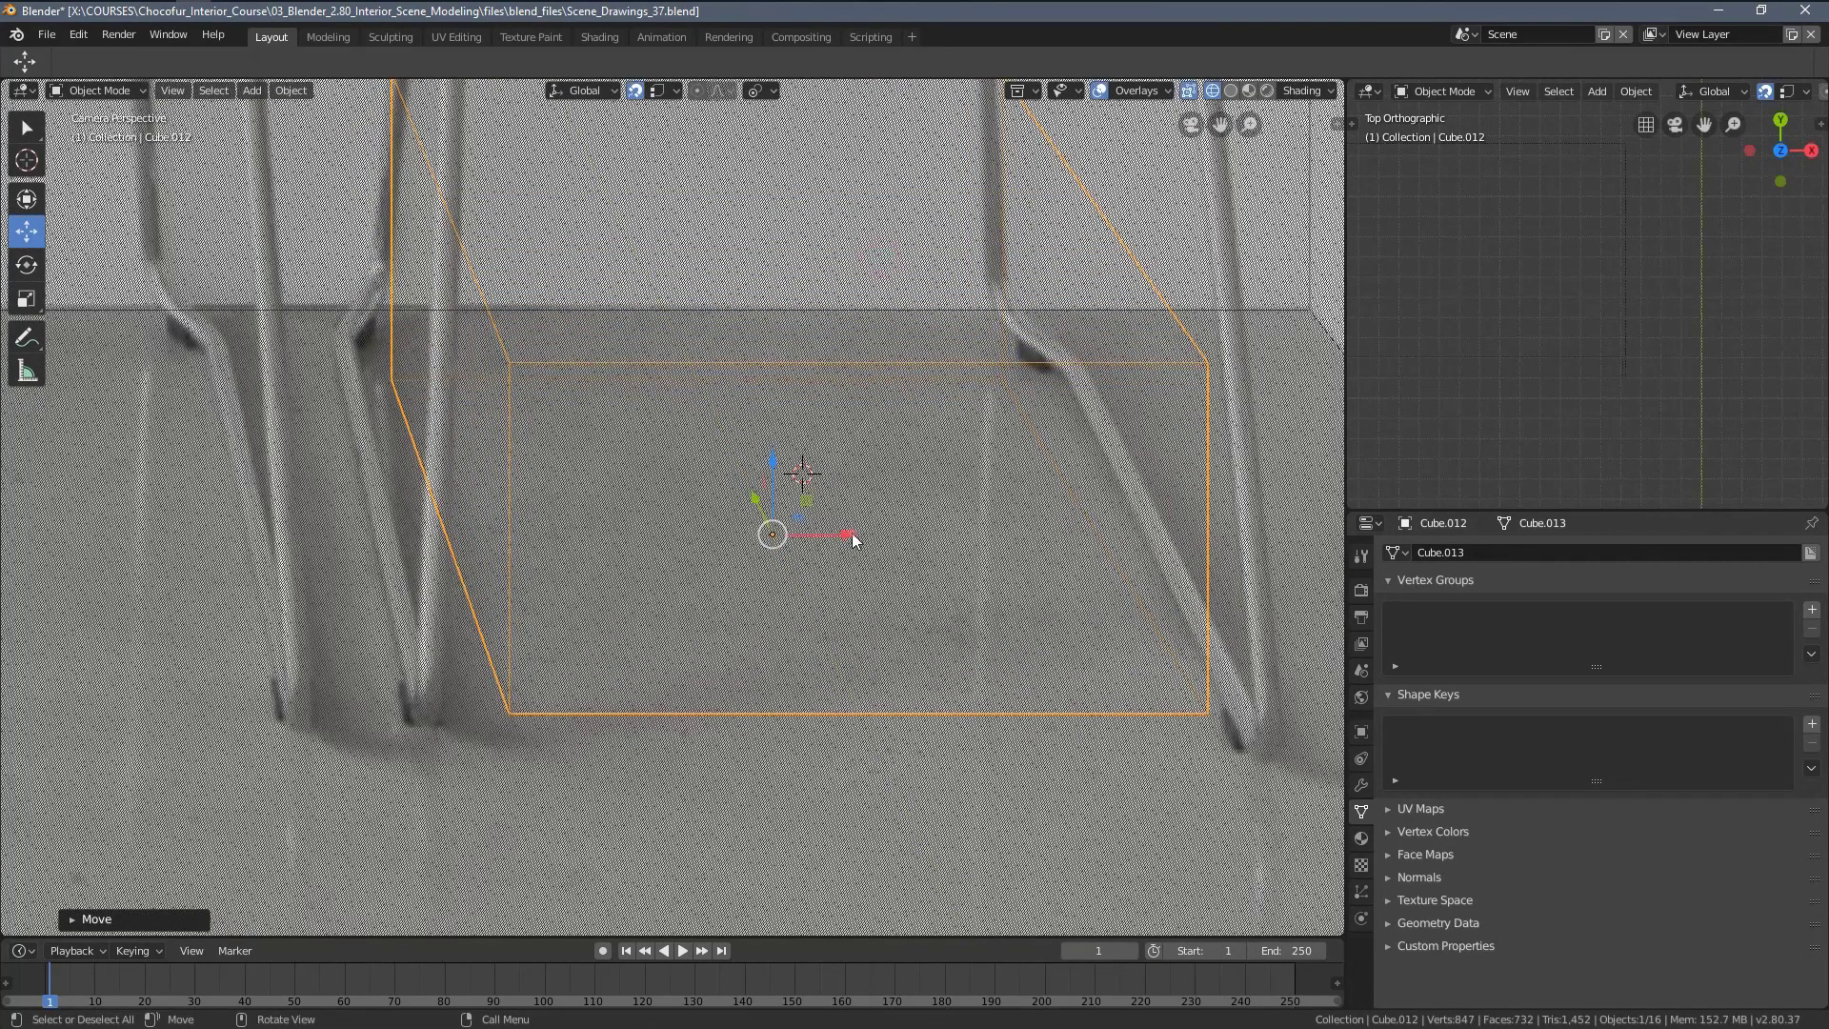
mouse_move(851, 540)
left_mouse_down()
mouse_move(784, 538)
mouse_move(871, 539)
left_mouse_up()
In Edit Mode, shift the cube's whole mesh about 0.02 m along negative X to sit between the stool's legs
key("Tab")
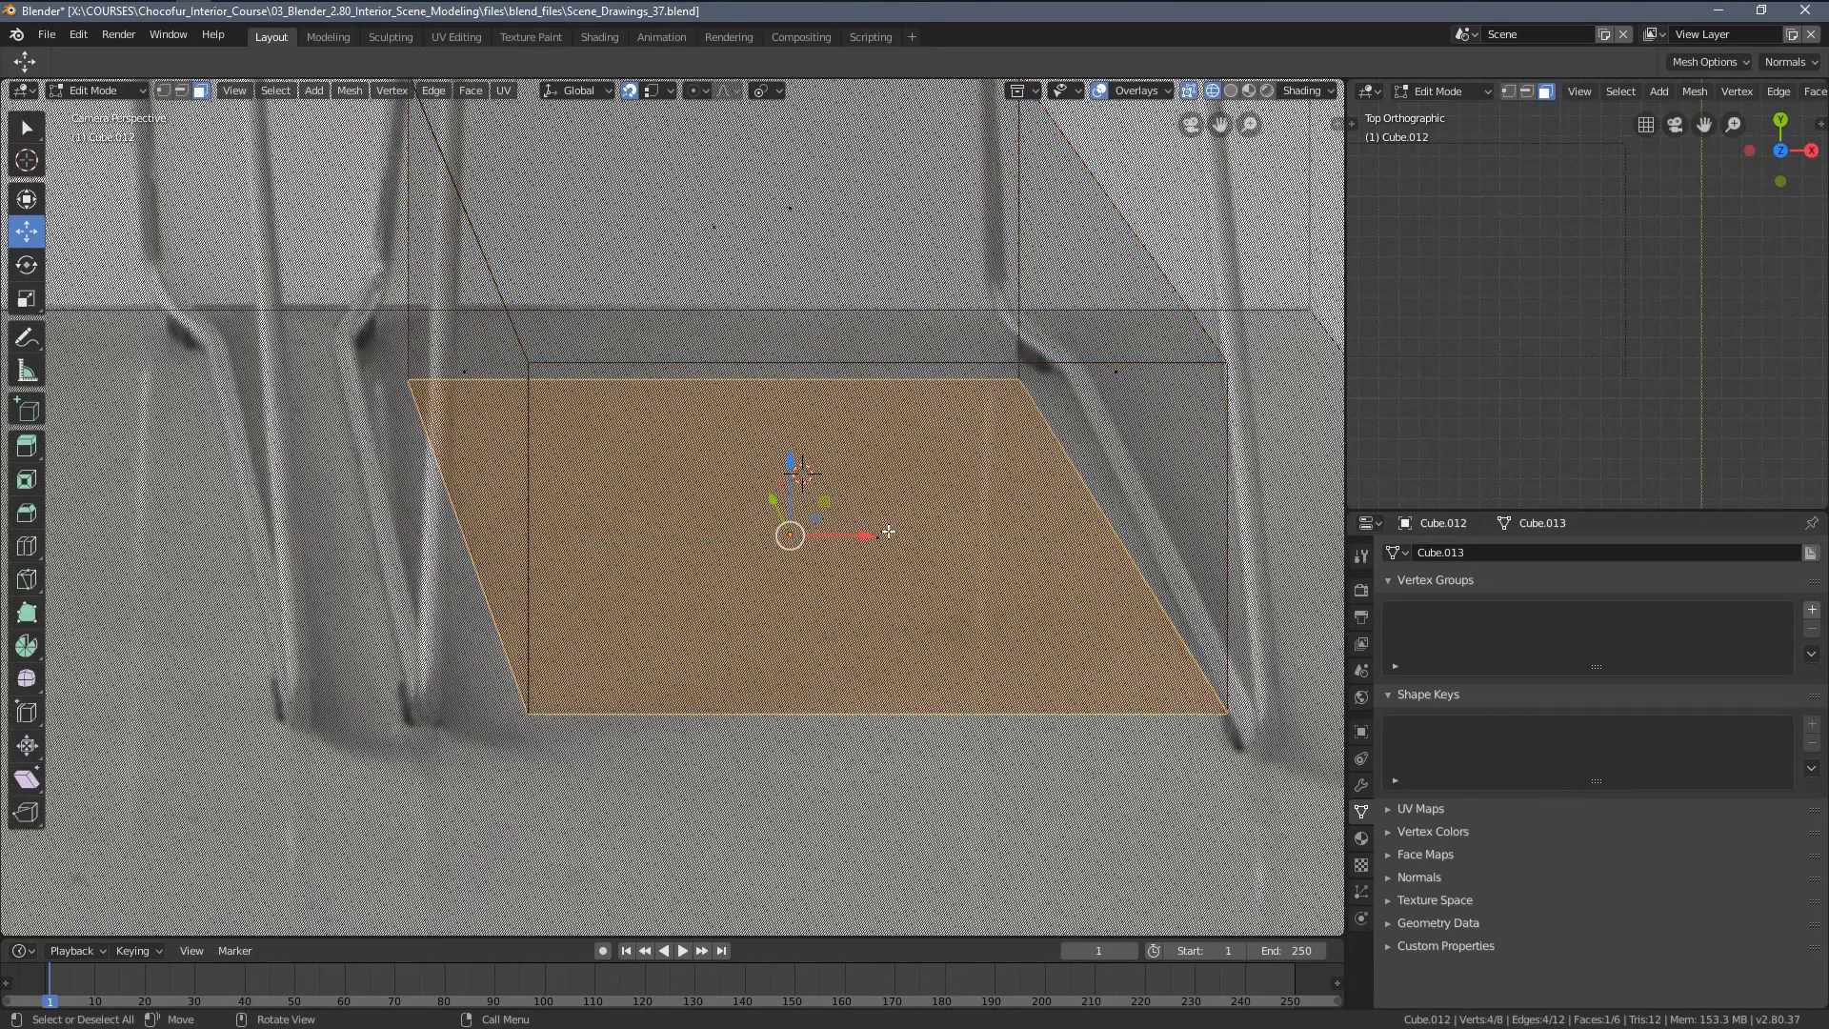
key("e")
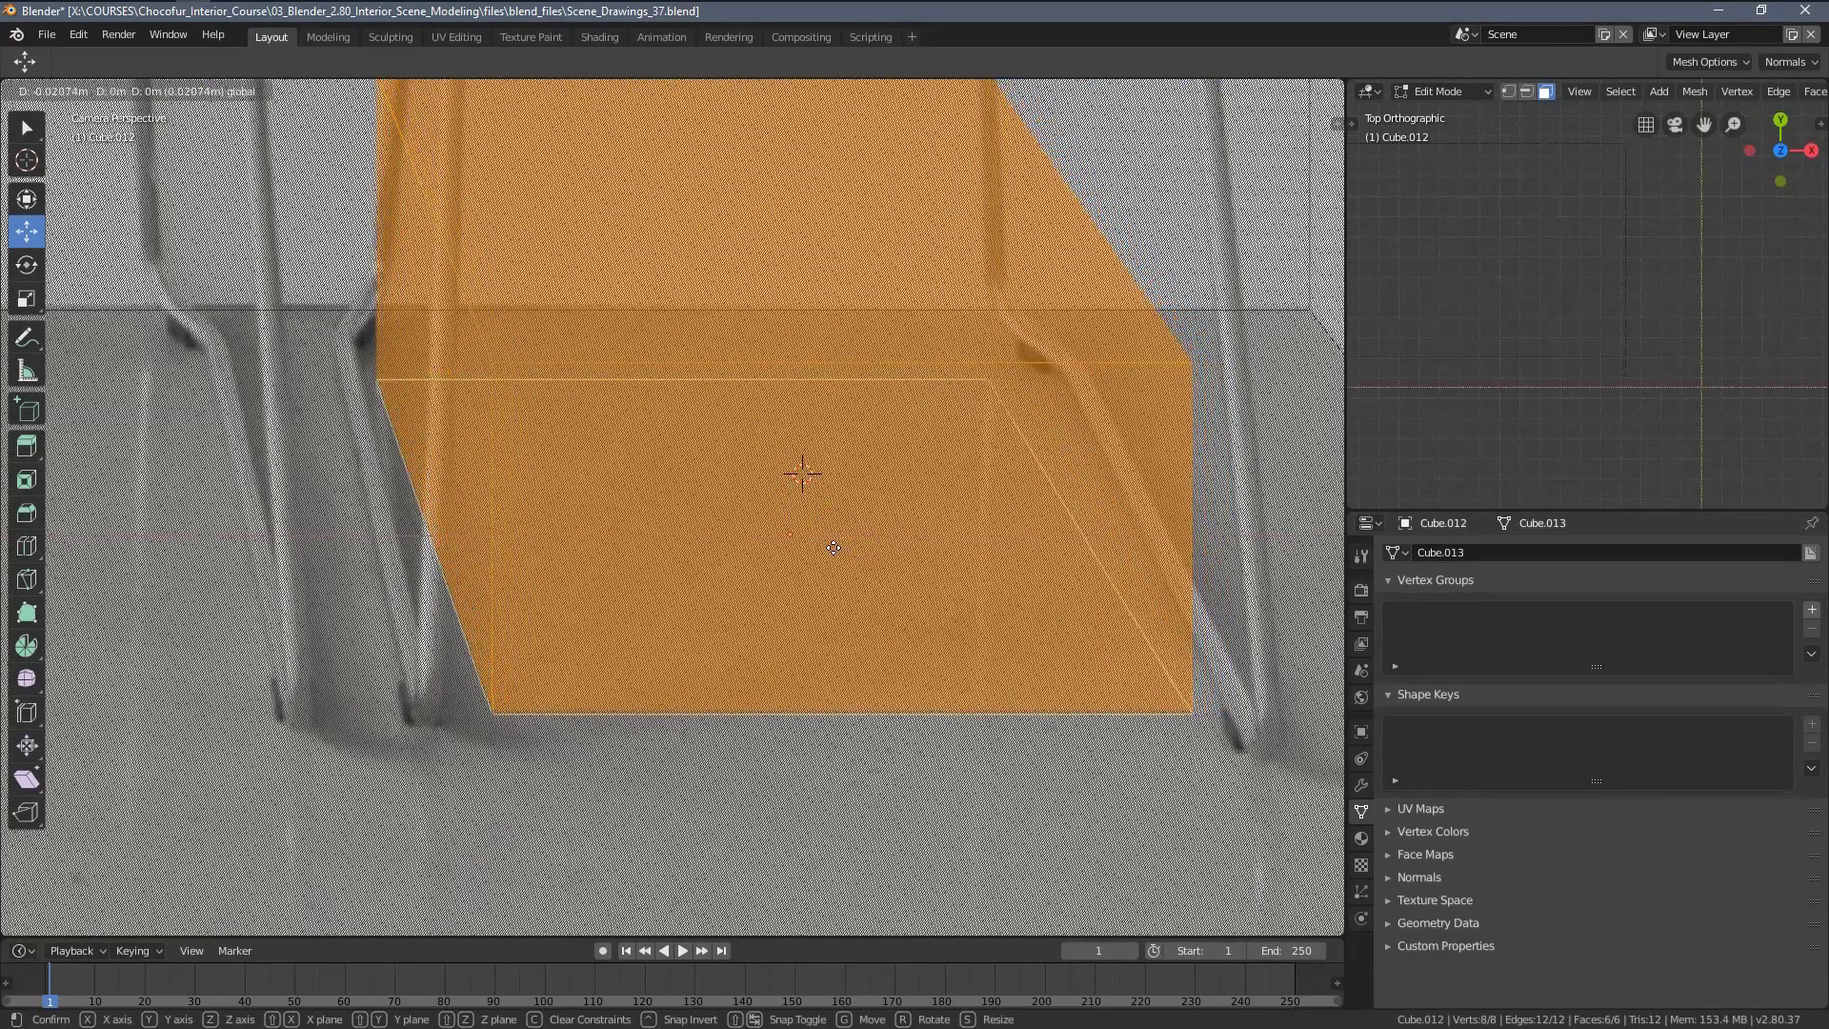
left_click(833, 548)
Select only the cube's bottom face and scale it wider along X until its corners reach the stool's feet
key("alt+a")
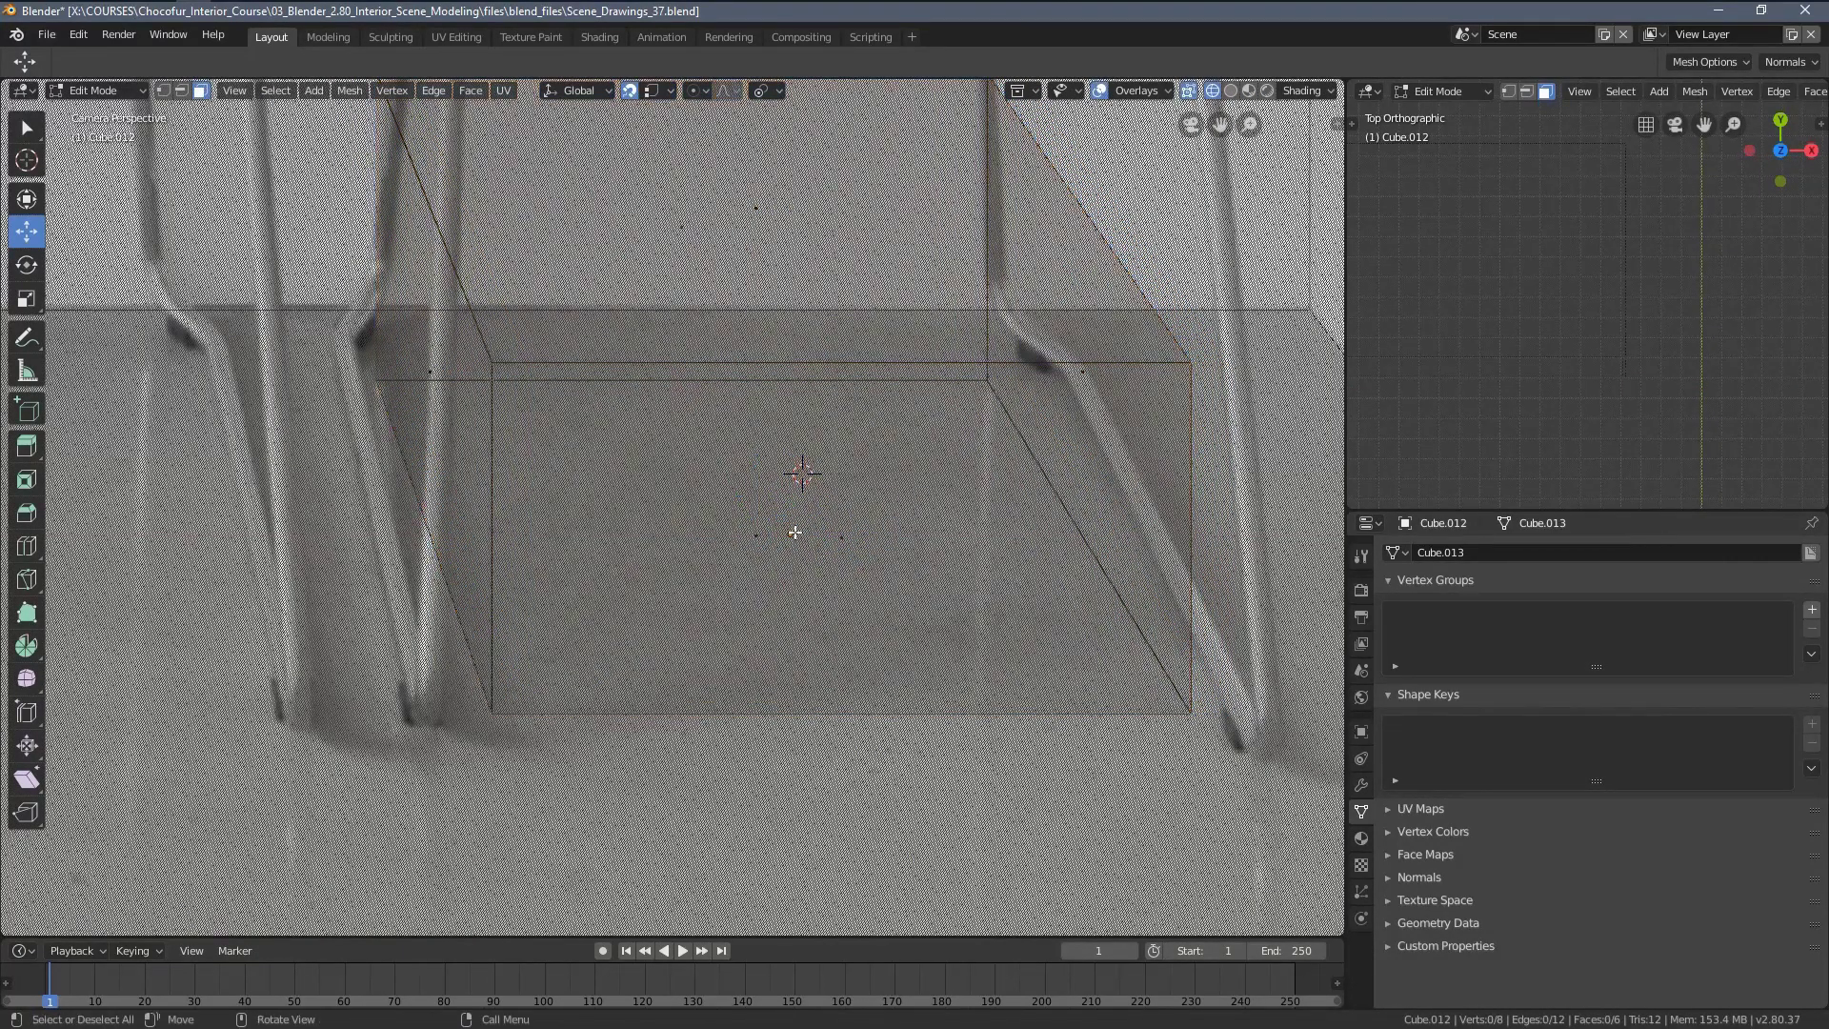
left_click(795, 533)
key("s")
key("x")
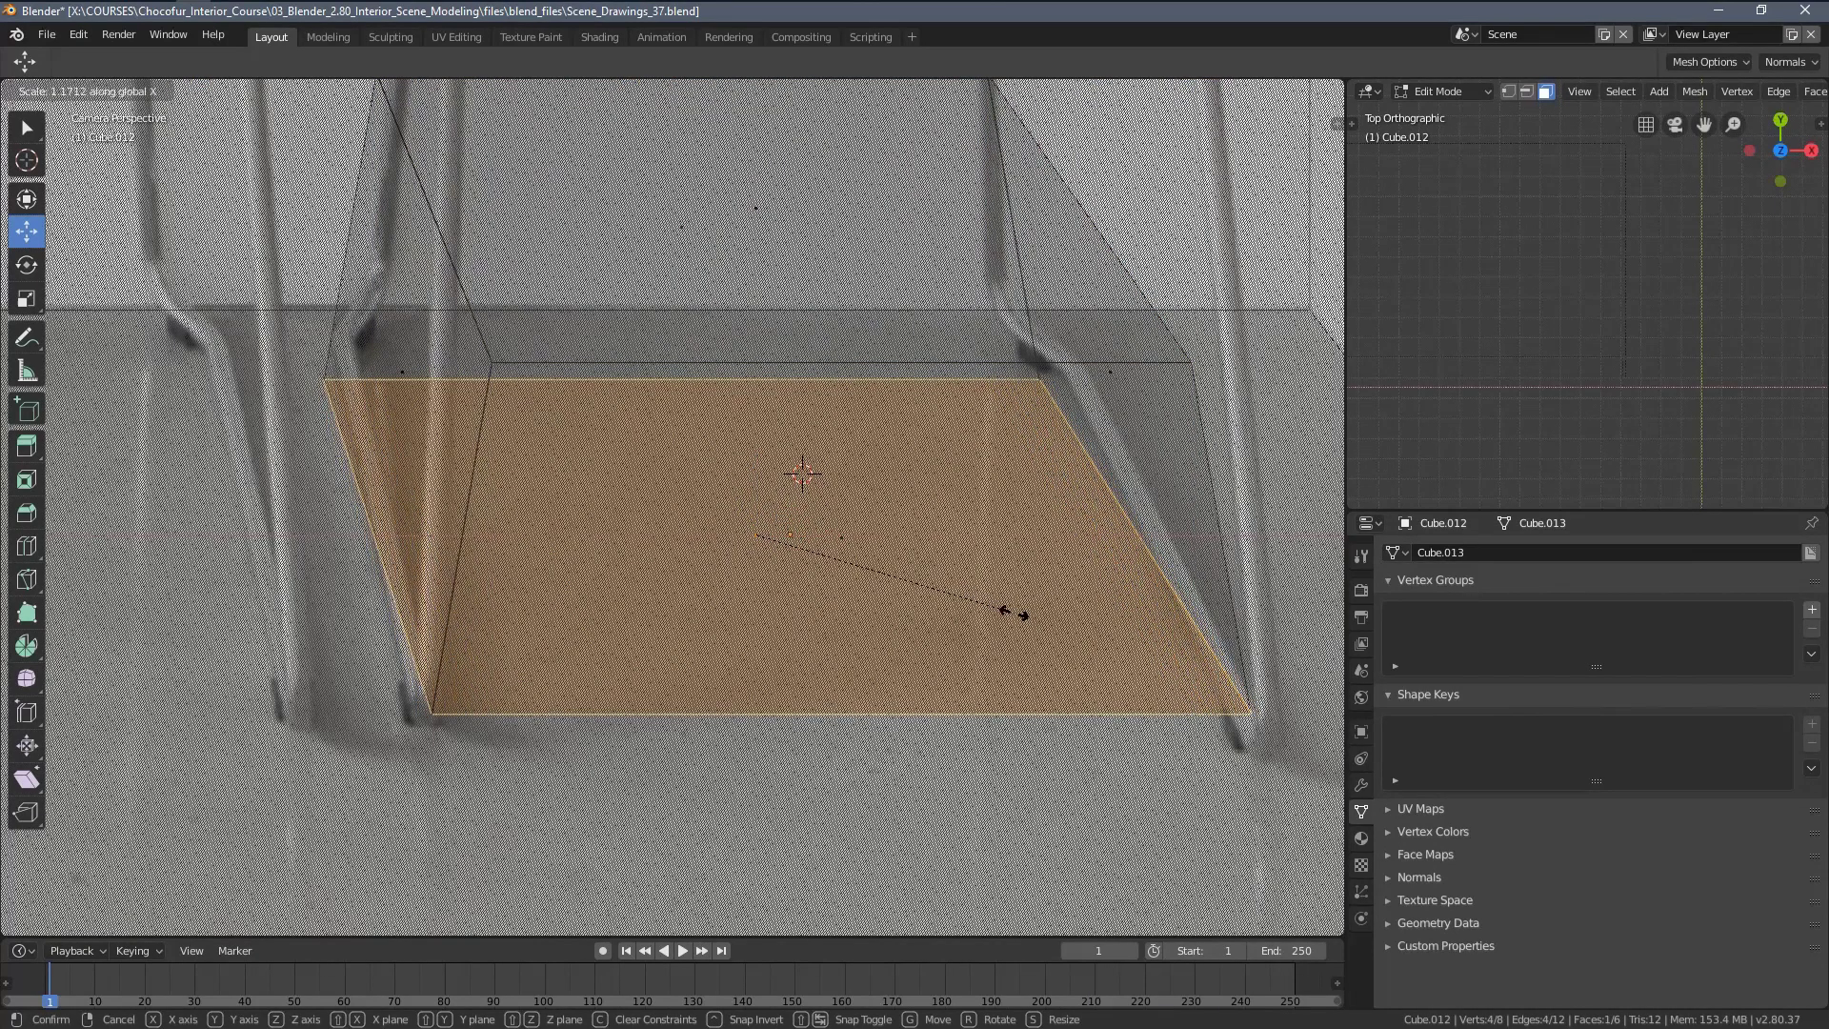
left_click(1110, 649)
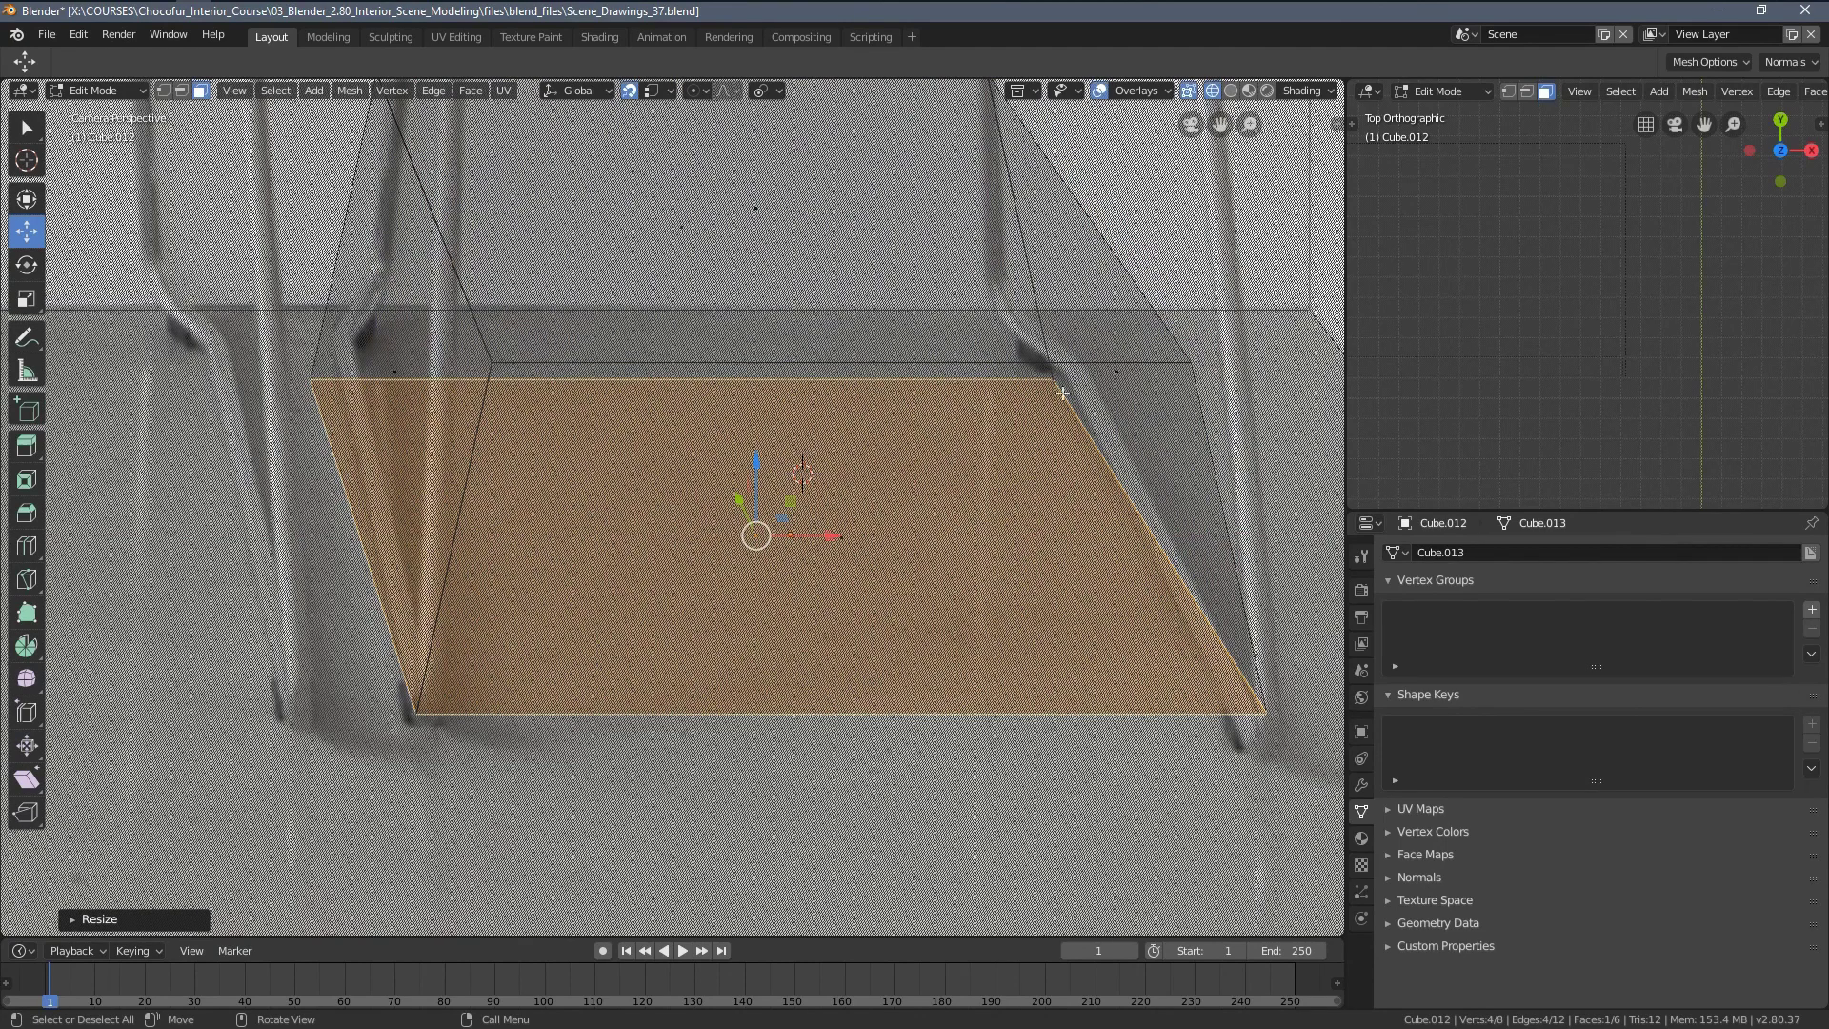
Select the cube's top face and raise it along Z to the seat height, just above the stool's leg frame
scroll(1148, 649, "down", 6)
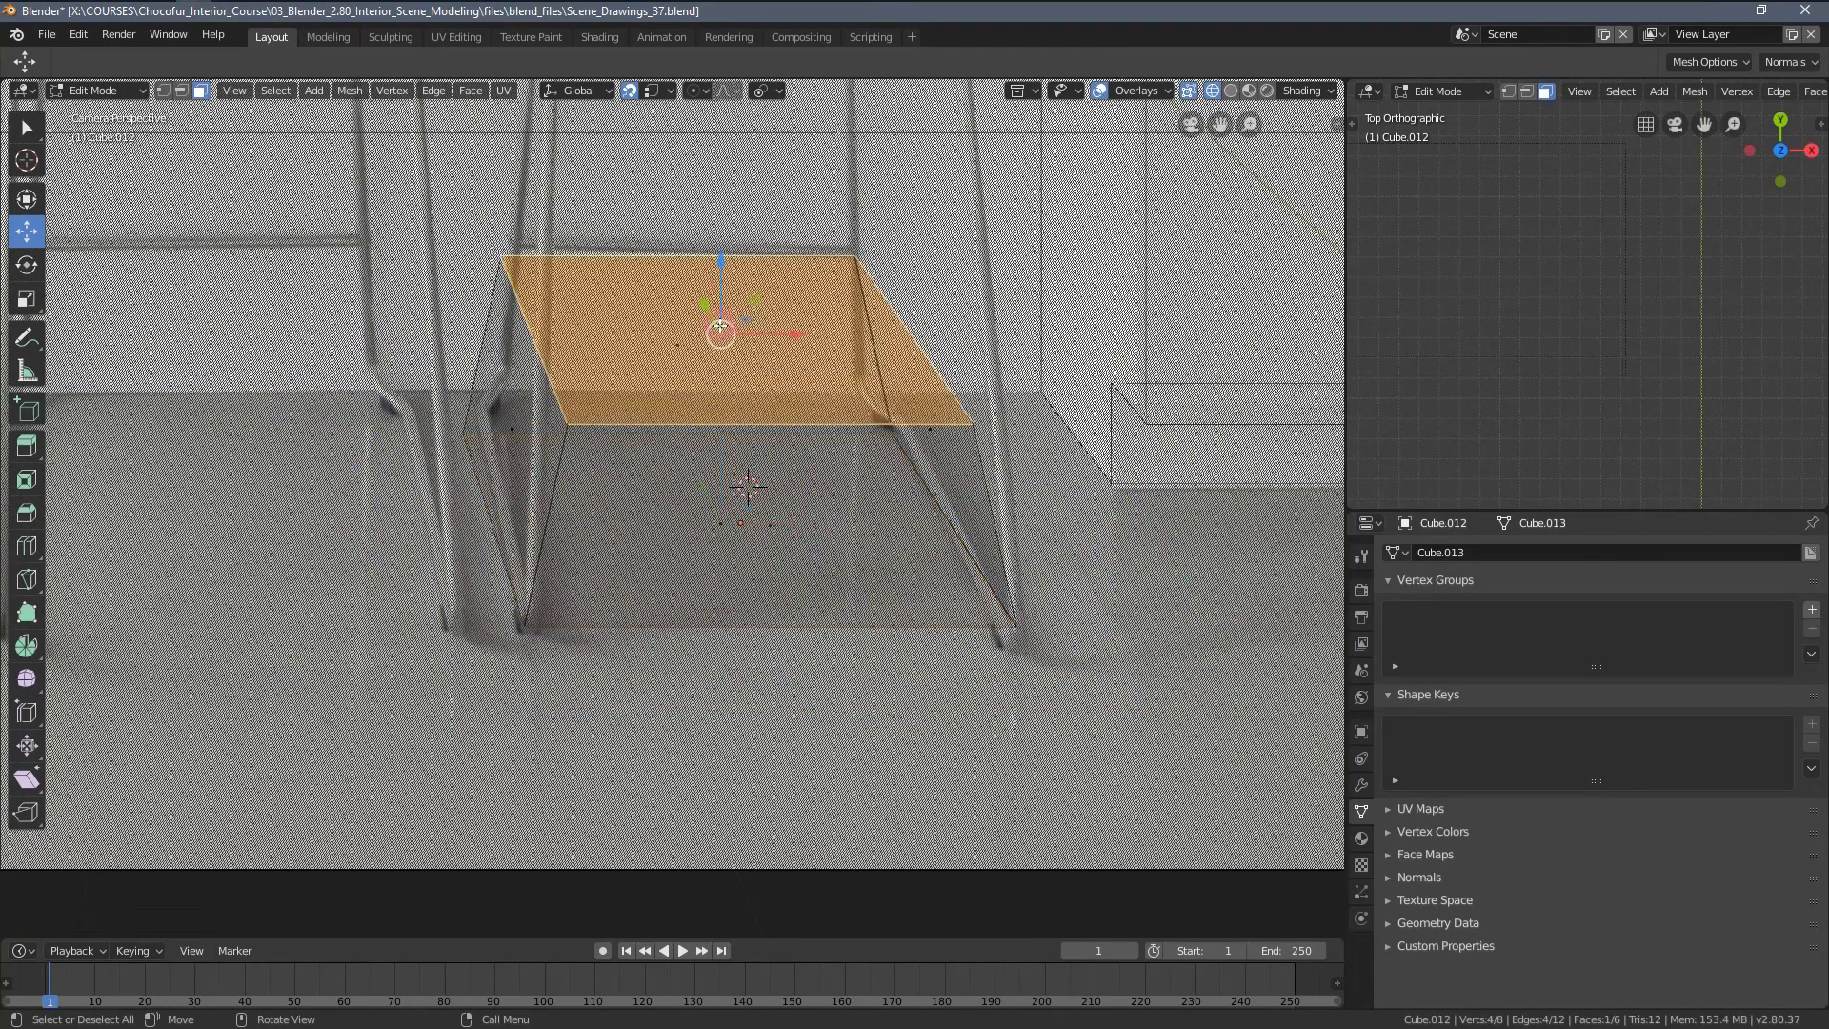
scroll(743, 435, "up", 5)
key("g")
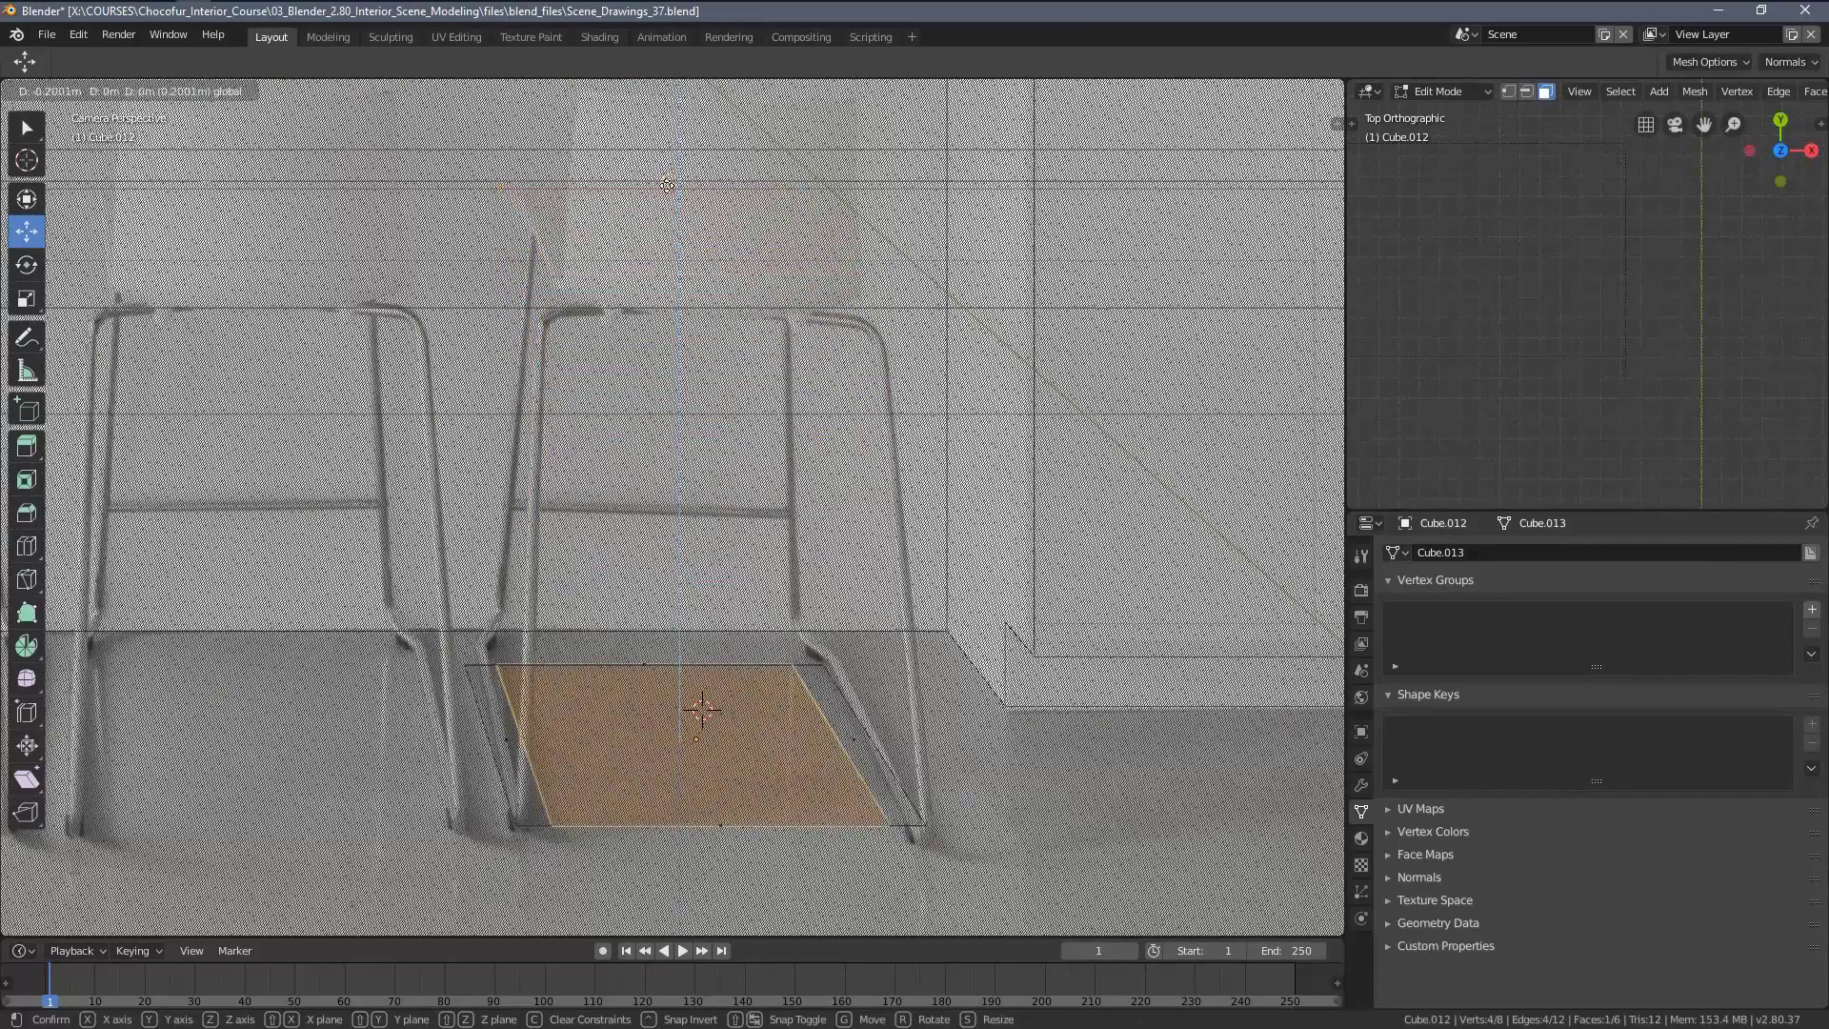
left_click(657, 228)
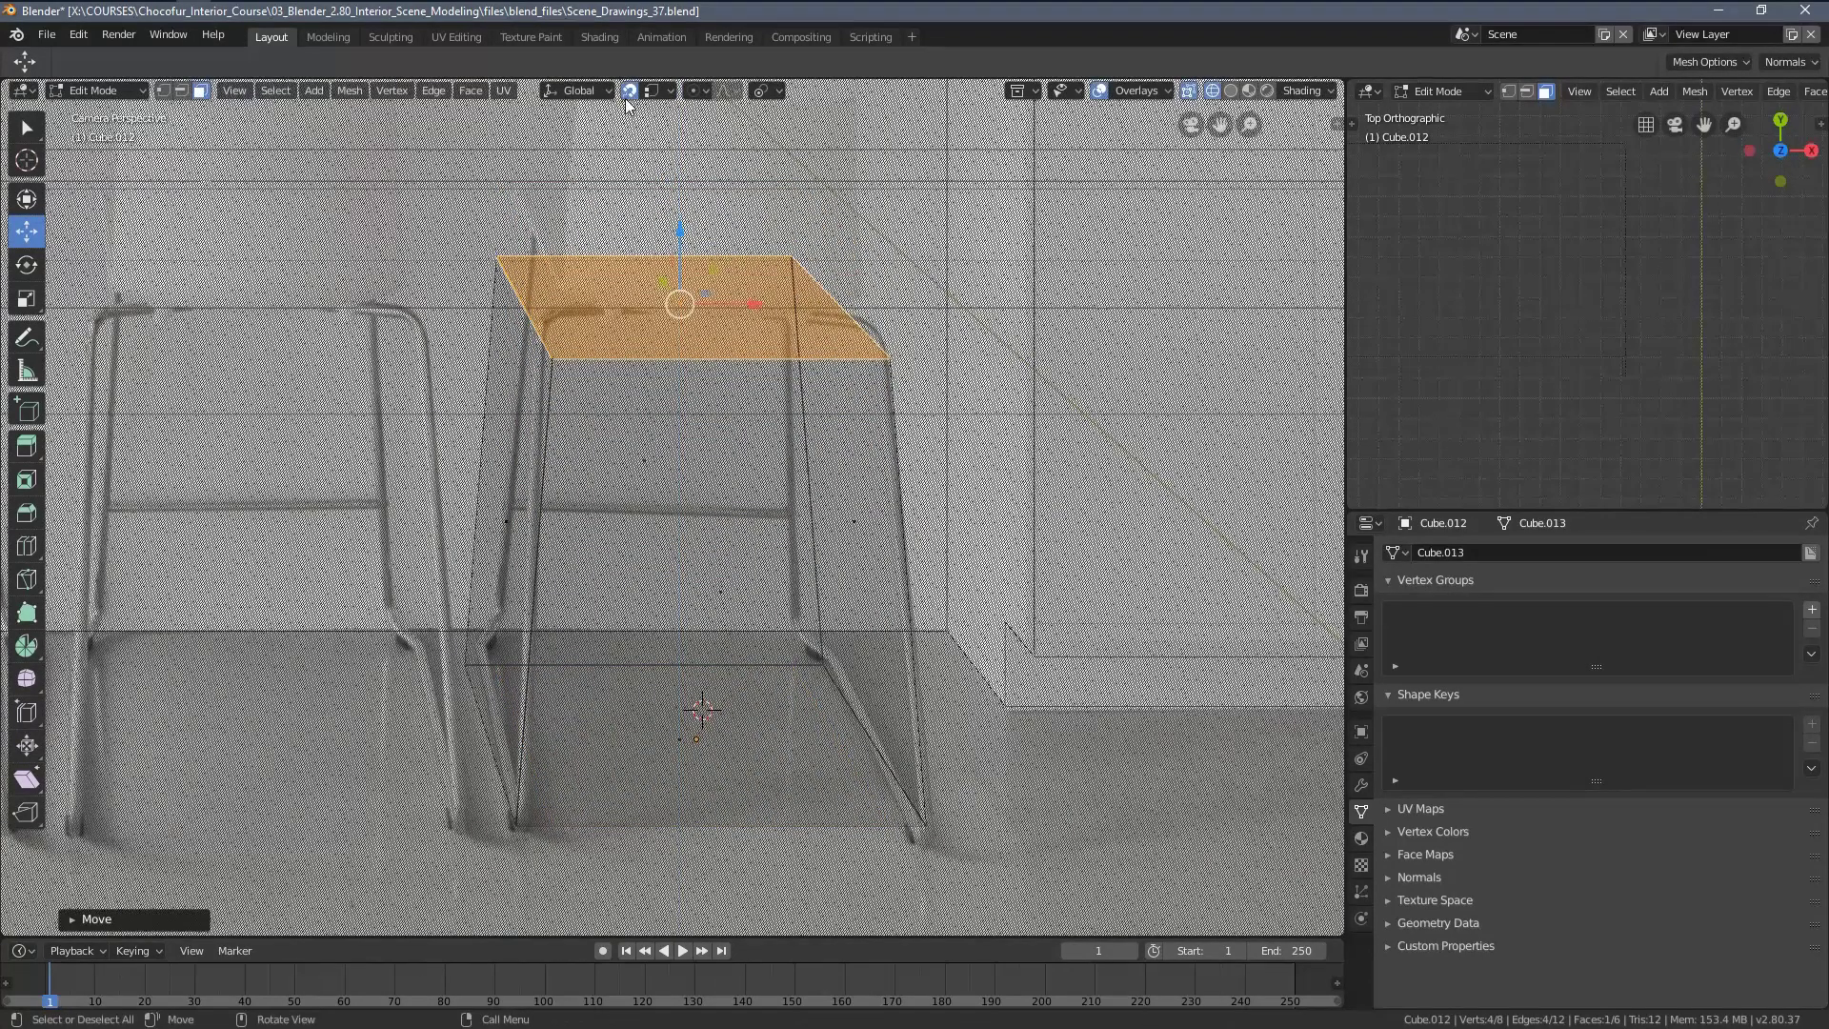
key("g")
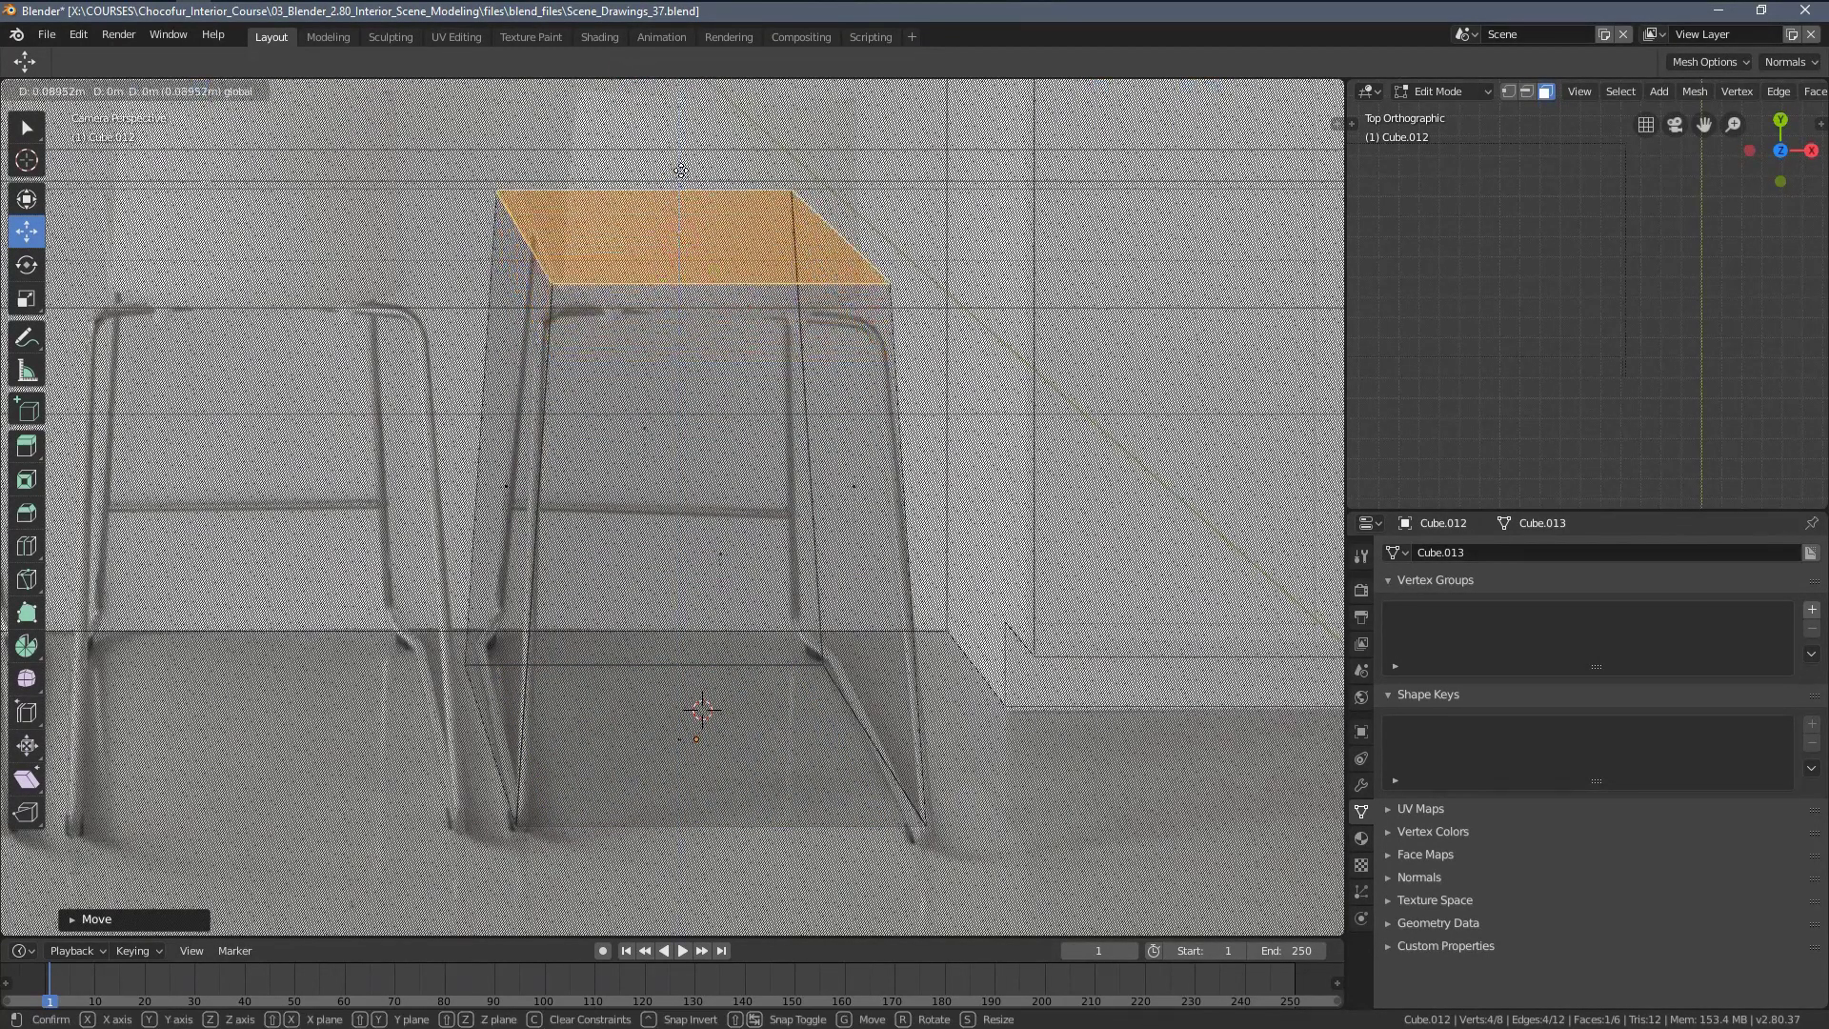
left_click(680, 167)
Scale the top face along X to follow the stool legs' taper and lower it slightly along Z
scroll(612, 299, "up", 4)
key("s")
key("x")
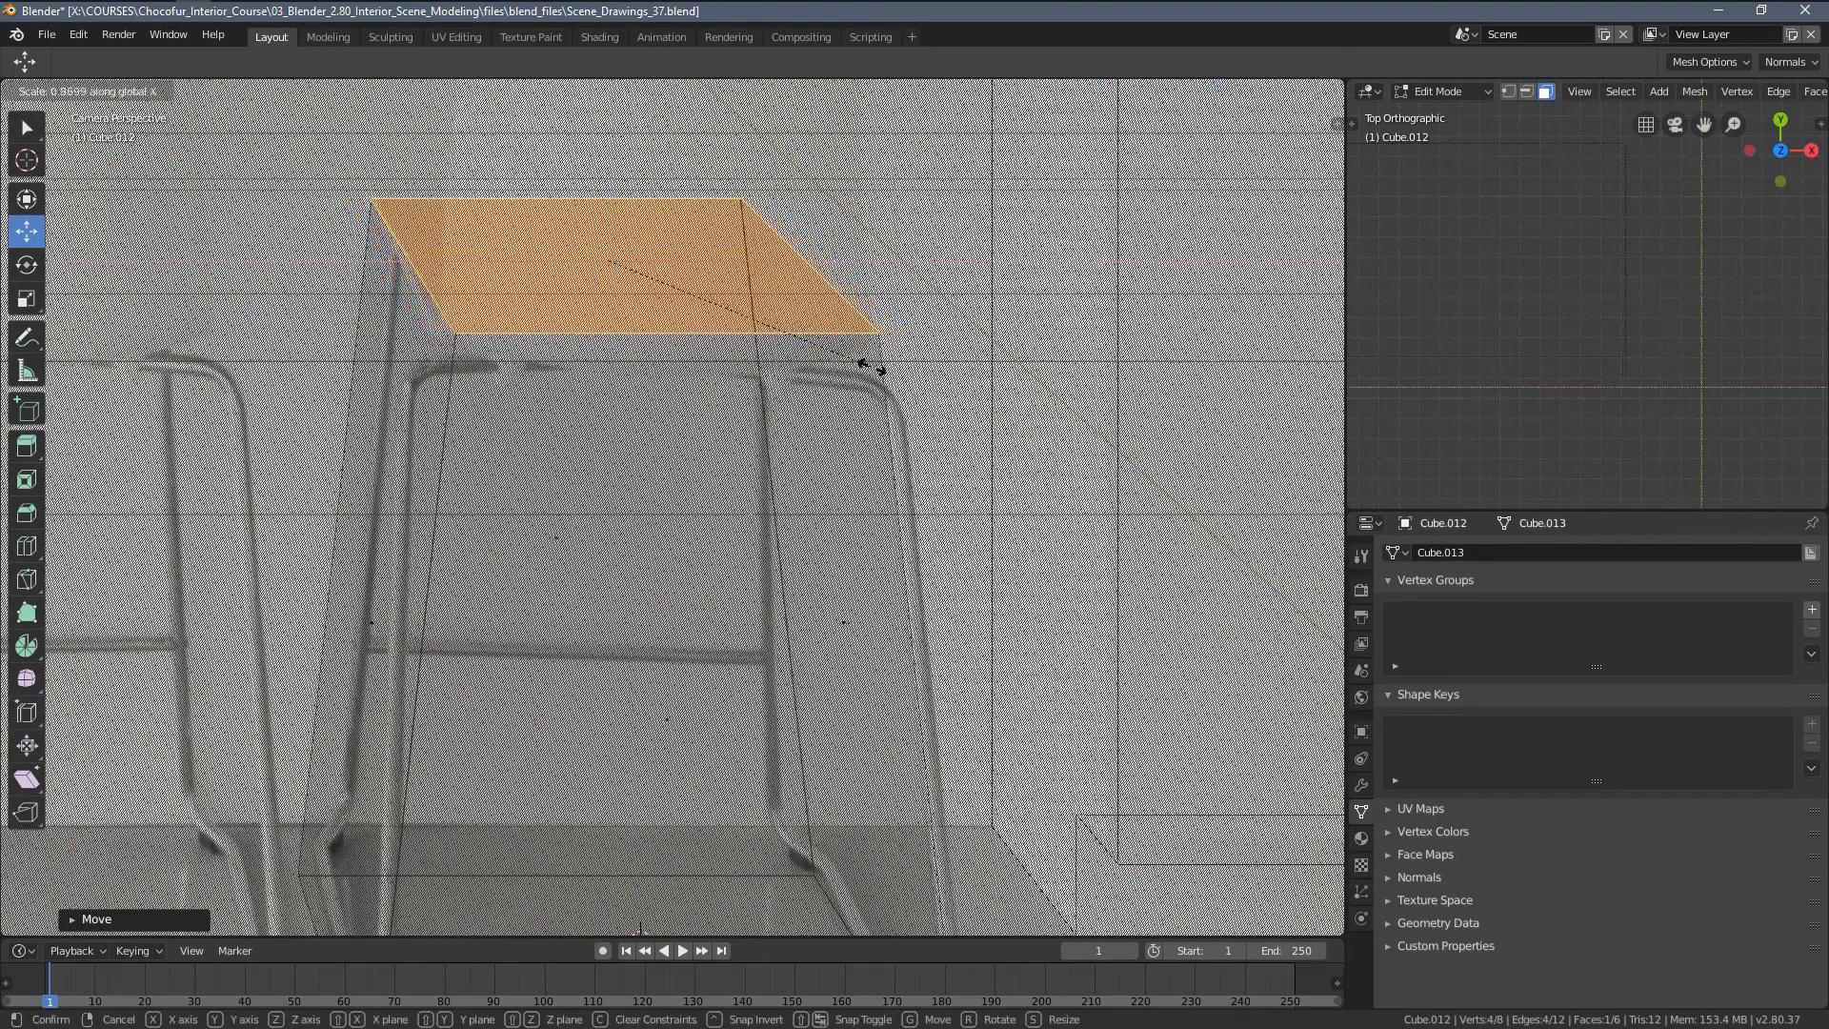
left_click(878, 366)
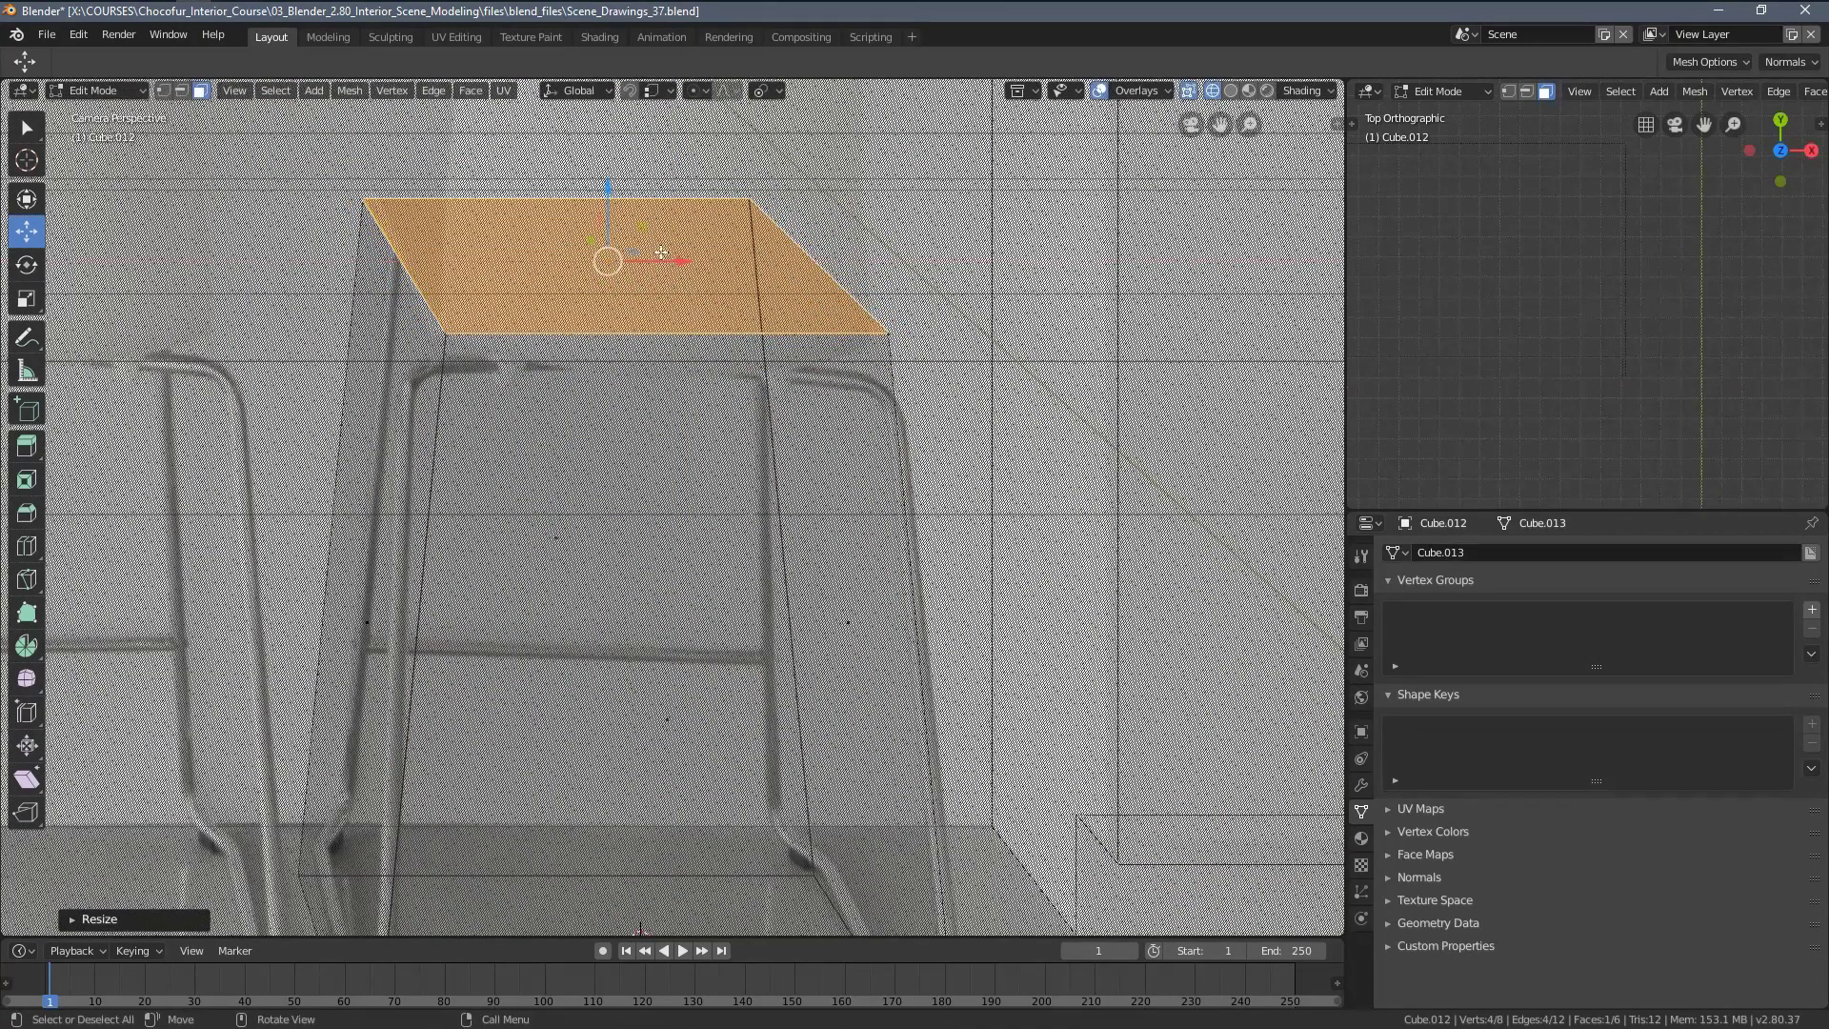
scroll(617, 198, "down", 4)
scroll(427, 294, "up", 4)
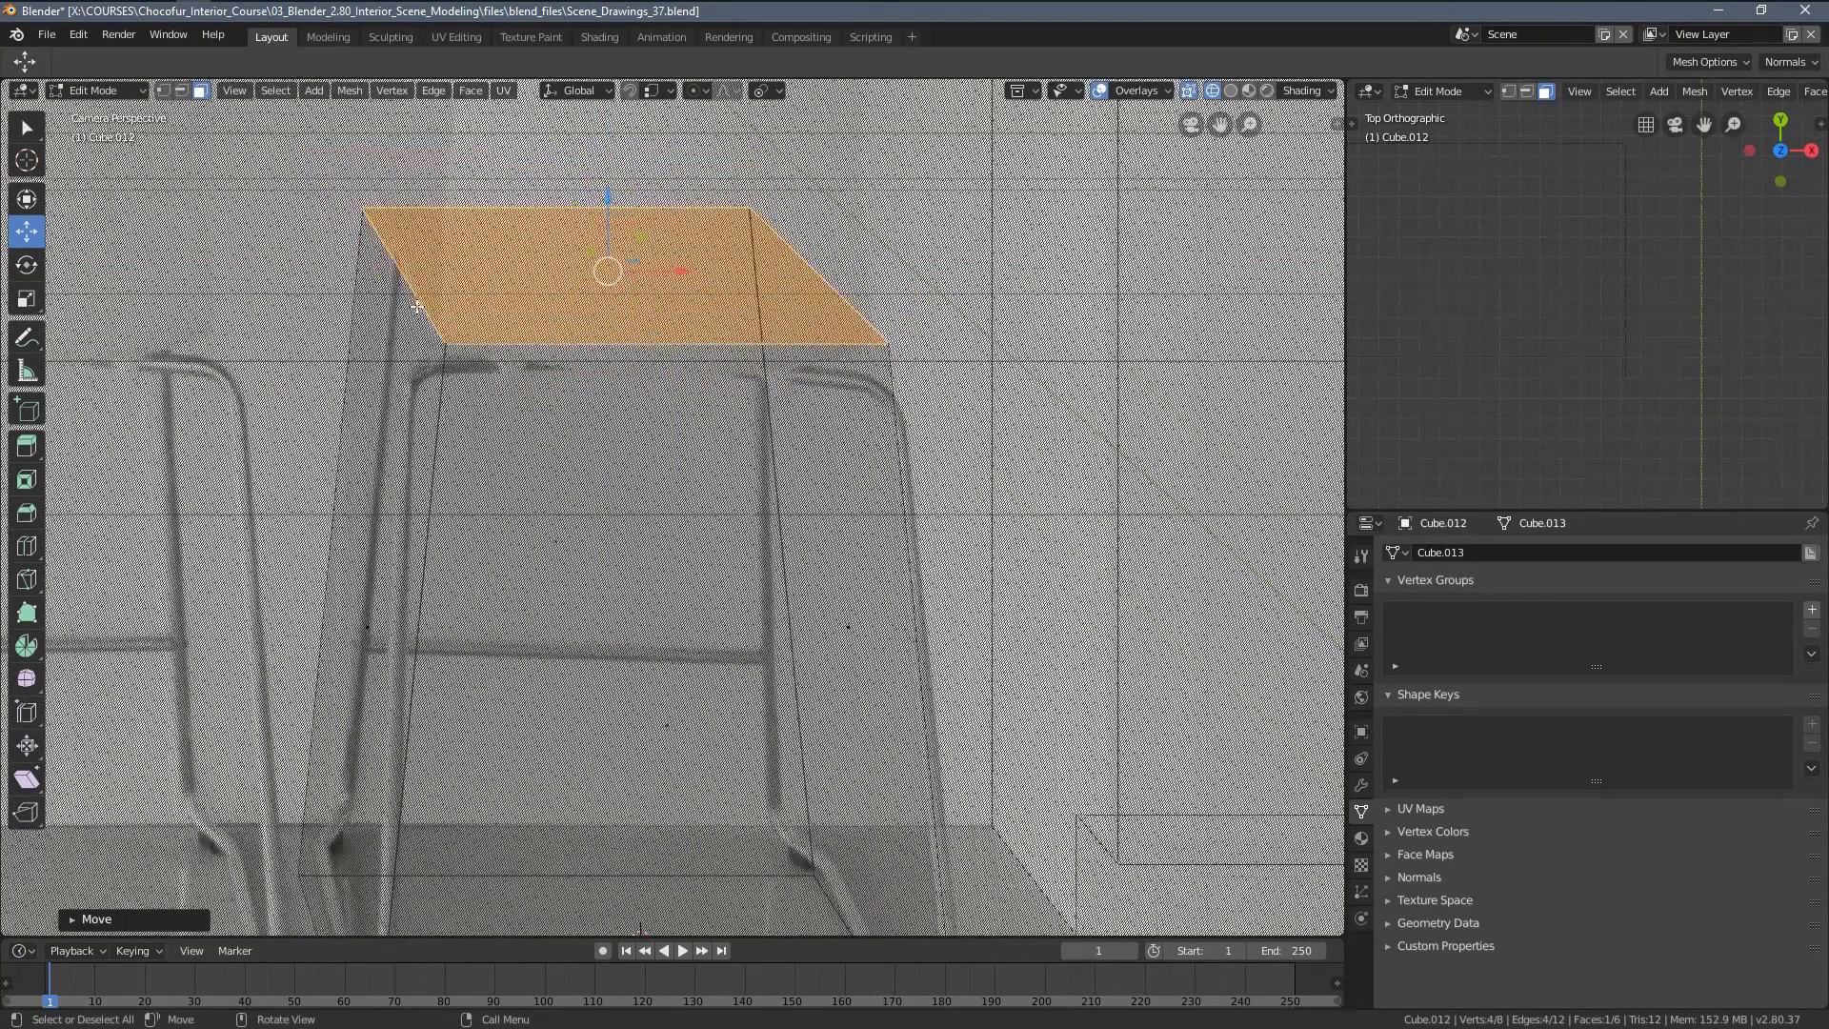
Add a loop cut running along X and slide it close to the block's front face
key("alt+a")
key("ctrl+r")
left_click(429, 293)
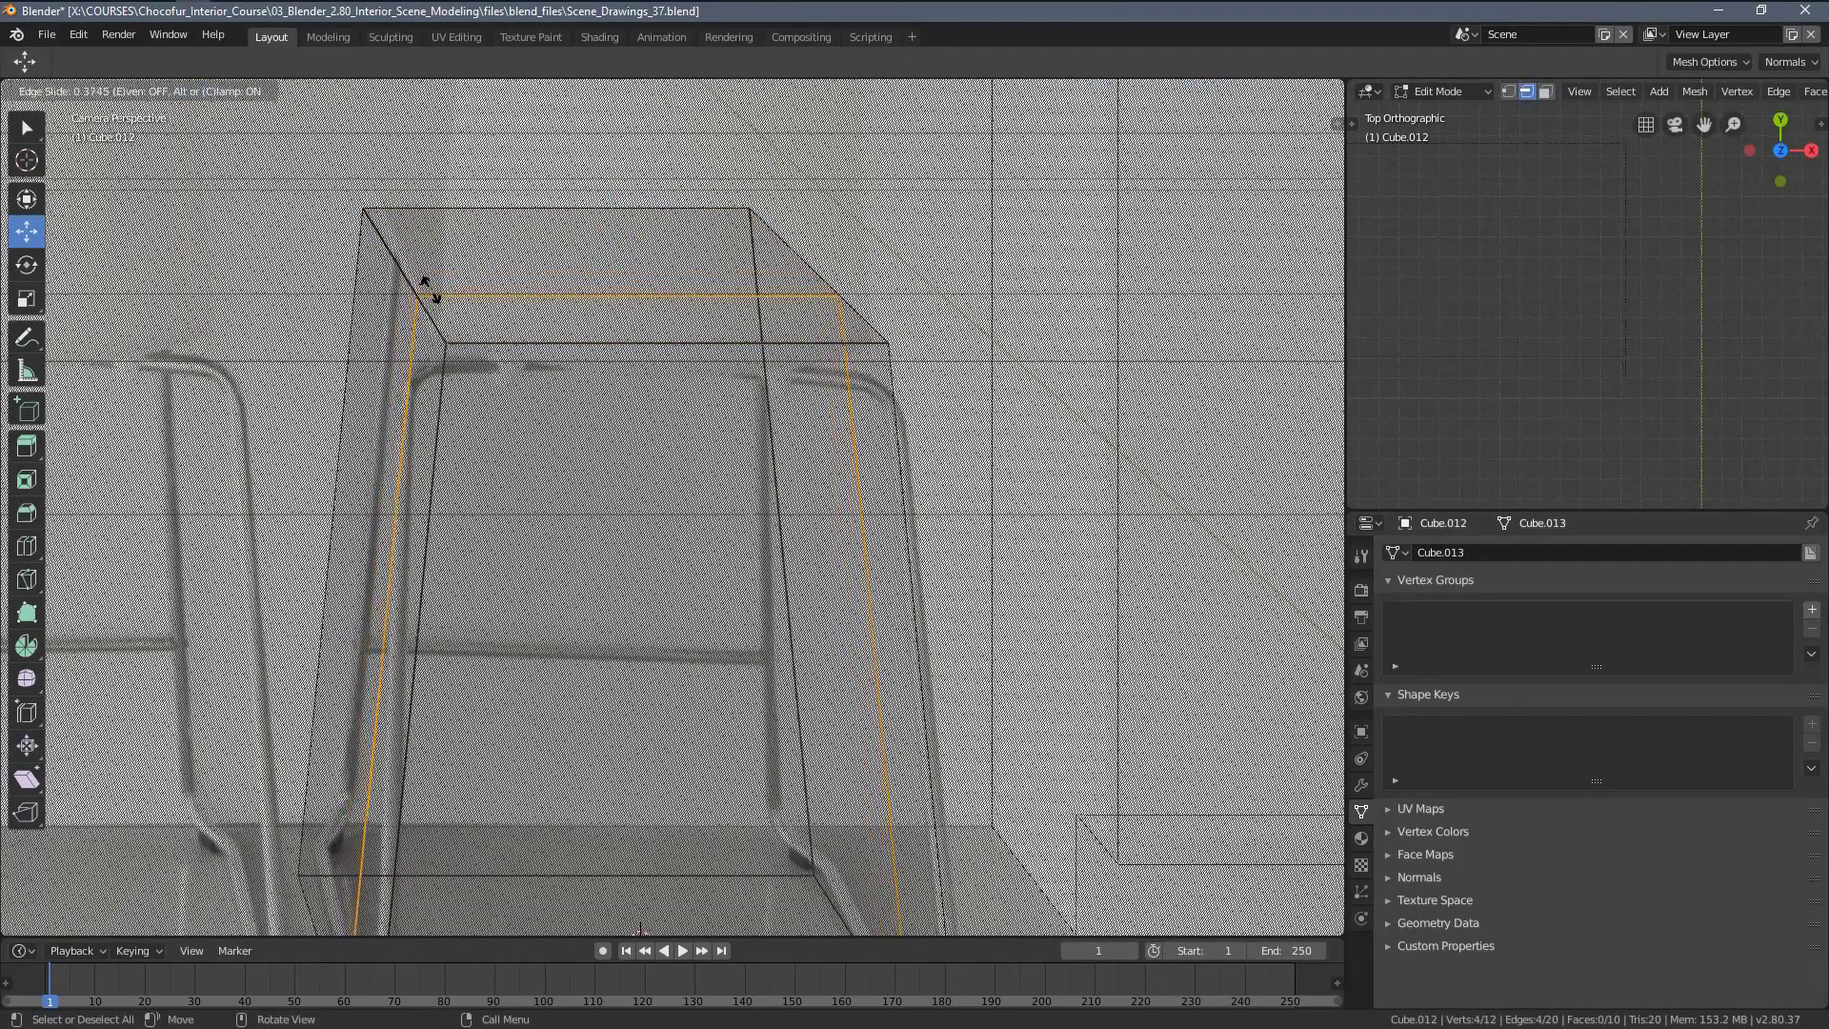
left_click(453, 307)
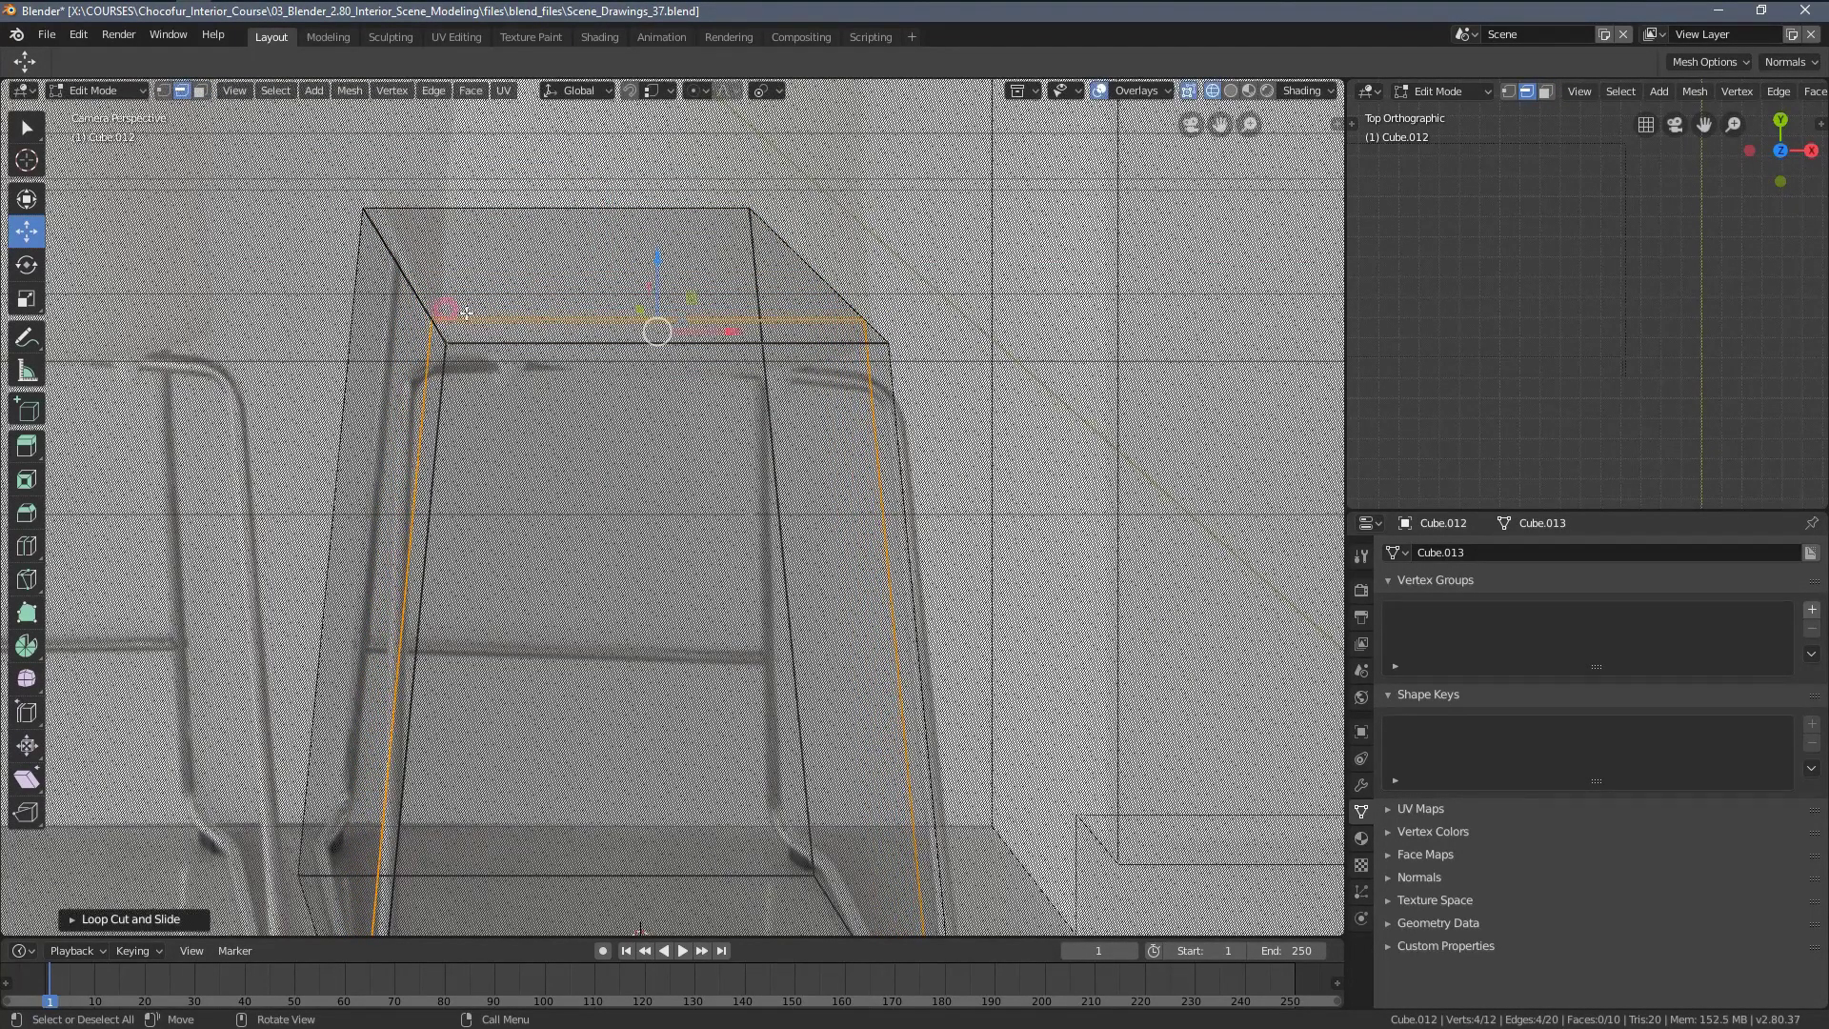
Extrude the narrow front strip of the top upward as the backrest and scale its end to about 0.85 along X
key("3")
key("alt+a")
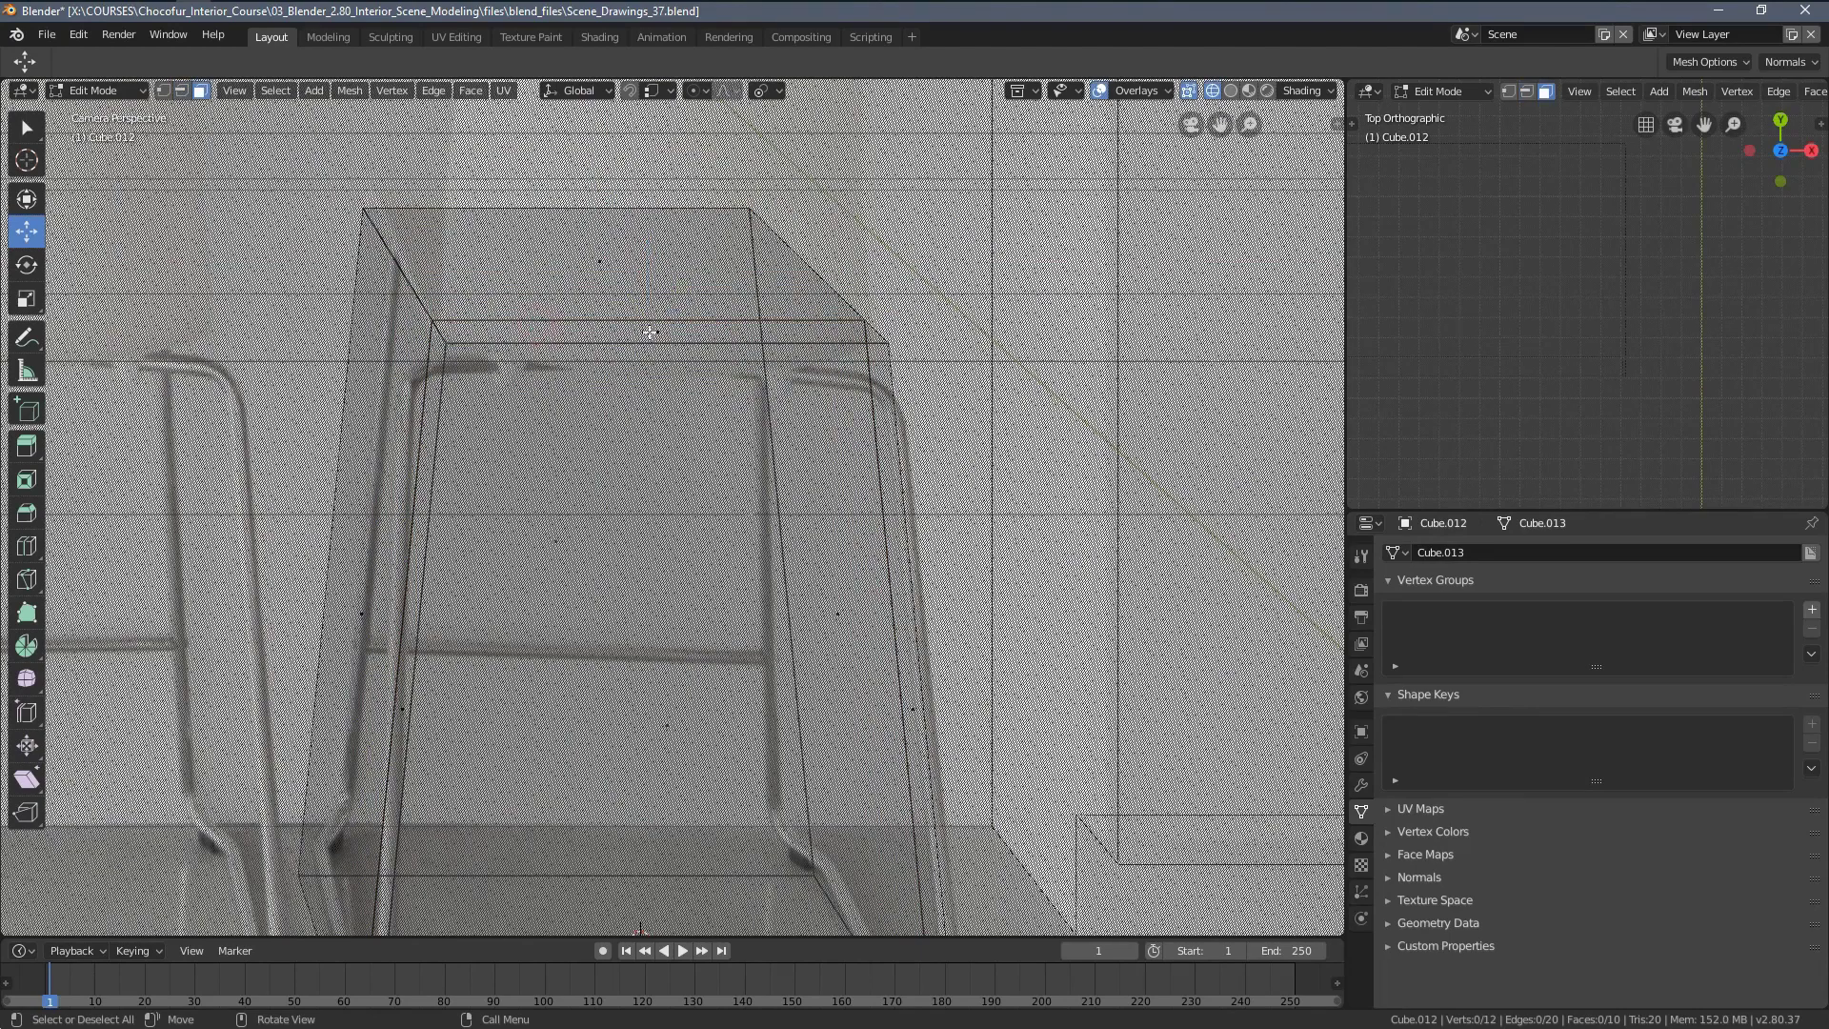
left_click(650, 333)
scroll(748, 481, "down", 3)
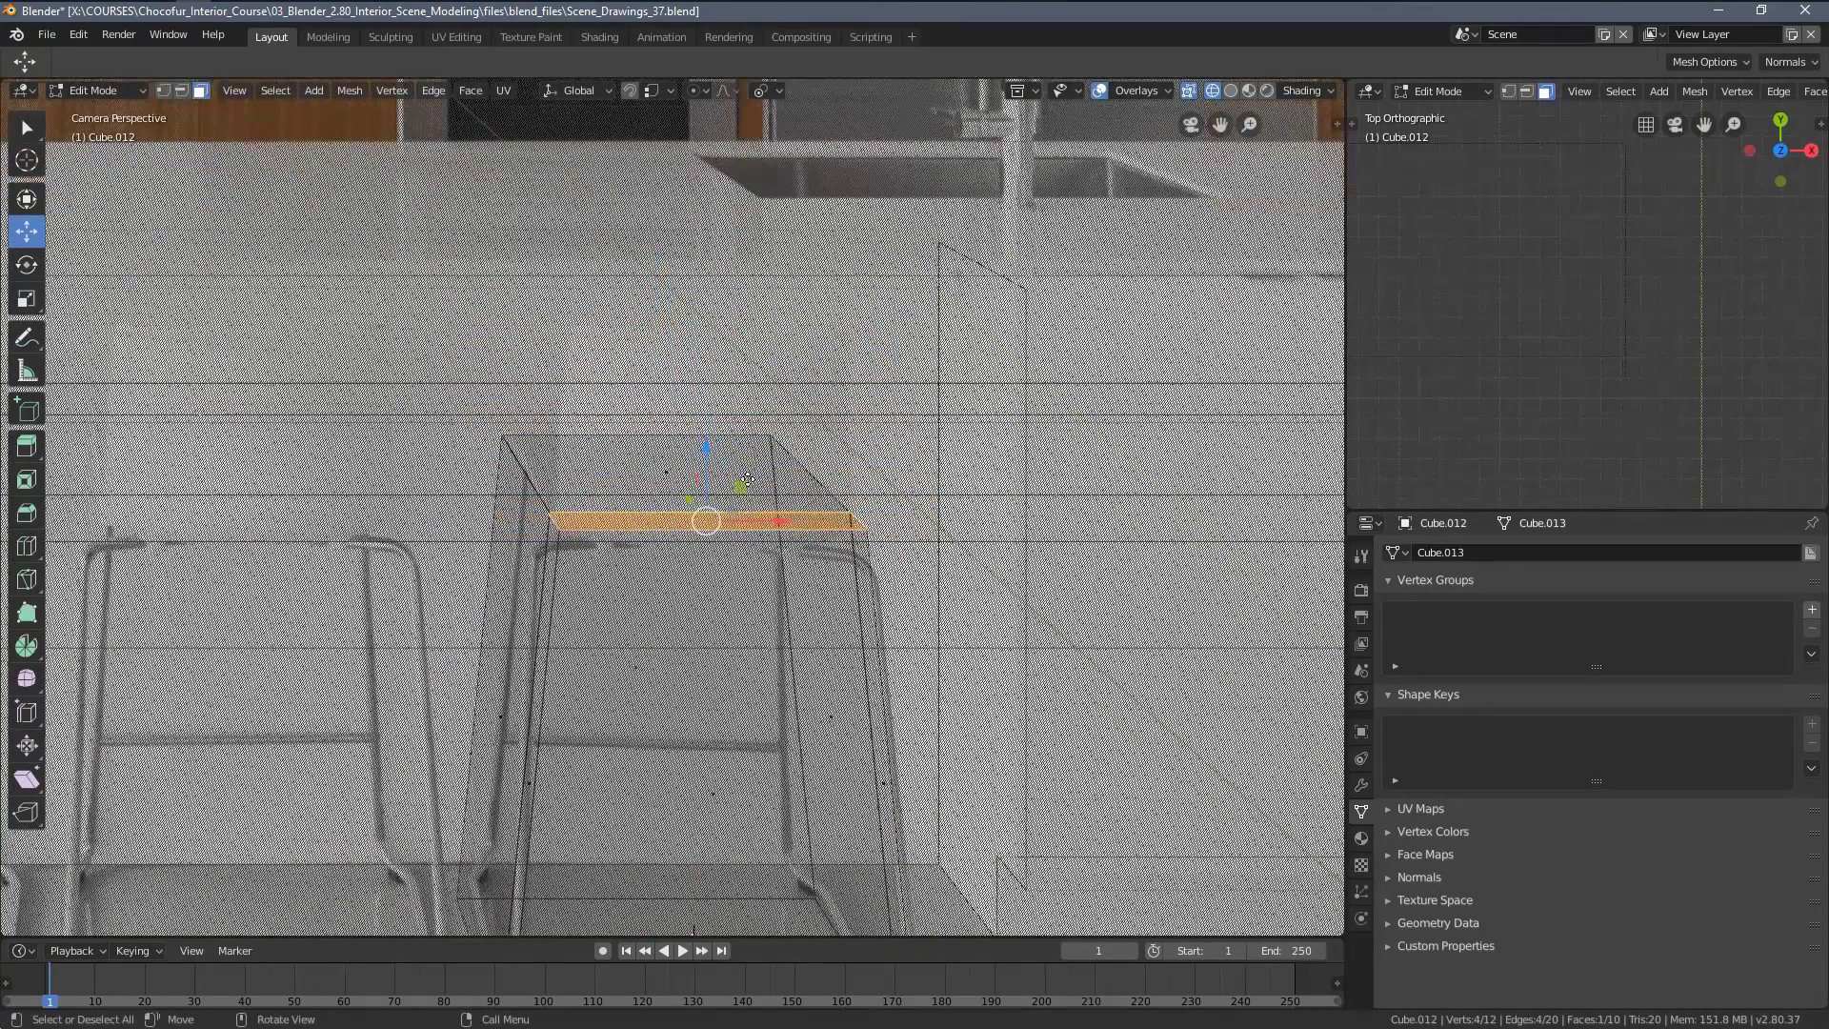
key("e")
left_click(752, 305)
key("s")
key("x")
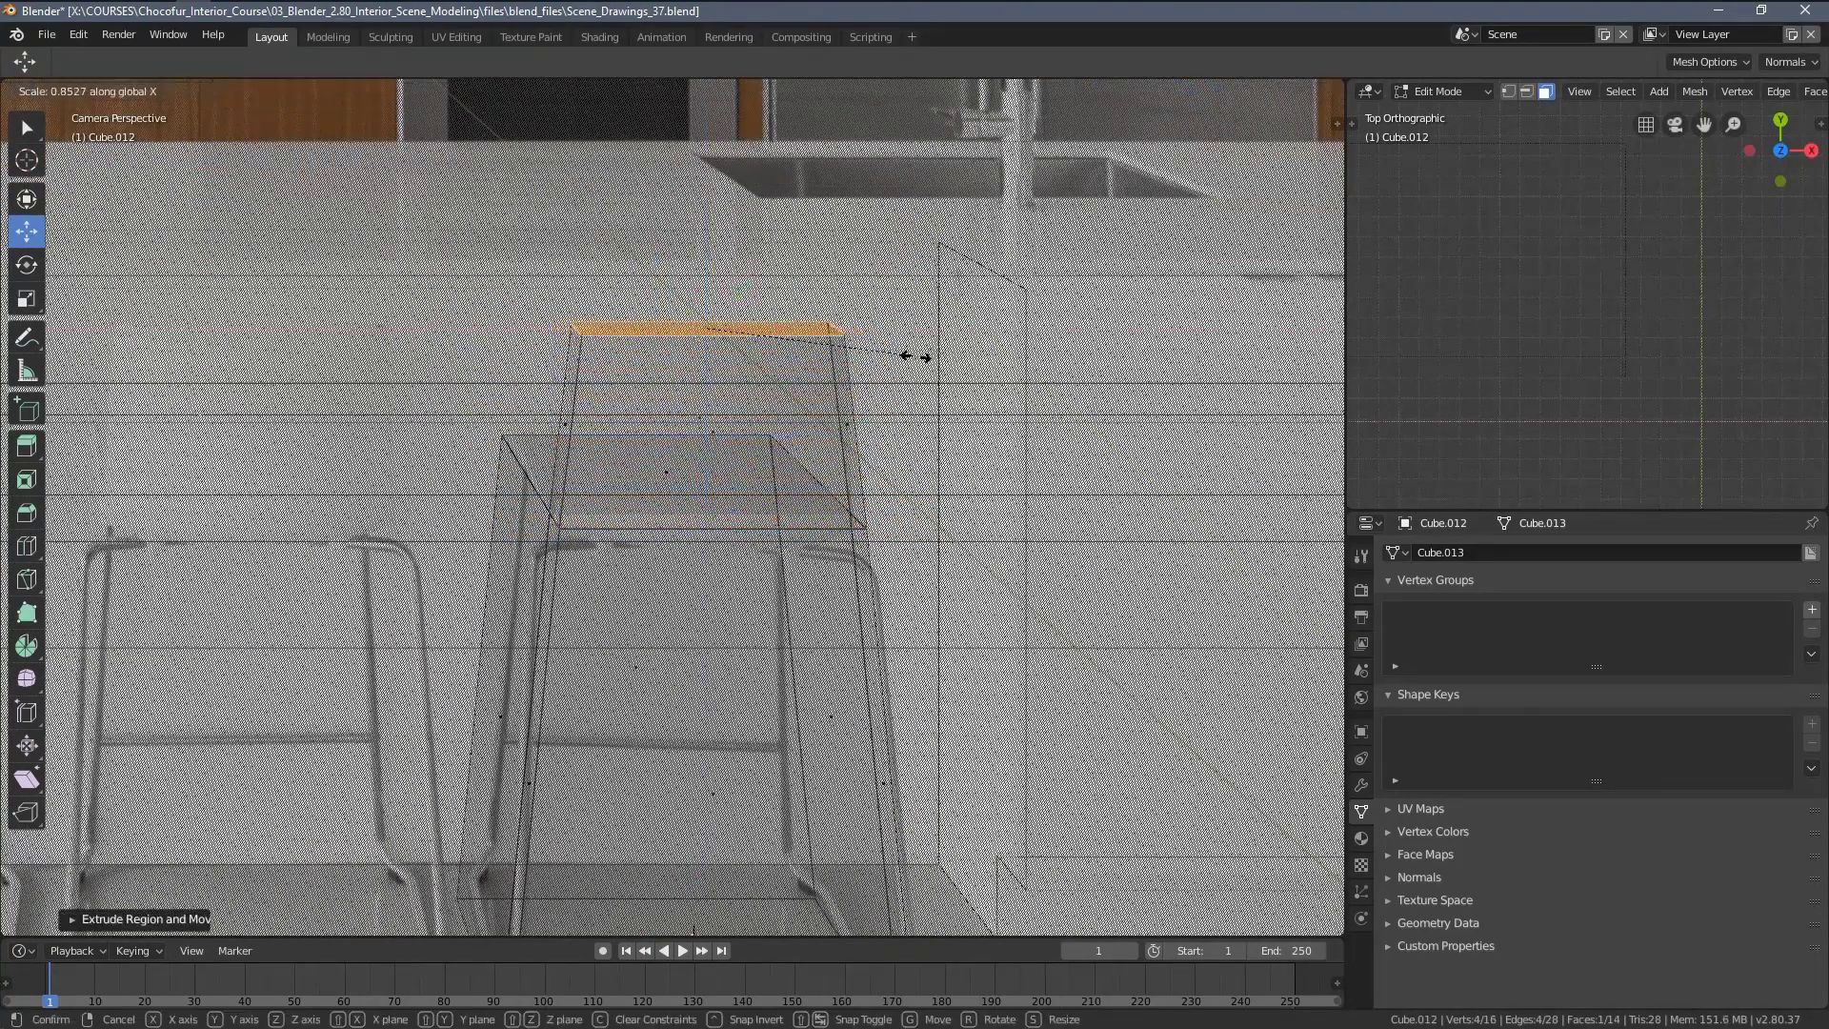
left_click(915, 356)
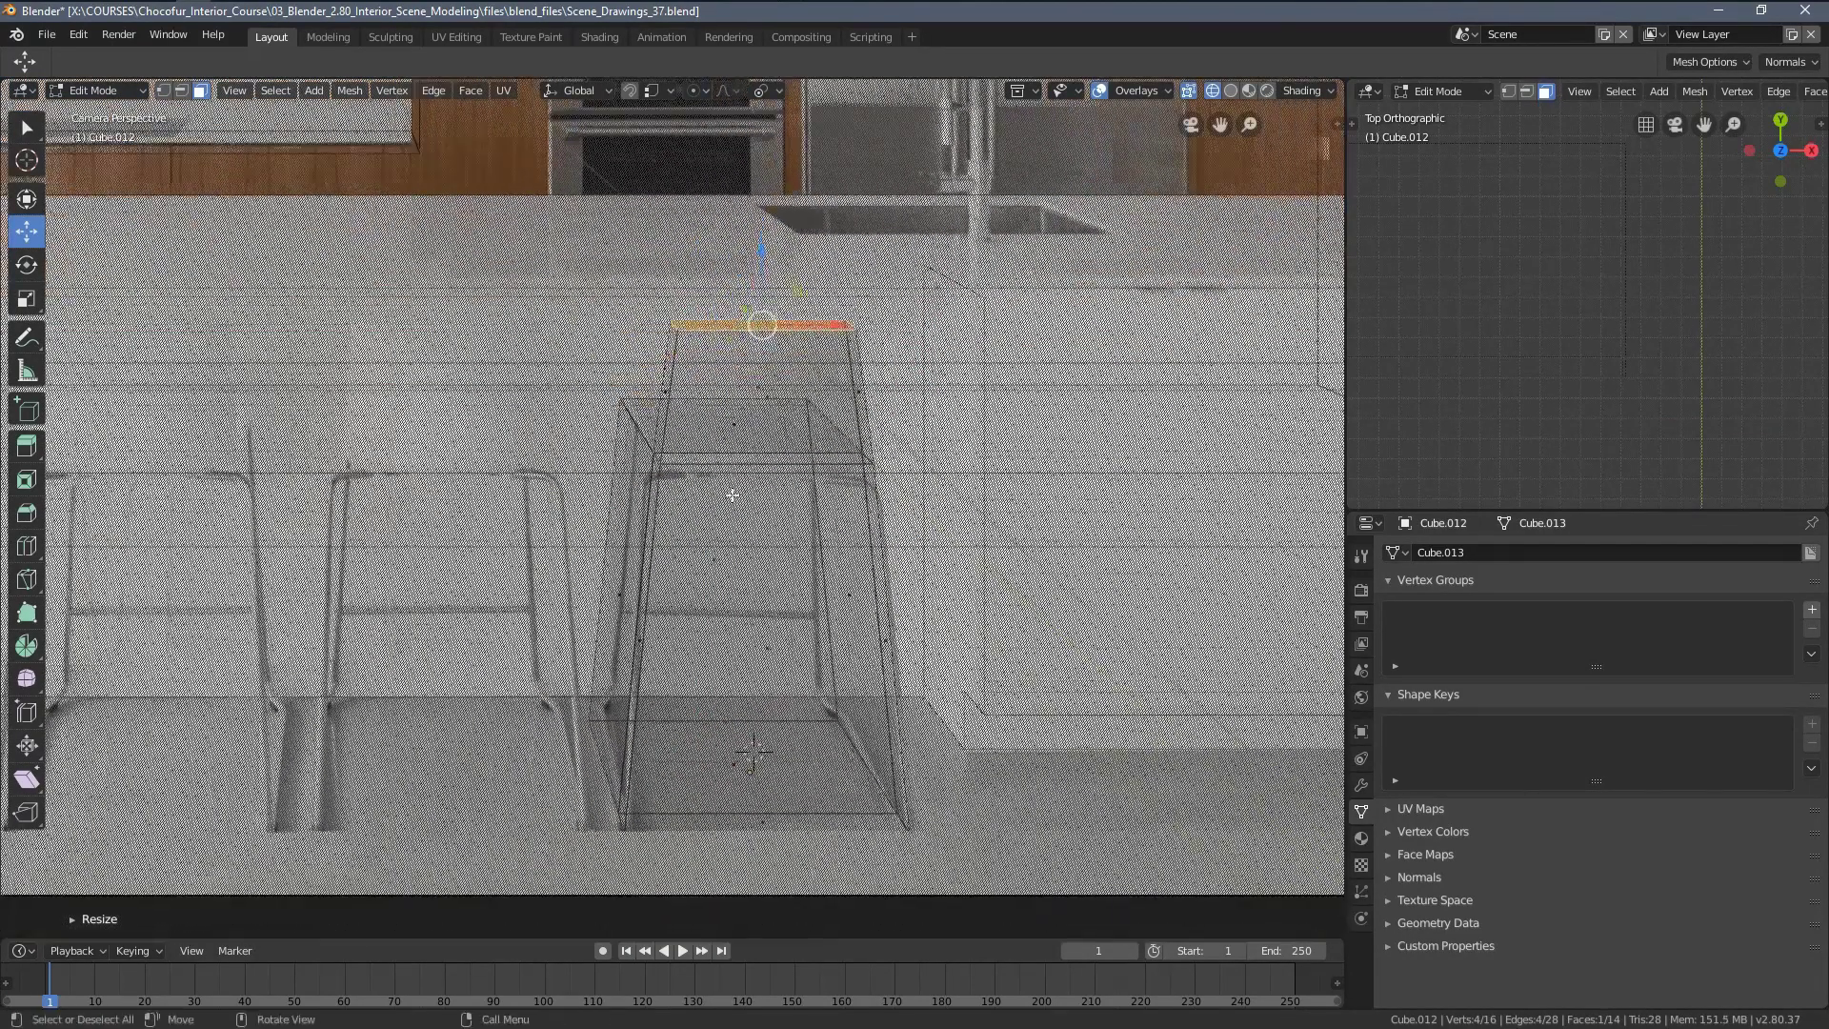
Return to Object Mode and check the stool block in solid shading, ending in wireframe
key("Tab")
key("z")
left_click(837, 535)
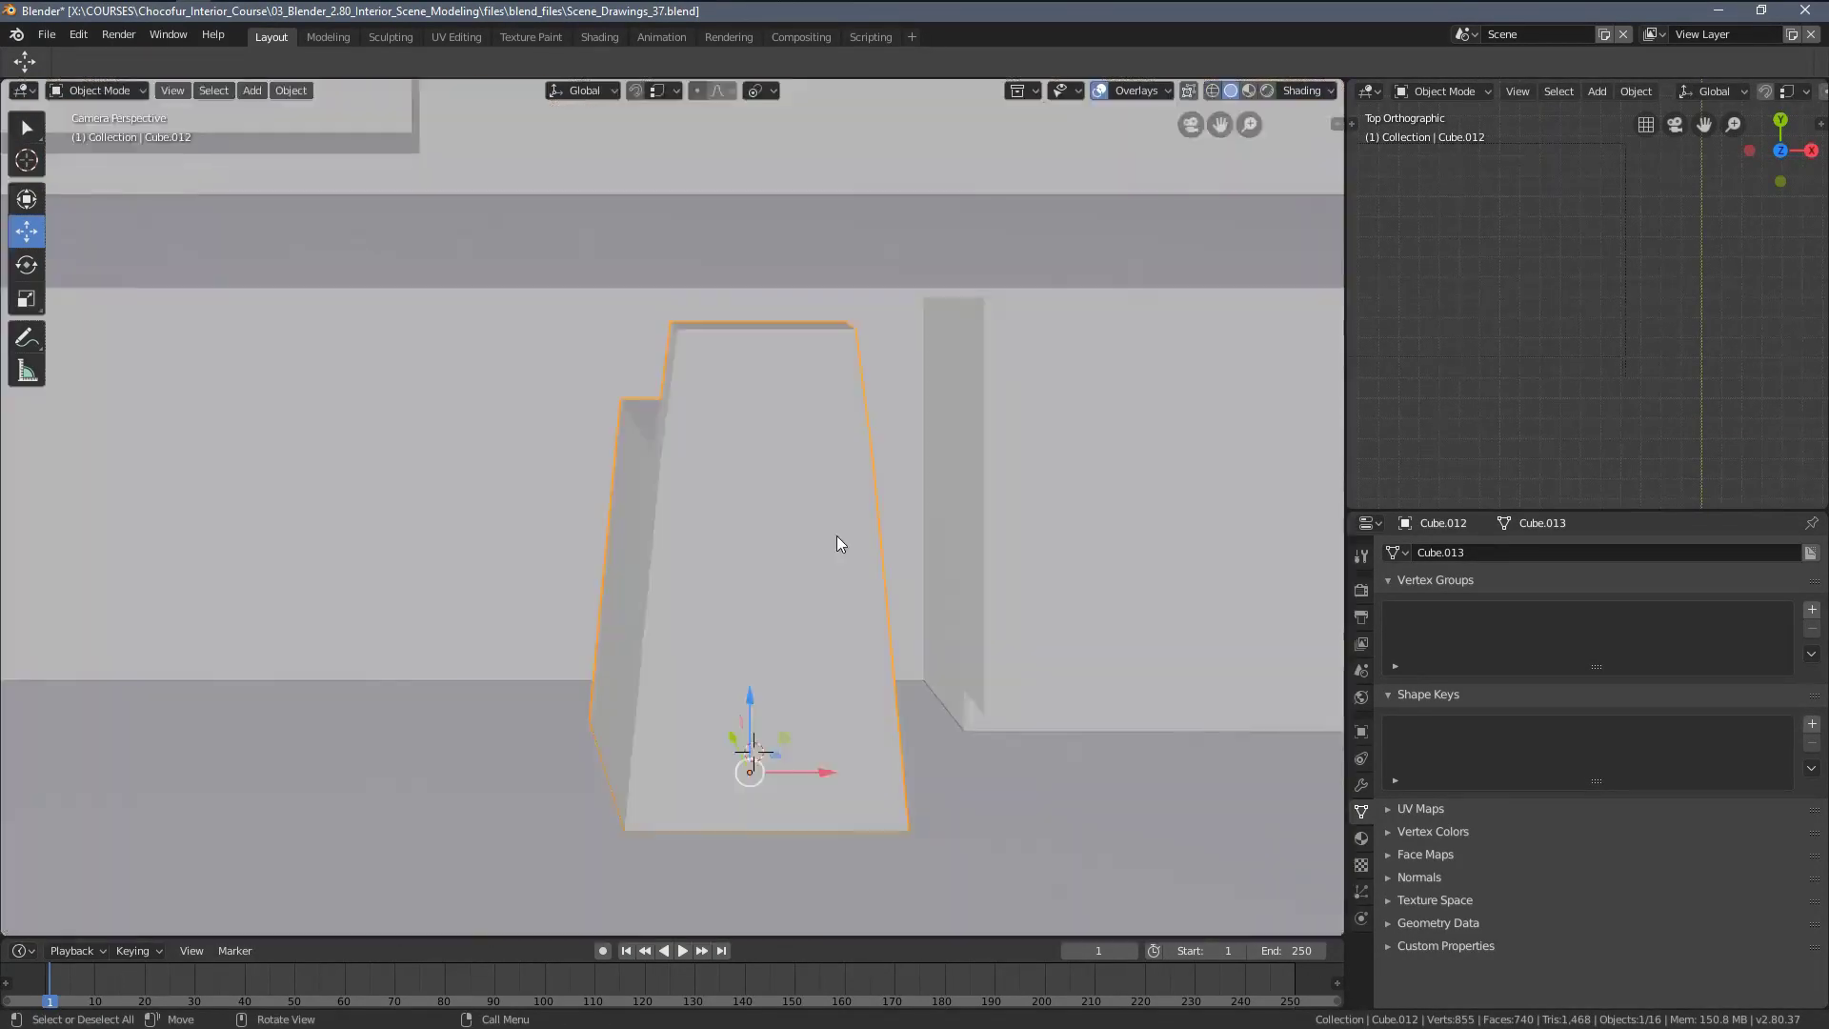
key("z")
left_click(715, 539)
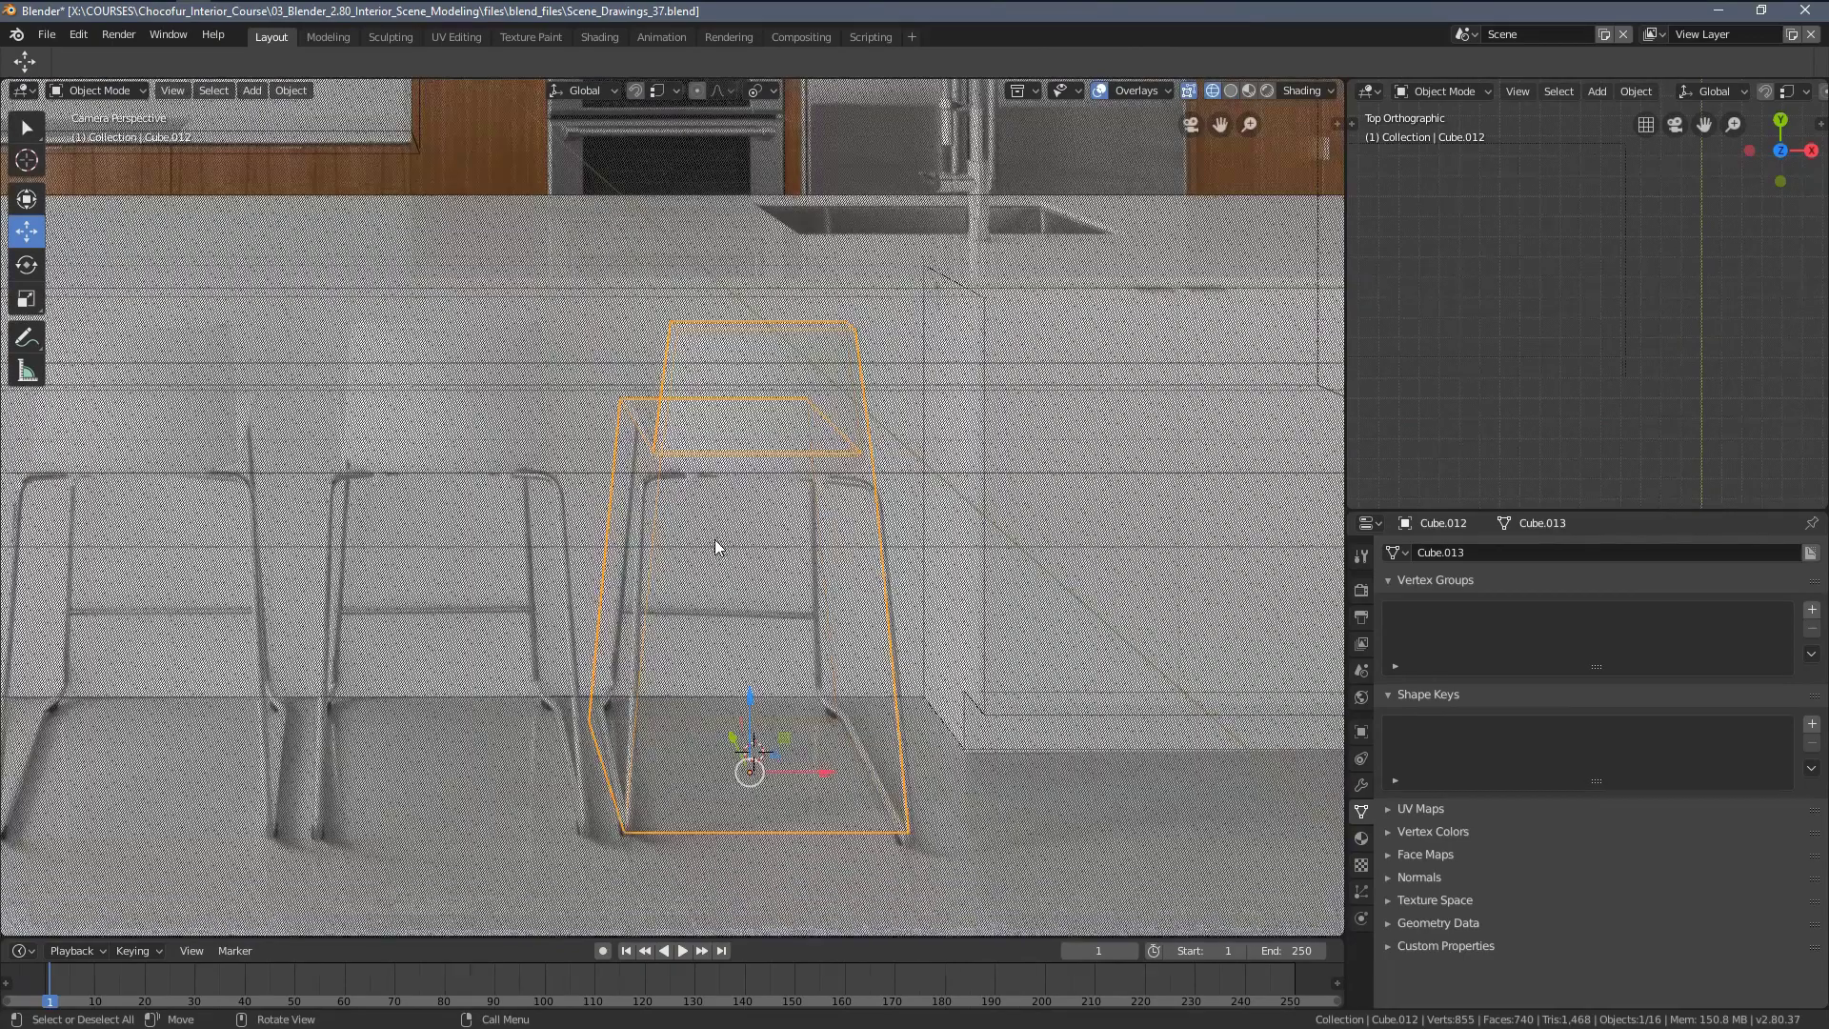
Duplicate the stool block about 0.53 m along negative X and repeat the duplication twice to make four stools
middle_click_drag(731, 554, 849, 534, "shift")
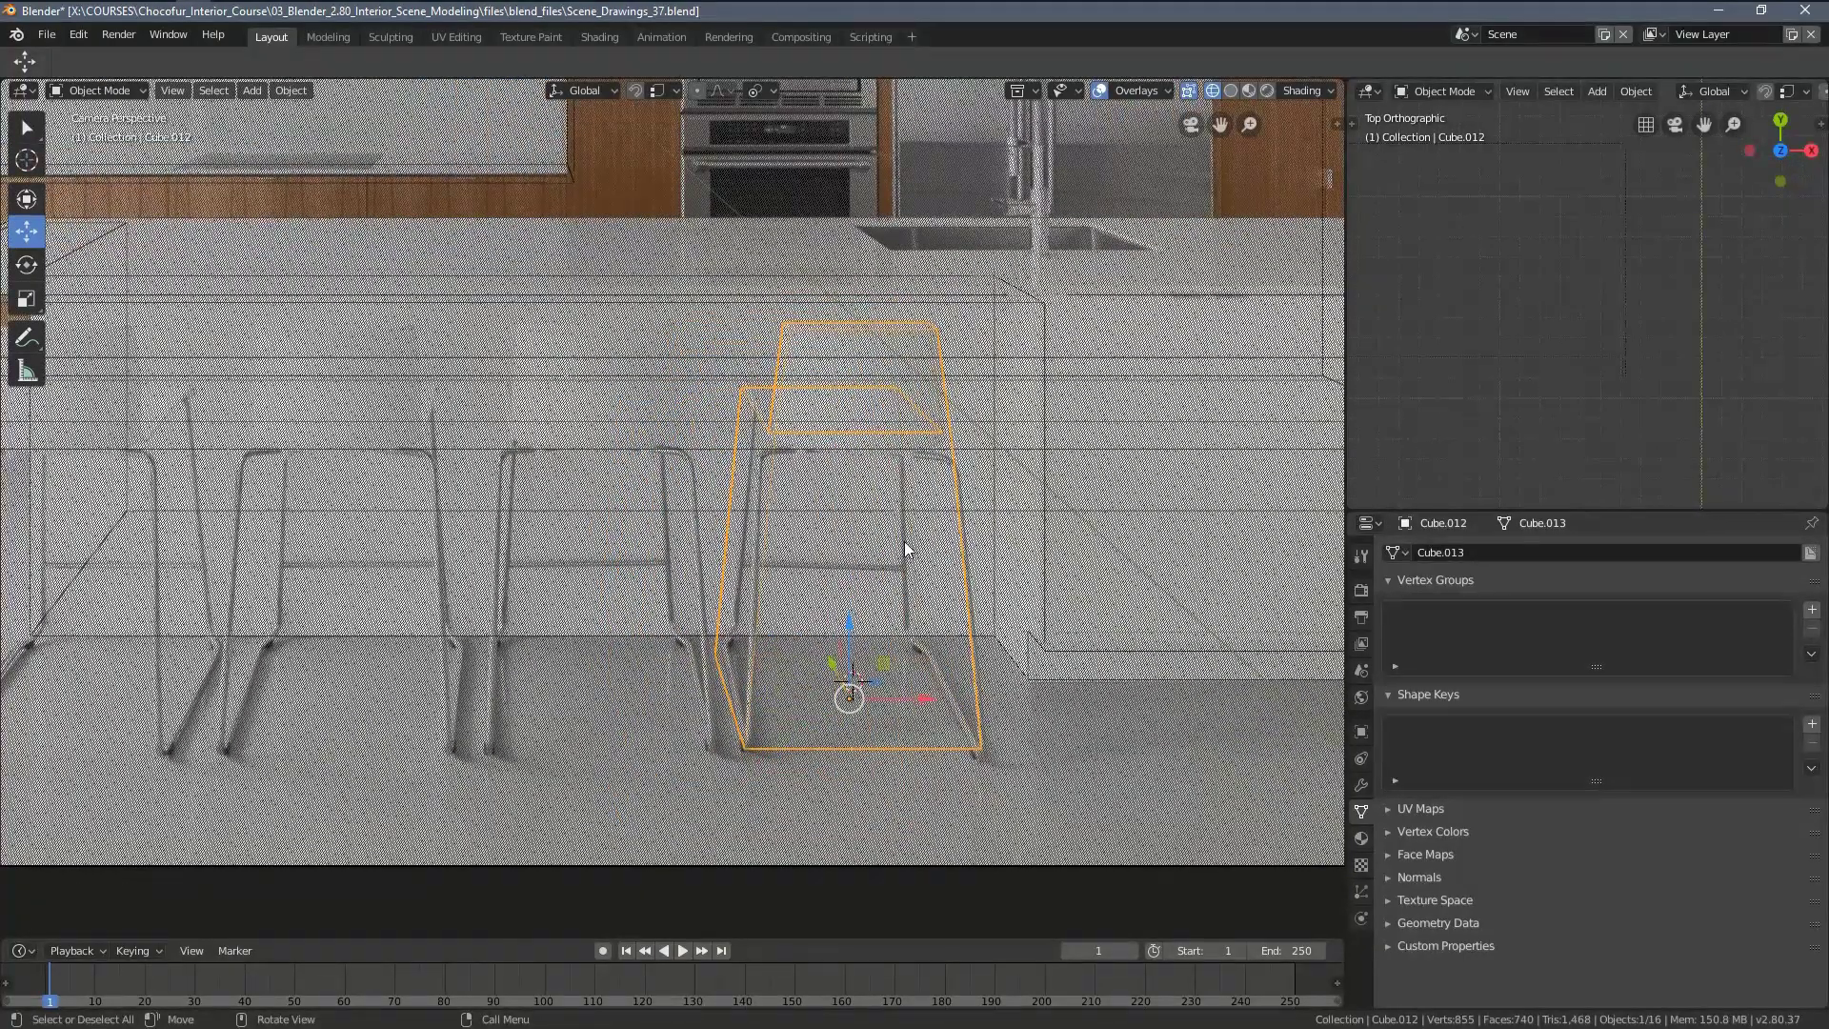
key("shift+d")
key("x")
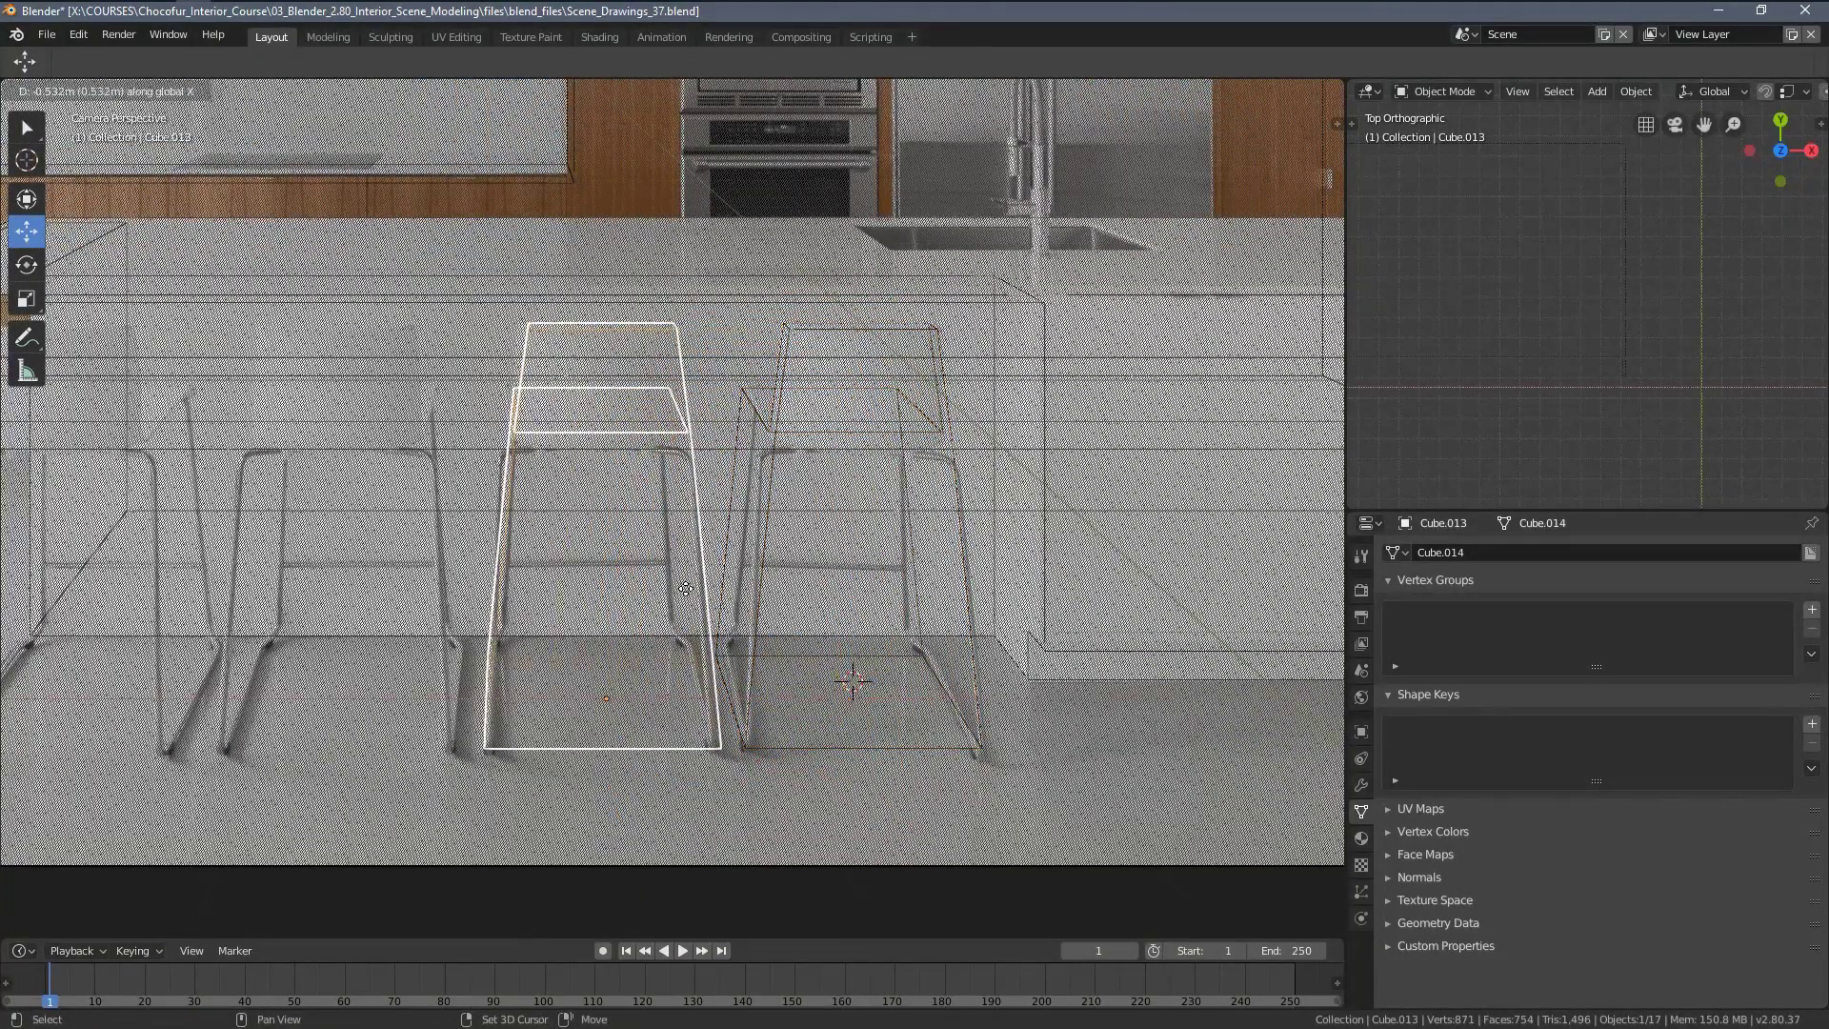
left_click(686, 588)
middle_click_drag(657, 614, 762, 614, "shift")
key("shift+r")
key("shift+r")
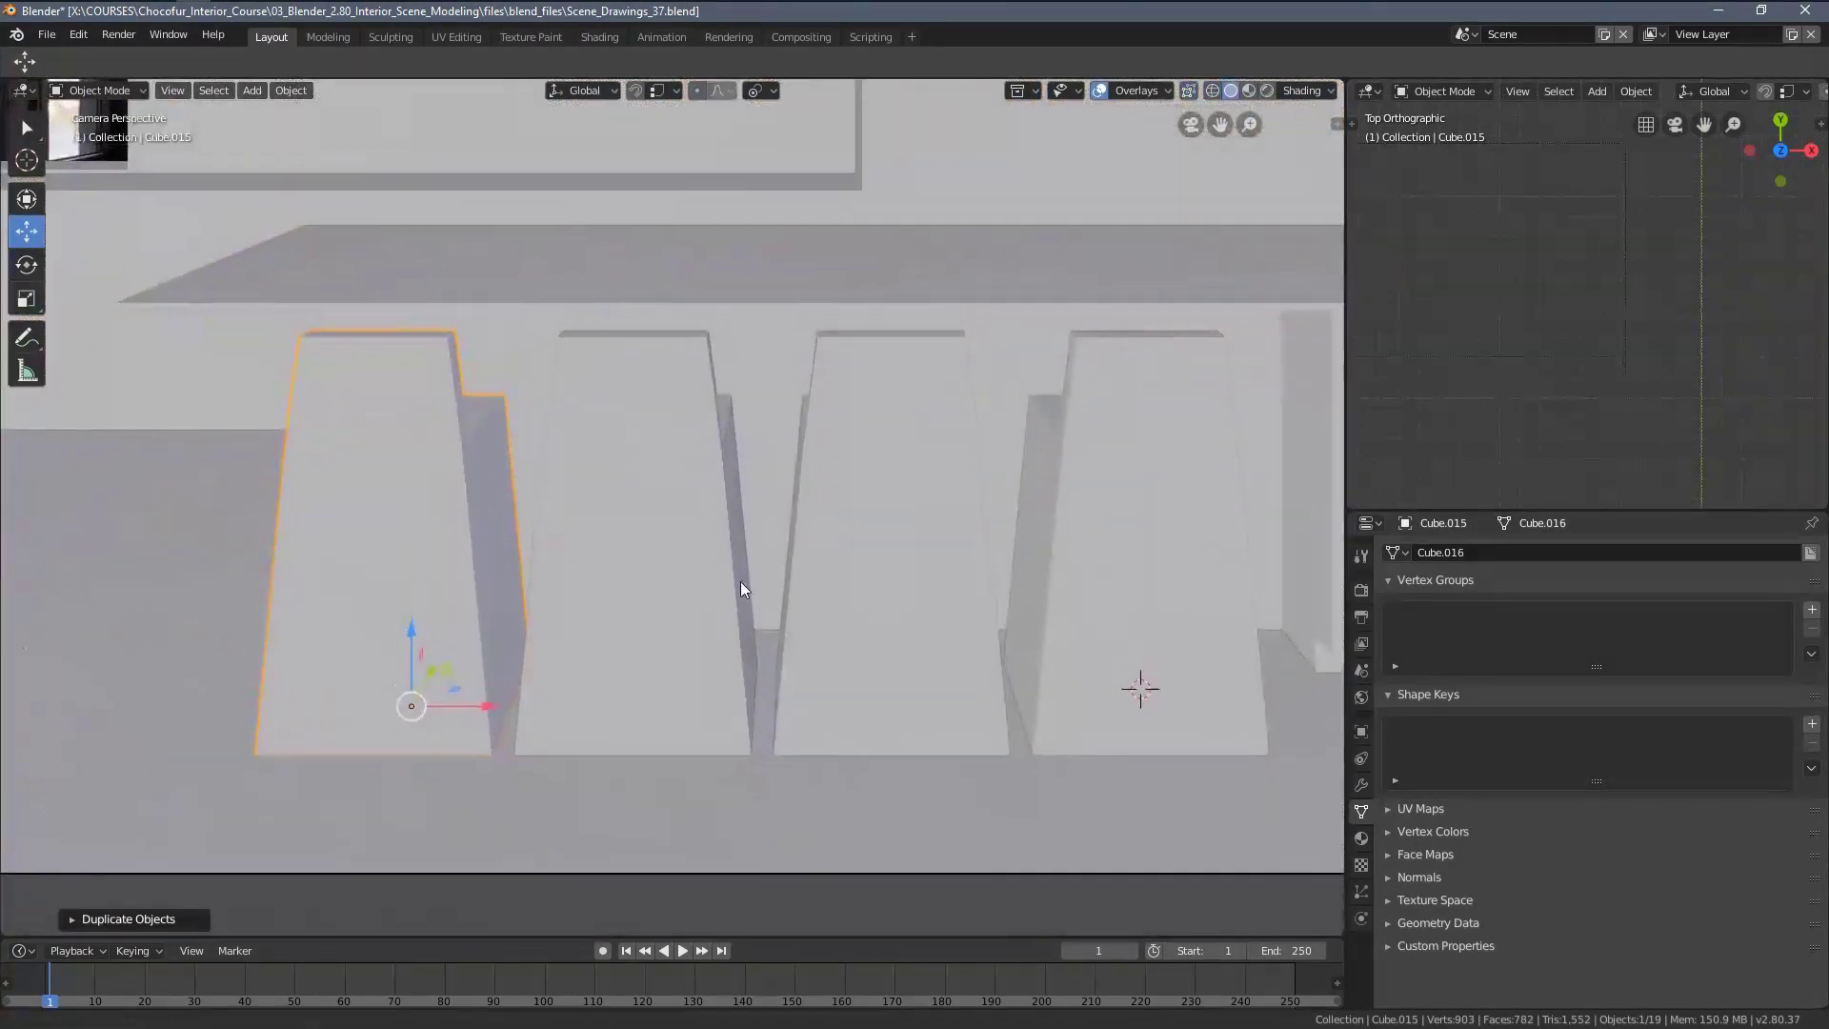
In wireframe shading, move the leftmost stool block along negative X to match the leftmost stool in the photo
key("z")
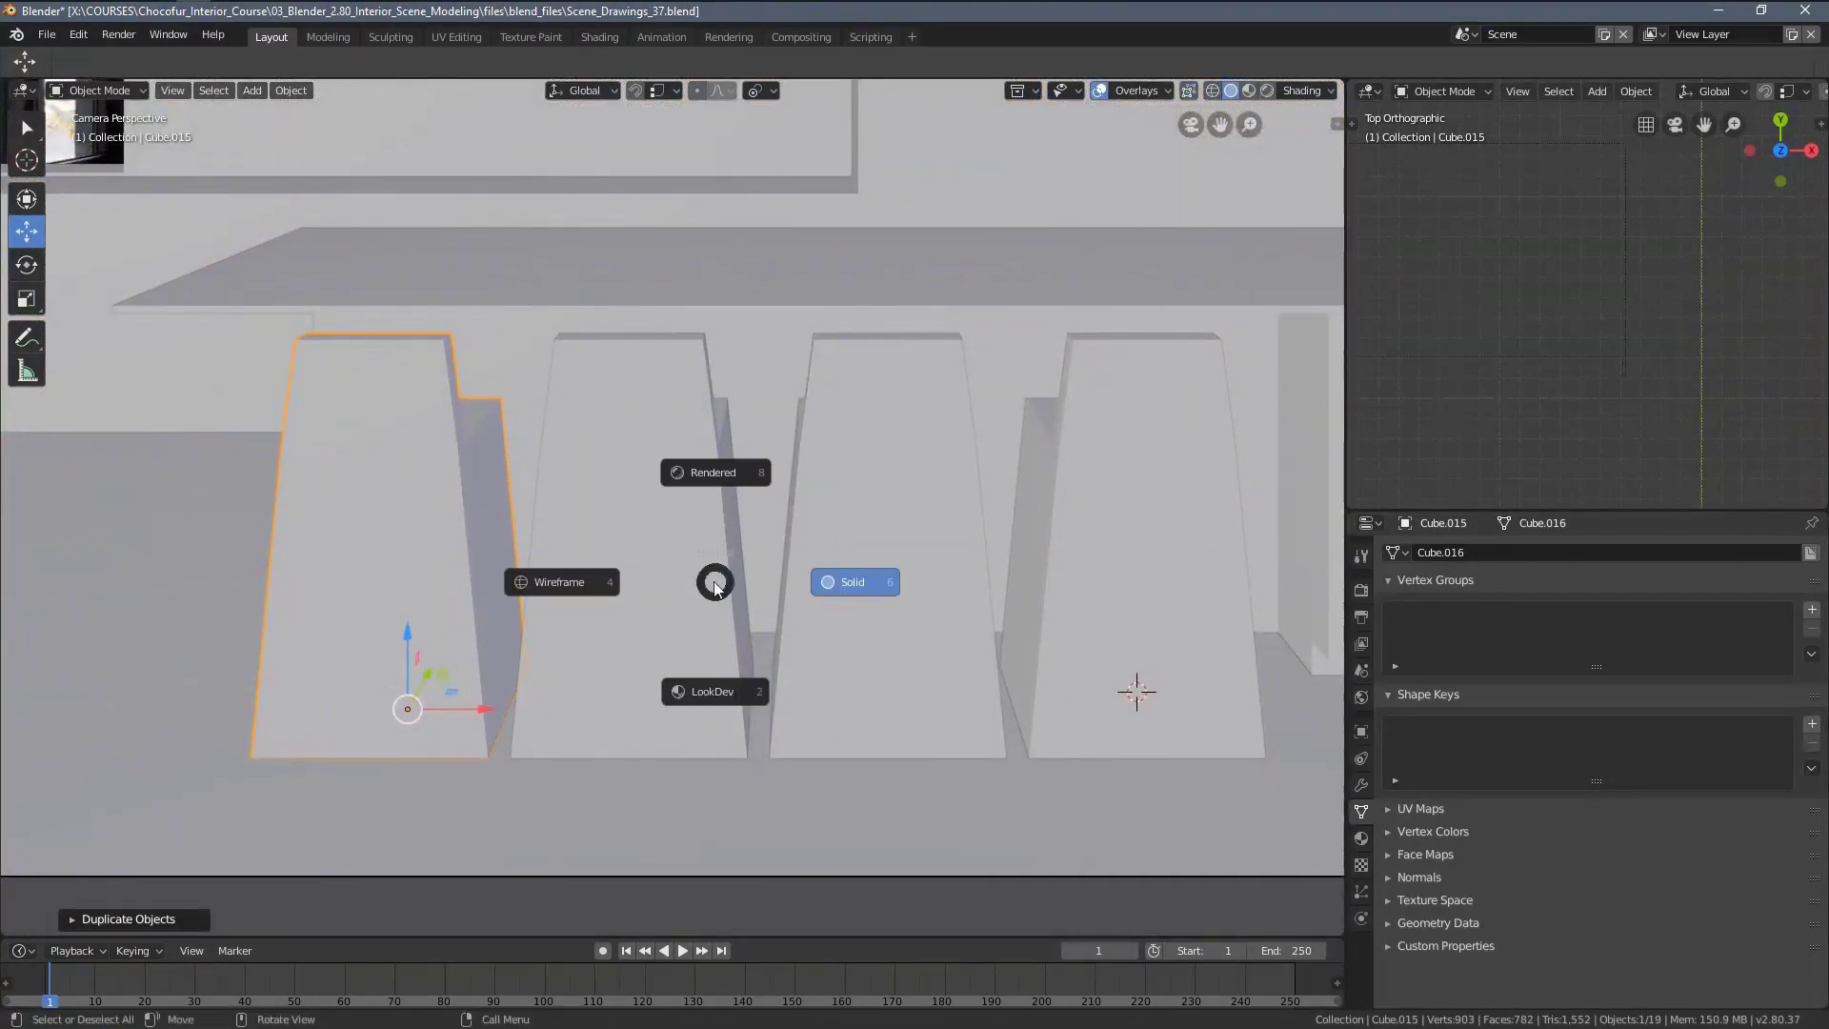
left_click(592, 600)
middle_click_drag(677, 571, 707, 510, "shift")
scroll(486, 641, "up", 2)
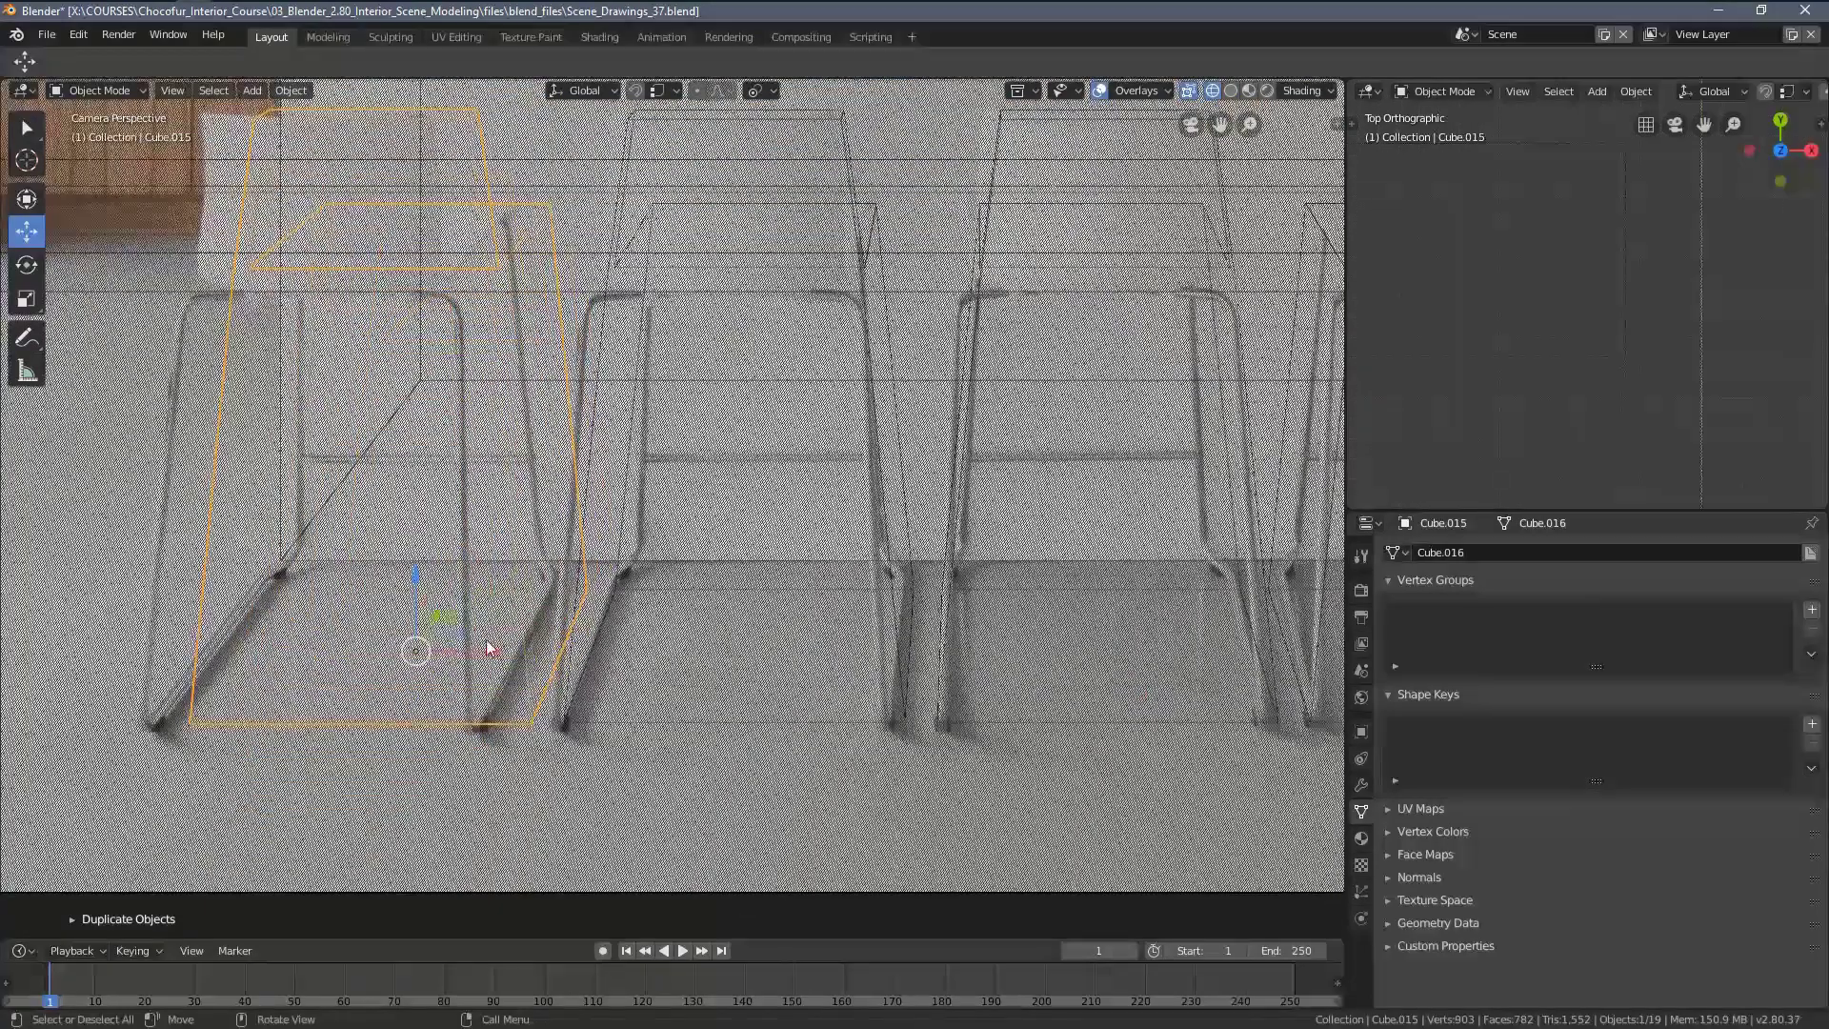
left_click_drag(488, 648, 452, 648)
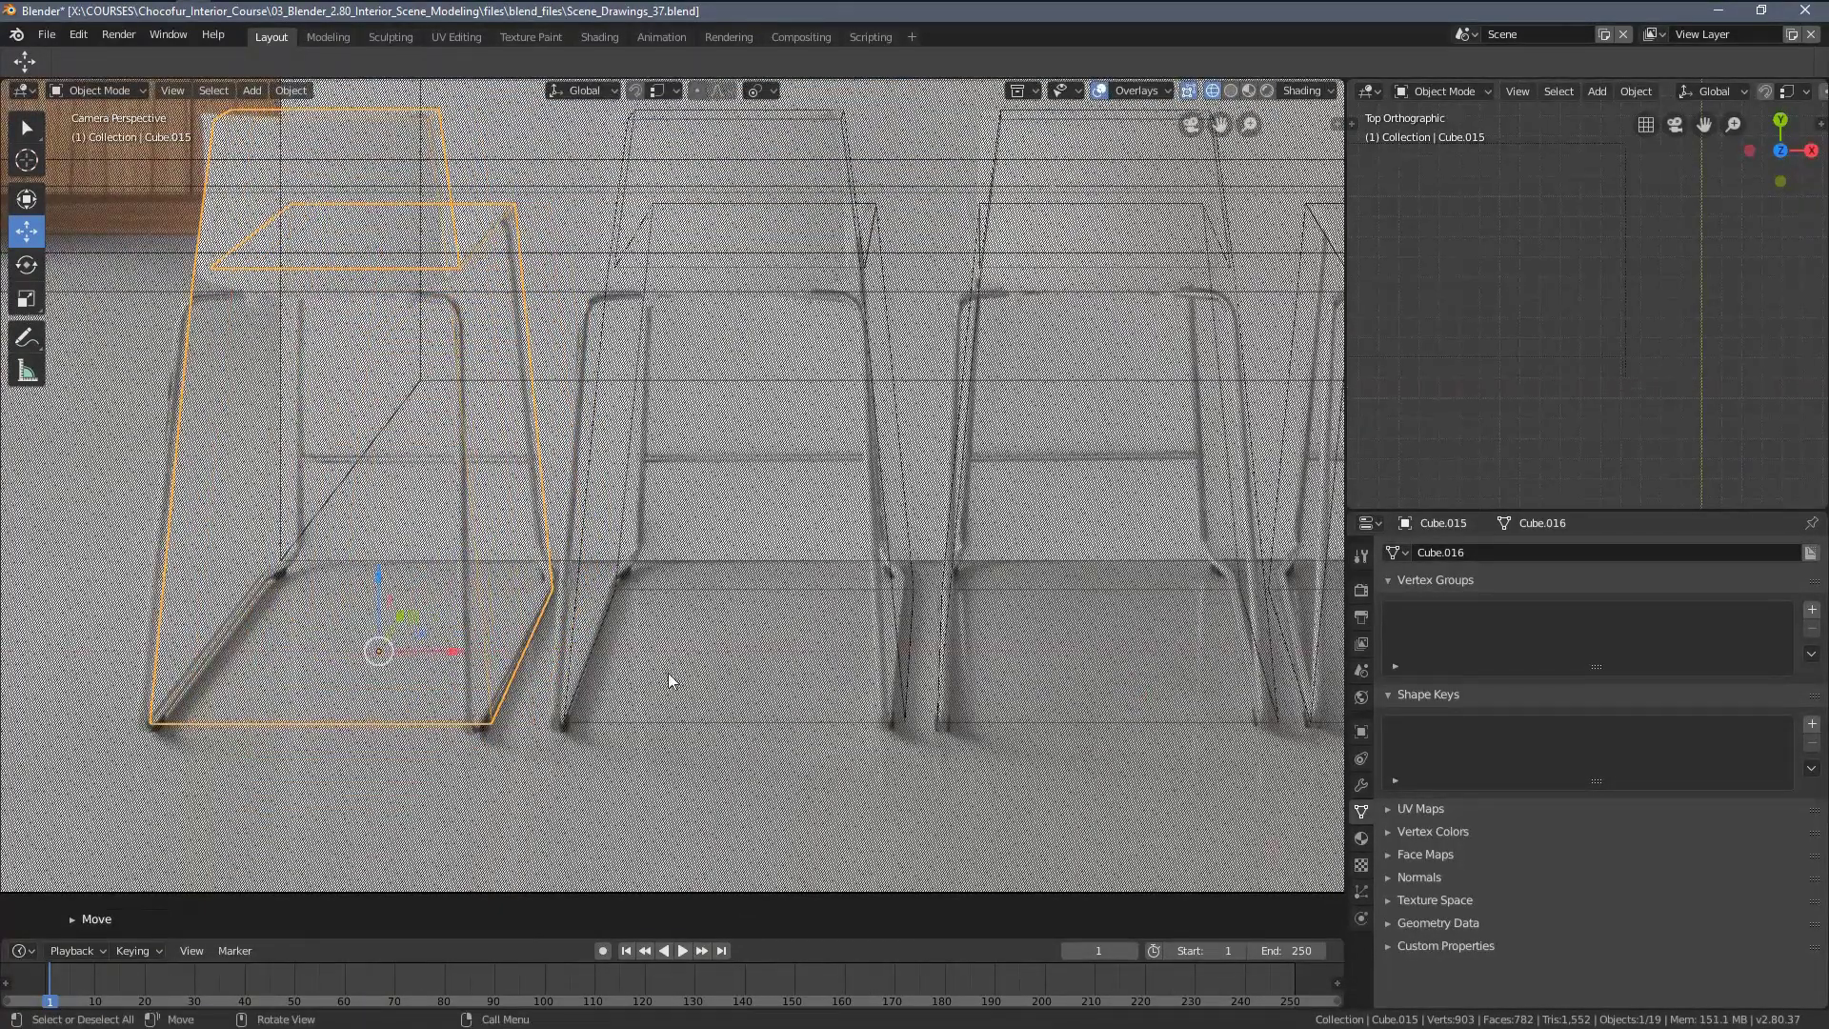
Select the second stool block from the left and nudge it along negative X to fit its photo counterpart
left_click(661, 730)
left_click(669, 732)
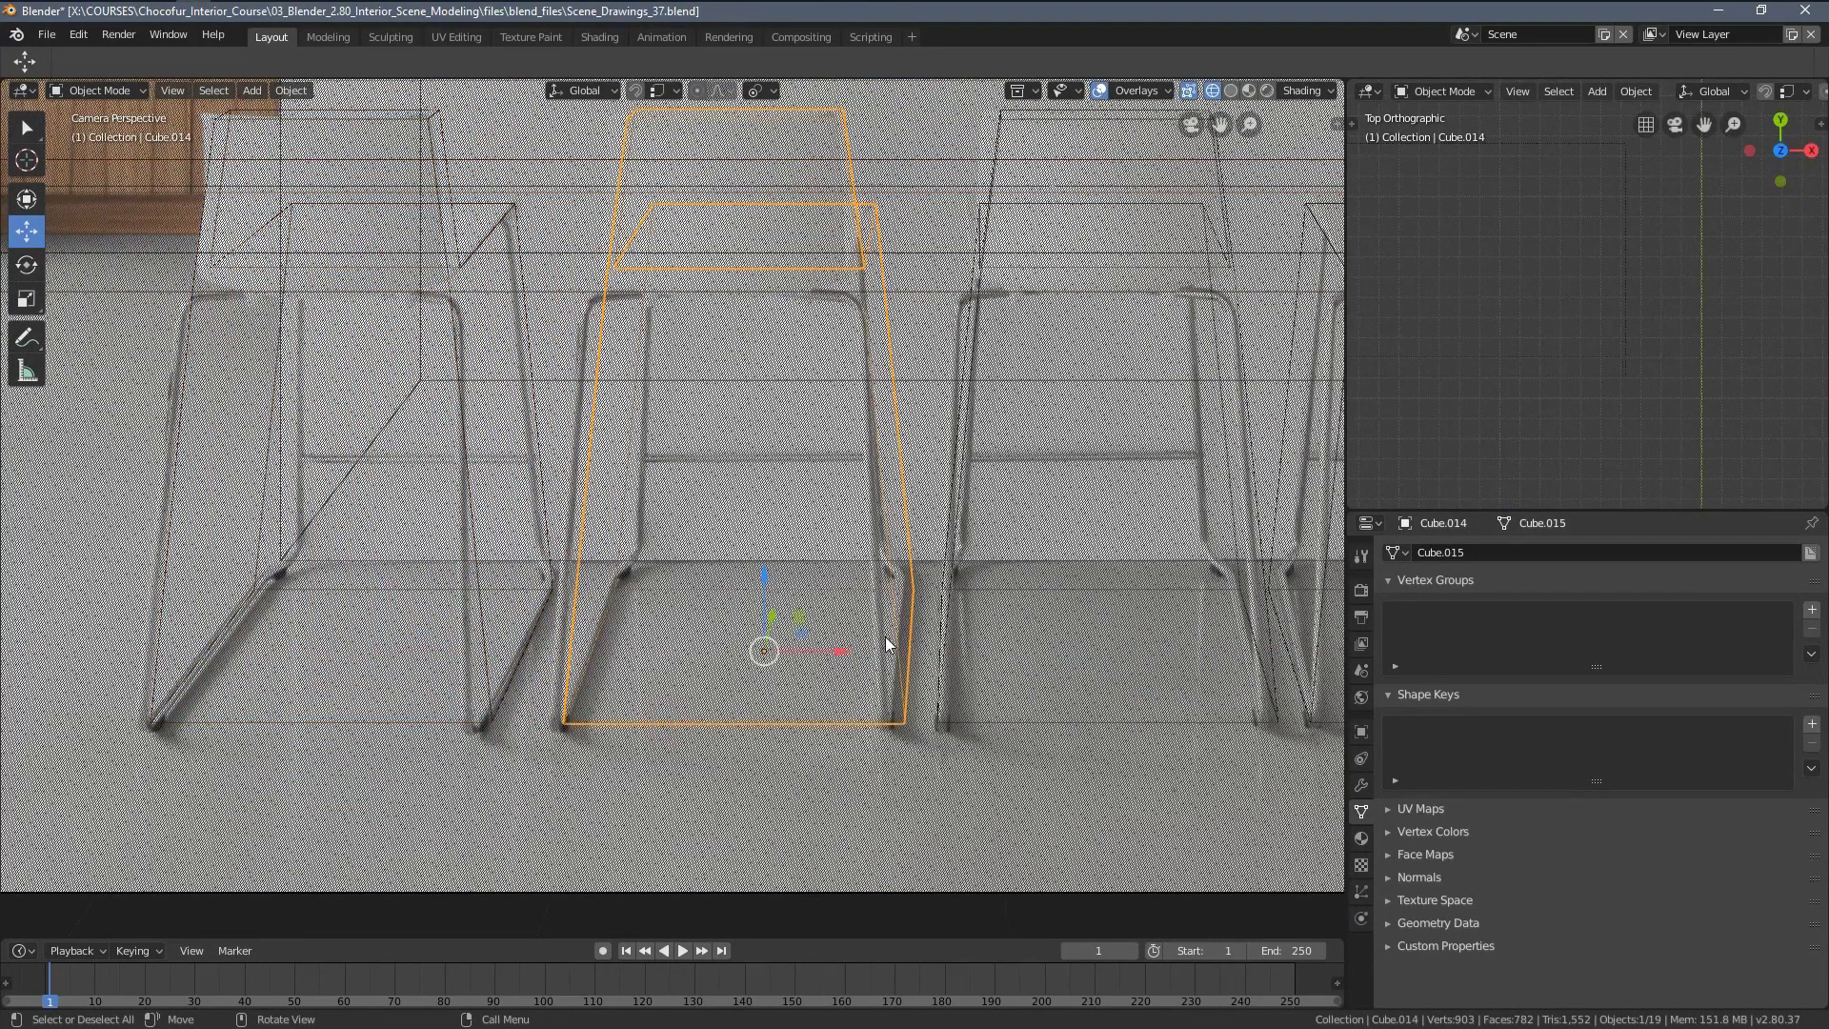
left_click_drag(843, 650, 831, 650)
middle_click_drag(927, 667, 707, 670, "shift")
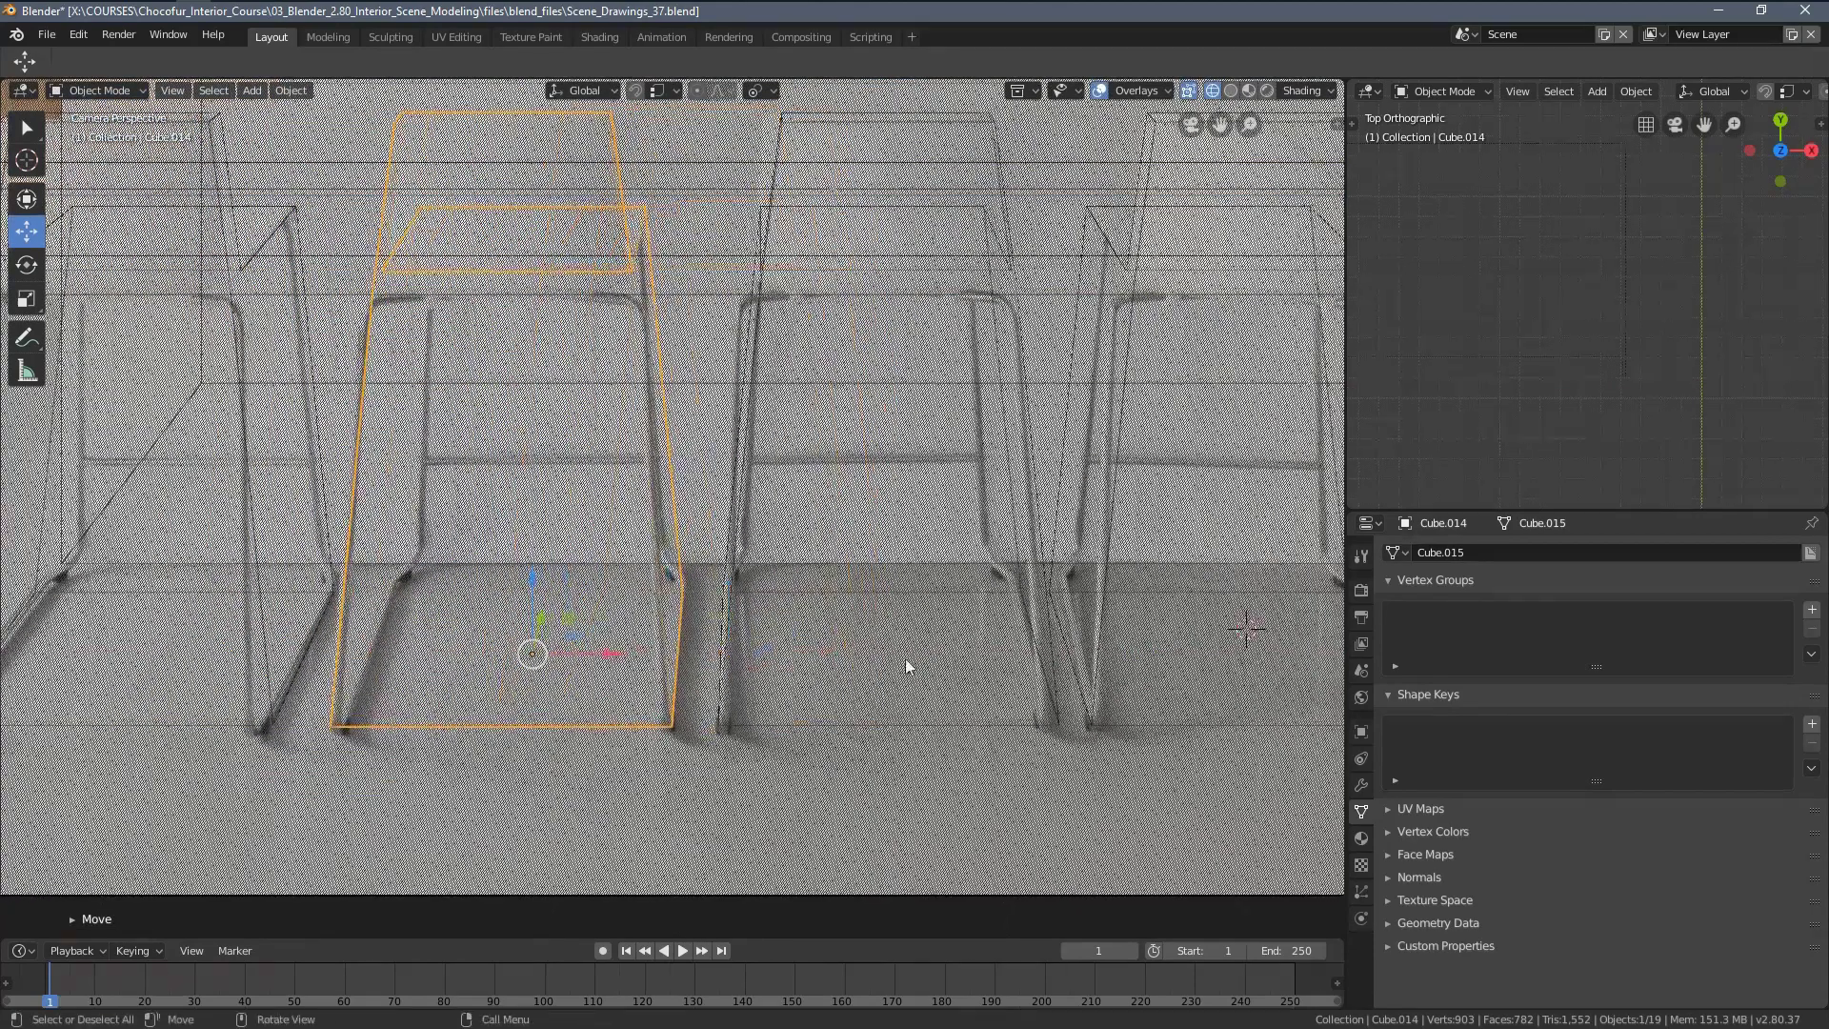
Switch to solid shading and move the rightmost stool block slightly along positive X to even out the spacing
key("z")
left_click(935, 584)
scroll(934, 574, "down", 4)
middle_click_drag(859, 491, 831, 551, "shift")
scroll(831, 551, "up", 2)
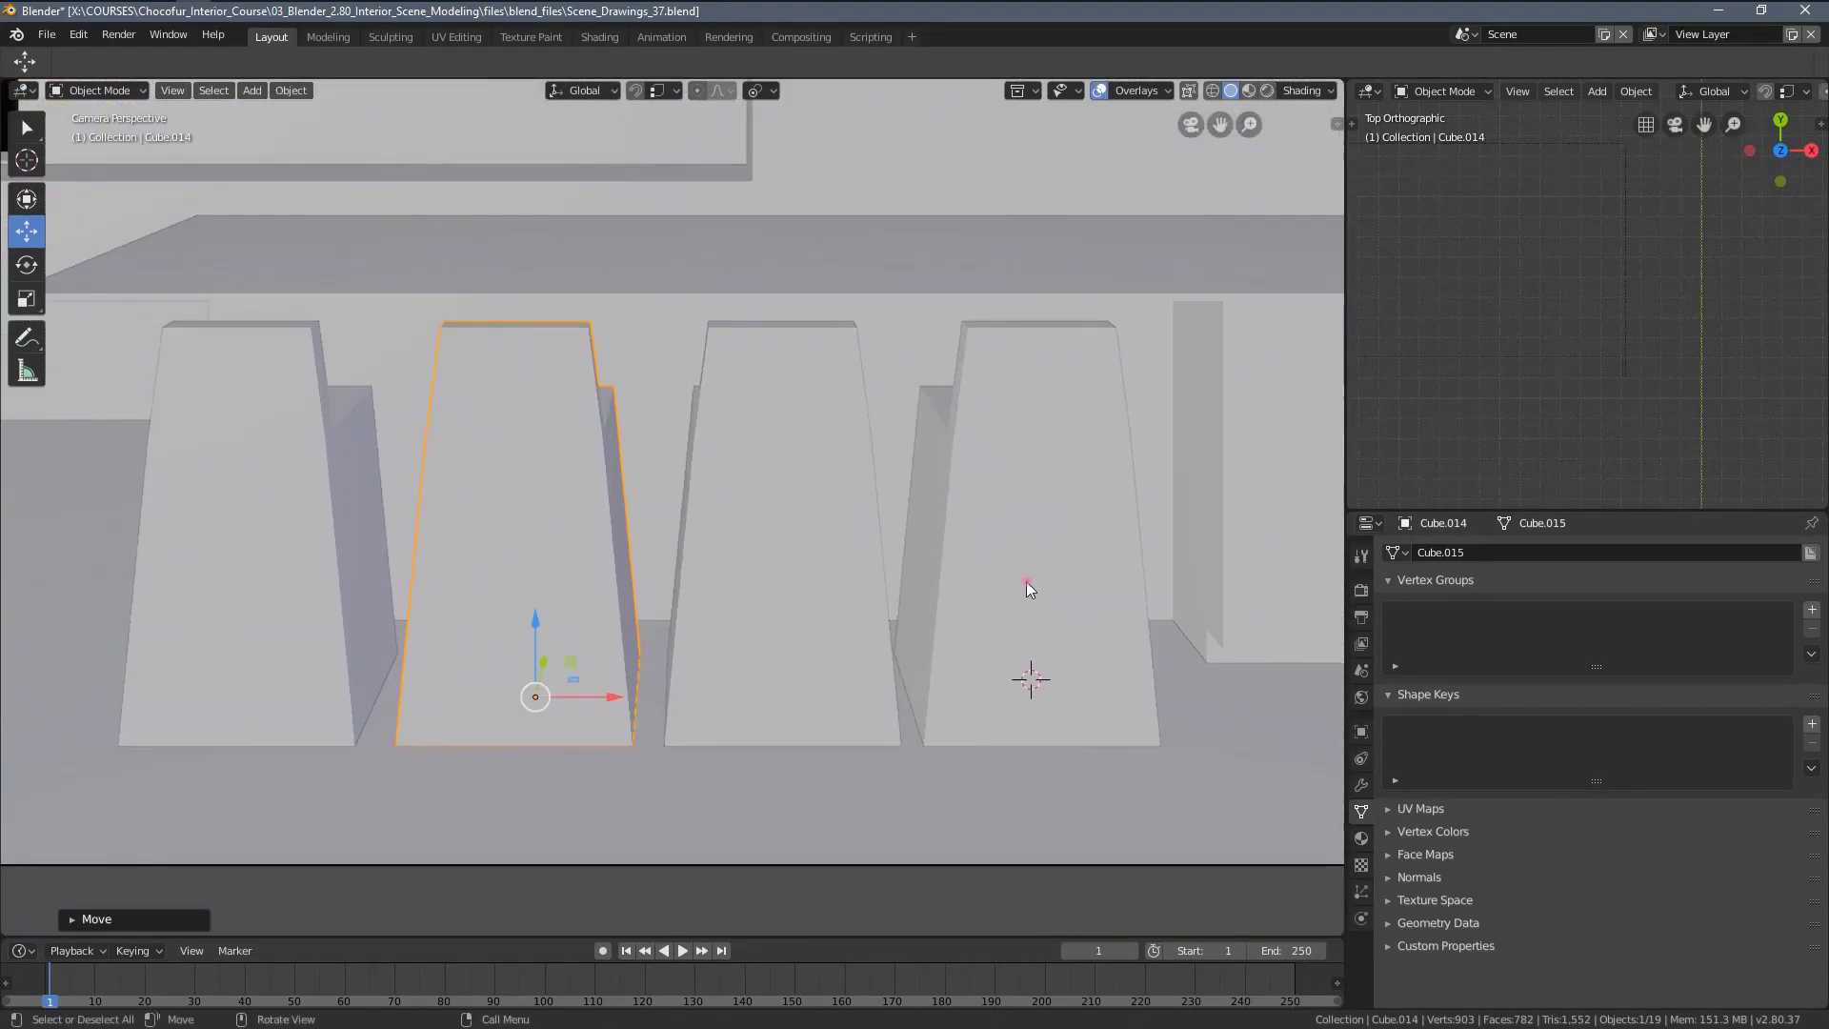
left_click(1026, 581)
left_click_drag(1093, 695, 1111, 695)
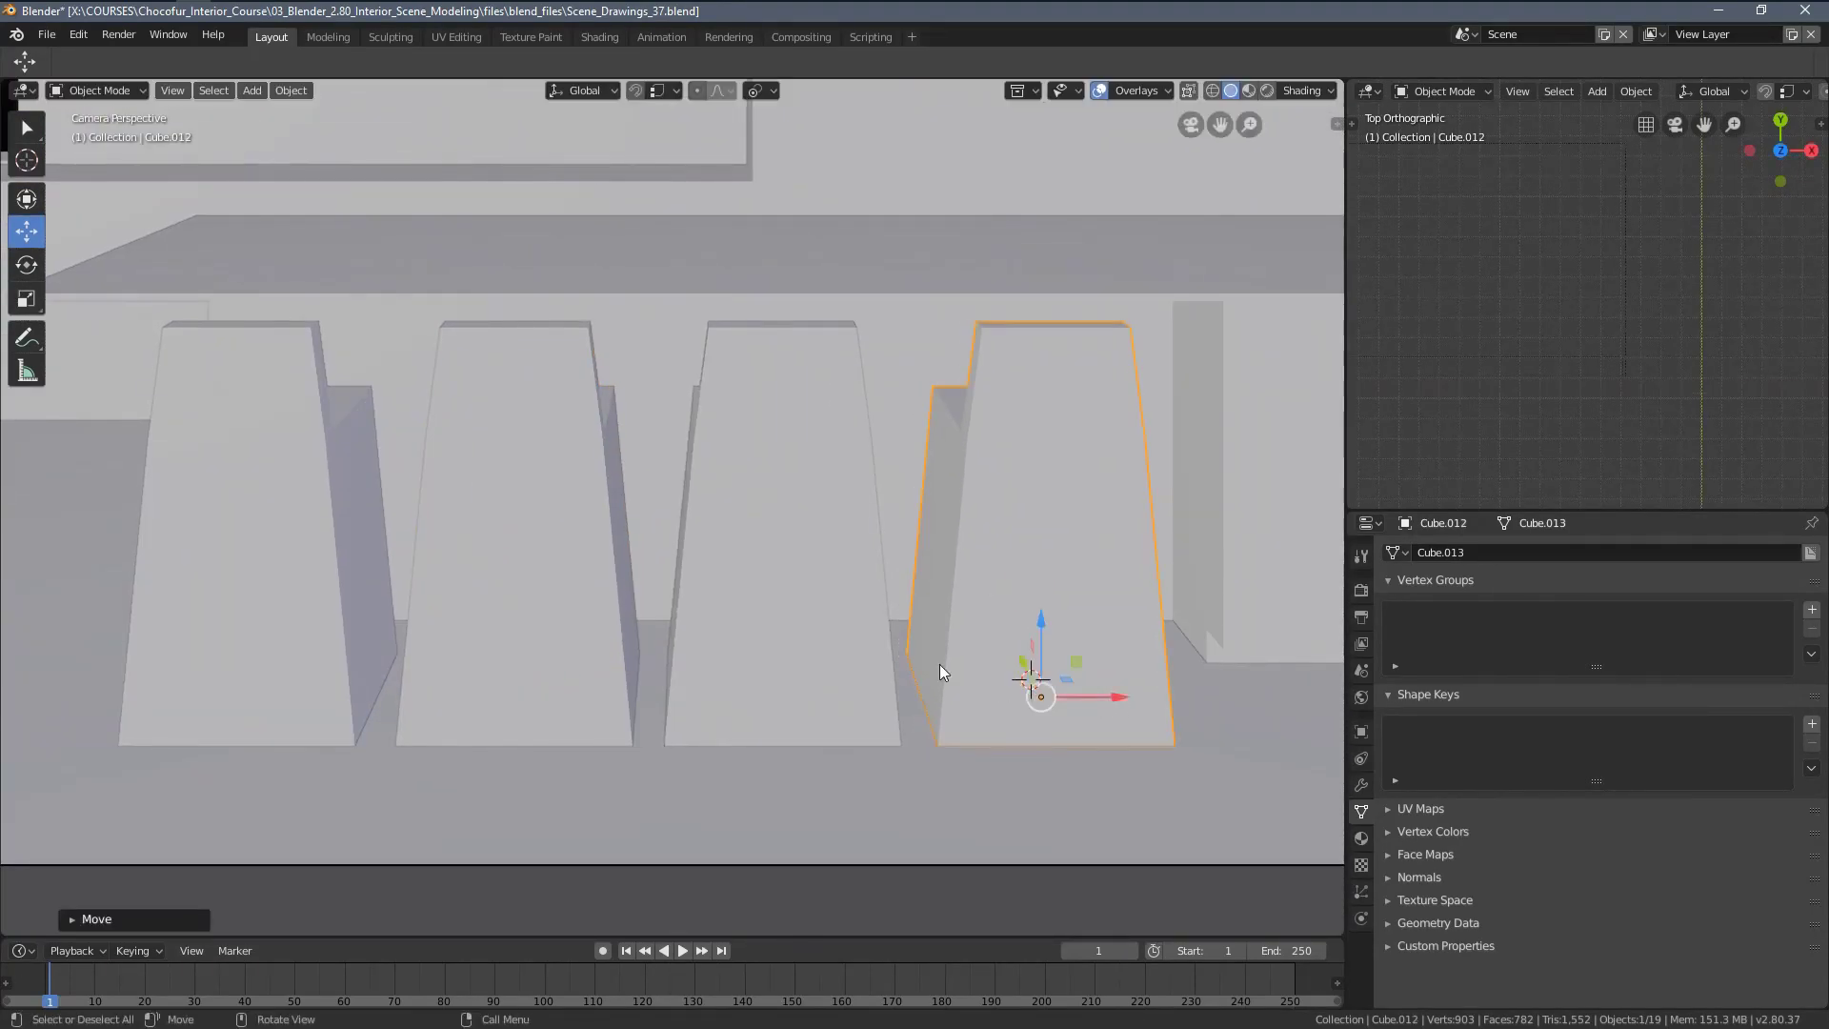
Compare the stools, island and kitchen wall with the background photo in wireframe and solid shading
scroll(813, 604, "down", 6)
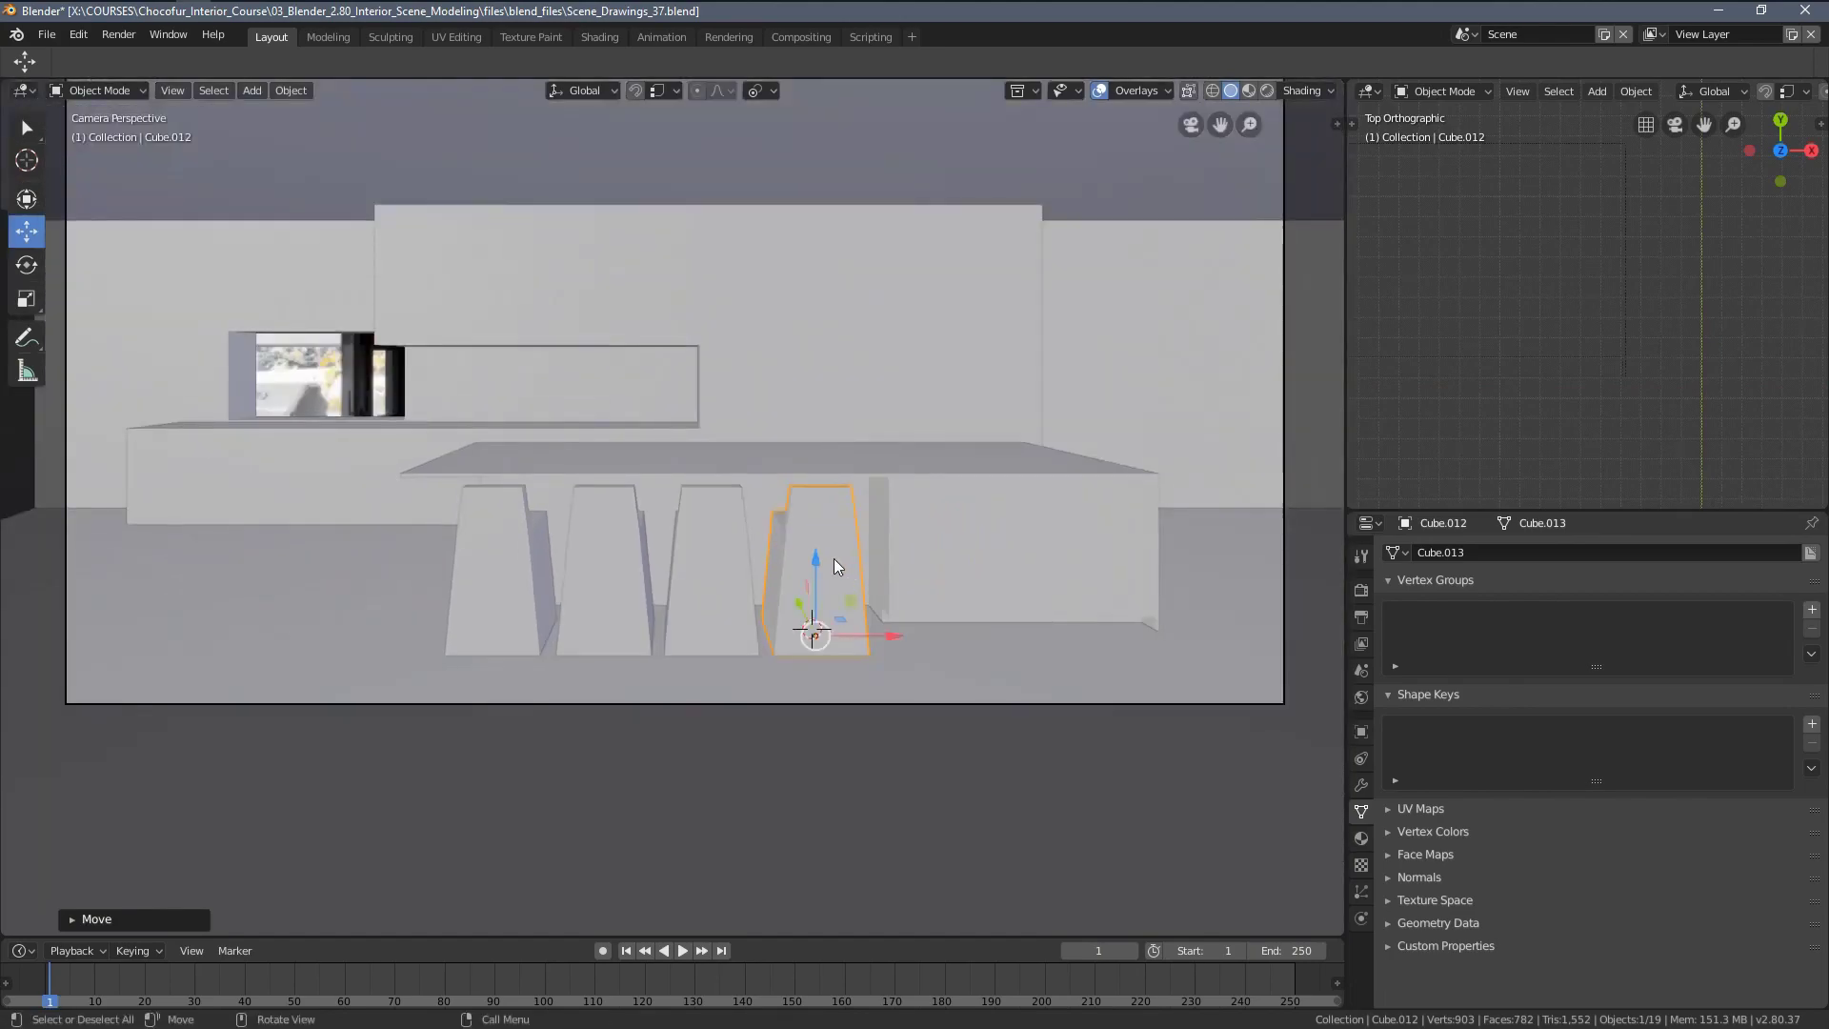
scroll(833, 559, "up", 1)
mouse_move(583, 486)
middle_mouse_down("shift")
mouse_move(672, 447)
mouse_move(505, 491)
mouse_move(645, 470)
middle_mouse_up("shift")
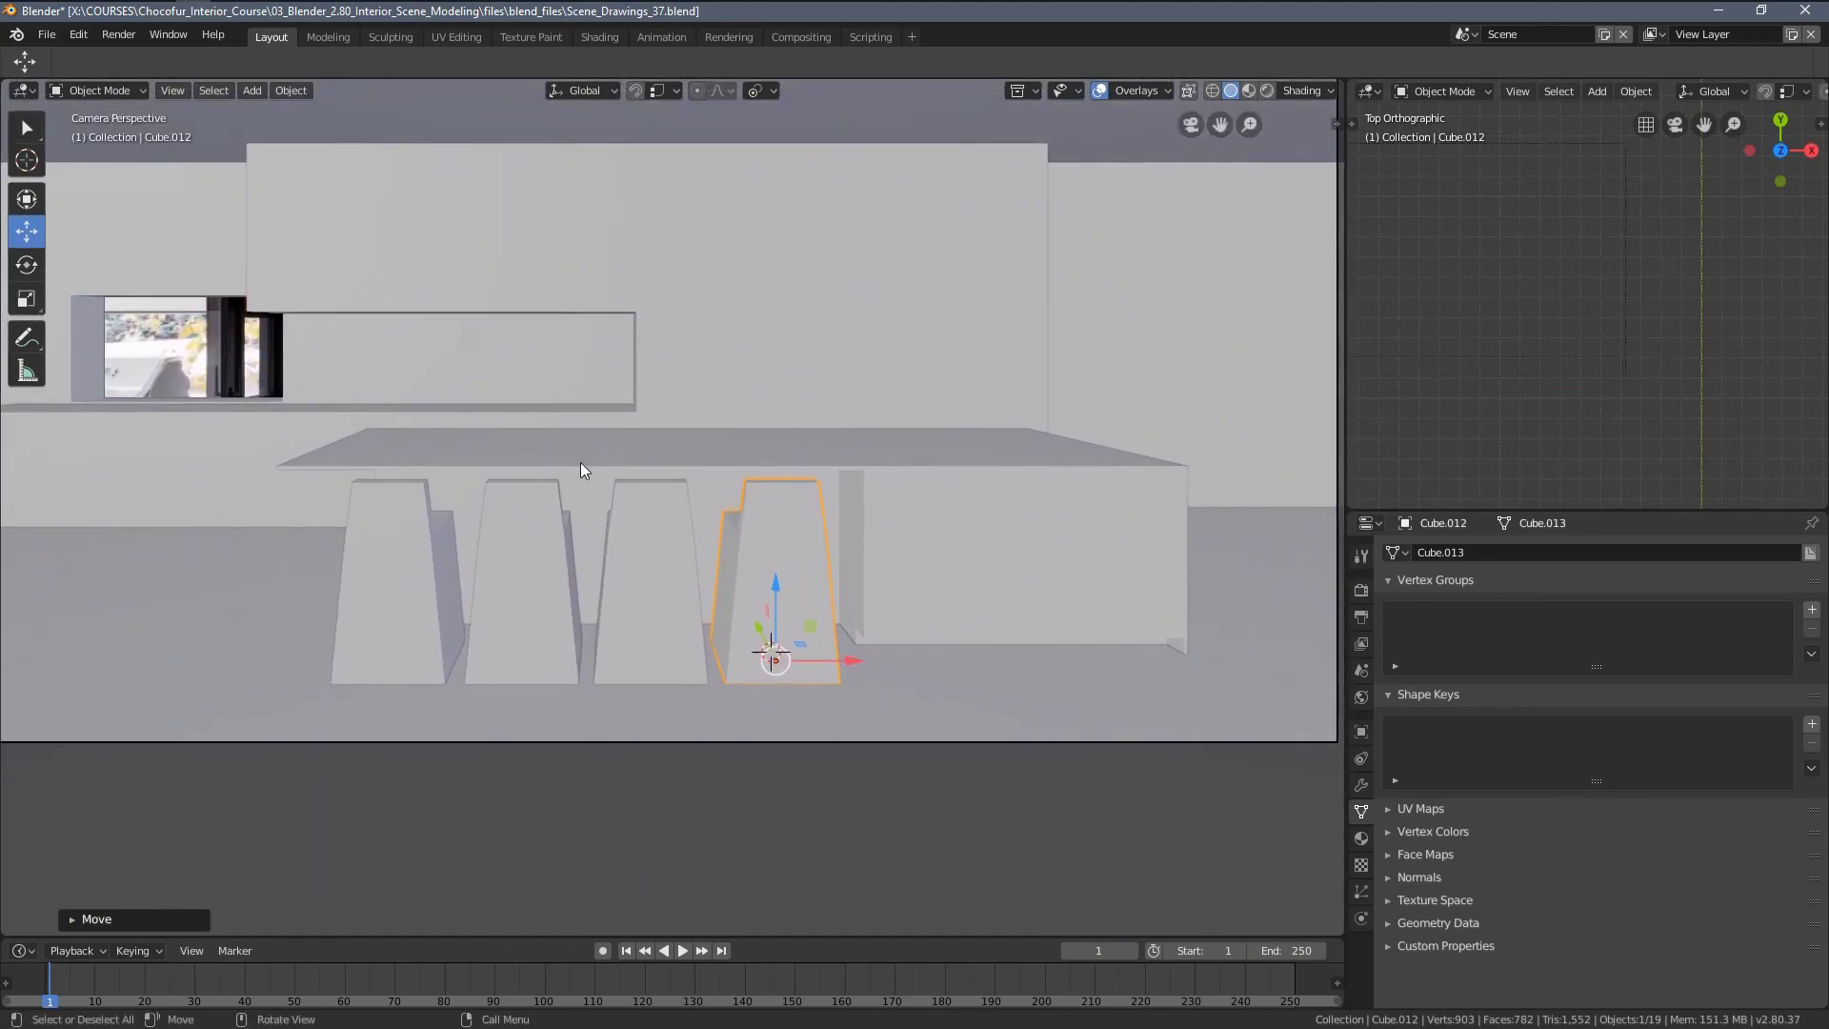
key("z")
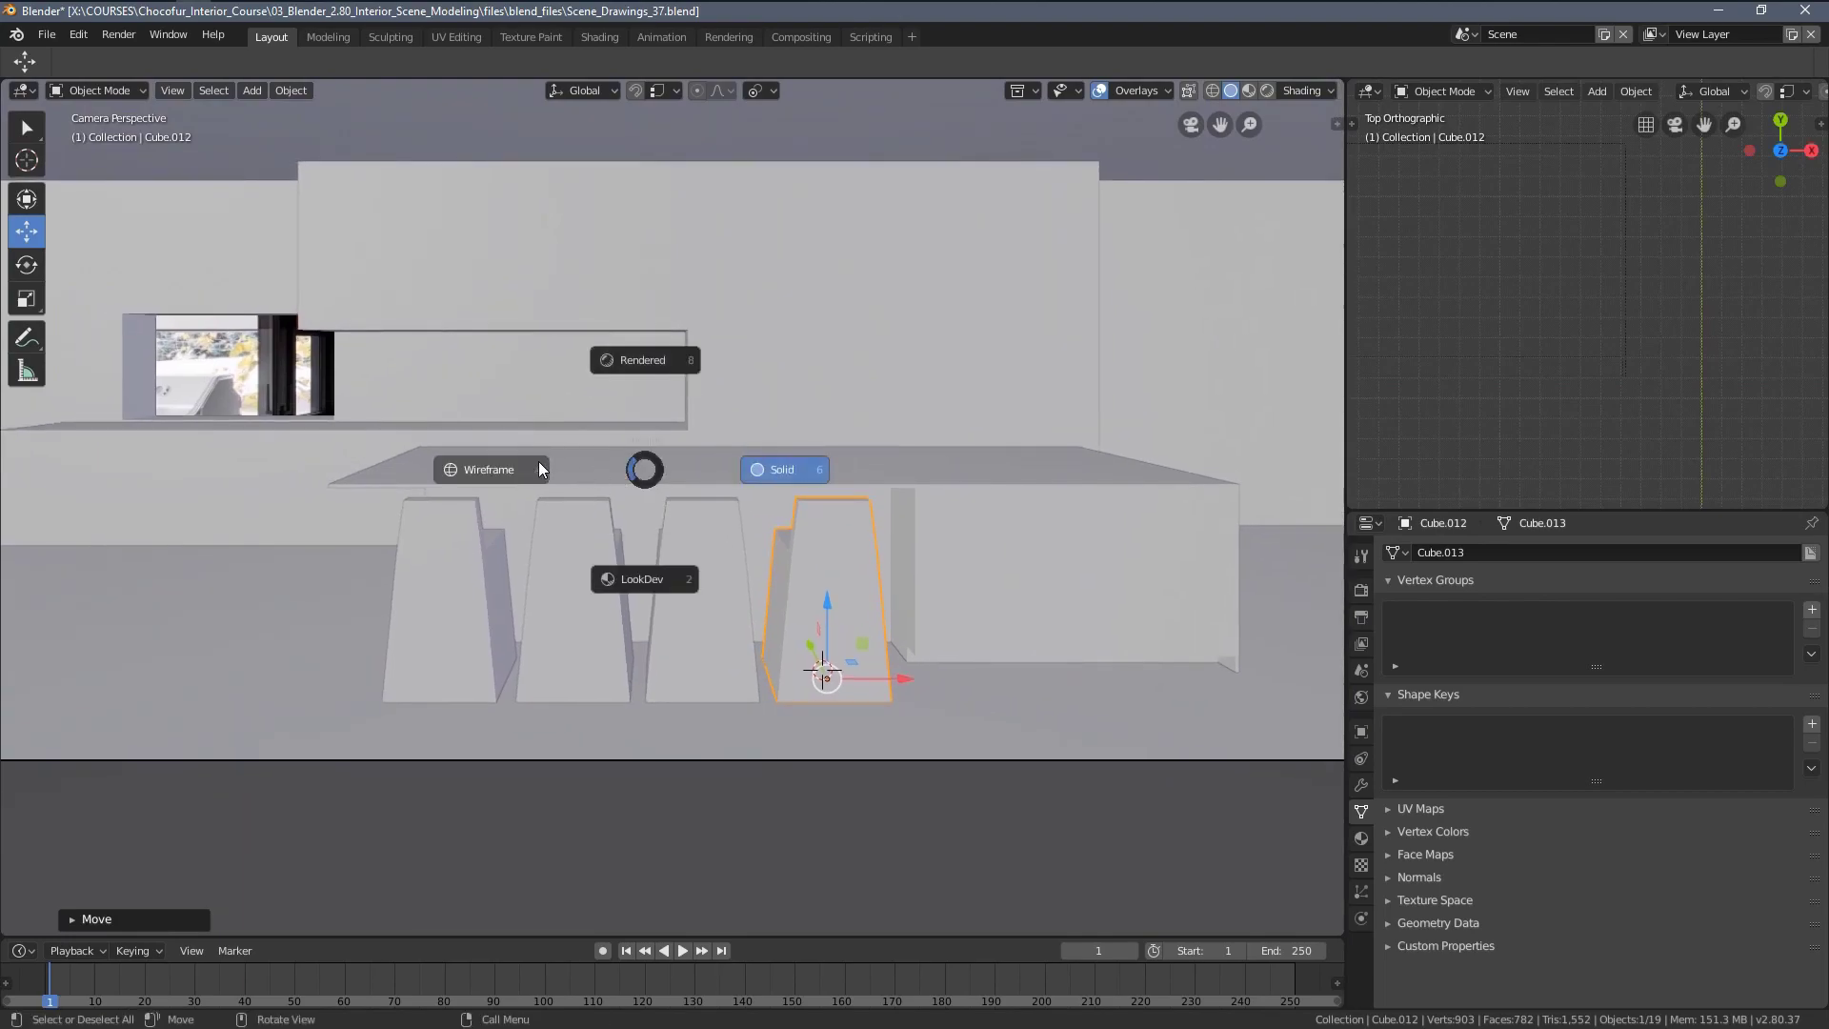
left_click(519, 445)
scroll(1034, 482, "up", 2)
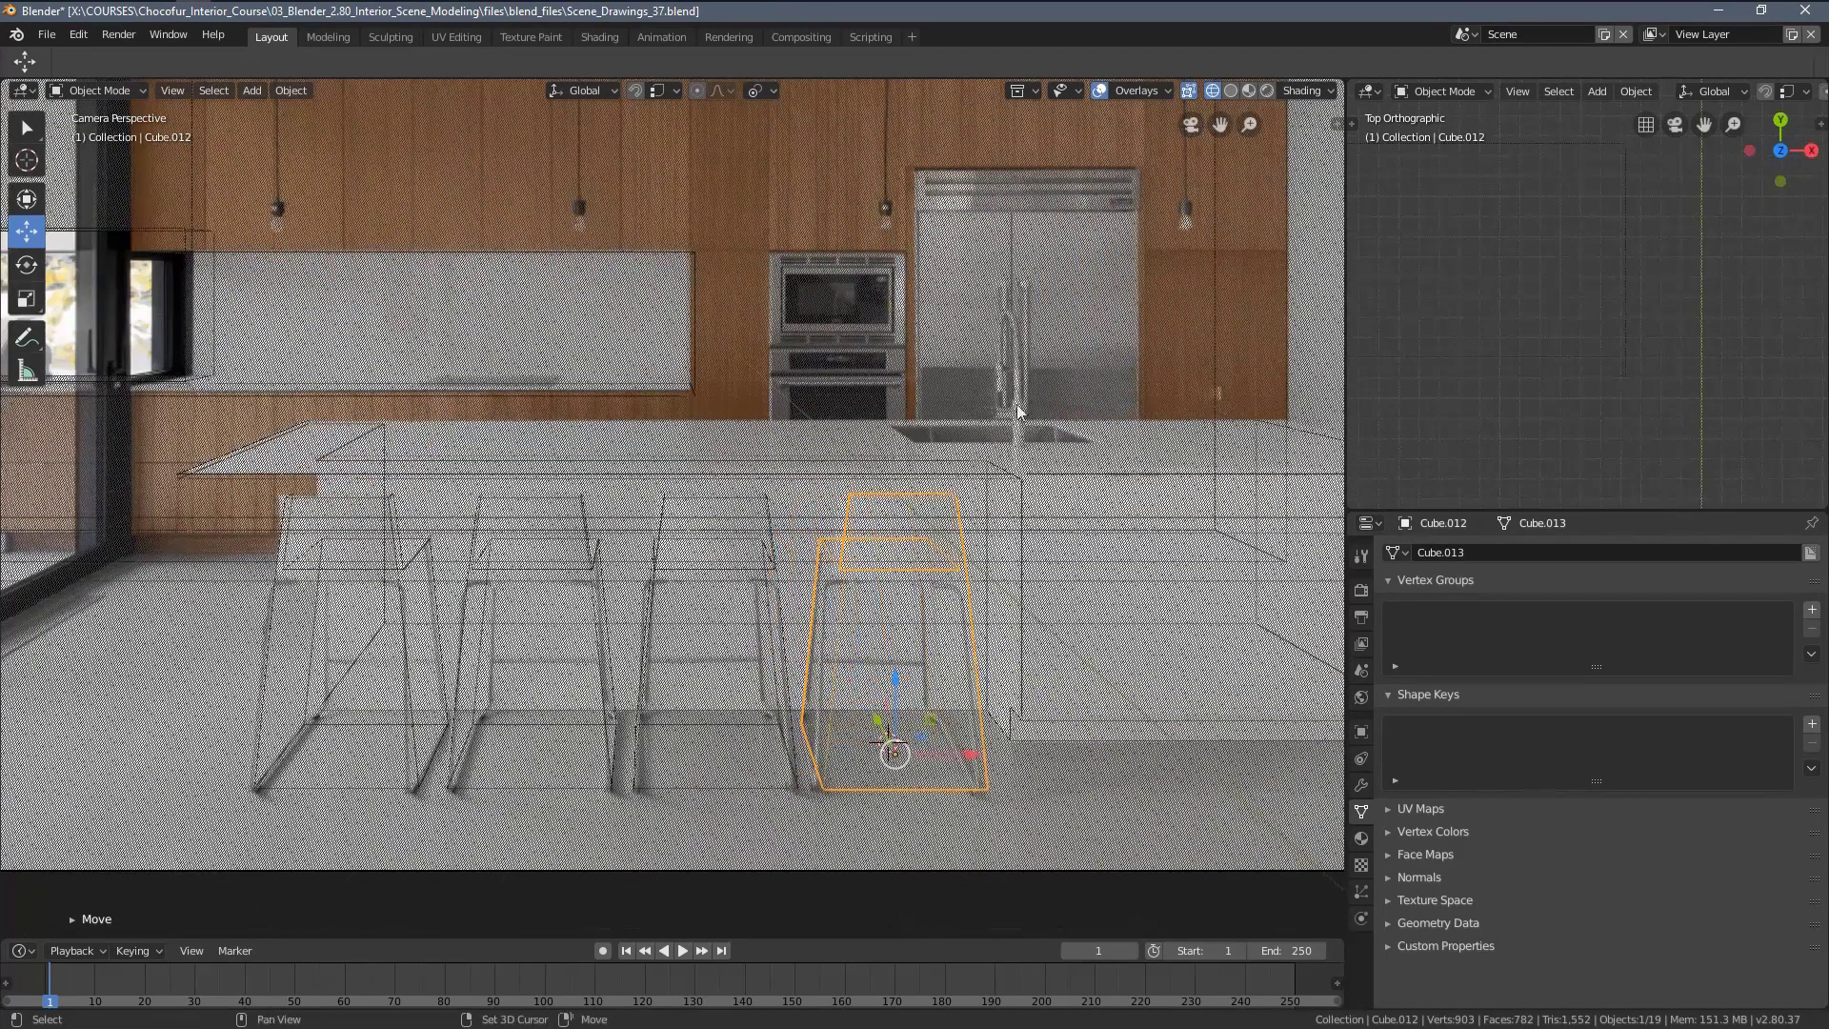
middle_click_drag(849, 333, 689, 441, "shift")
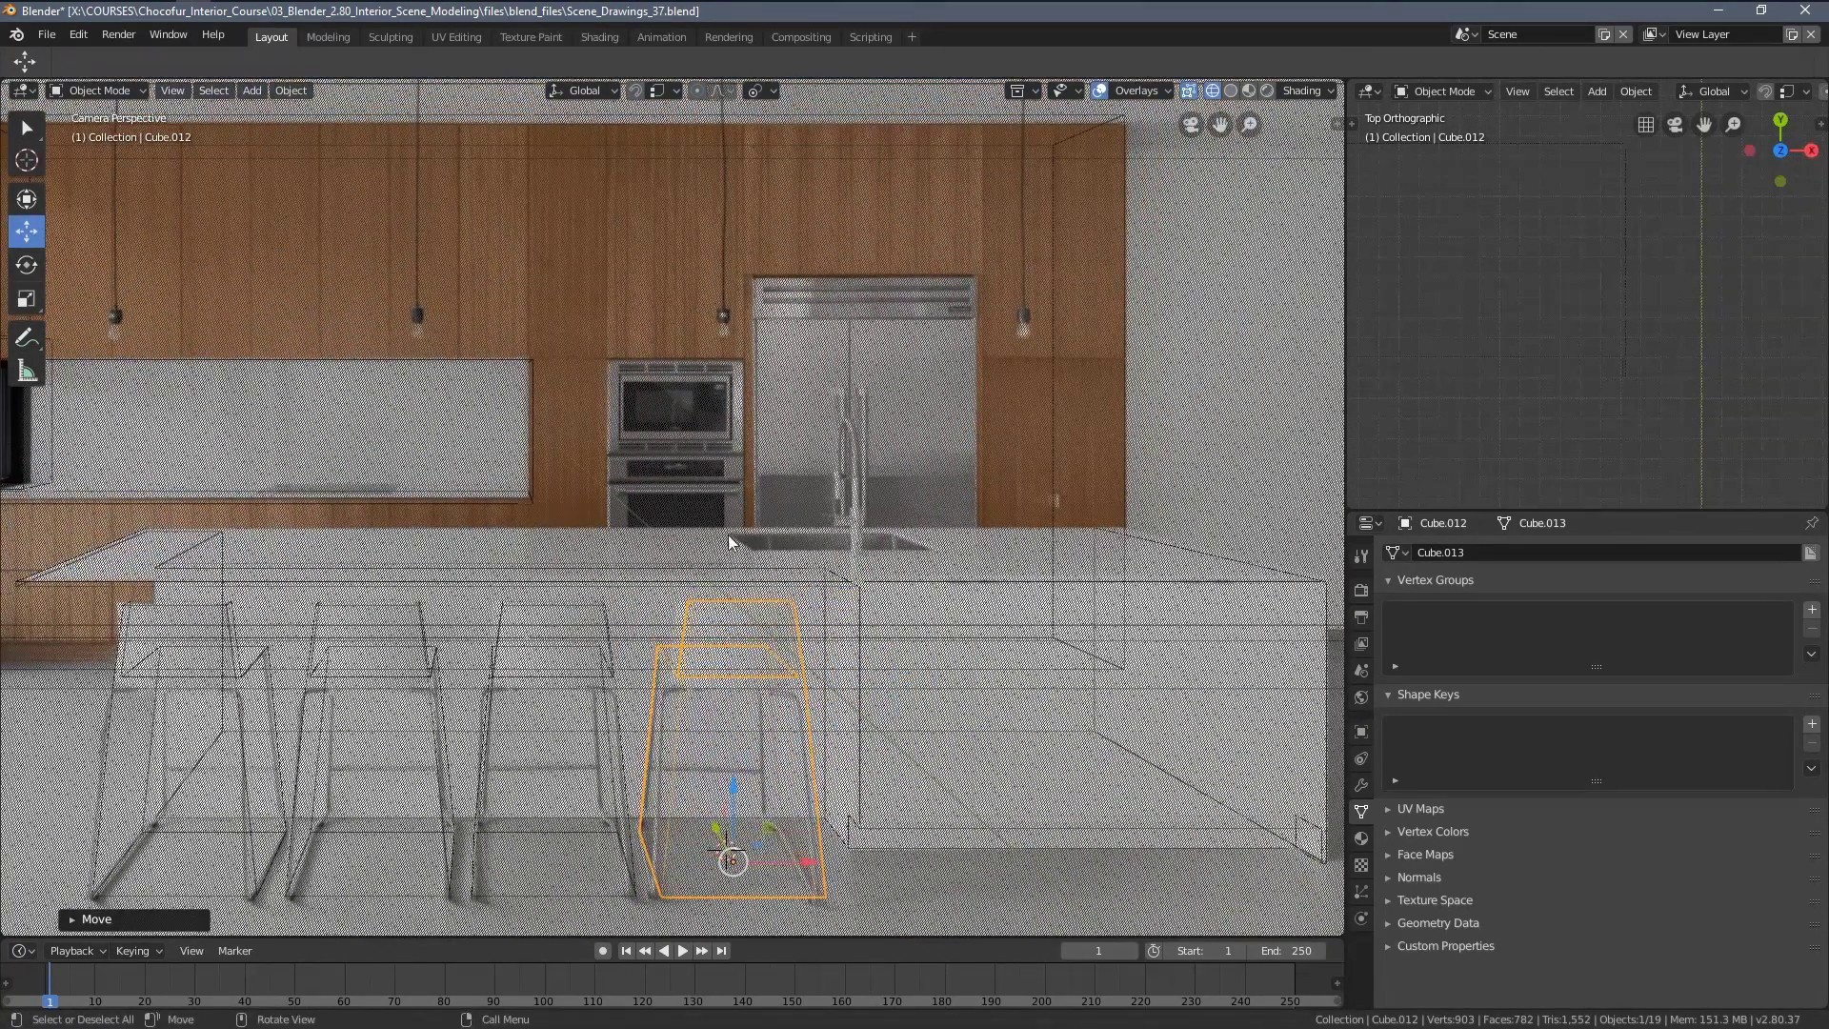
scroll(824, 575, "up", 4)
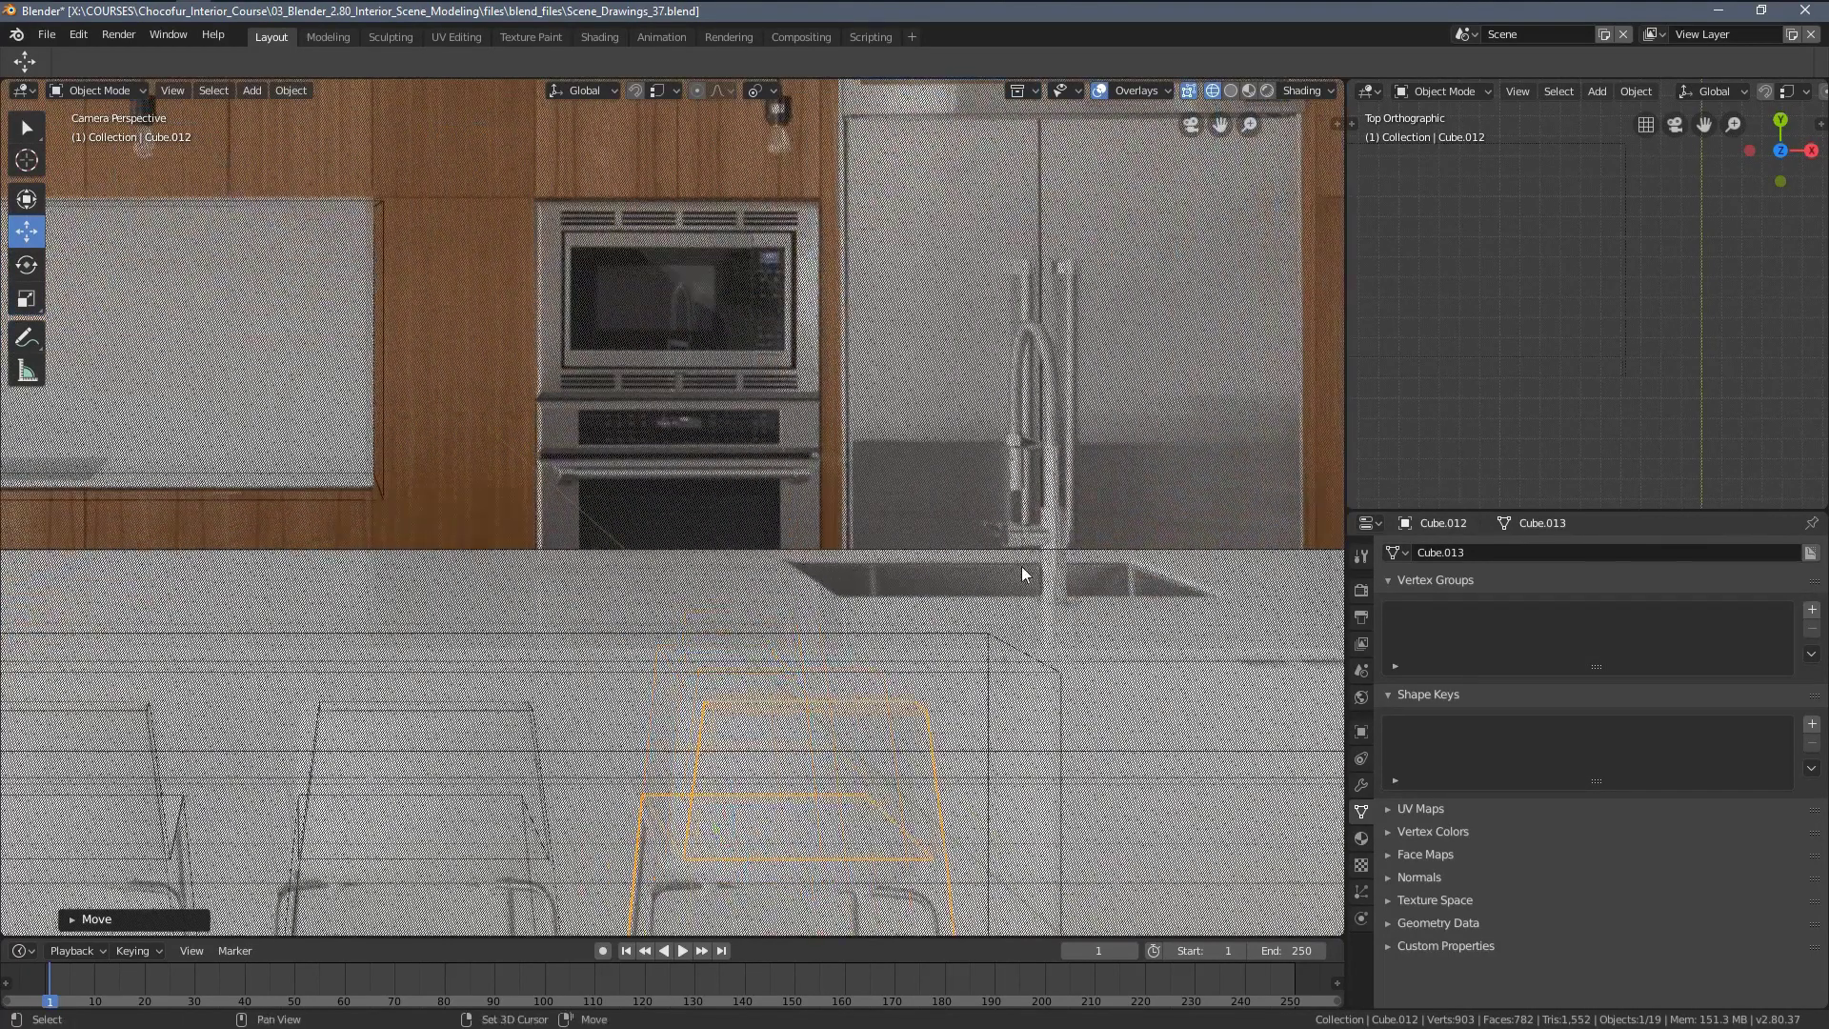
middle_click_drag(1225, 572, 919, 505, "shift")
scroll(747, 481, "down", 4)
middle_click_drag(578, 461, 556, 485, "shift")
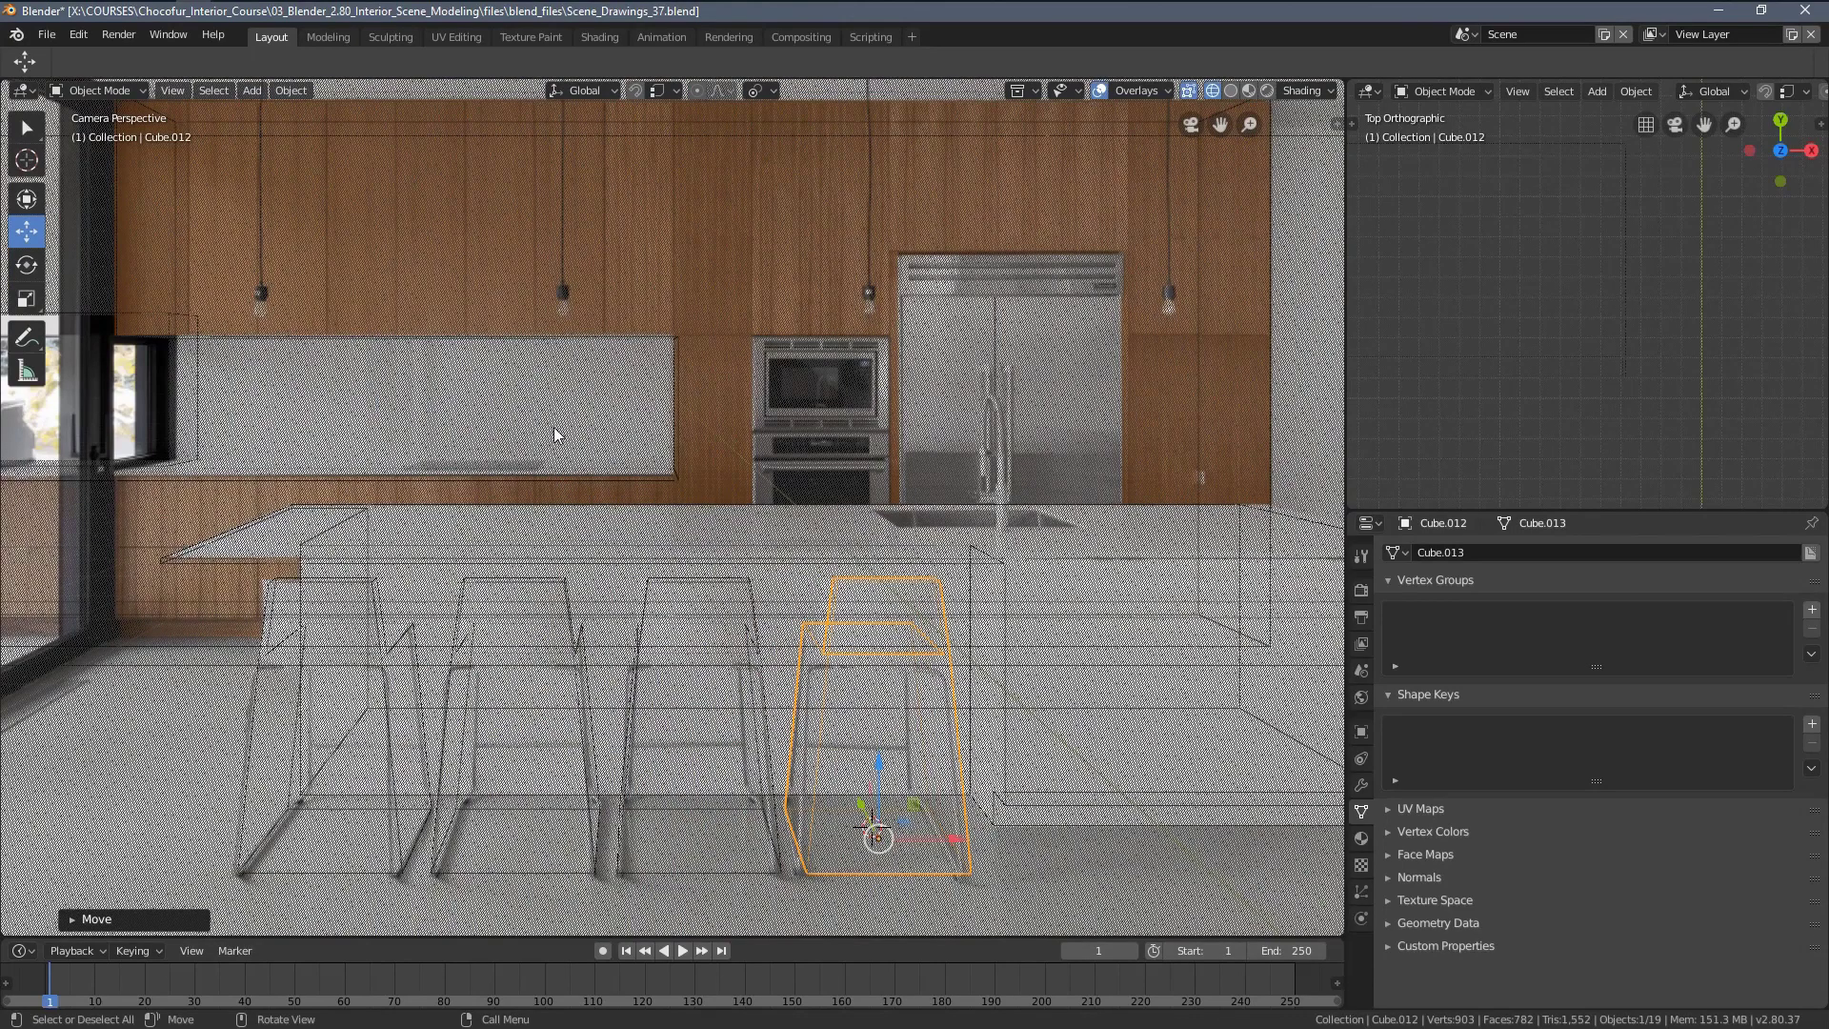
scroll(556, 433, "down", 1)
key("z")
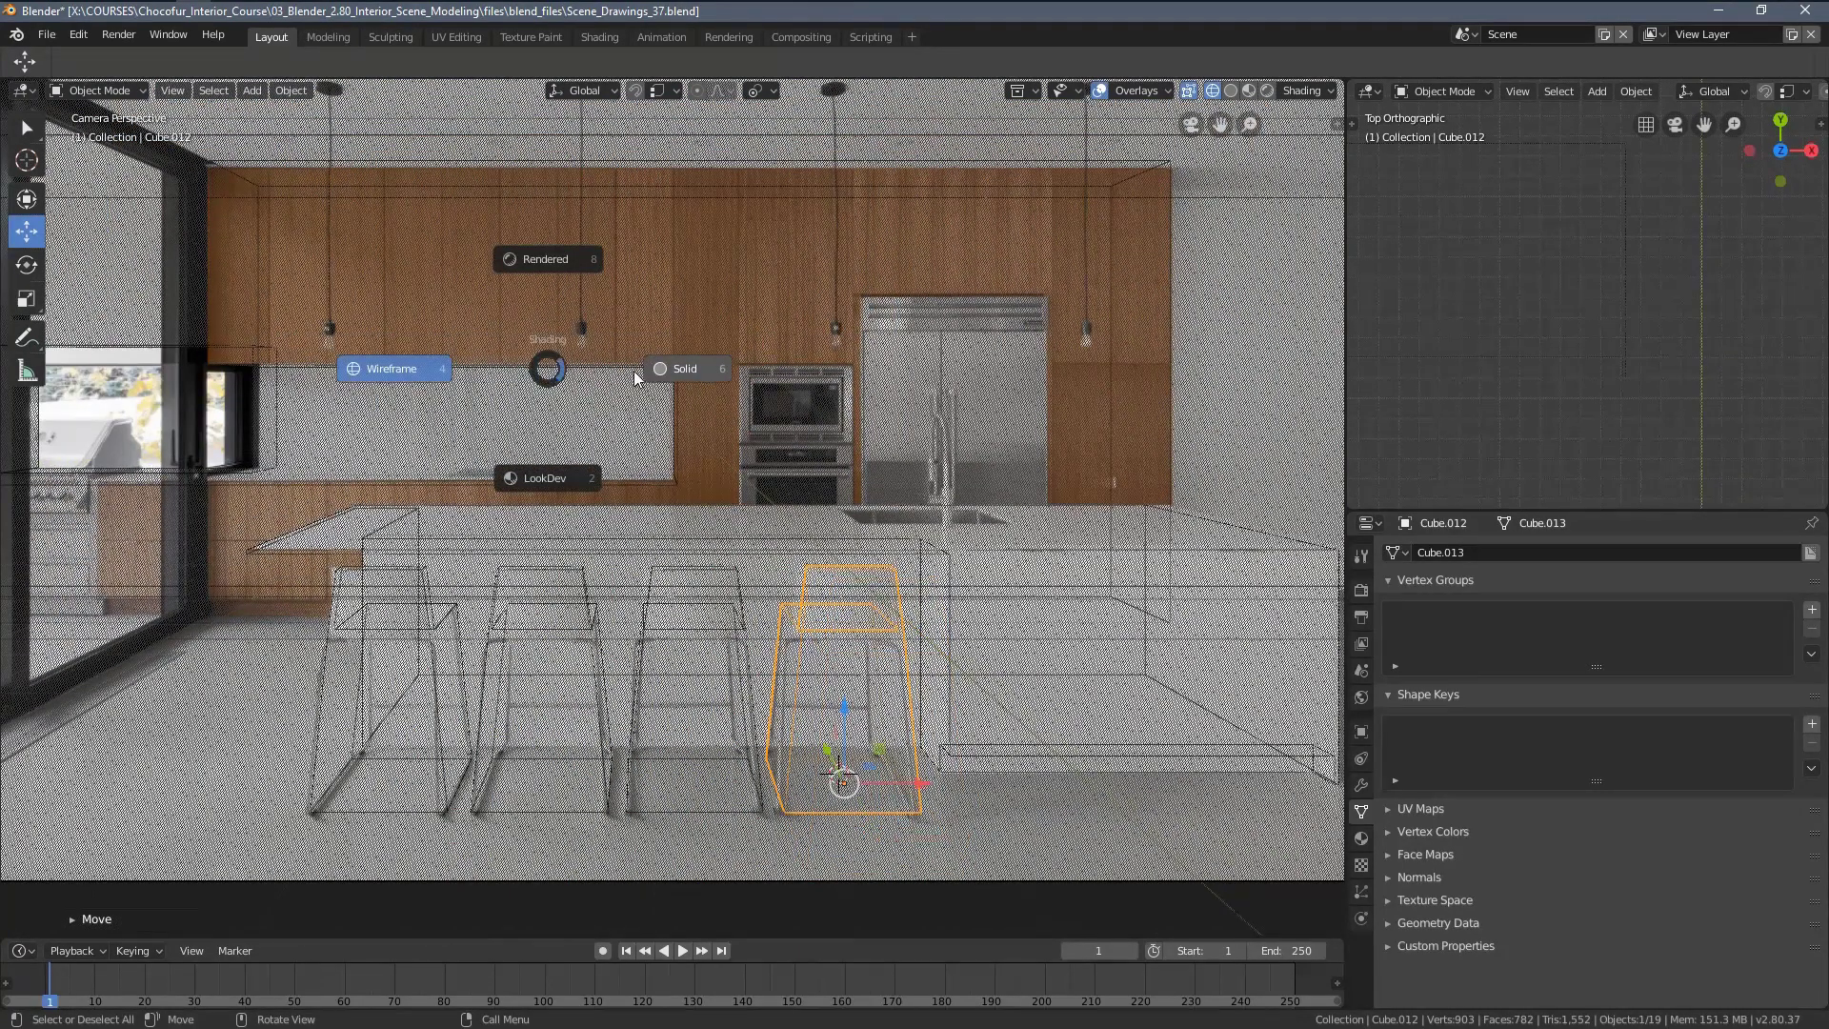
left_click(627, 377)
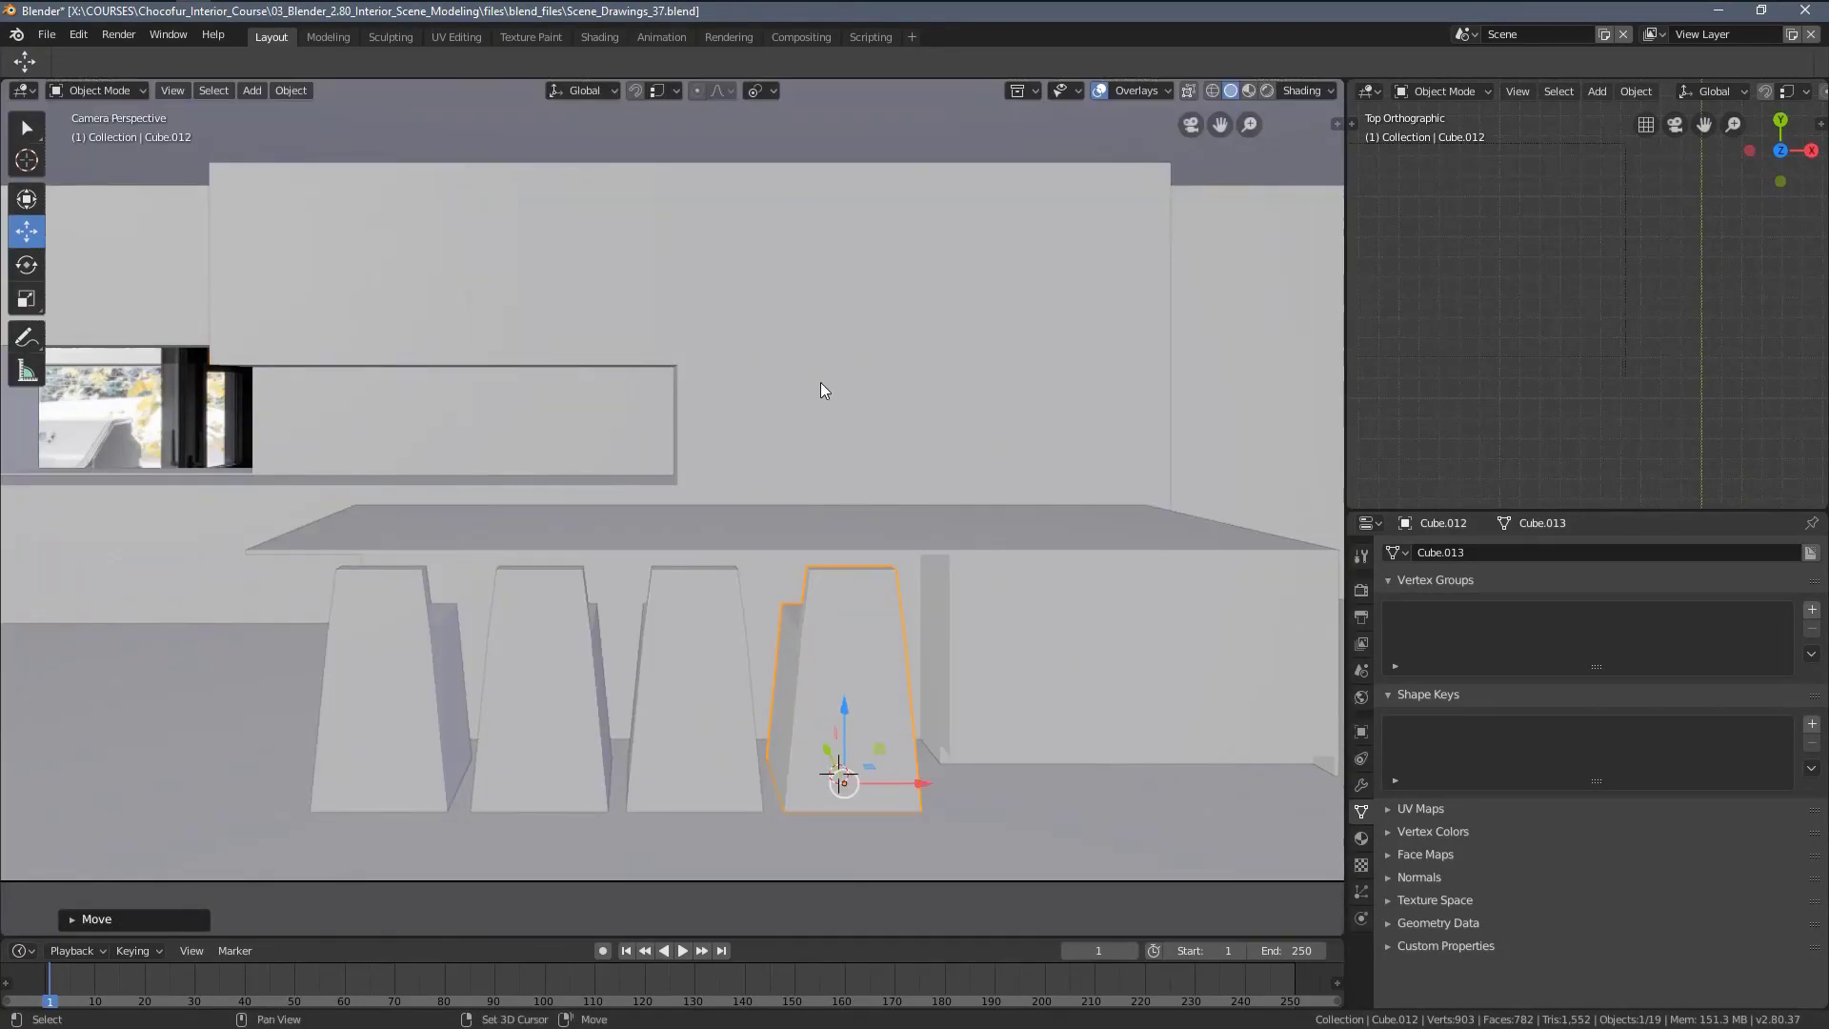
scroll(775, 392, "down", 3)
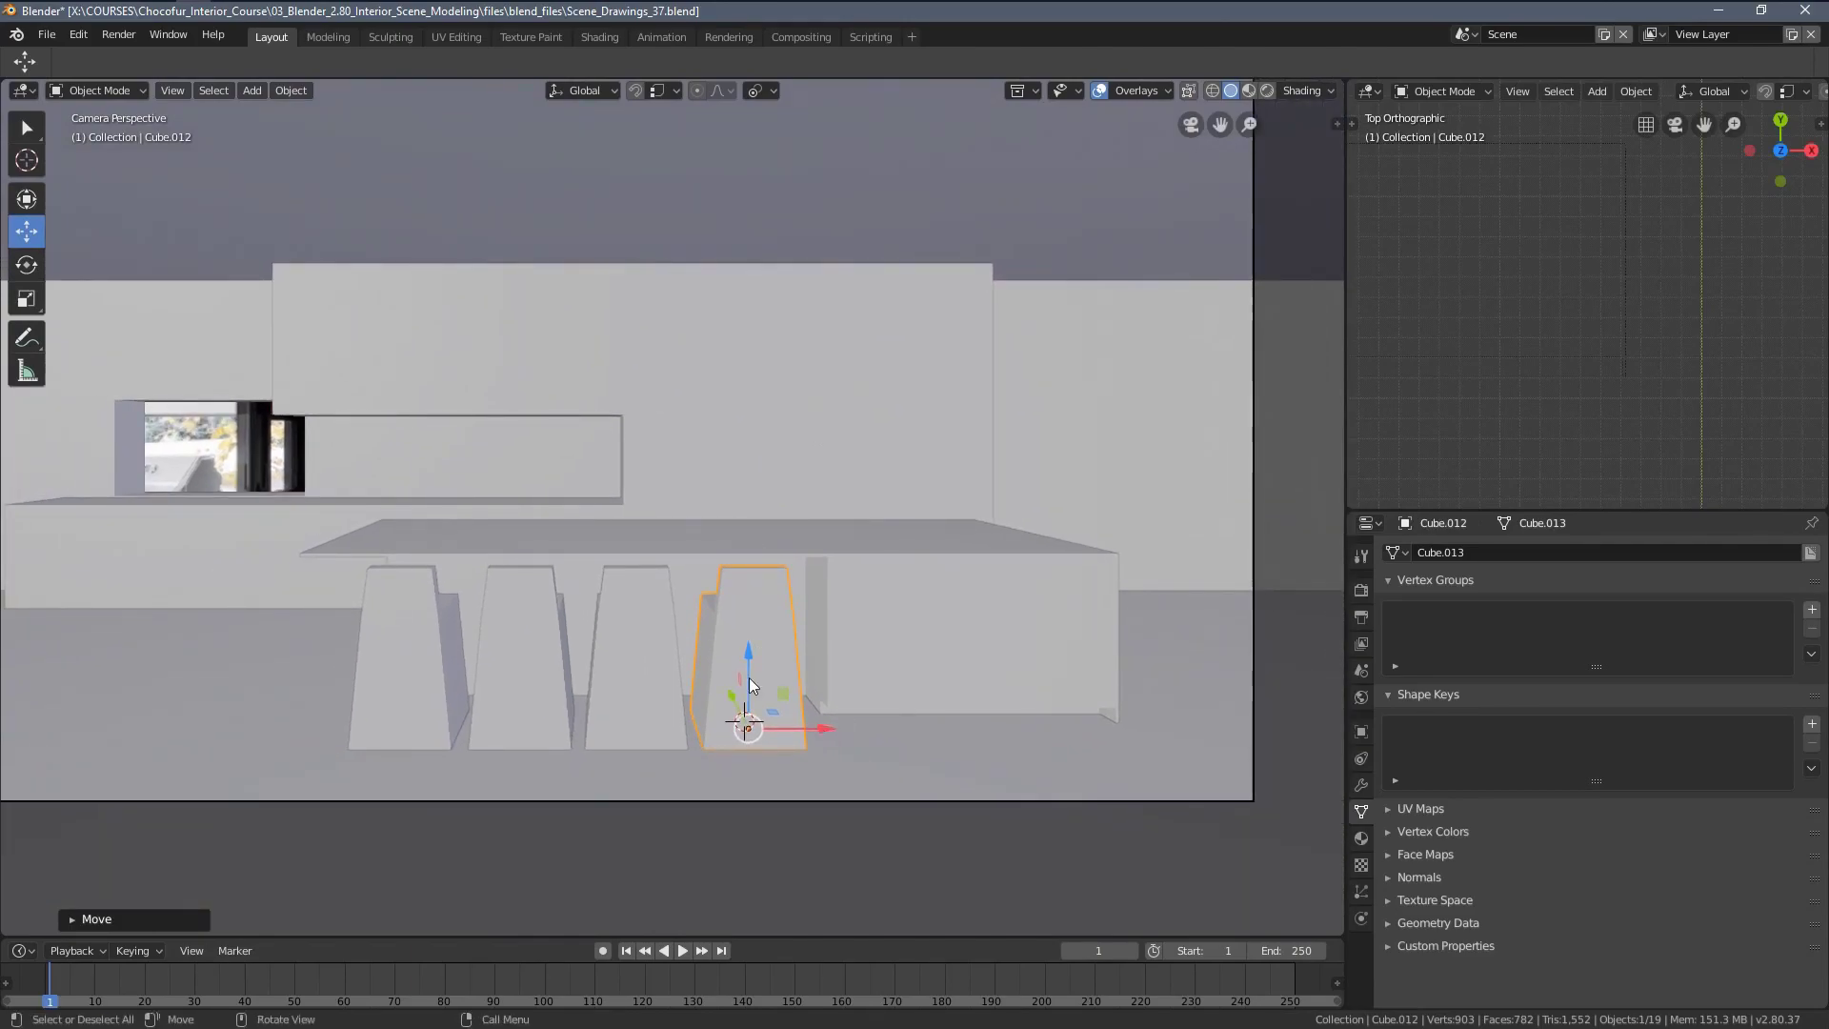
Make the camera that looks down the room past the staircase and island the active scene camera
middle_click_drag(404, 462, 522, 439, "shift")
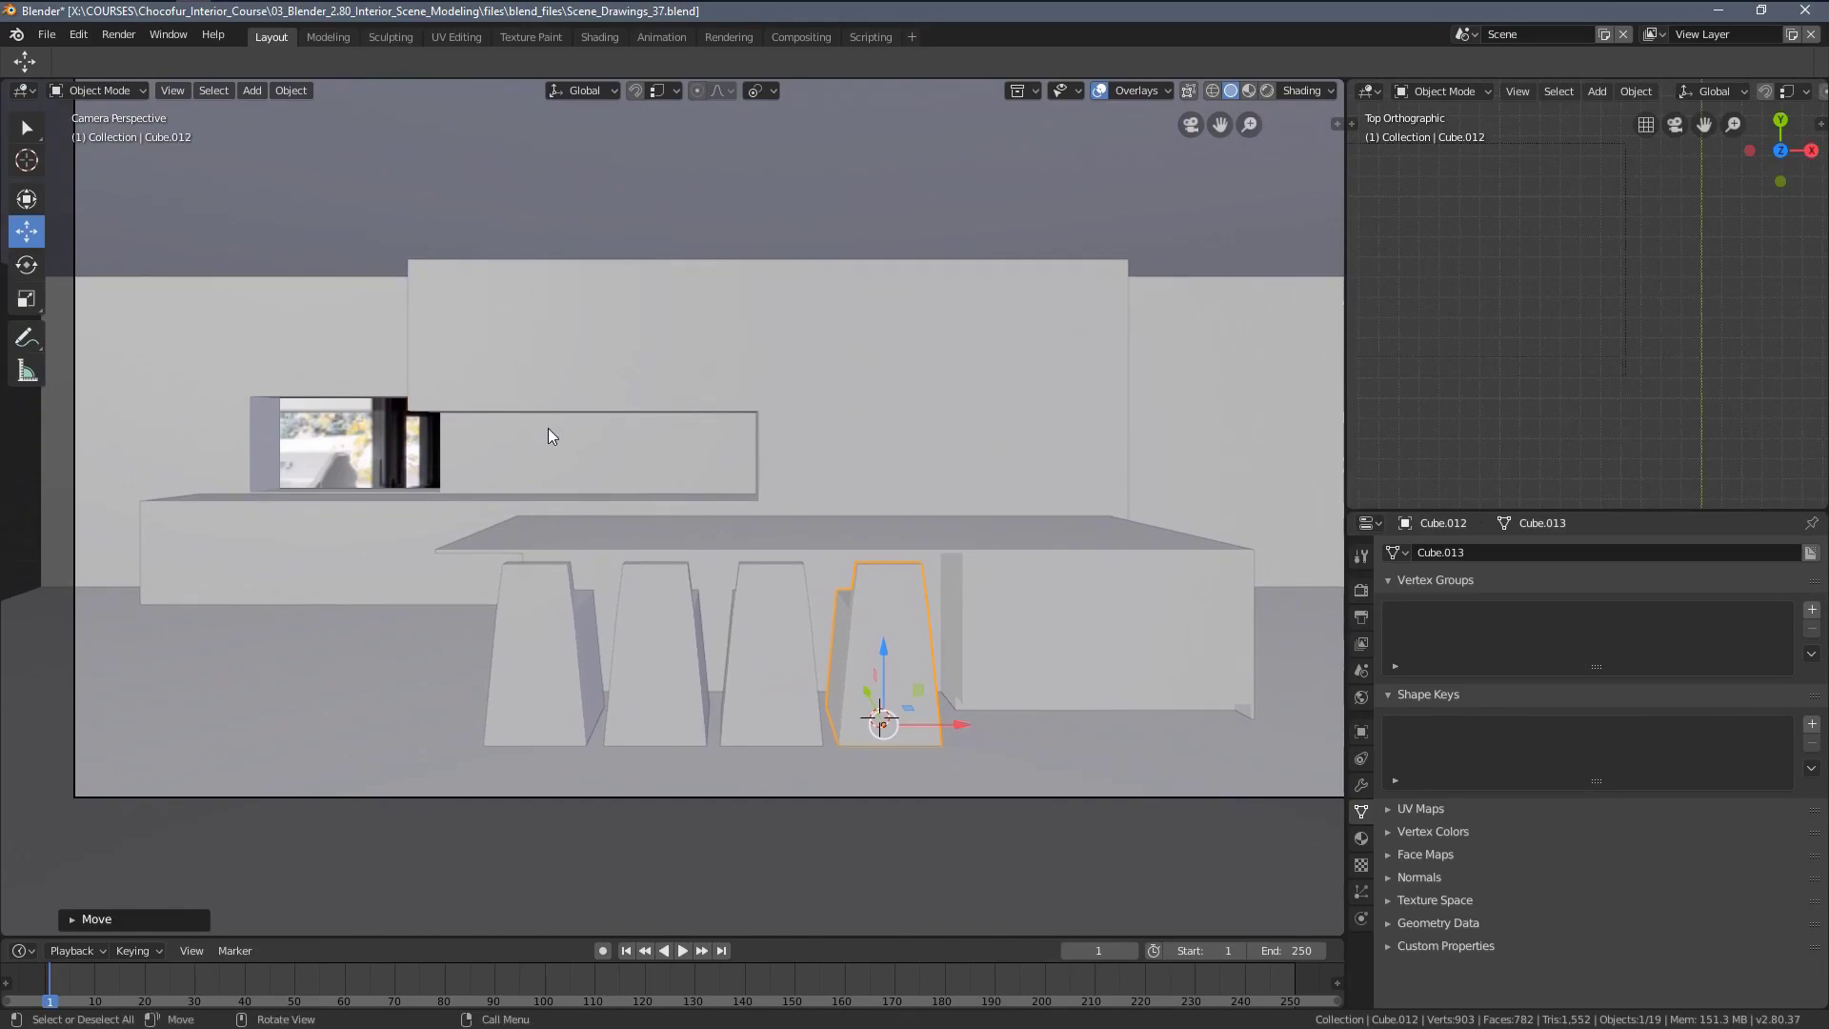
scroll(619, 461, "down", 1)
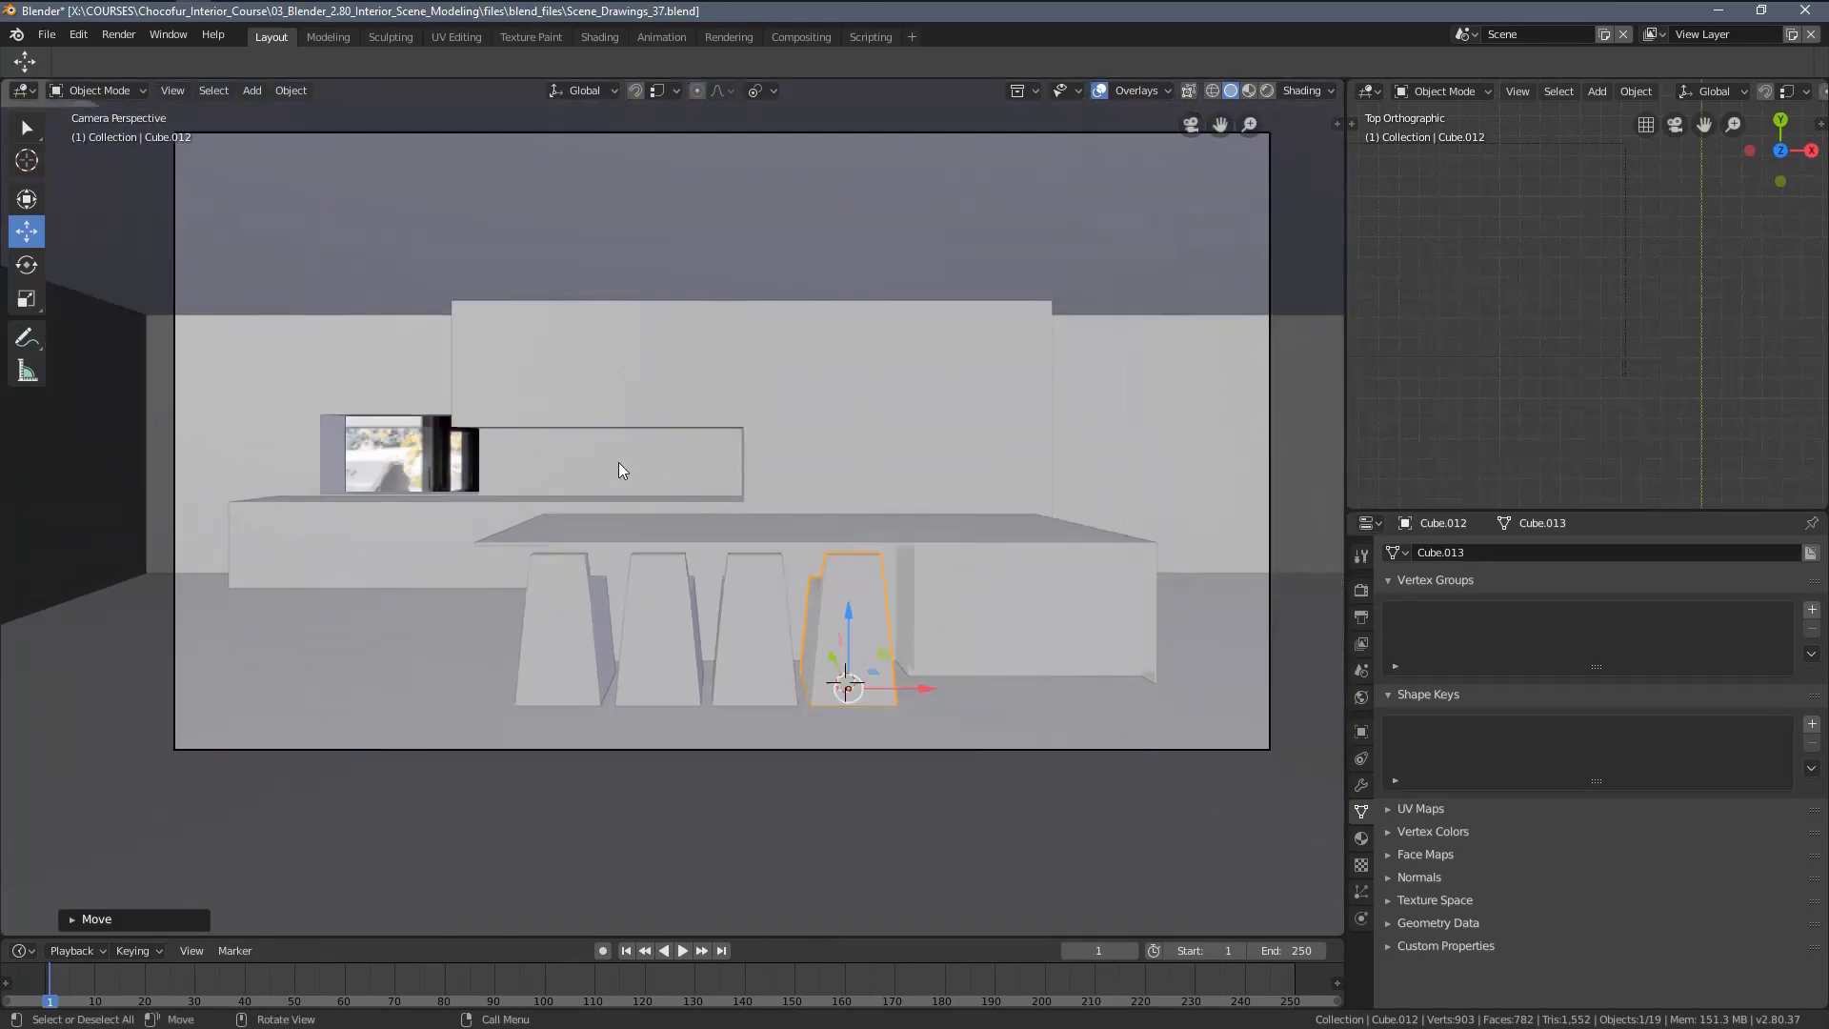
mouse_move(817, 500)
middle_mouse_down("shift")
mouse_move(775, 471)
mouse_move(857, 488)
mouse_move(792, 521)
middle_mouse_up("shift")
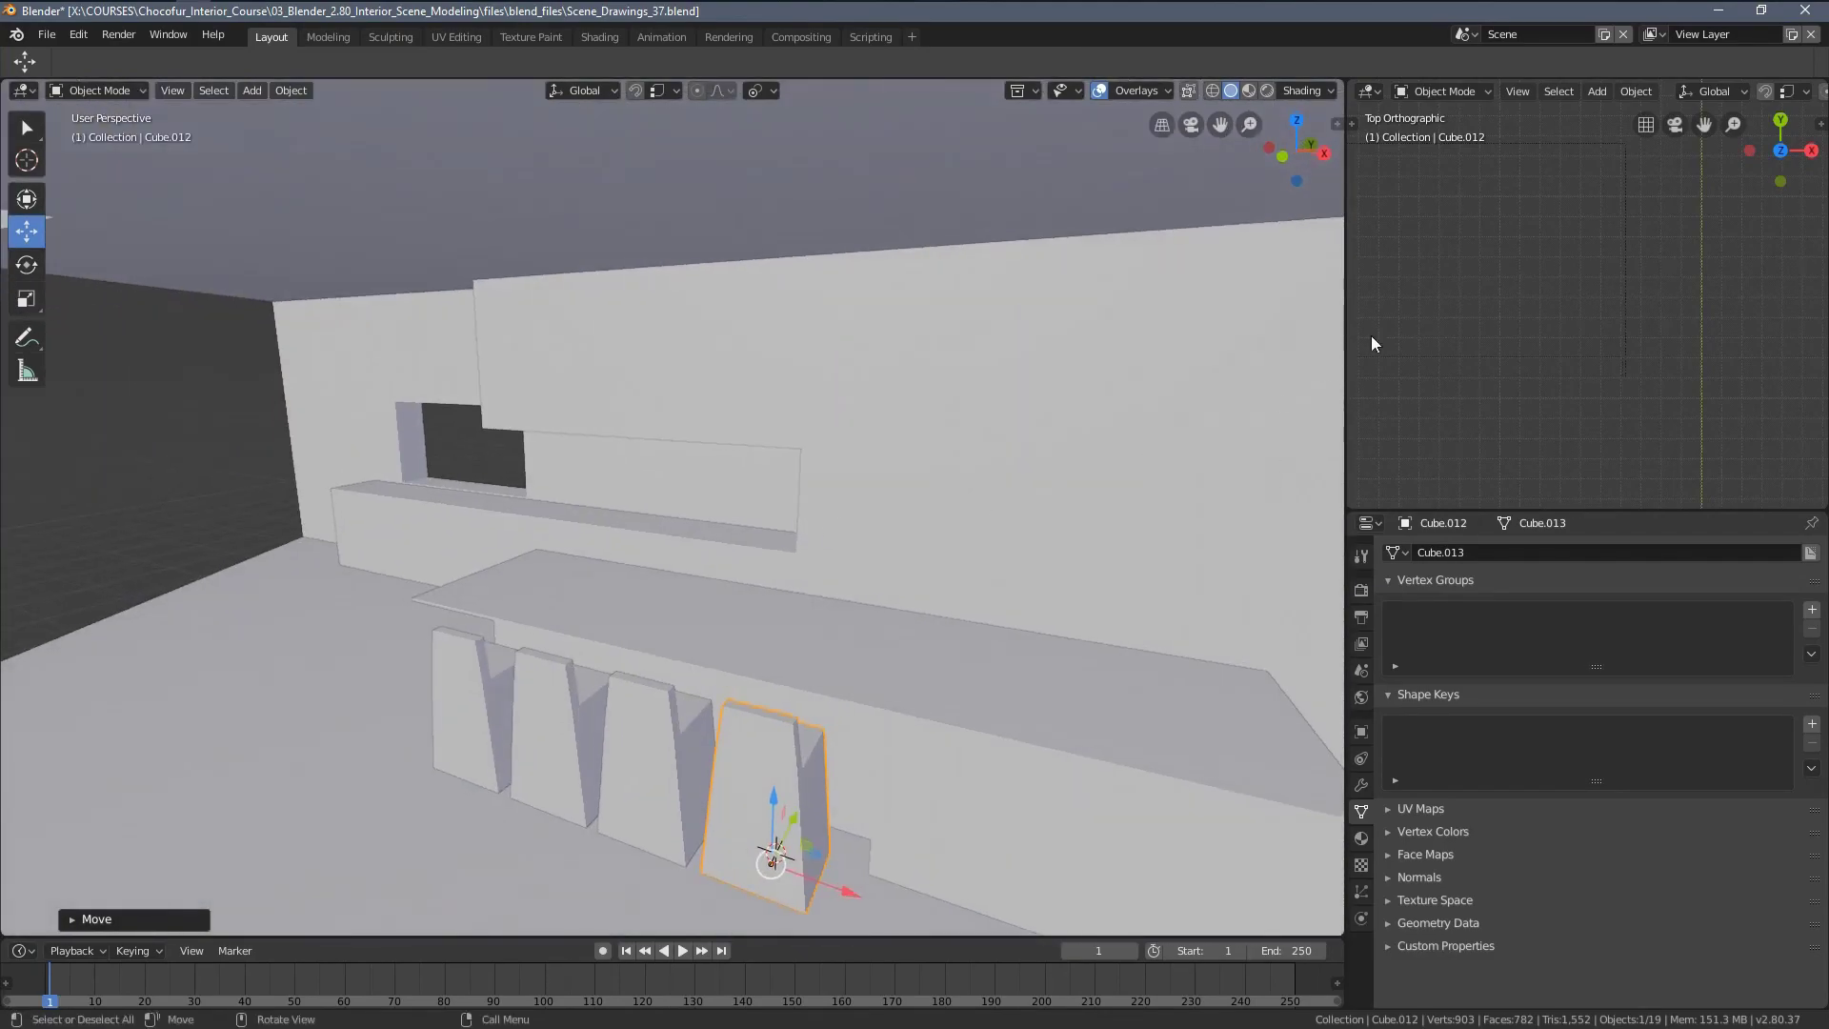
scroll(1660, 366, "down", 4)
left_click(1669, 365)
left_click(1672, 368)
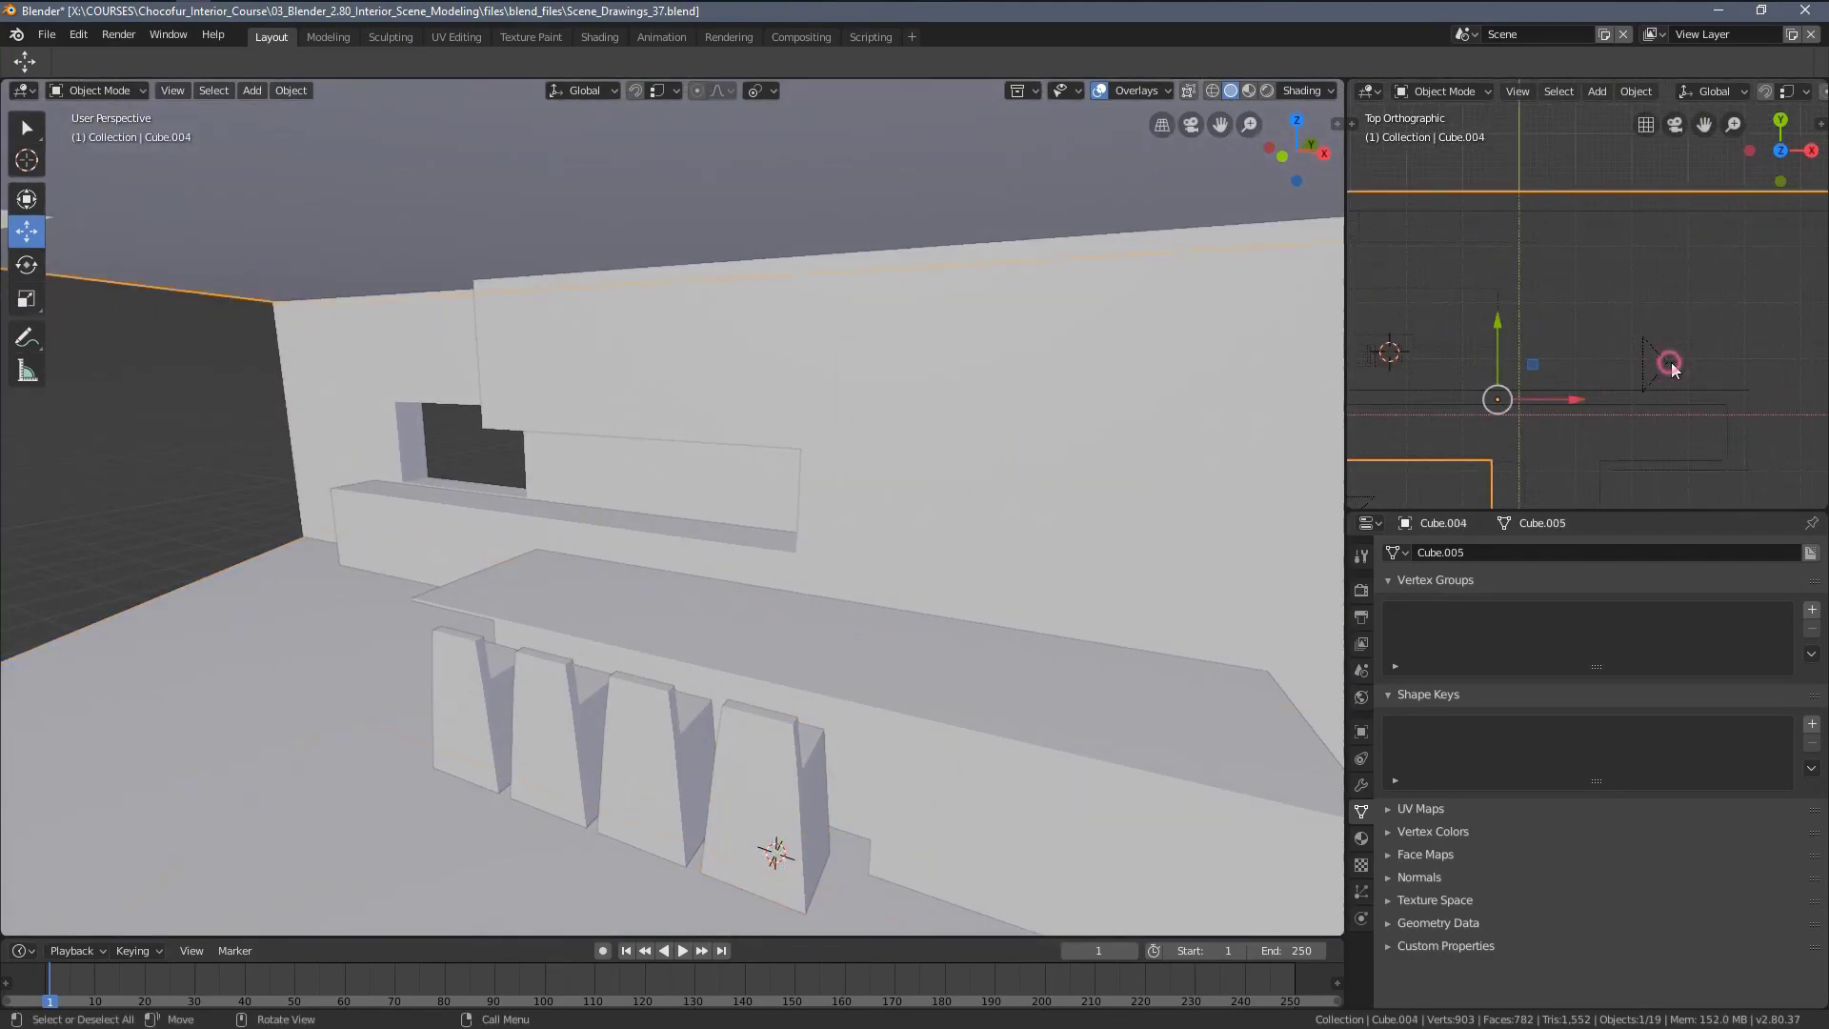
left_click(1665, 368)
key("ctrl+KP_0")
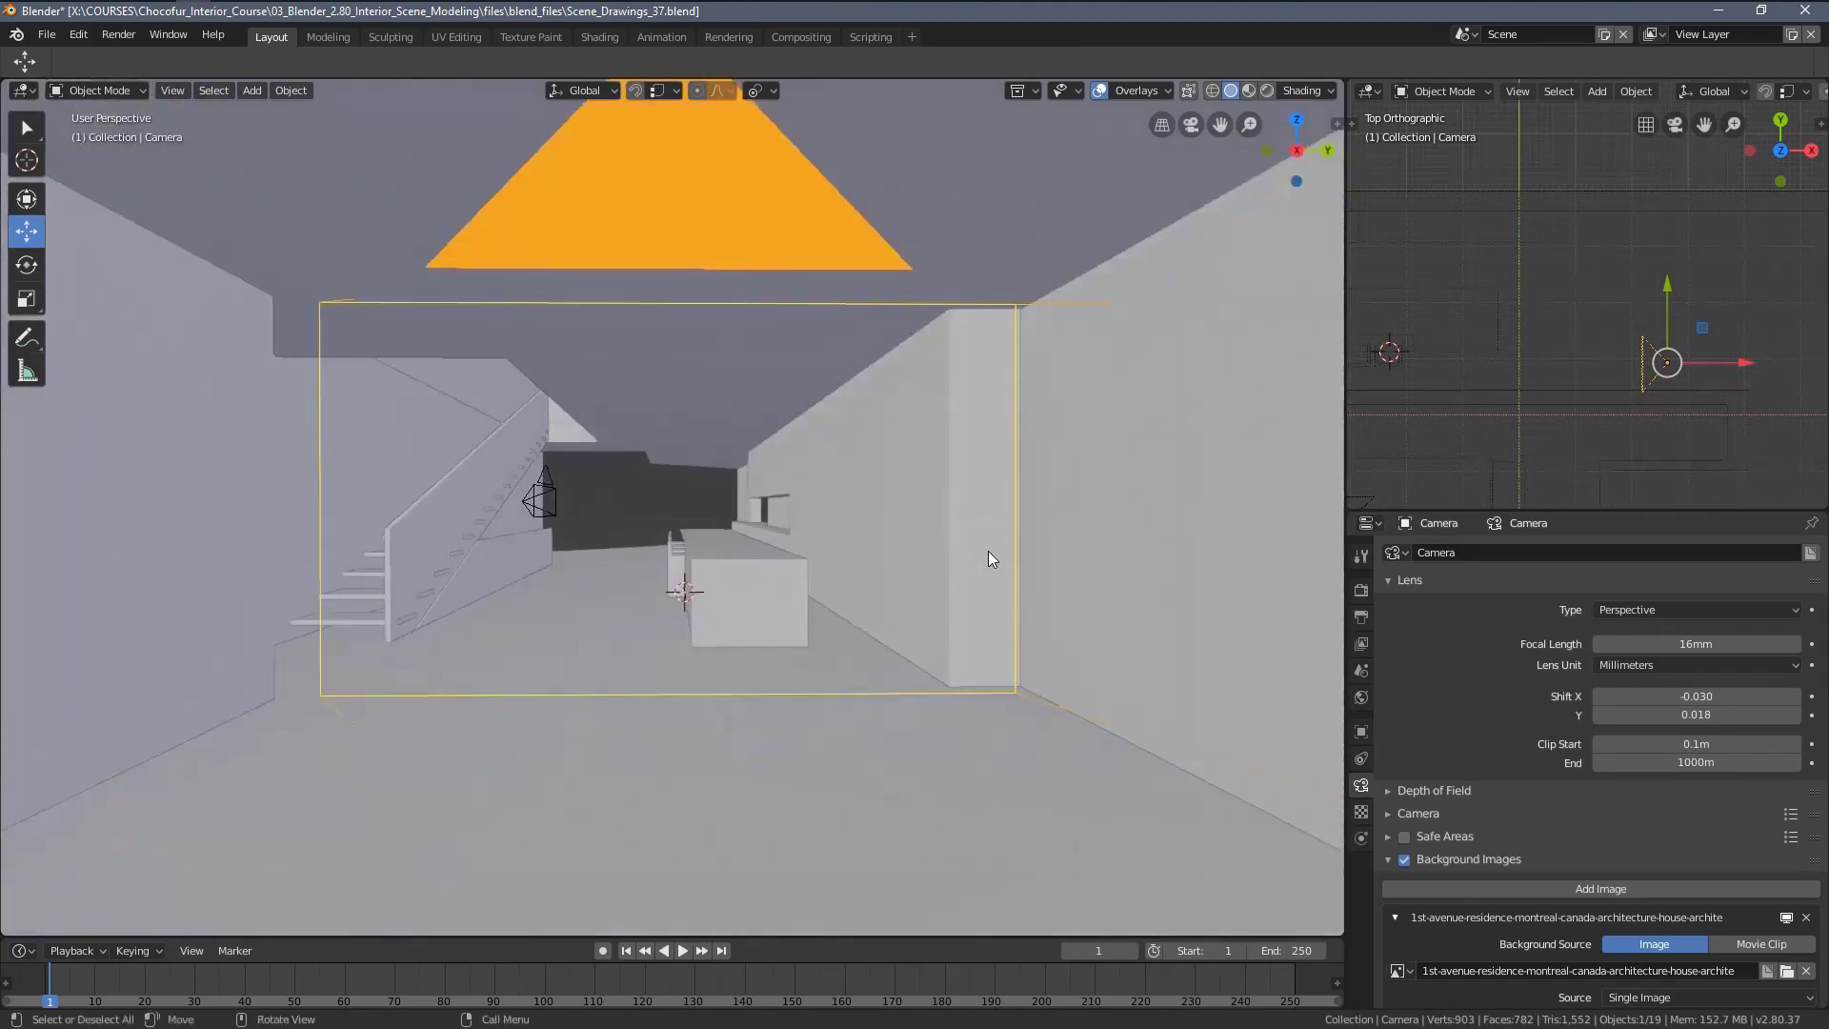
Compare the island, stools and staircase with this camera's background photo in wireframe and solid shading
middle_click_drag(640, 554, 796, 554, "shift")
scroll(796, 554, "up", 1)
key("z")
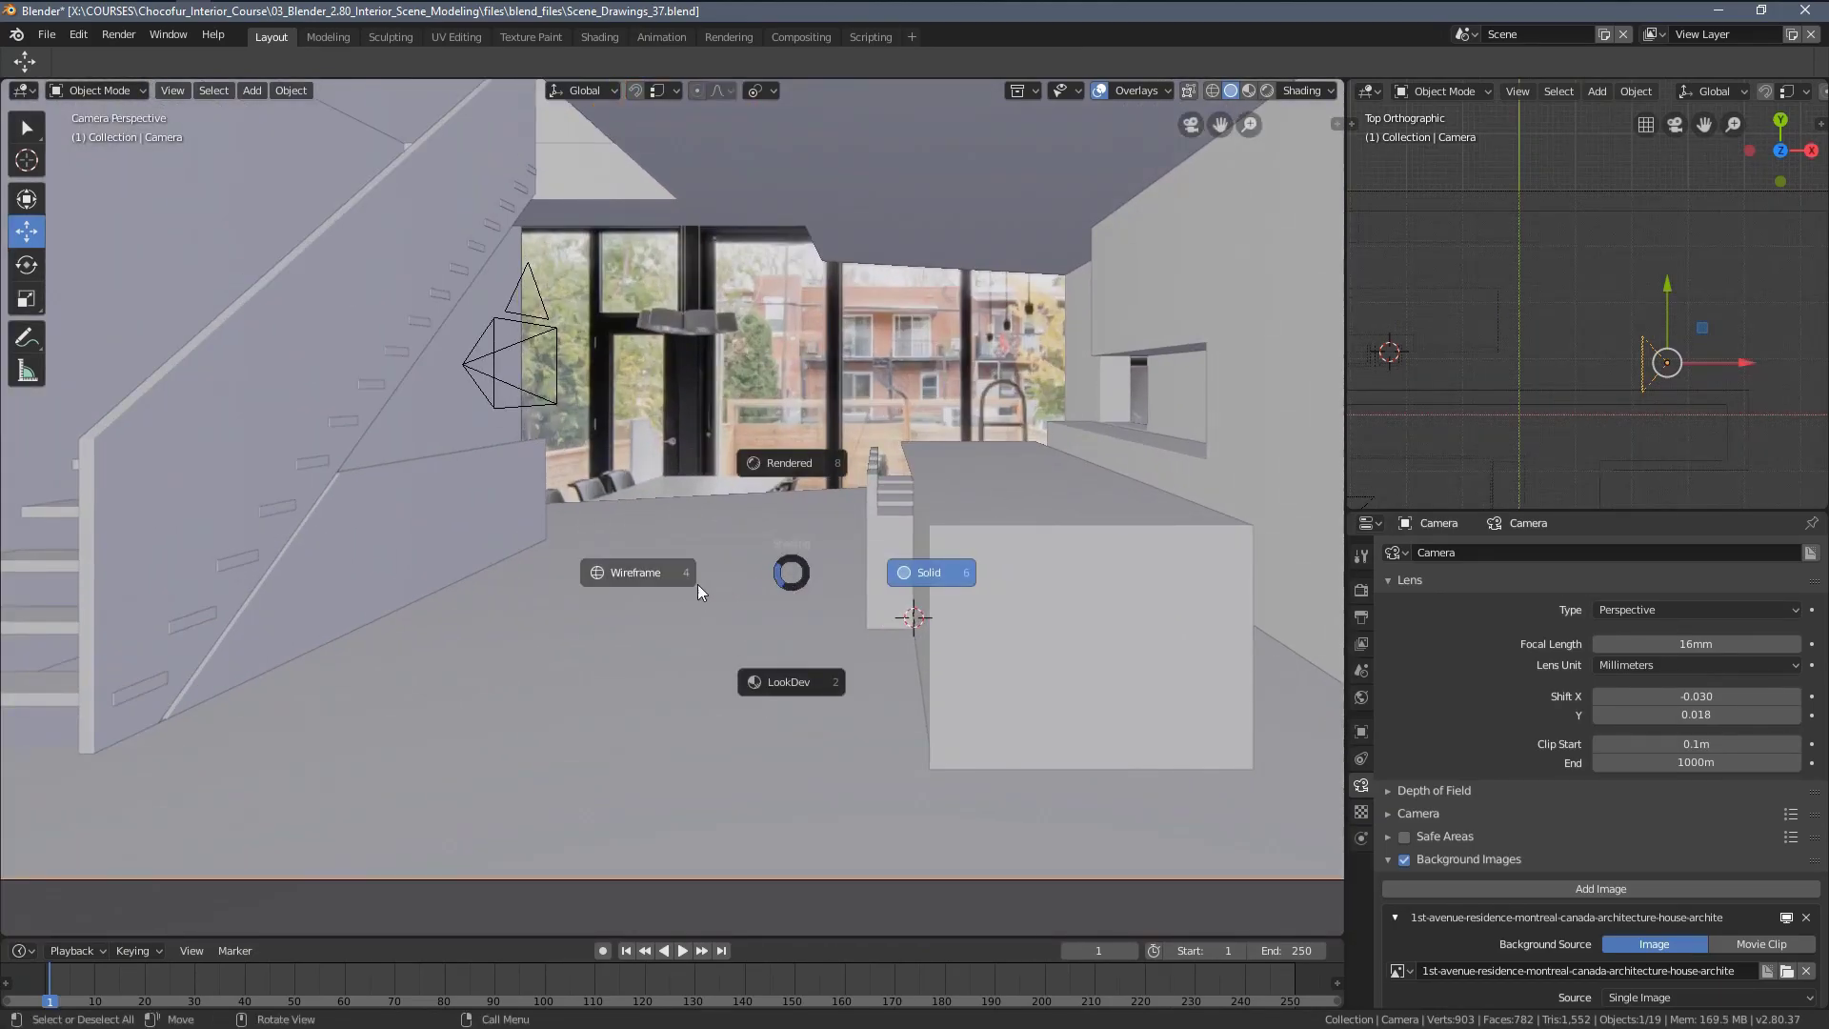
left_click(666, 576)
scroll(987, 576, "up", 2)
scroll(986, 576, "down", 3)
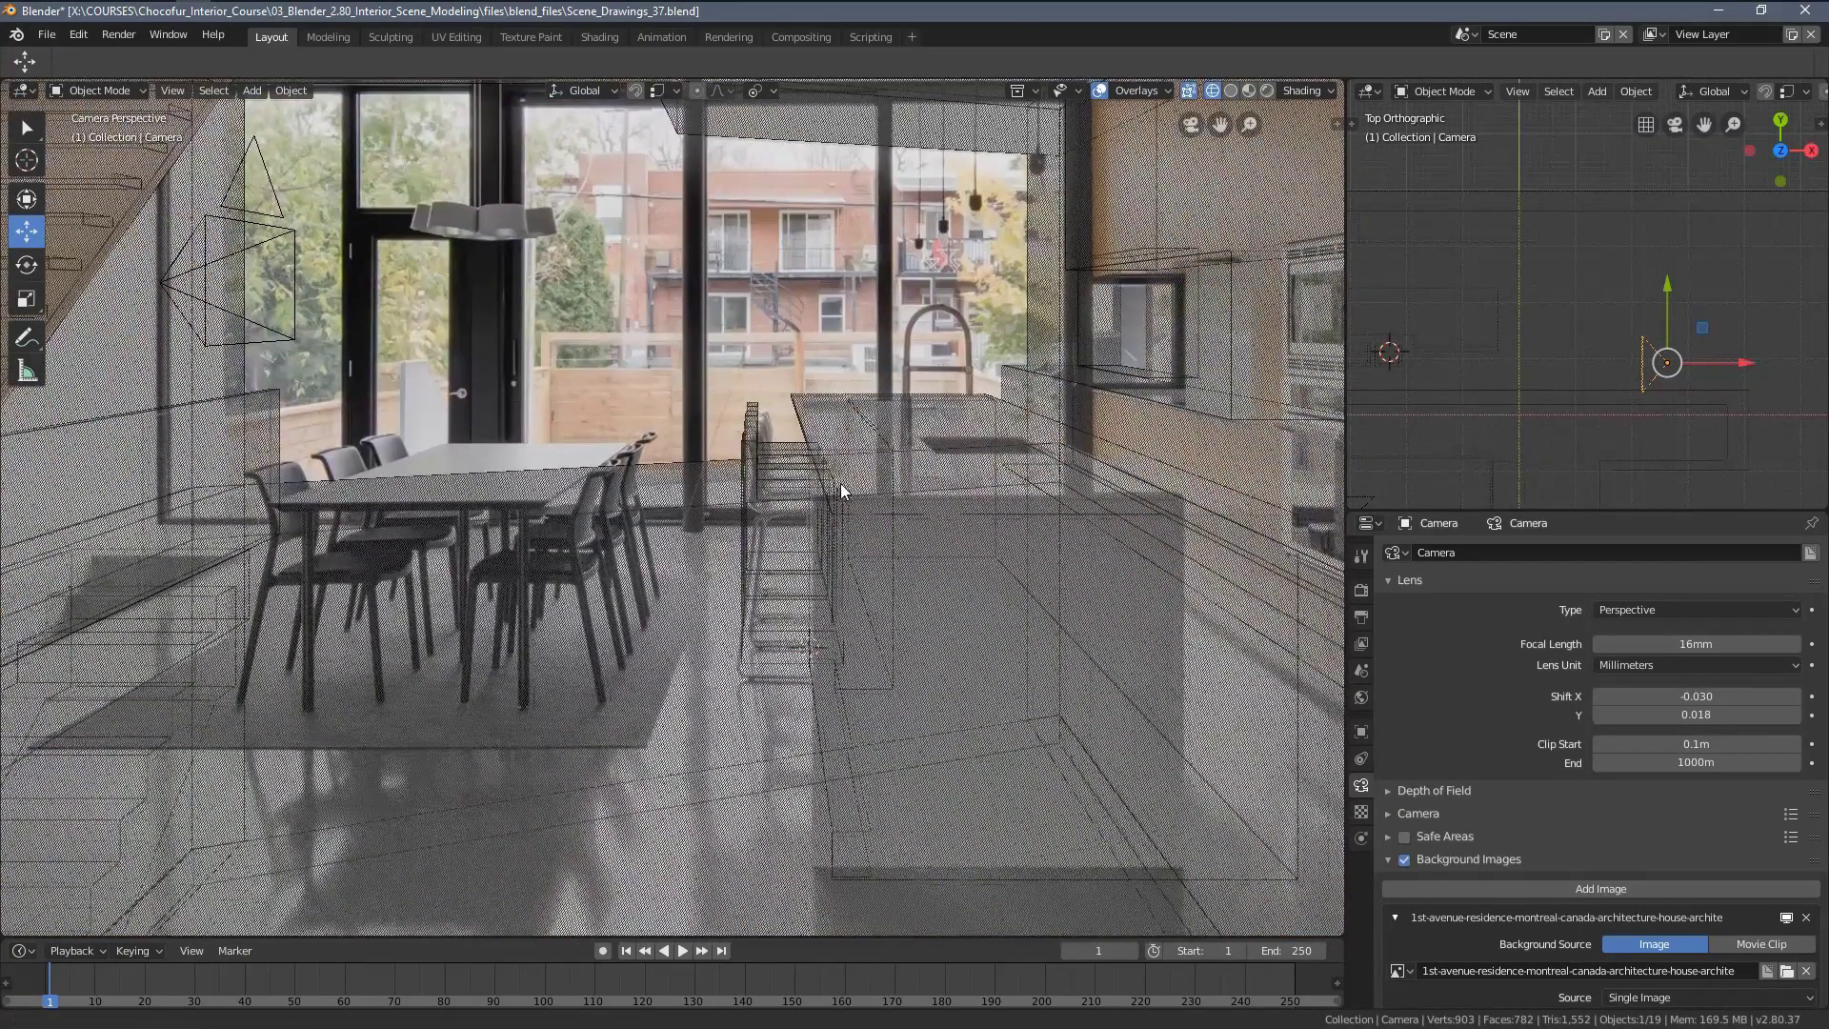
scroll(960, 402, "down", 3)
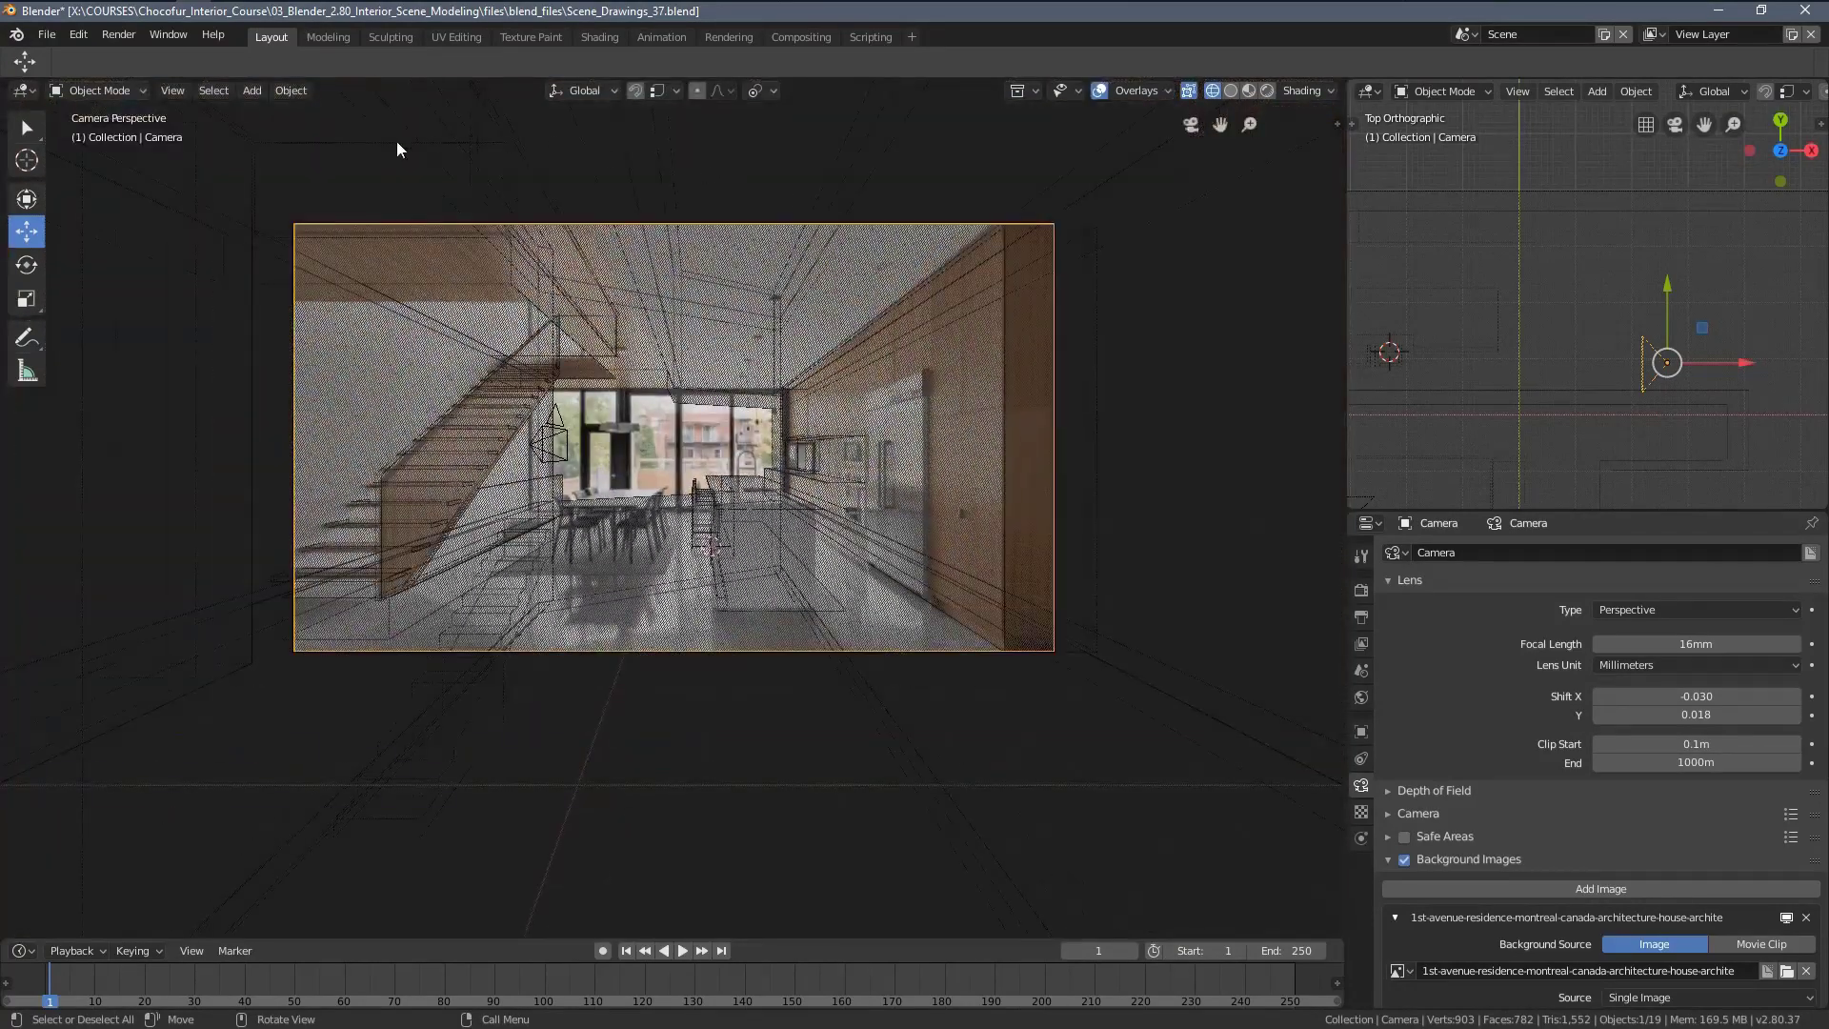
key("z")
left_click(481, 335)
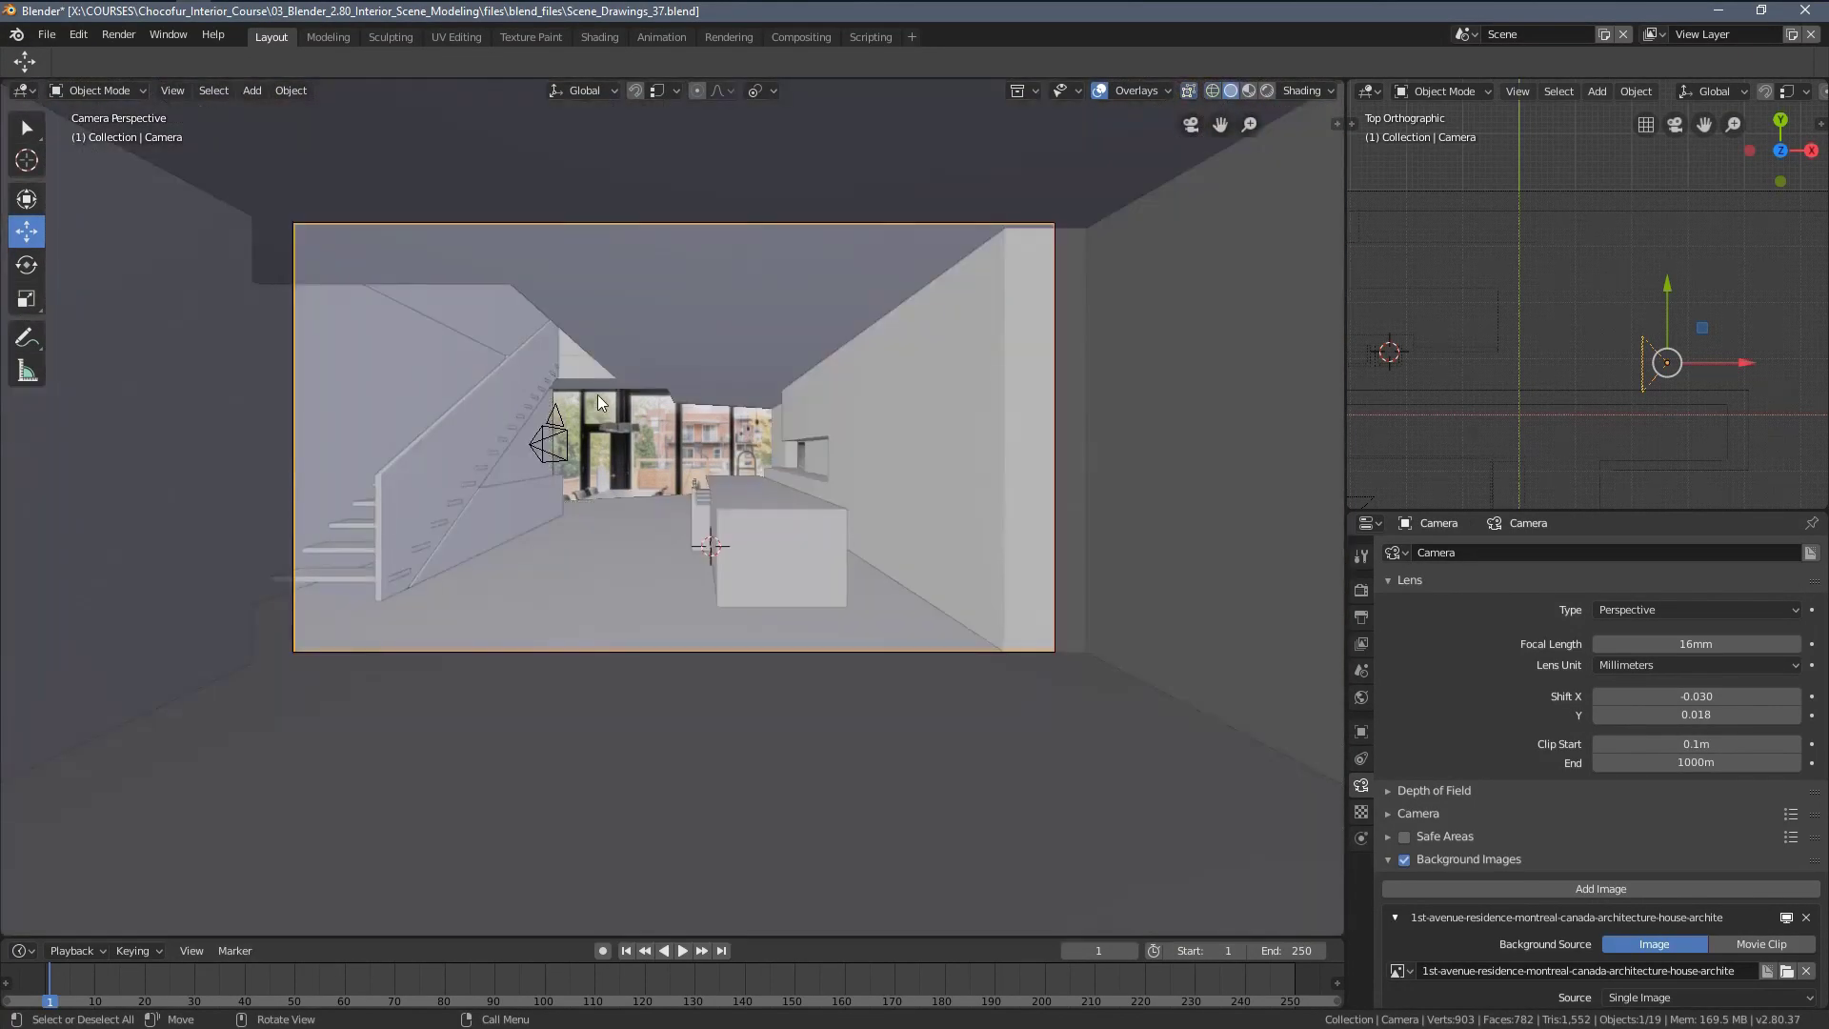
key("Home")
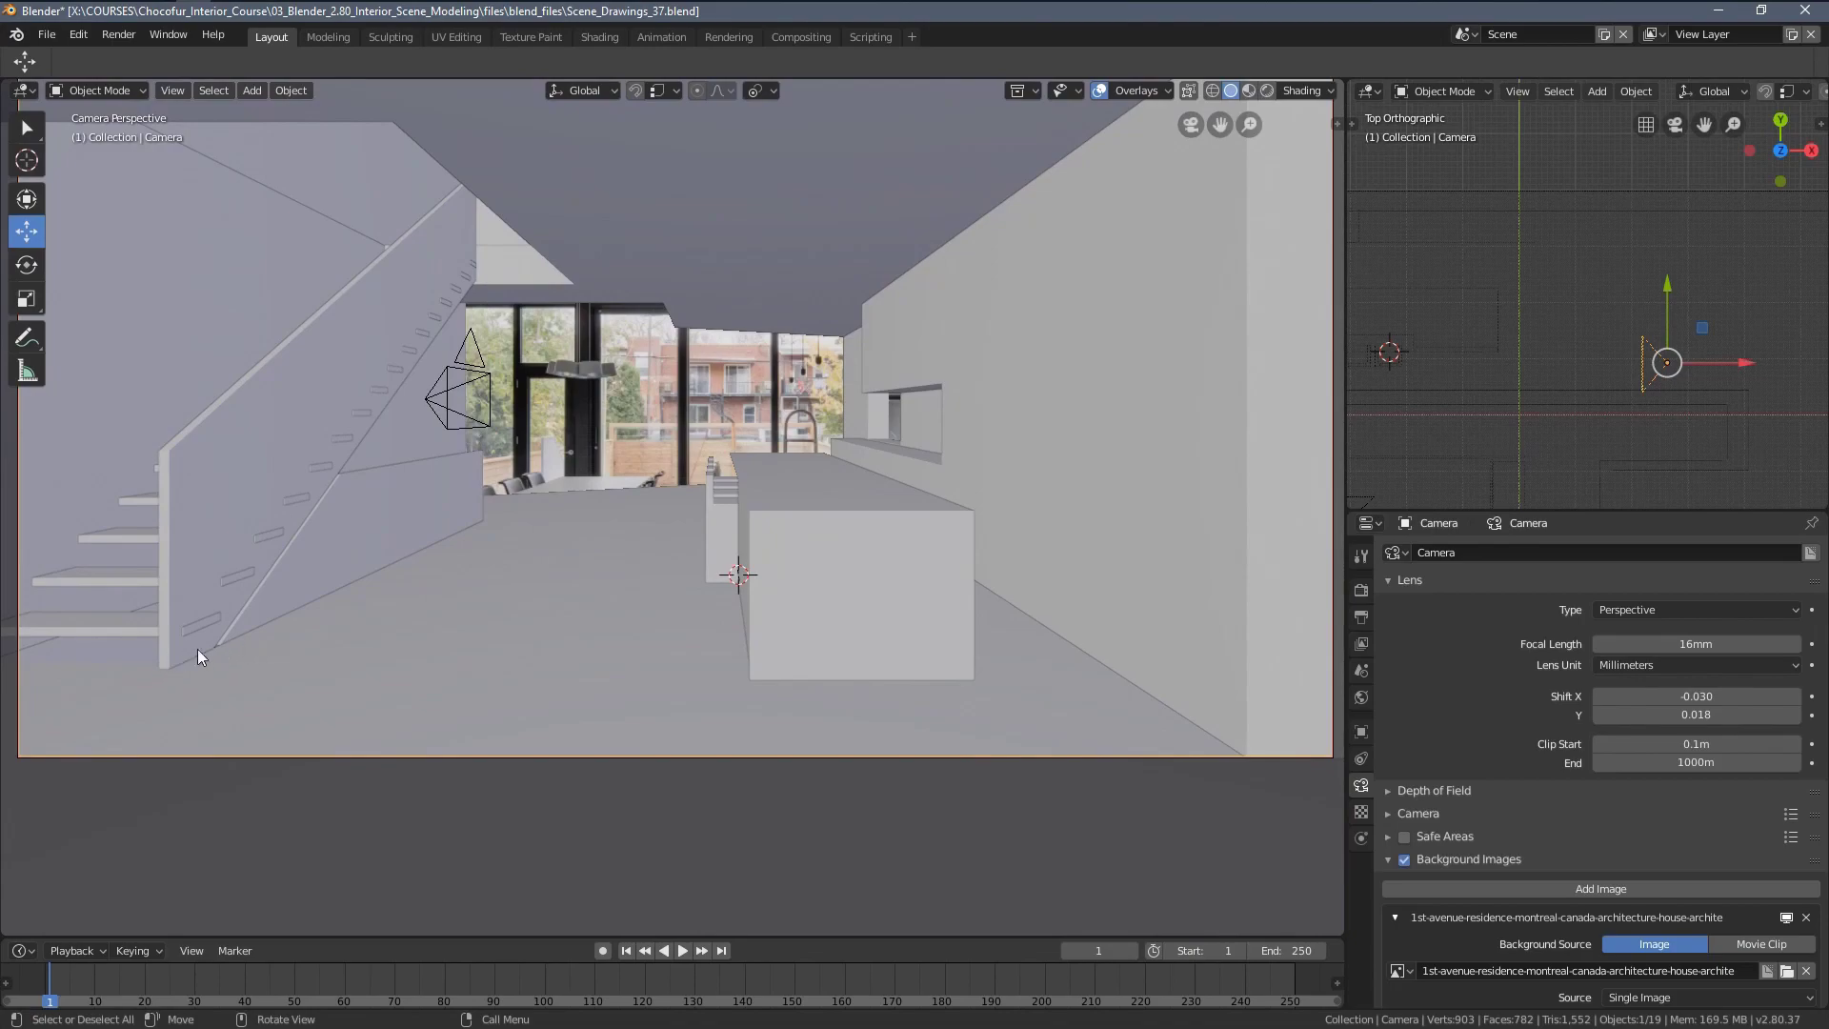
scroll(783, 568, "up", 2)
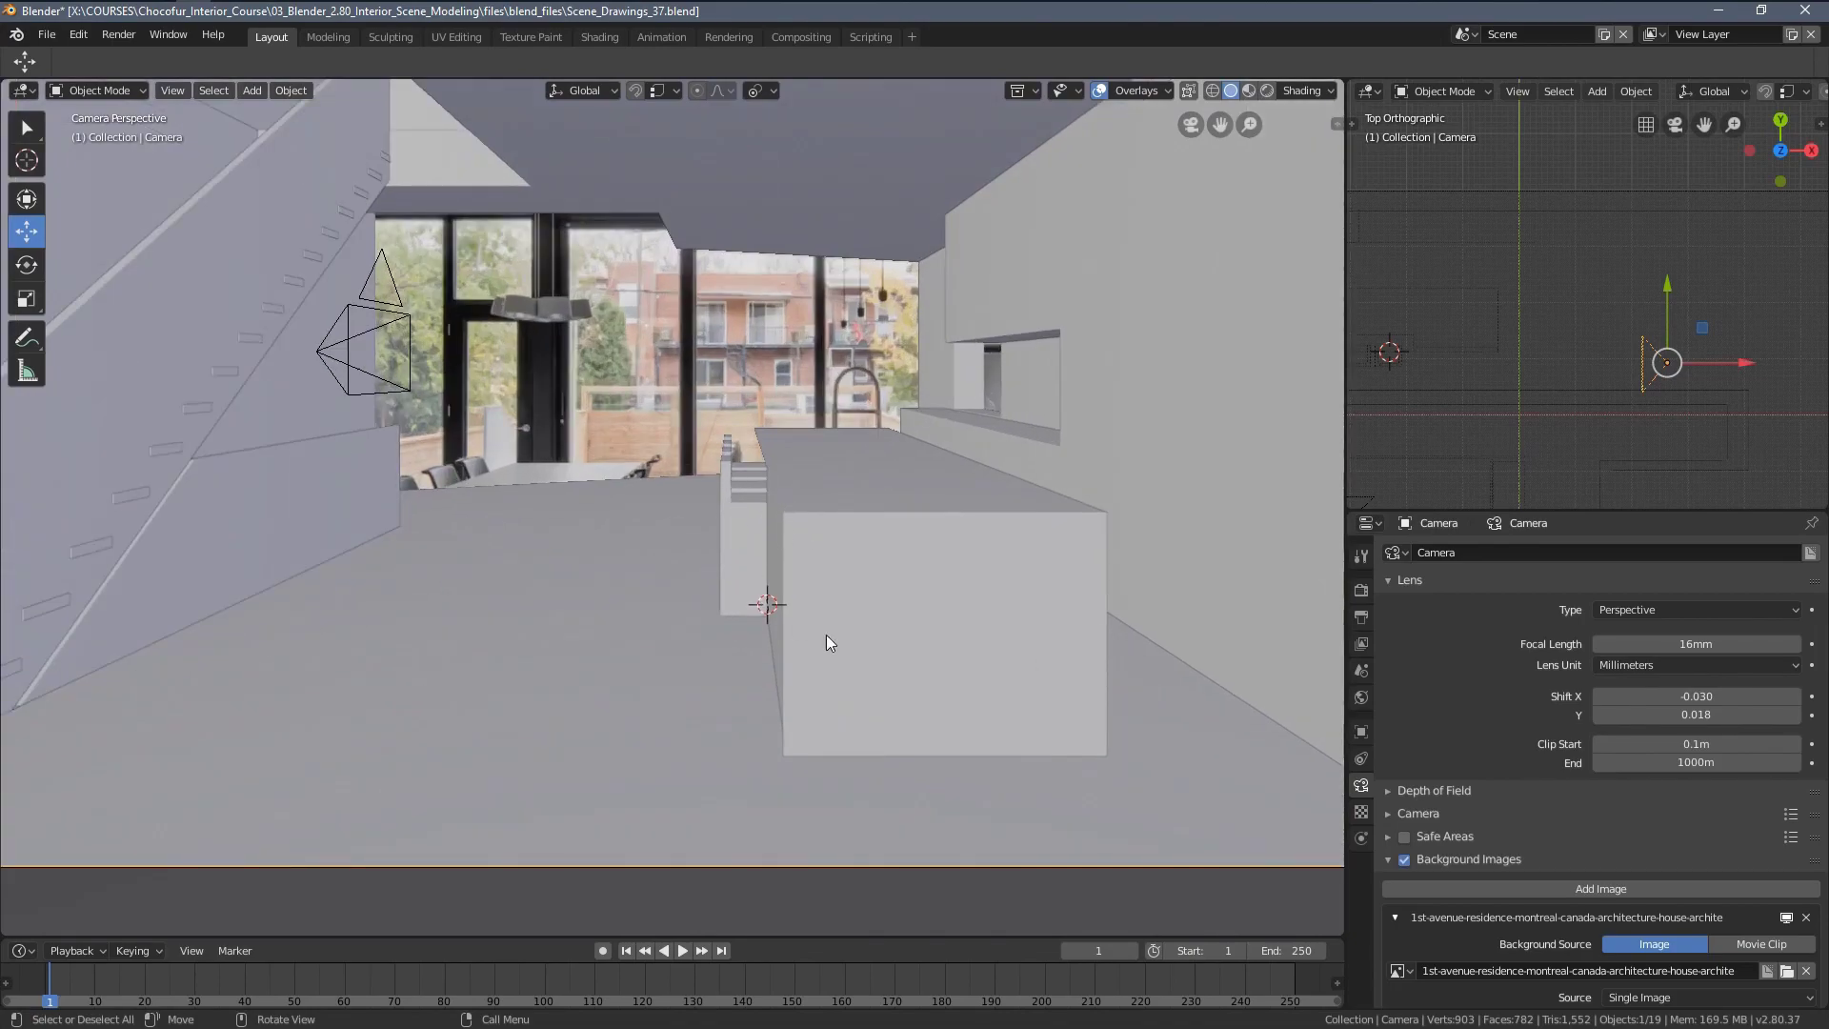
scroll(826, 635, "down", 3)
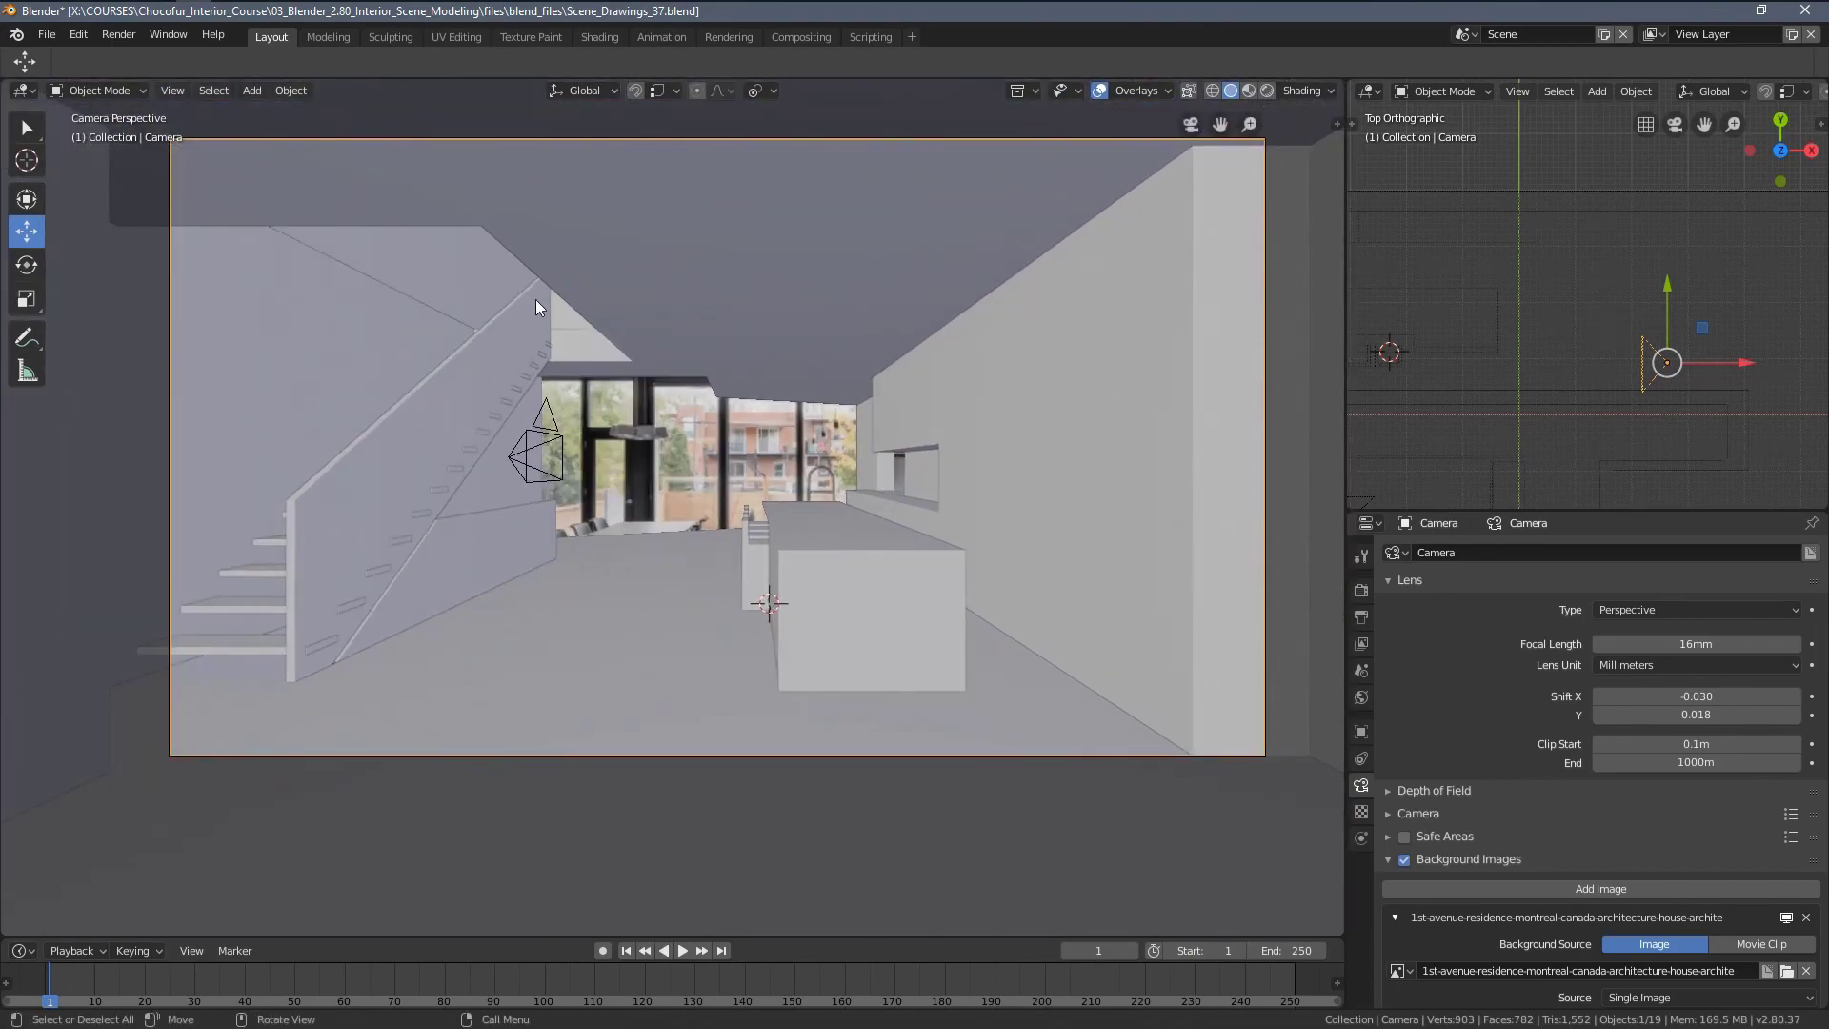
Examine the ceiling, floor, under-stair panel and stair side wall by selecting them one at a time
left_click(411, 209)
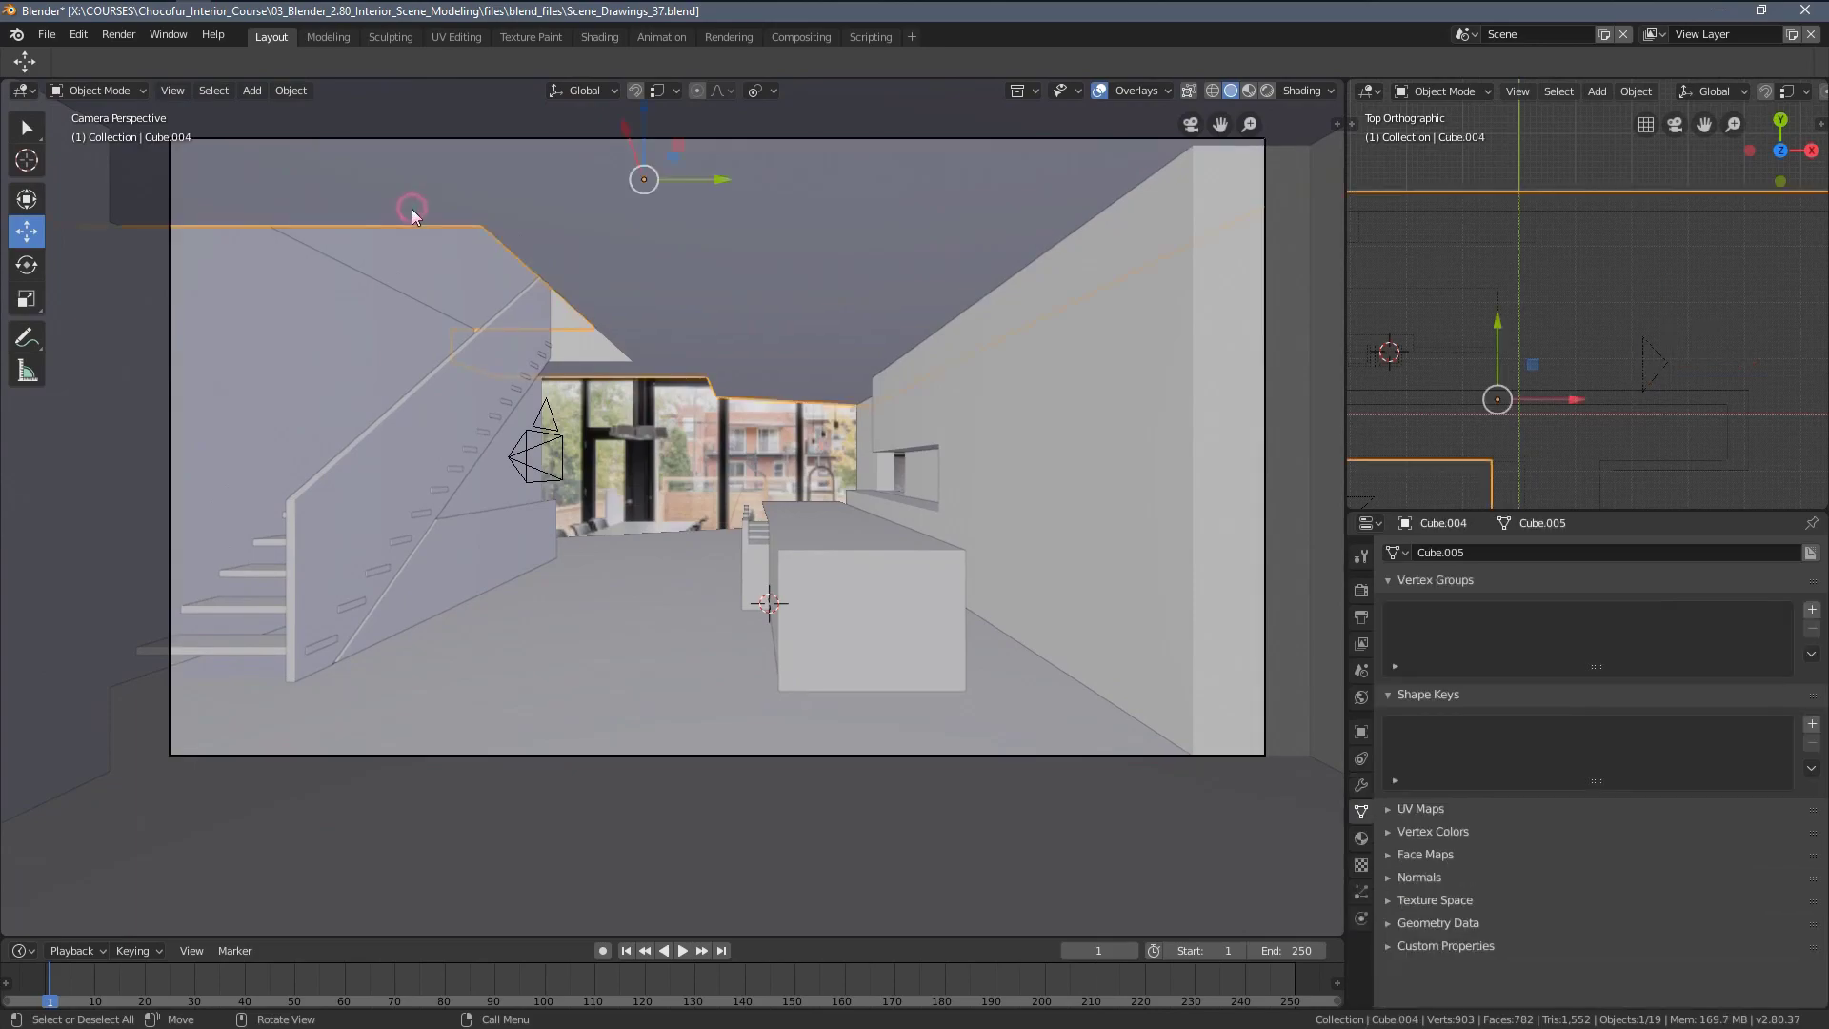
left_click(689, 612)
left_click(531, 231)
left_click(558, 607)
middle_click_drag(533, 609, 626, 586, "shift")
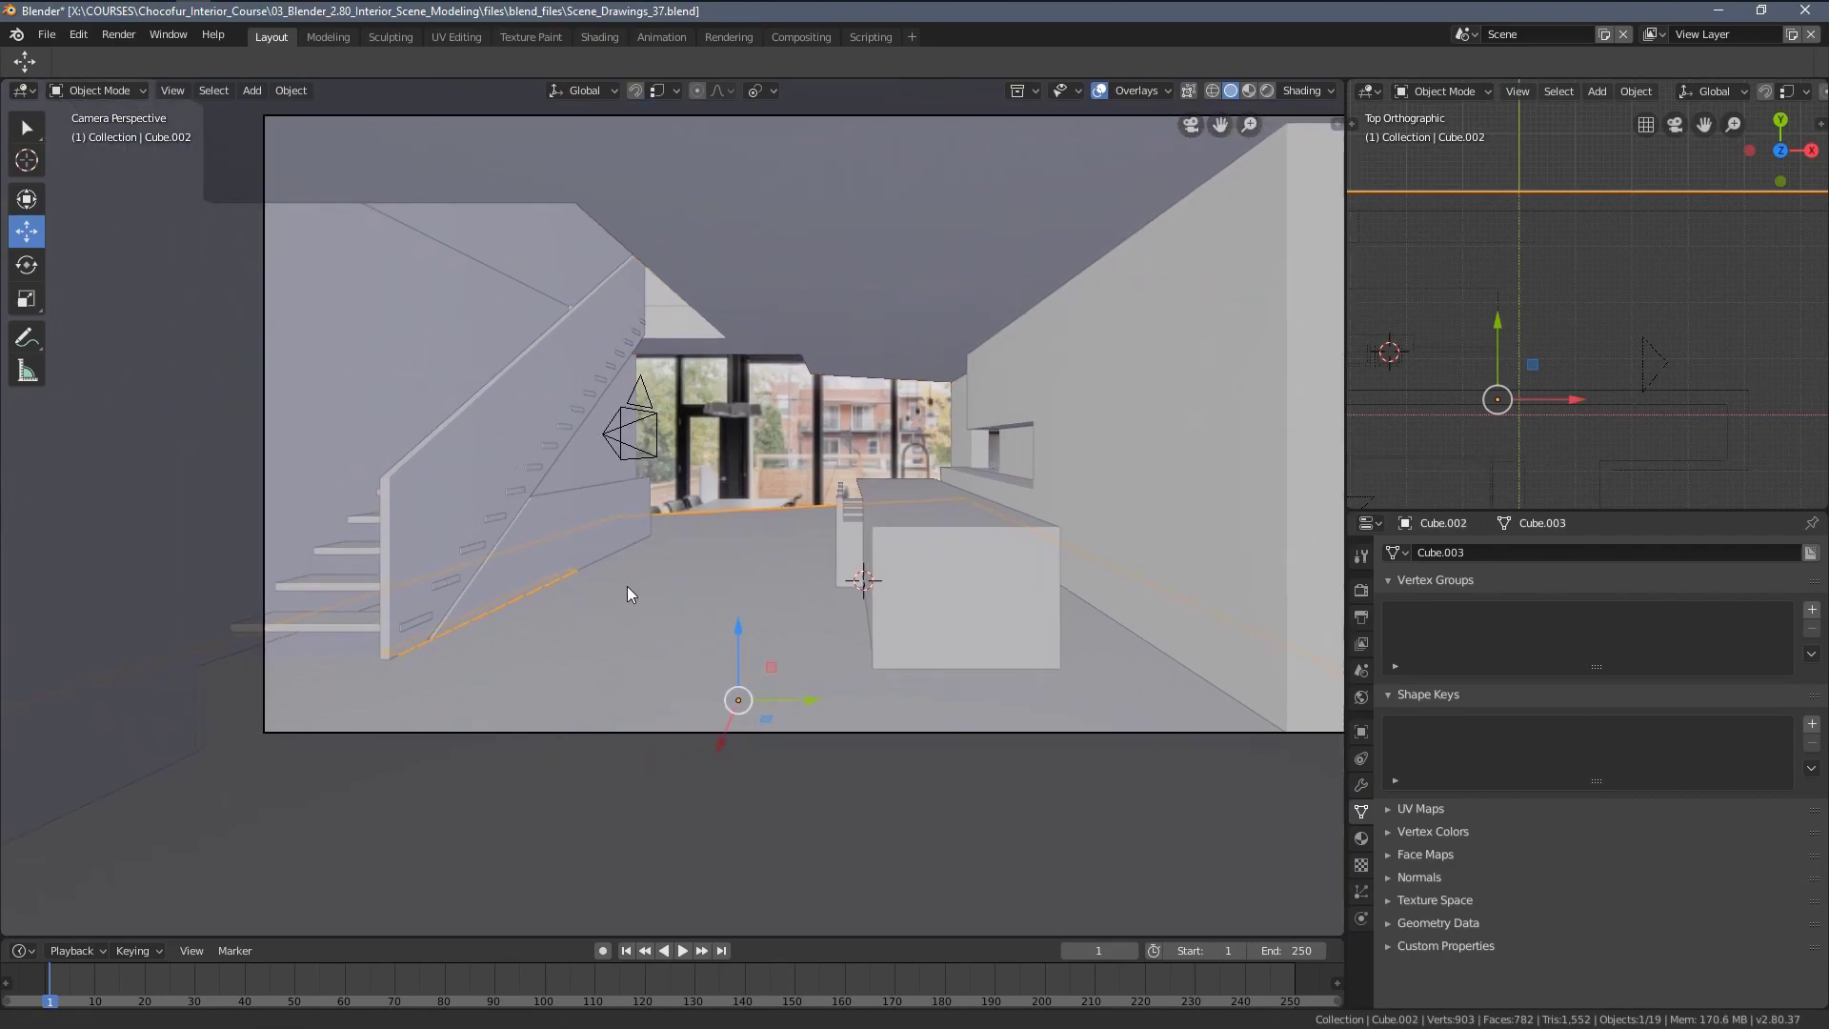
scroll(627, 586, "up", 2)
left_click(585, 499)
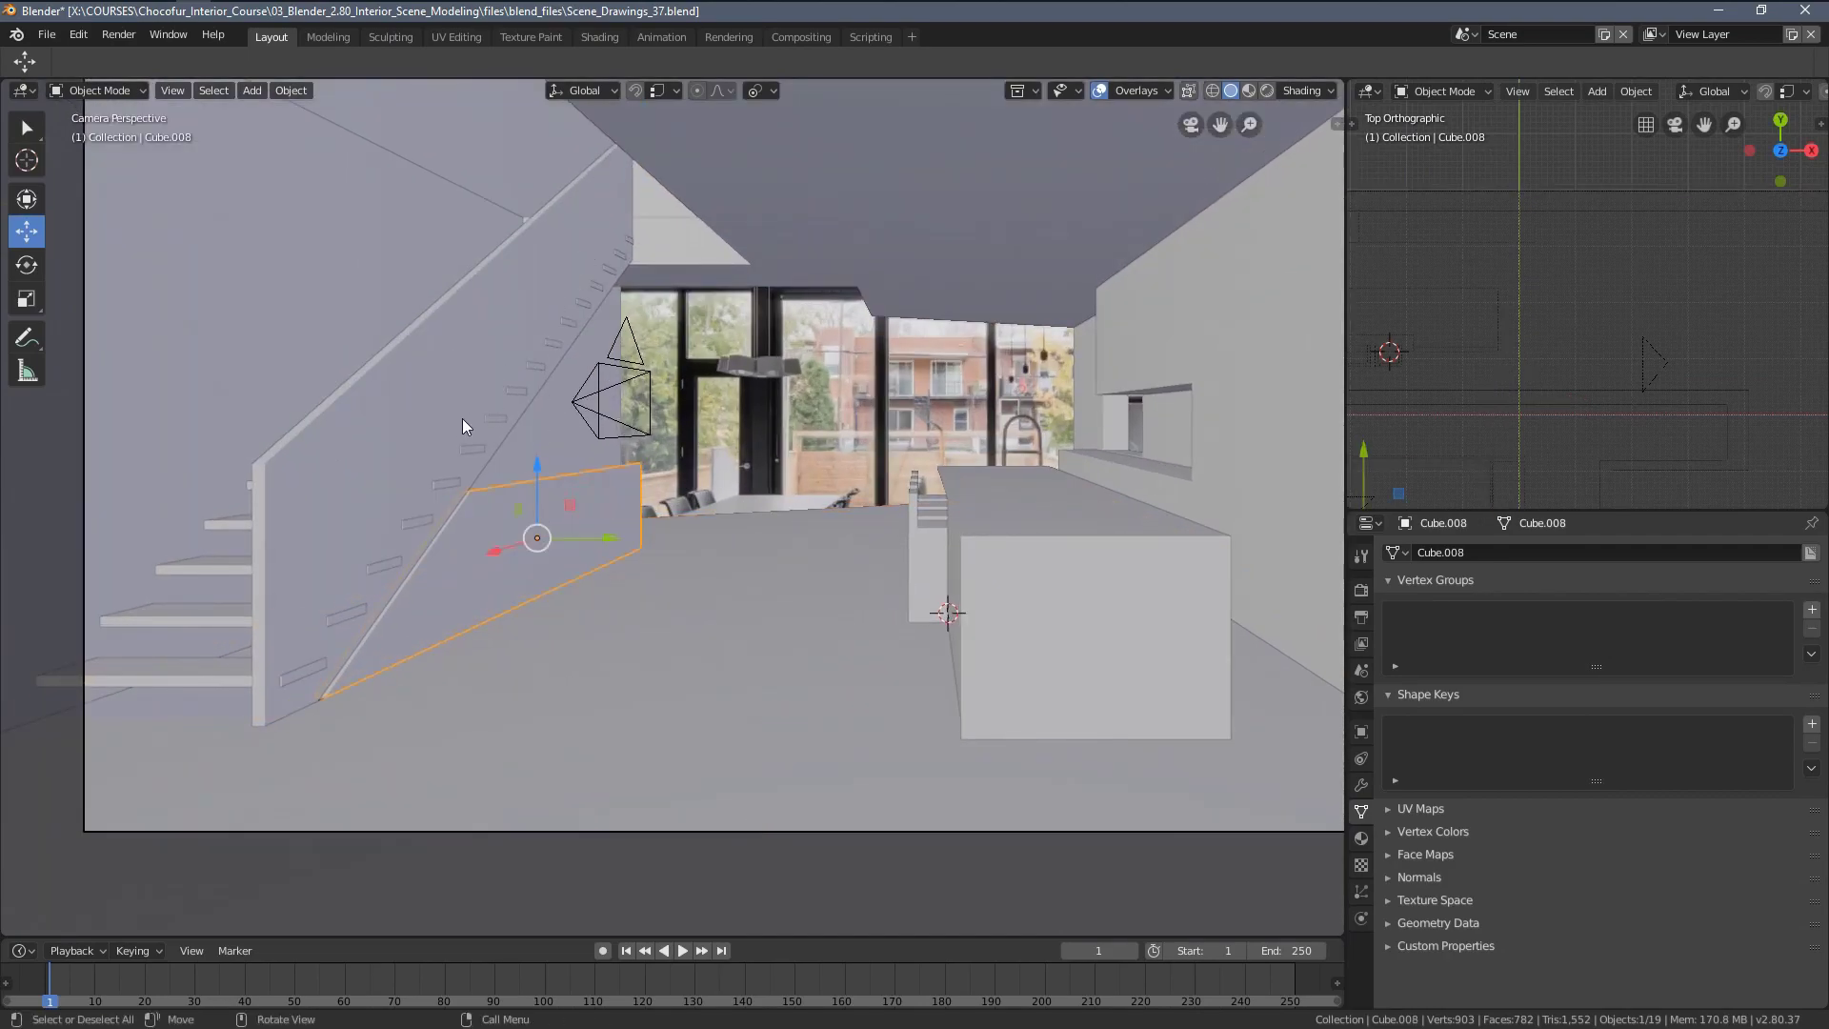
left_click(462, 421)
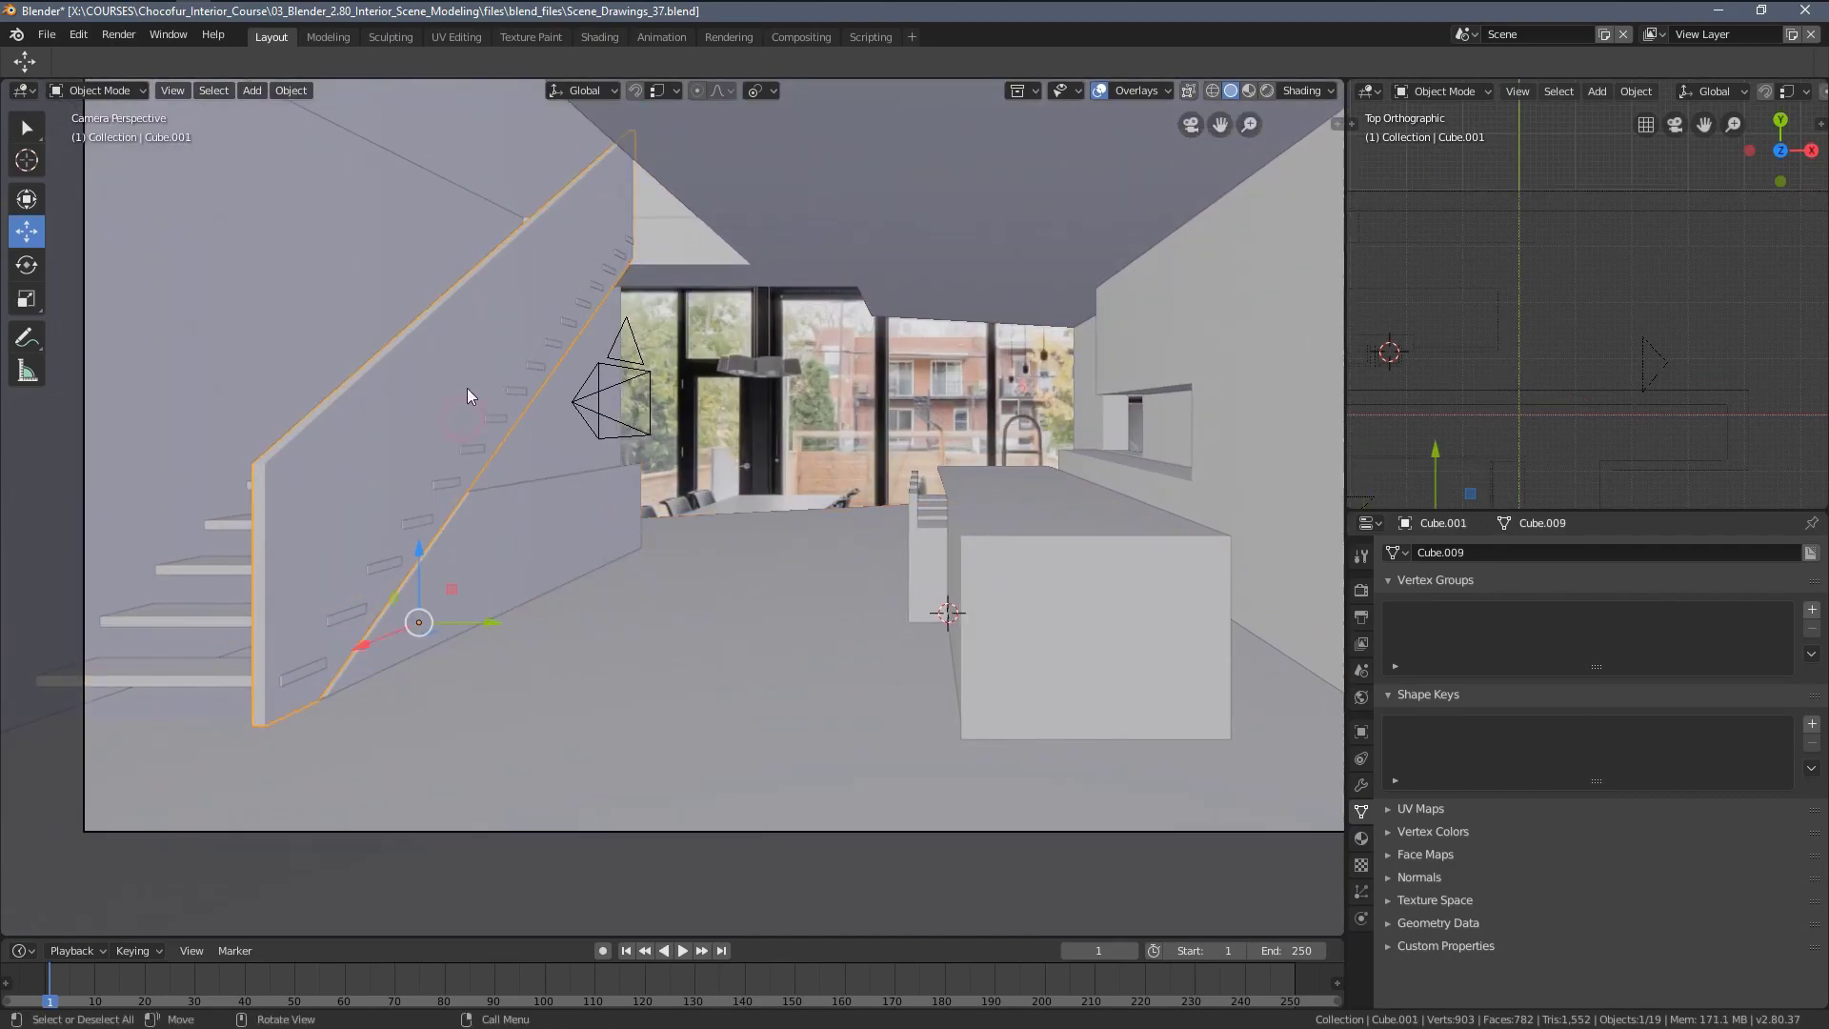
left_click(622, 486)
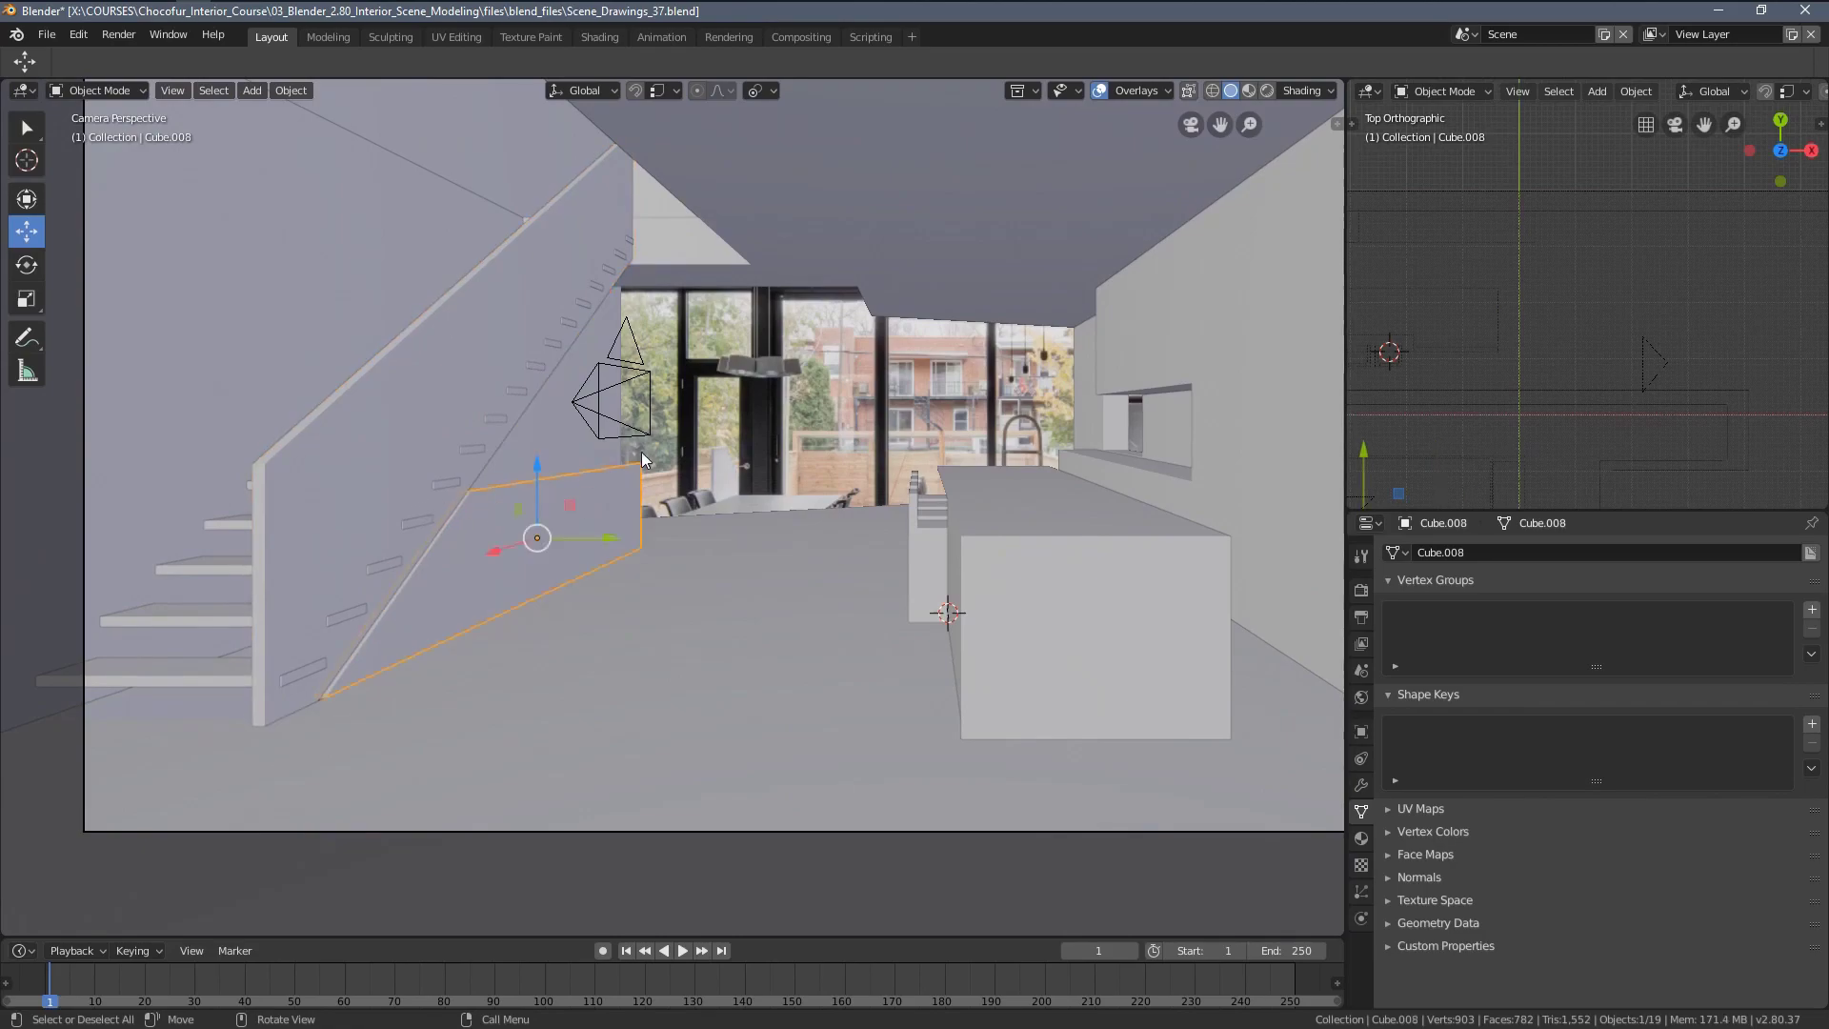
Select the stair side wall together with the kitchen island and show them in wireframe over the photo
left_click(449, 407)
left_click(1010, 493, "shift")
mouse_move(964, 498)
middle_mouse_down("shift")
mouse_move(810, 501)
mouse_move(748, 524)
middle_mouse_up("shift")
scroll(793, 506, "up", 2)
scroll(764, 533, "up", 3)
key("z")
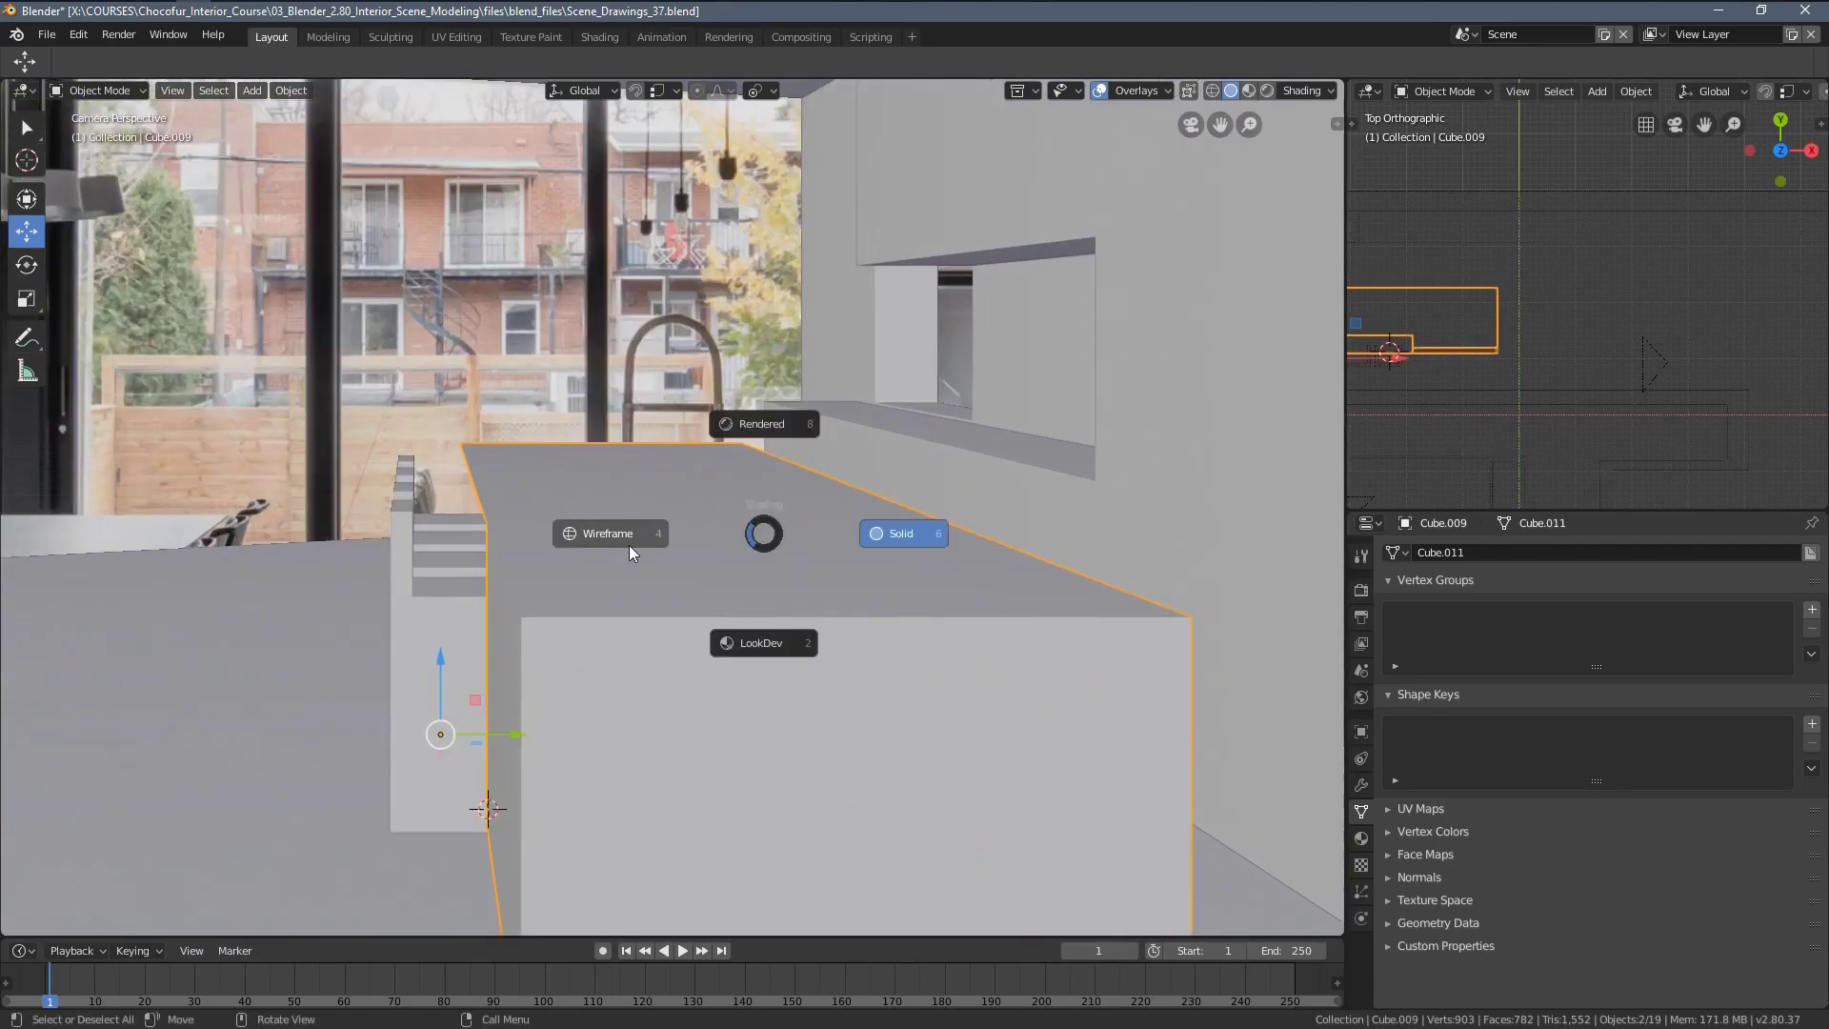
left_click(629, 545)
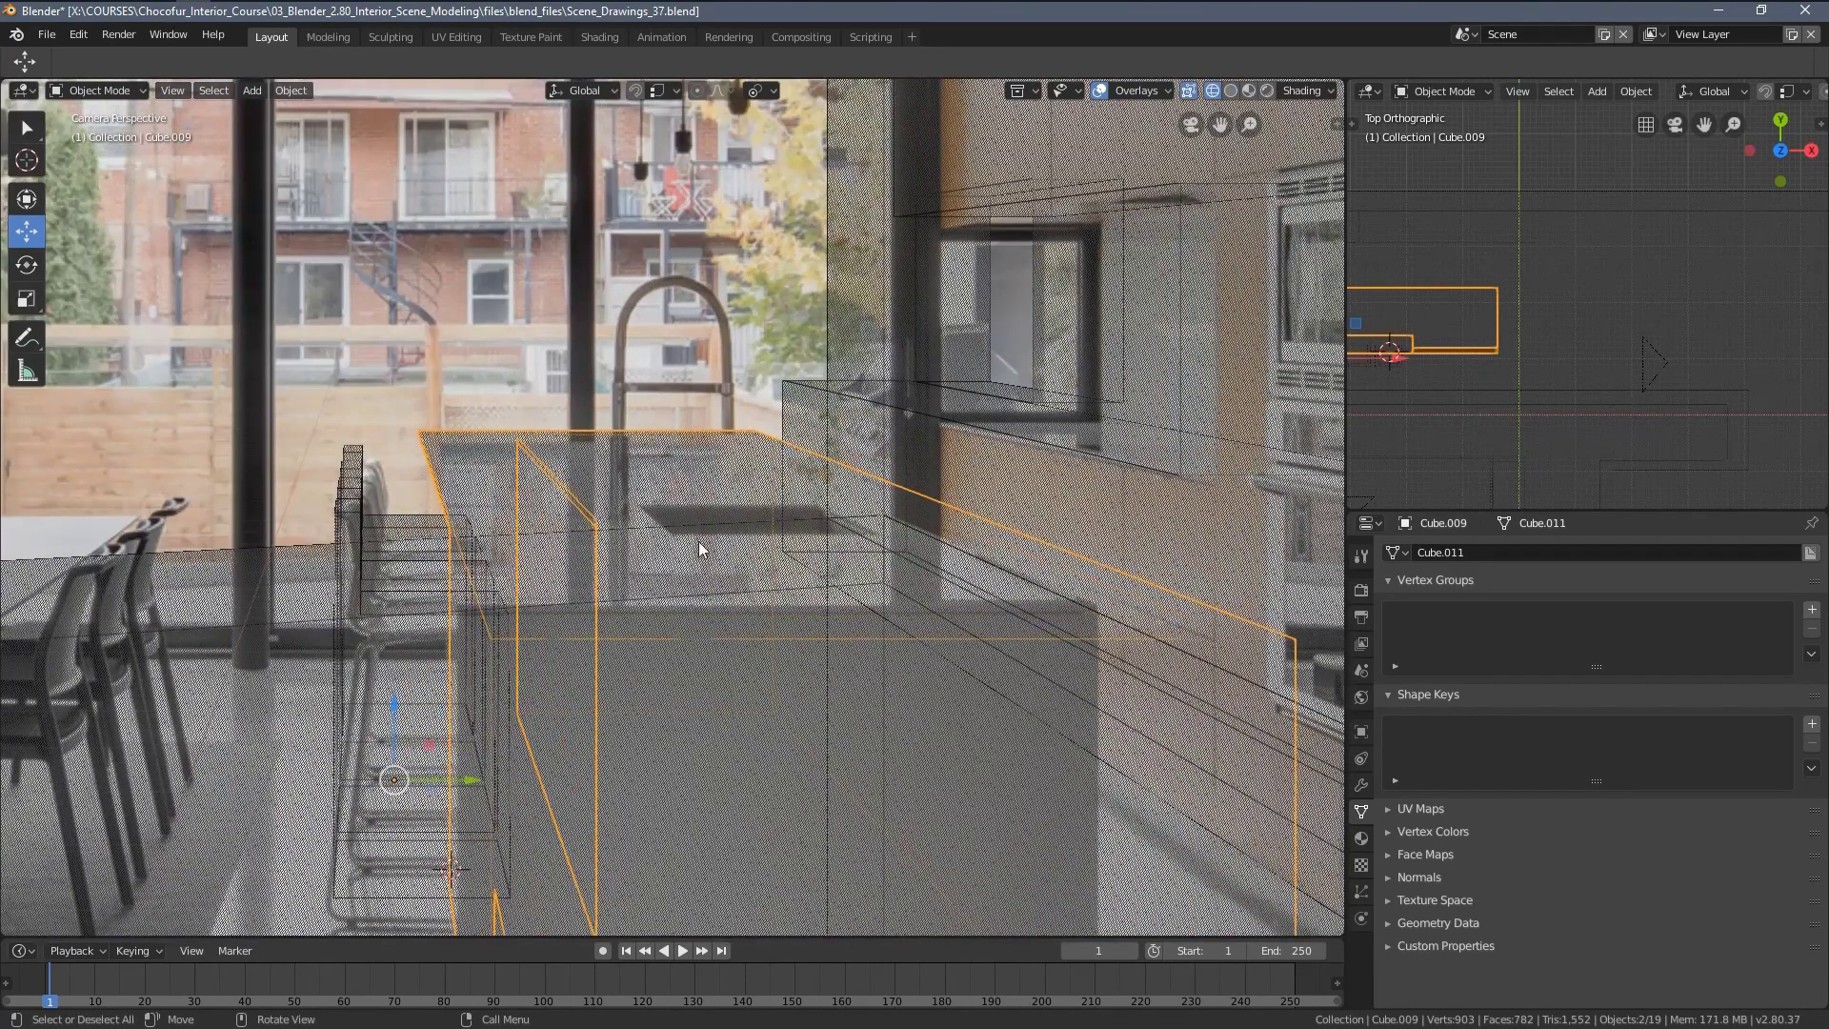
Check the island's outline against the island in the photo, alternating between solid and wireframe shading
scroll(734, 565, "down", 3)
middle_click_drag(759, 595, 707, 461, "shift")
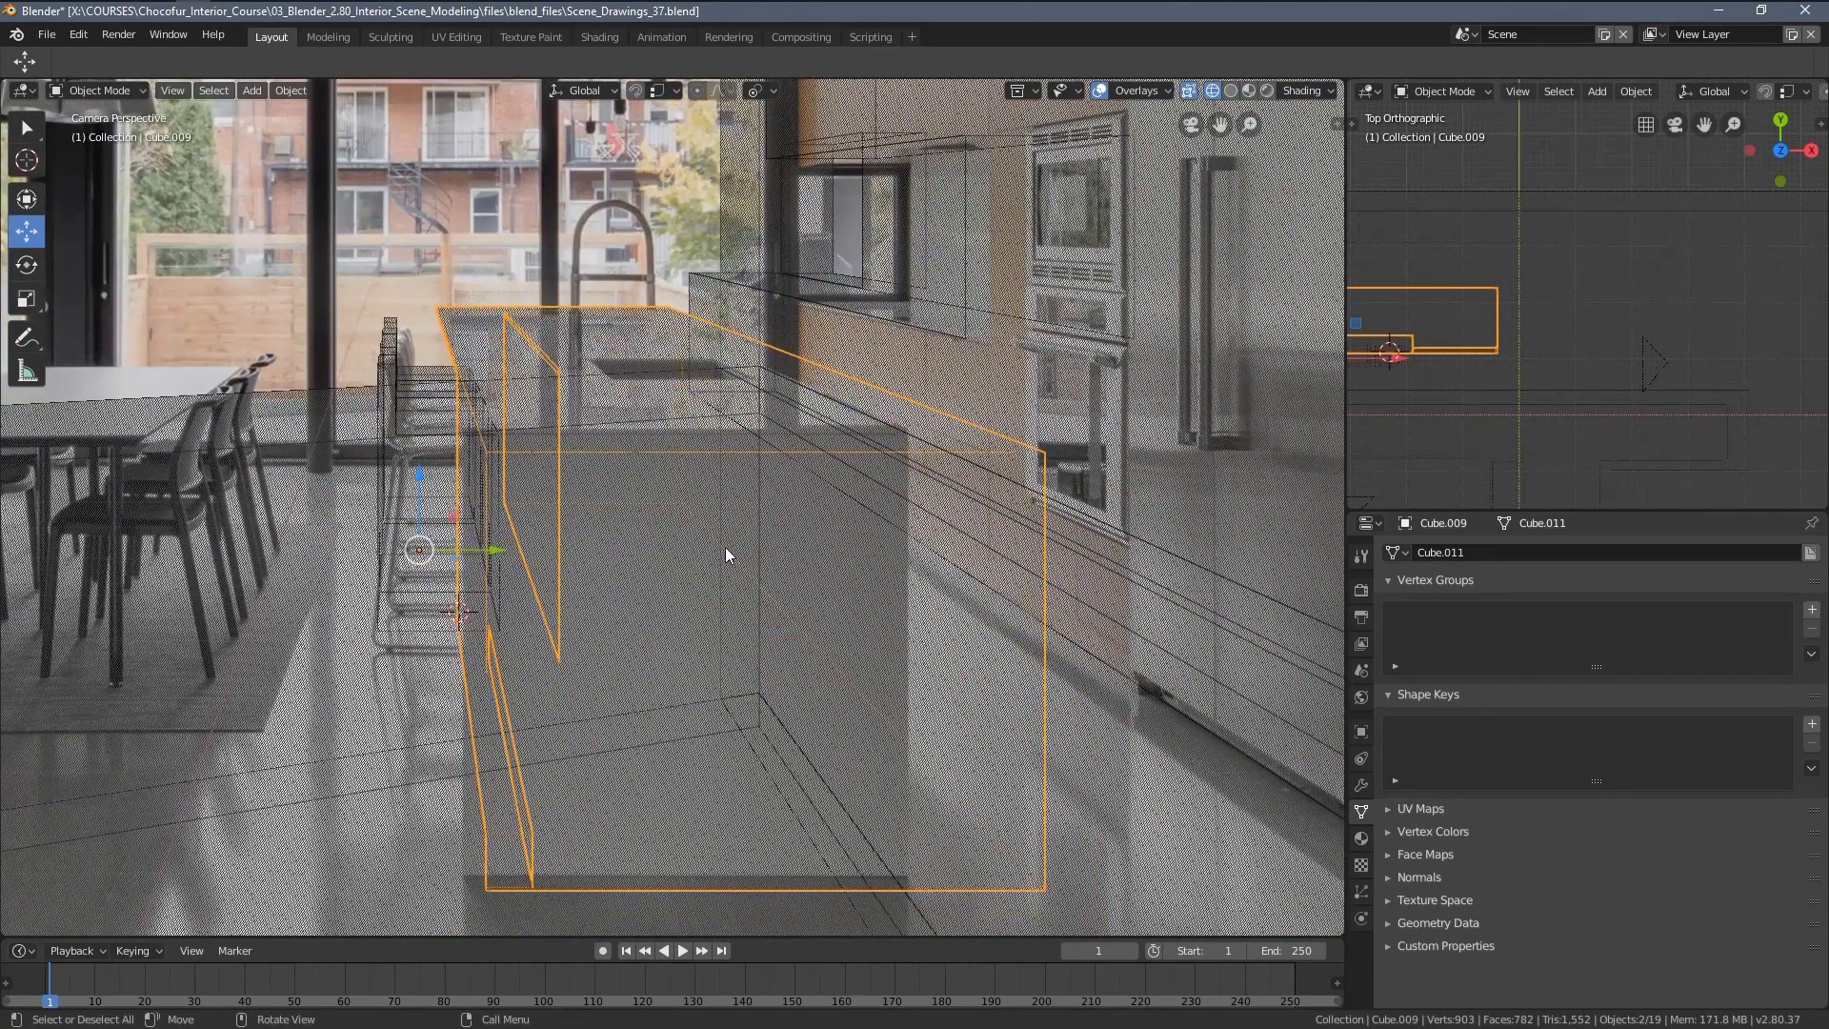
scroll(729, 553, "down", 2)
key("z")
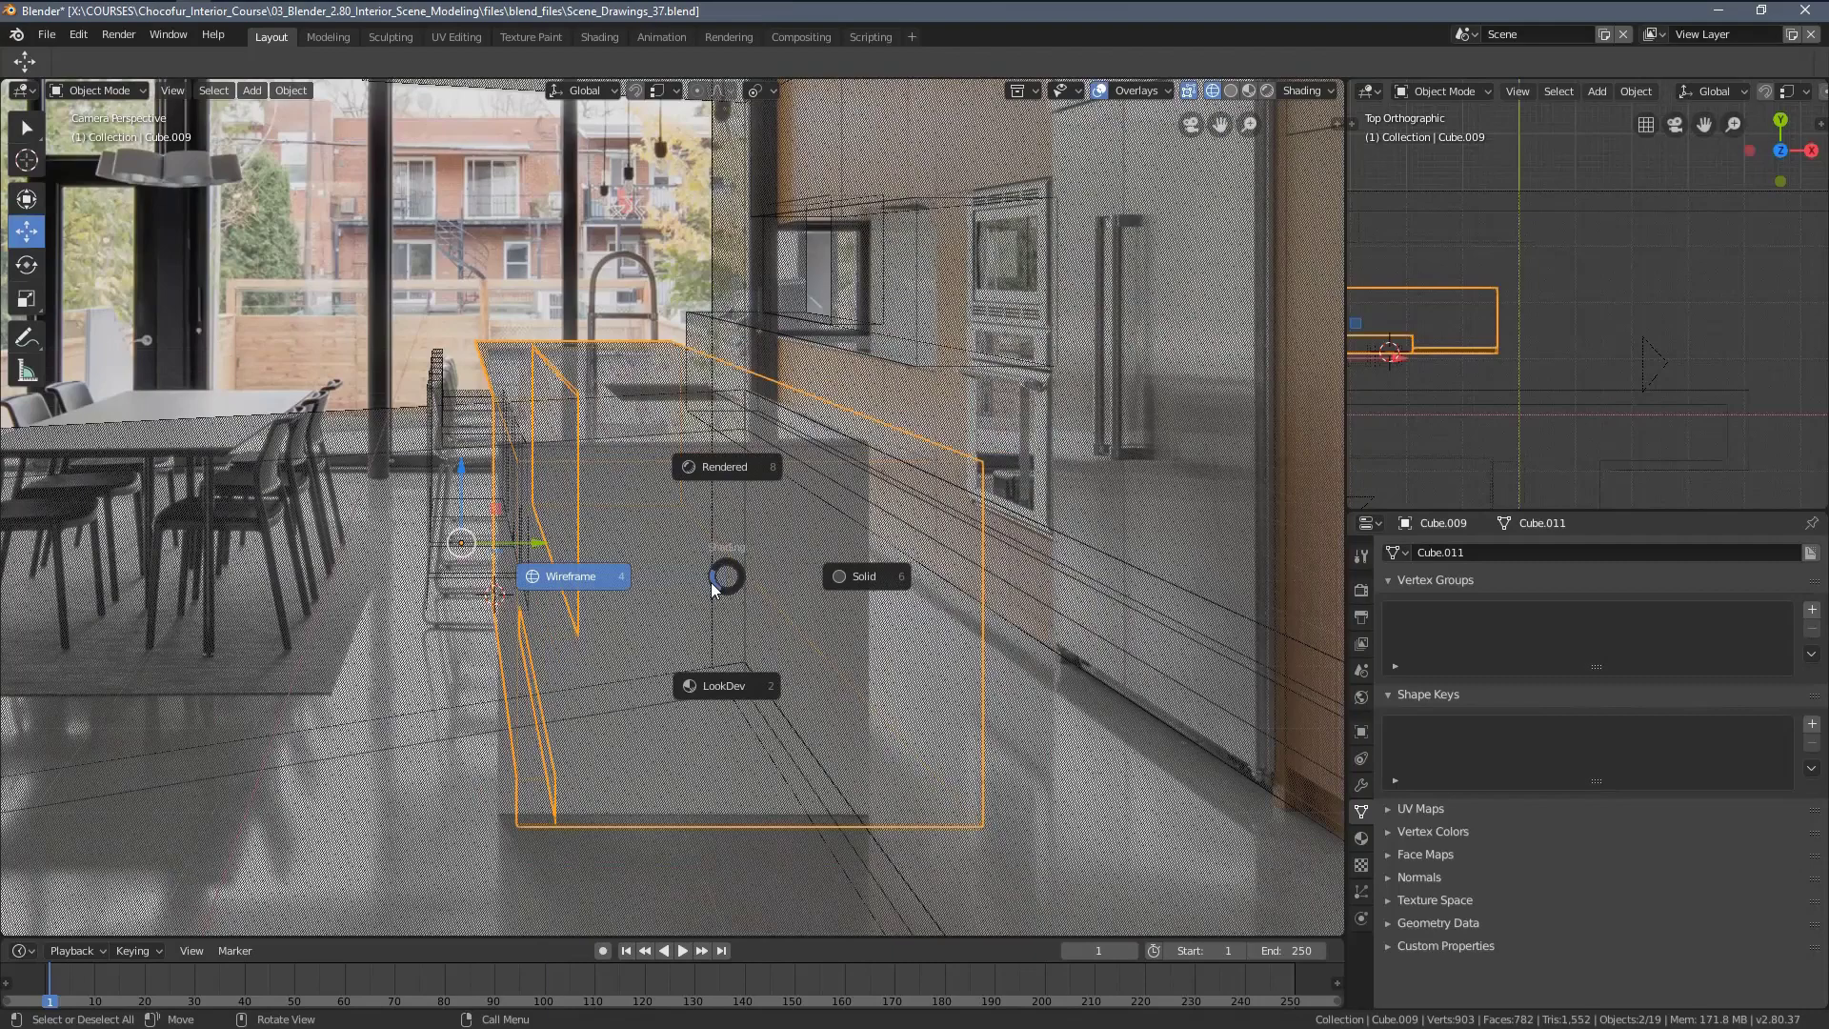
left_click(817, 577)
middle_click_drag(855, 545, 775, 576, "shift")
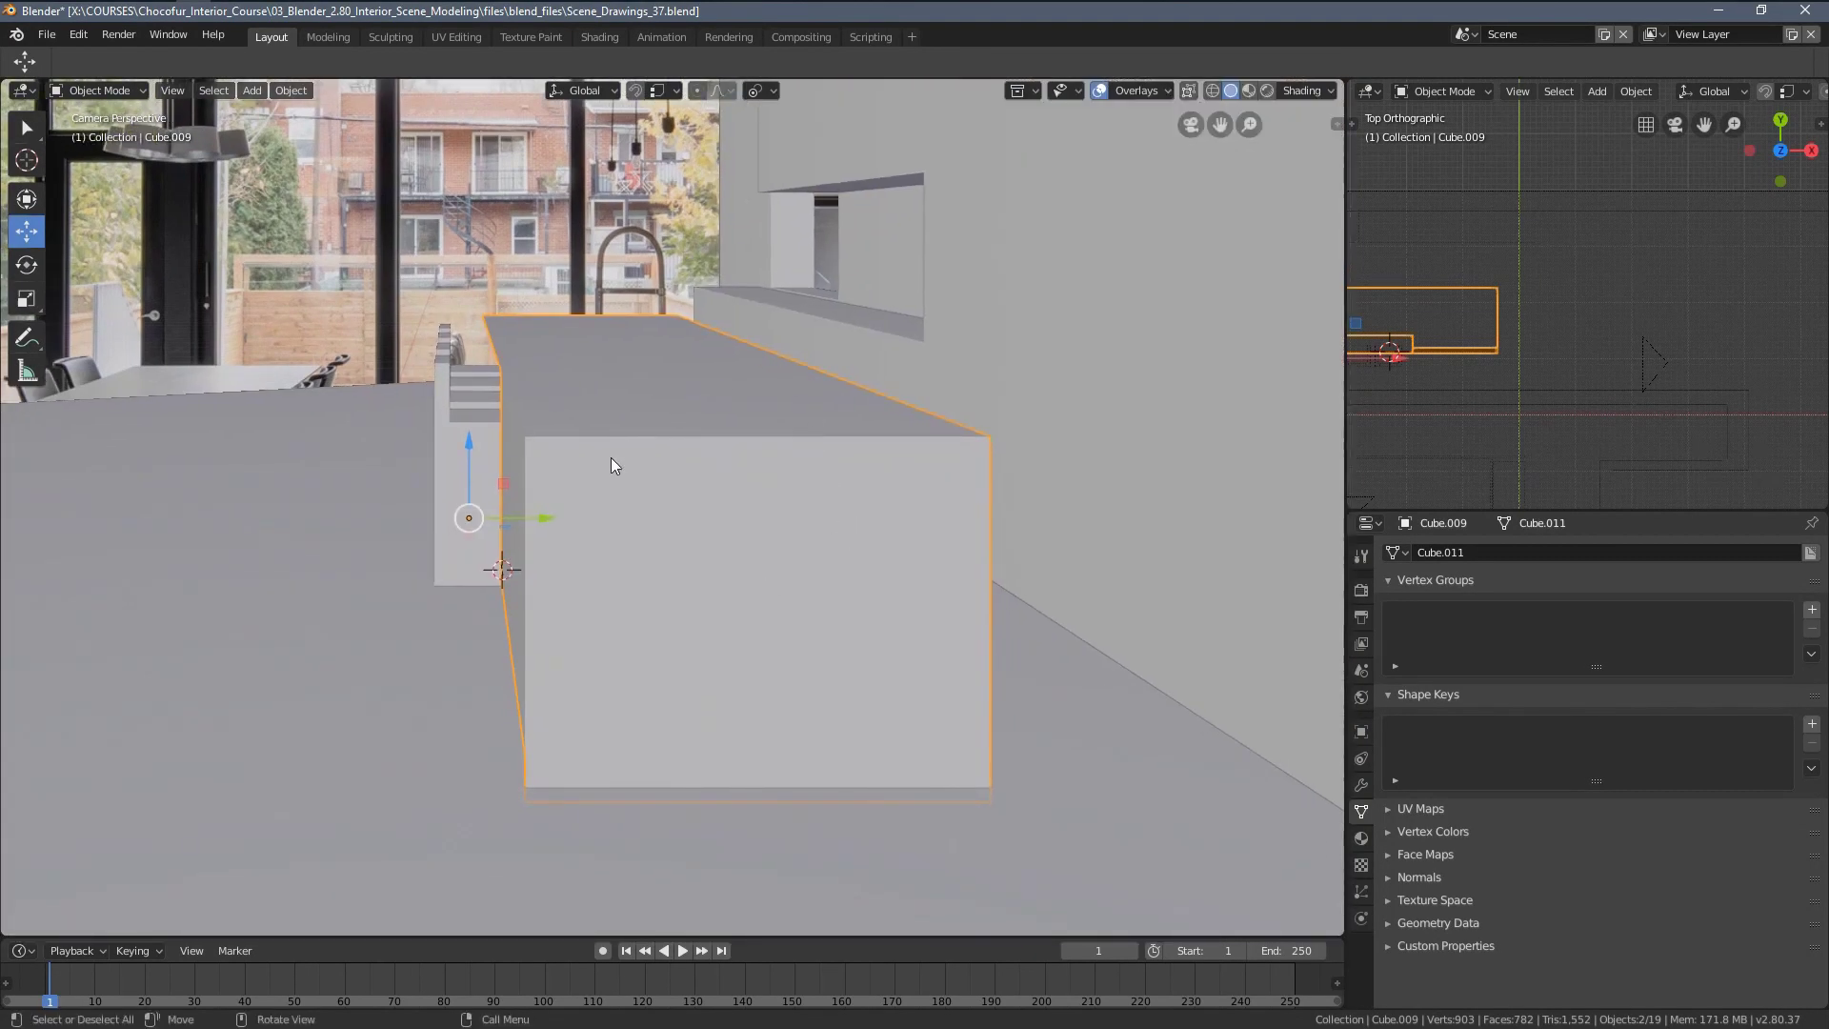
scroll(918, 530, "down", 3)
middle_click_drag(919, 530, 1006, 574, "shift")
key("z")
left_click(802, 600)
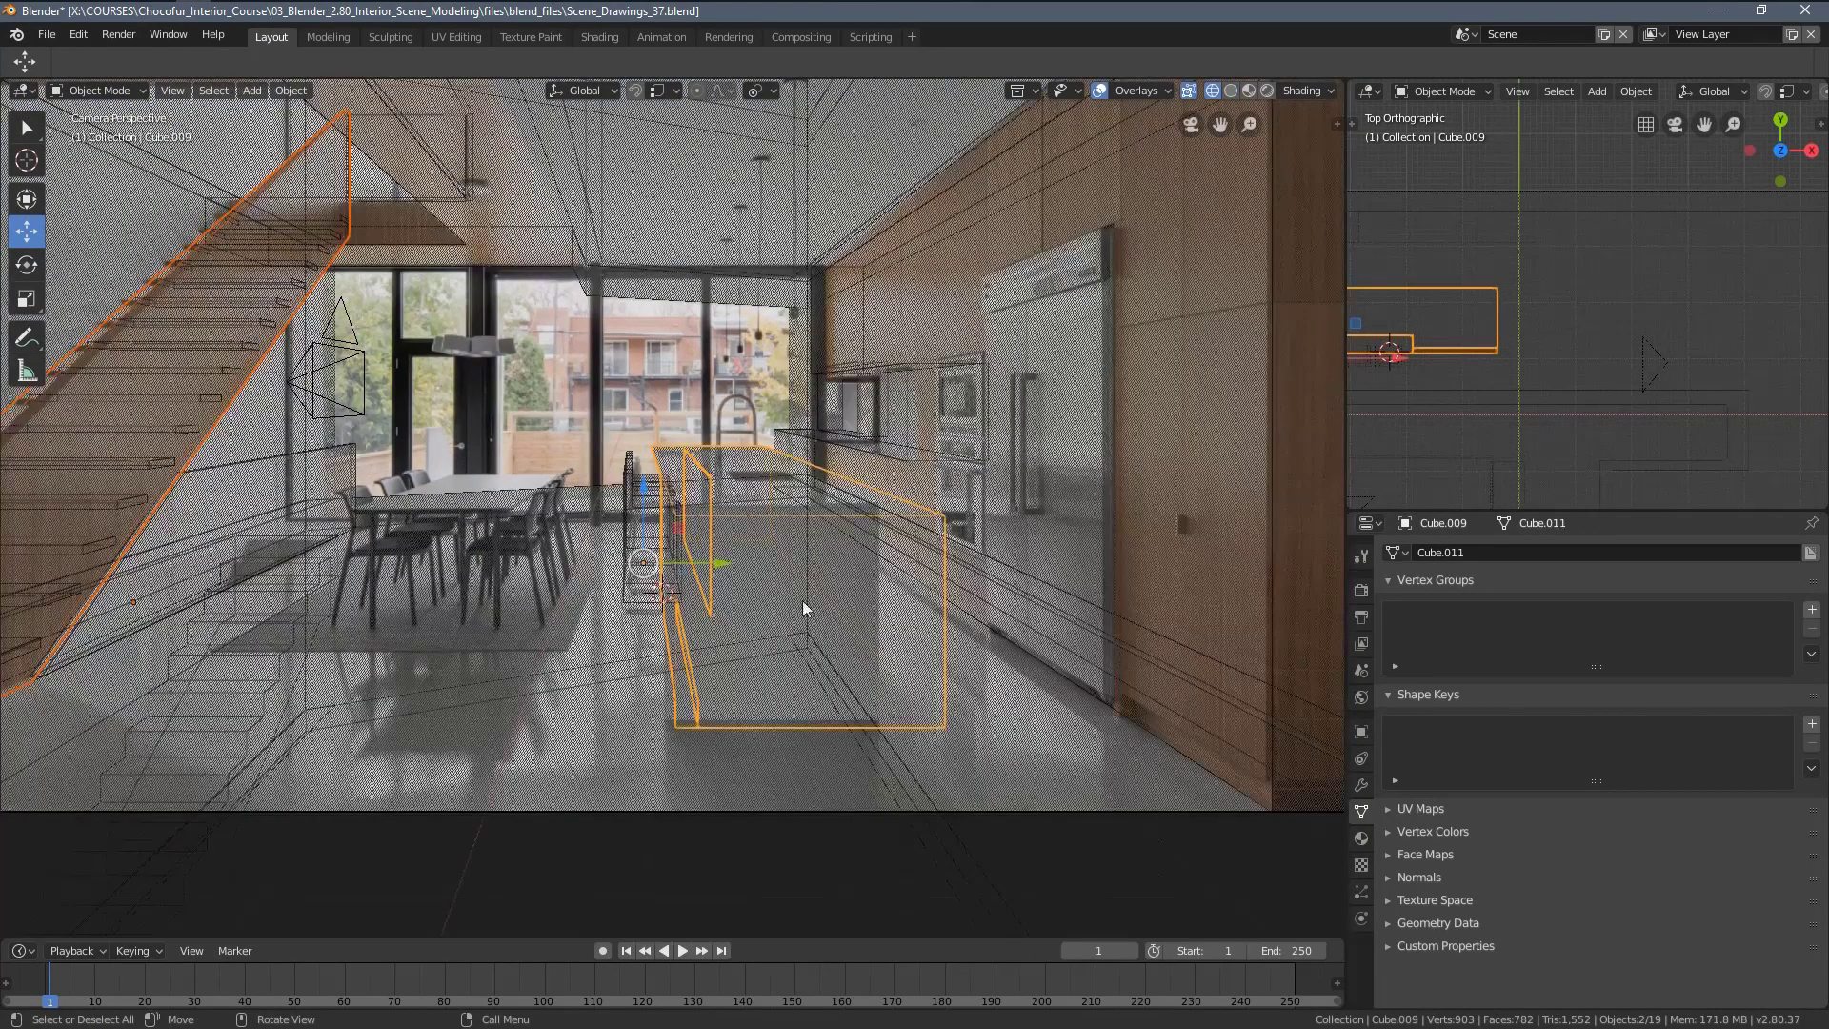
scroll(876, 574, "up", 4)
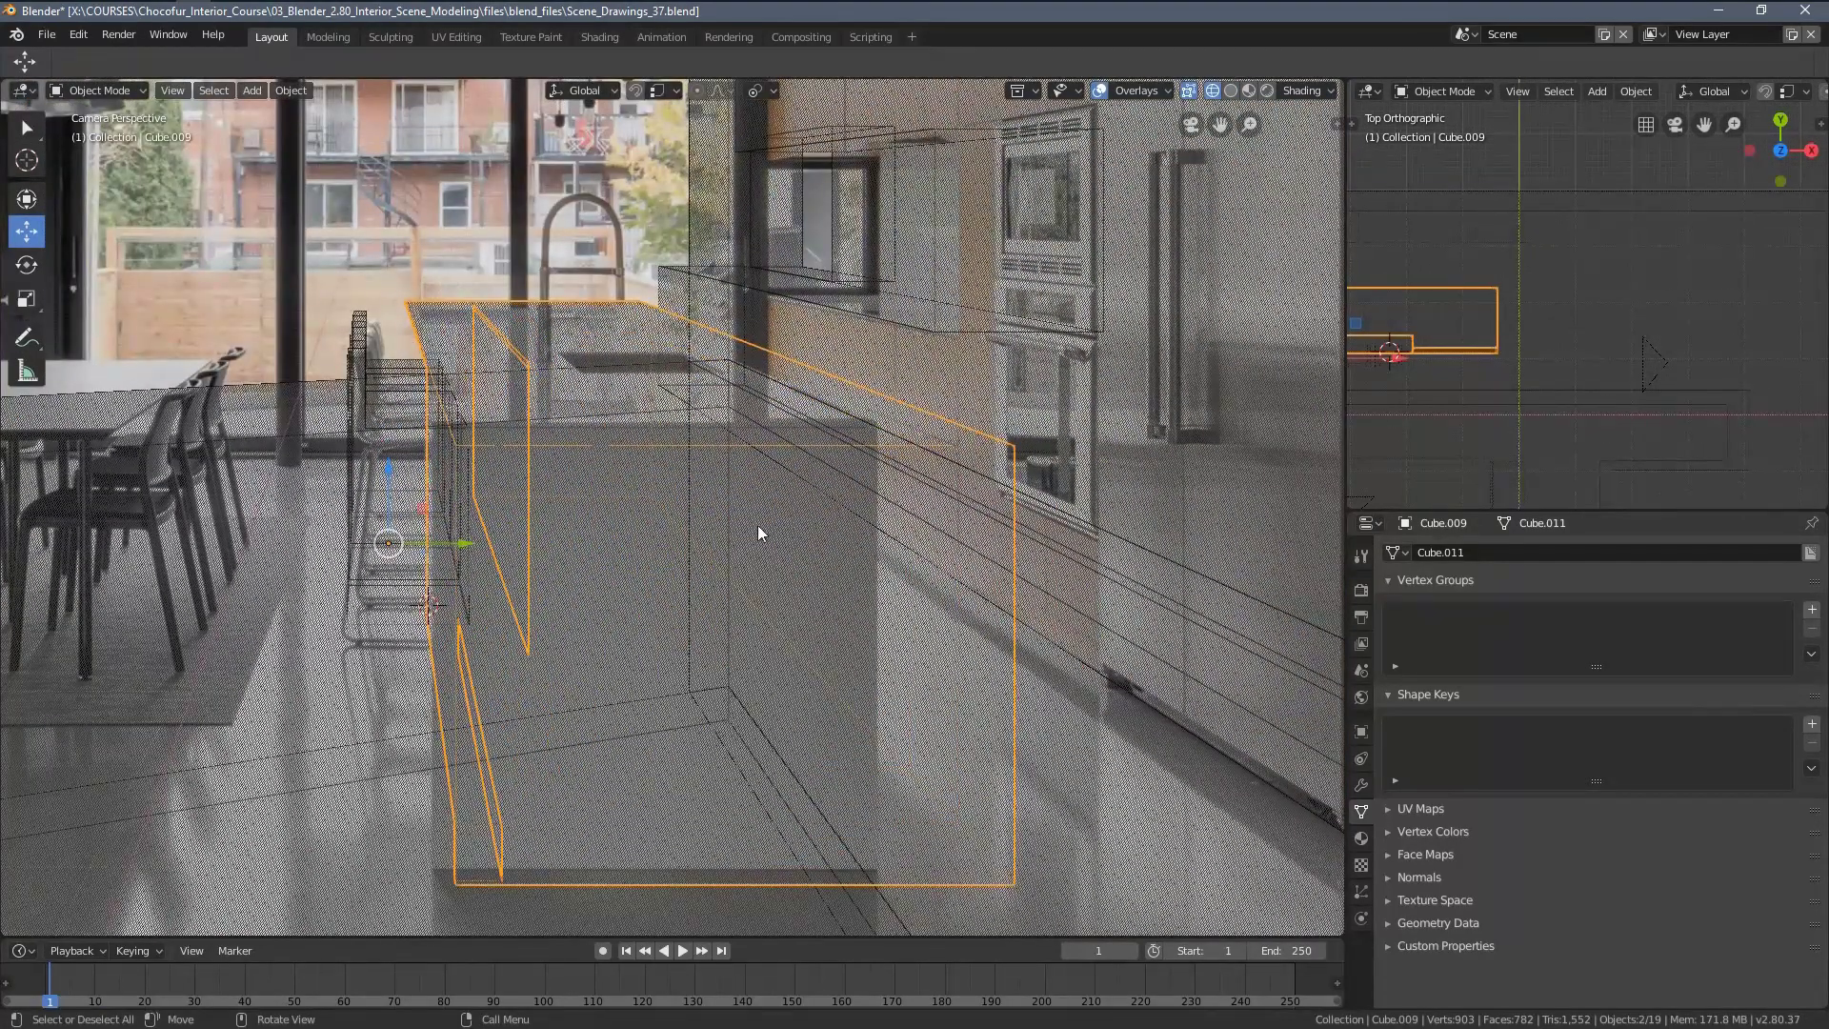
Move the selected island and stair side wall about 0.13 m along negative Y, then view them in solid shading
key("g")
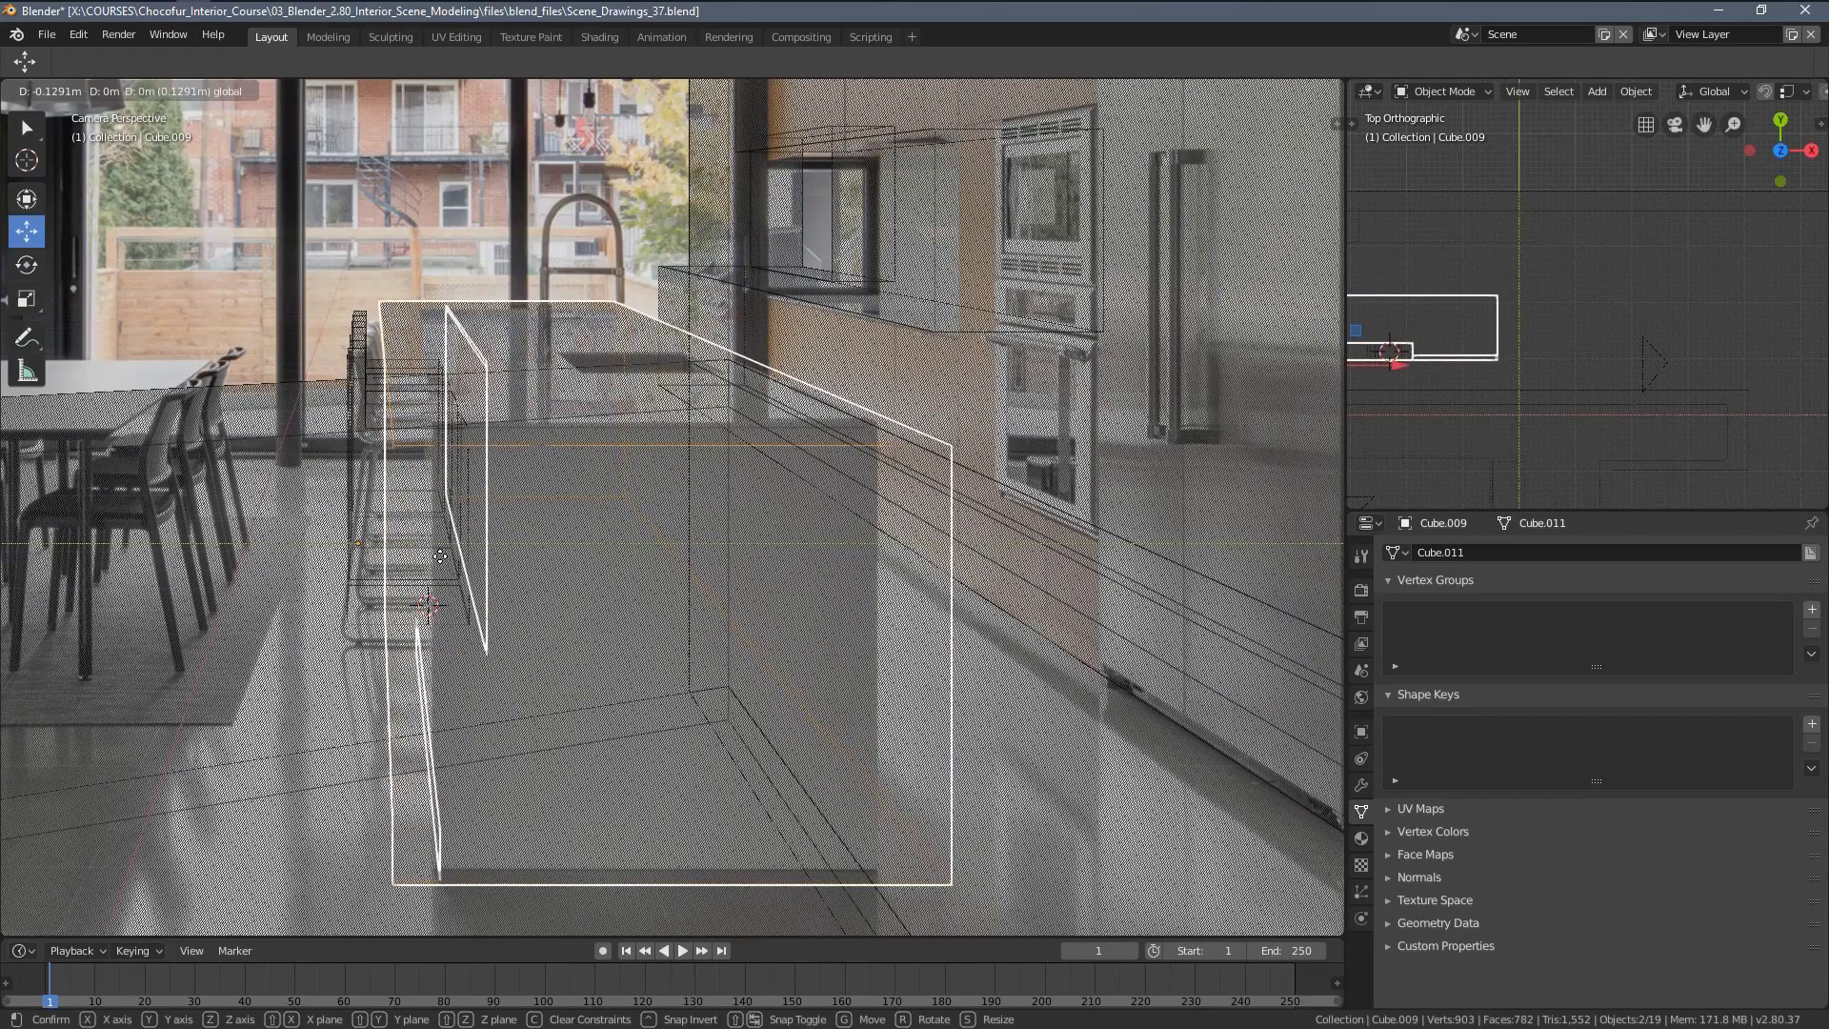
left_click(438, 565)
scroll(562, 582, "down", 3)
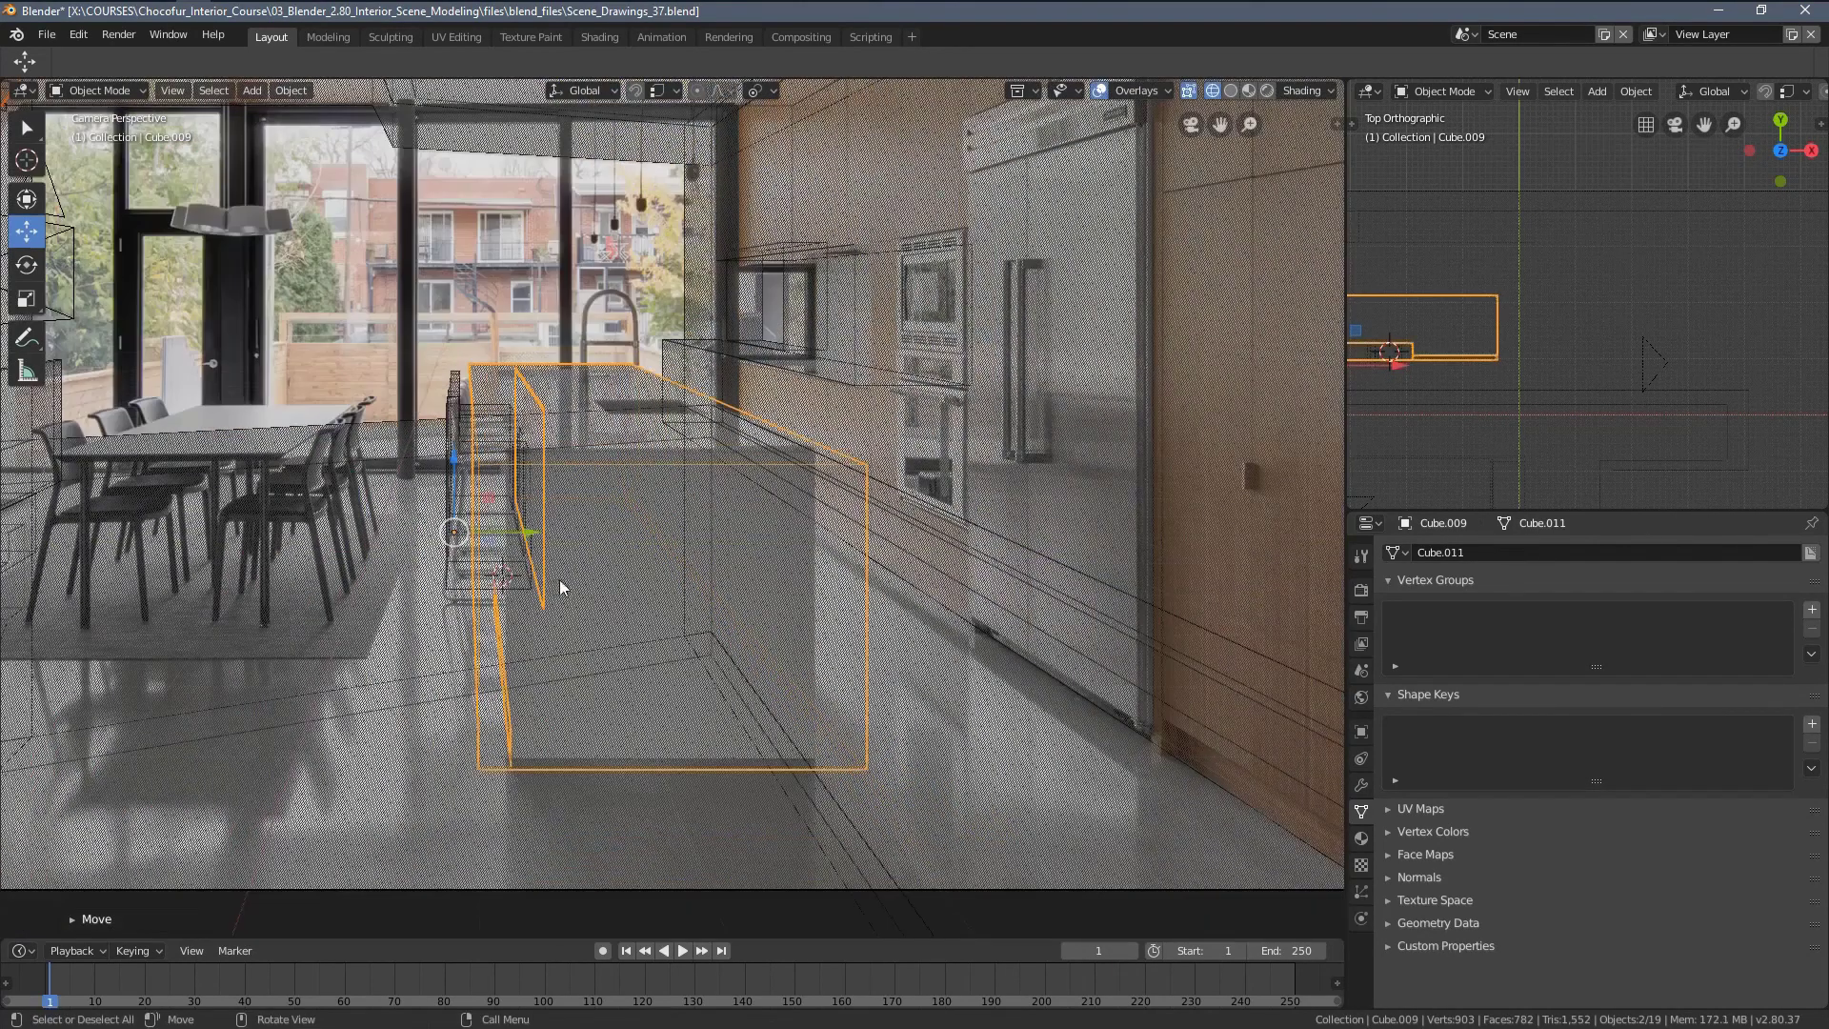
key("z")
left_click(693, 576)
scroll(764, 600, "up", 3)
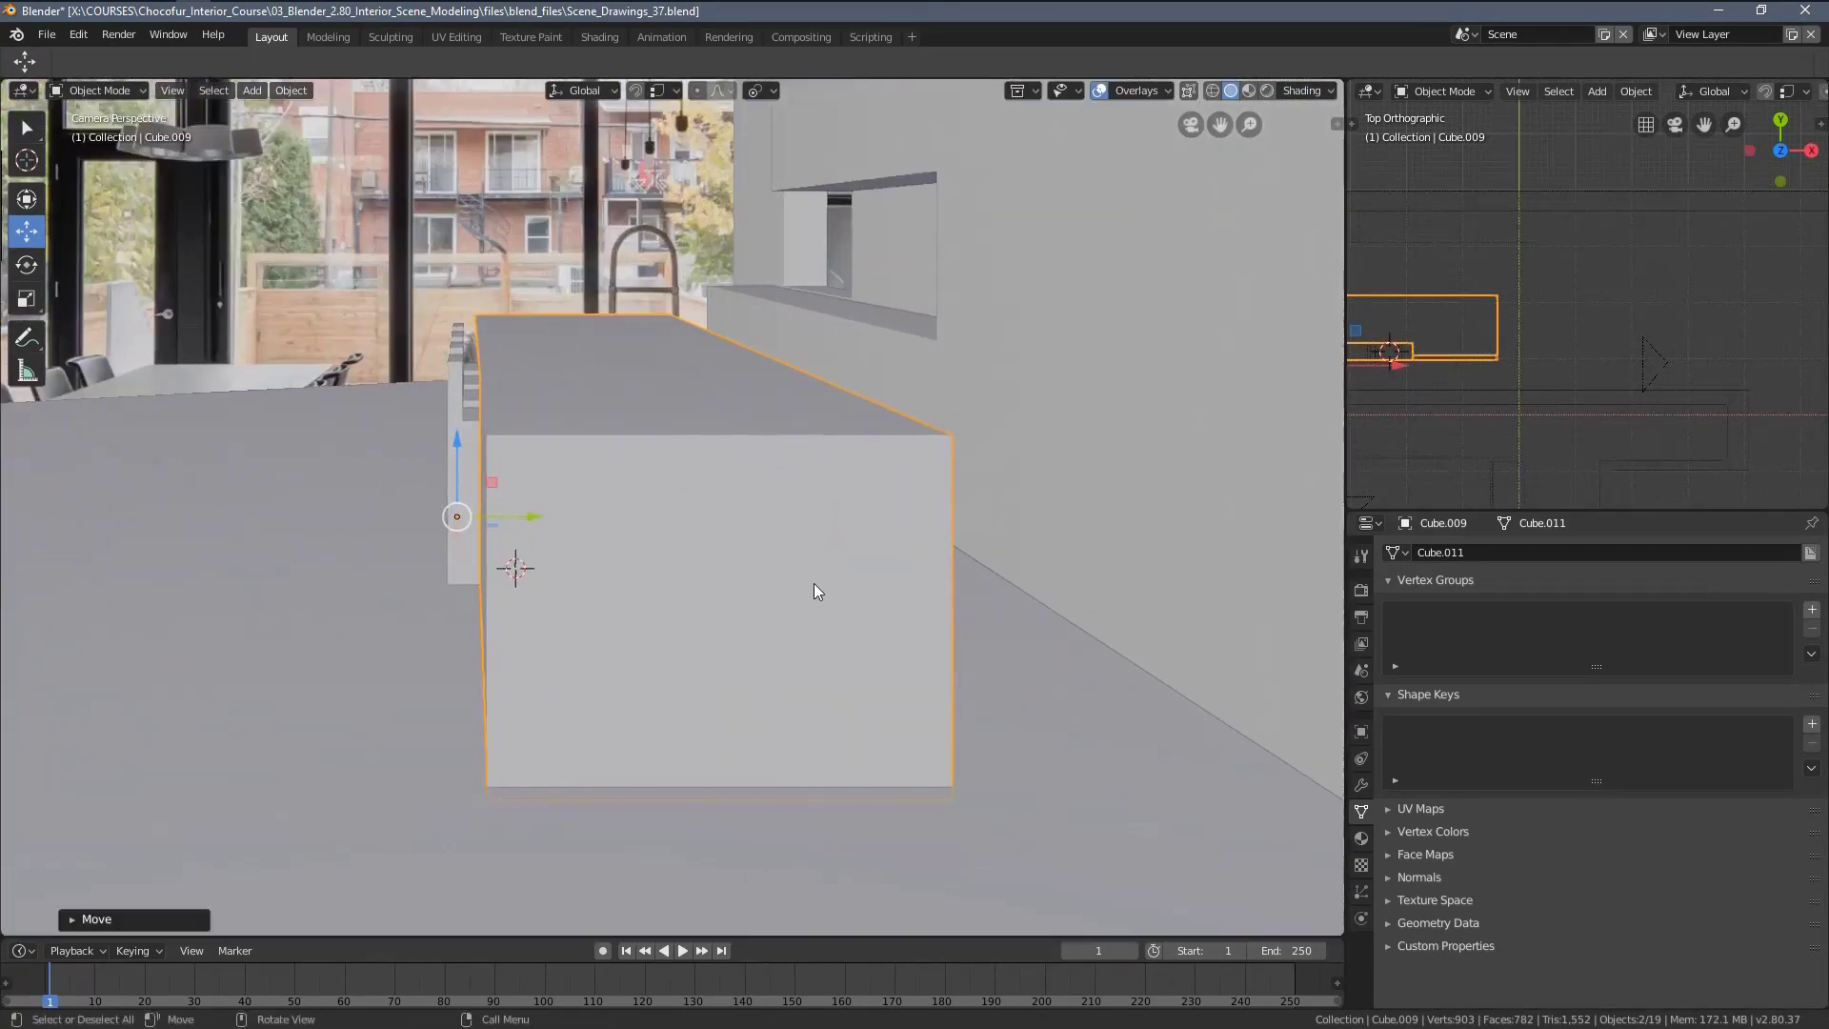
Scale the selected island and stair side wall down along Y and view the new width in wireframe shading
key("s")
key("y")
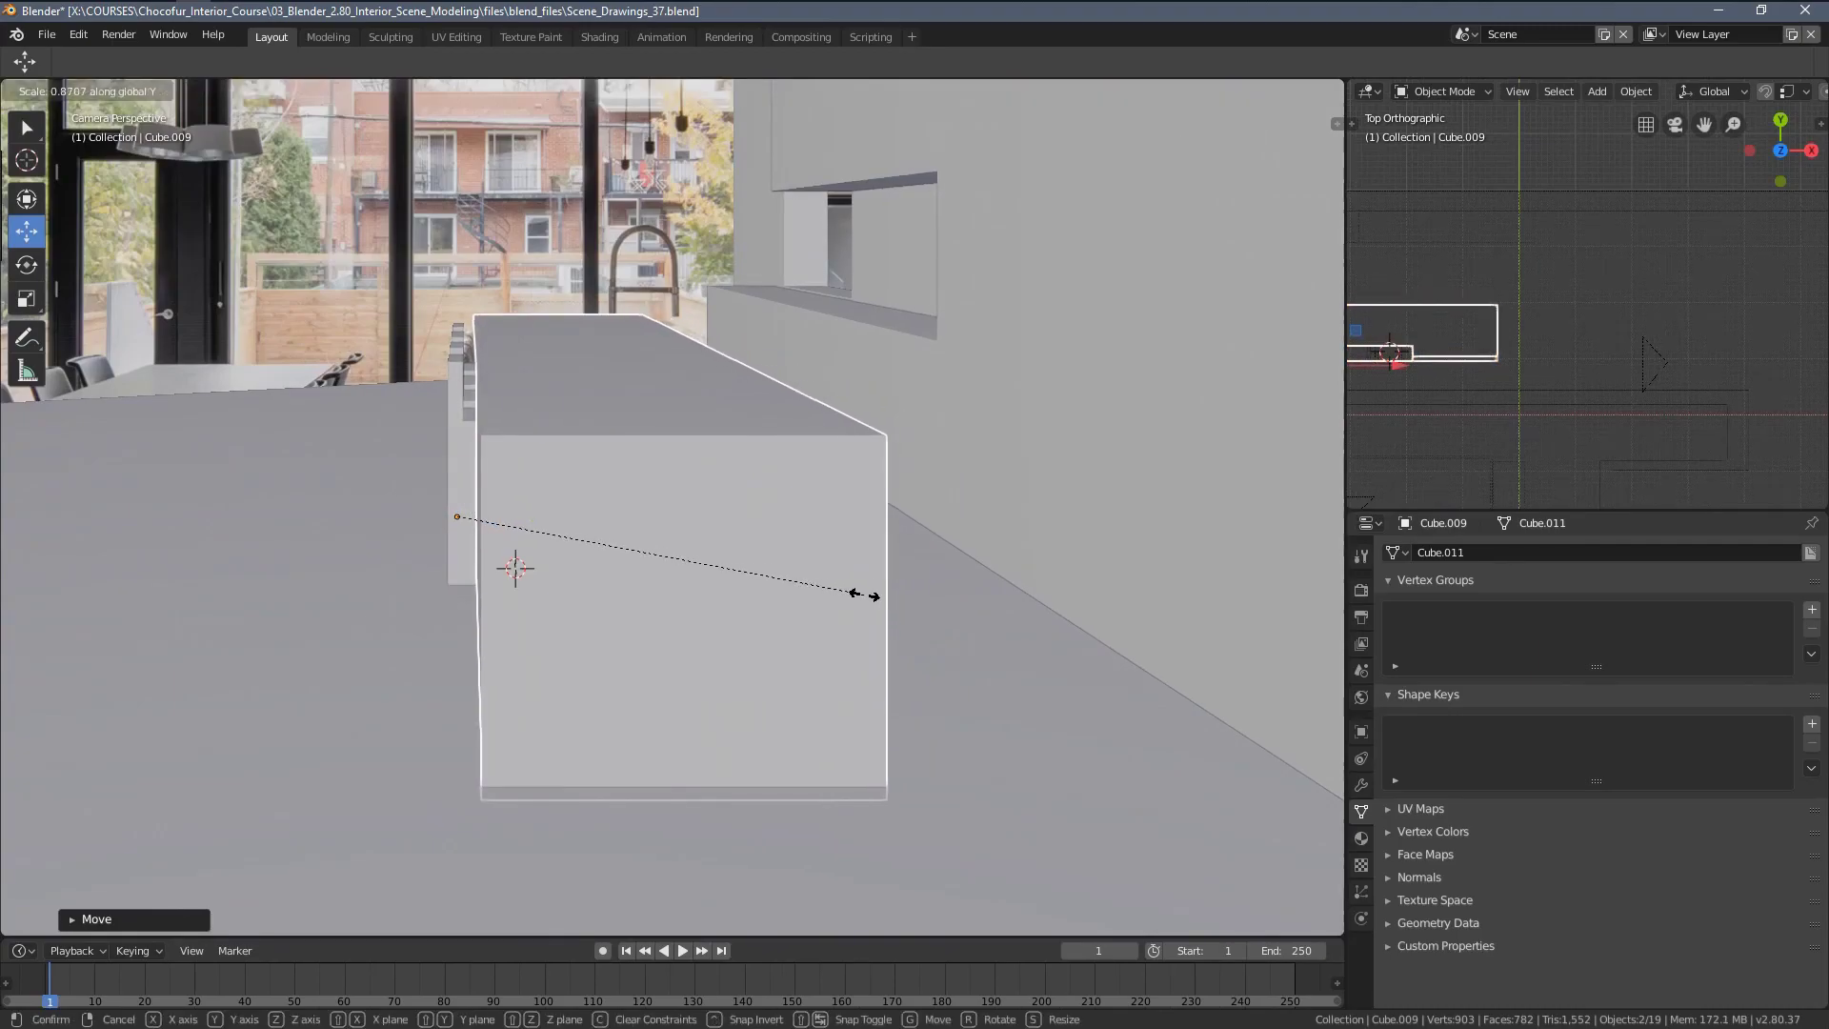
left_click(879, 594)
key("z")
left_click(624, 568)
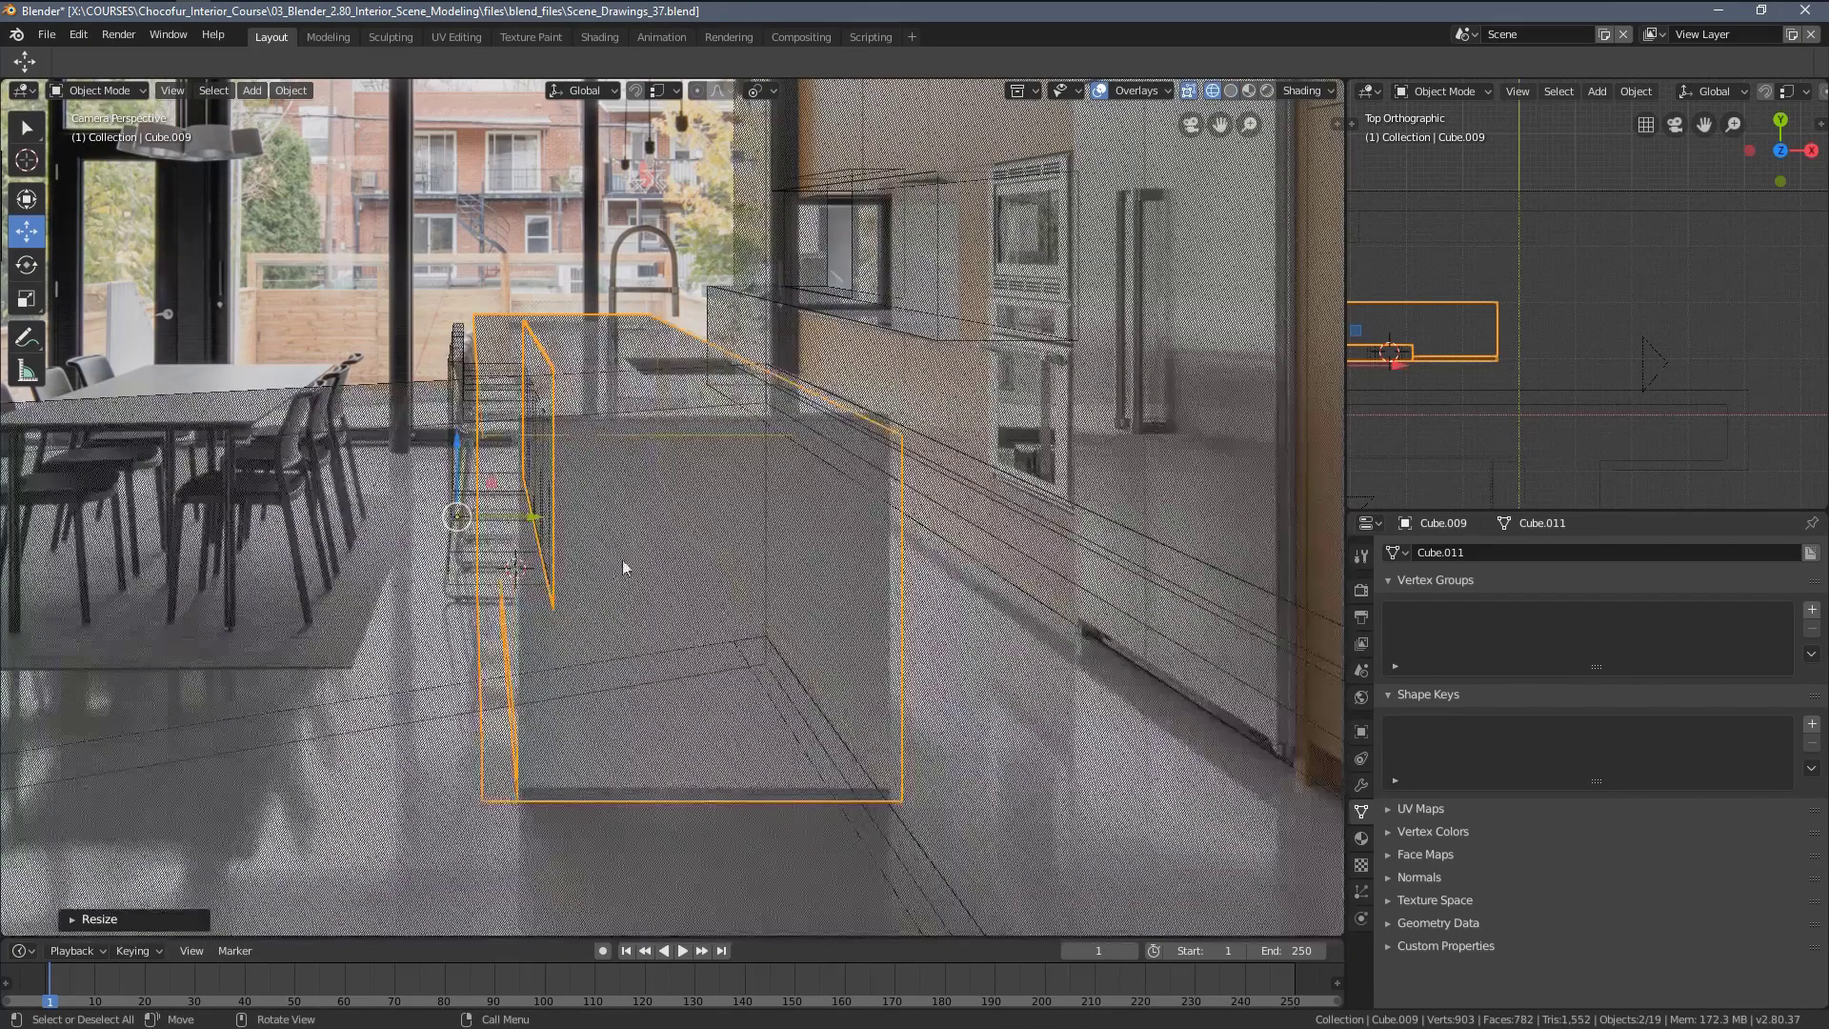
Nudge the selected objects along positive Y toward the photo's island and return to solid shading
key("g")
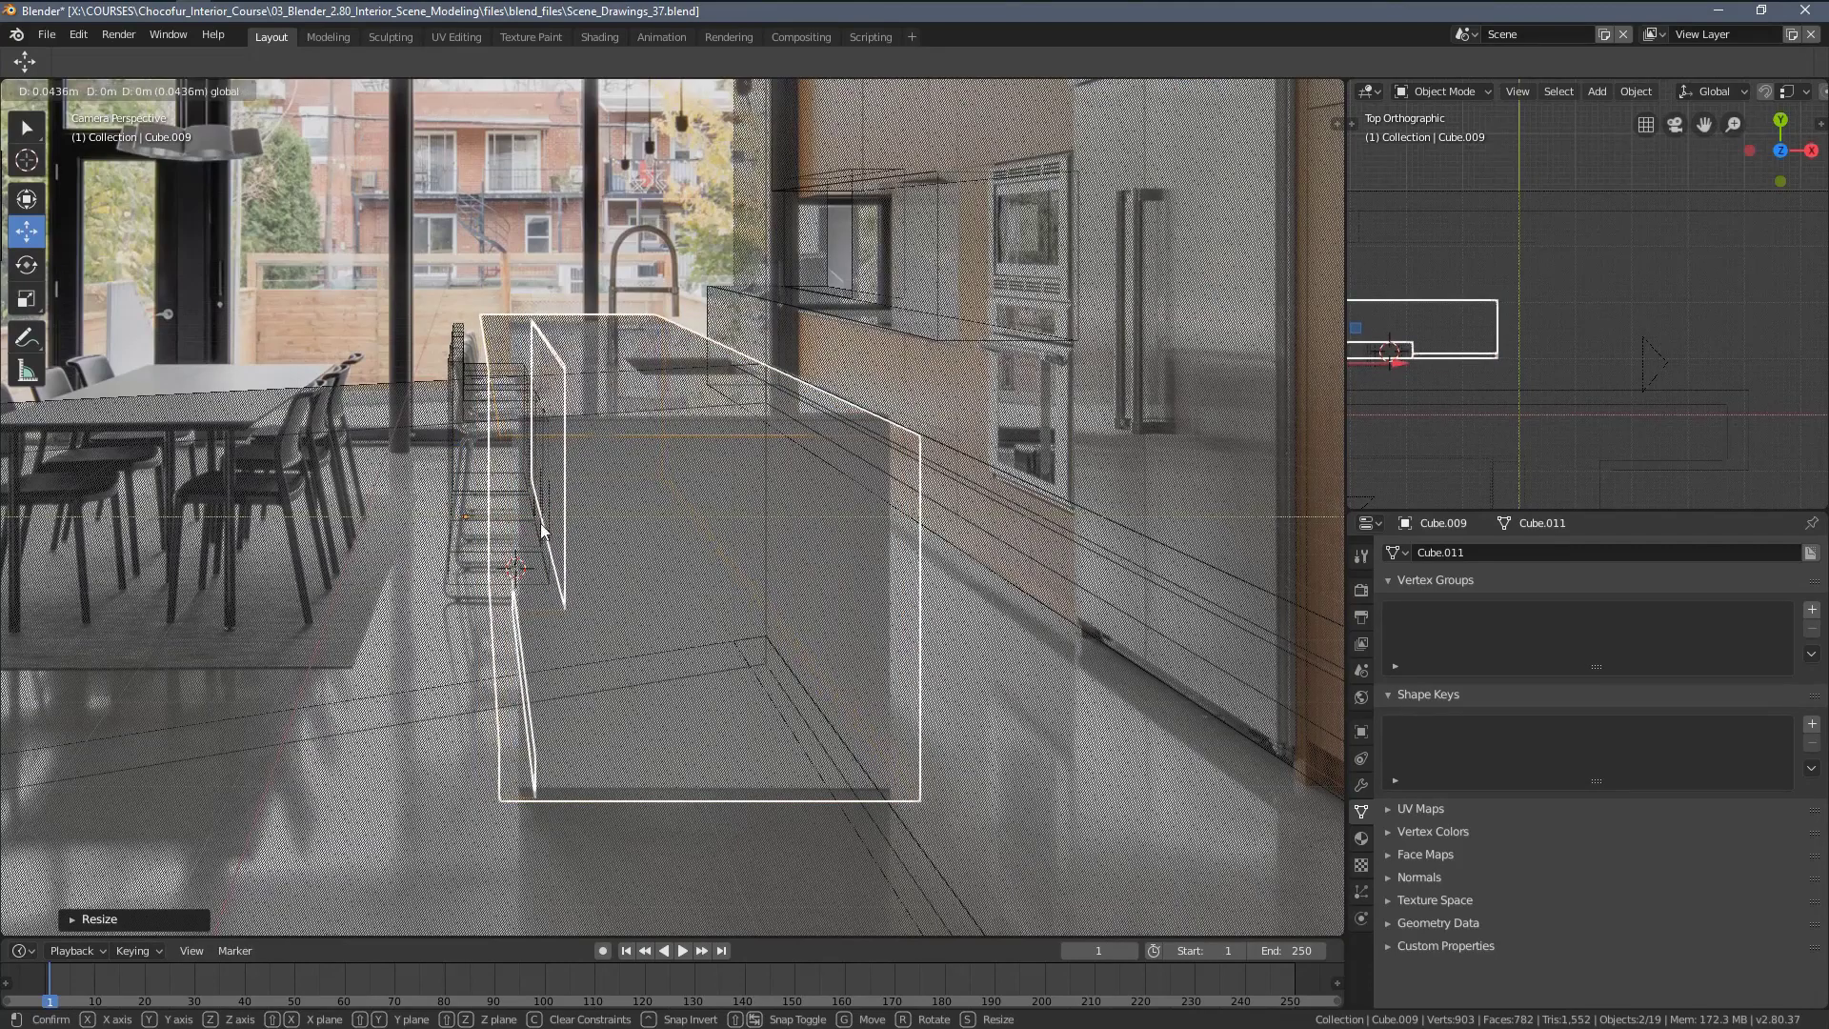
left_click(692, 543)
key("z")
left_click(797, 551)
Inspect the island and stools from behind, then make the camera facing the row of stools the active one
mouse_move(796, 552)
middle_mouse_down()
mouse_move(724, 552)
mouse_move(810, 582)
mouse_move(985, 588)
mouse_move(667, 667)
mouse_move(802, 579)
mouse_move(731, 541)
mouse_move(733, 673)
mouse_move(598, 643)
mouse_move(753, 695)
middle_mouse_up()
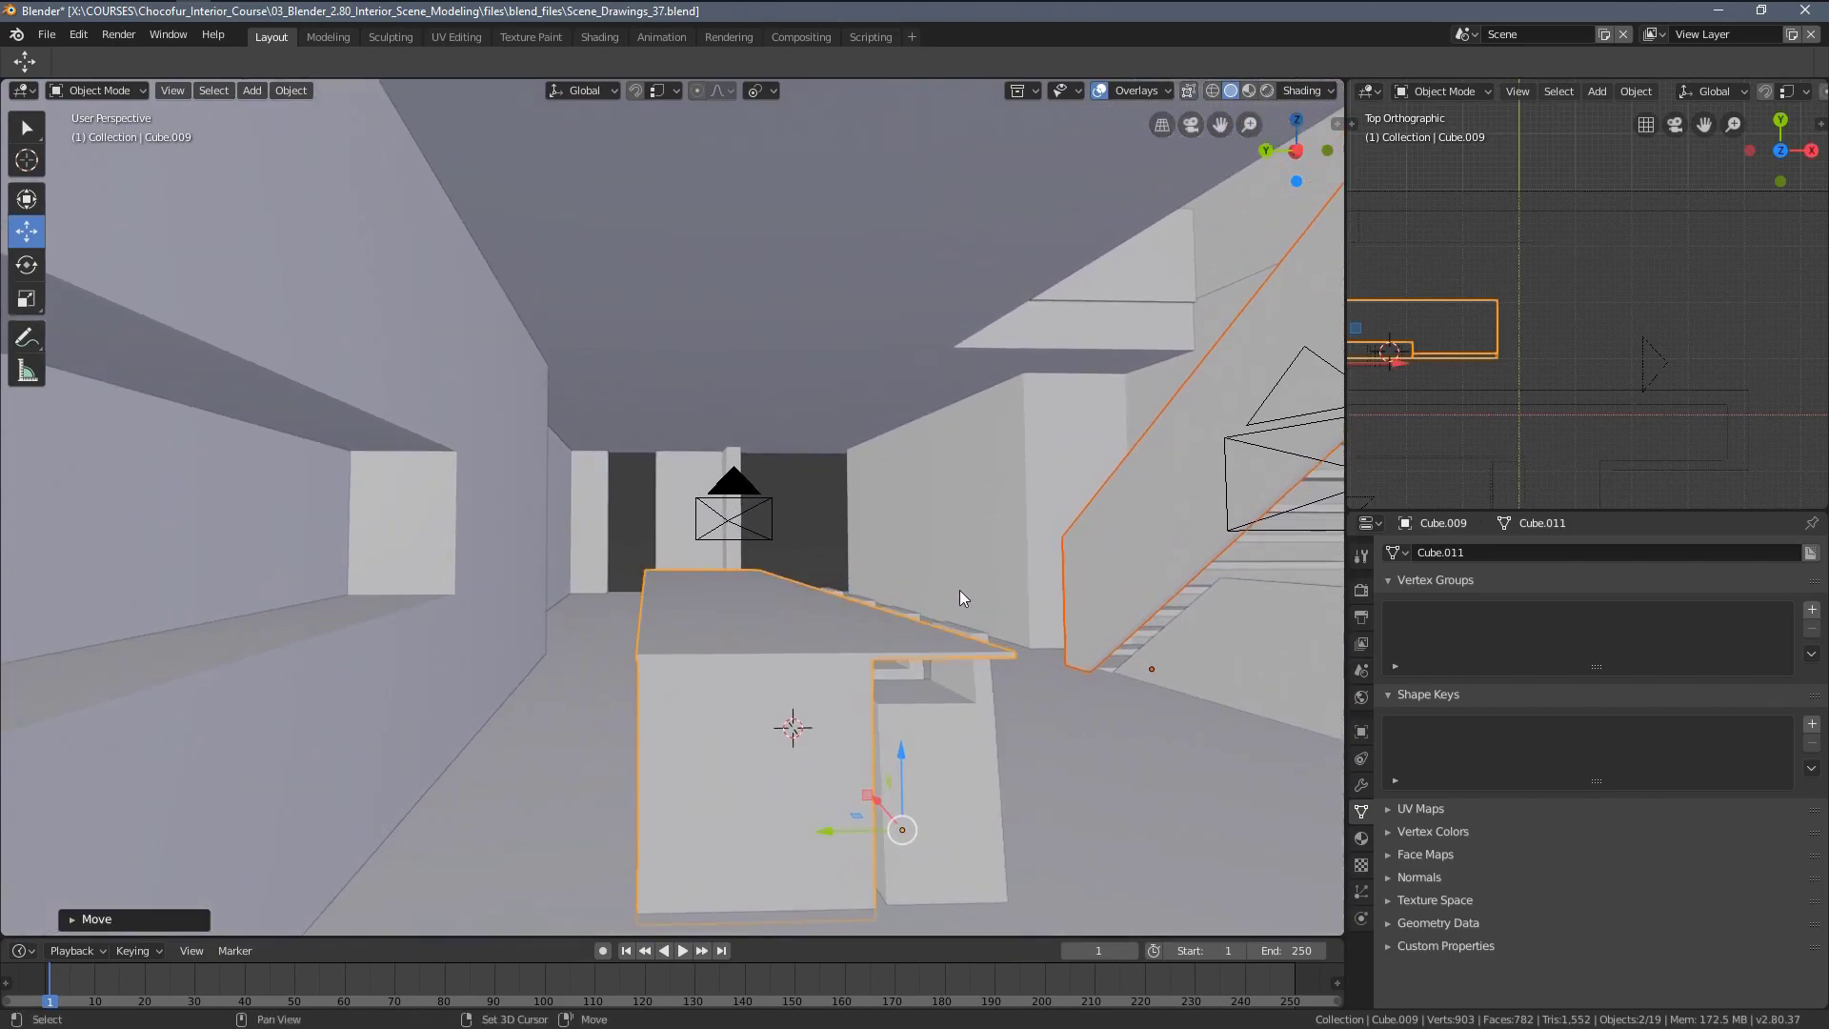
middle_click_drag(960, 598, 1063, 389)
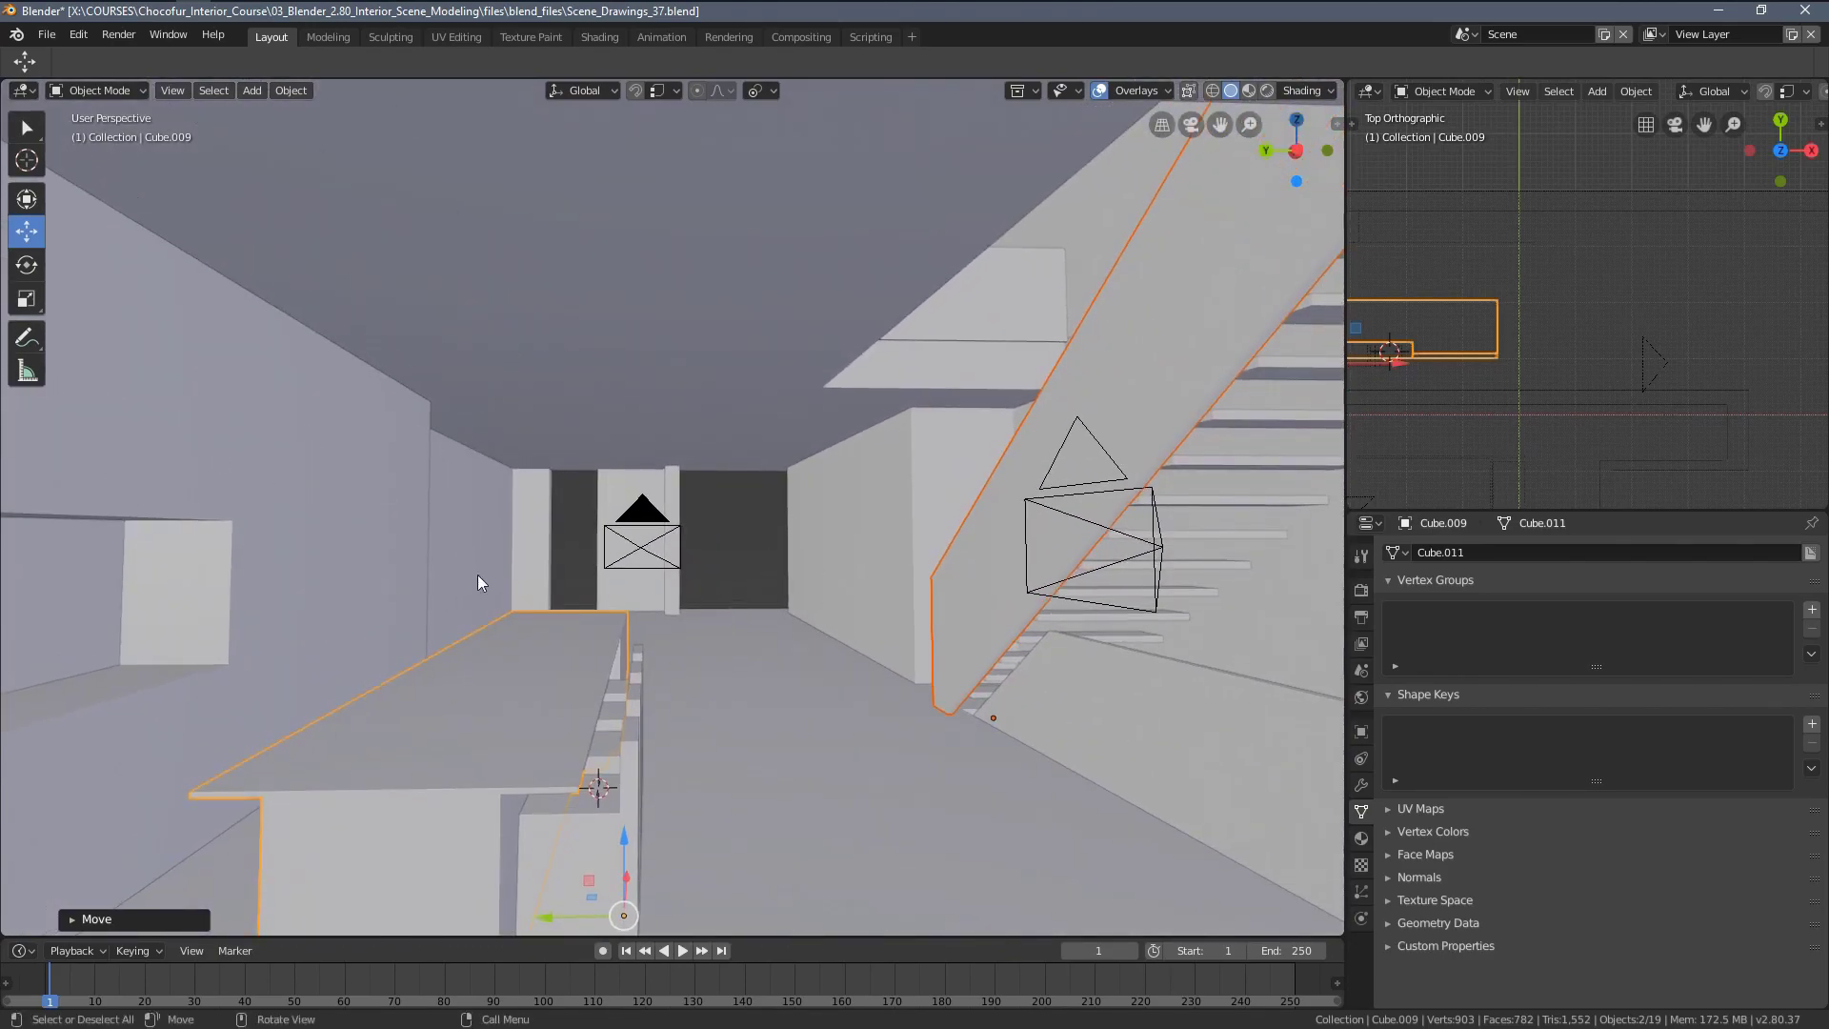
middle_click_drag(477, 575, 1076, 591)
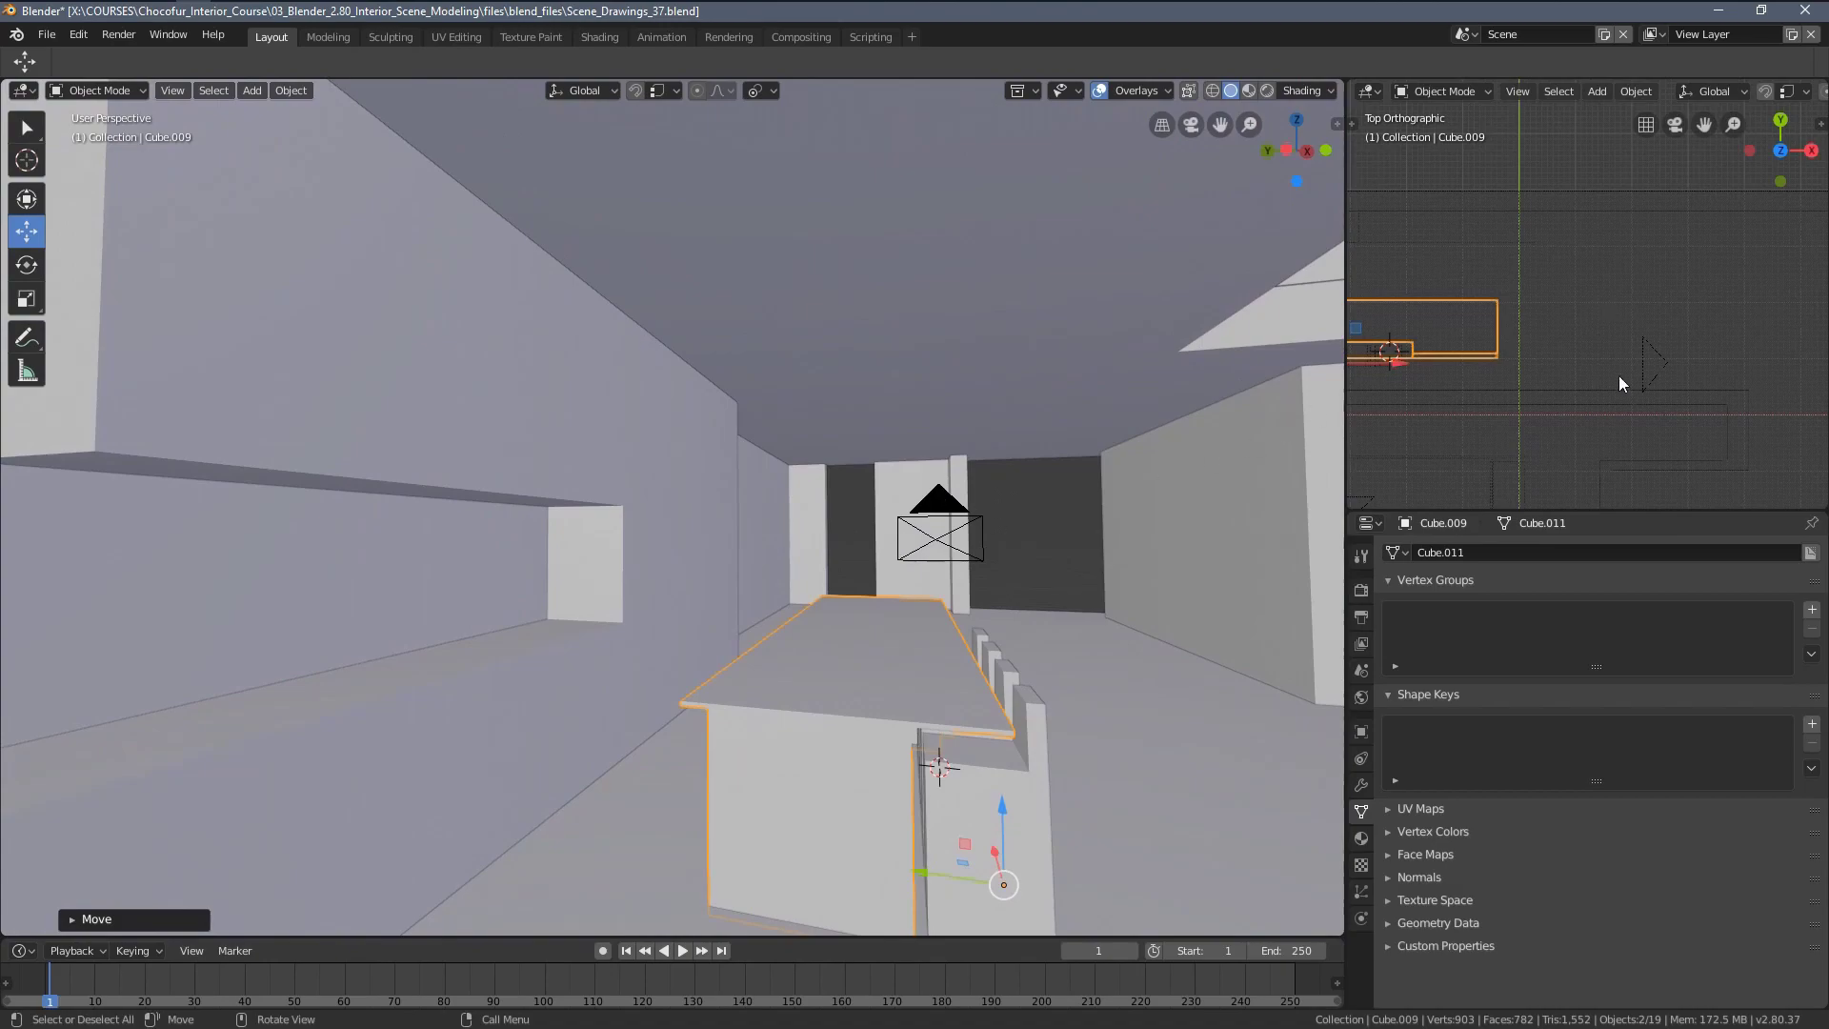
scroll(1620, 376, "down", 2)
scroll(1506, 389, "up", 3)
middle_click_drag(1502, 349, 1626, 351, "shift")
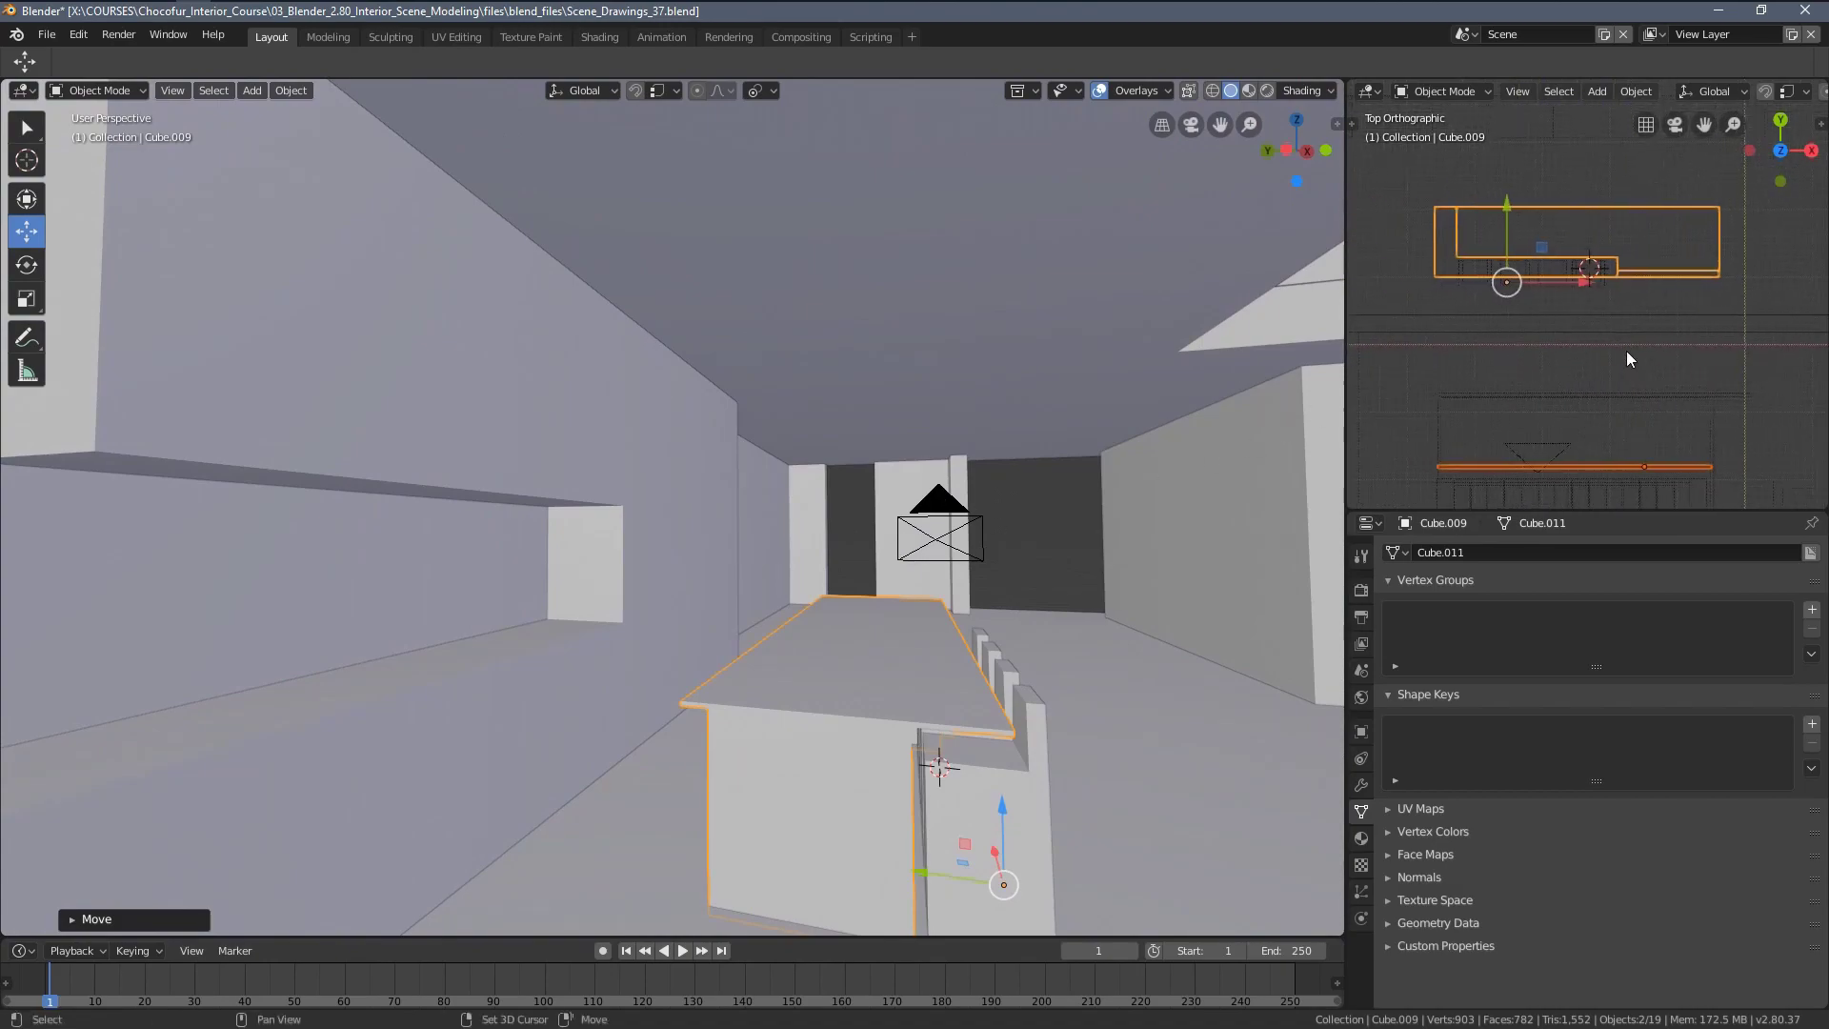
left_click(1540, 444)
key("ctrl+KP_0")
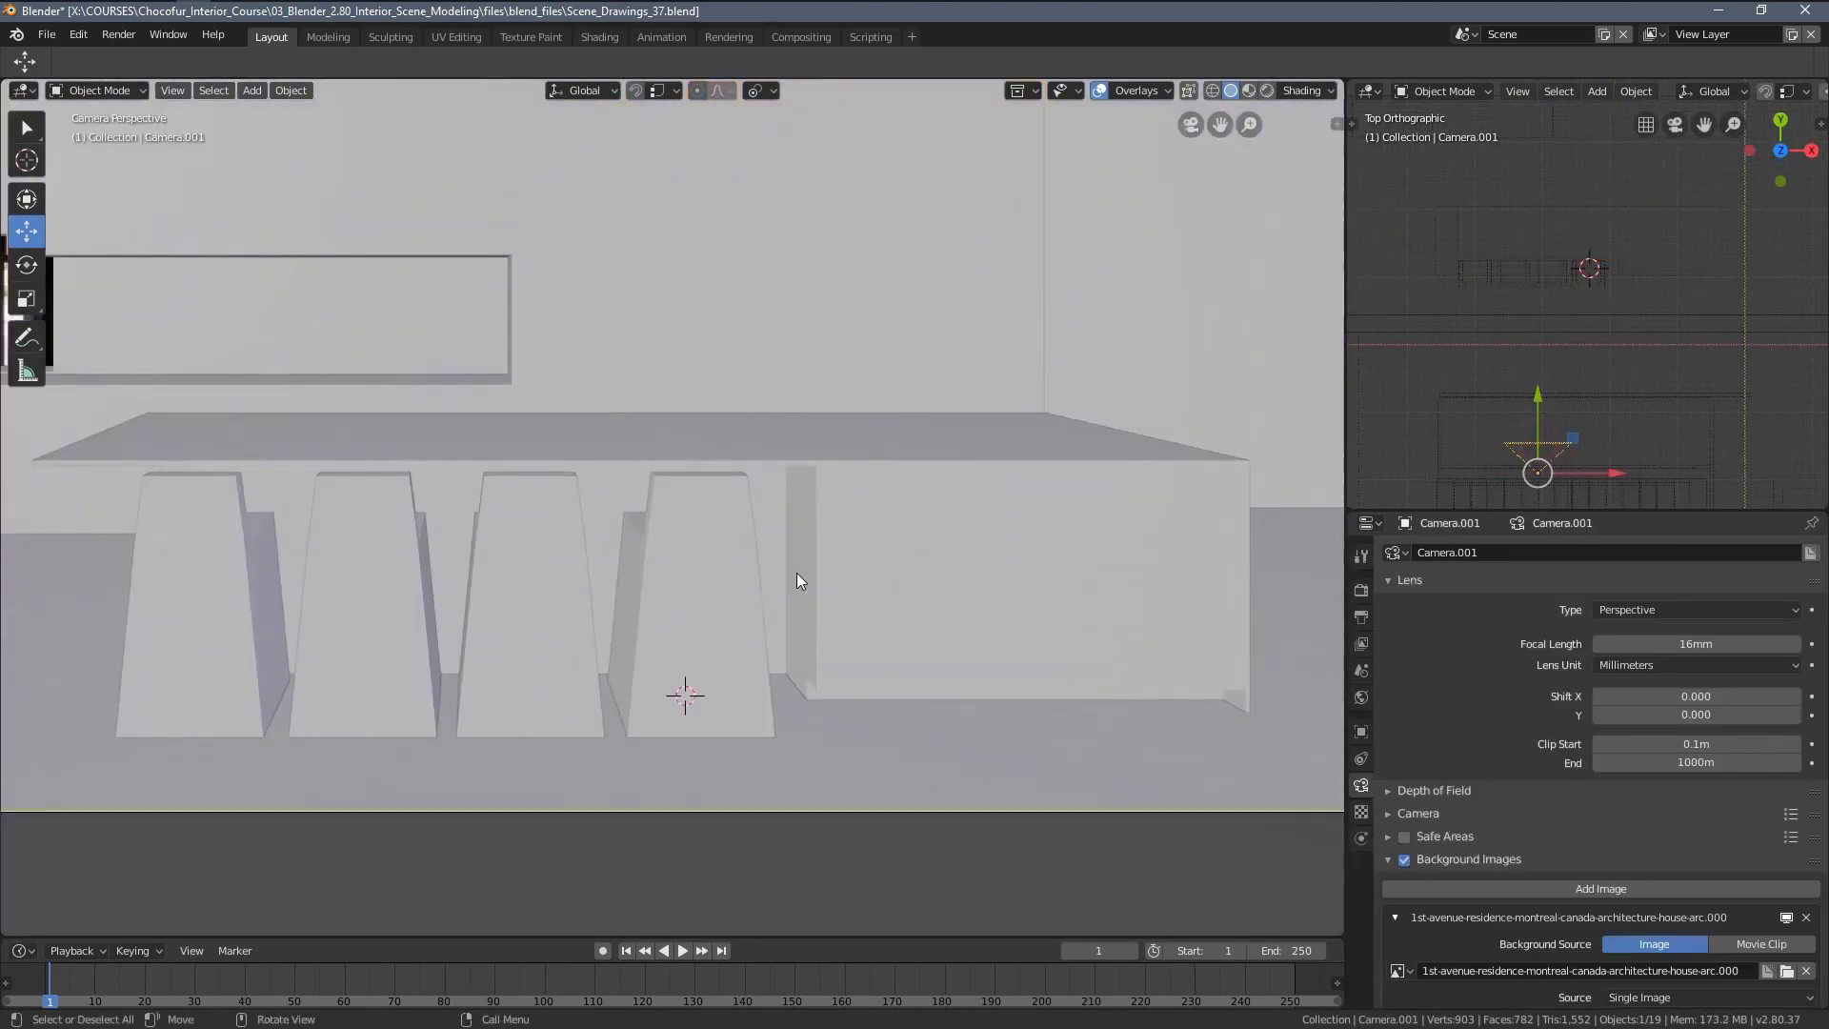
Select the kitchen island in wireframe shading and move it slightly along negative X to match the background photo
key("z")
left_click(710, 531)
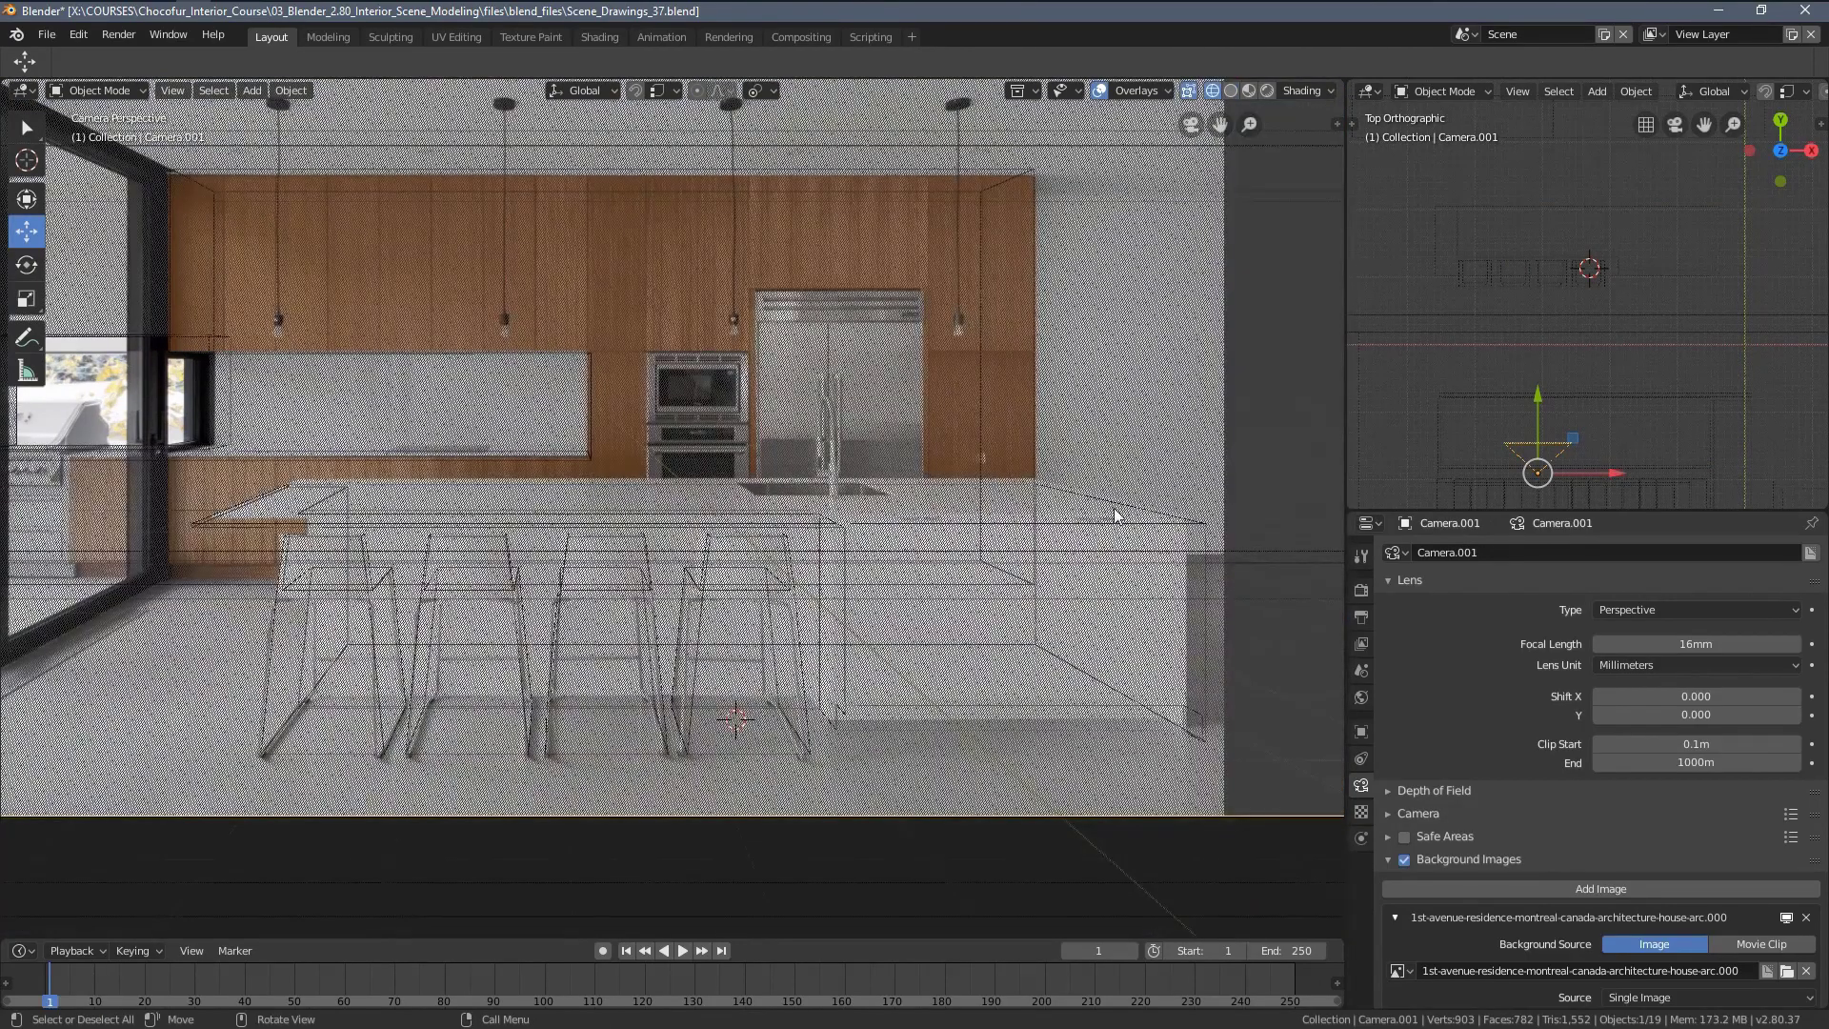
left_click(1206, 530)
left_click(1198, 531)
scroll(1186, 572, "up", 3)
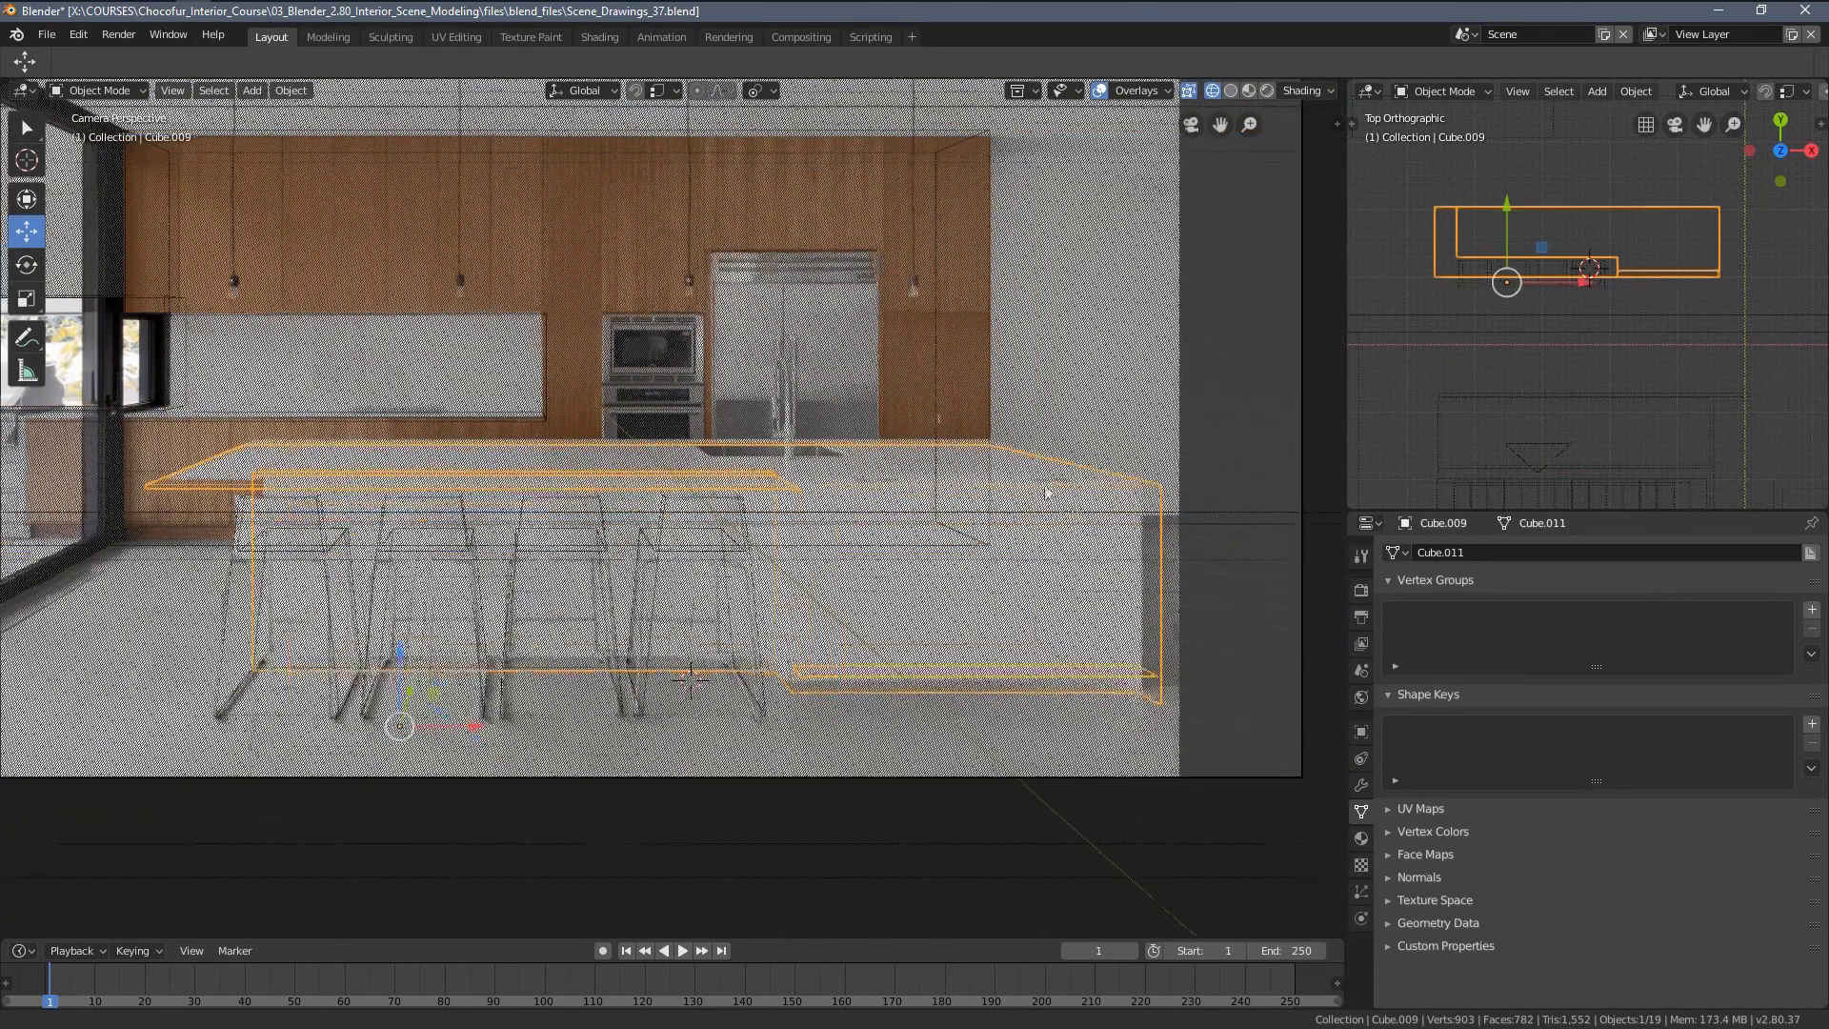
scroll(1103, 569, "up", 3)
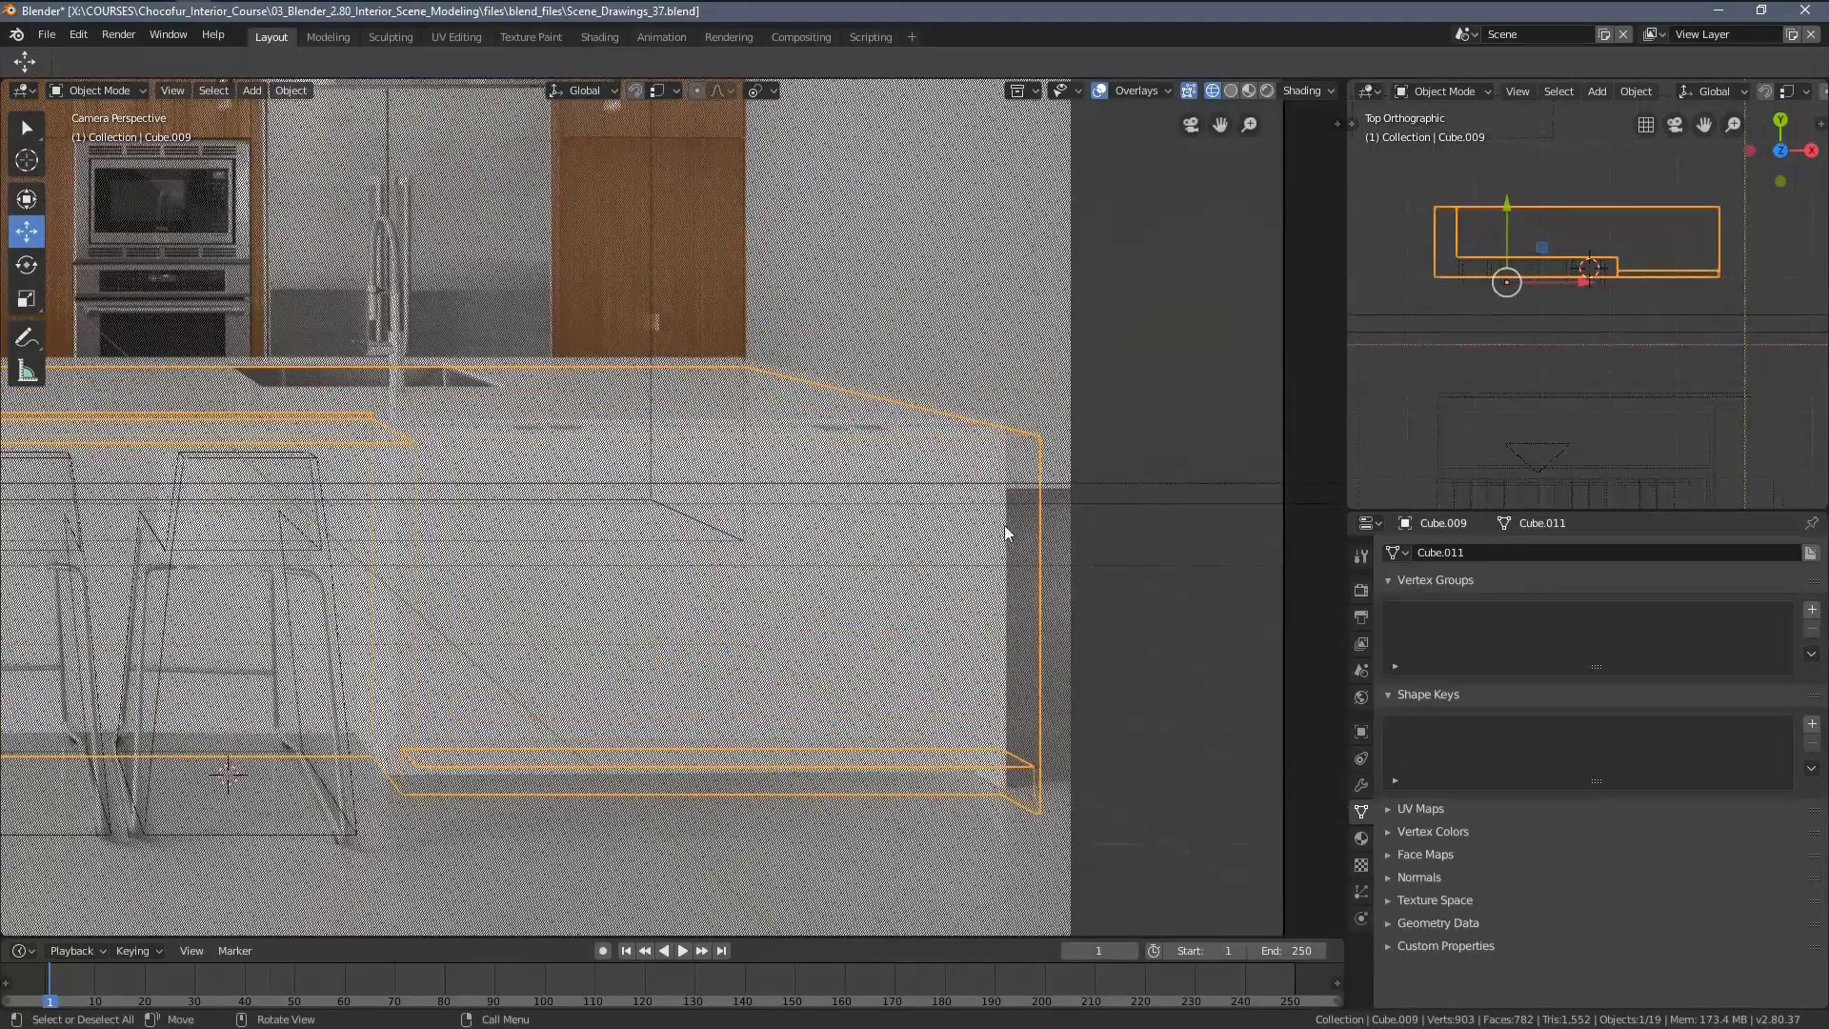
middle_click_drag(905, 525, 877, 607, "shift")
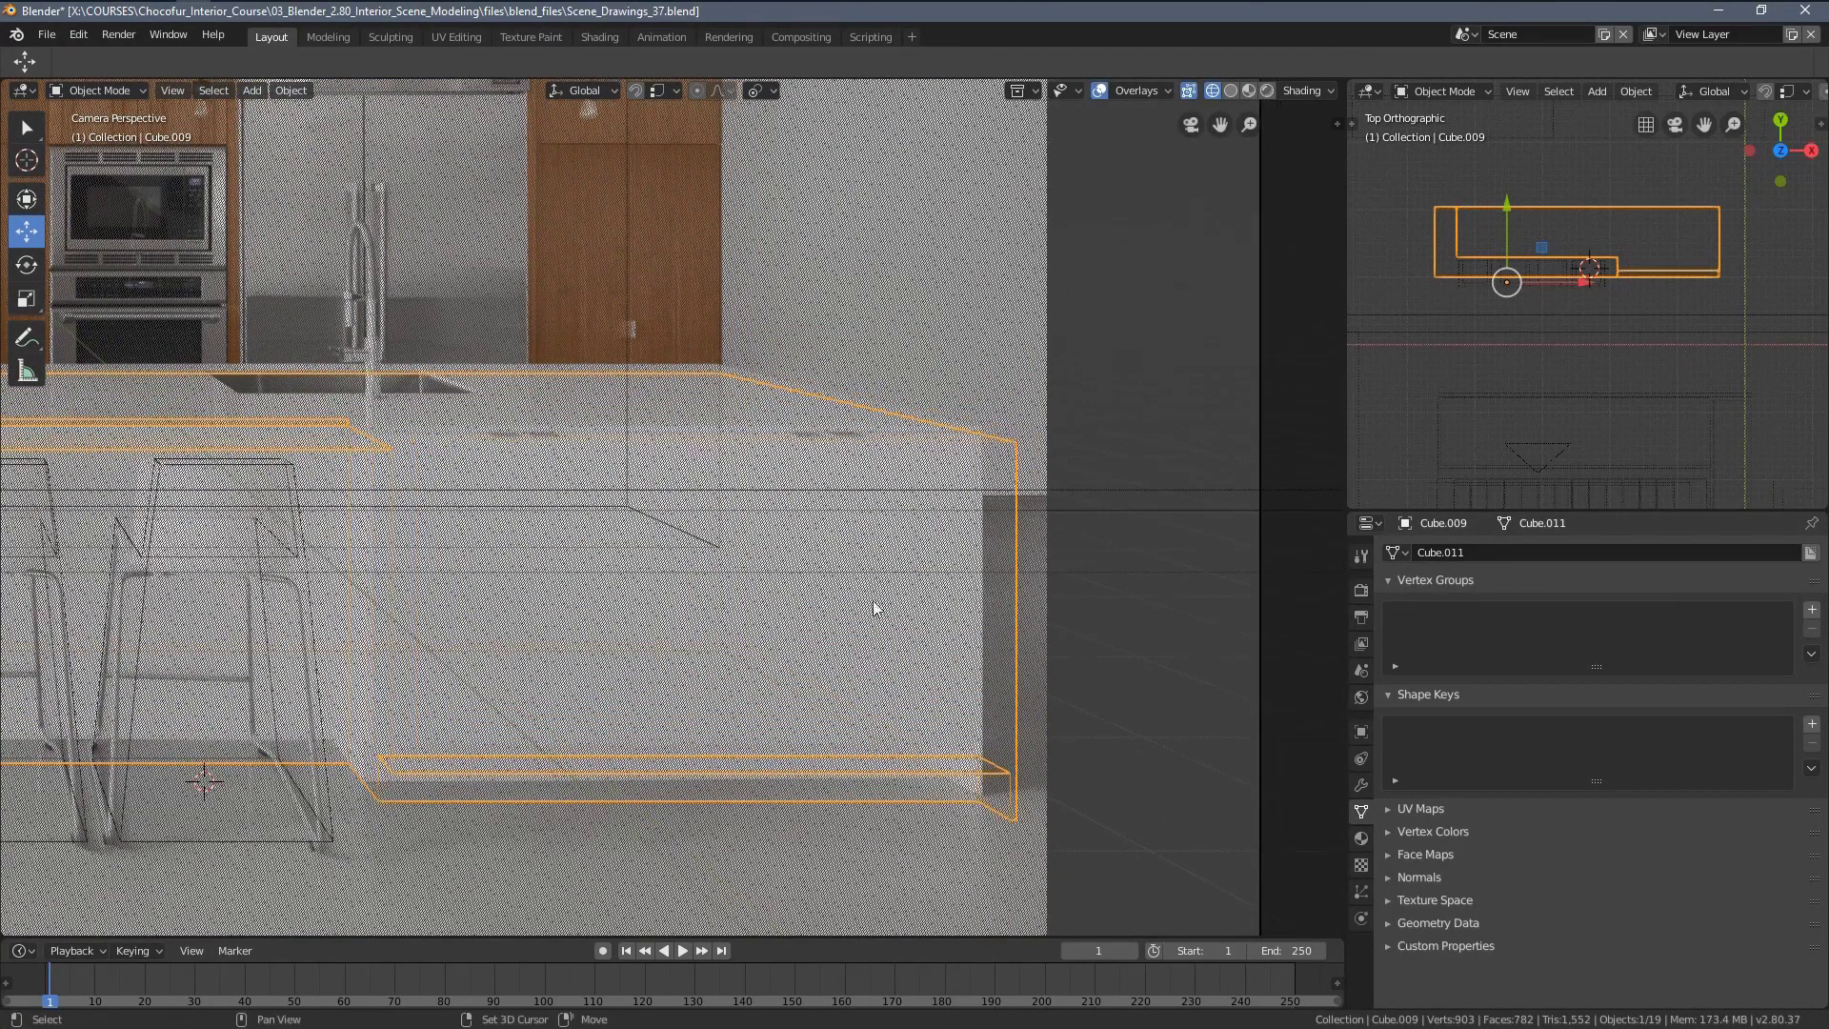
scroll(781, 457, "up", 3)
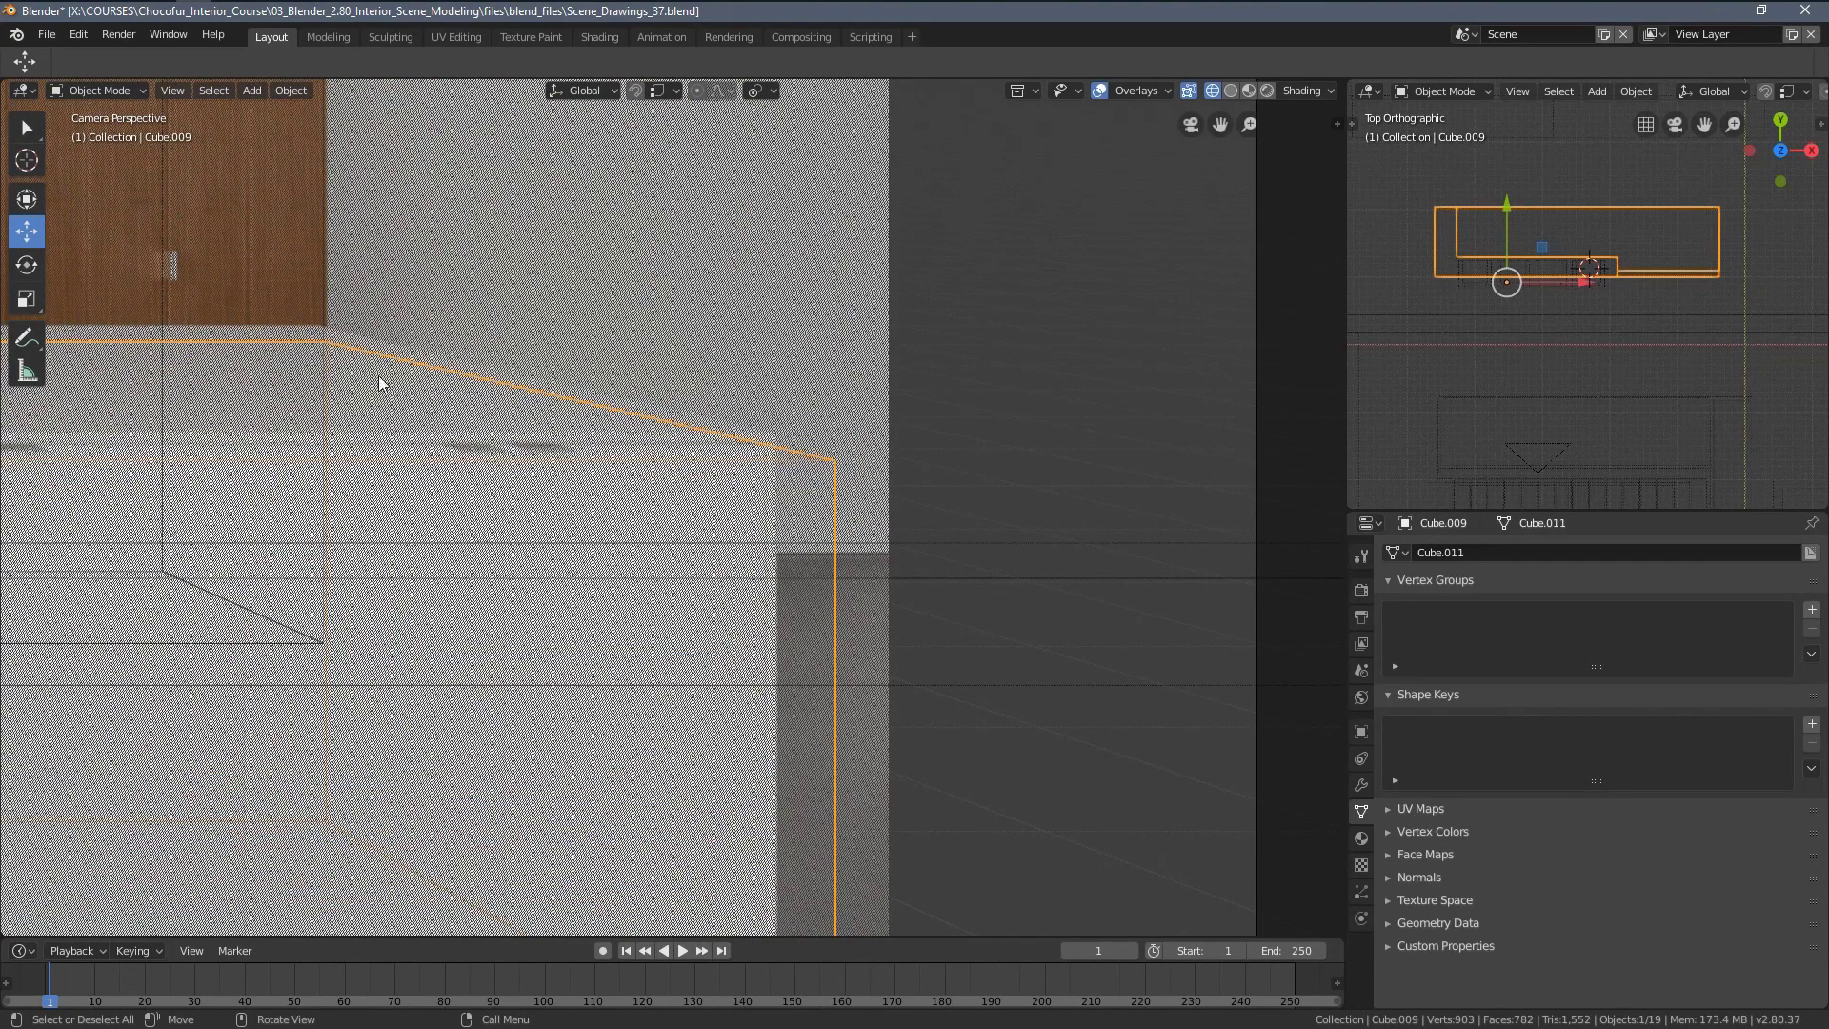
scroll(379, 383, "down", 5)
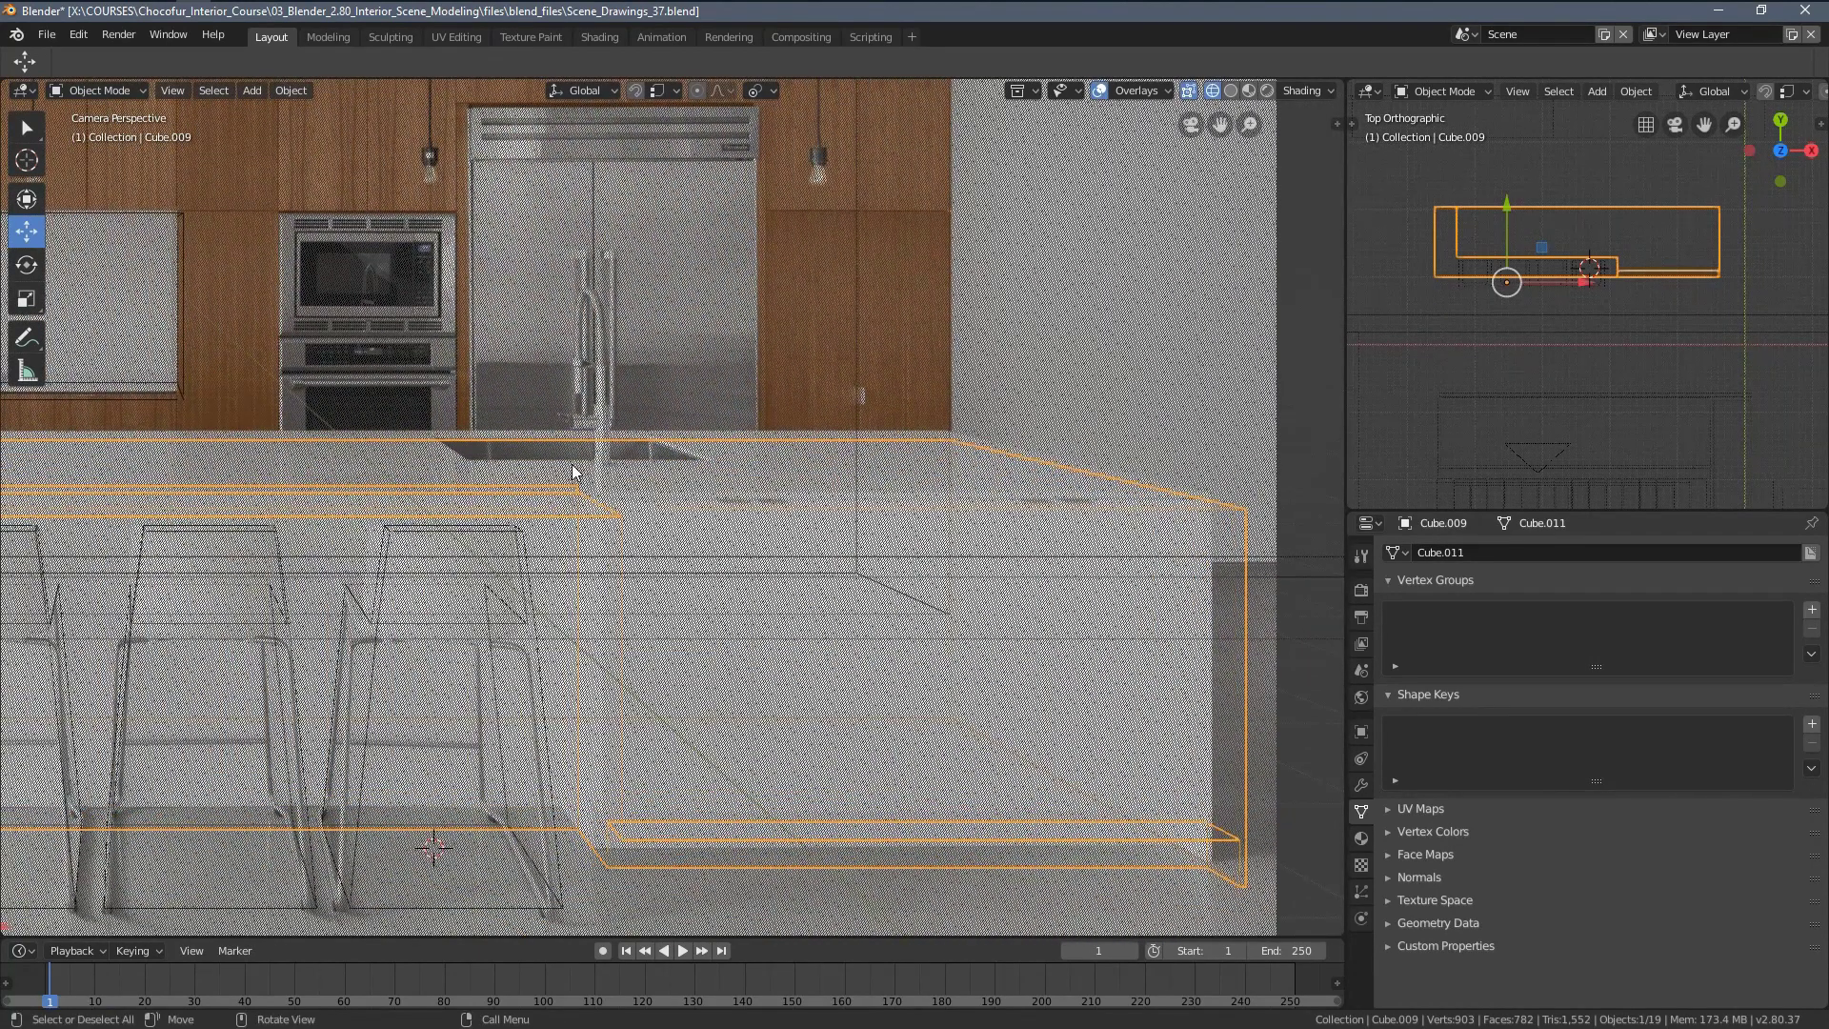
scroll(543, 466, "down", 1)
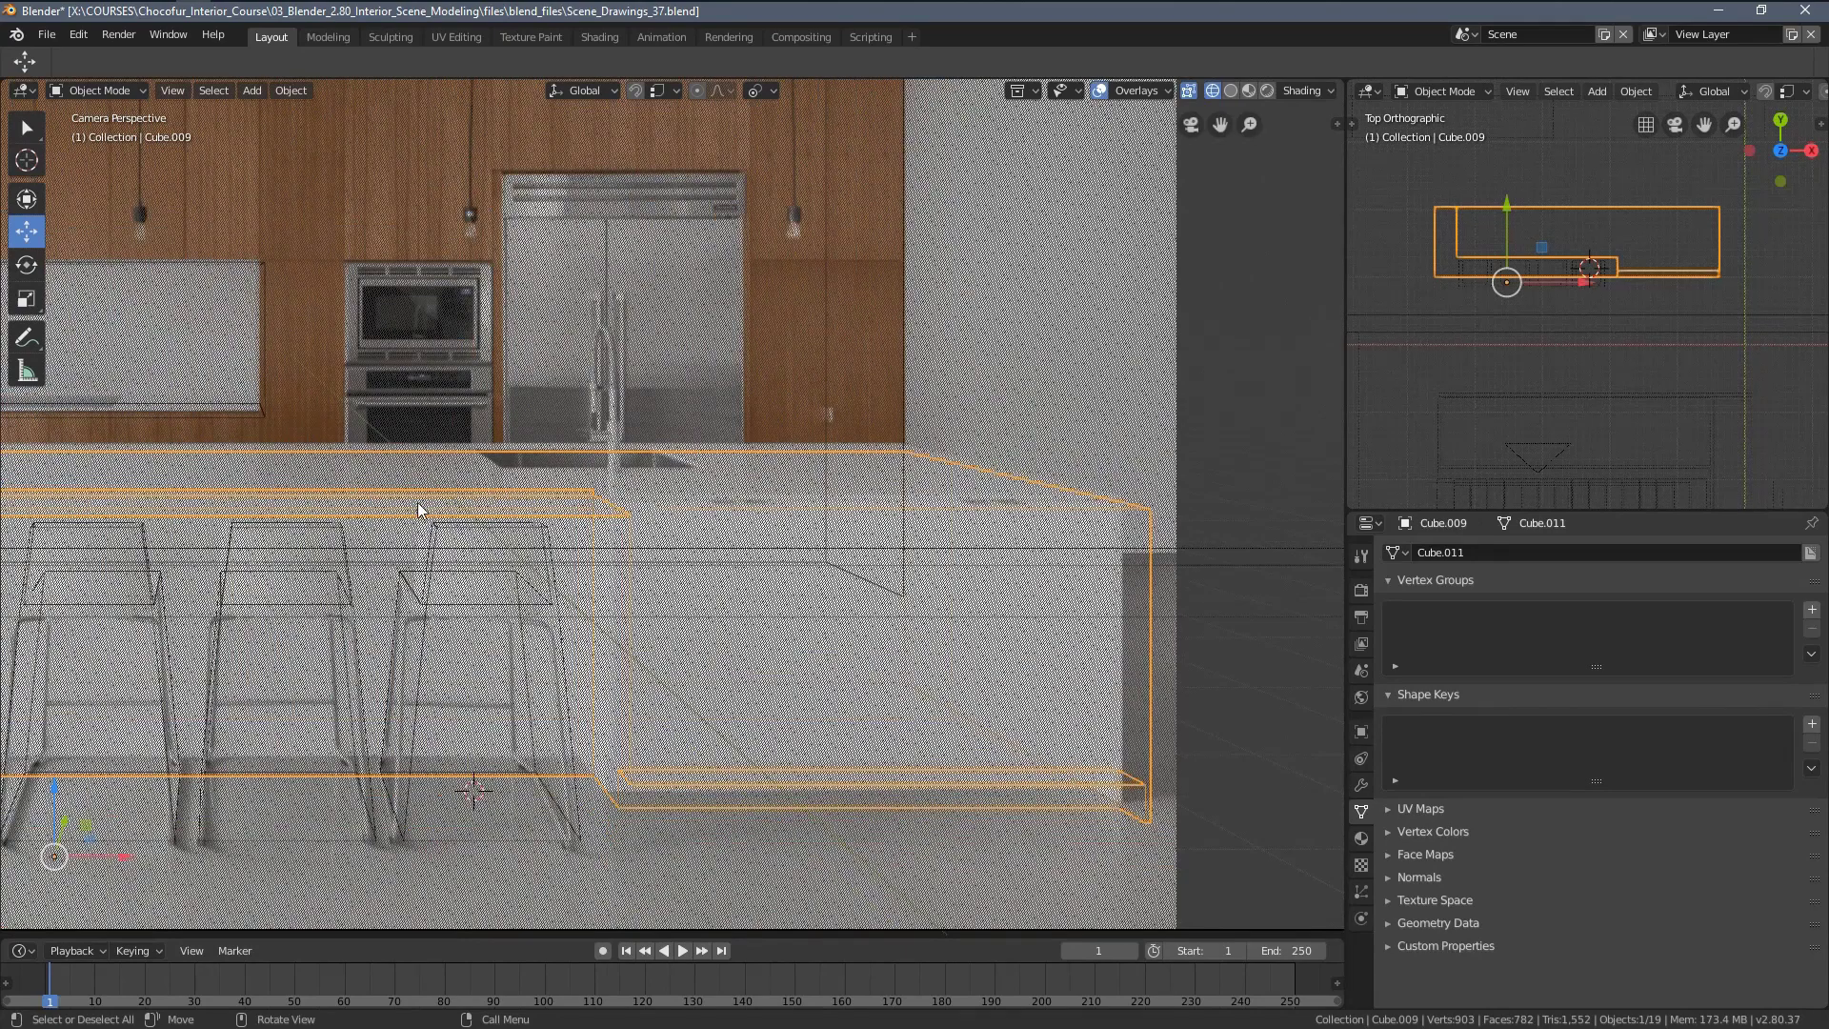
middle_click_drag(419, 511, 815, 430, "shift")
left_click_drag(522, 775, 479, 774)
middle_click_drag(763, 617, 511, 674, "shift")
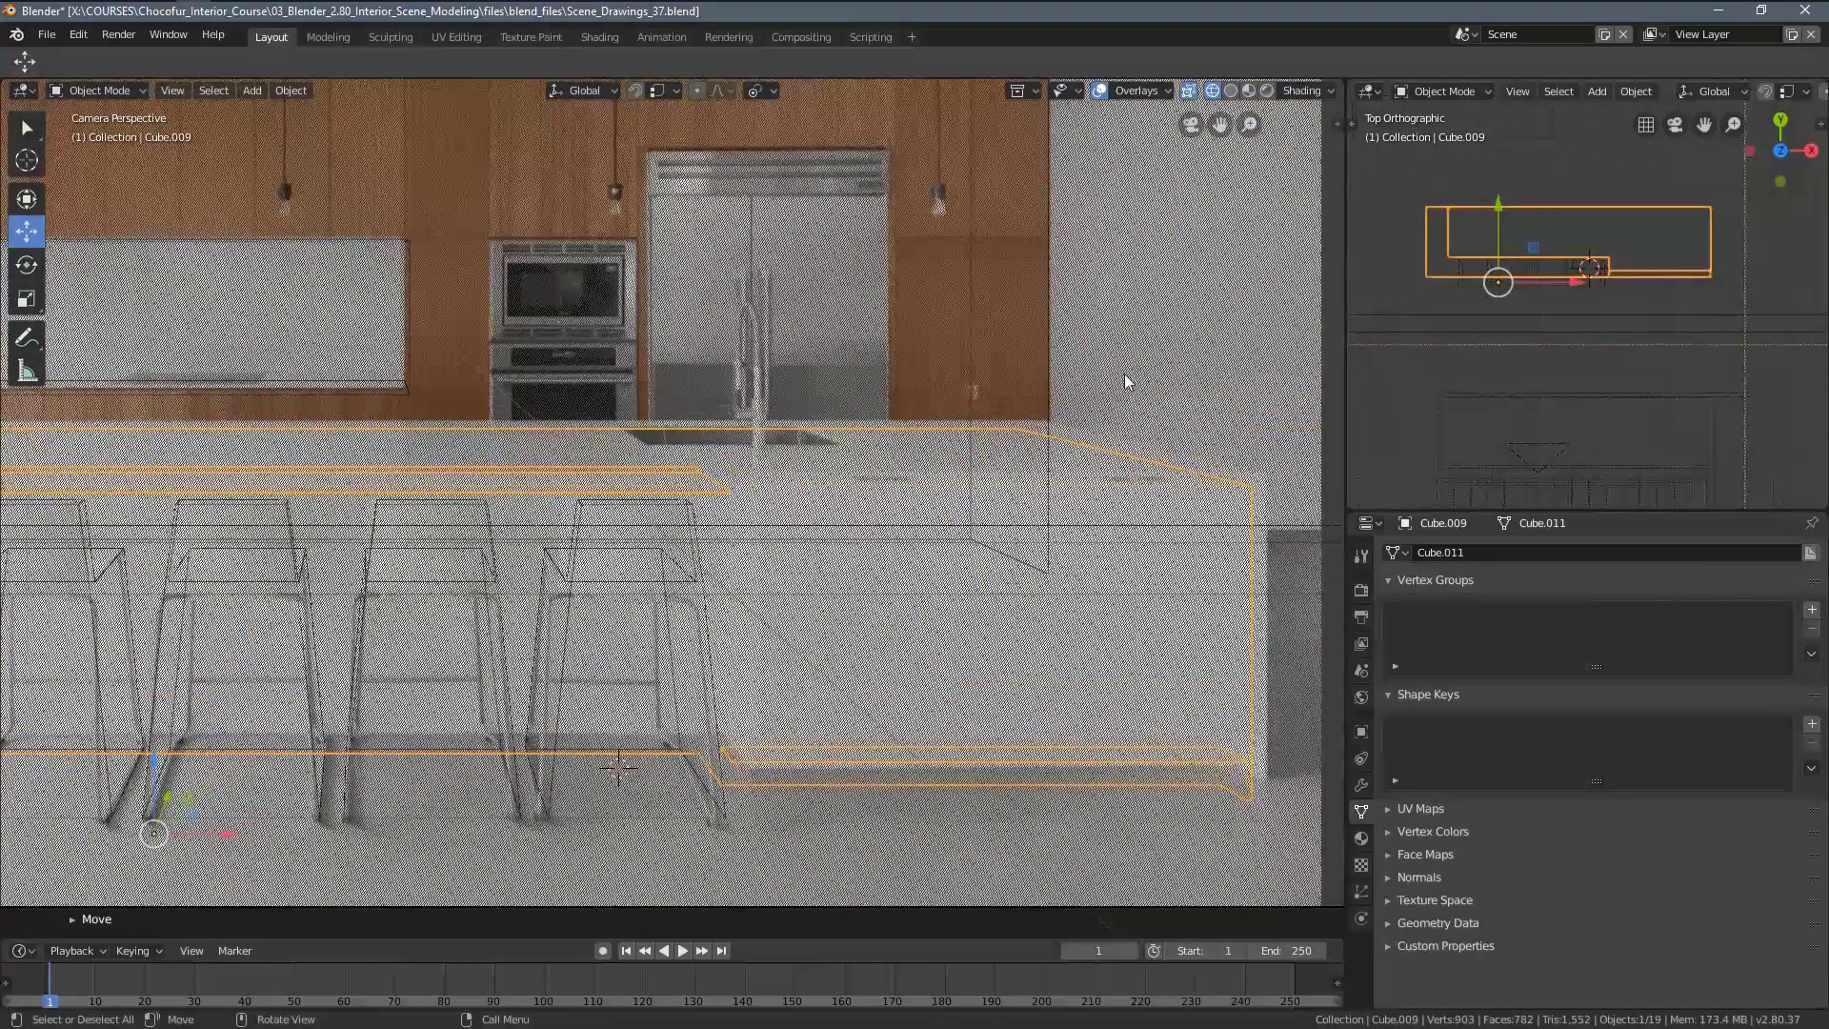
Make the camera looking lengthwise along the island active, compare the island with its photo and view it in solid shading
middle_click_drag(1743, 286, 1555, 352, "shift")
left_click(1635, 383)
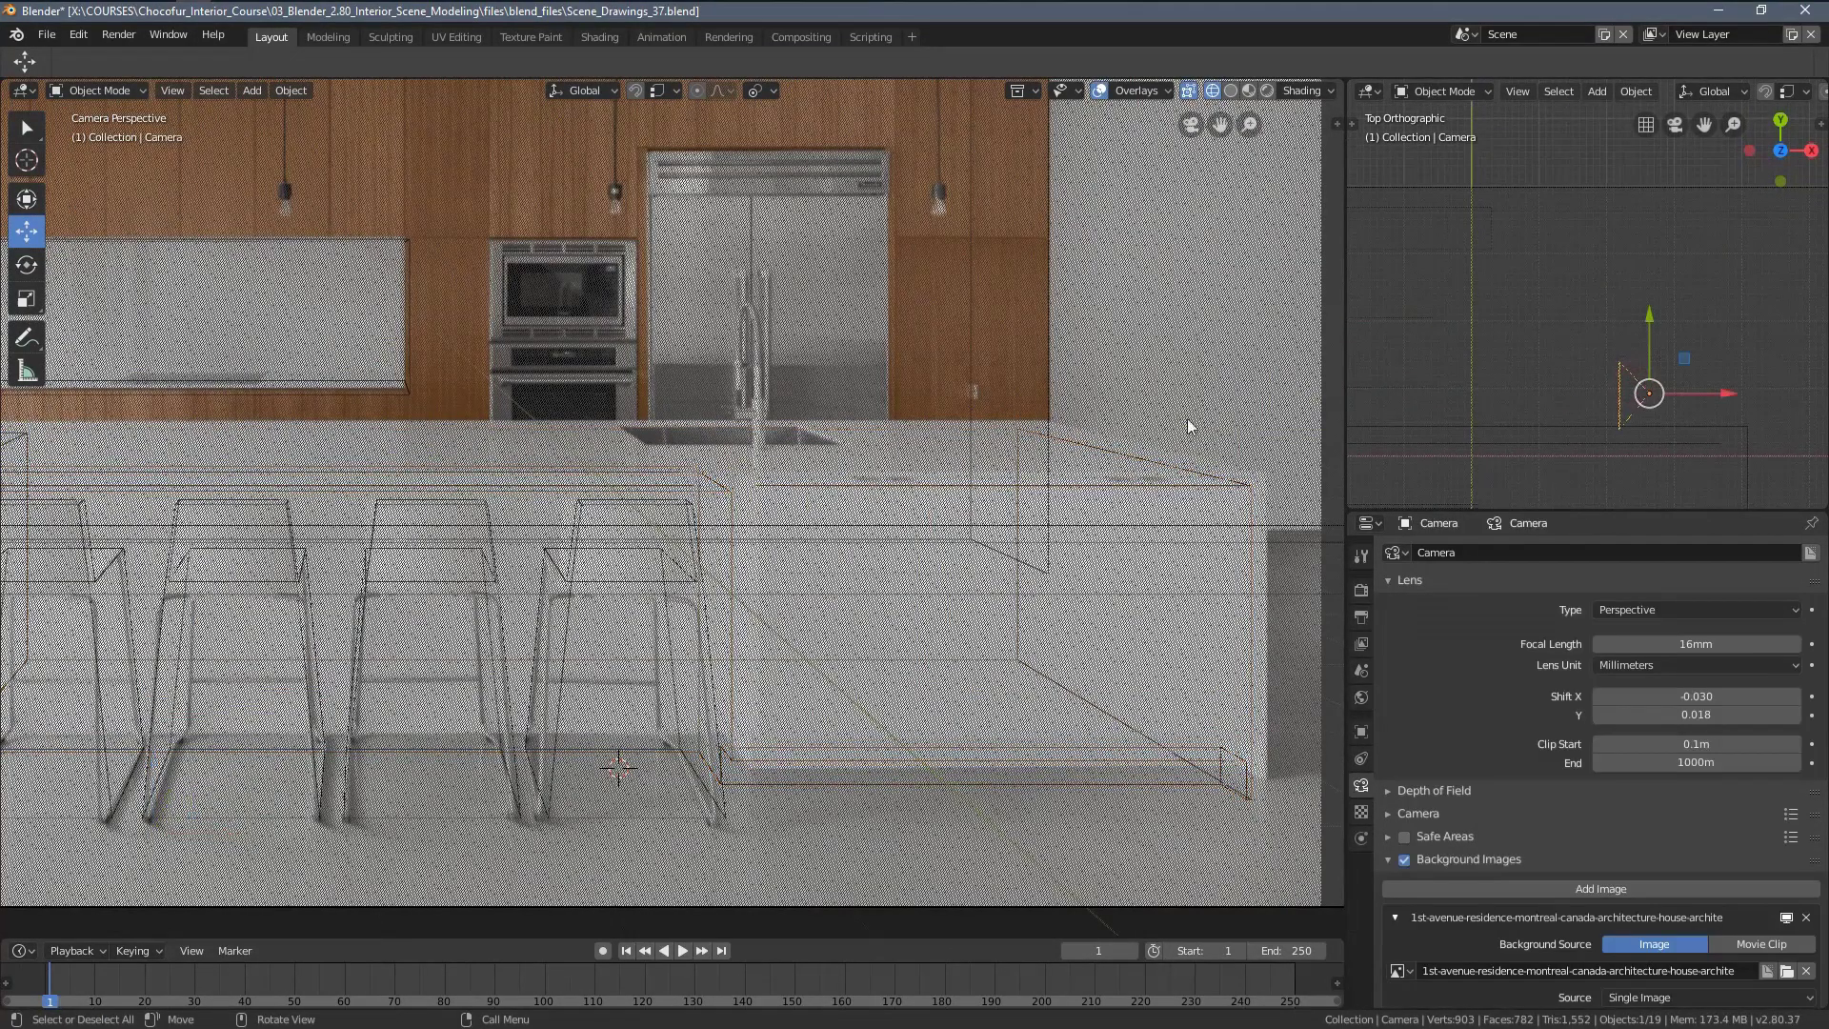
key("ctrl+KP_0")
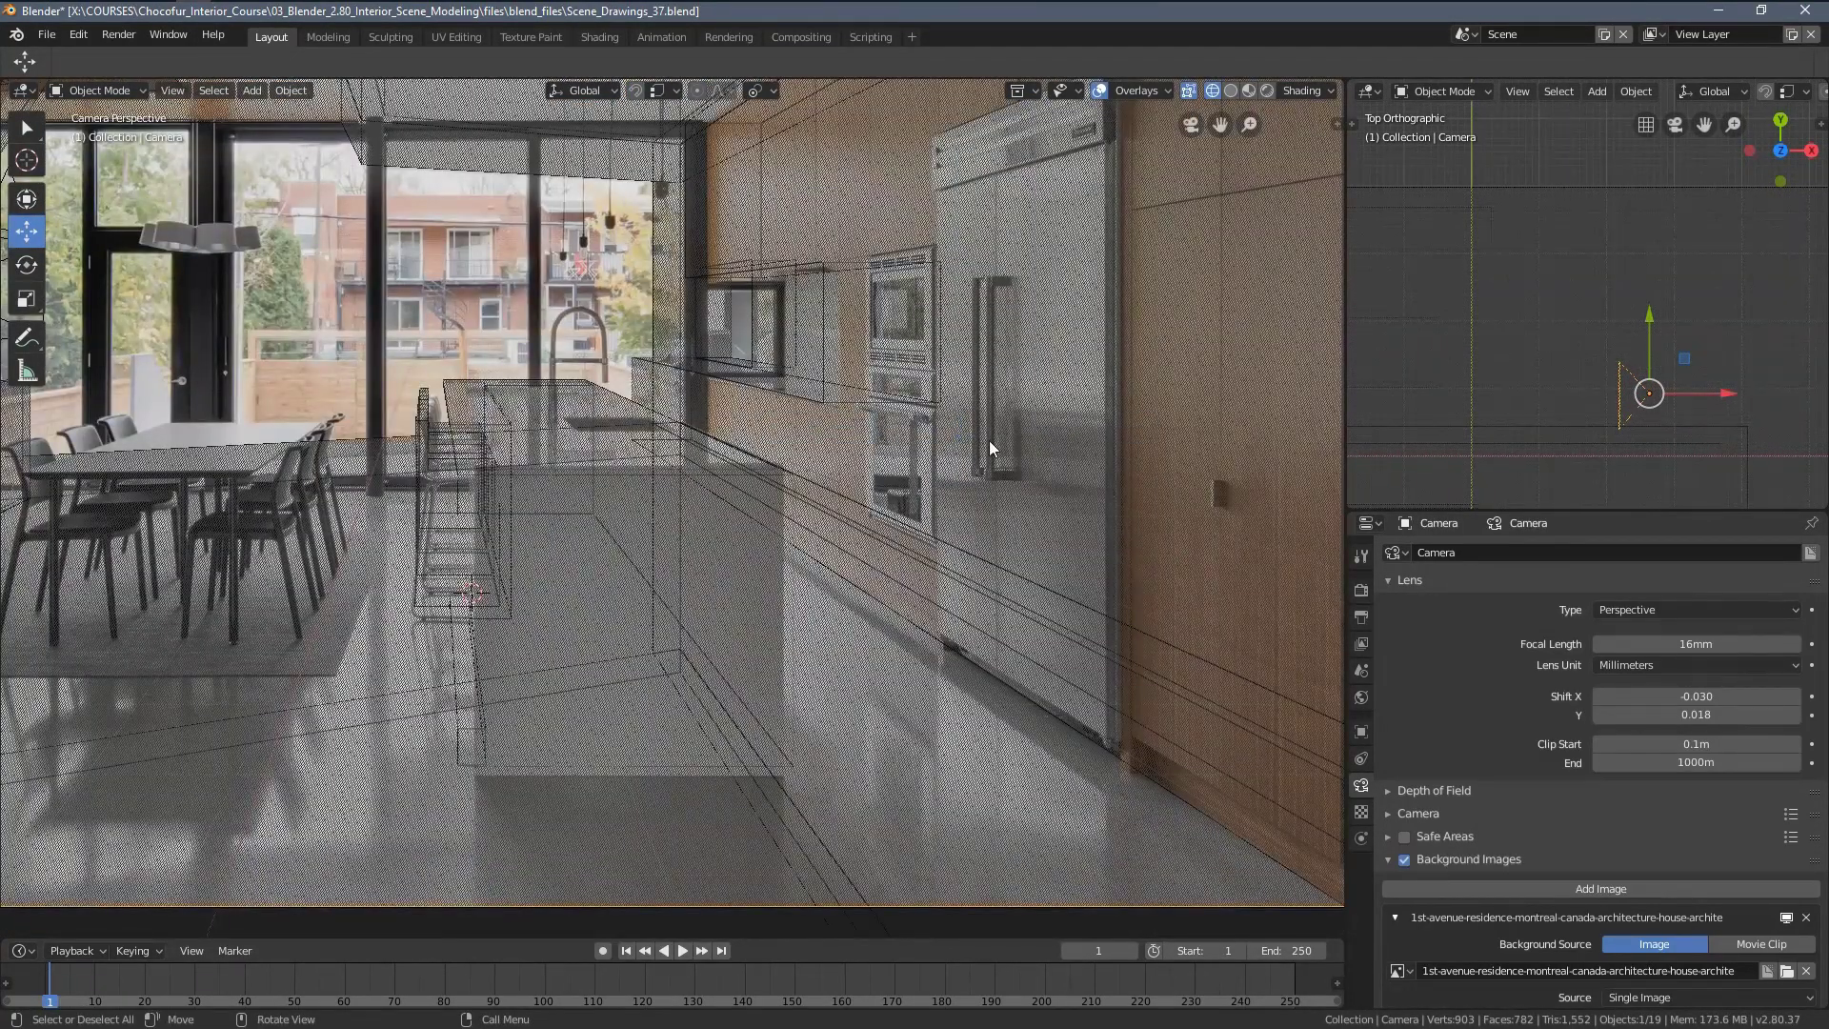
key("z")
left_click(1105, 437)
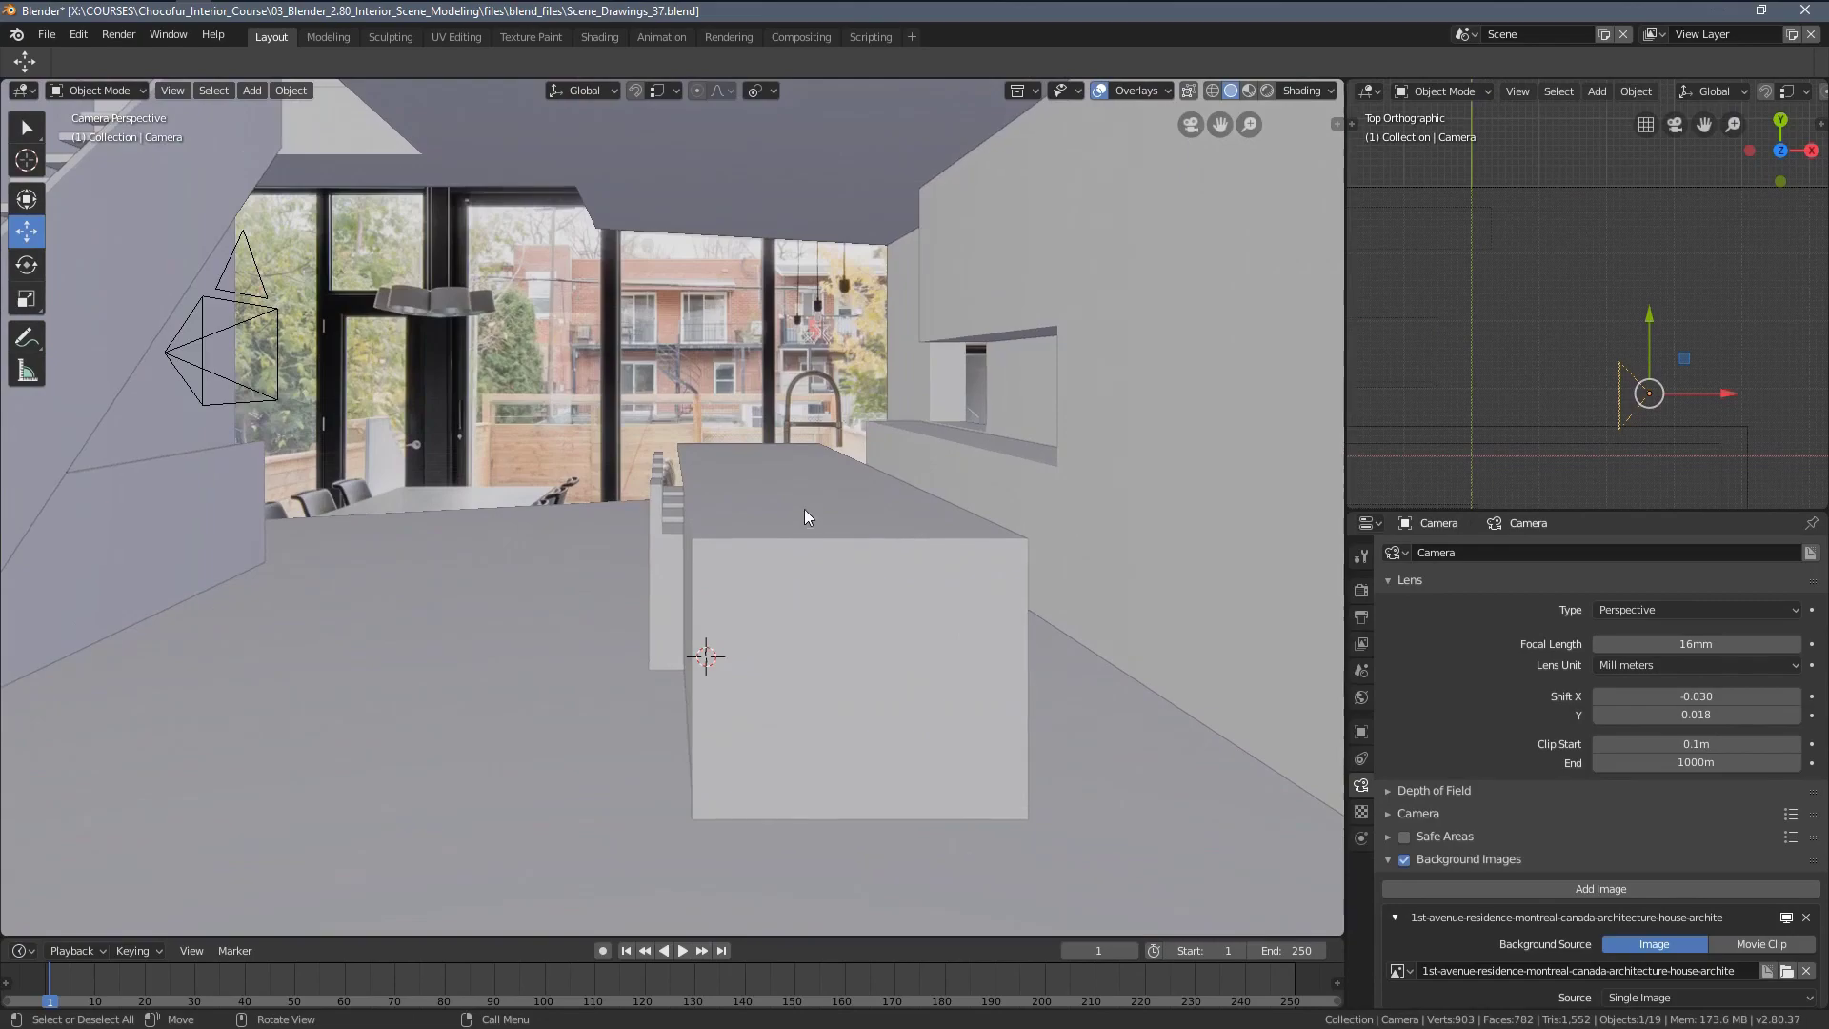
Make the camera facing the row of stools the active one again
scroll(1563, 375, "down", 3)
middle_click_drag(1486, 366, 1573, 308, "shift")
scroll(1477, 415, "up", 2)
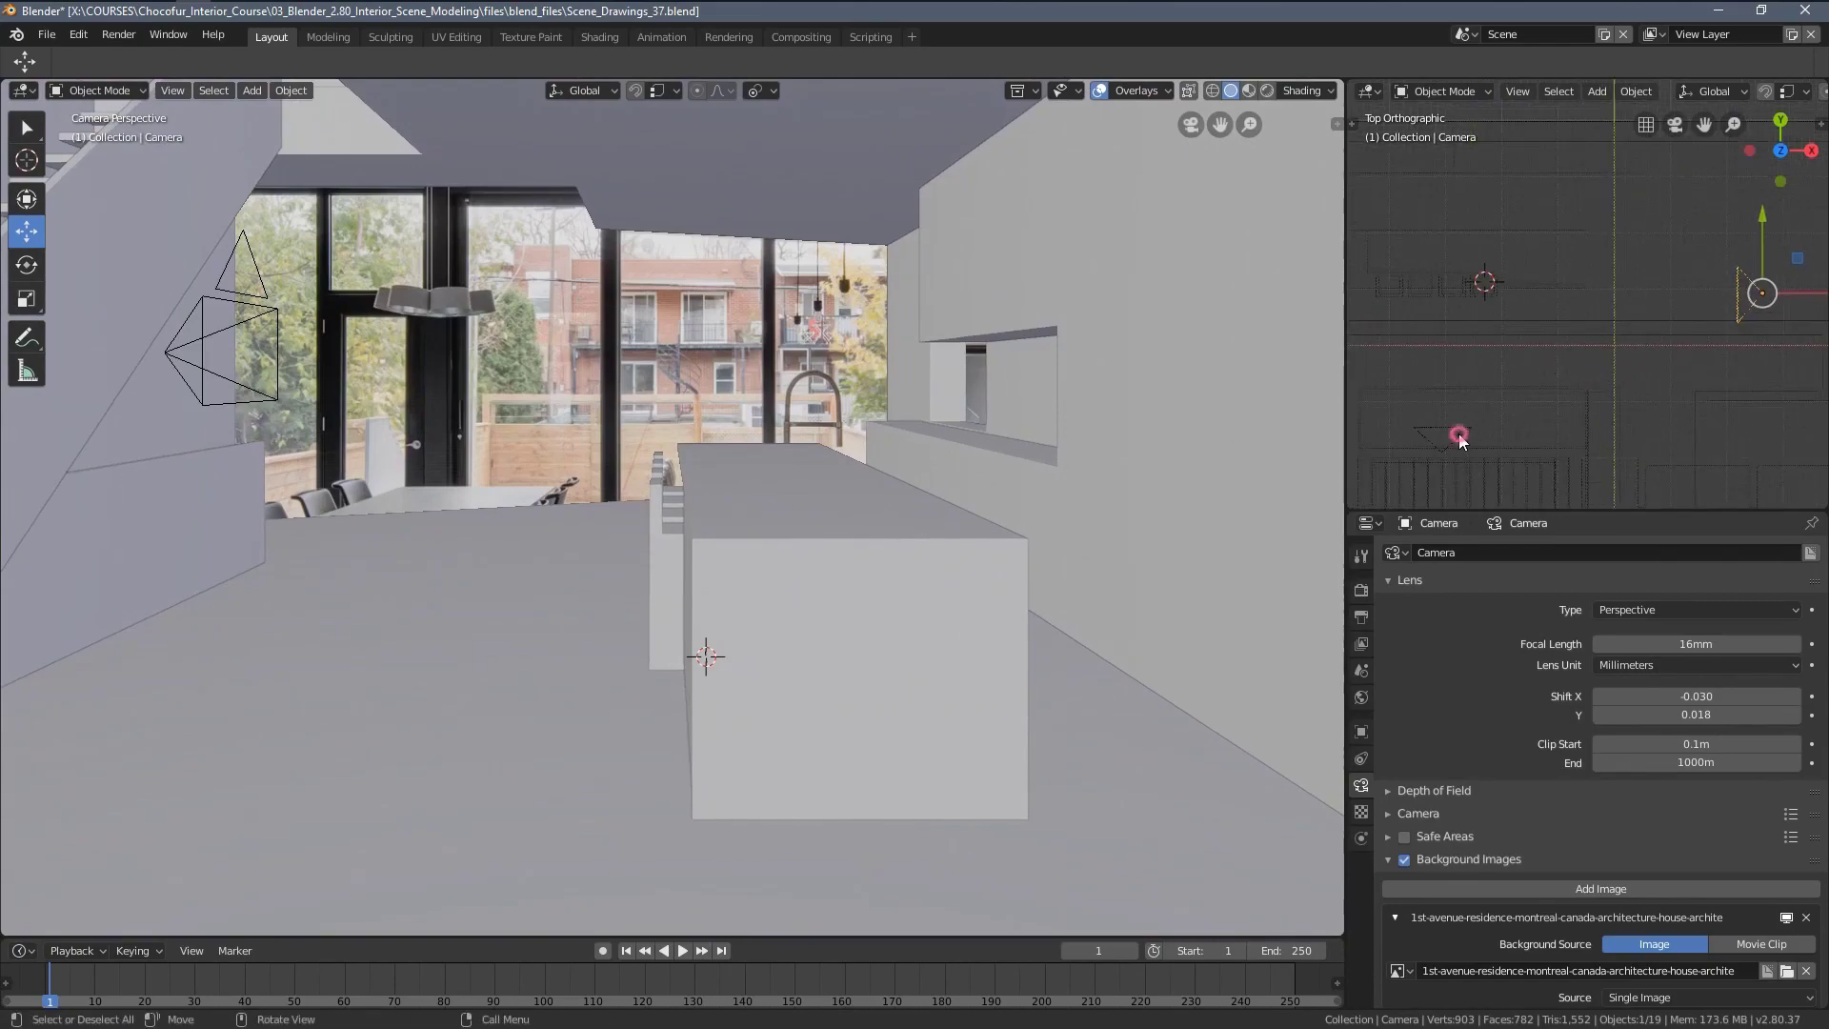
left_click(1459, 436)
key("ctrl+KP_0")
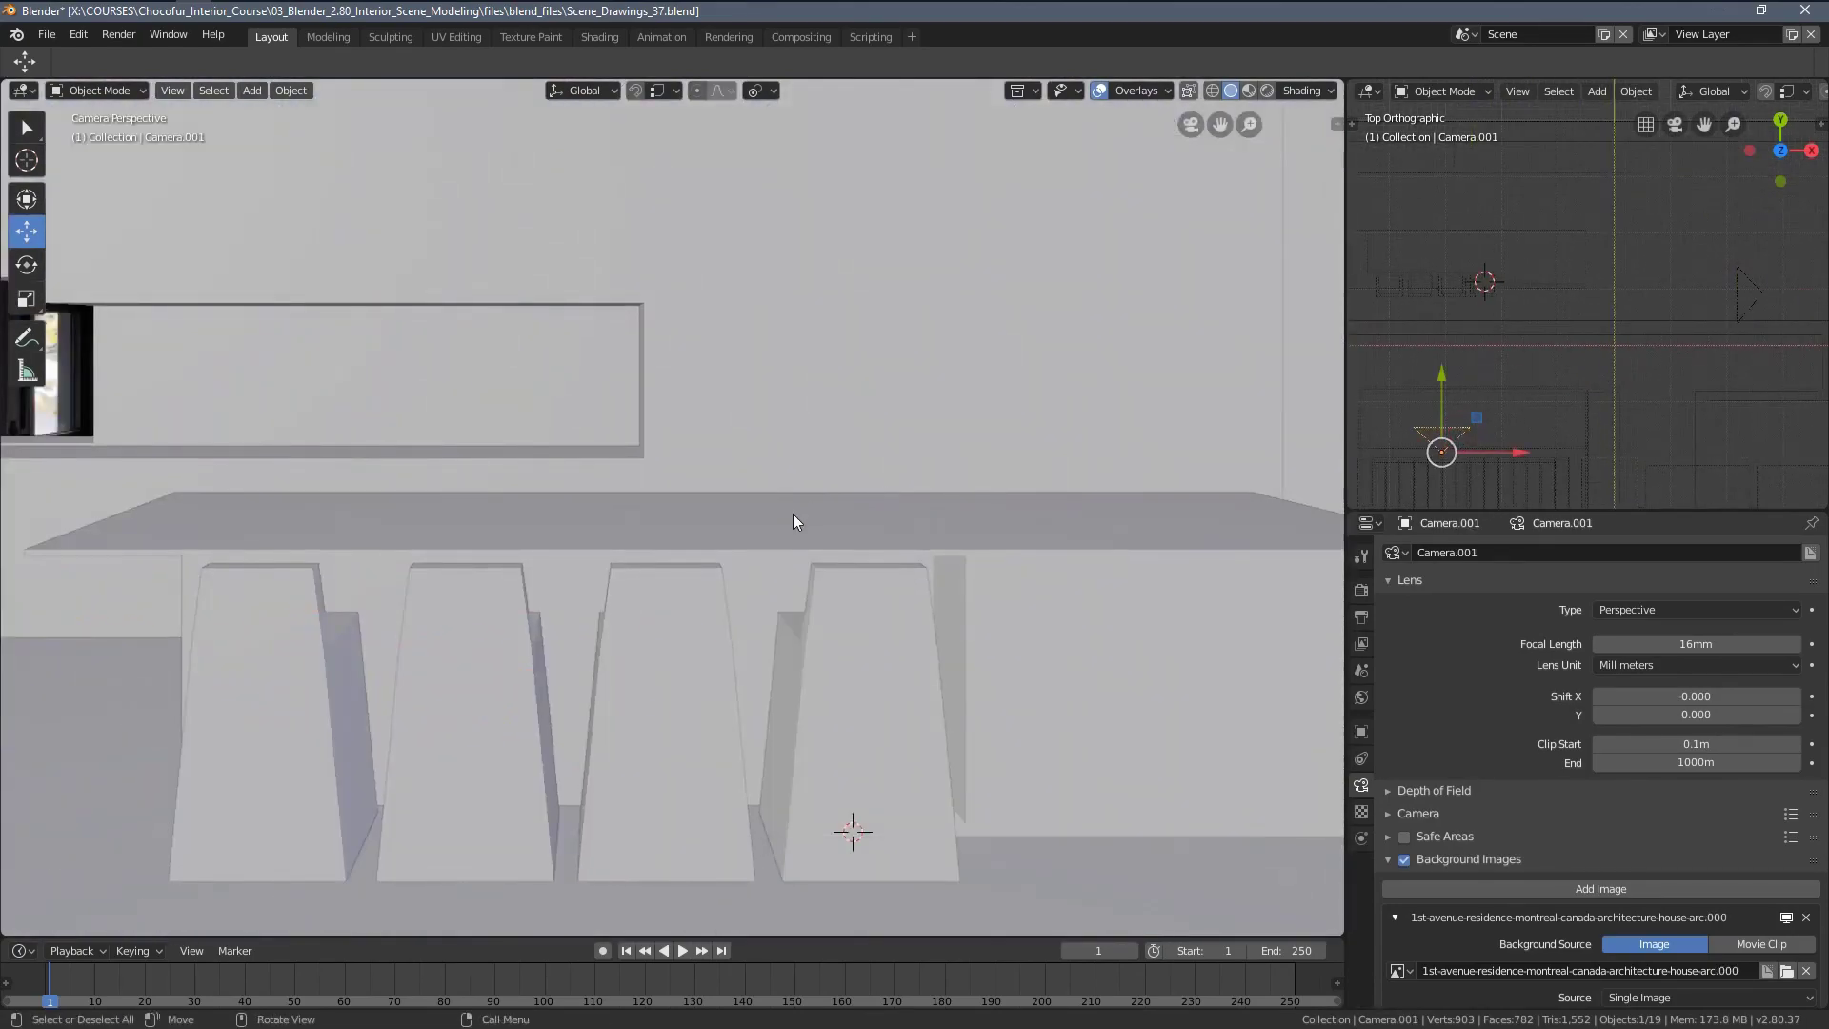
Select the island, return to wireframe shading and nudge it along positive X toward its outline in the photo
left_click(793, 515)
key("z")
left_click(674, 521)
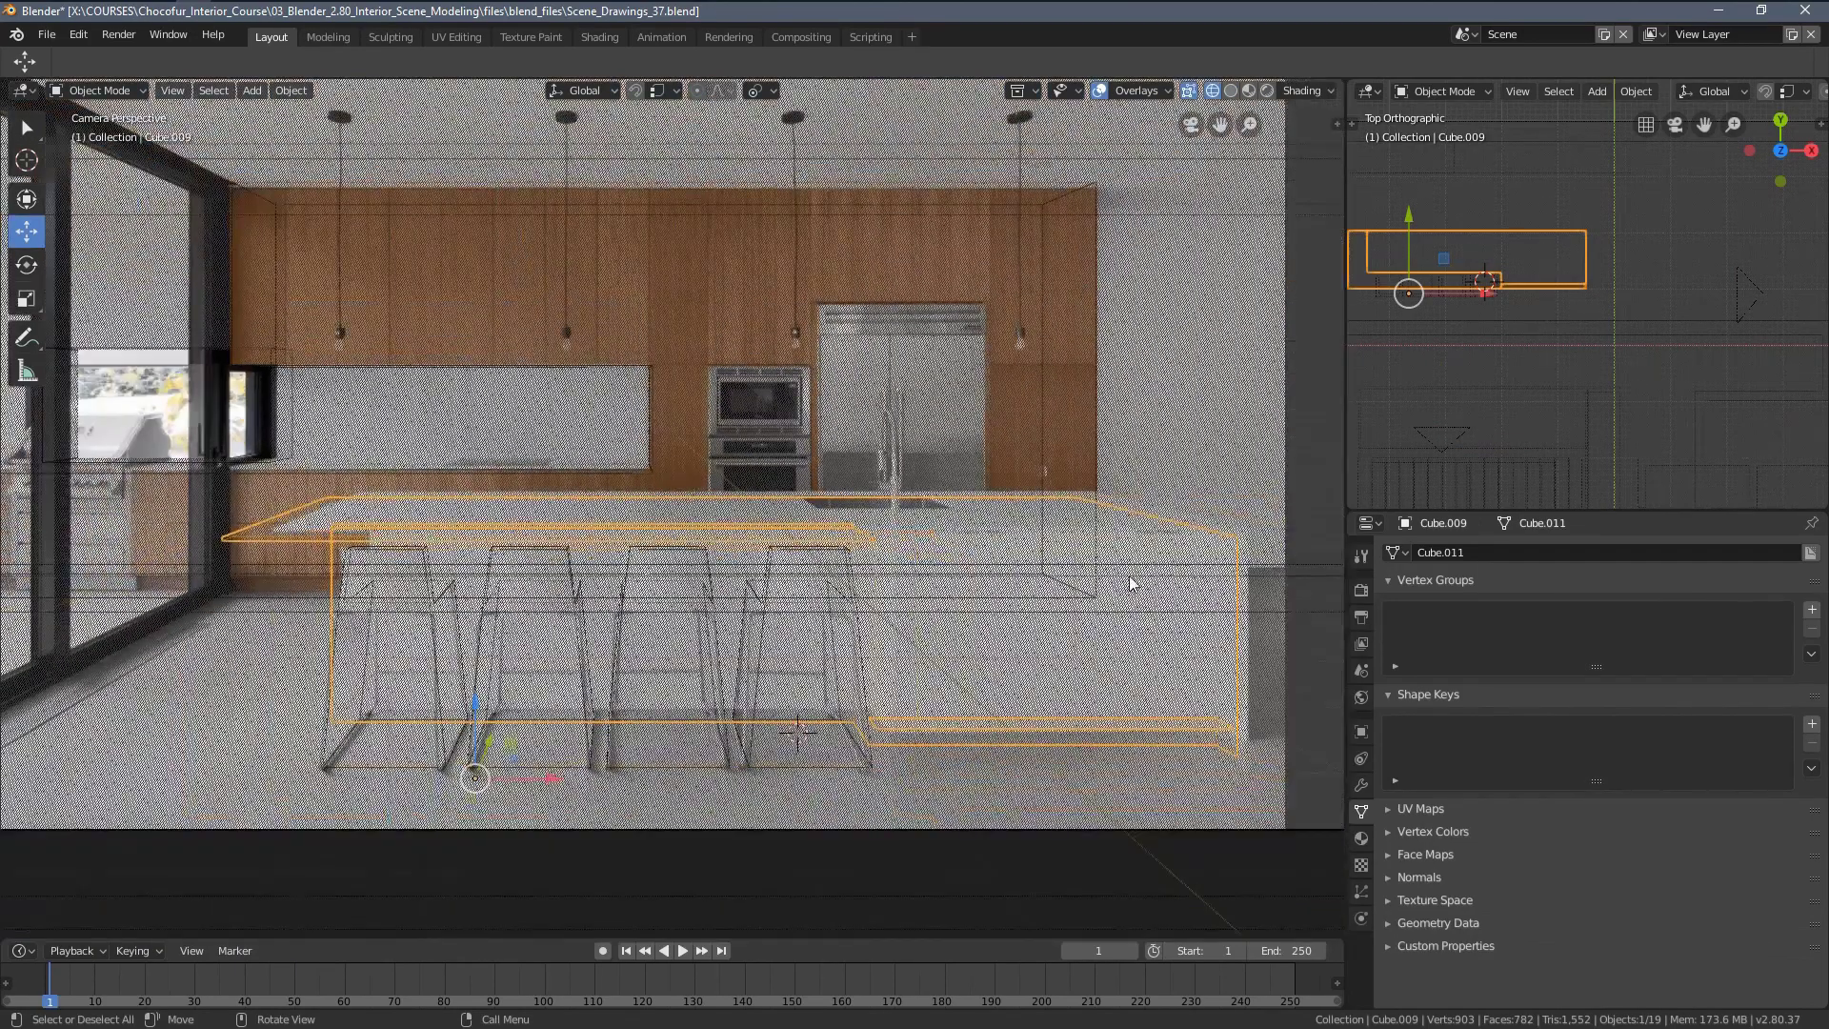
middle_click_drag(764, 721, 624, 682, "shift")
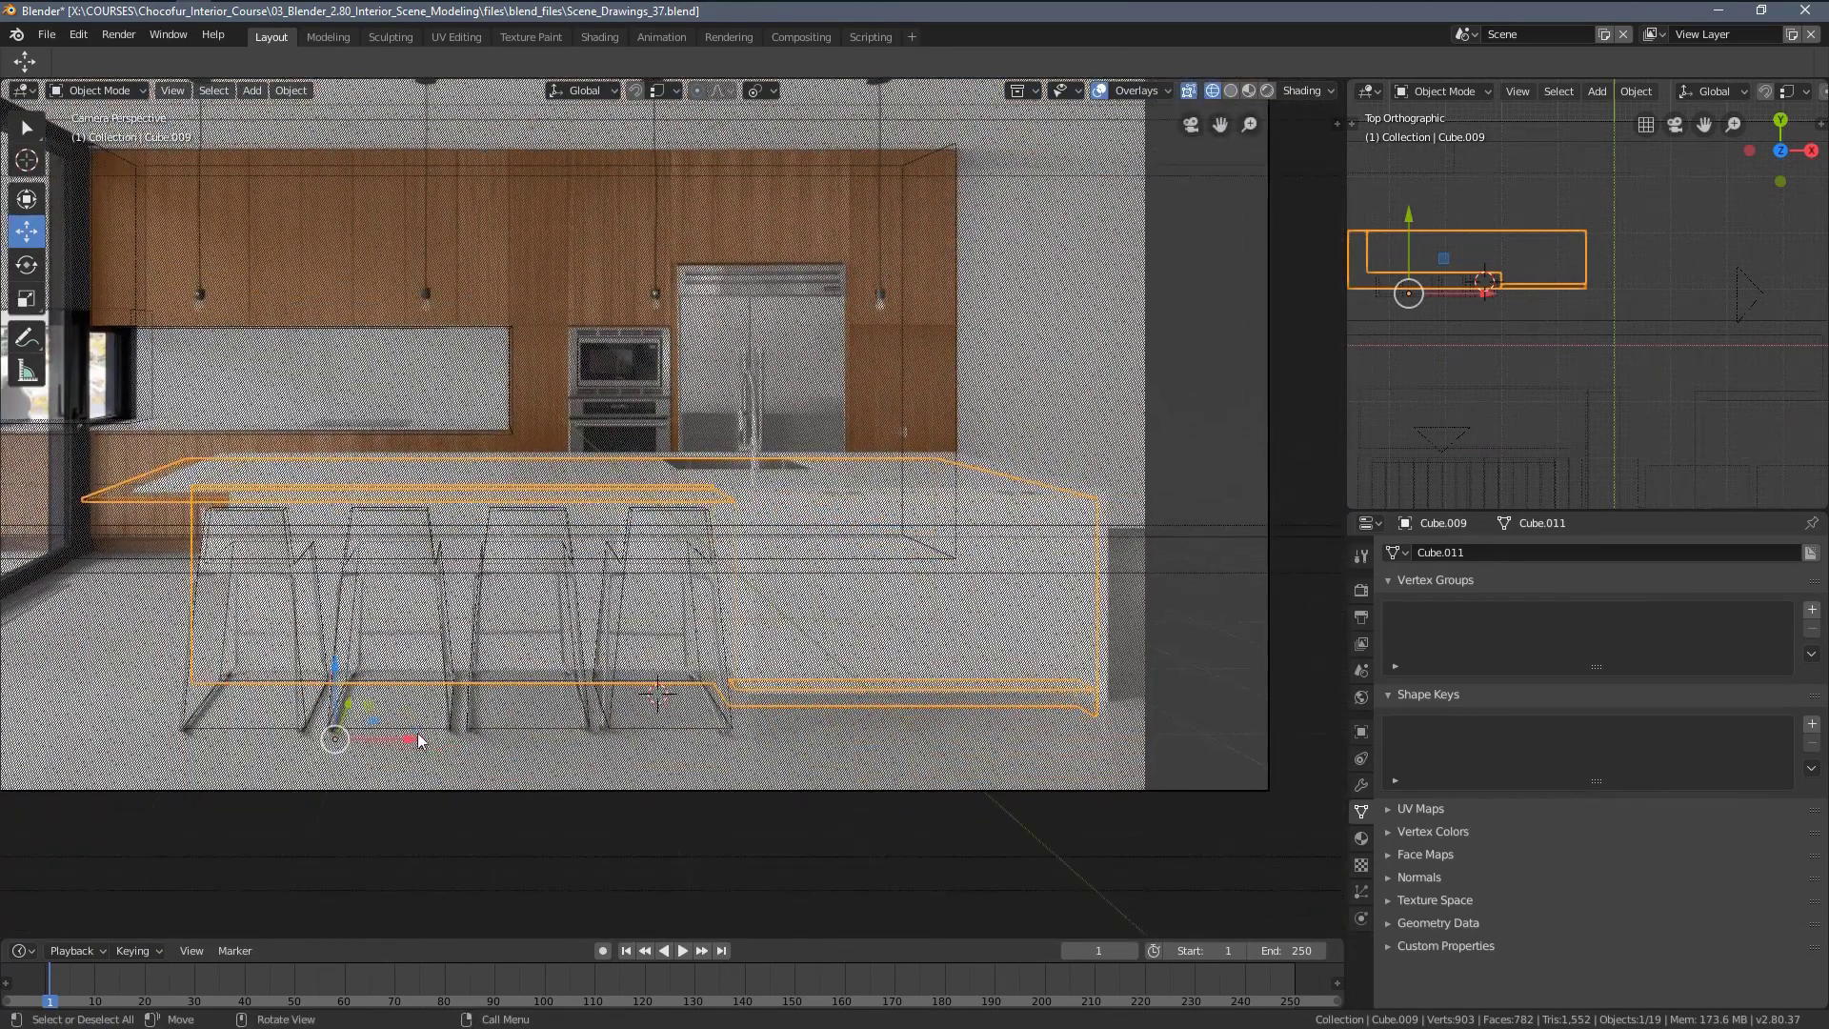
left_click_drag(419, 741, 475, 719)
Shift the island slightly along positive Y and about 0.06 m along positive X to refine its match with the photo
scroll(246, 597, "up", 3)
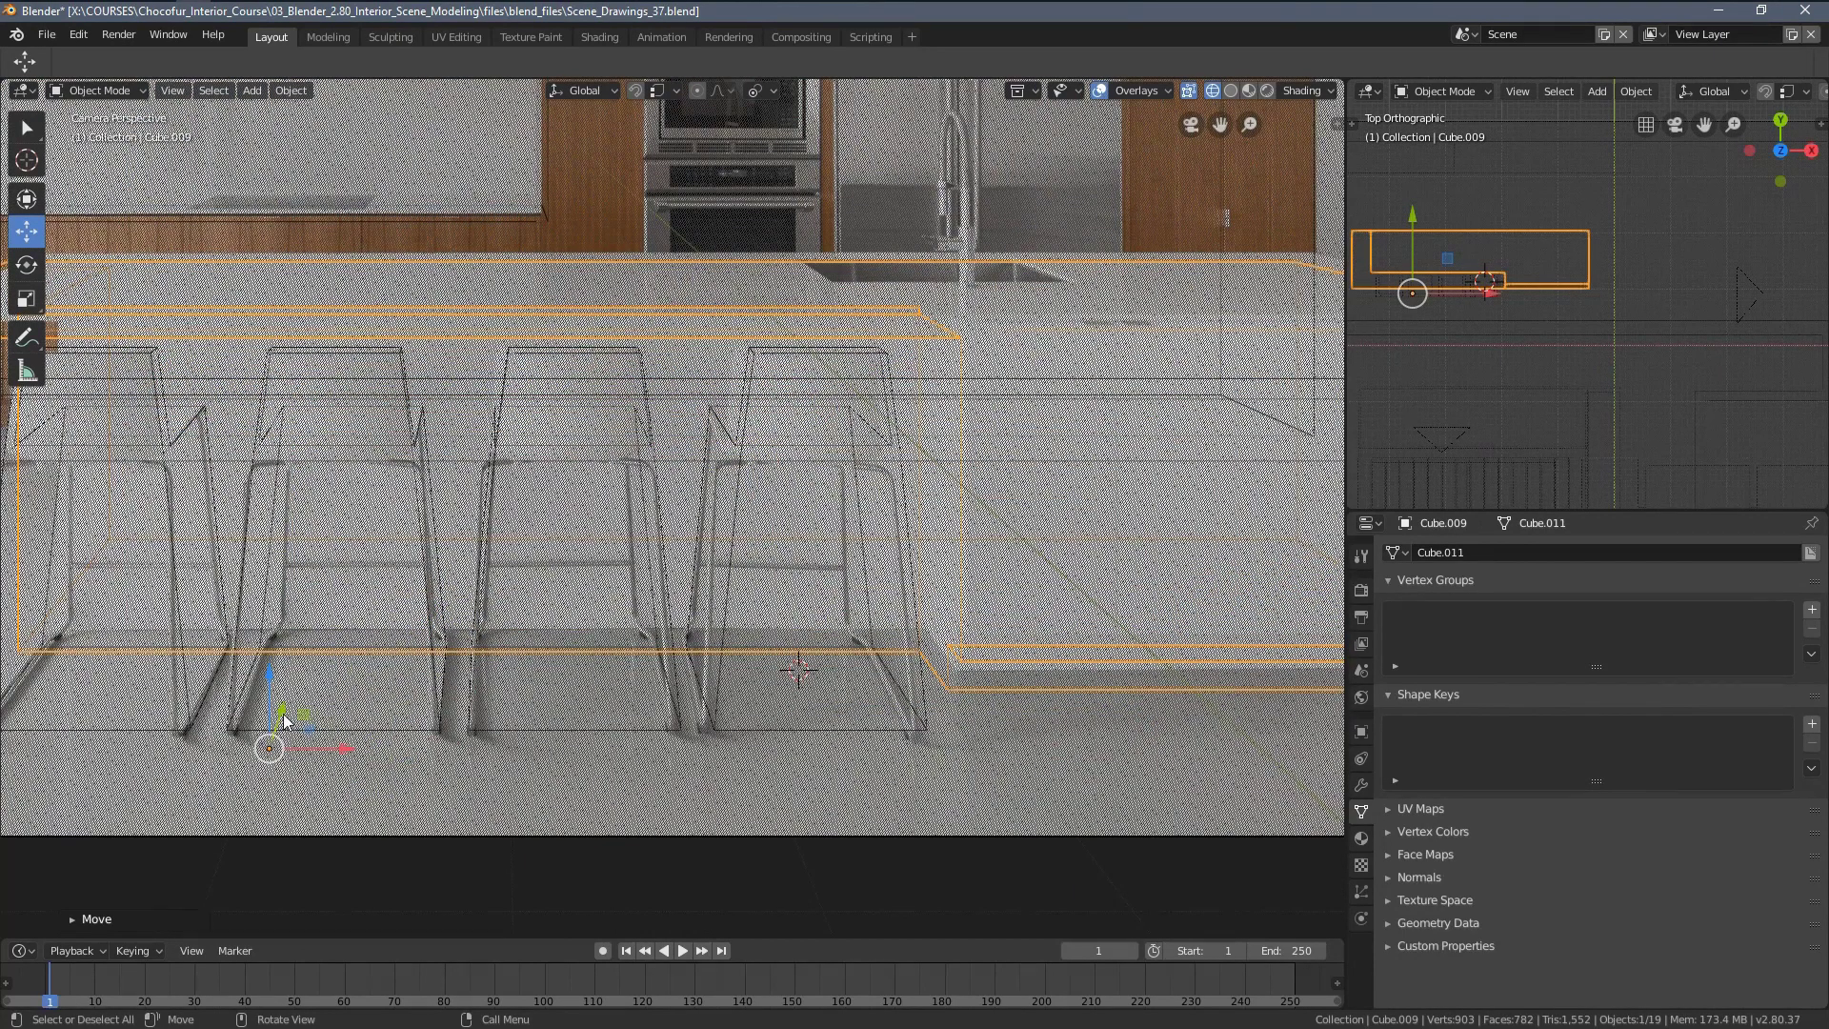
left_click_drag(283, 721, 294, 681)
key("ctrl+z")
scroll(1455, 296, "up", 2)
left_click_drag(1419, 284, 1418, 273)
left_click_drag(1511, 363, 1514, 362)
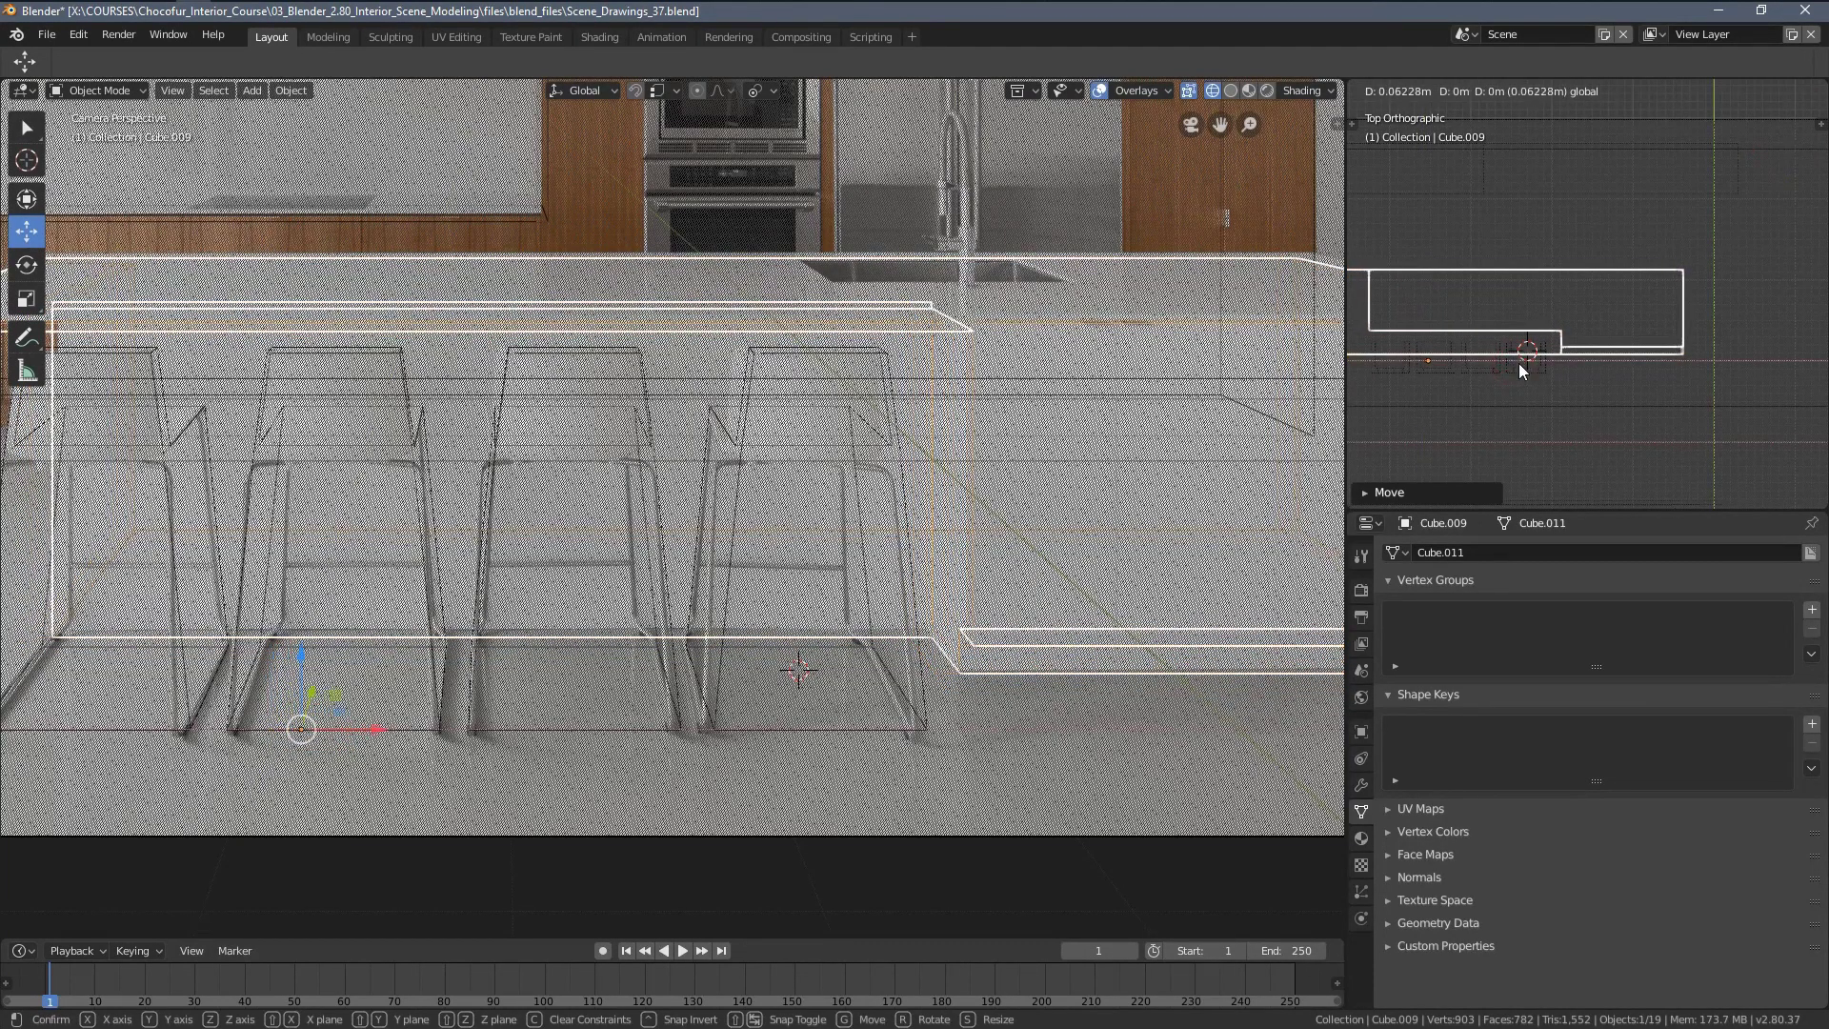
left_click(1520, 369)
Check the whole repositioned island and the stools in solid shading through the stool-facing camera
scroll(604, 543, "down", 3)
scroll(900, 515, "down", 5)
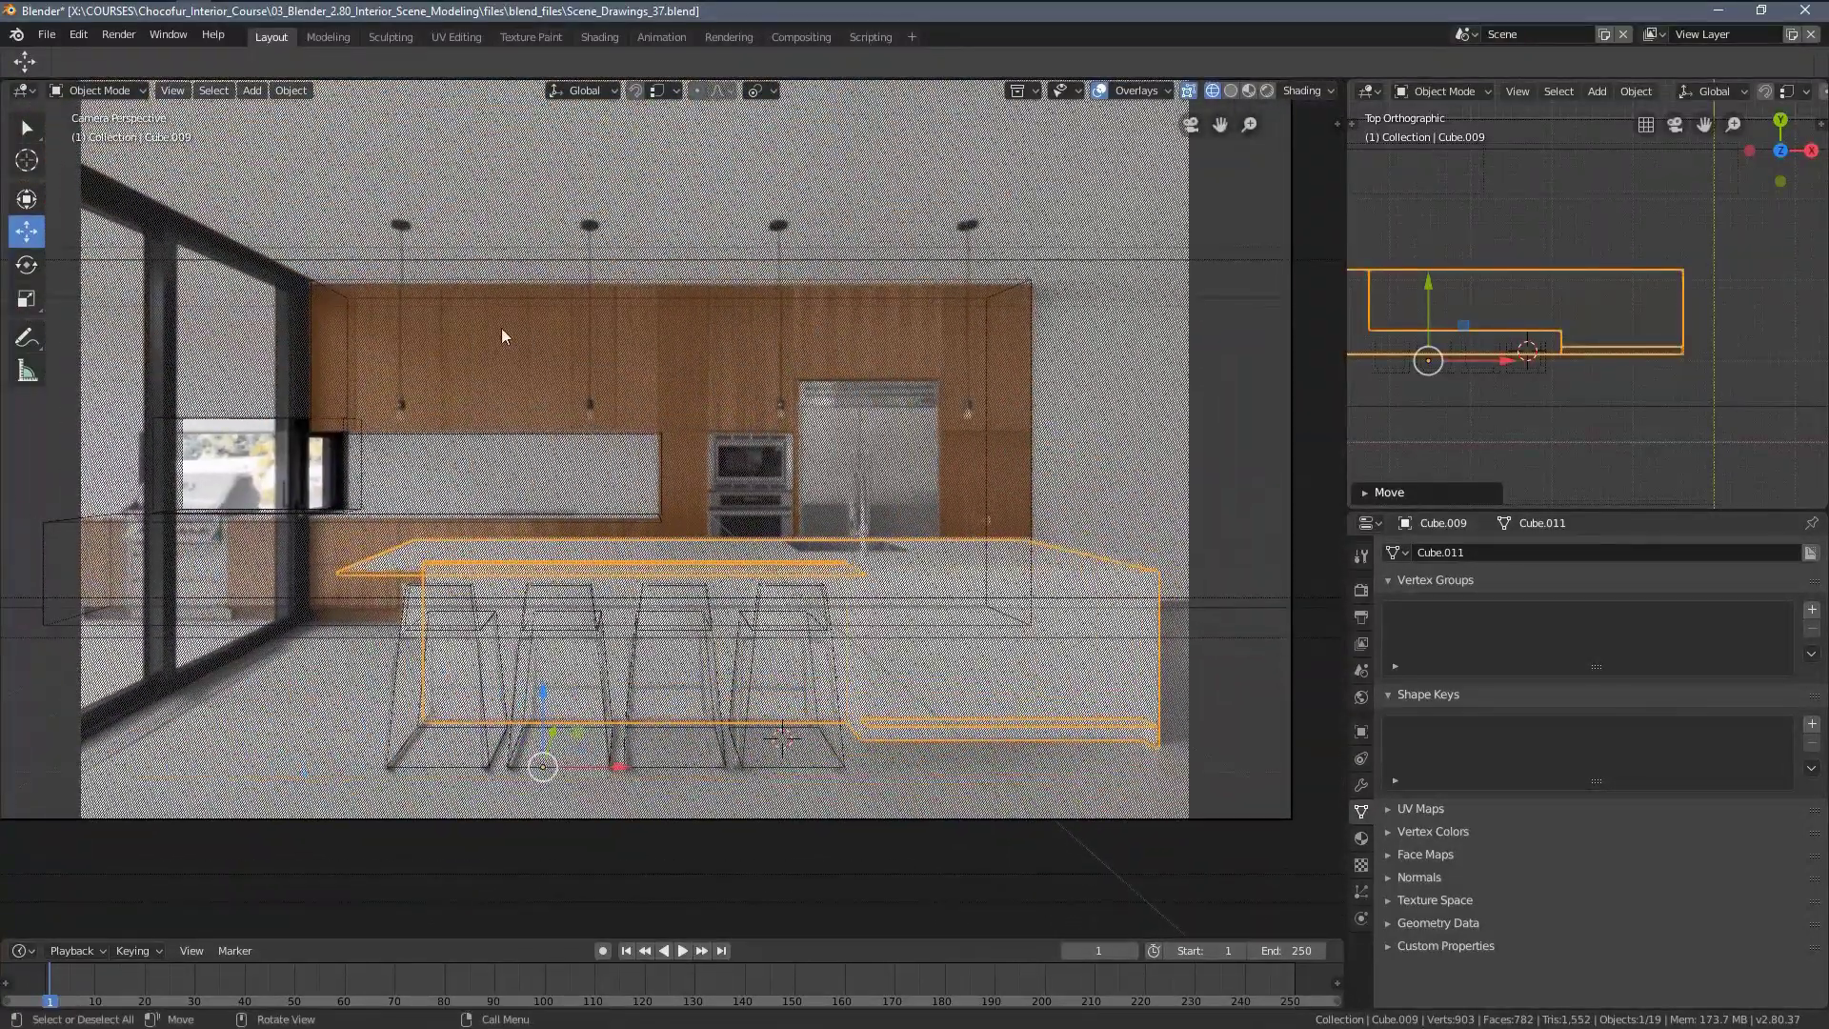
key("z")
left_click(629, 449)
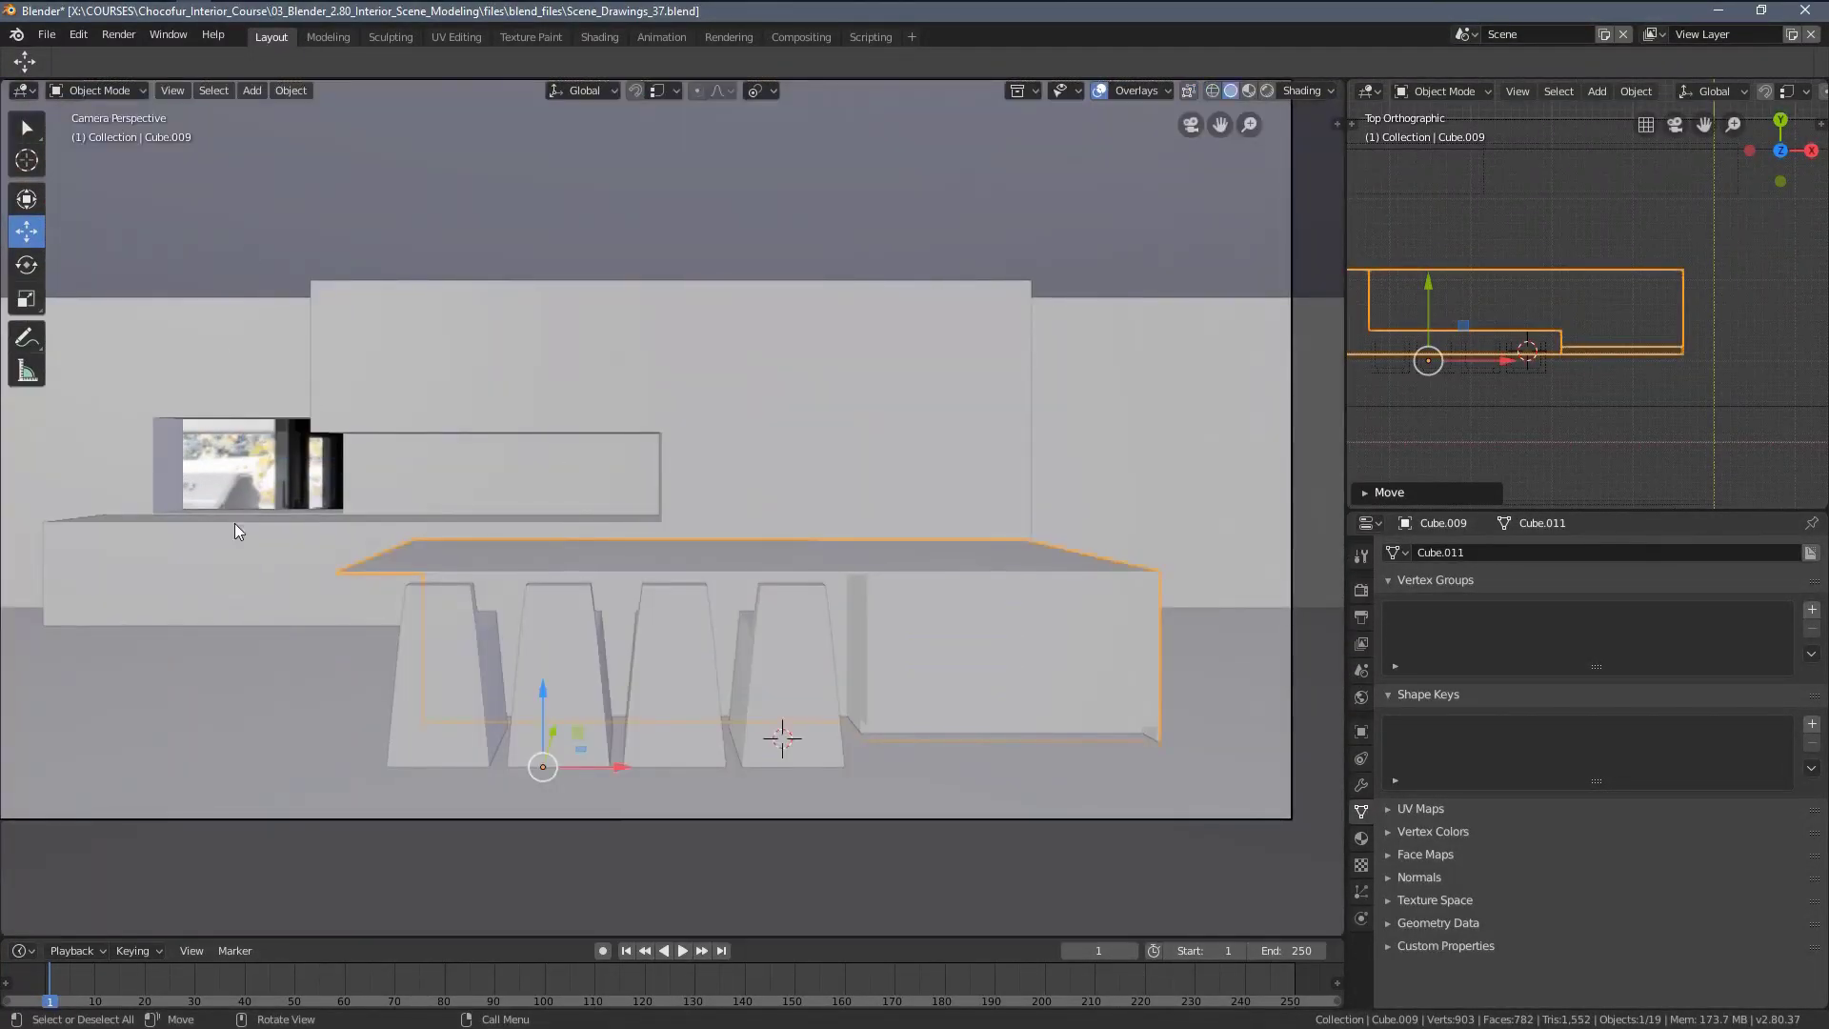
middle_click_drag(255, 501, 196, 466, "shift")
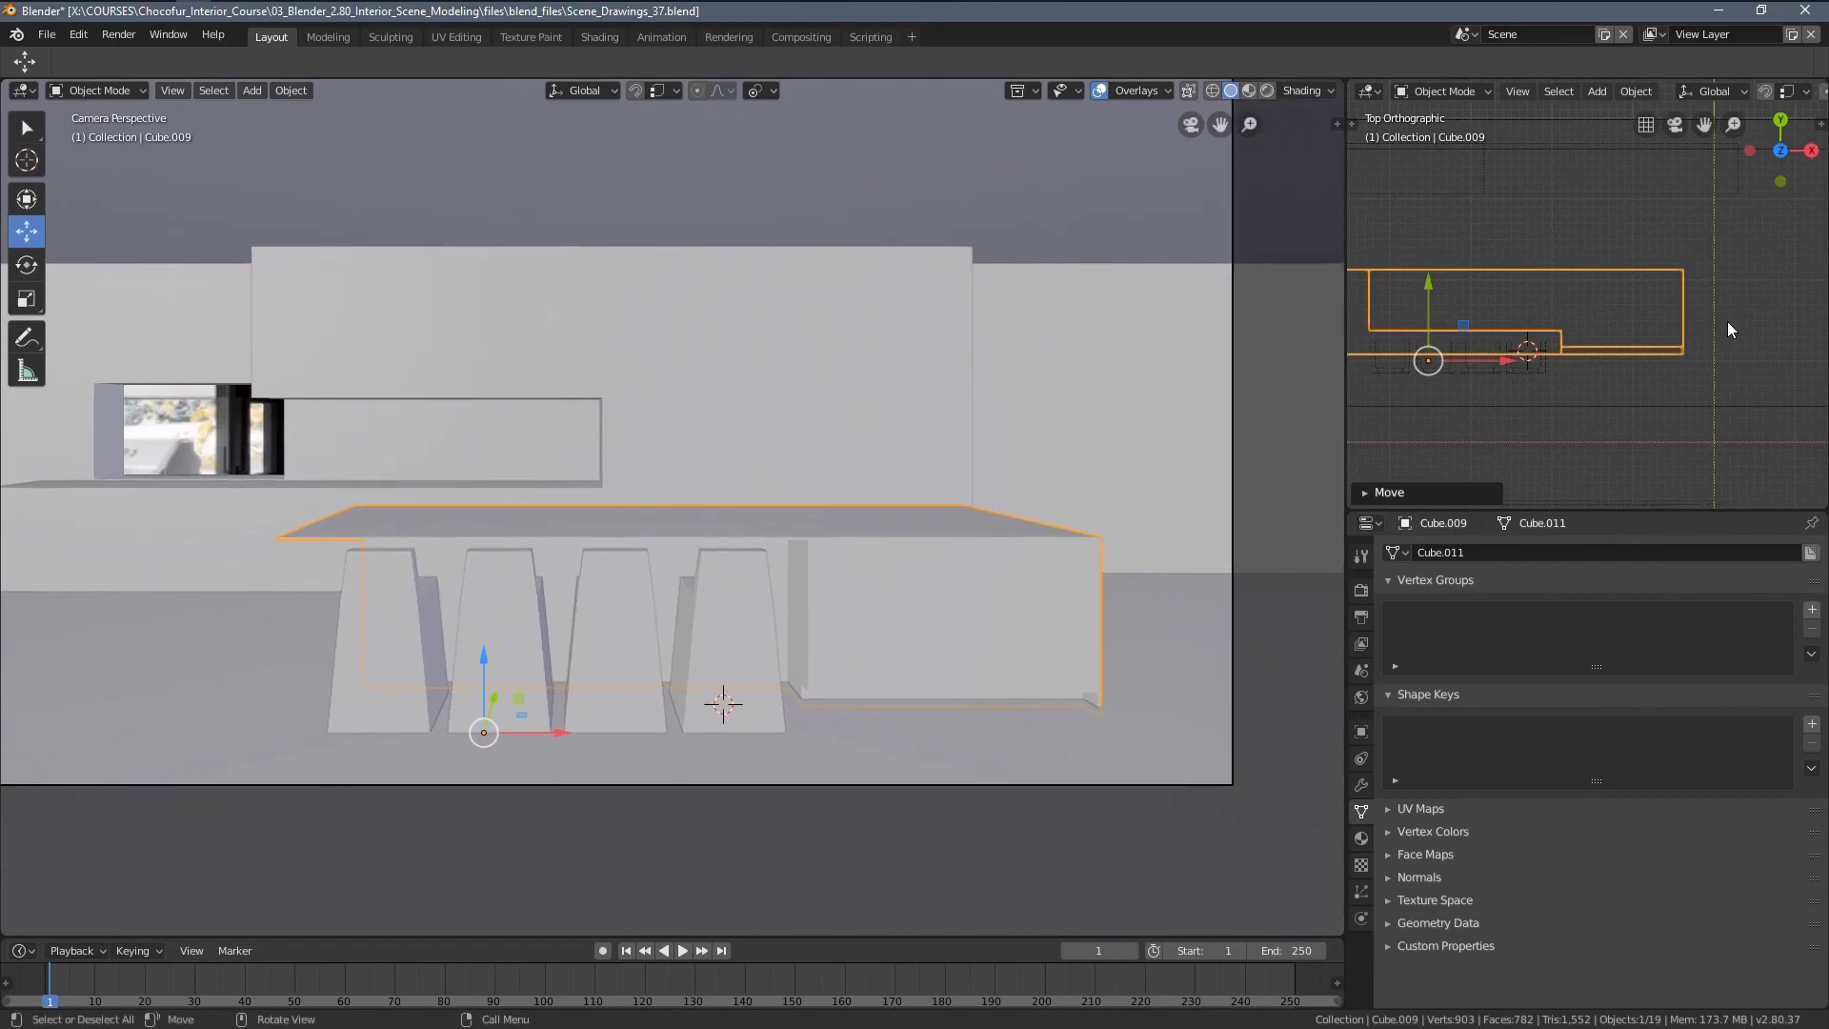
Make the camera looking lengthwise along the island active and show the scene in wireframe over its background photo
scroll(1730, 329, "down", 3)
left_click(1755, 322)
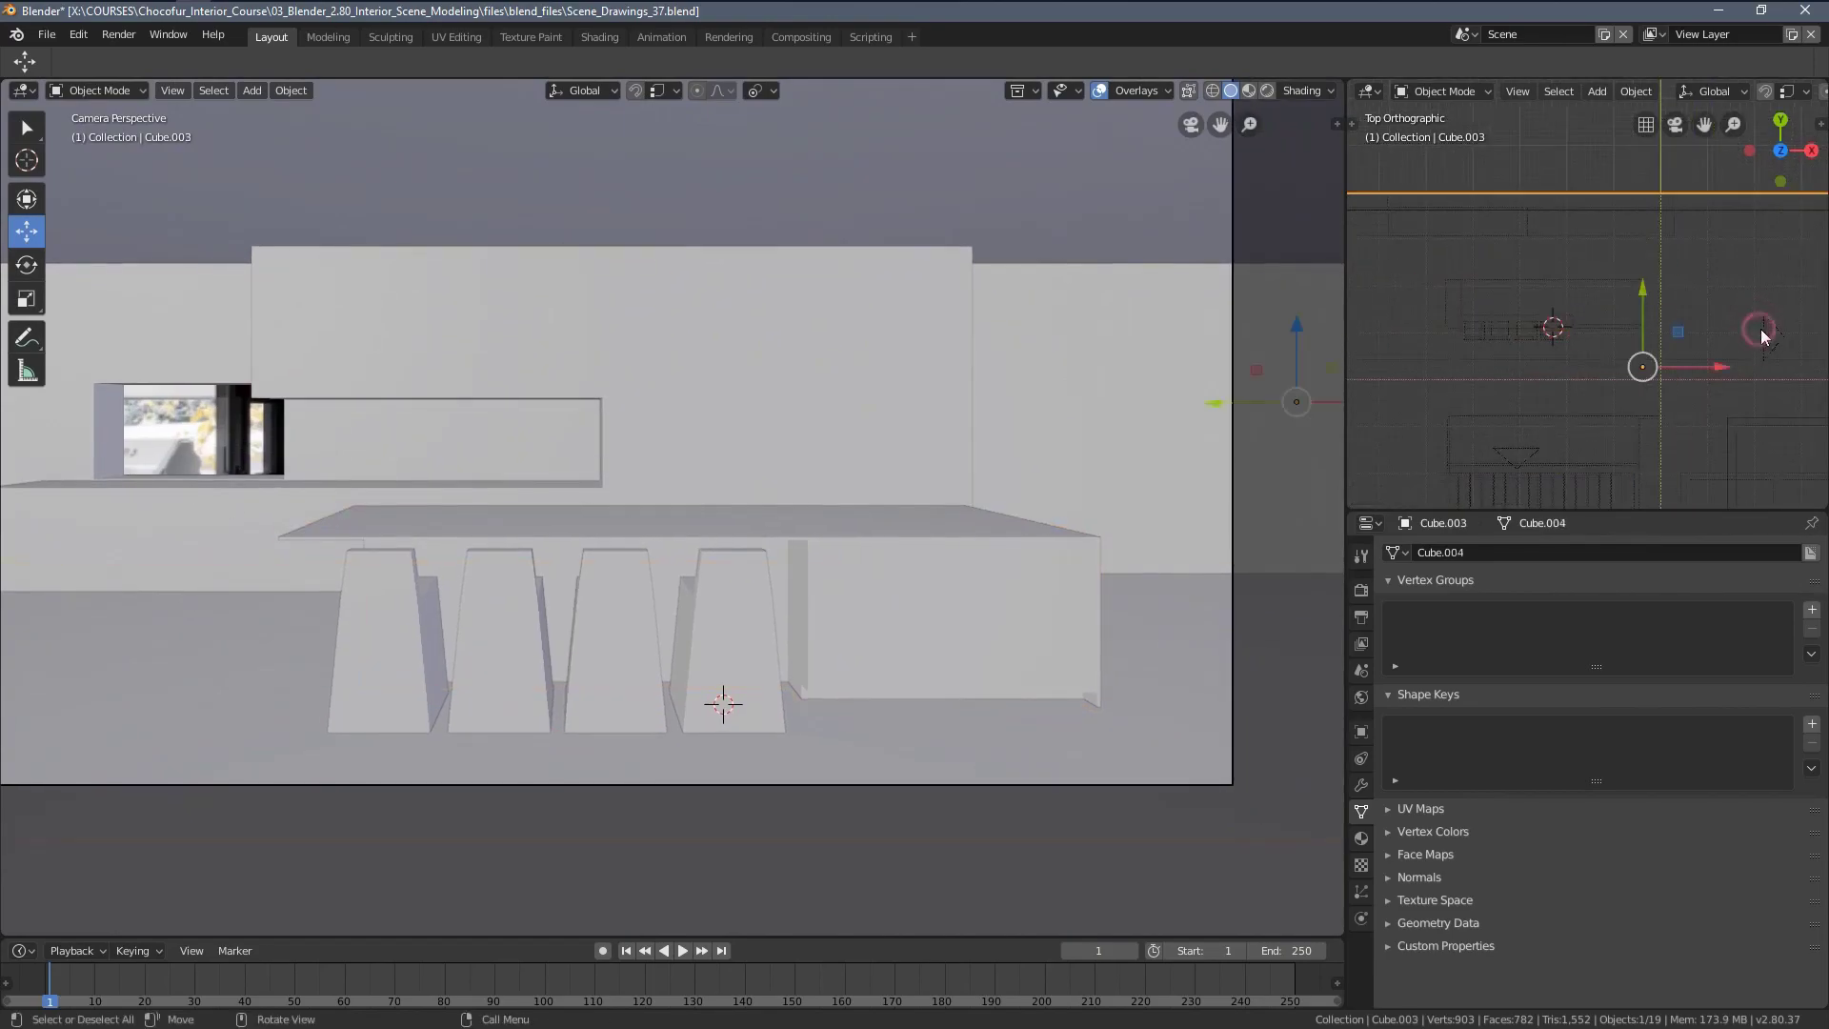
left_click(1764, 331)
key("ctrl+KP_0")
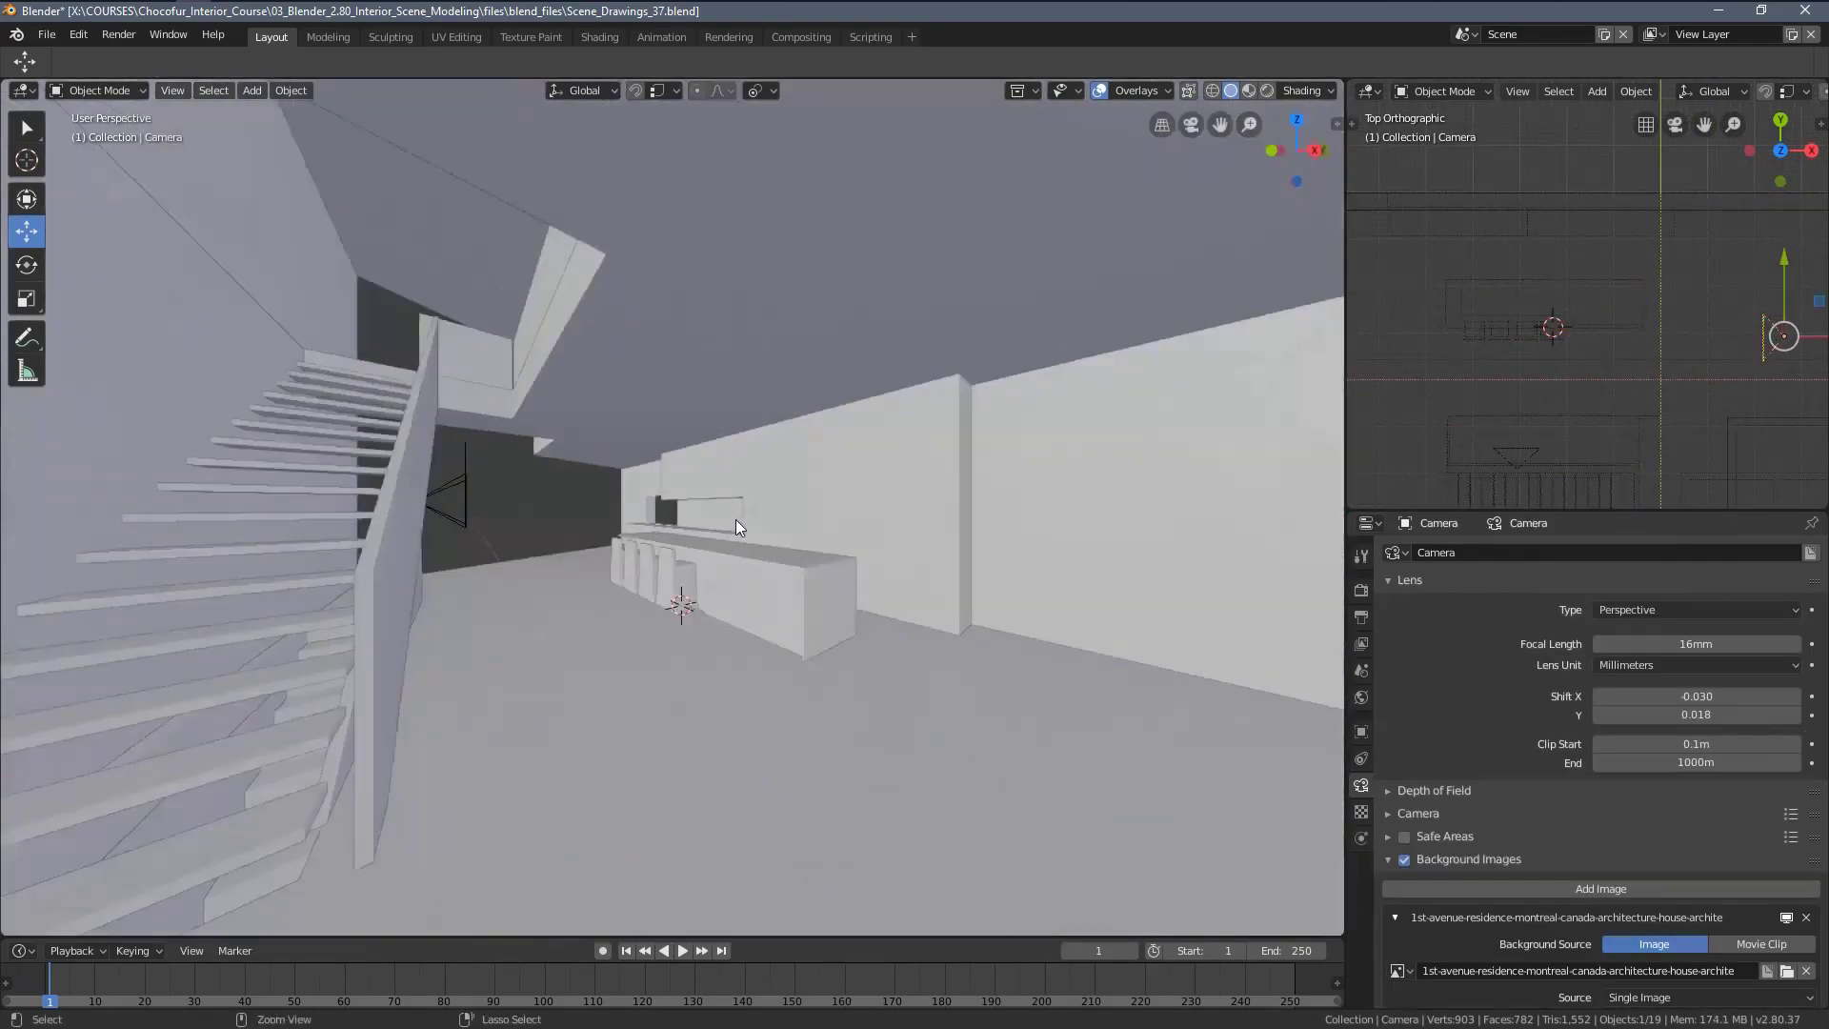
middle_click_drag(398, 320, 461, 356, "shift")
key("z")
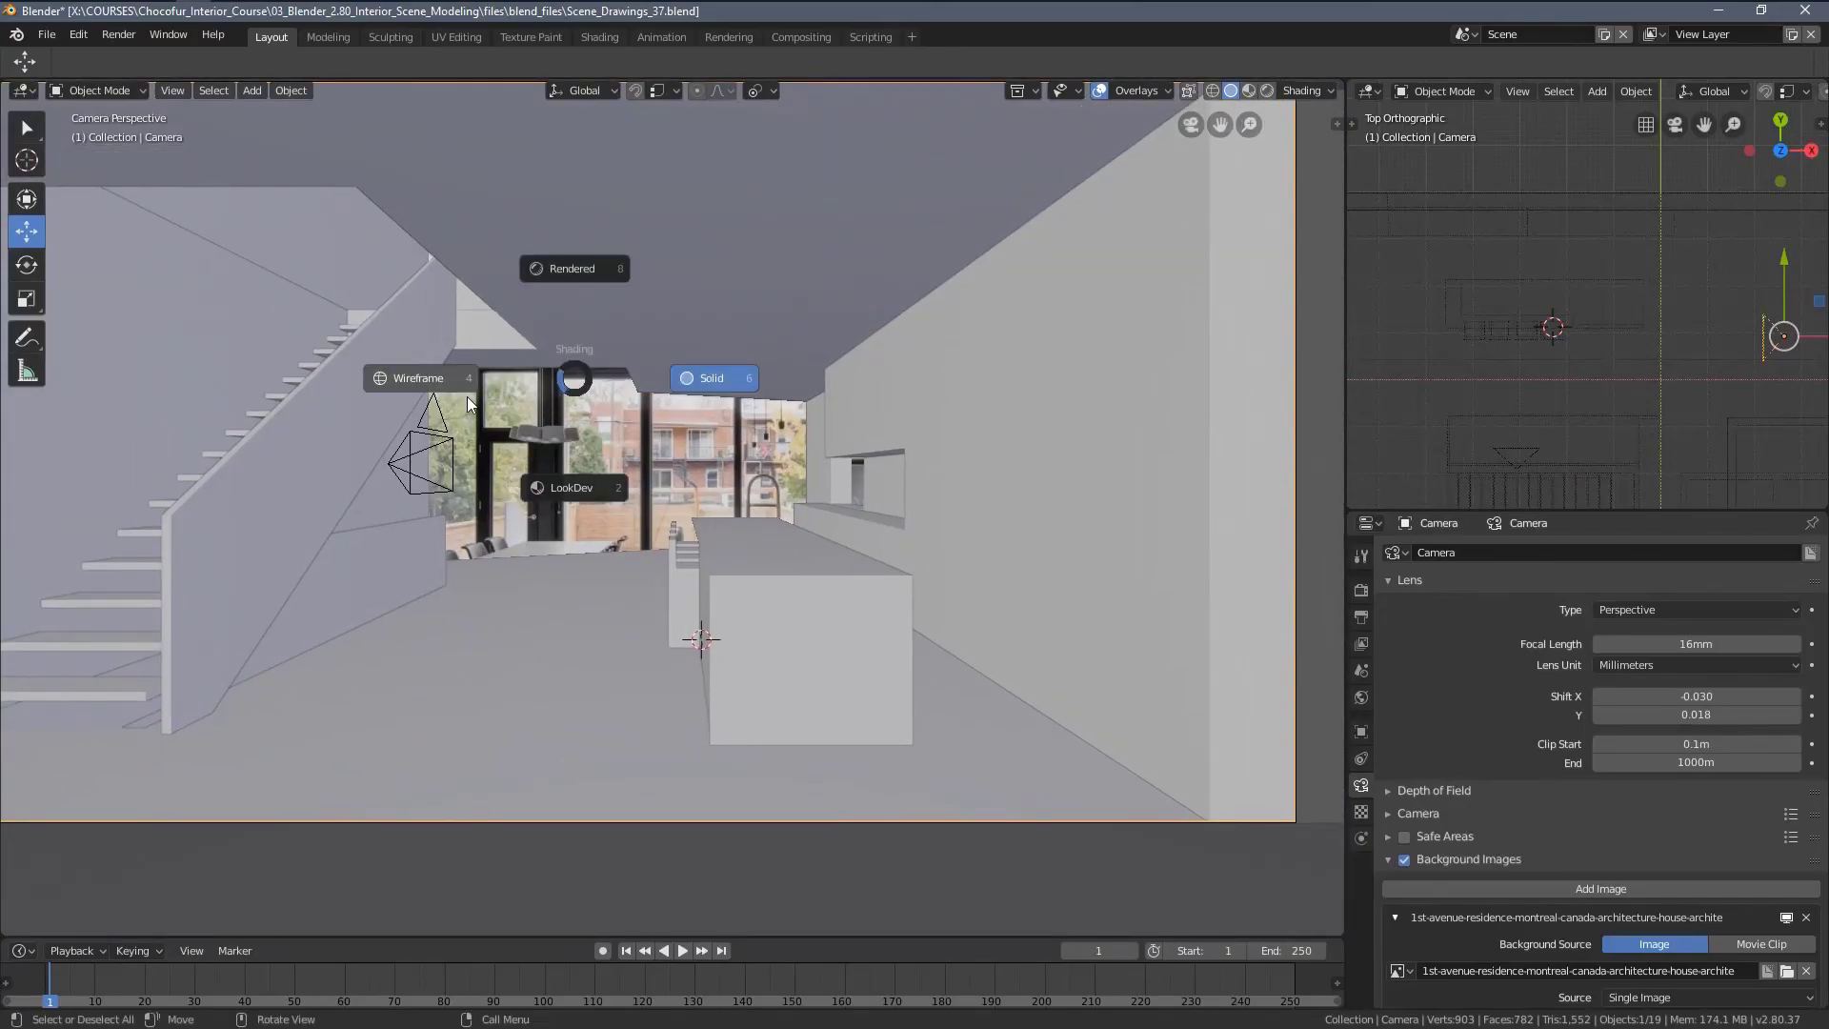
left_click(422, 376)
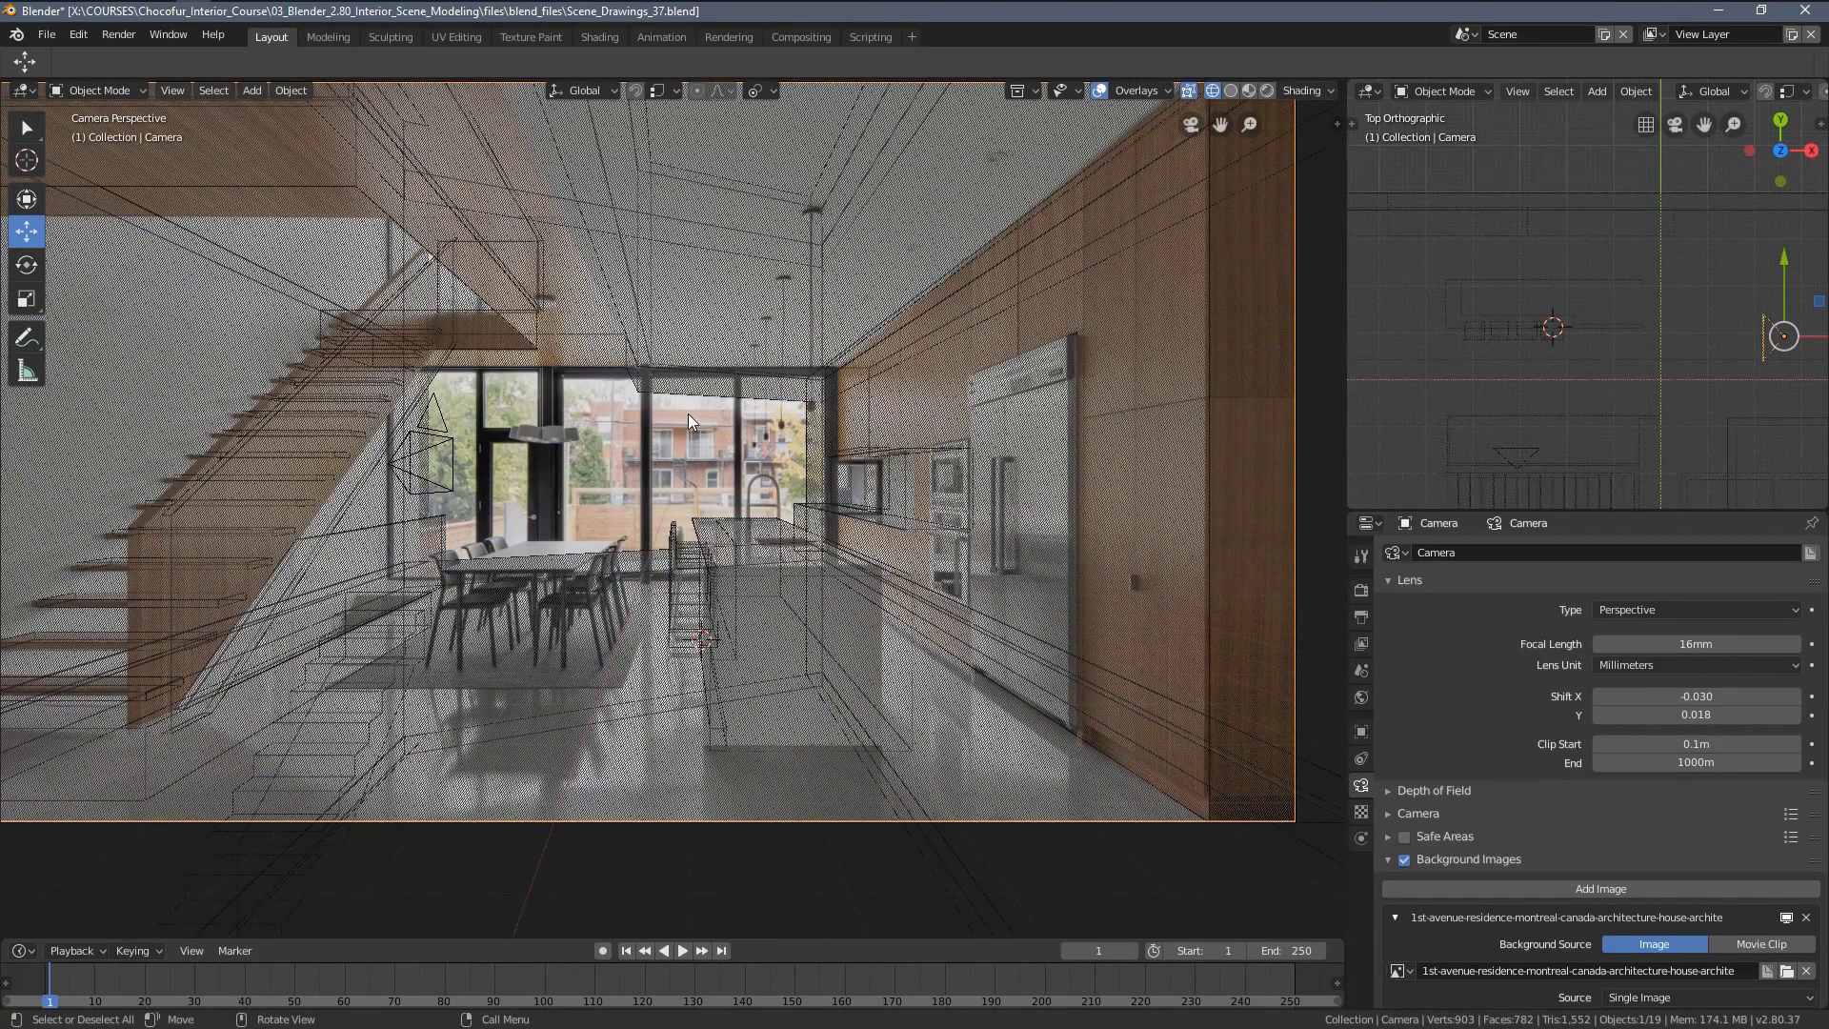
Examine the island, staircase and kitchen wall through this camera in wireframe and solid shading
scroll(688, 413, "up", 2)
middle_click_drag(552, 487, 635, 532, "shift")
key("z")
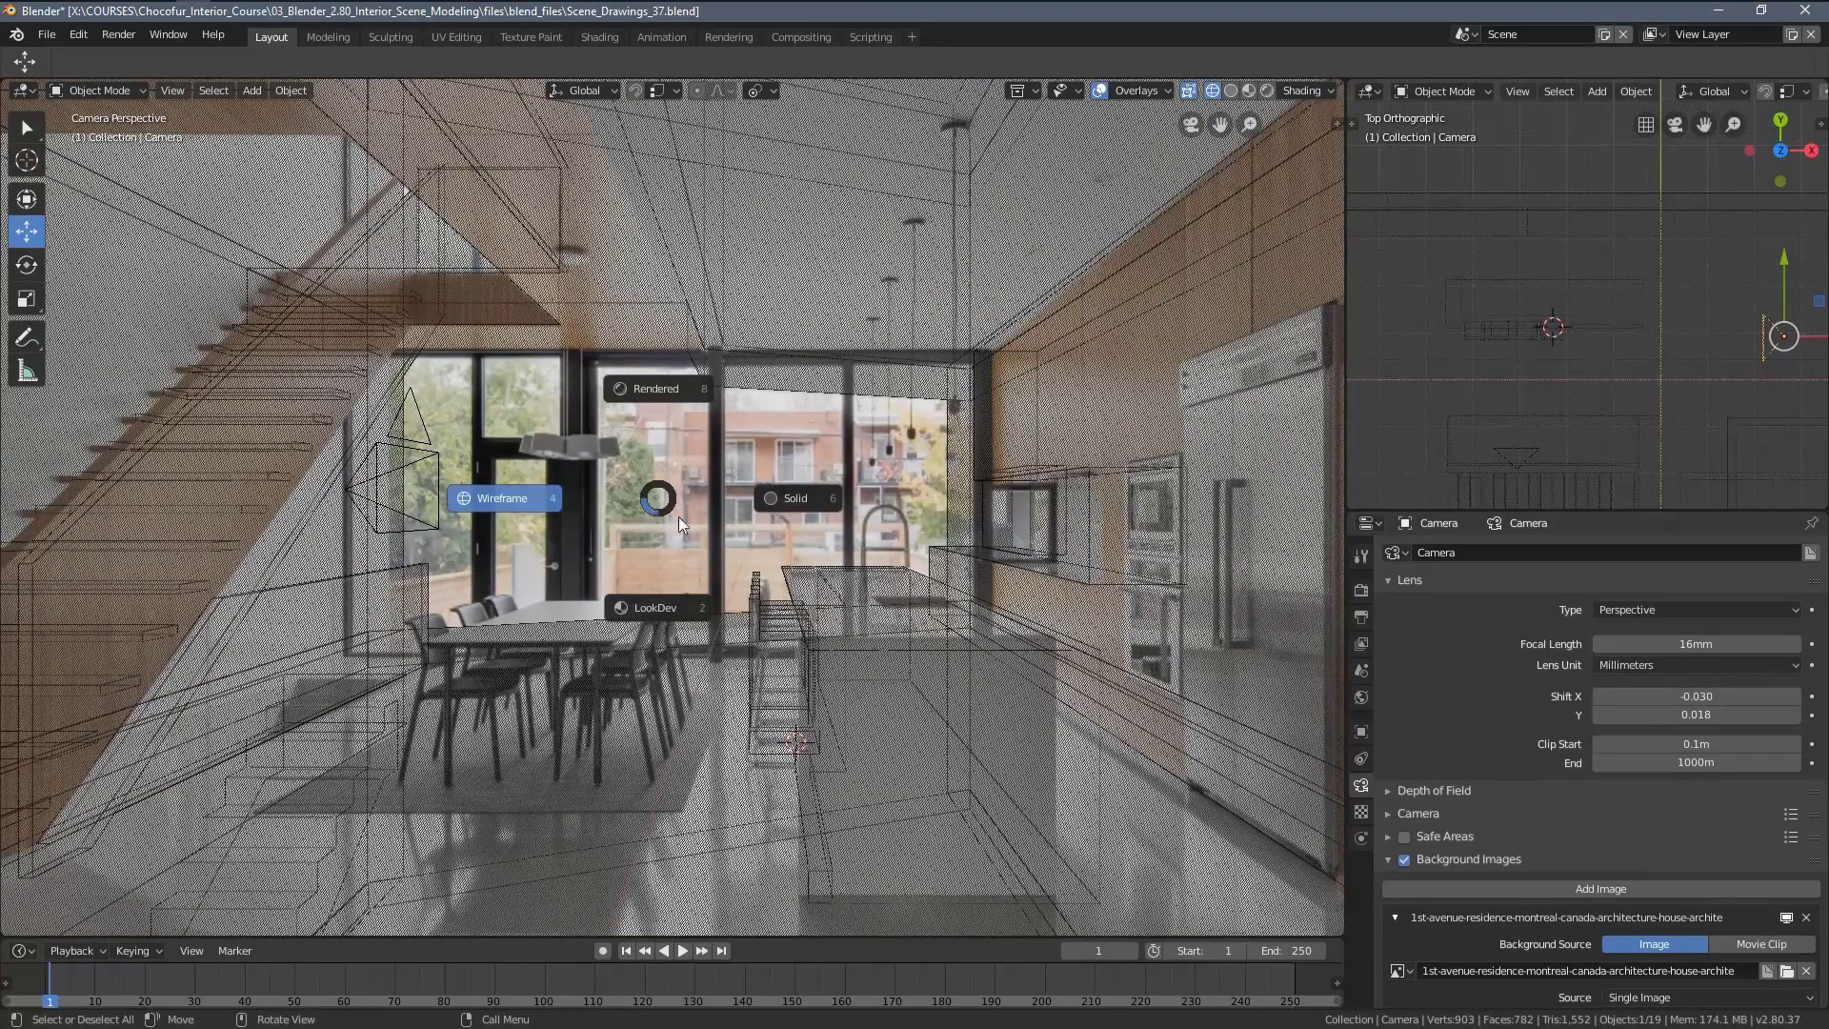
left_click(792, 497)
scroll(434, 467, "down", 2)
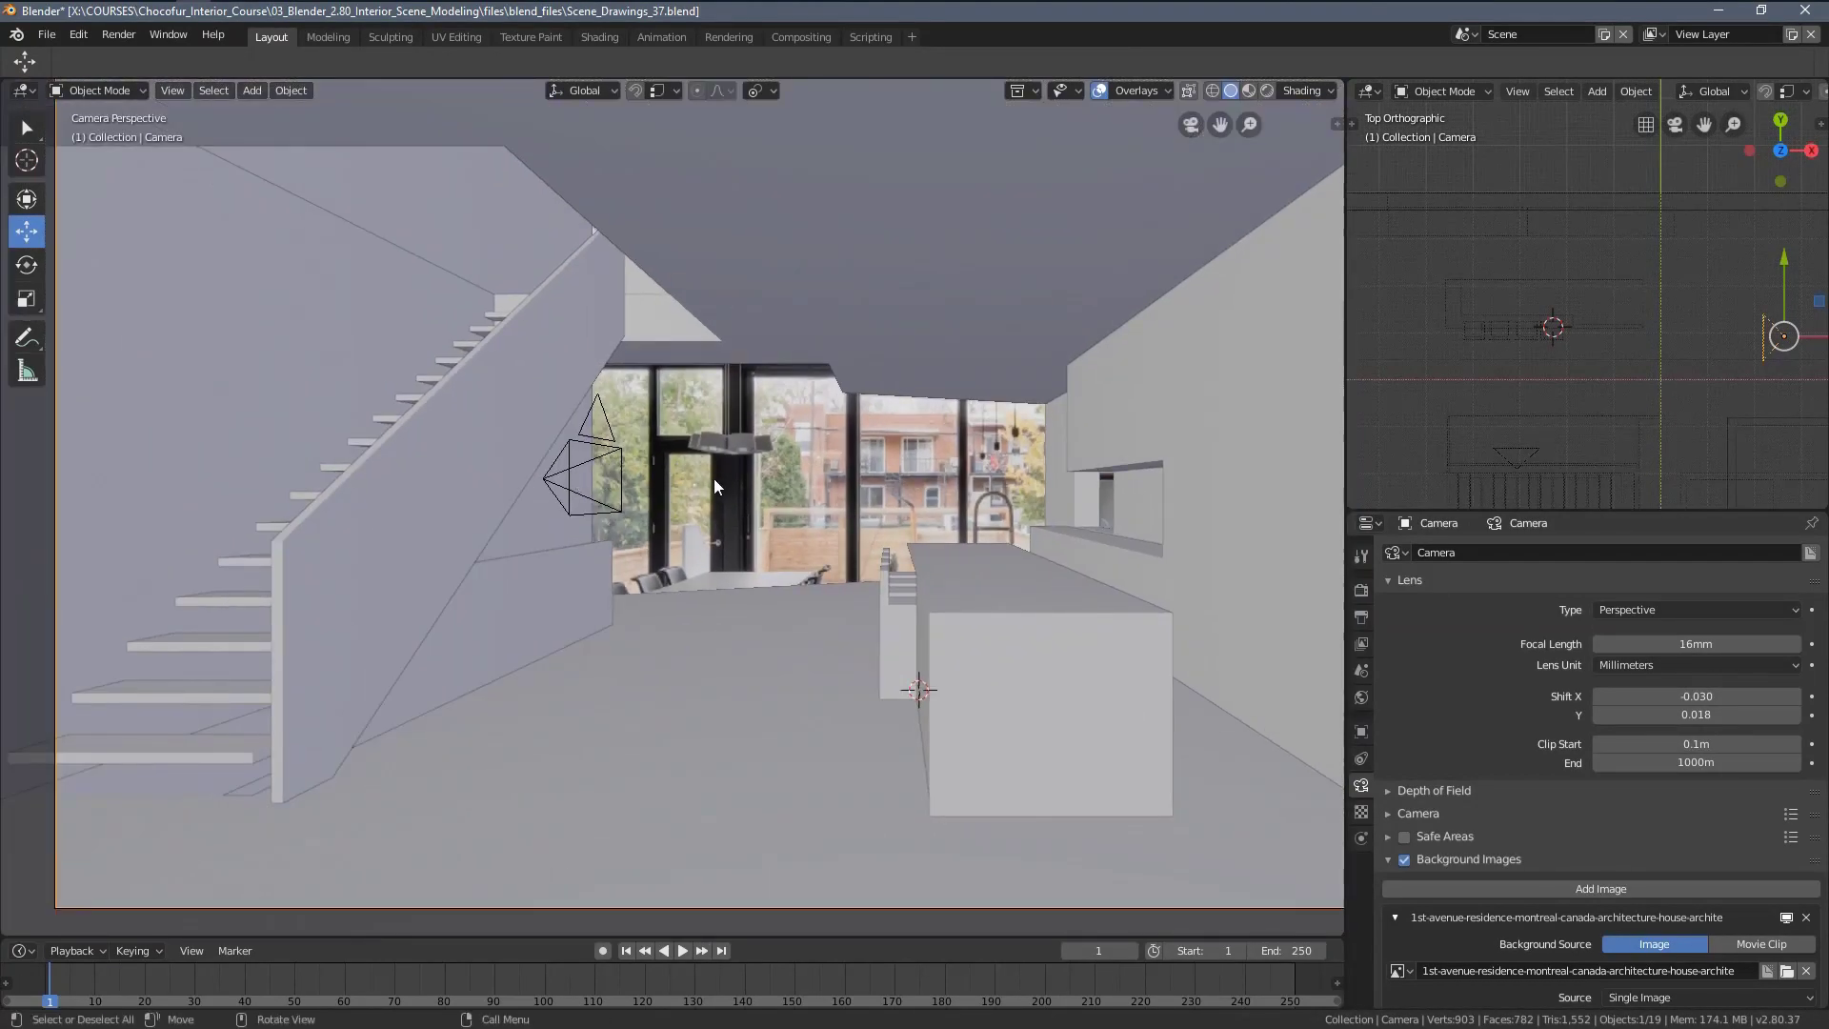
middle_click_drag(712, 478, 620, 450, "shift")
scroll(629, 462, "down", 3)
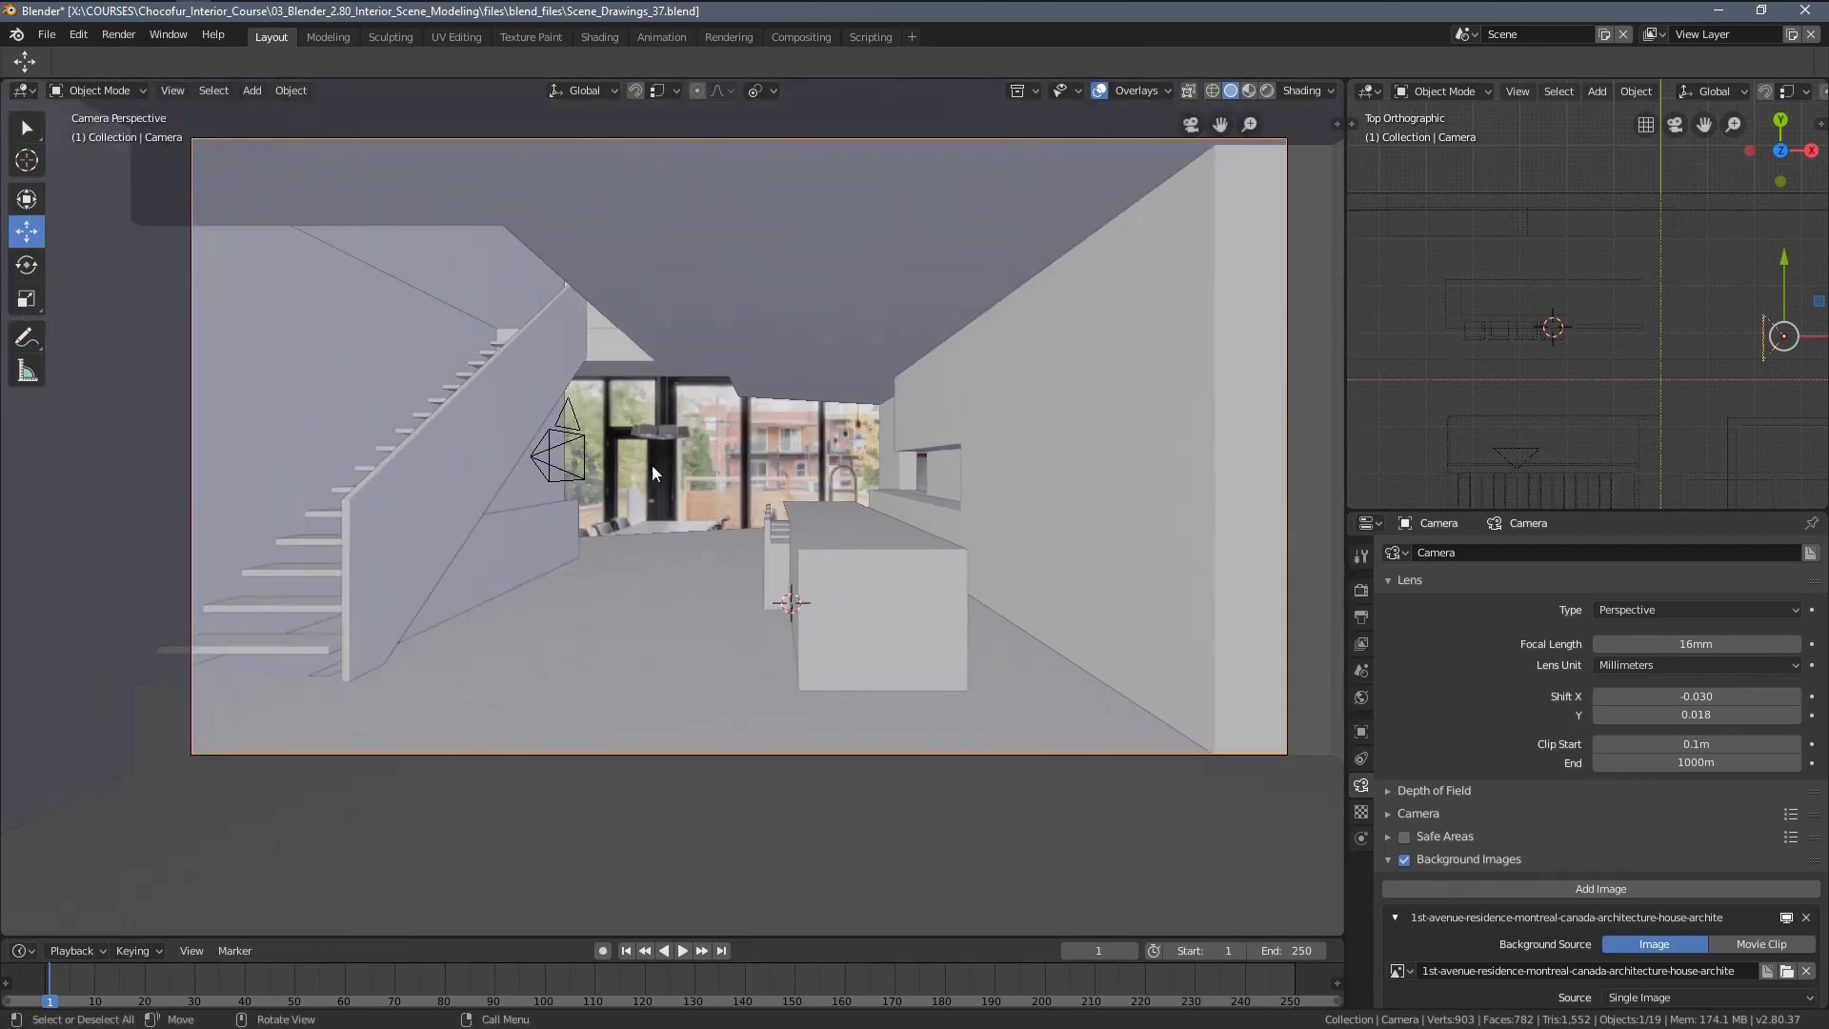
scroll(705, 471, "up", 2)
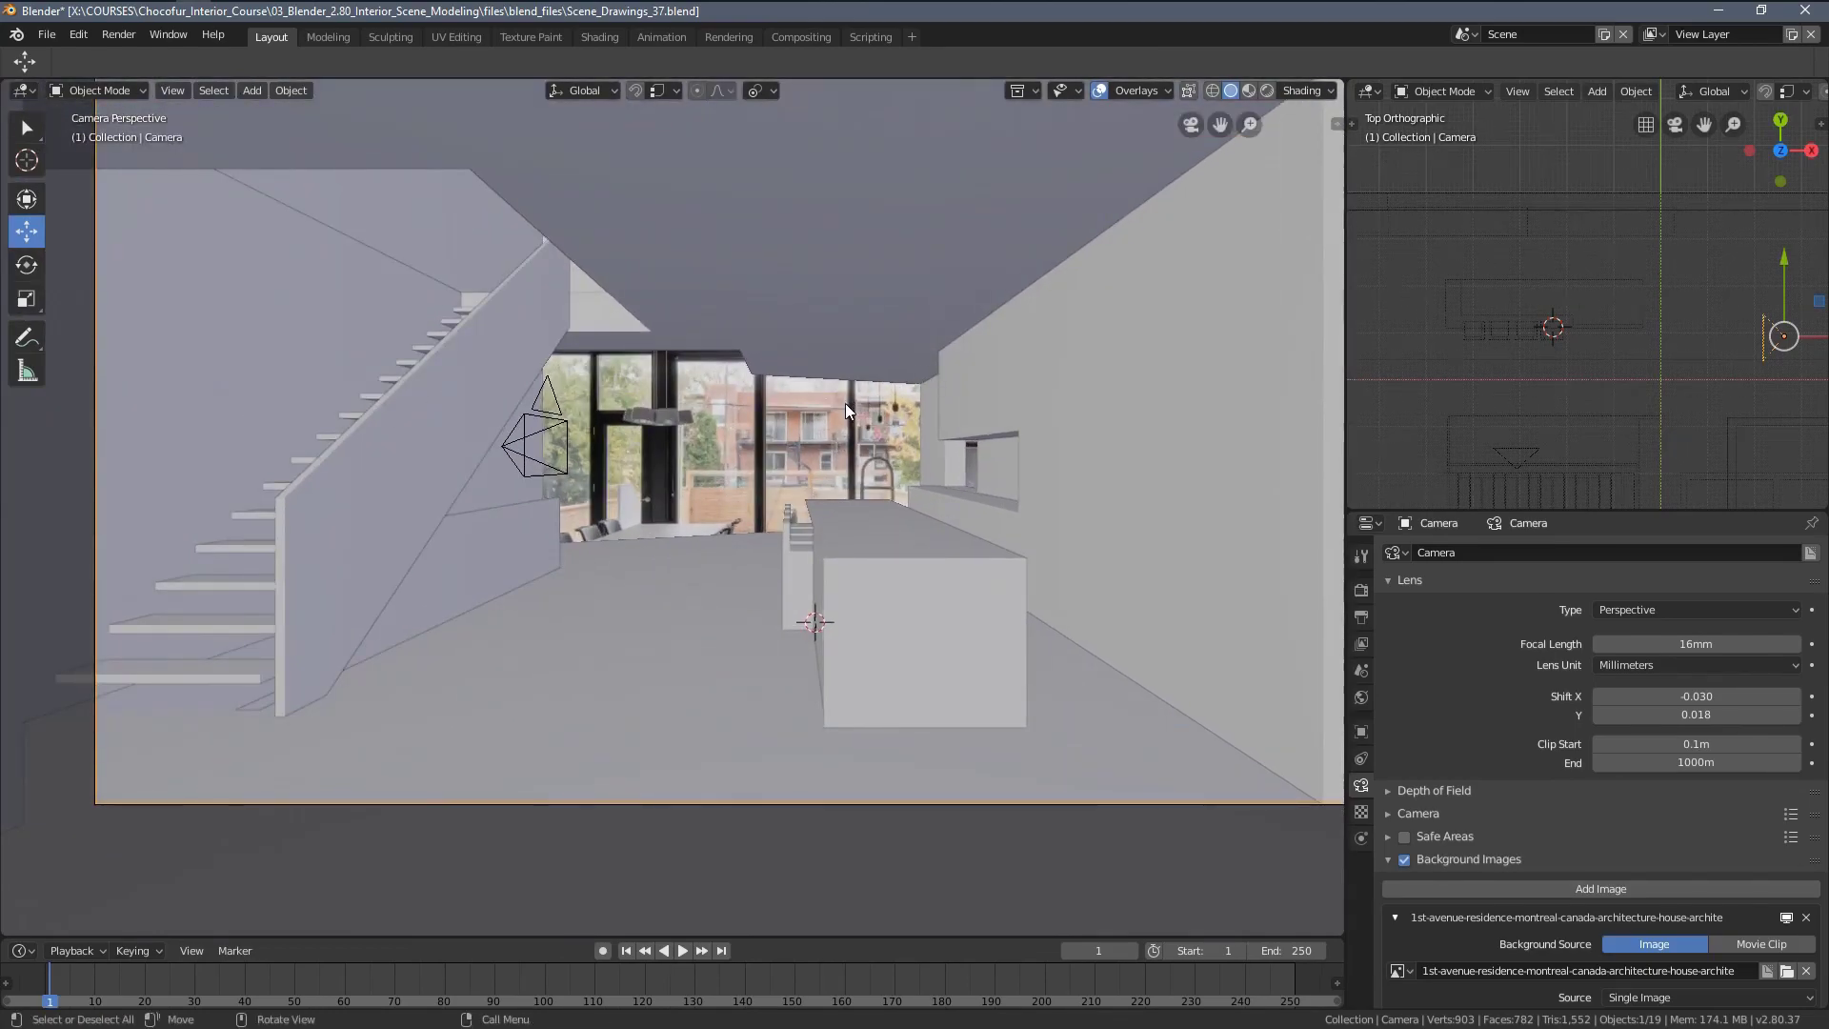
Return to wireframe shading and examine how the ceiling, window wall and kitchen lines fit the background photo
key("z")
left_click(655, 374)
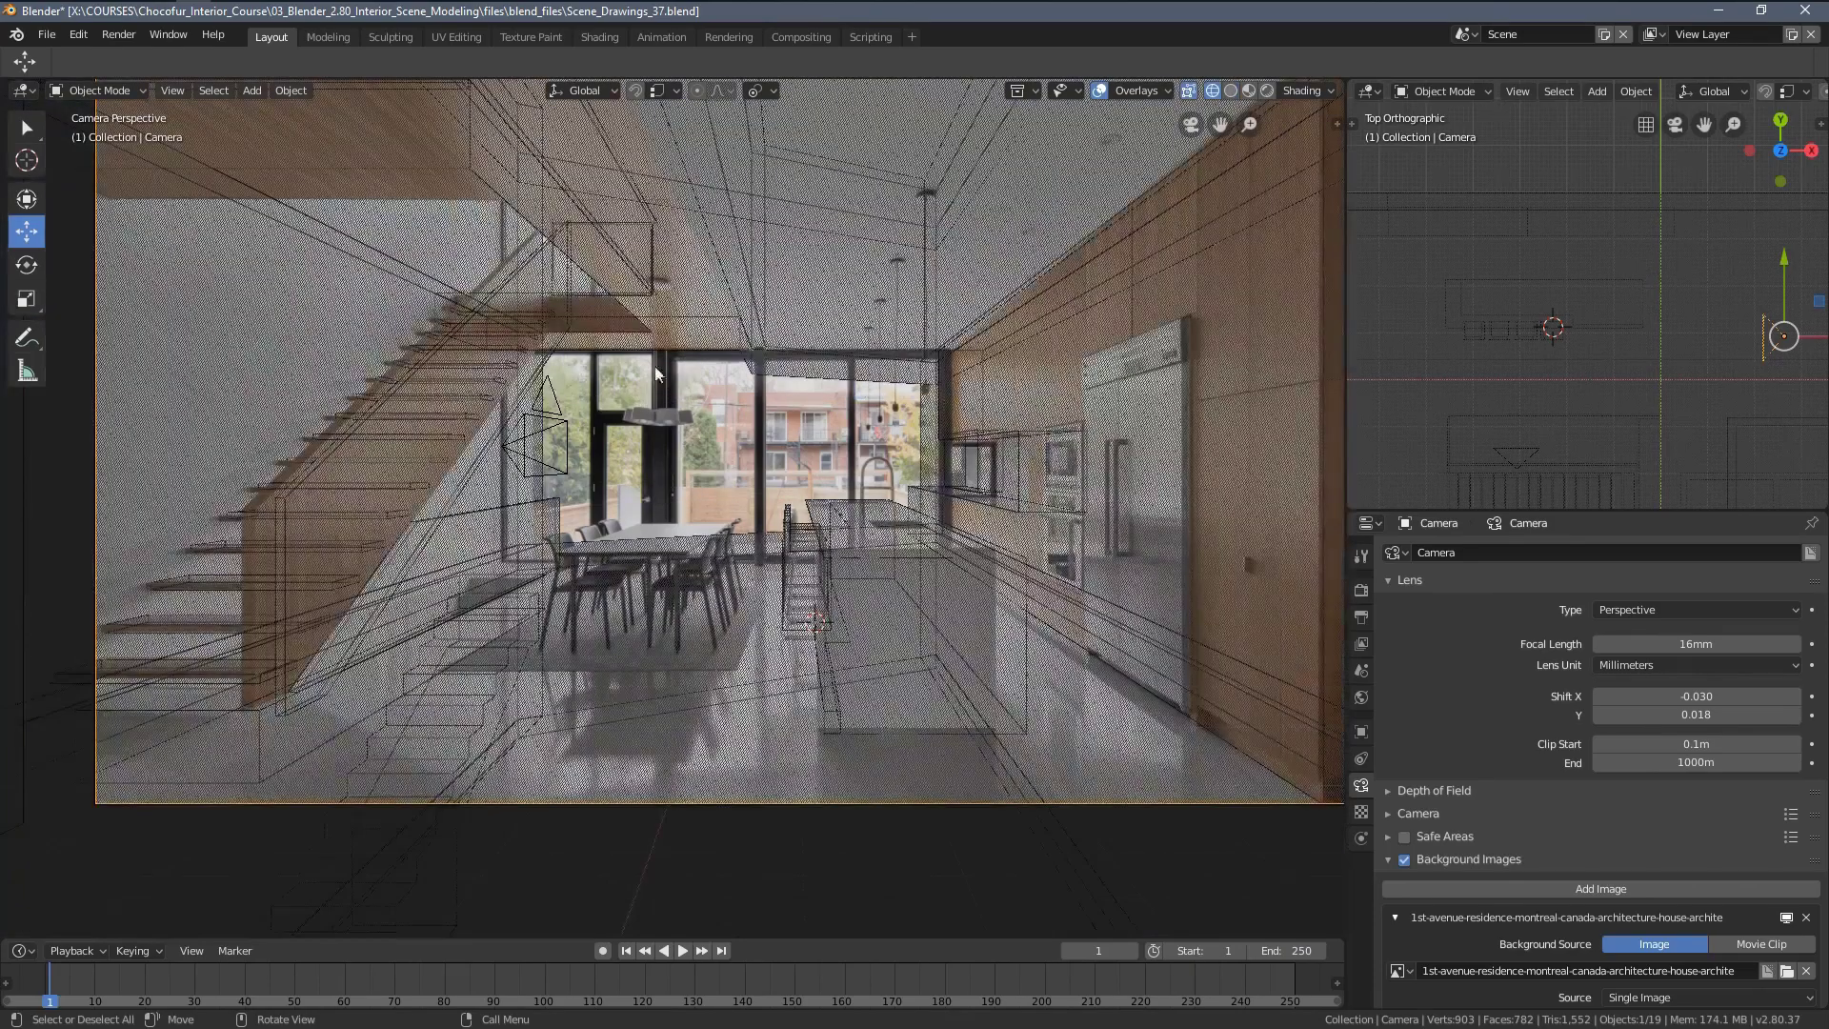
scroll(882, 392, "up", 5)
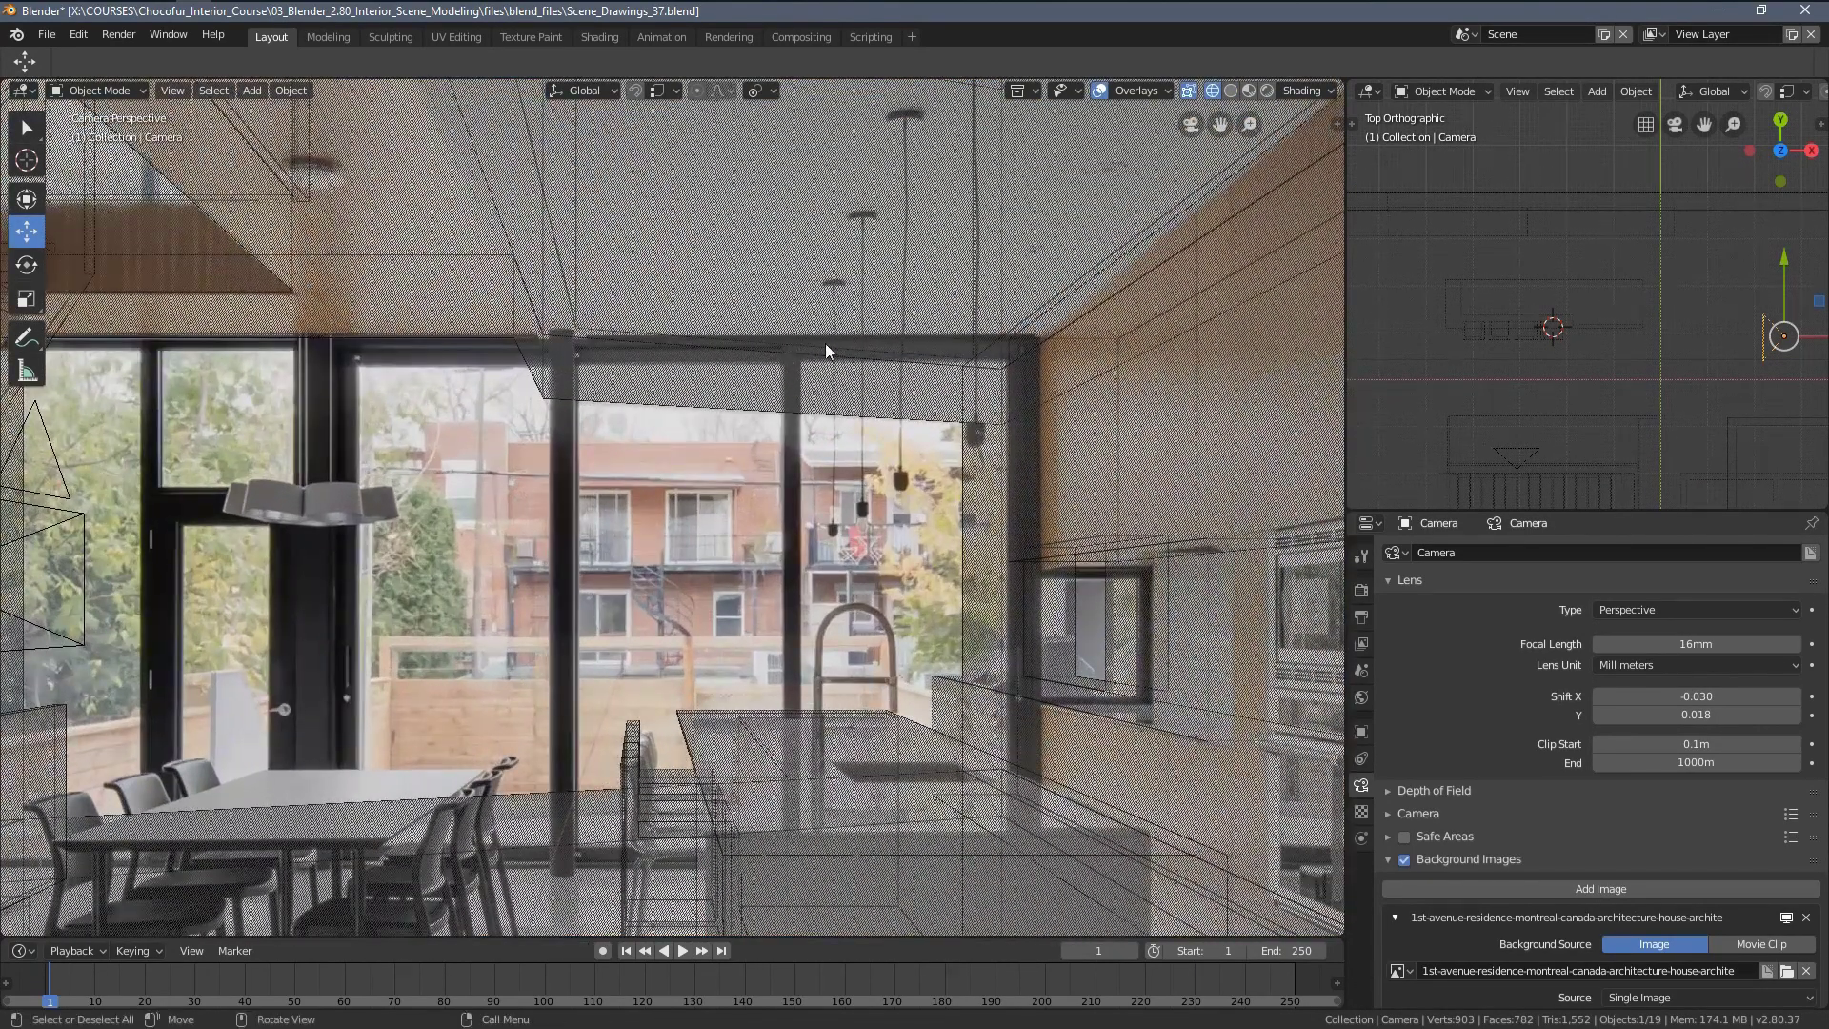
scroll(1018, 353, "down", 2)
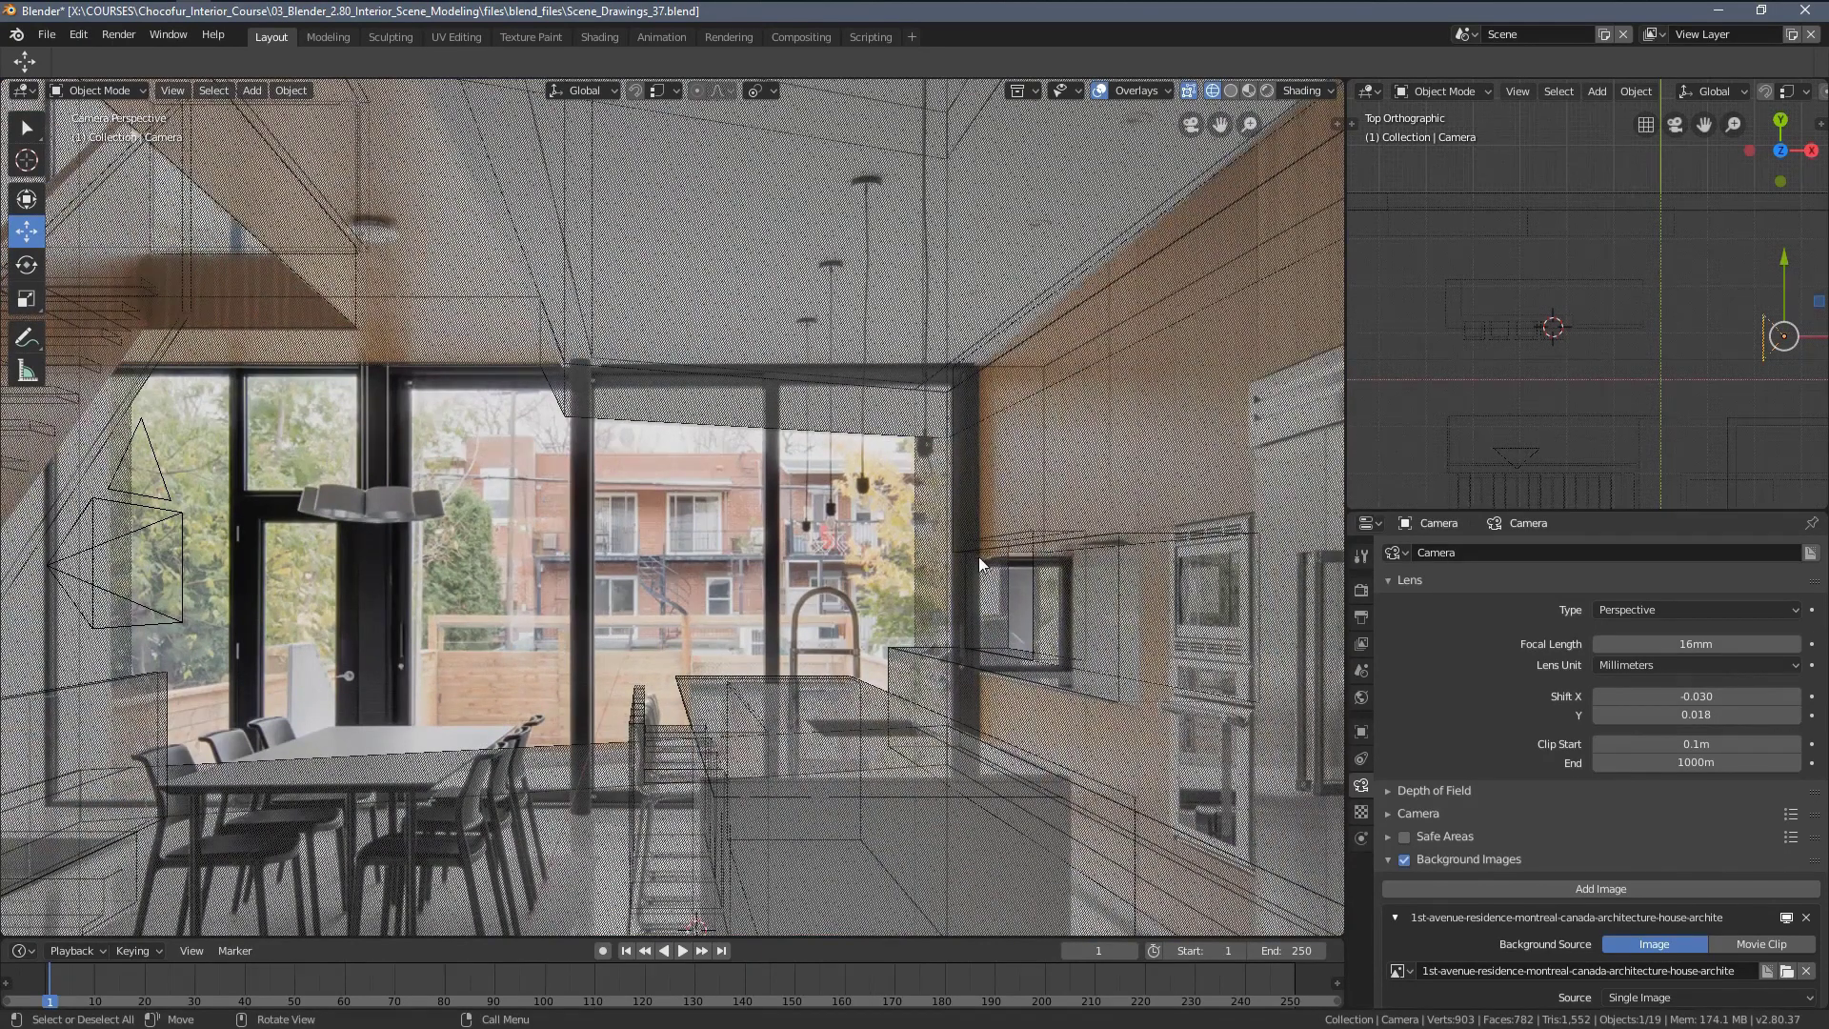
scroll(513, 573, "down", 4)
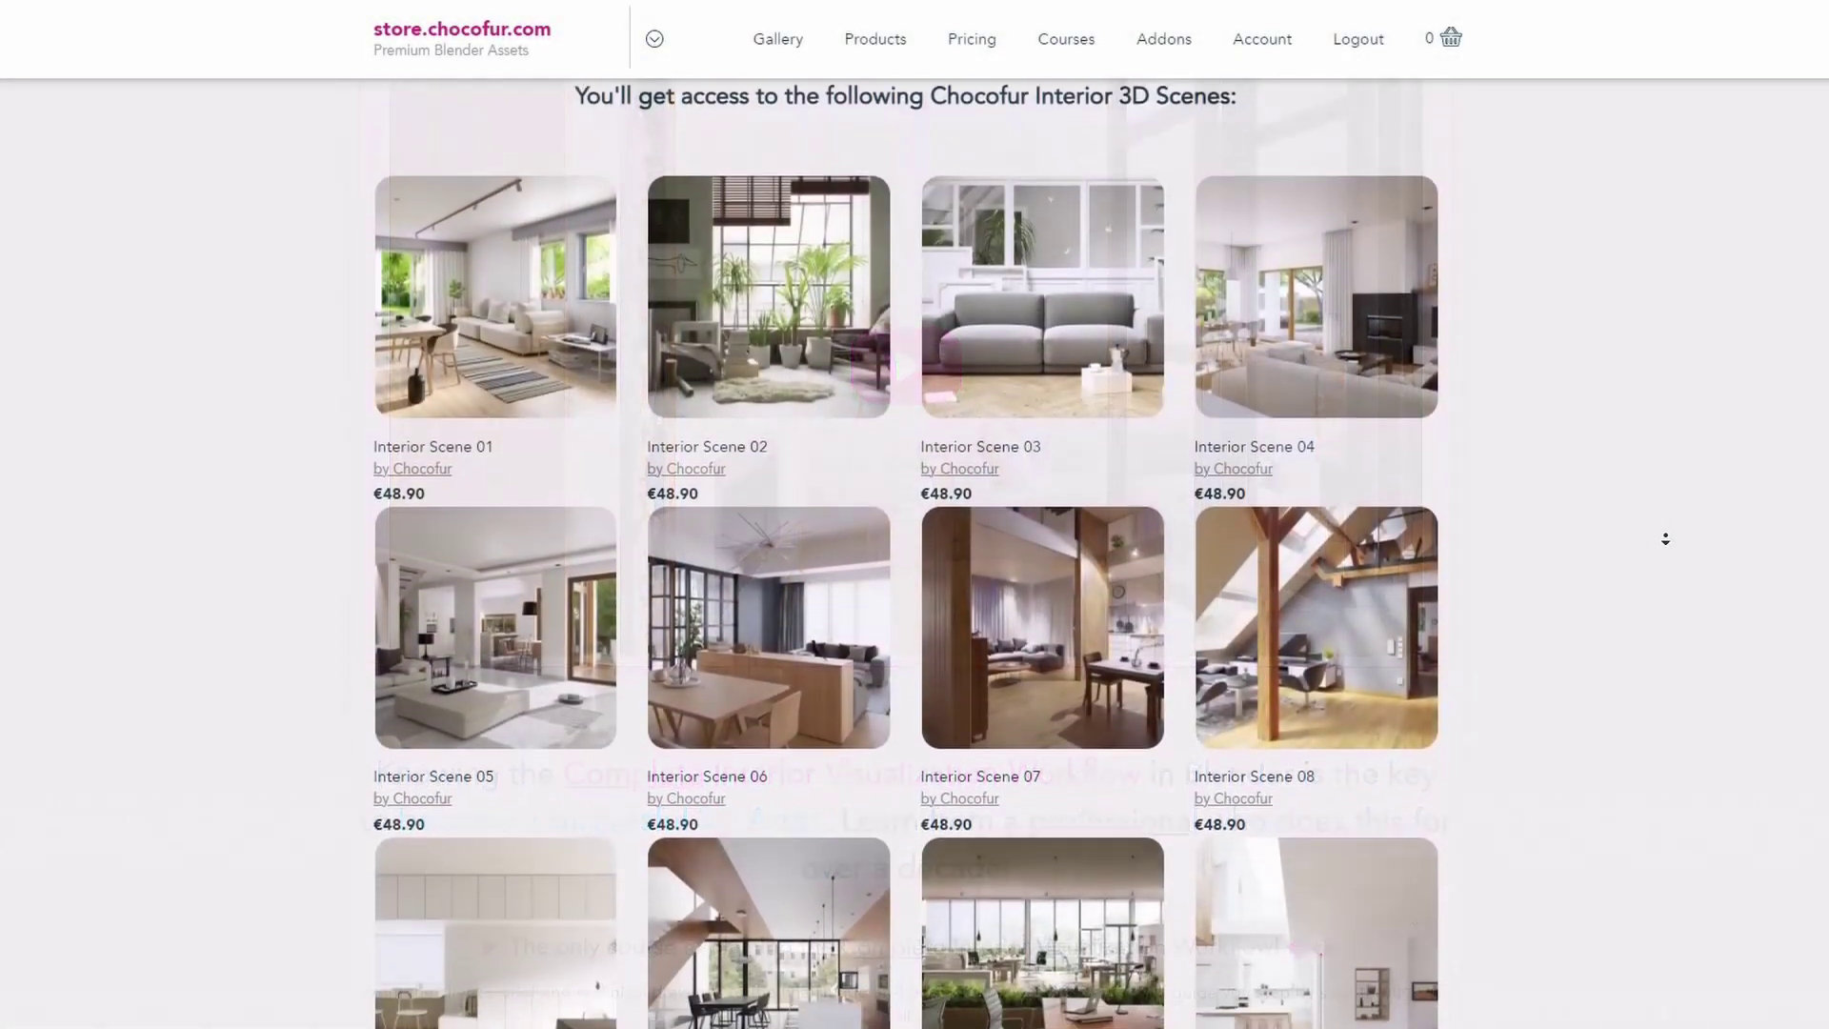
scroll(1665, 539, "down", 5)
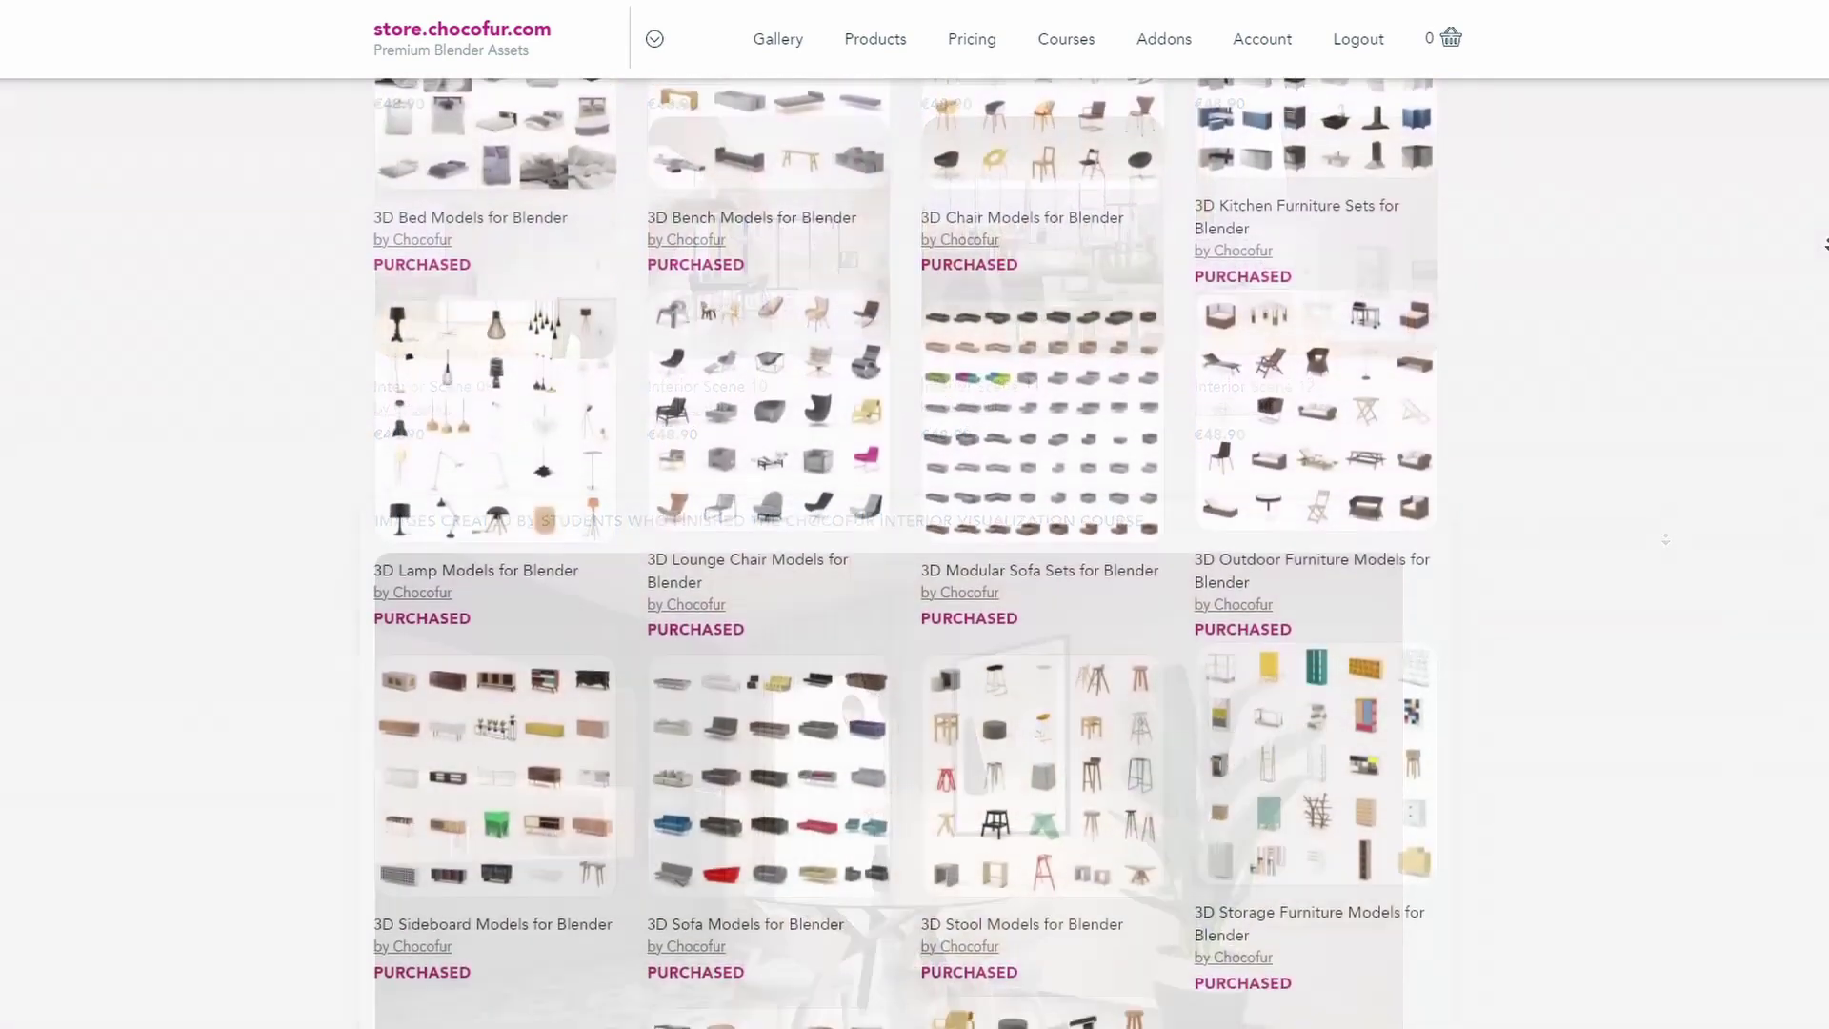
scroll(1824, 244, "down", 5)
scroll(1825, 244, "down", 3)
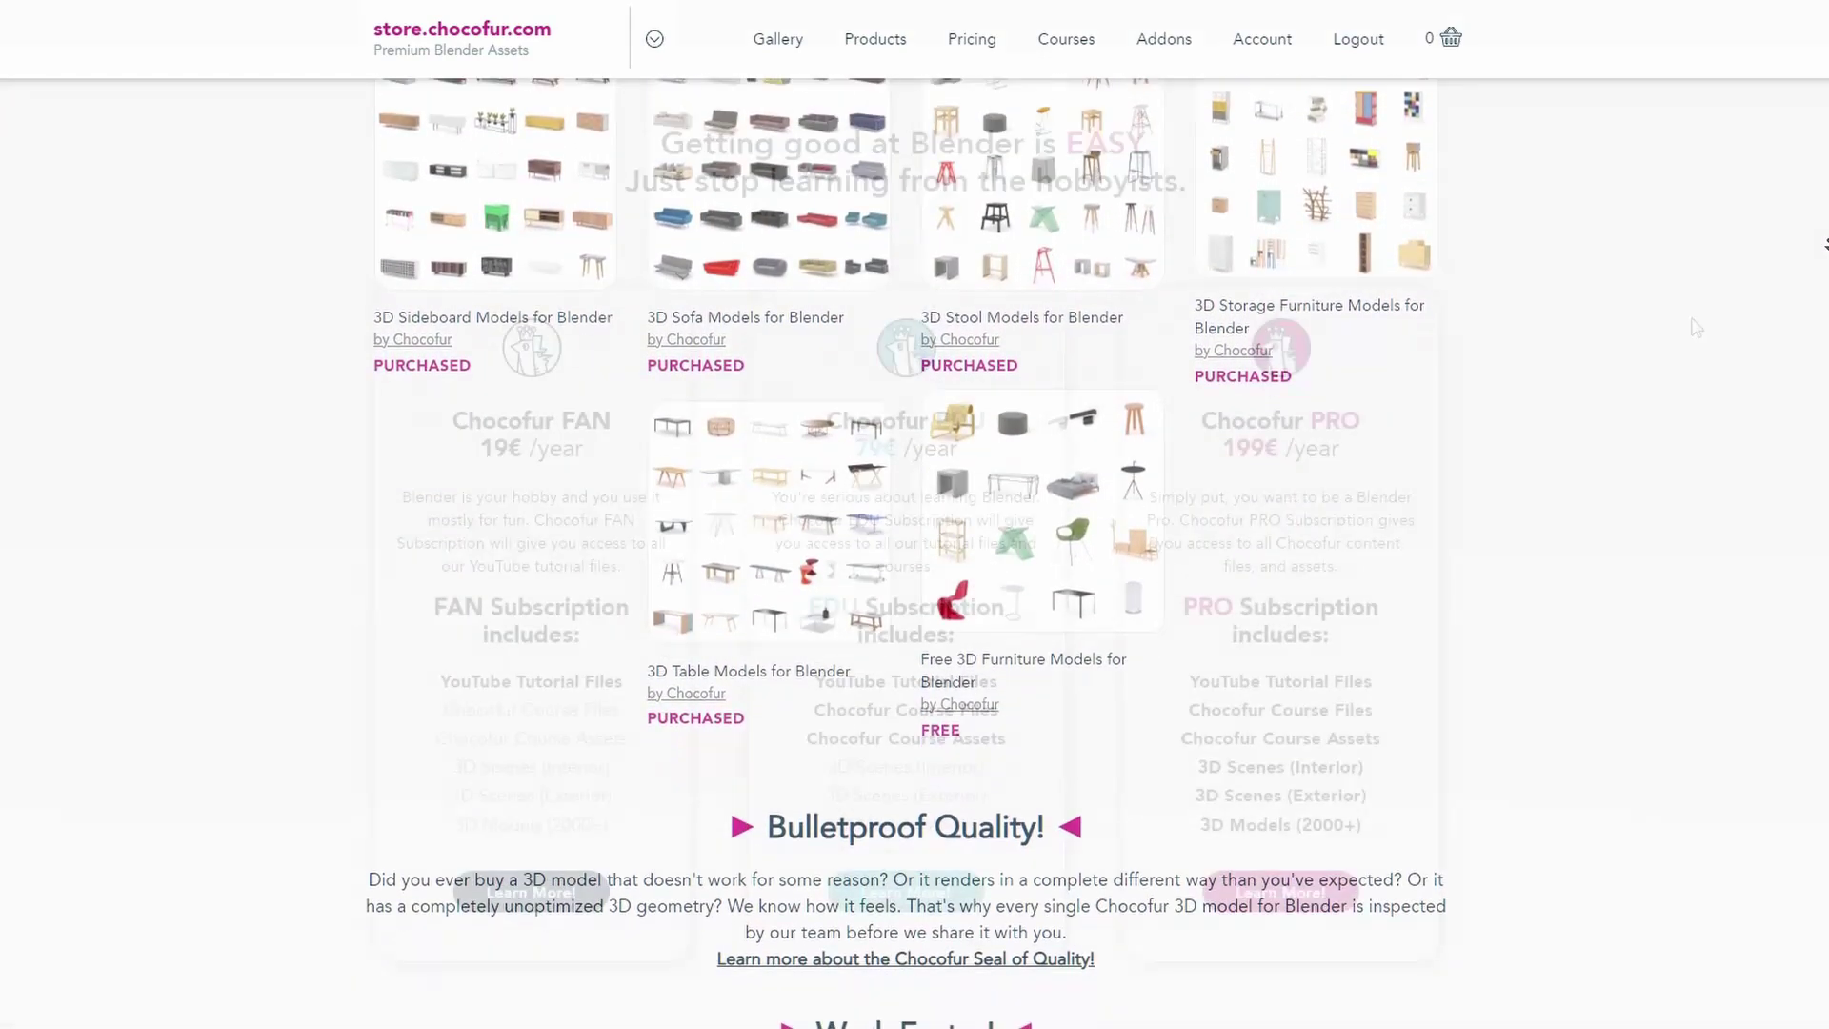